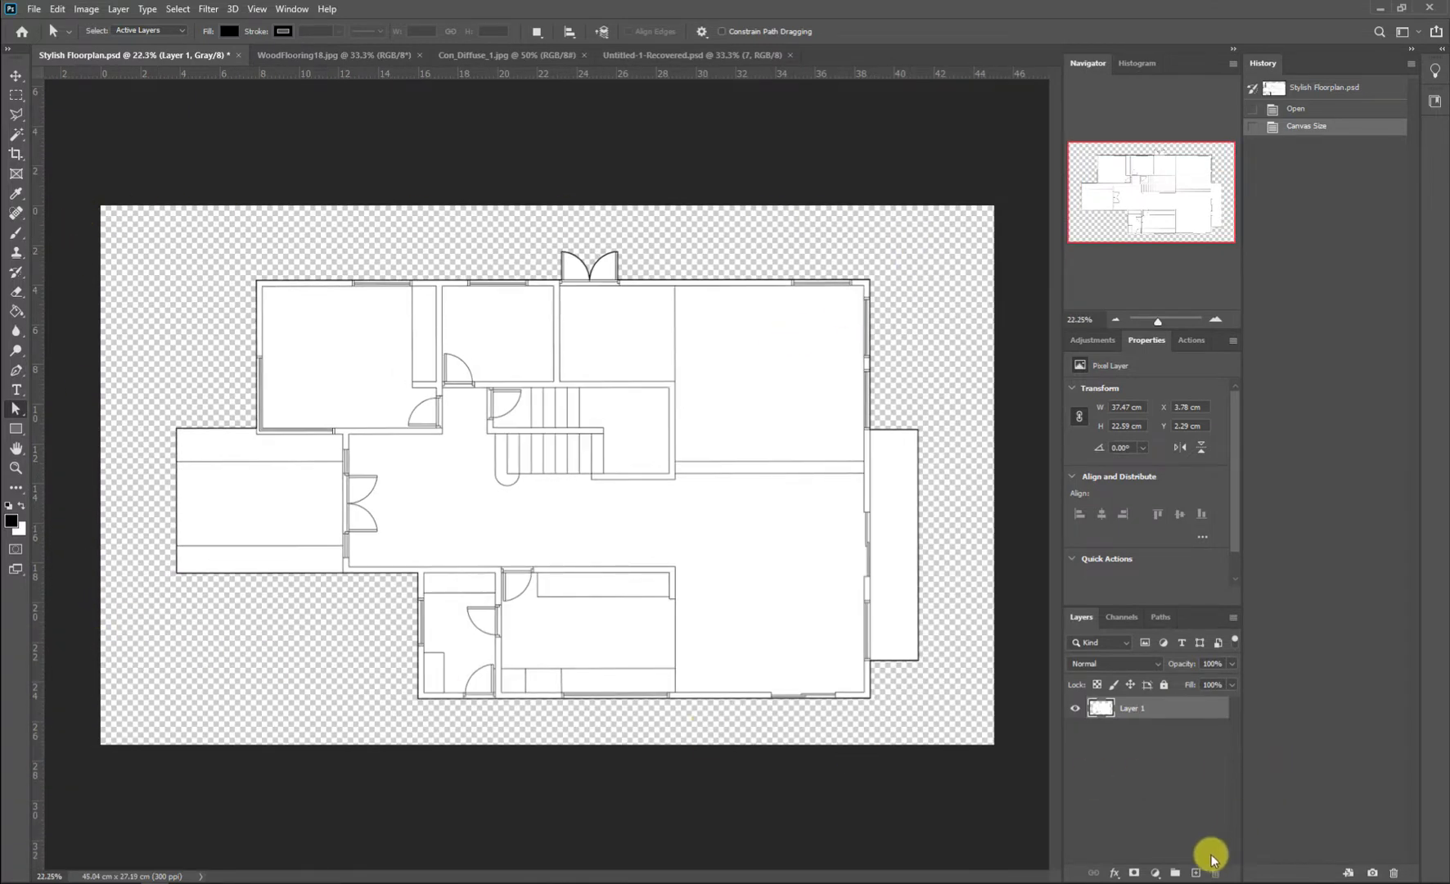
Step: Add a new layer and move it beneath the floor plan layer
left_click(1196, 874)
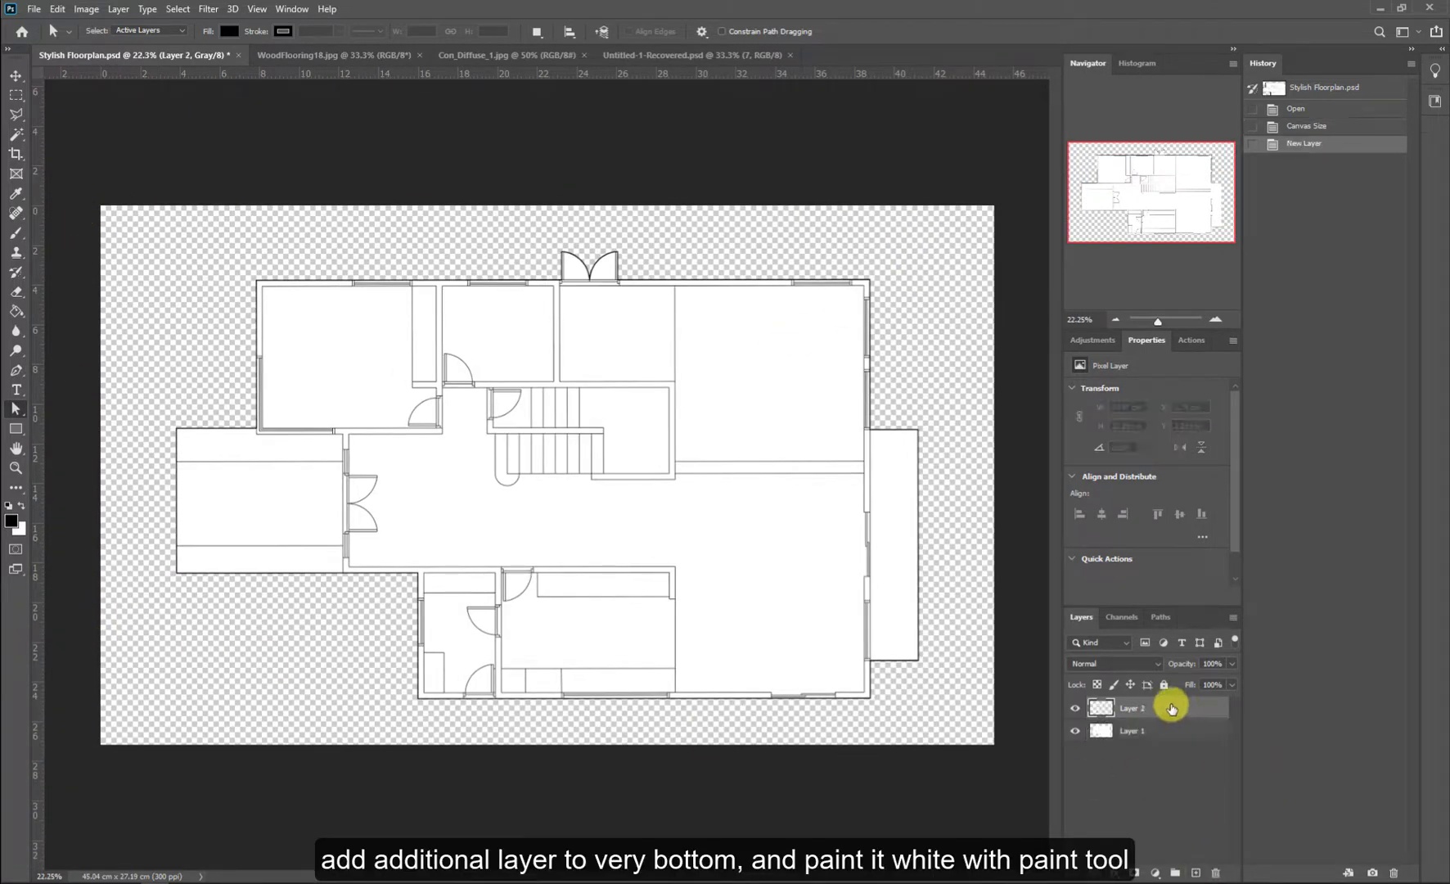
left_click_drag(1172, 708, 1176, 740)
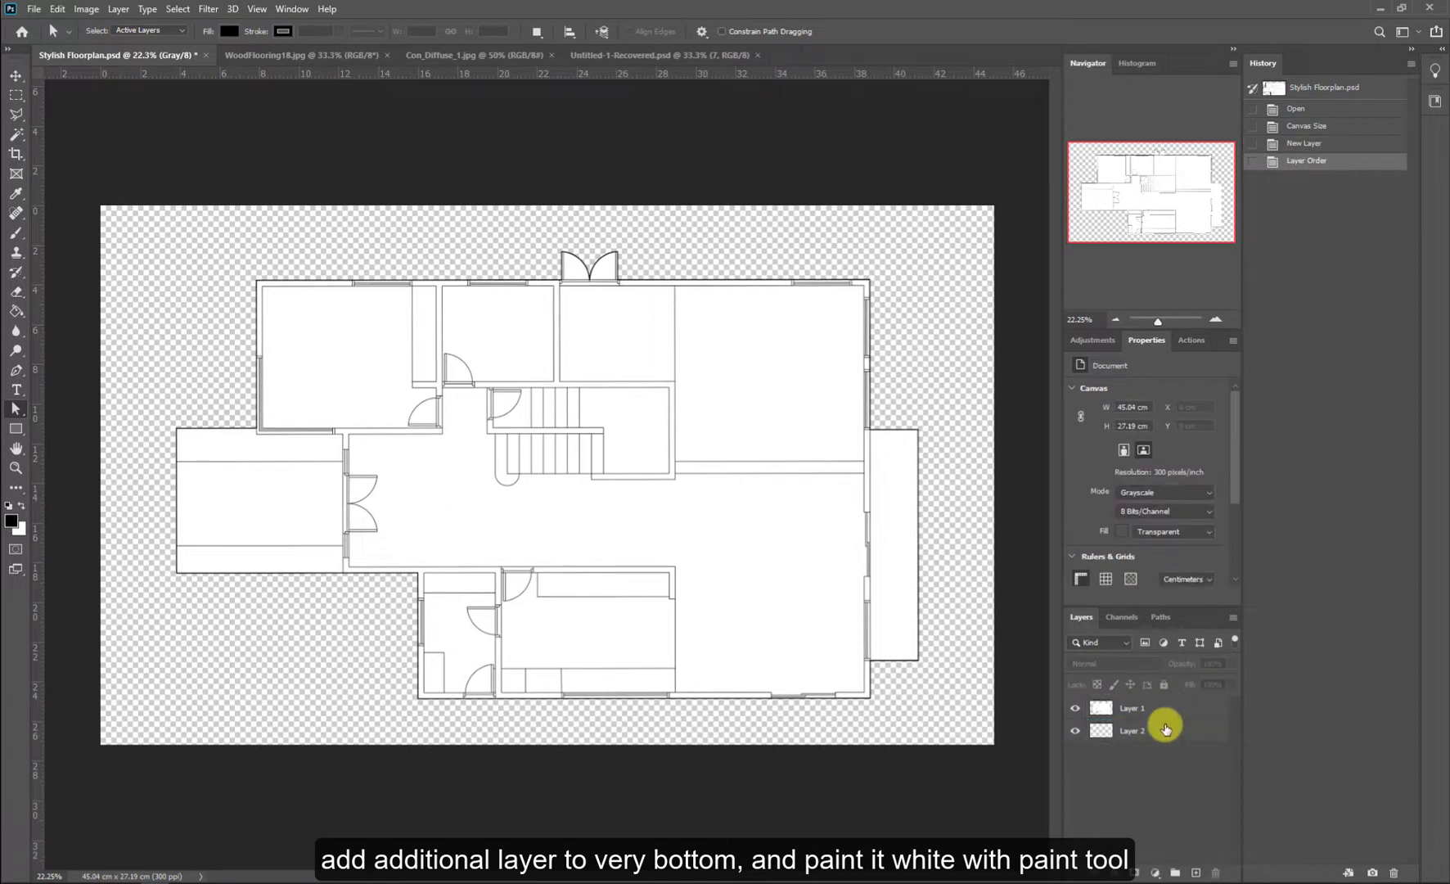
scroll(838, 706, "up", 1)
scroll(839, 706, "down", 1)
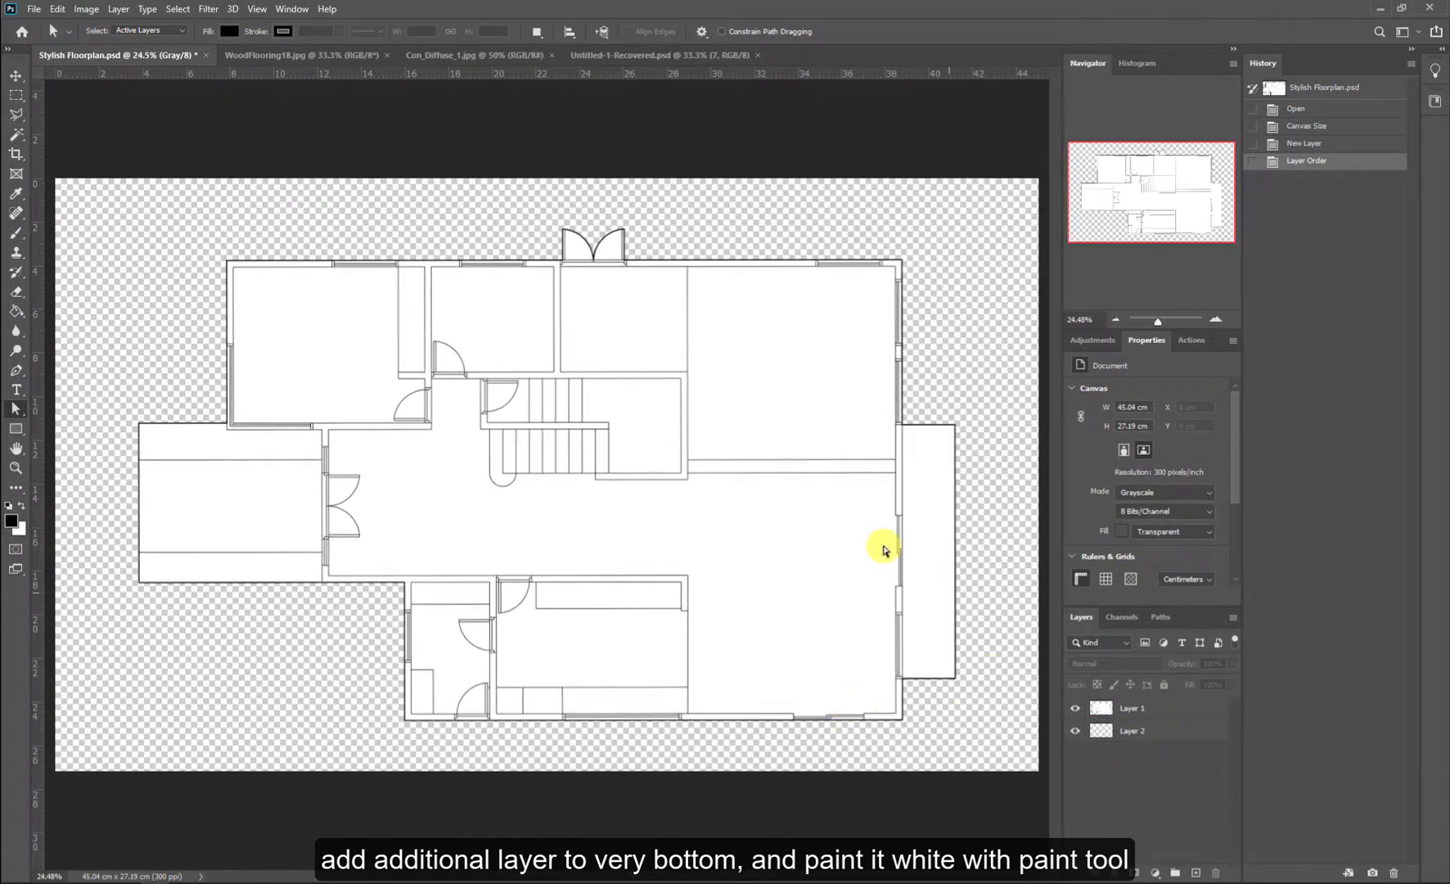
Step: Switch to the Paint Bucket tool and make white the foreground colour
left_click(19, 290)
right_click(19, 296)
left_click(19, 311)
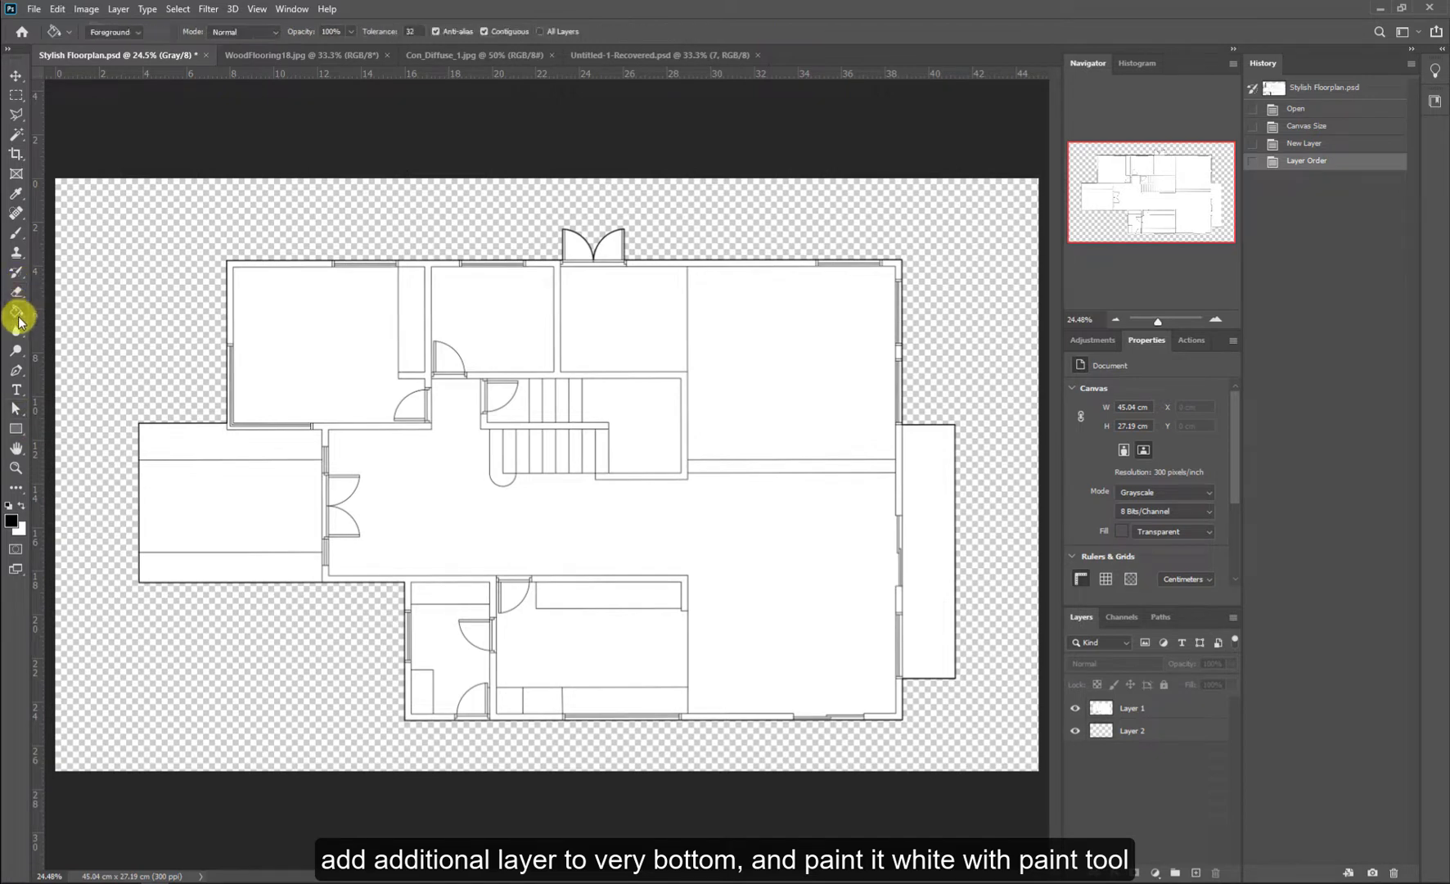
left_click(22, 504)
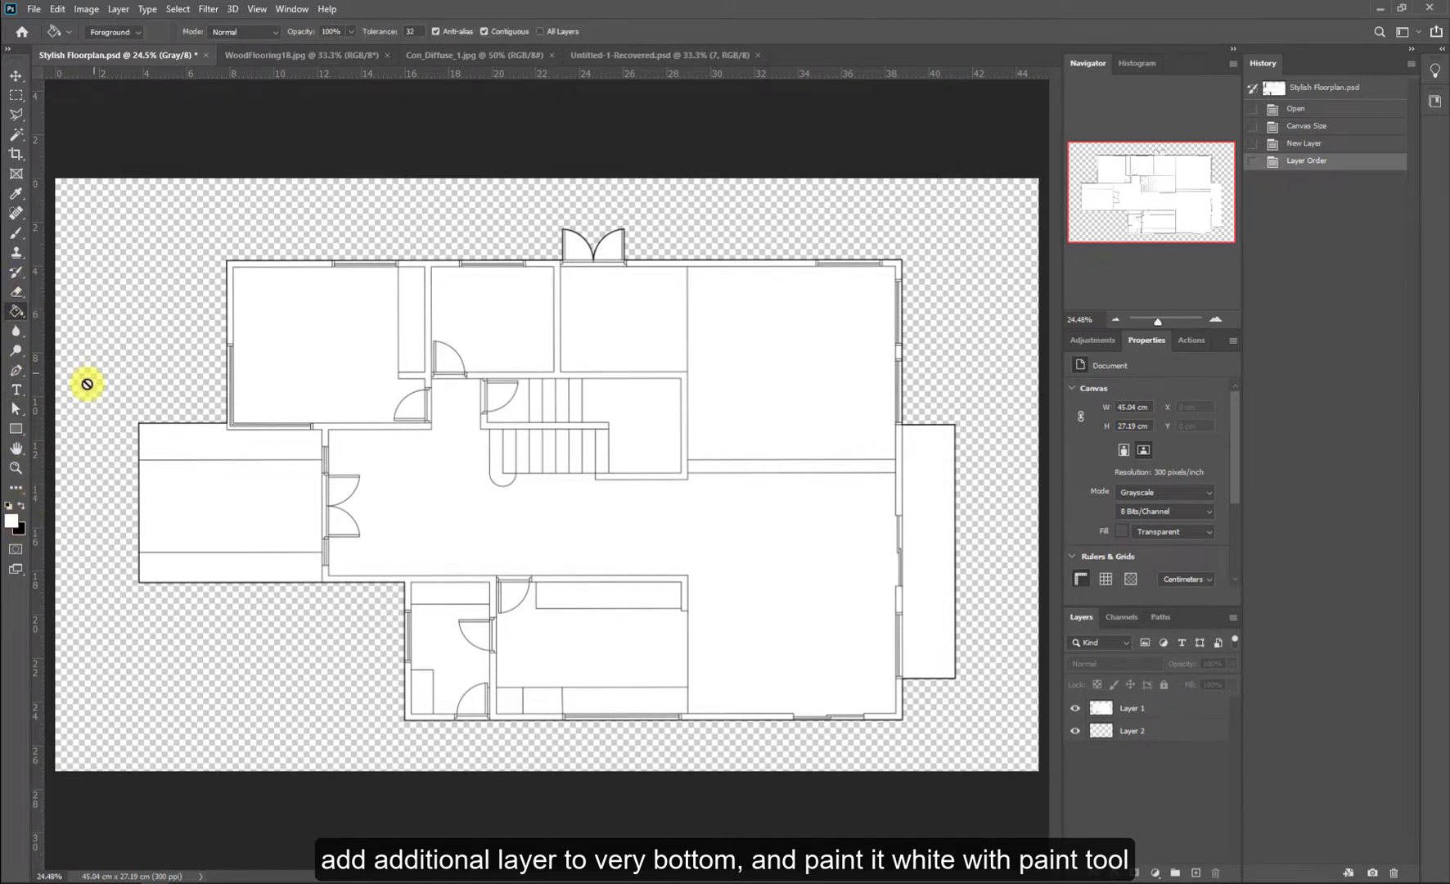
left_click(1178, 712)
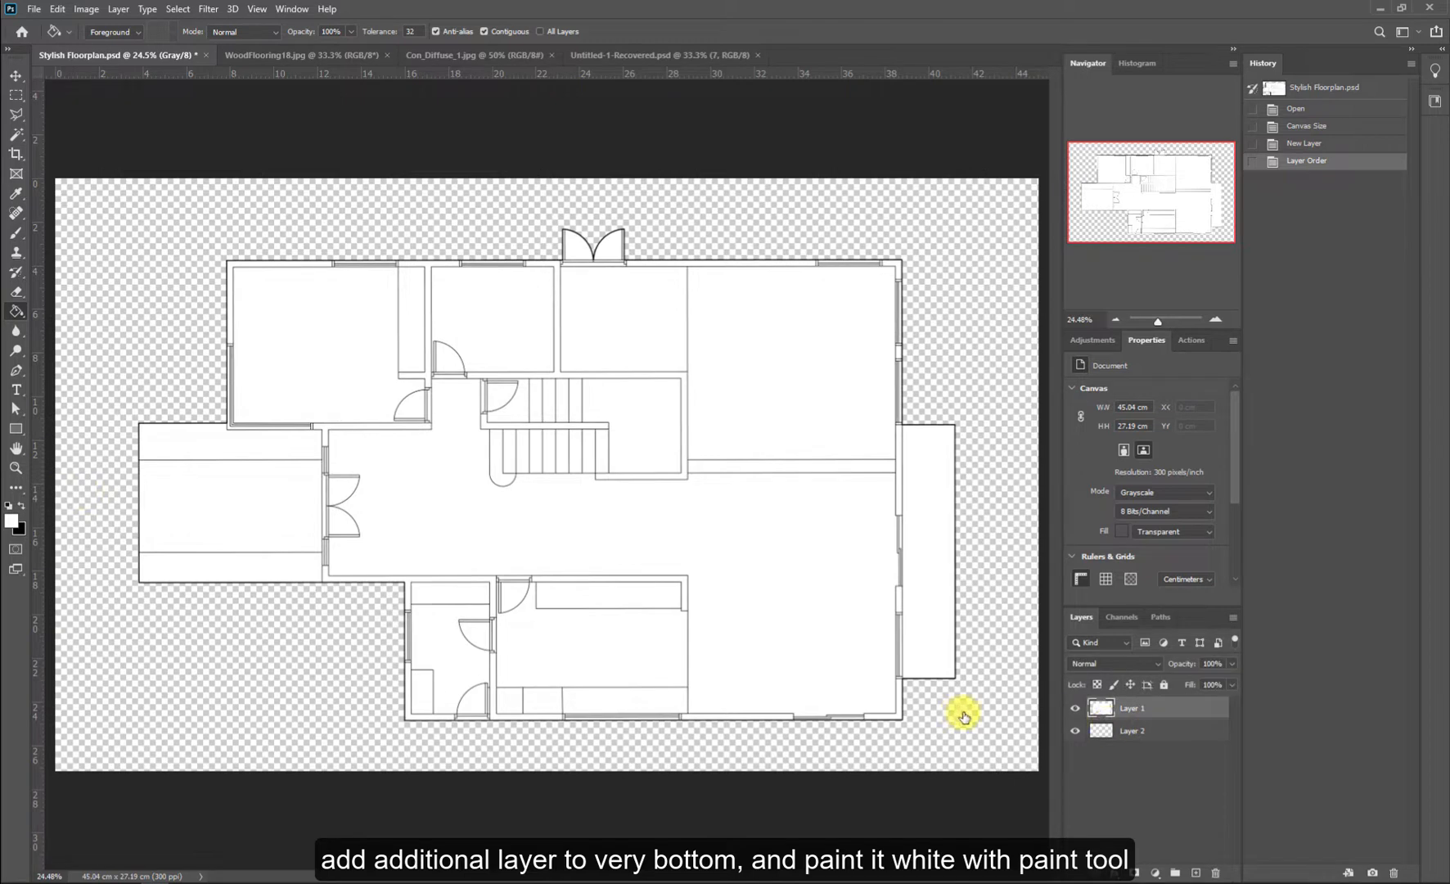
key("space")
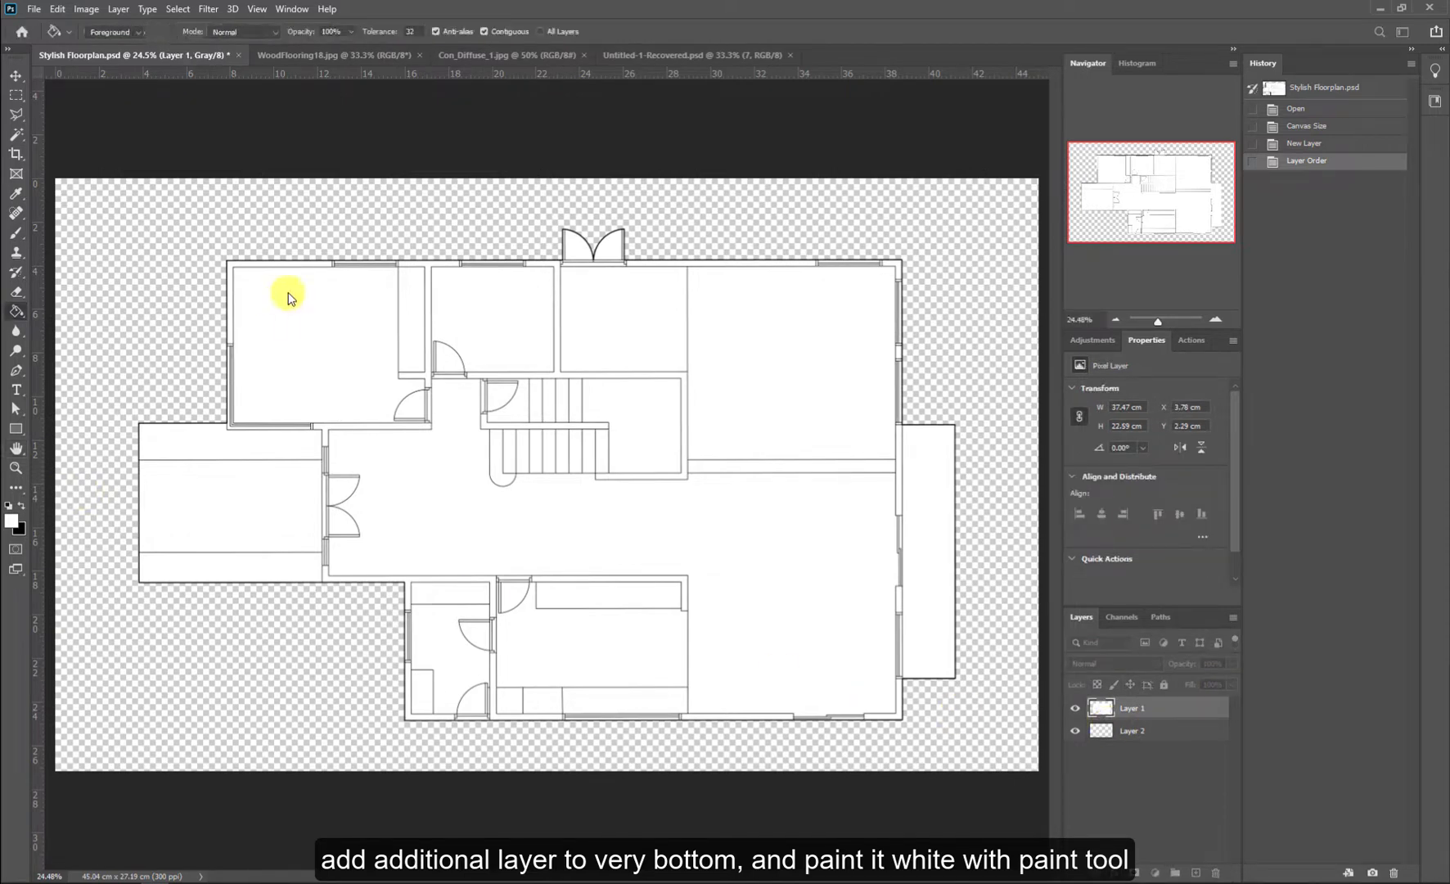
left_click(243, 233)
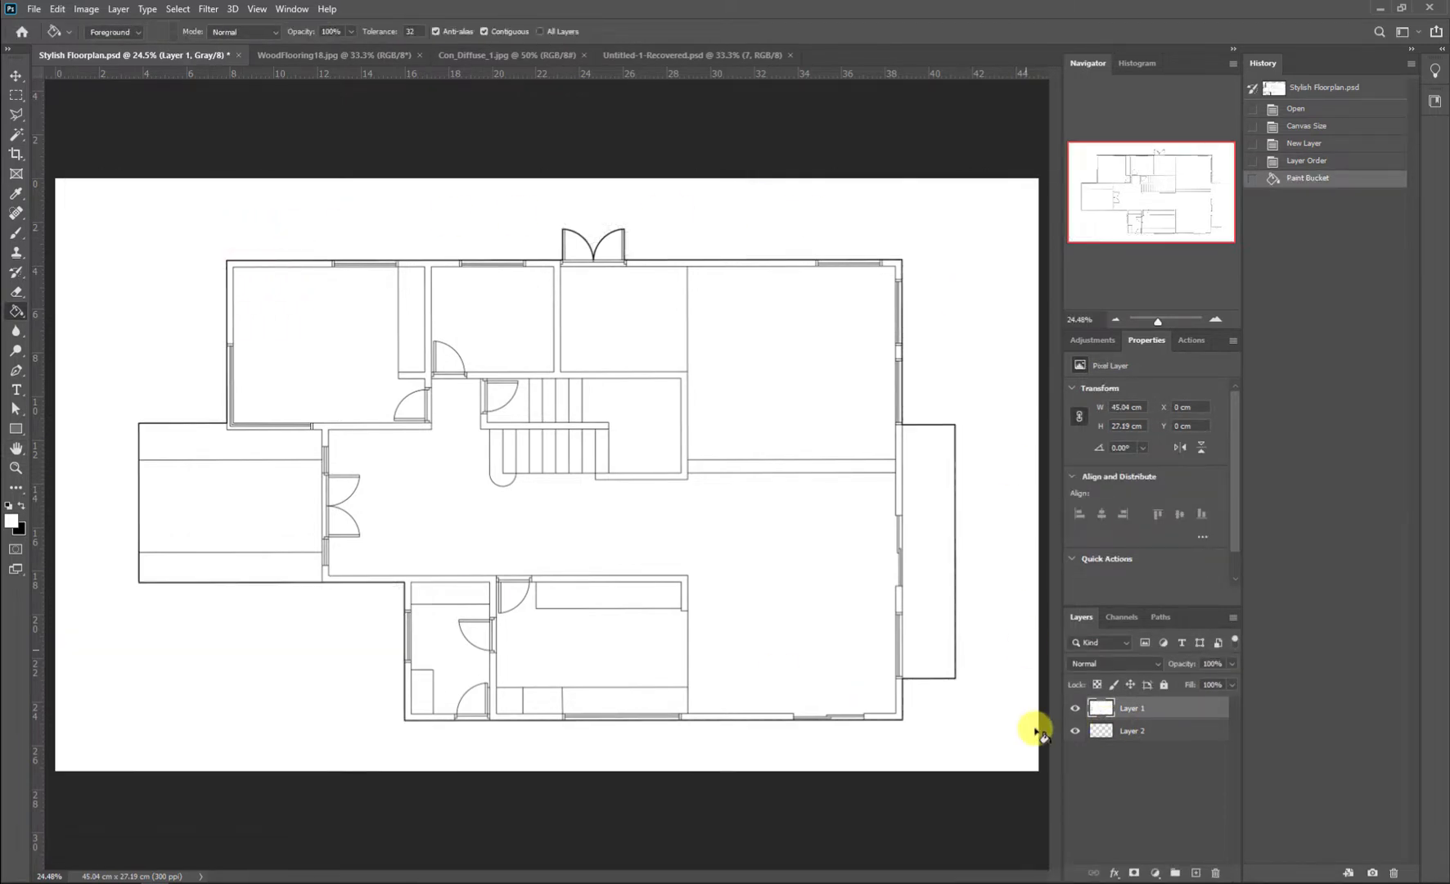
left_click(1175, 751)
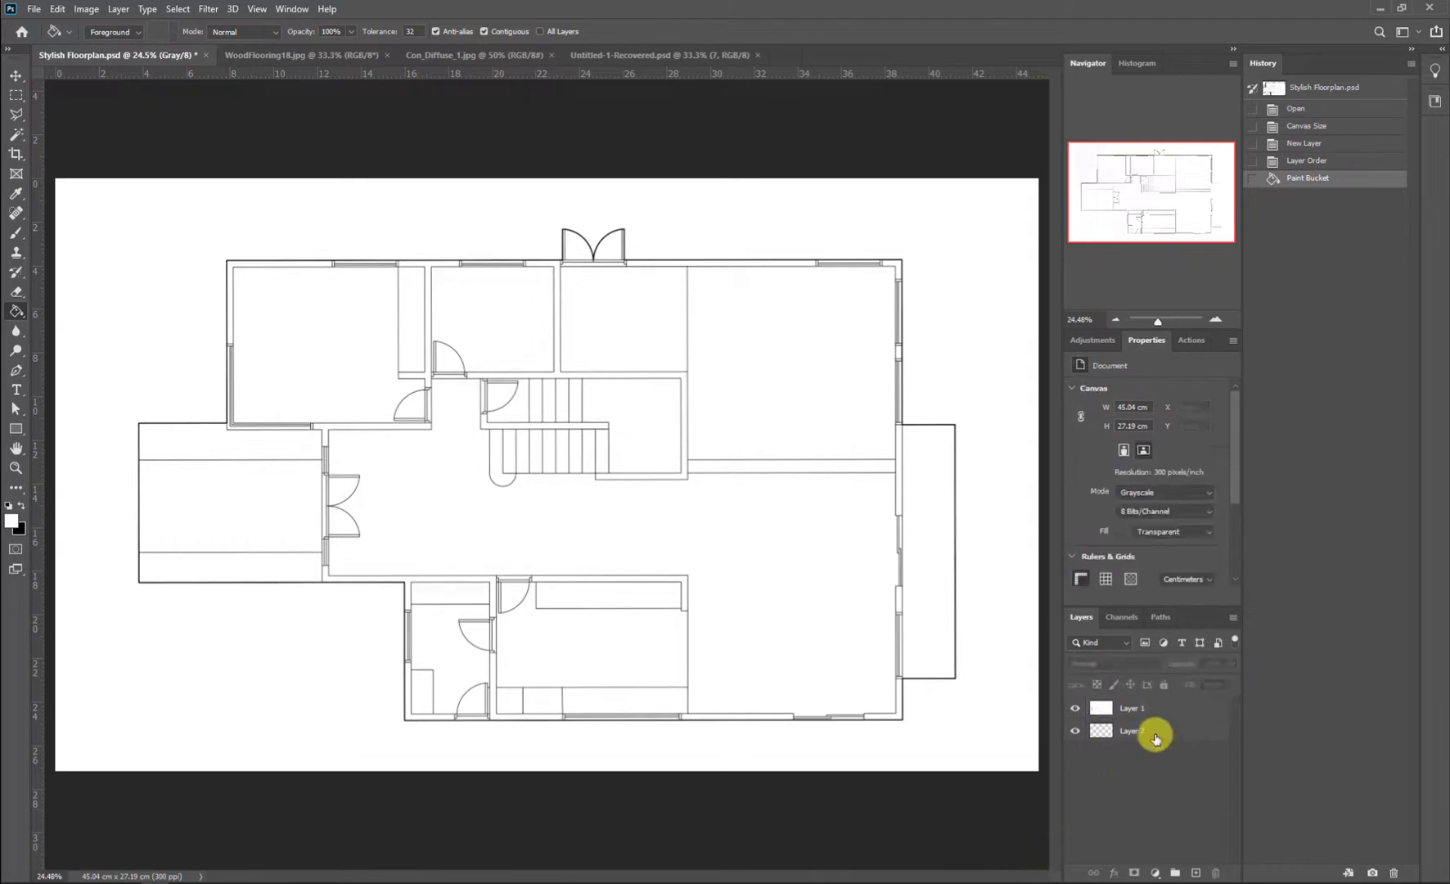
key("ctrl+z")
Step: Fill the empty layer beneath the floor plan with white
left_click(1151, 730)
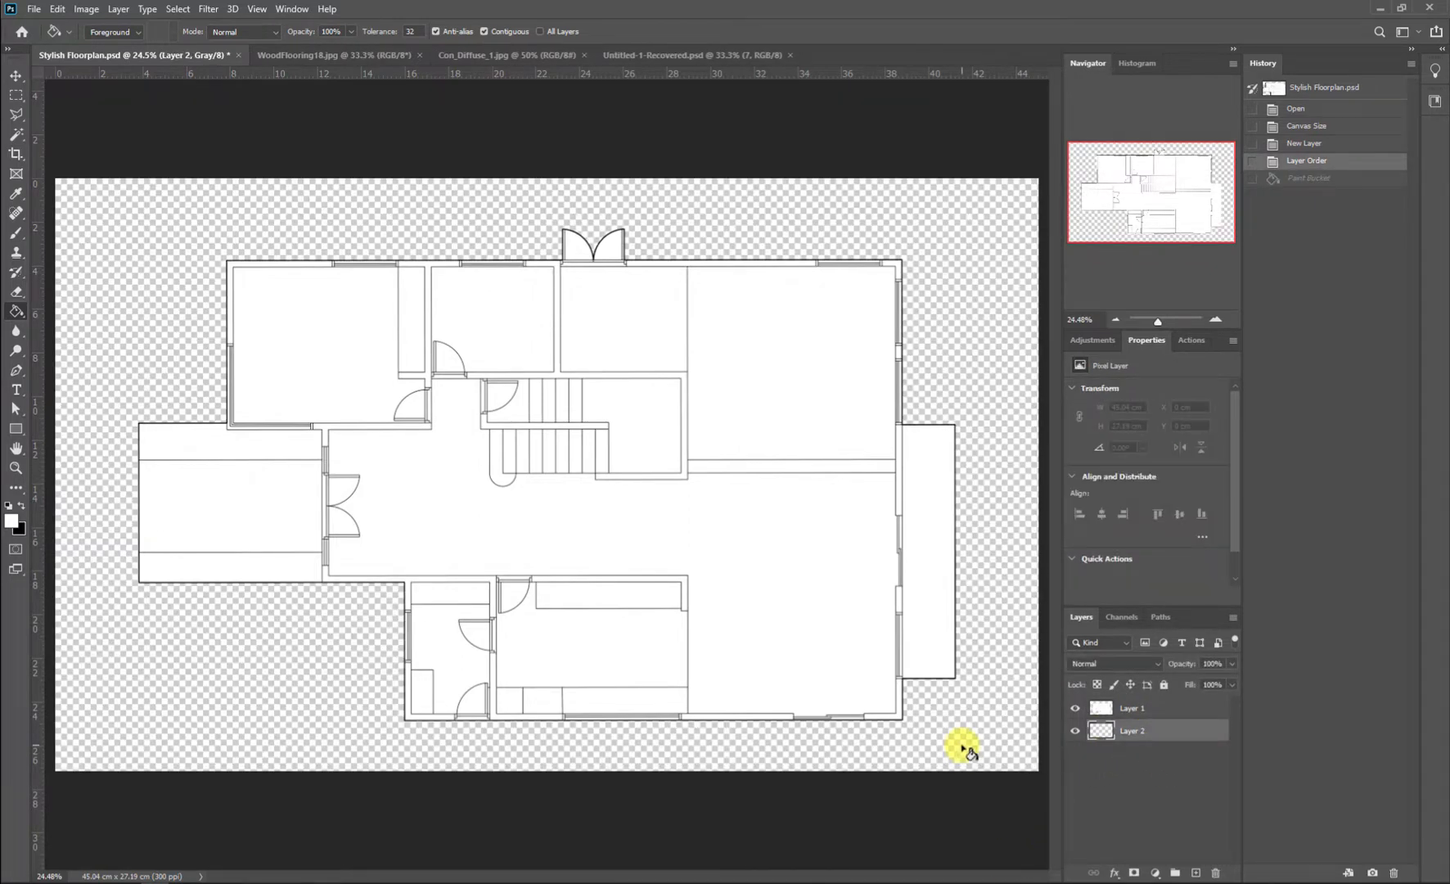
left_click(964, 748)
Step: Rename the white bottom layer BACKGROUND and the floor plan layer MAIN LAYER
double_click(1134, 730)
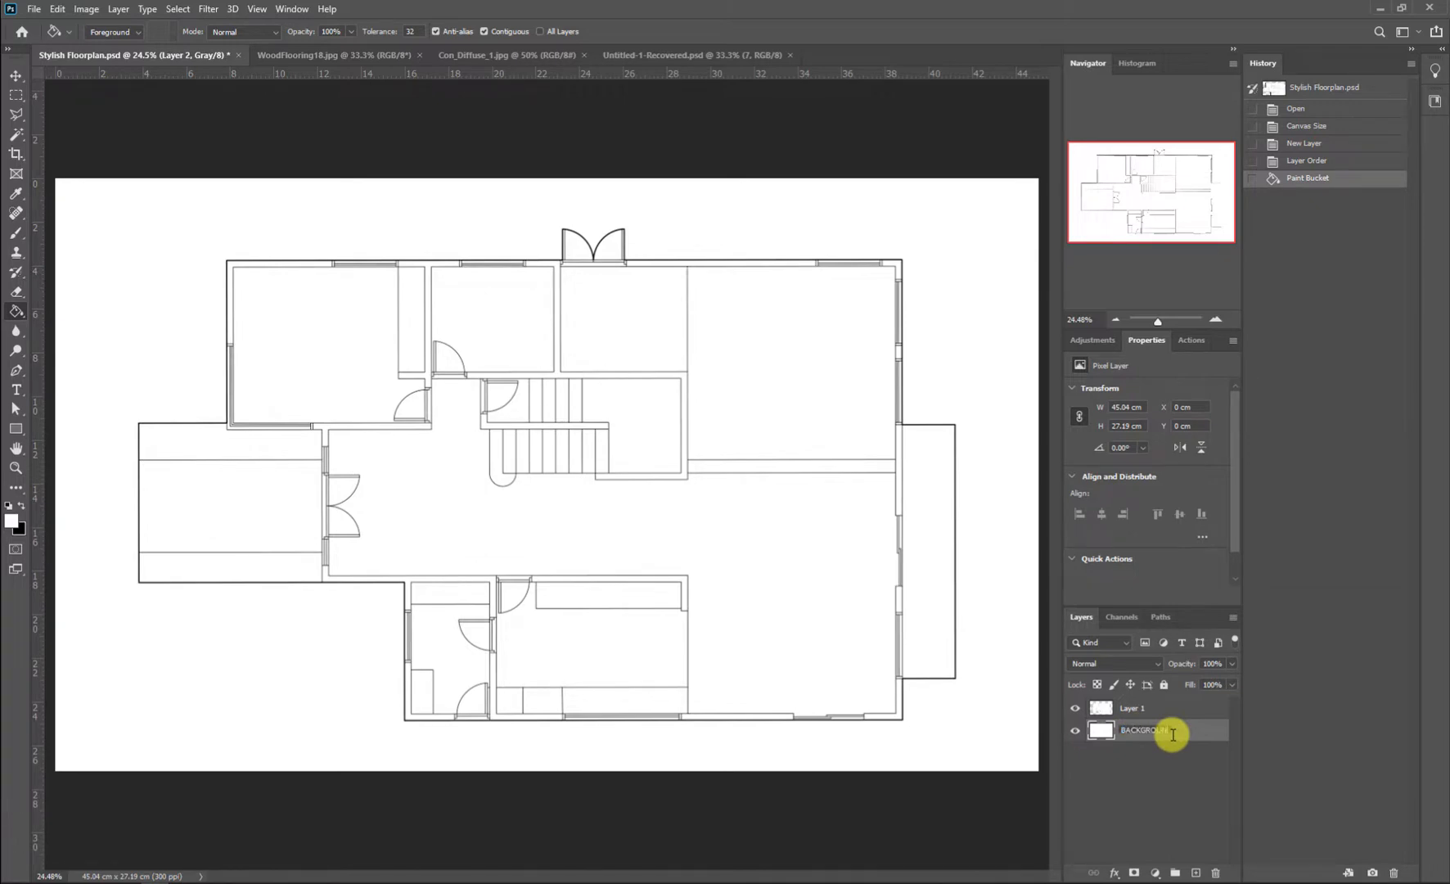
key("Return")
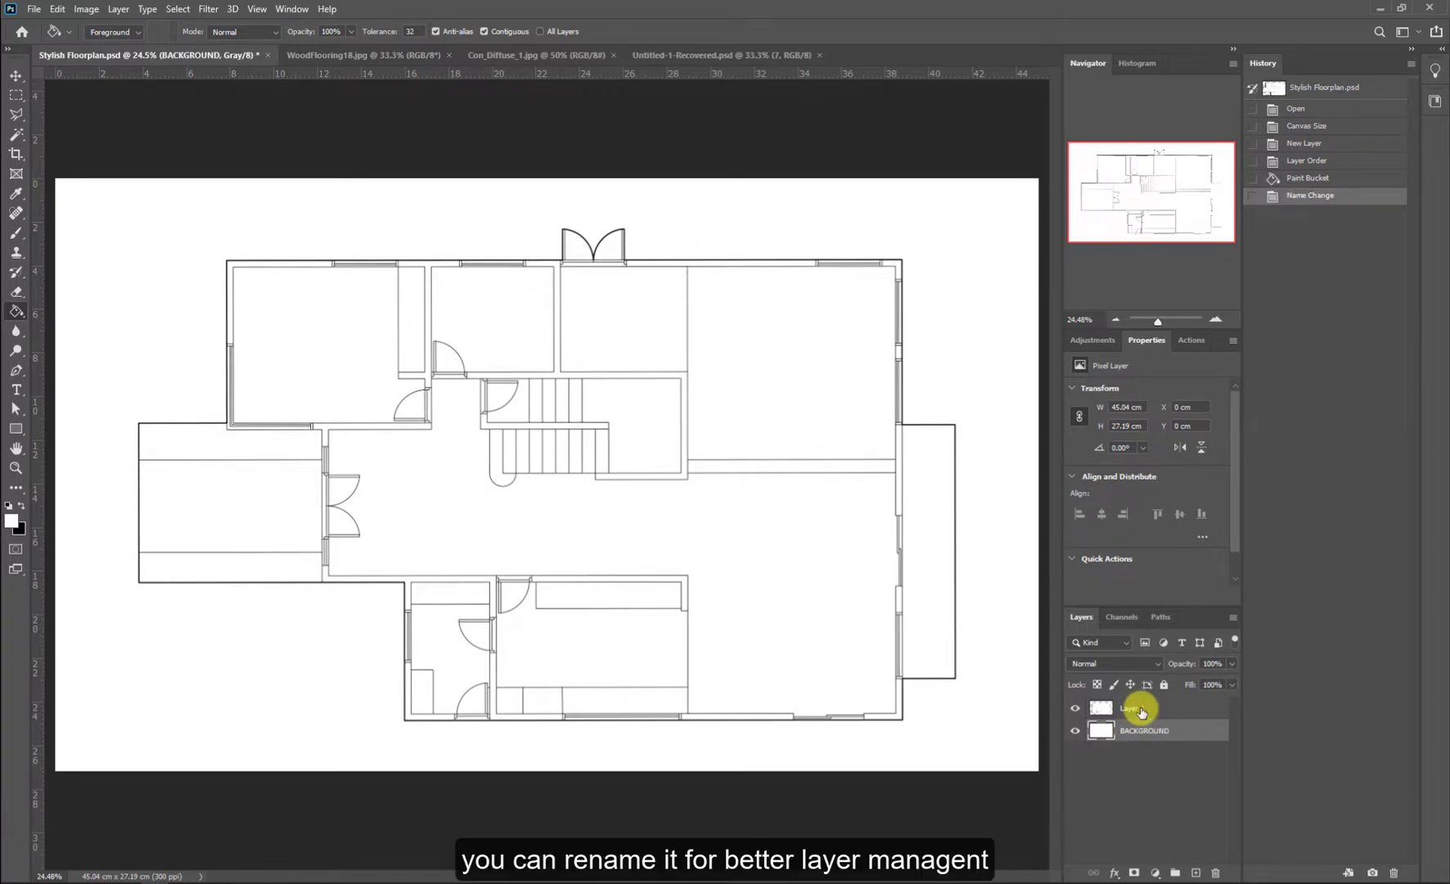
double_click(1185, 719)
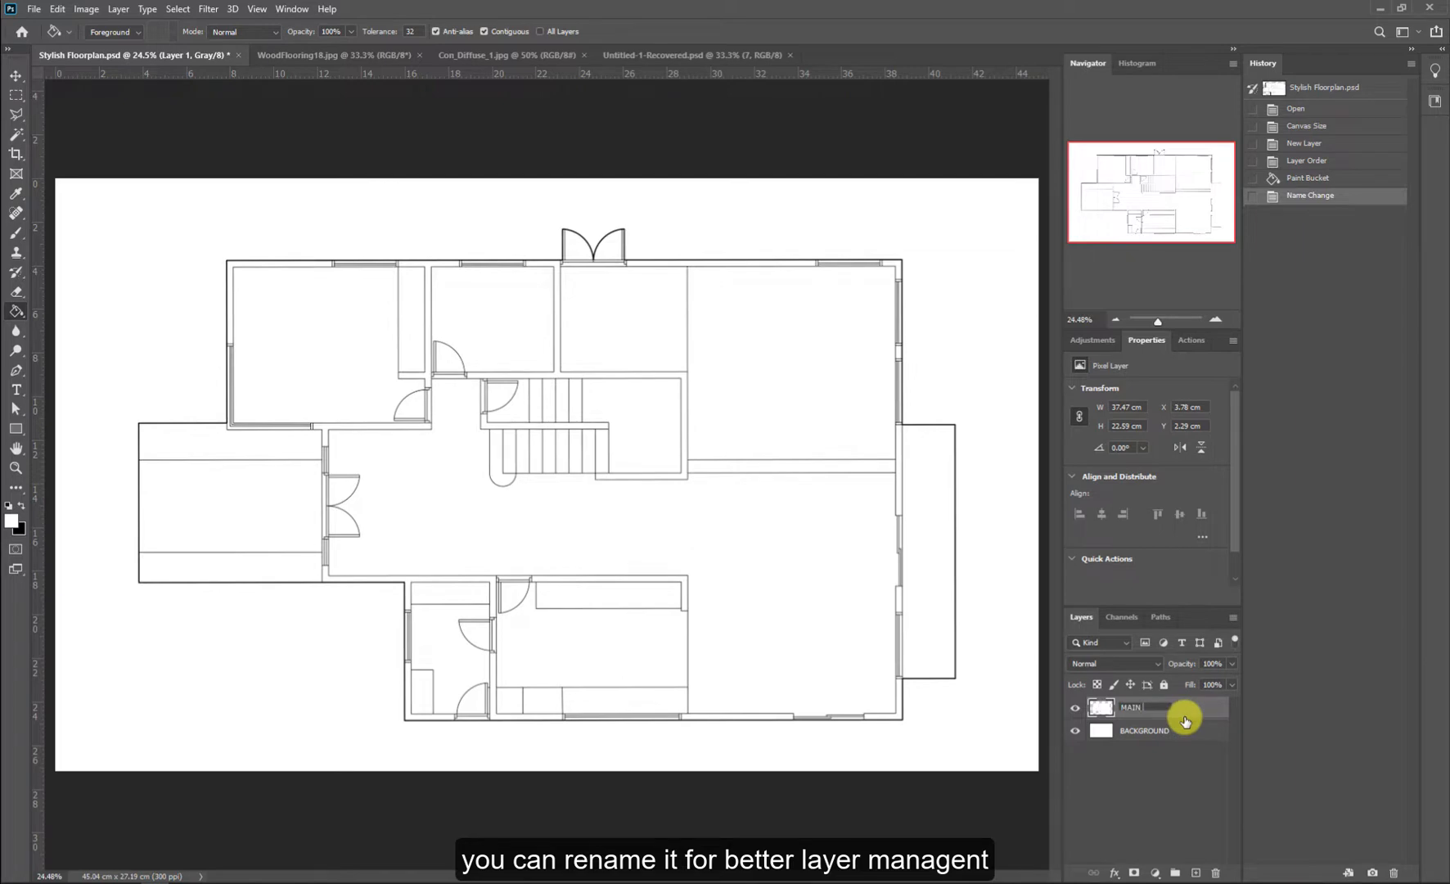
key("Return")
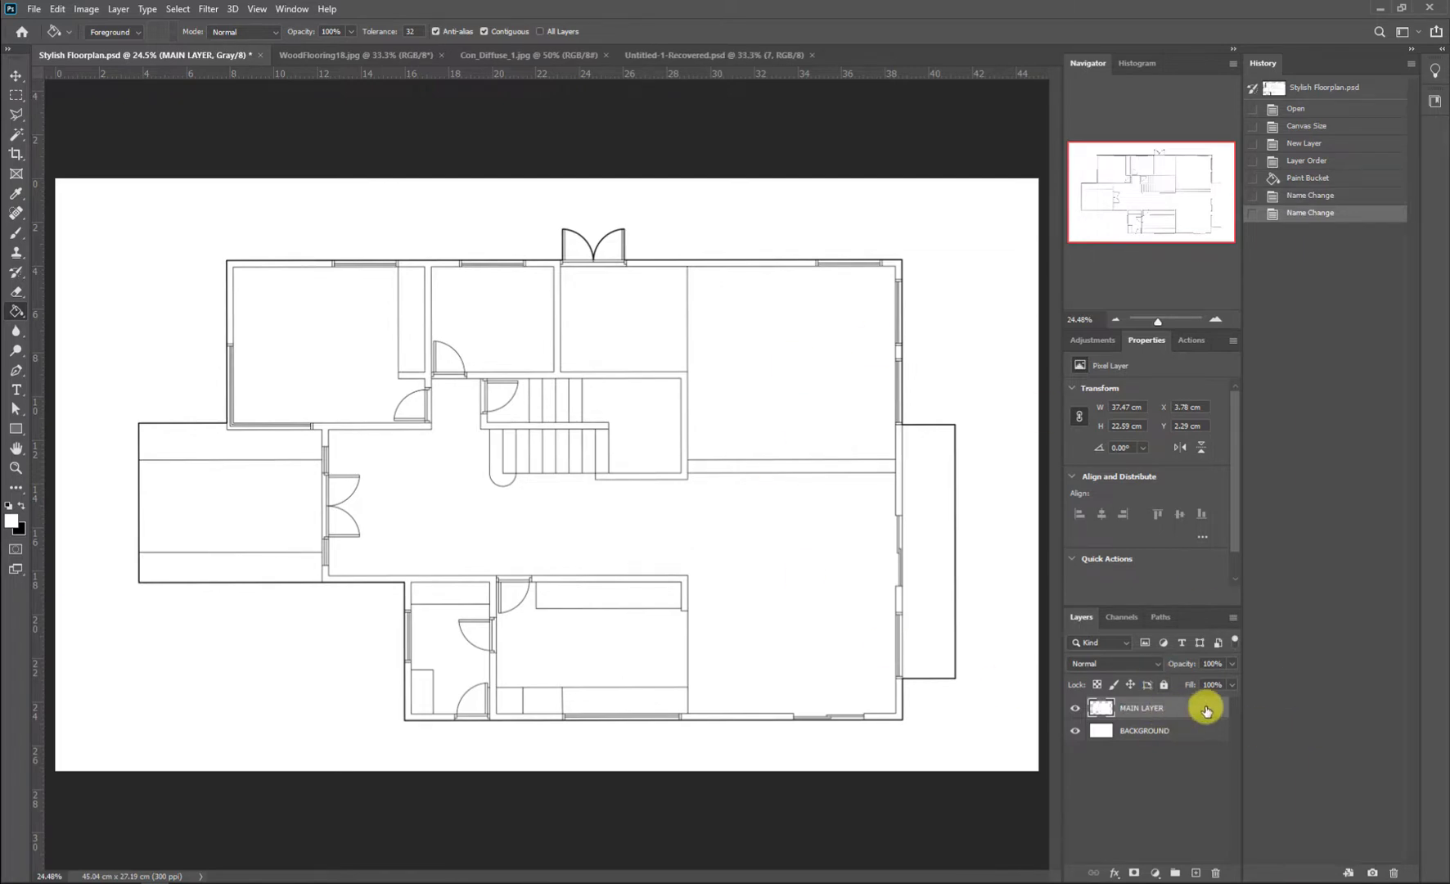
key("h")
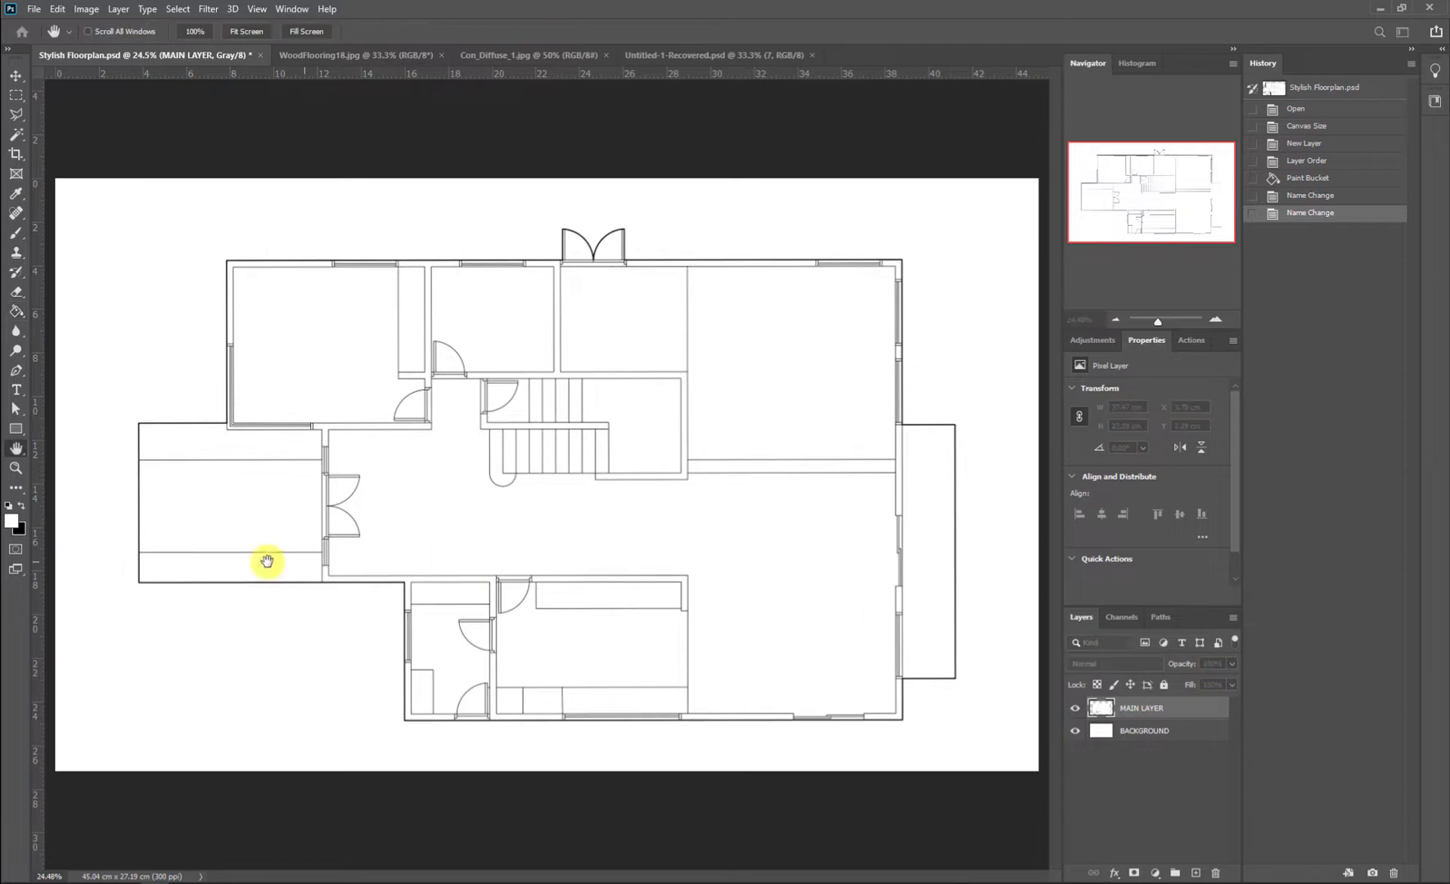
left_click_drag(1016, 271, 528, 287)
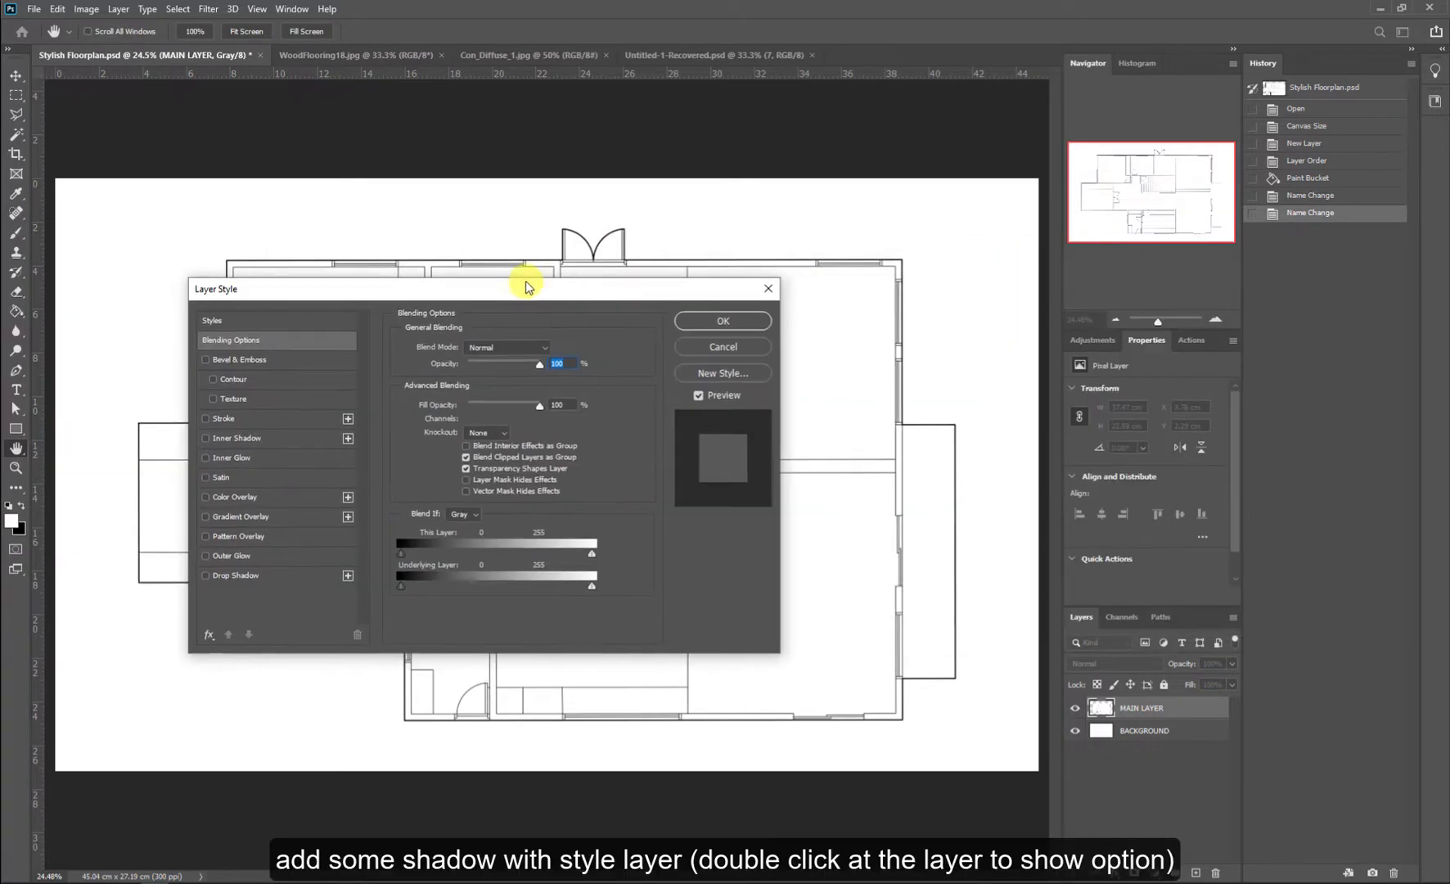
left_click(746, 328)
Step: Add a Drop Shadow effect to MAIN LAYER in its layer style, keeping the floor plan in view
left_click(119, 9)
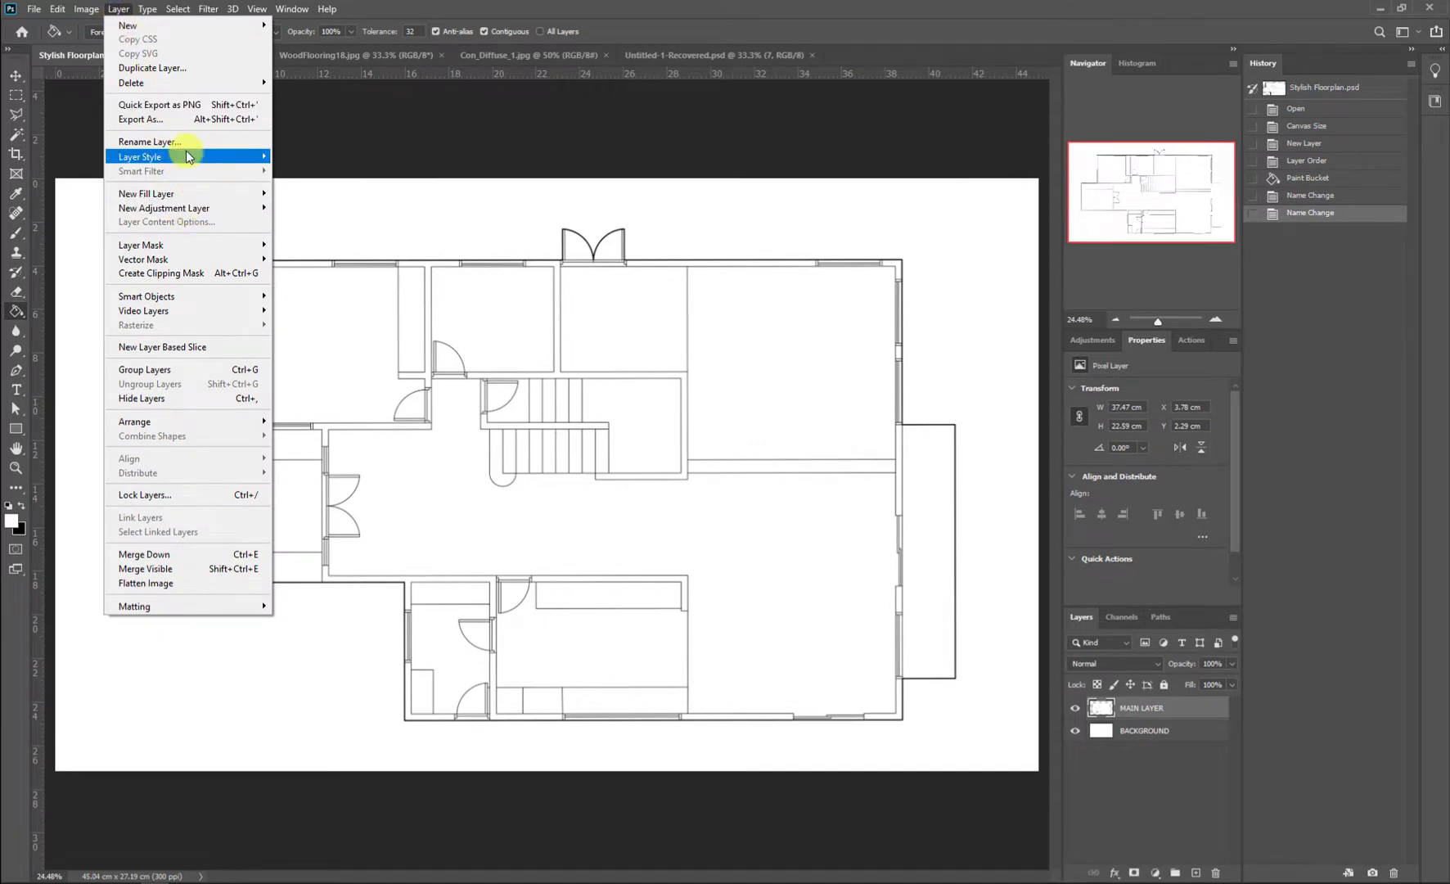
mouse_move(187, 153)
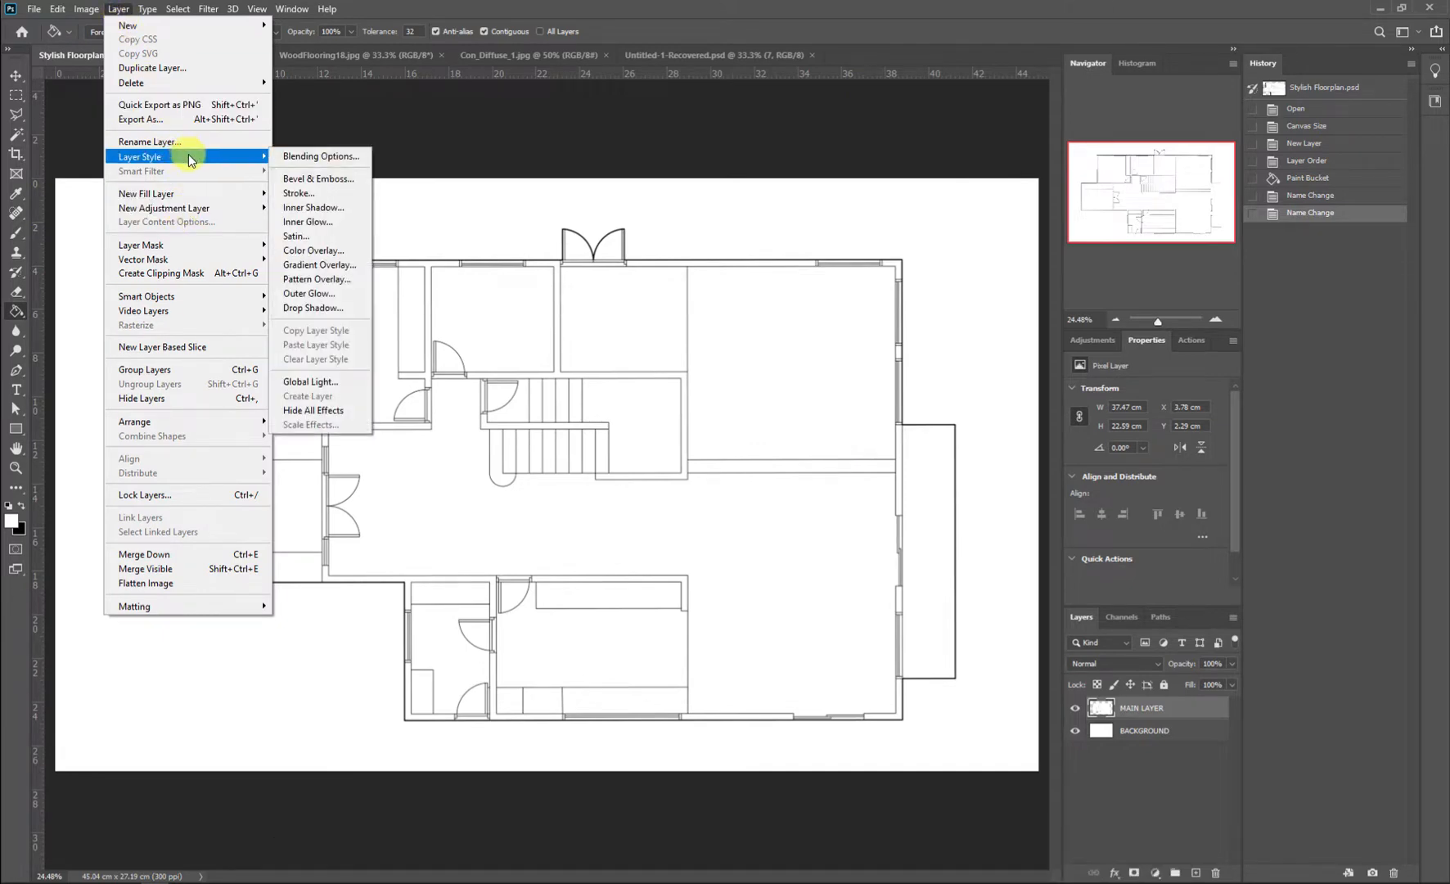
left_click(366, 157)
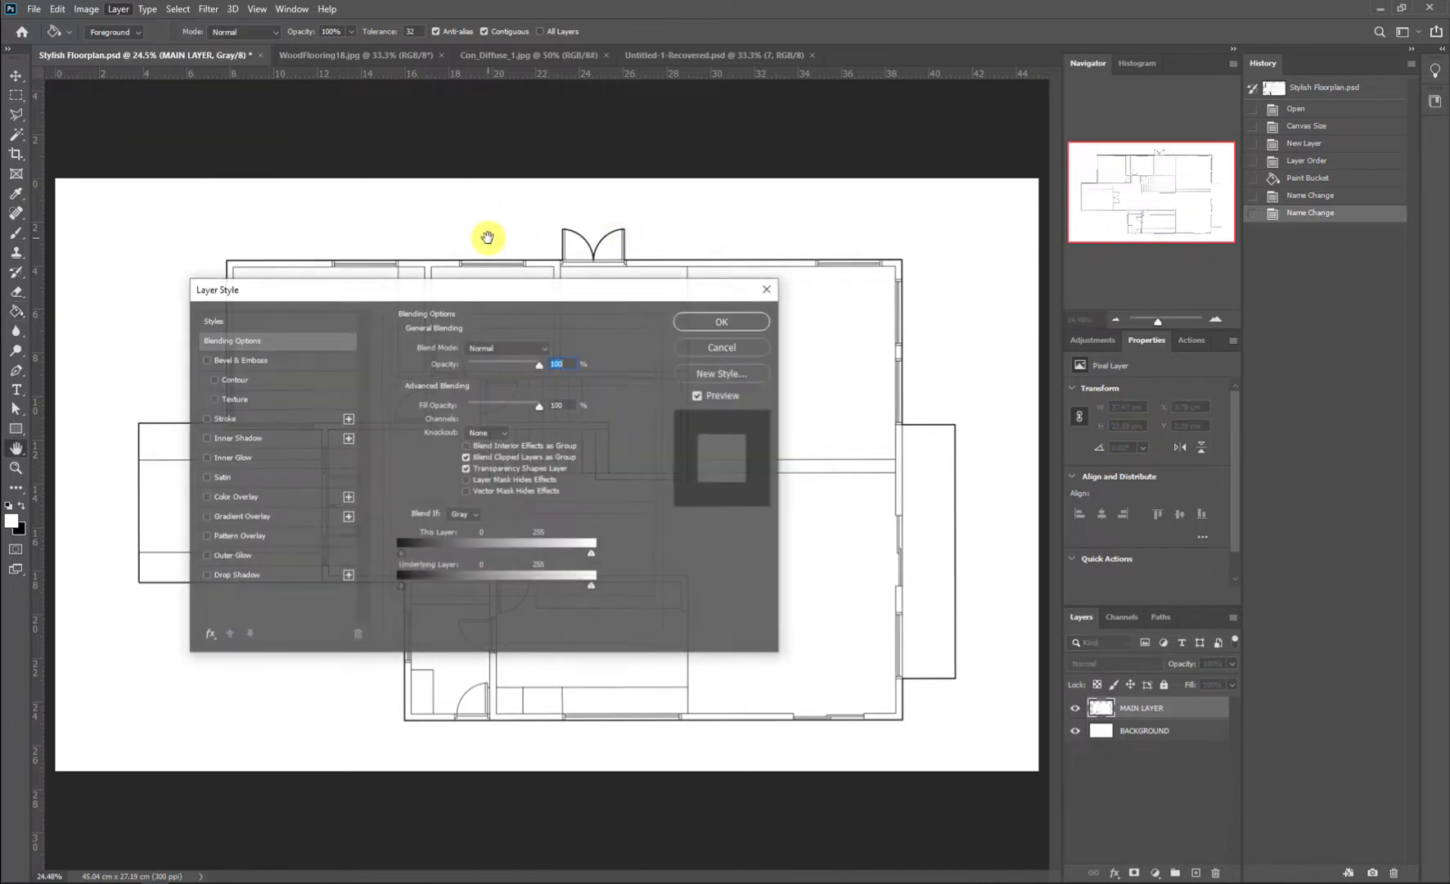
left_click_drag(379, 293, 796, 277)
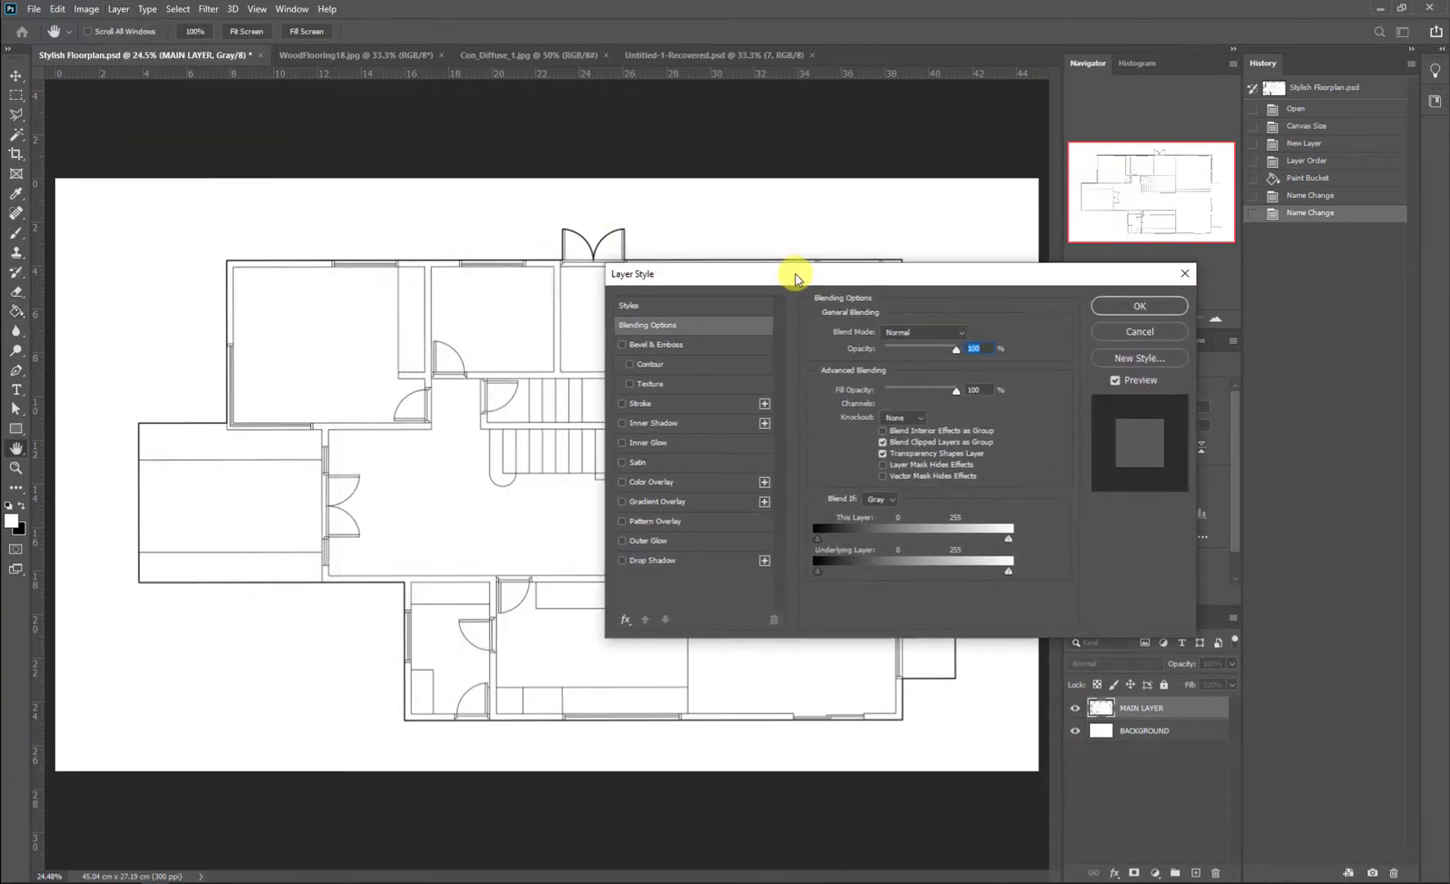
left_click(665, 563)
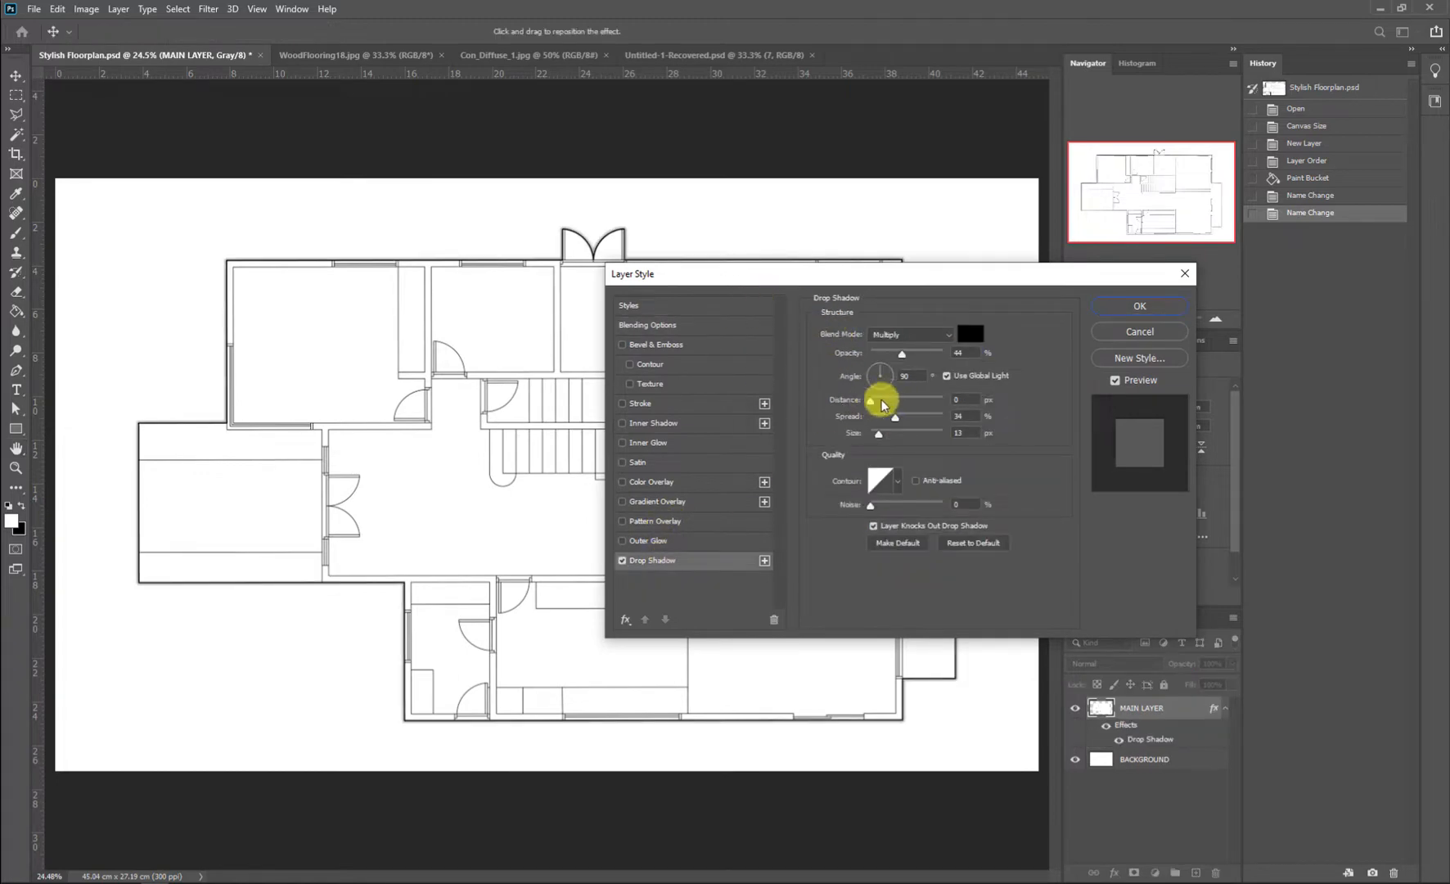
Step: Set the drop shadow to about 36% opacity, 38° angle, 71 px distance, 0% spread and 106 px size, and apply the layer style
left_click_drag(883, 404, 904, 434)
mouse_move(880, 376)
left_mouse_down()
mouse_move(927, 382)
mouse_move(900, 370)
left_mouse_up()
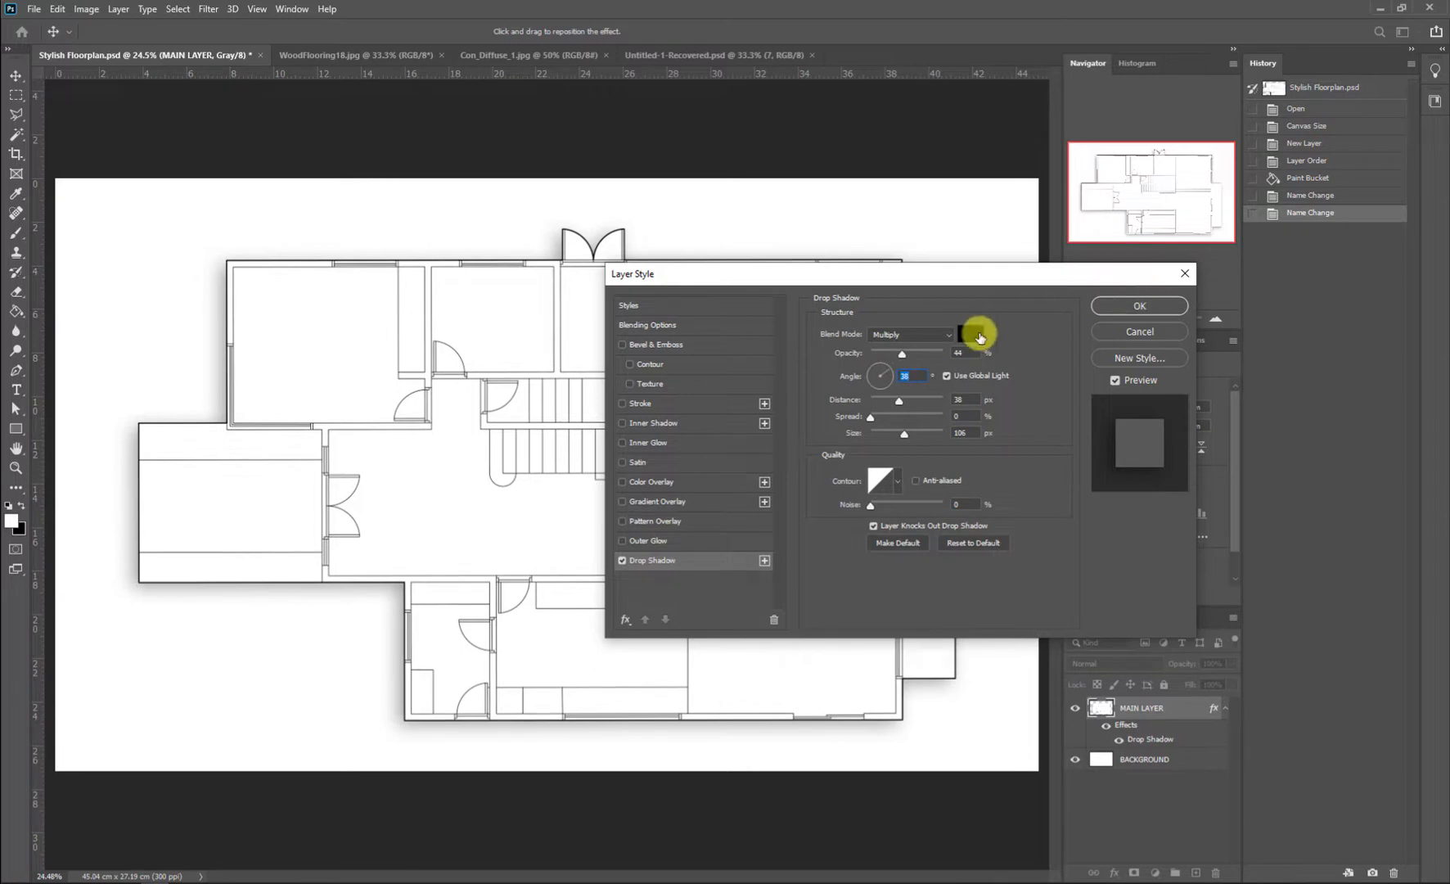
mouse_move(905, 357)
left_mouse_down()
mouse_move(929, 336)
mouse_move(913, 354)
left_mouse_up()
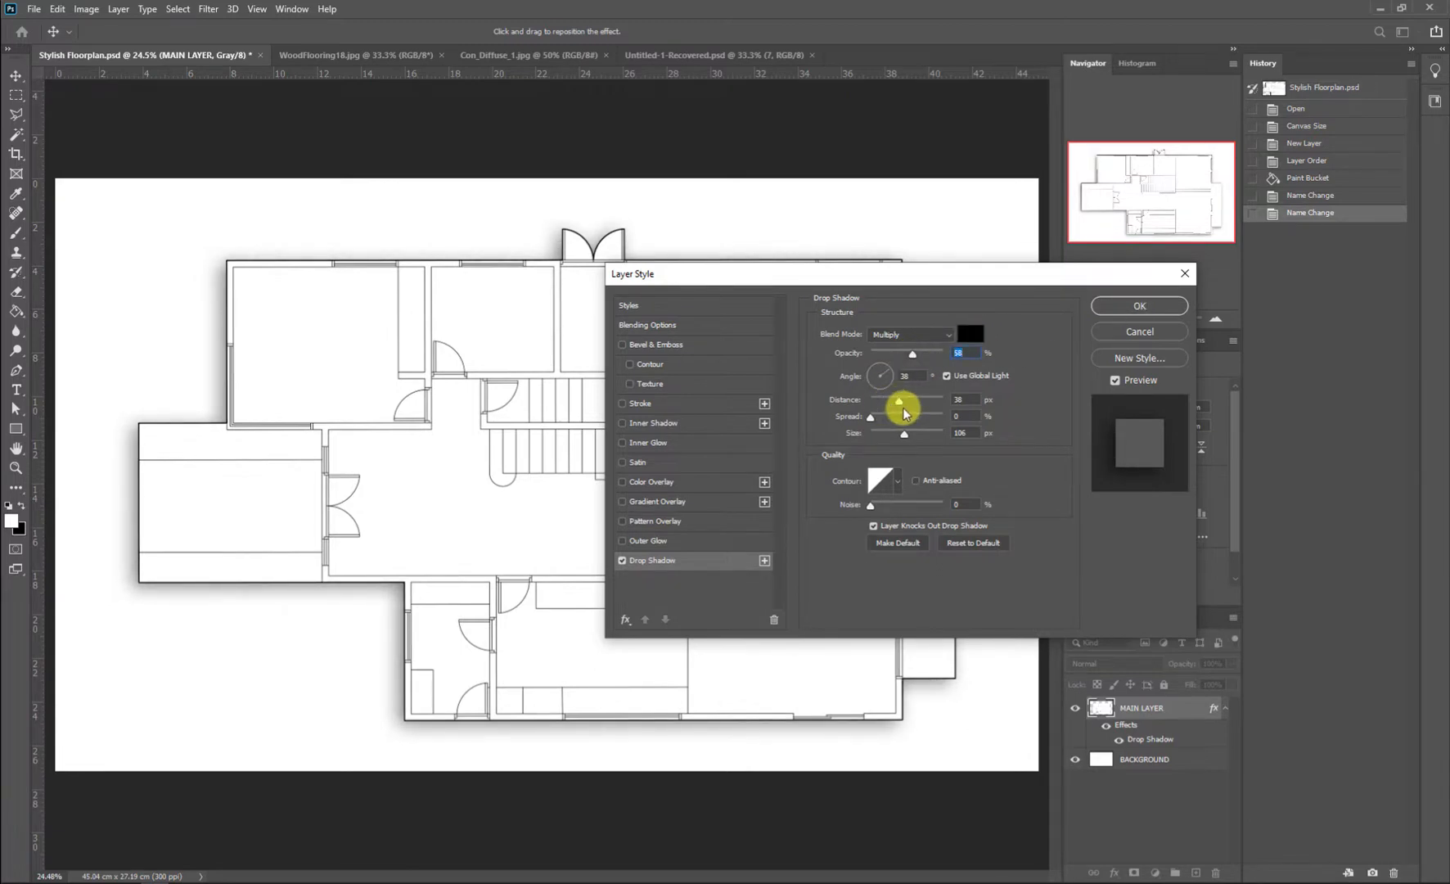
left_click_drag(904, 407, 899, 357)
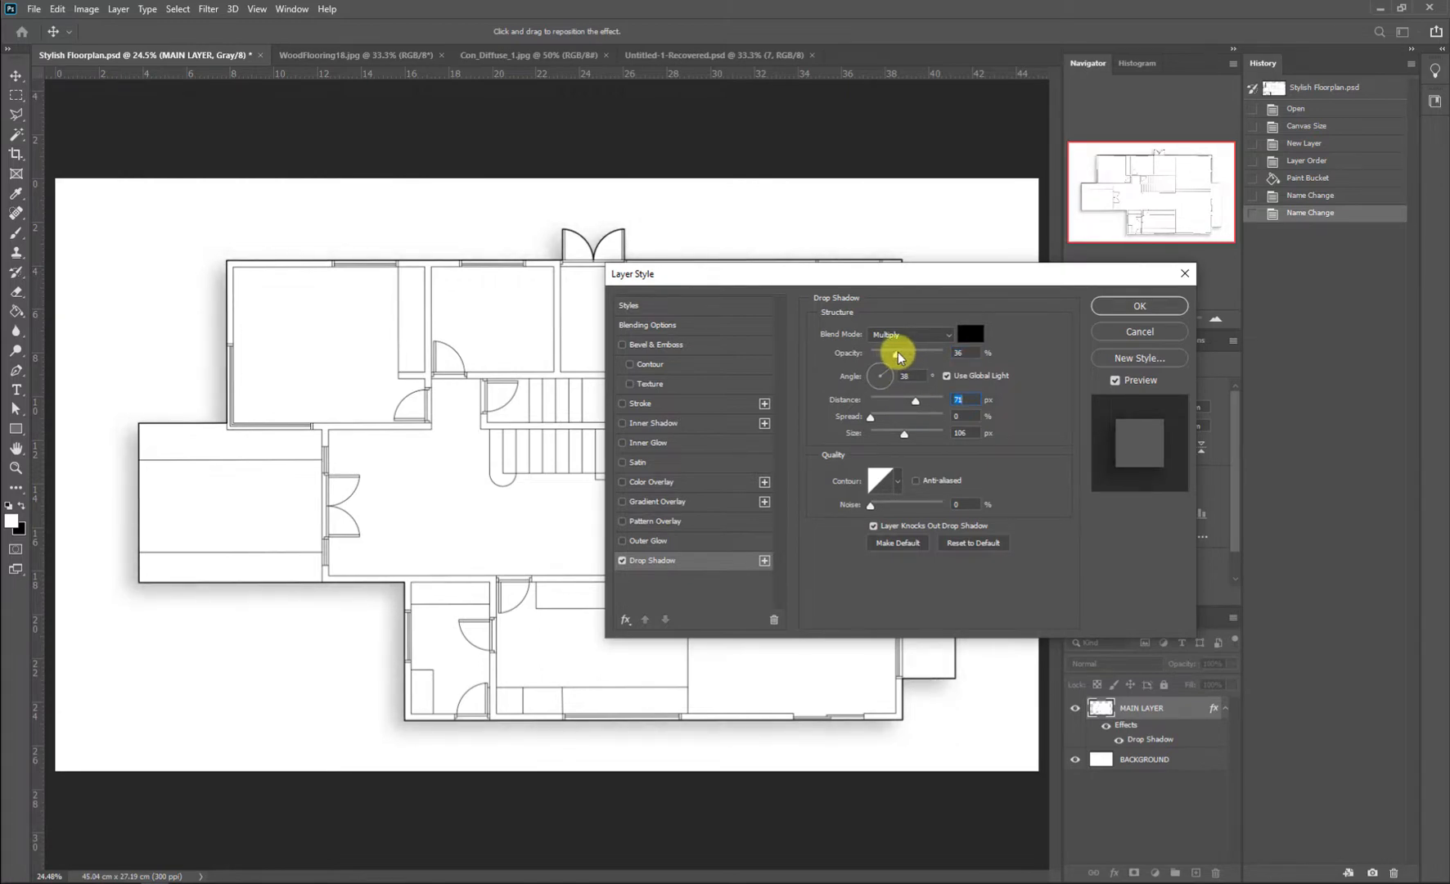
left_click(1130, 308)
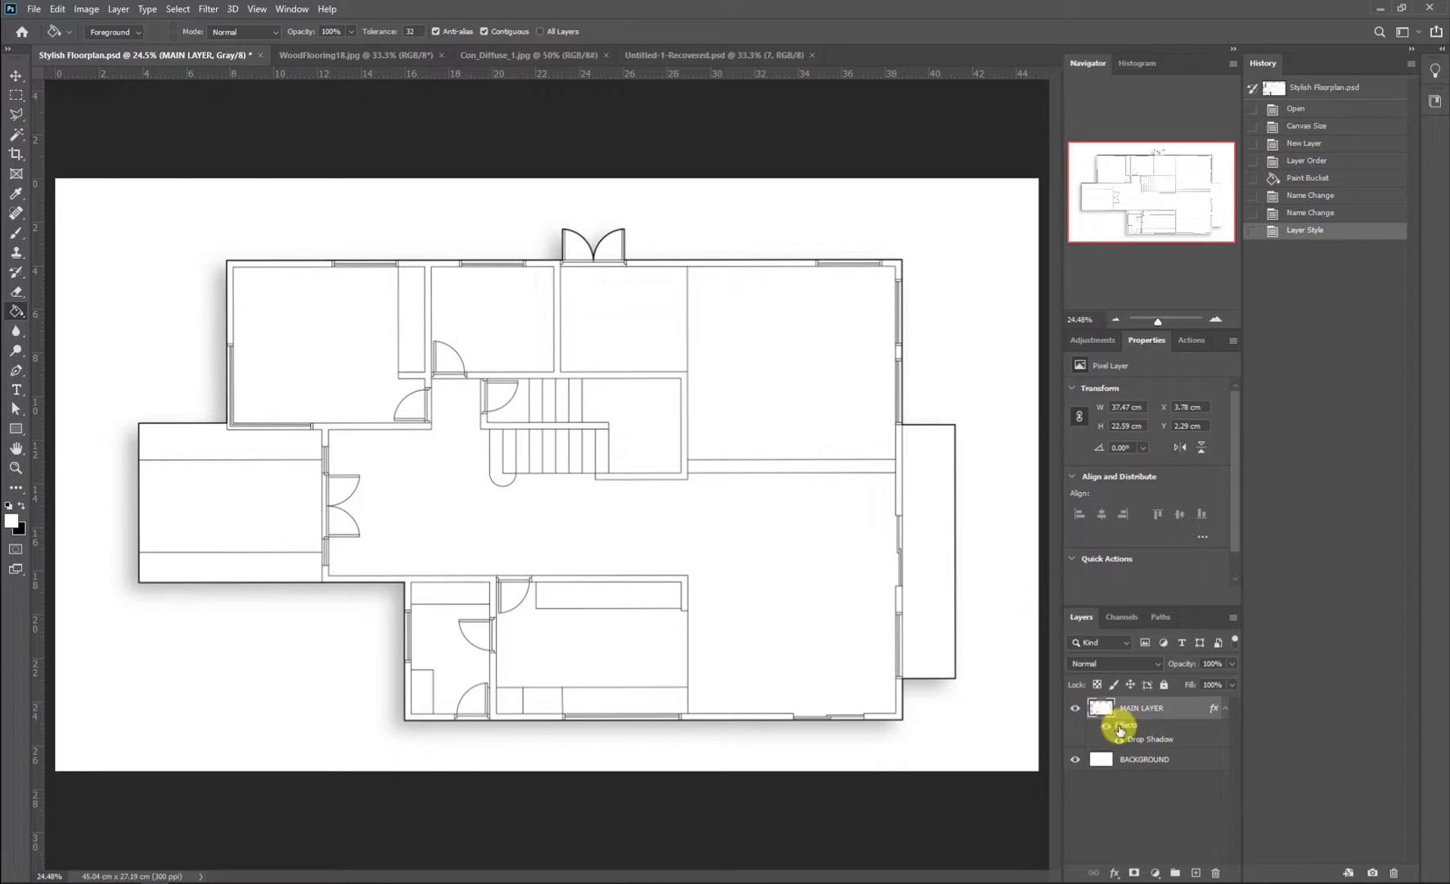
Step: Copy the wood texture from WoodFlooring18.jpg into Stylish Floorplan.psd with the Move tool, placing it over the plan
left_click(351, 54)
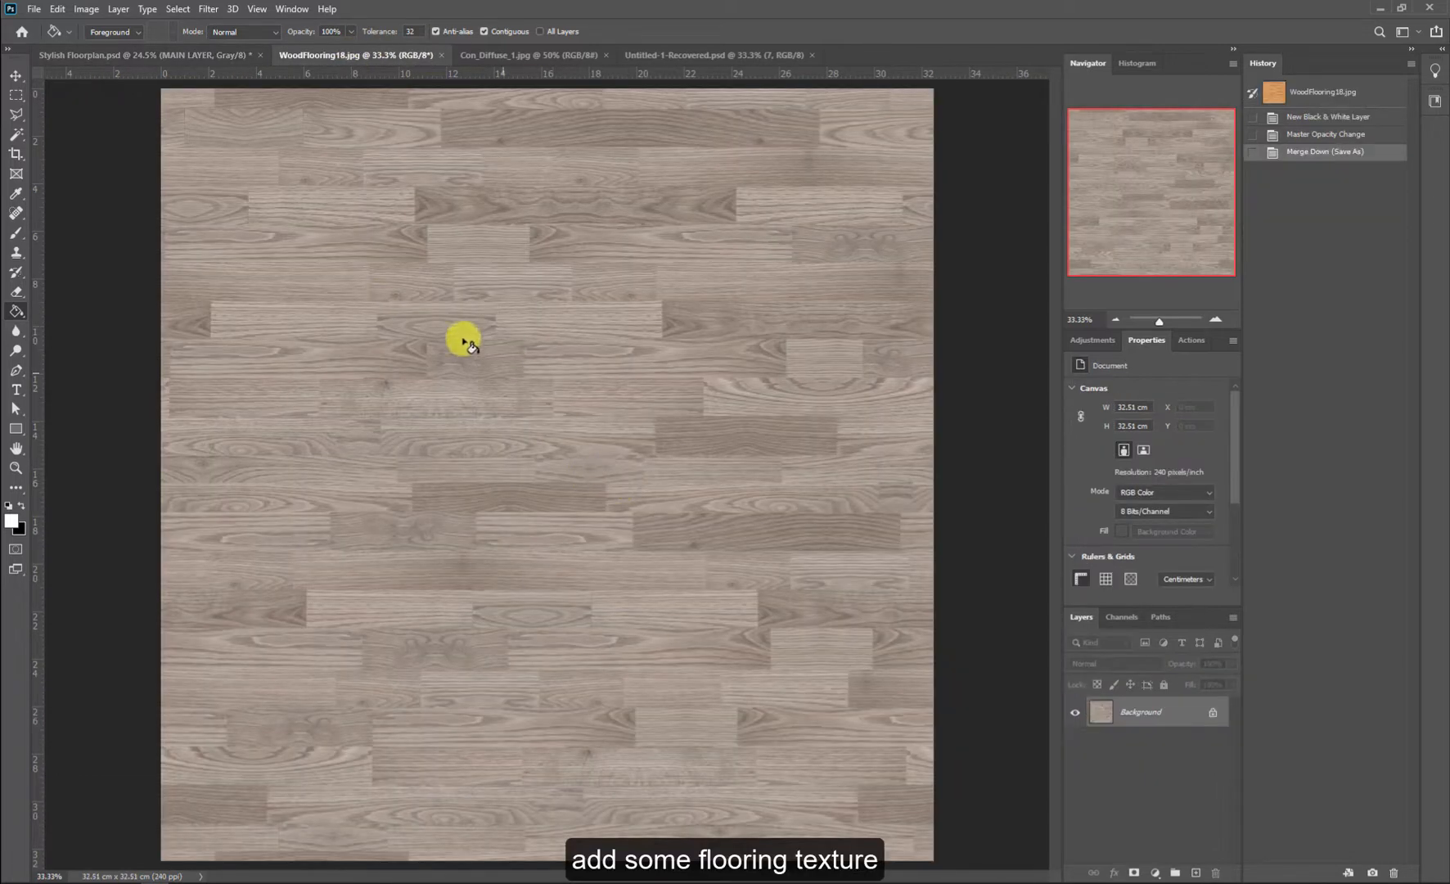
left_click(14, 77)
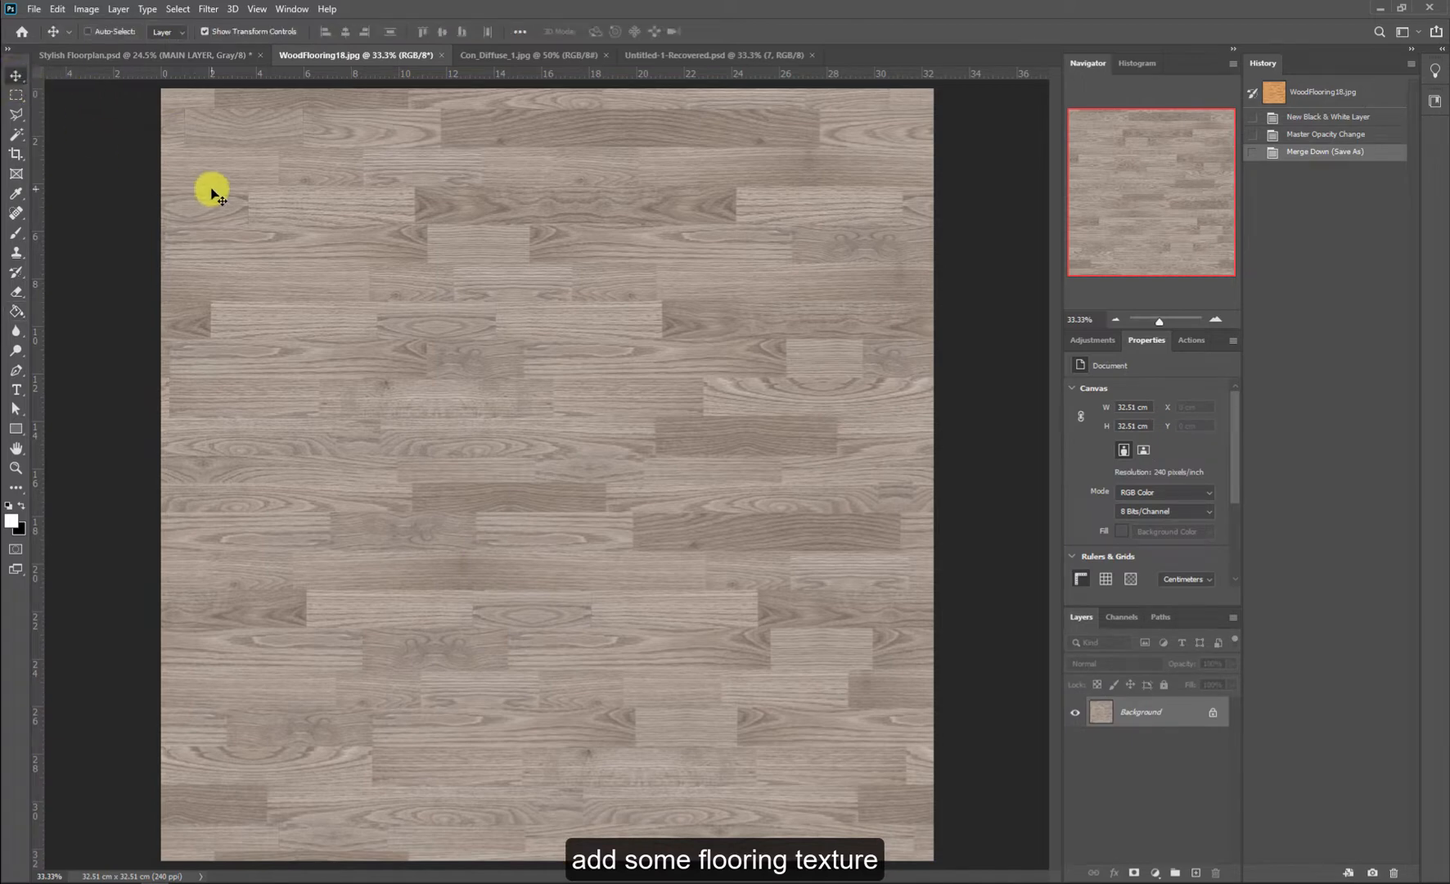
left_click_drag(260, 162, 560, 477)
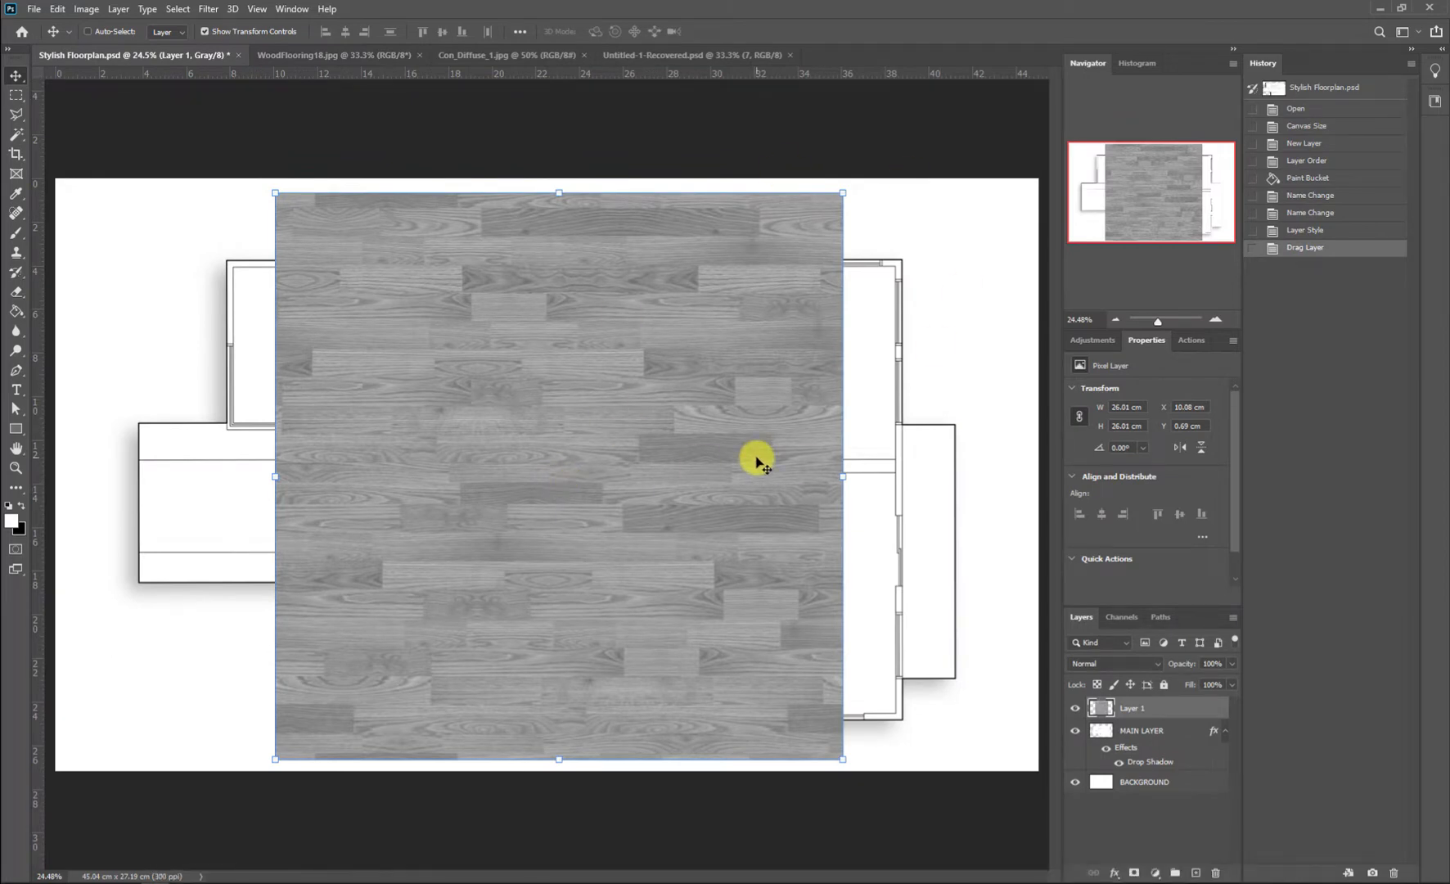
Step: Compare the texture's colours with the source image and convert the floor plan document to RGB Color without merging its layers
left_click(304, 51)
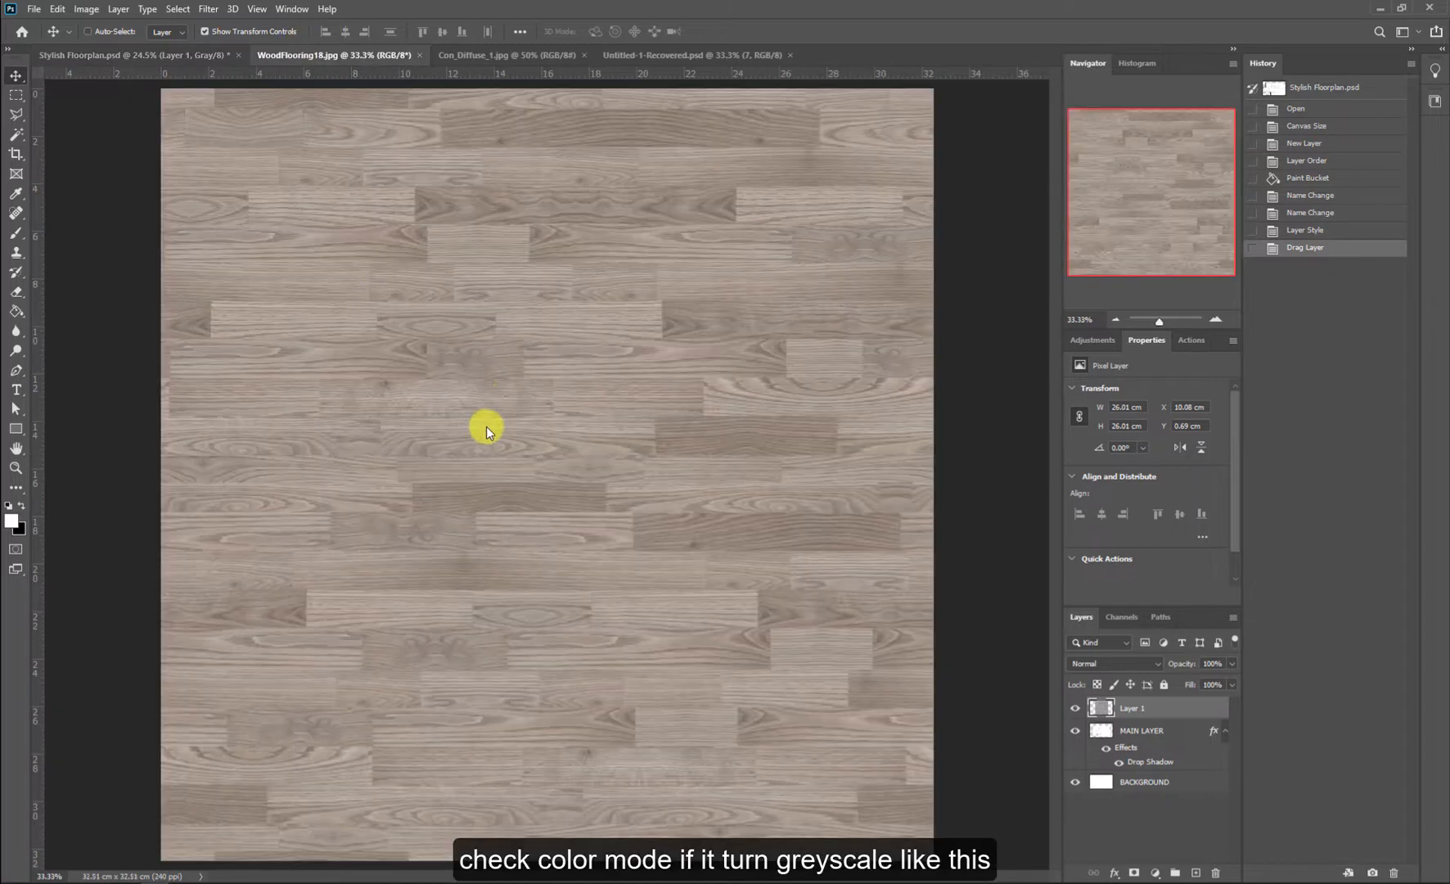
left_click(174, 54)
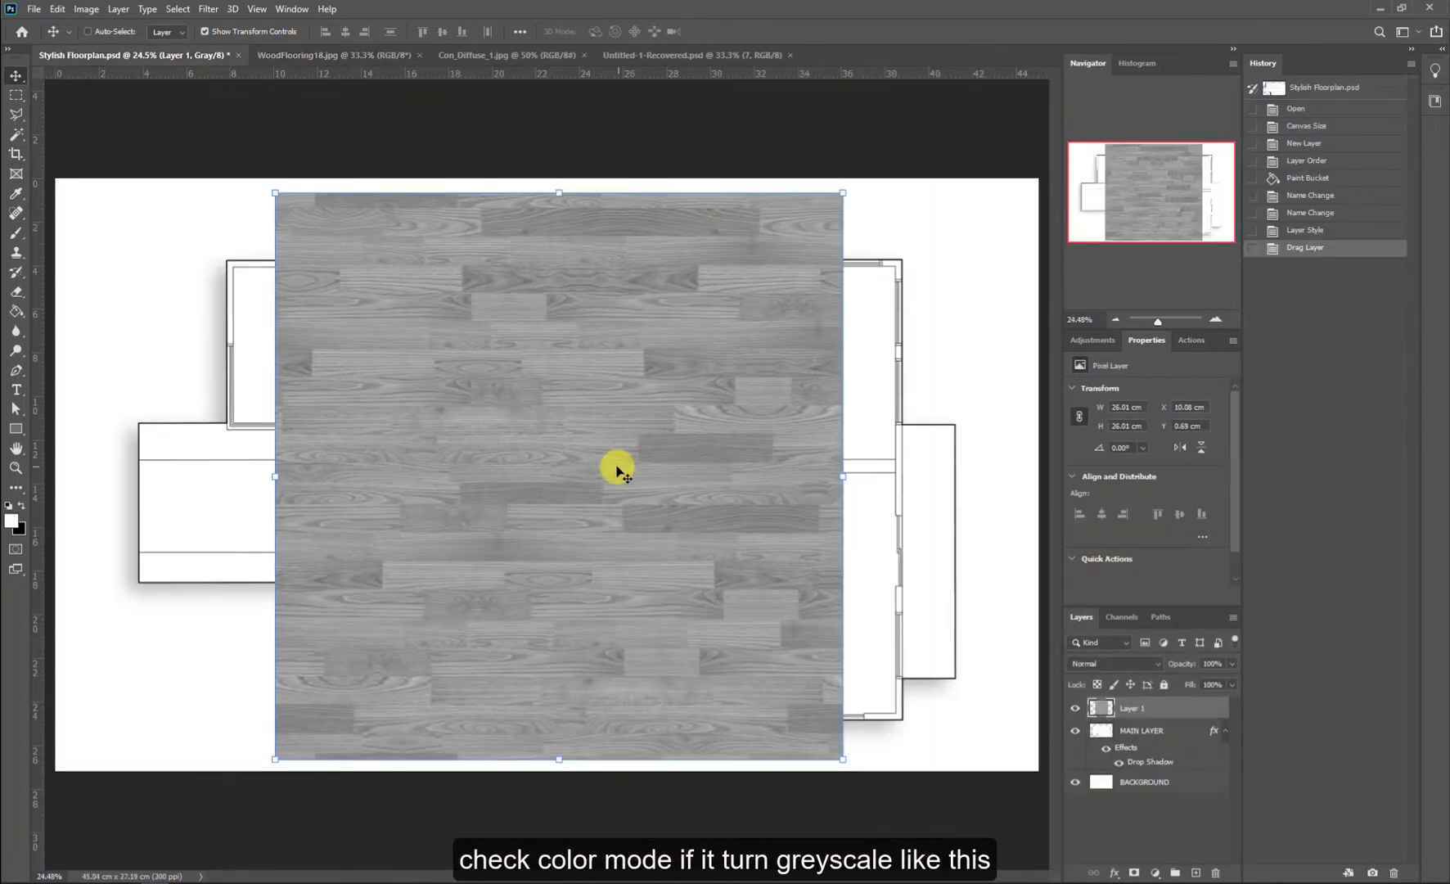
left_click(87, 9)
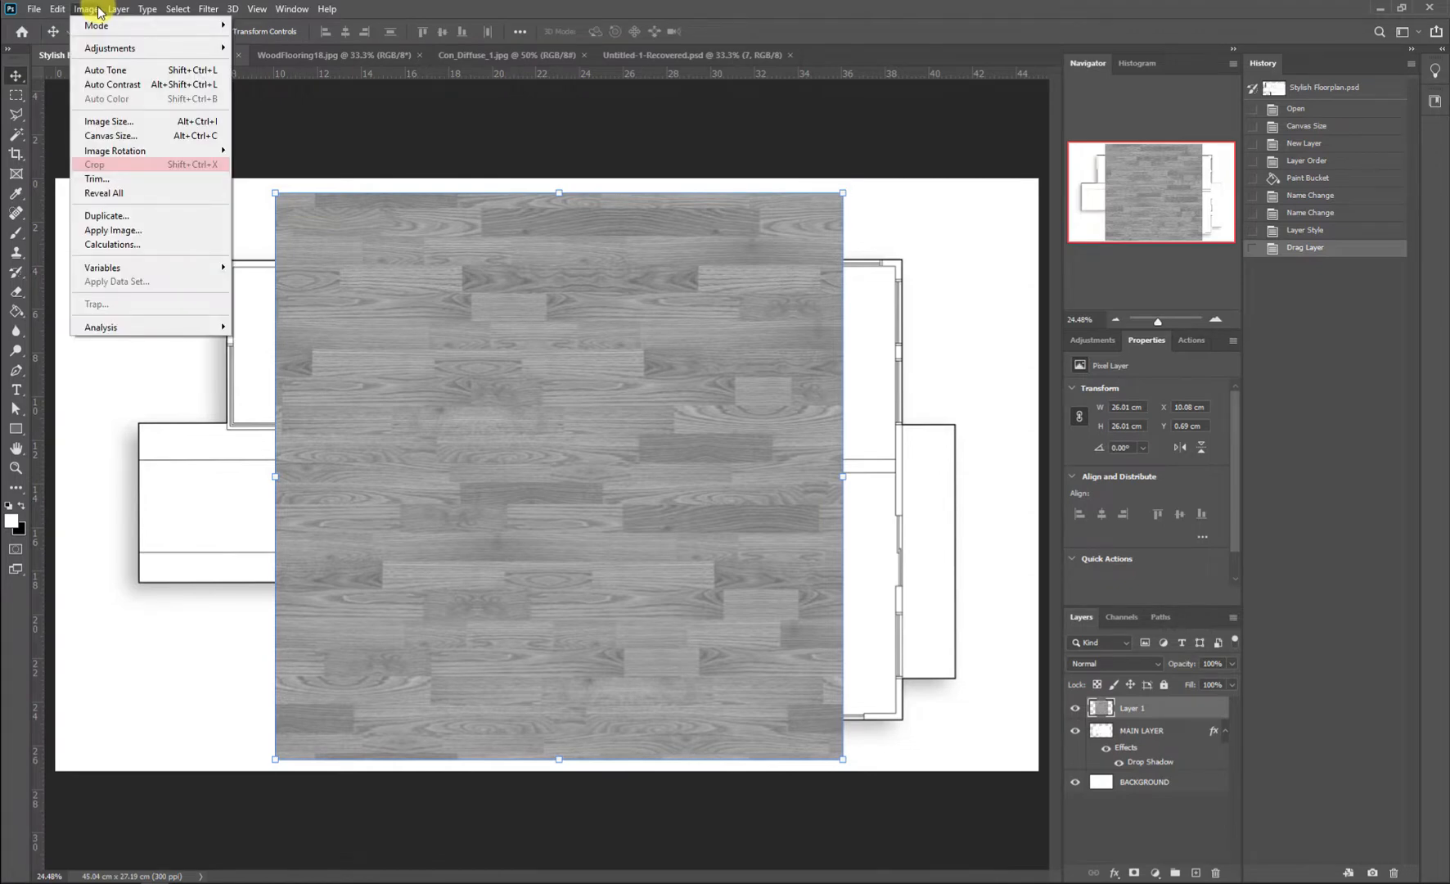
mouse_move(97, 27)
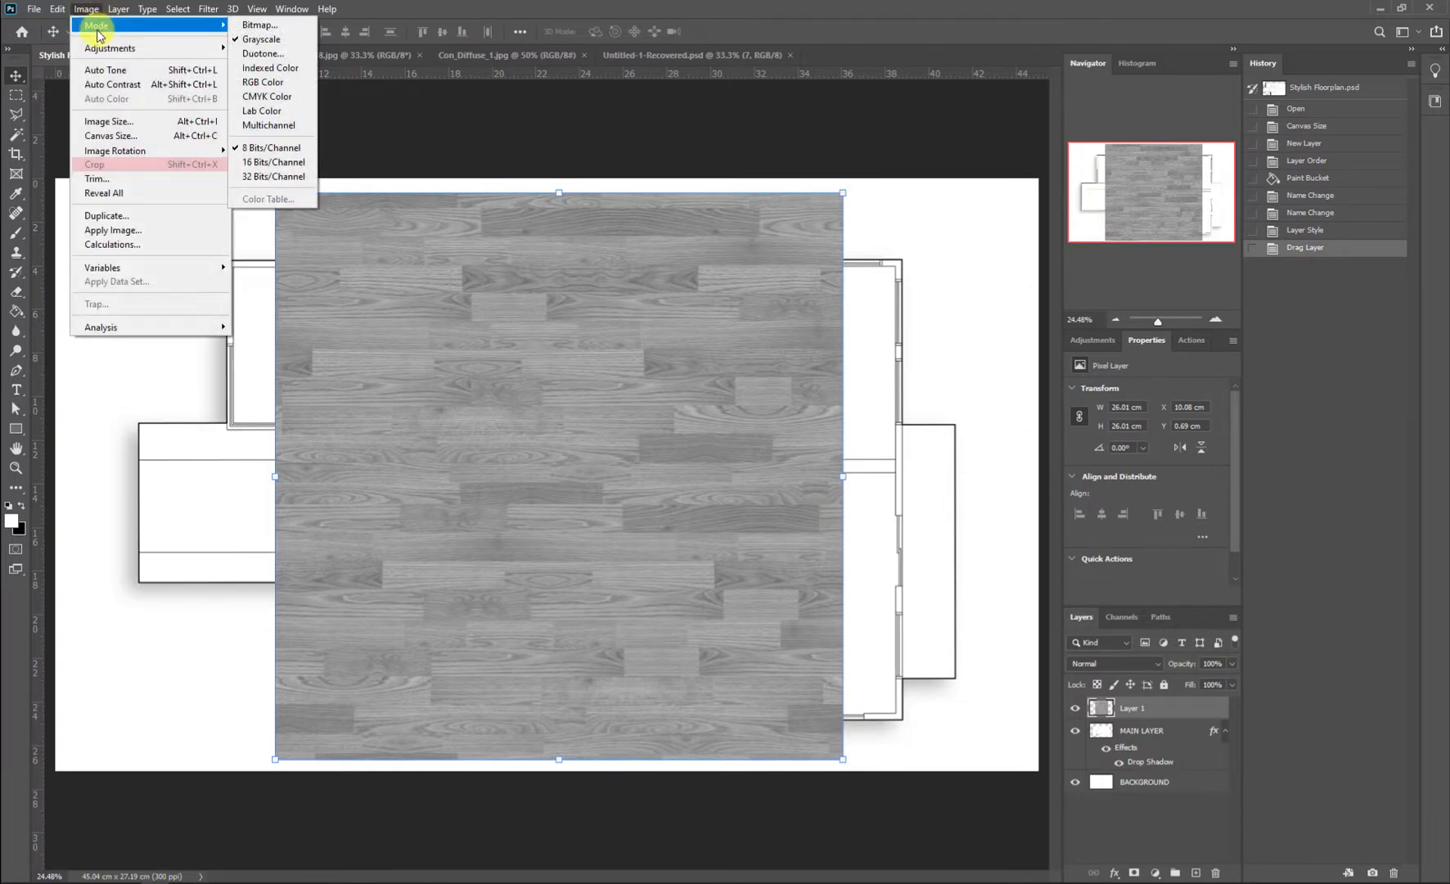
left_click(277, 84)
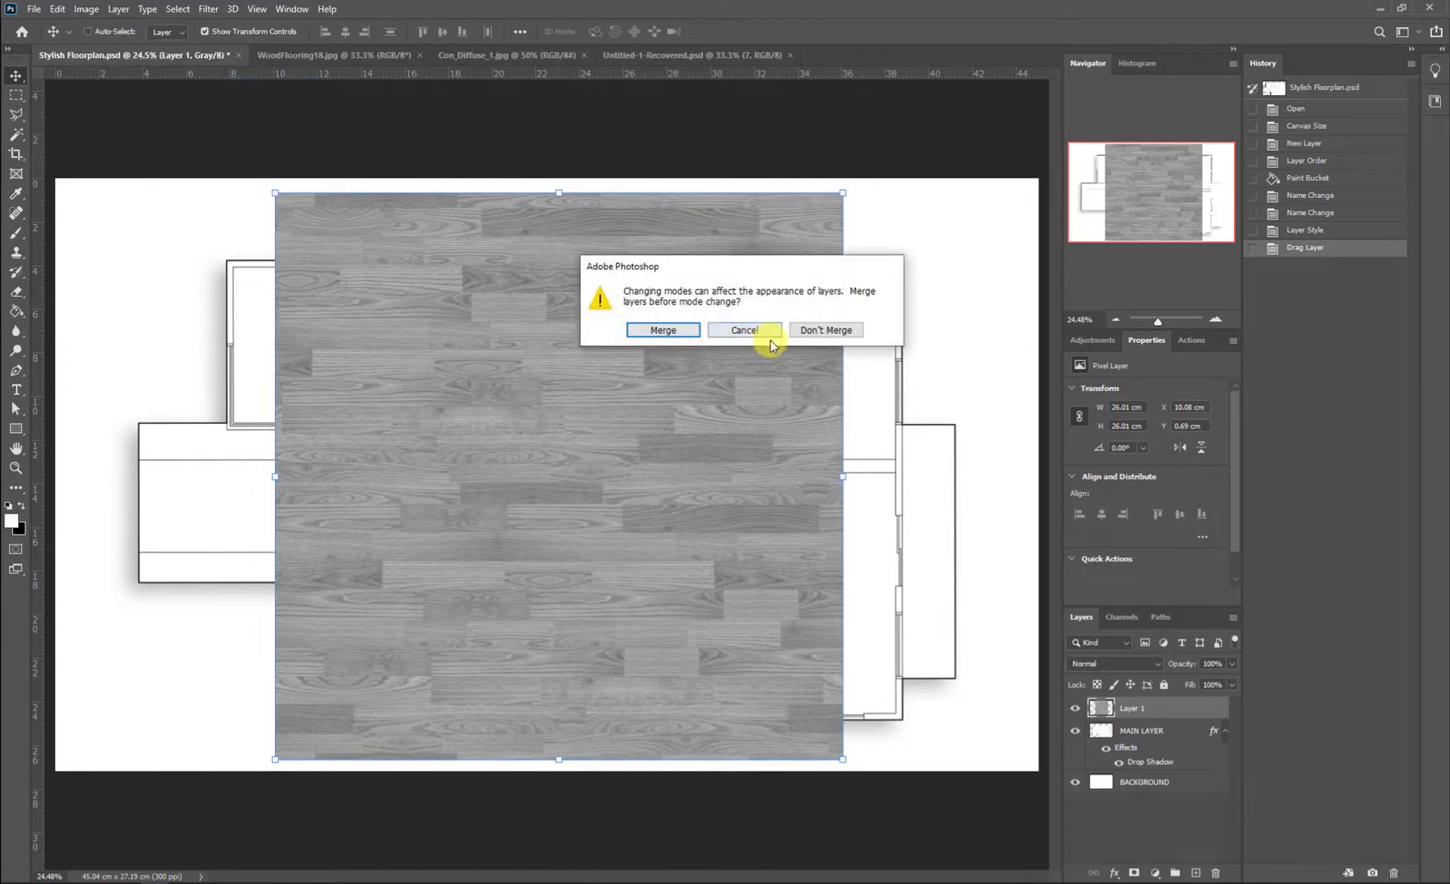
left_click(828, 330)
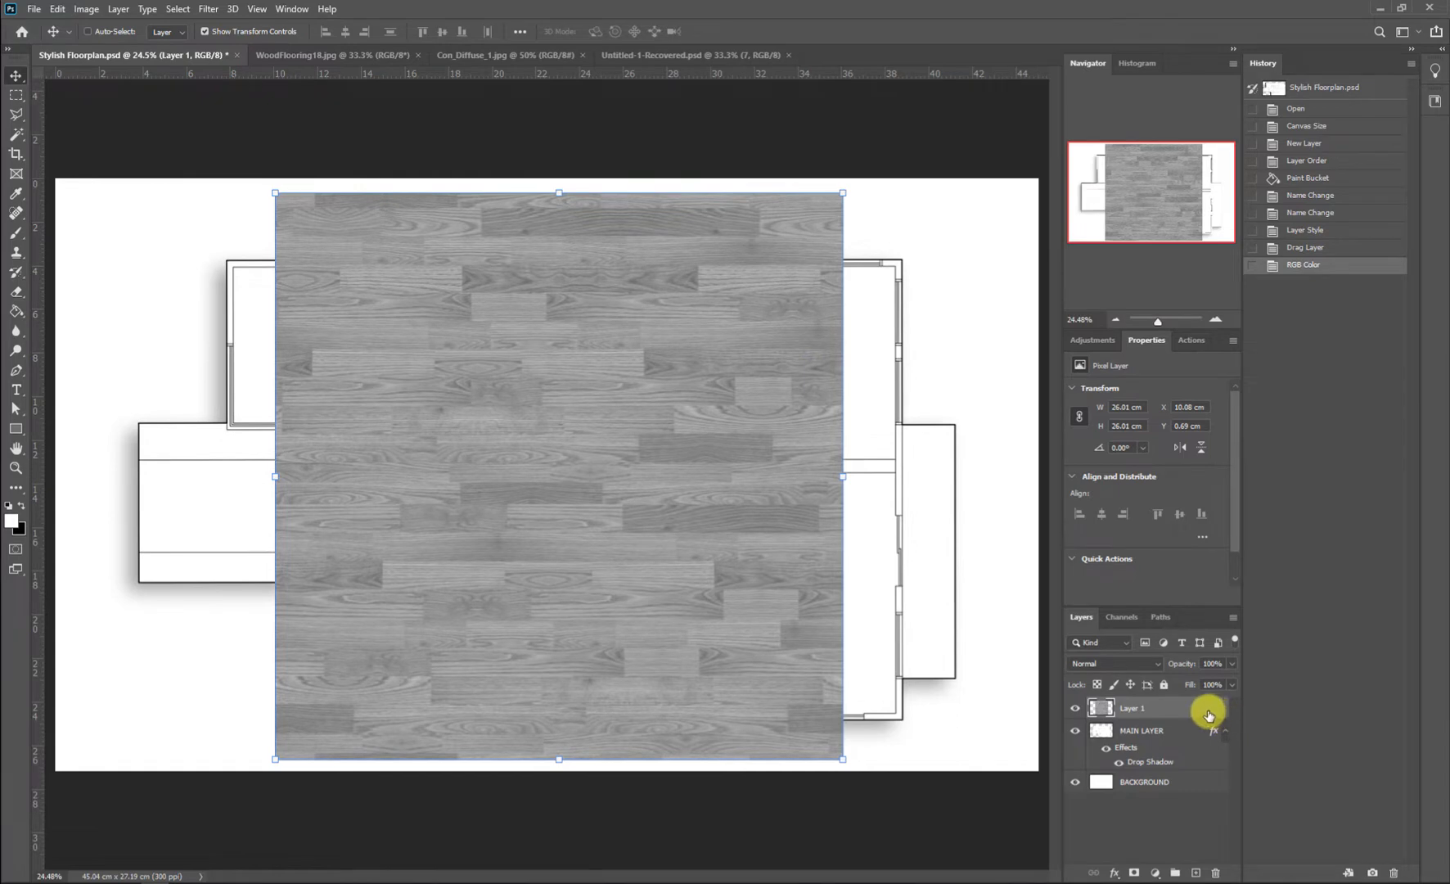
Step: Delete the grey wood texture layer and copy the coloured texture from WoodFlooring18.jpg onto the floor plan again
right_click(1209, 714)
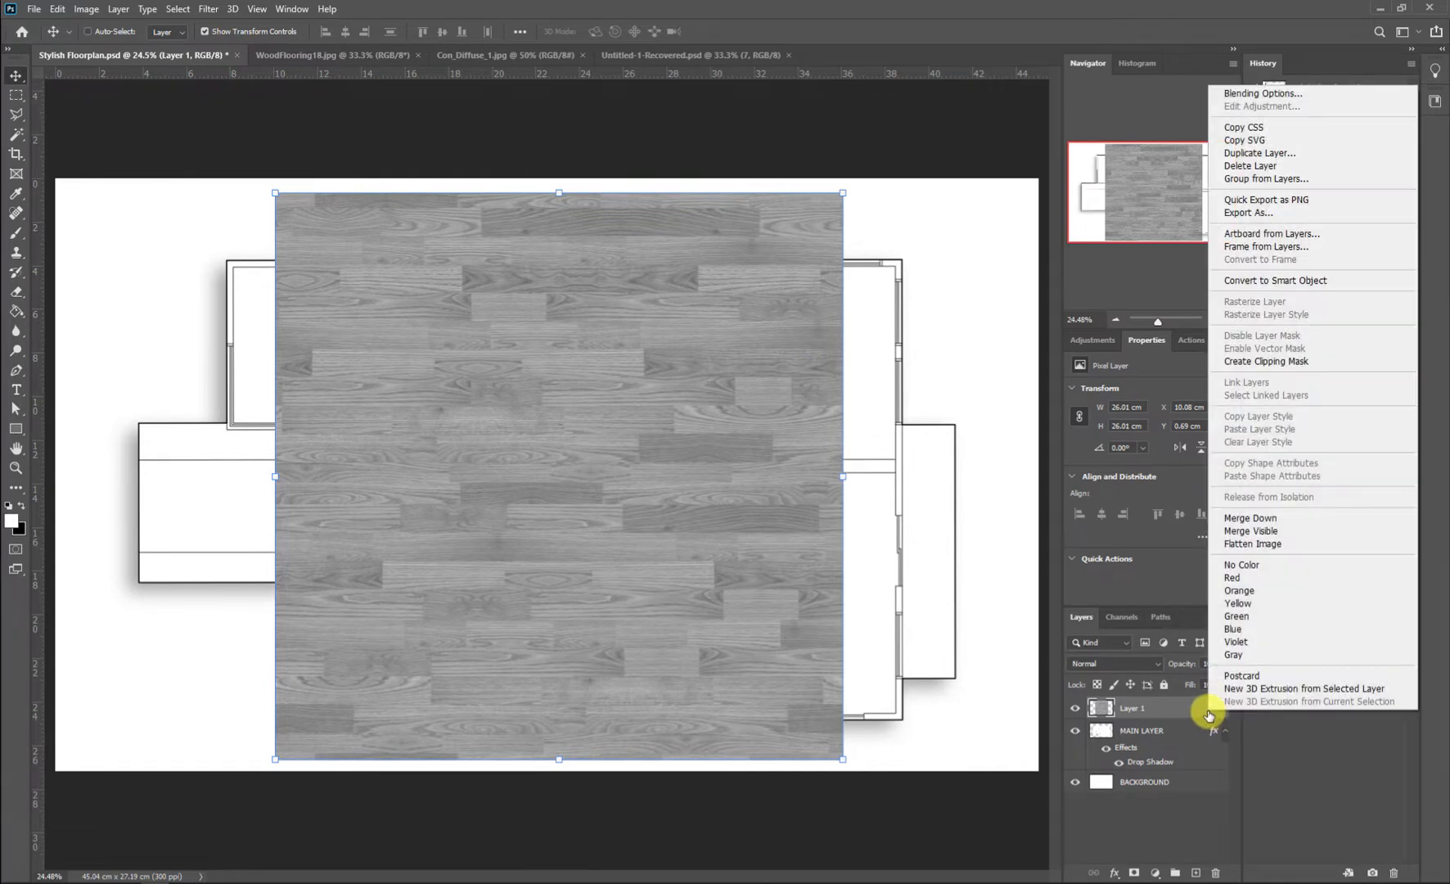
left_click(1170, 717)
left_click_drag(1170, 716, 1217, 873)
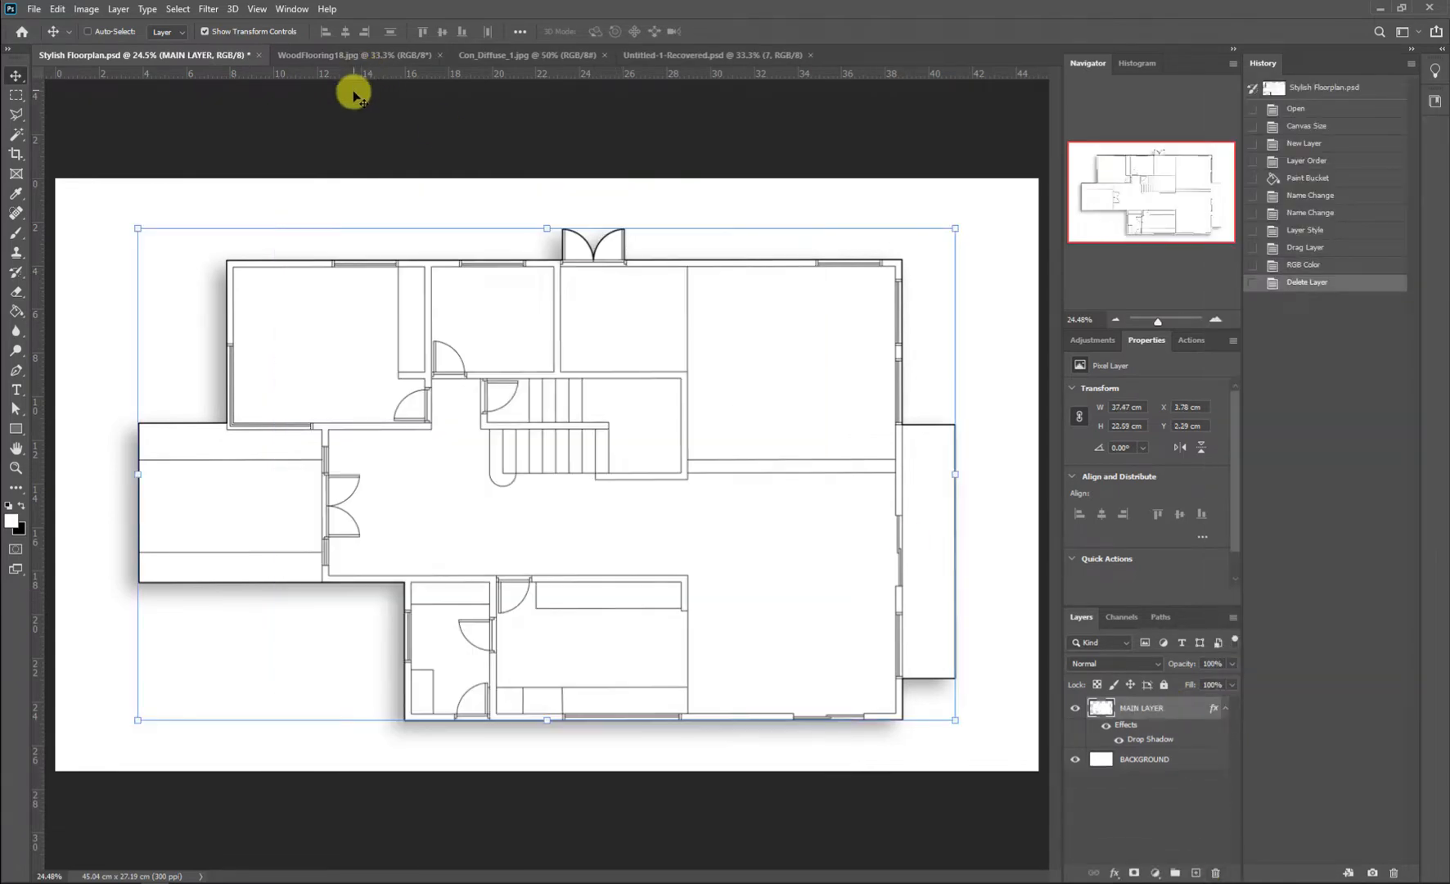
left_click(330, 54)
left_click_drag(291, 203, 573, 458)
Step: Rotate the wood texture 90°, scale it to about 7.74 cm square and place copies in a row across the plan's upper edge
left_click_drag(808, 203, 686, 662)
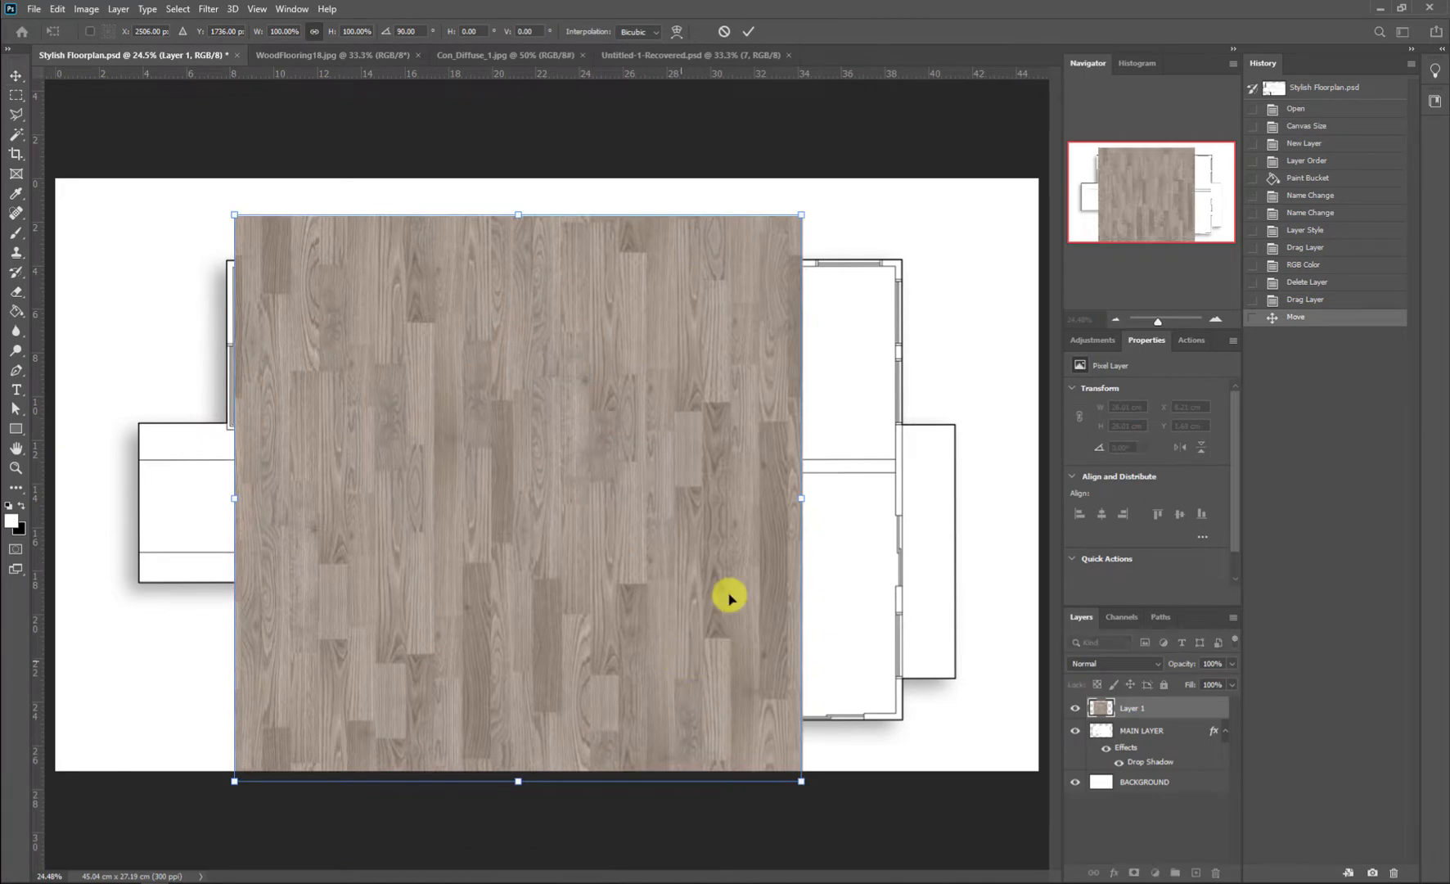
left_click_drag(798, 214, 401, 600)
left_click_drag(366, 690, 976, 336)
key("Return")
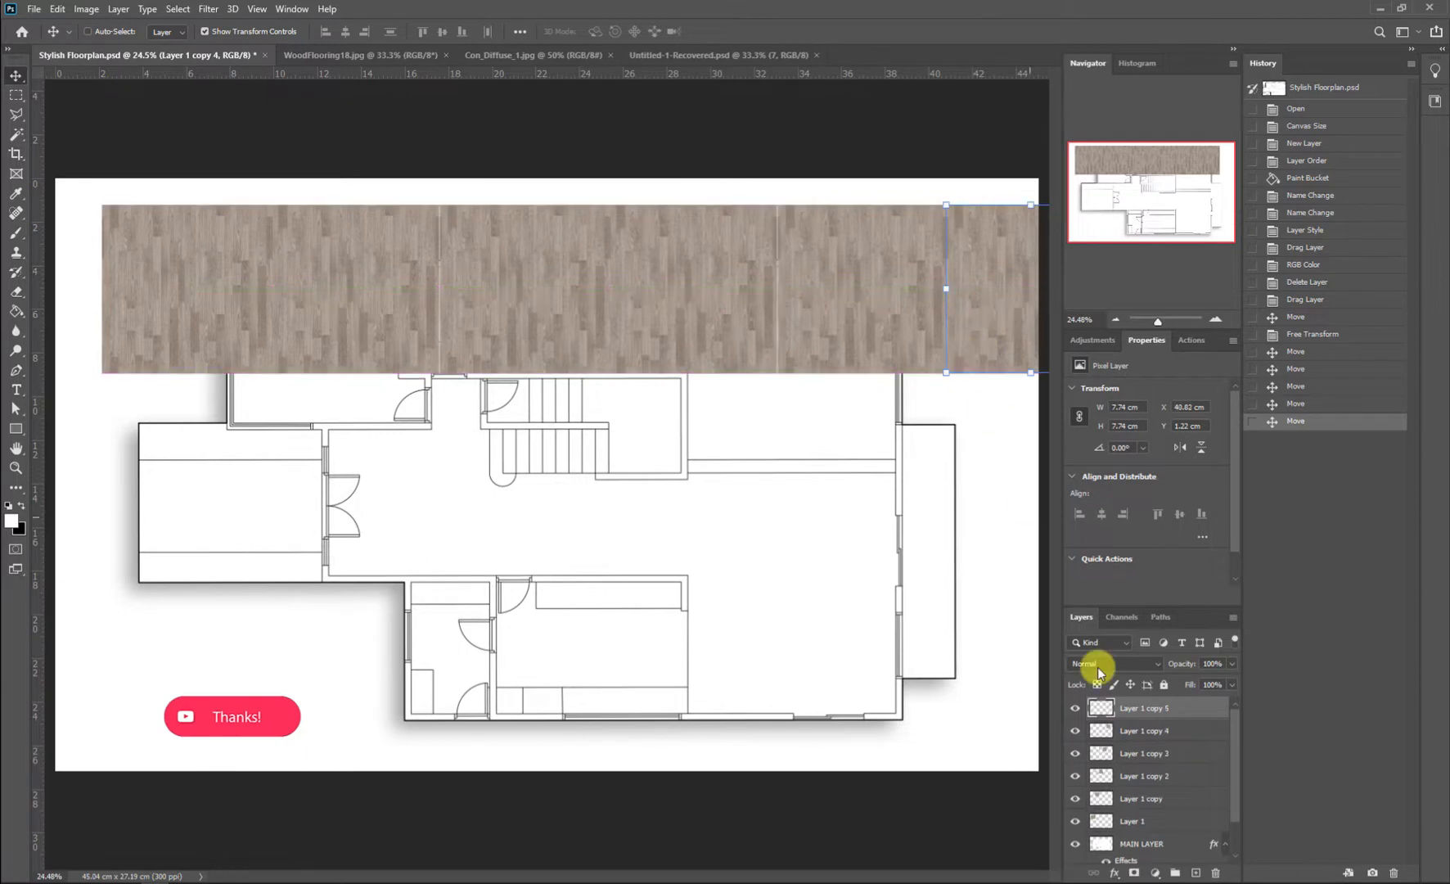
Step: Merge the row of texture tiles into one layer and duplicate the strip downwards until it covers the plan
left_click(1179, 821, "shift")
right_click(1162, 720)
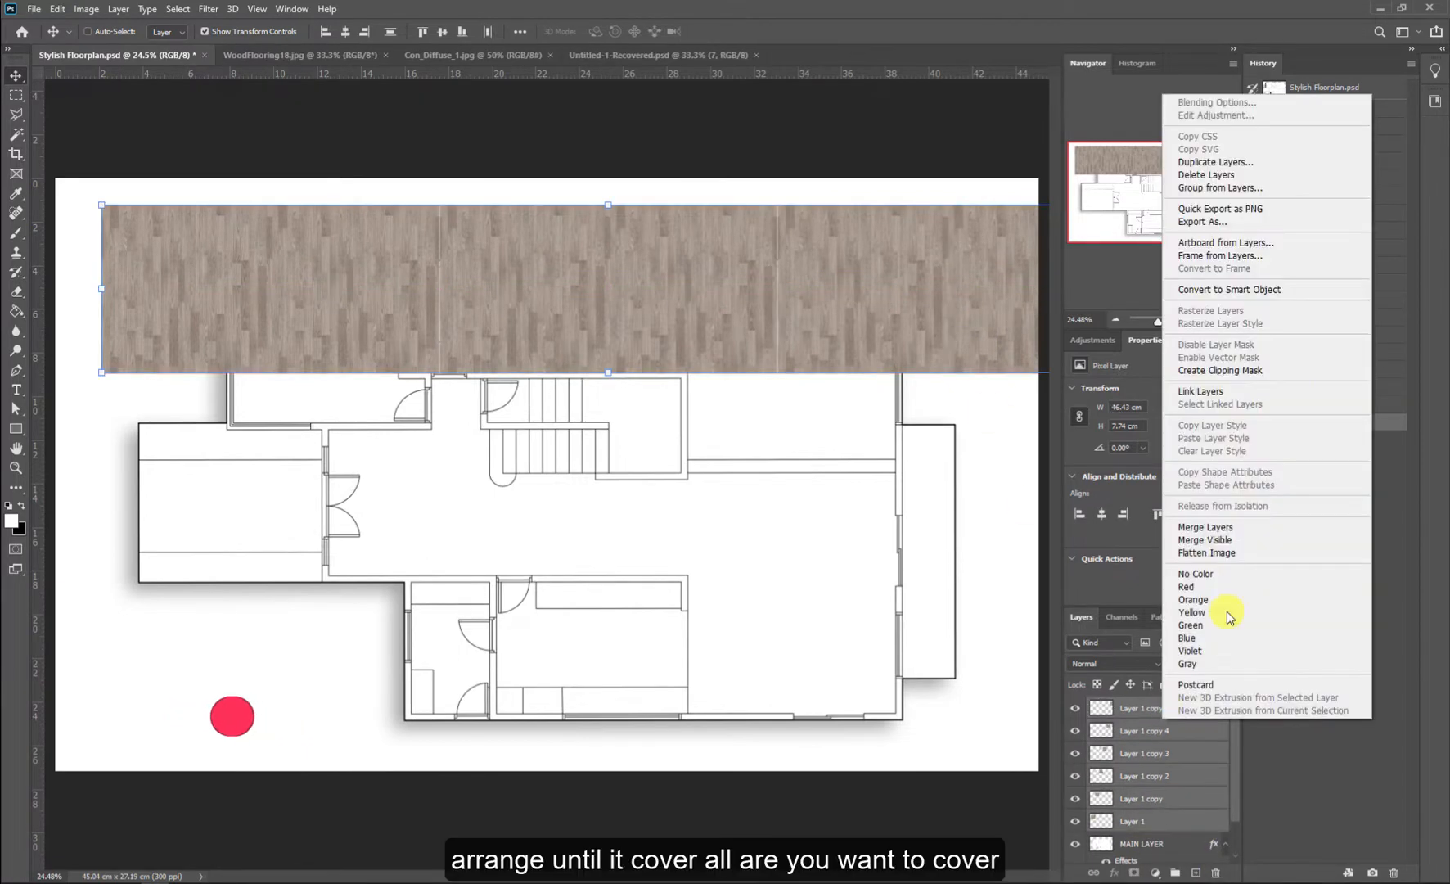
left_click(1207, 527)
left_click_drag(383, 244, 382, 588)
left_click_drag(494, 584, 505, 741)
Step: Close the gaps between the four wood texture strips and merge them into a single layer
left_click(1150, 776, "shift")
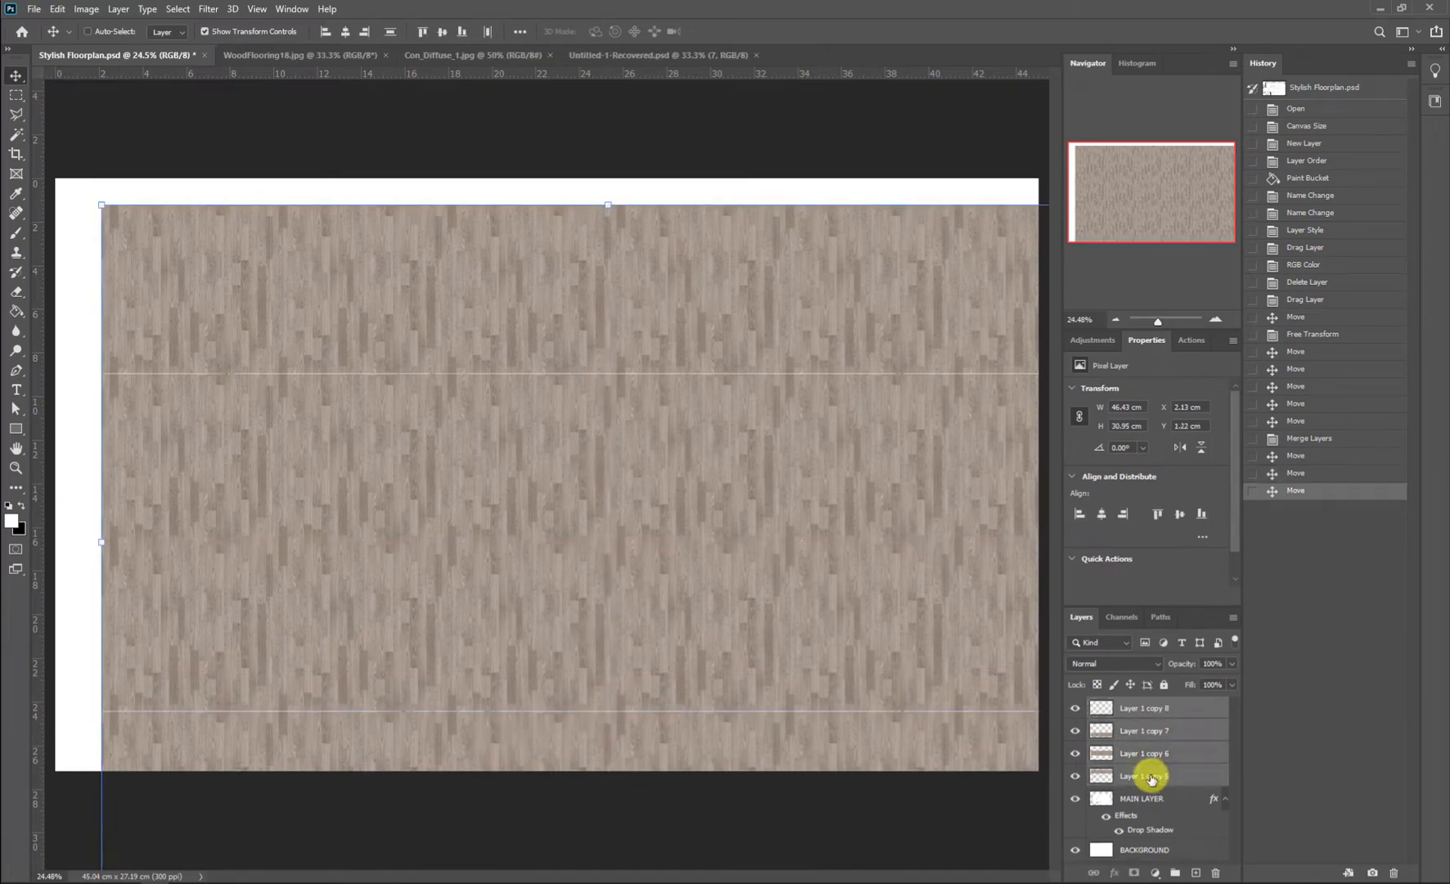
right_click(1153, 777)
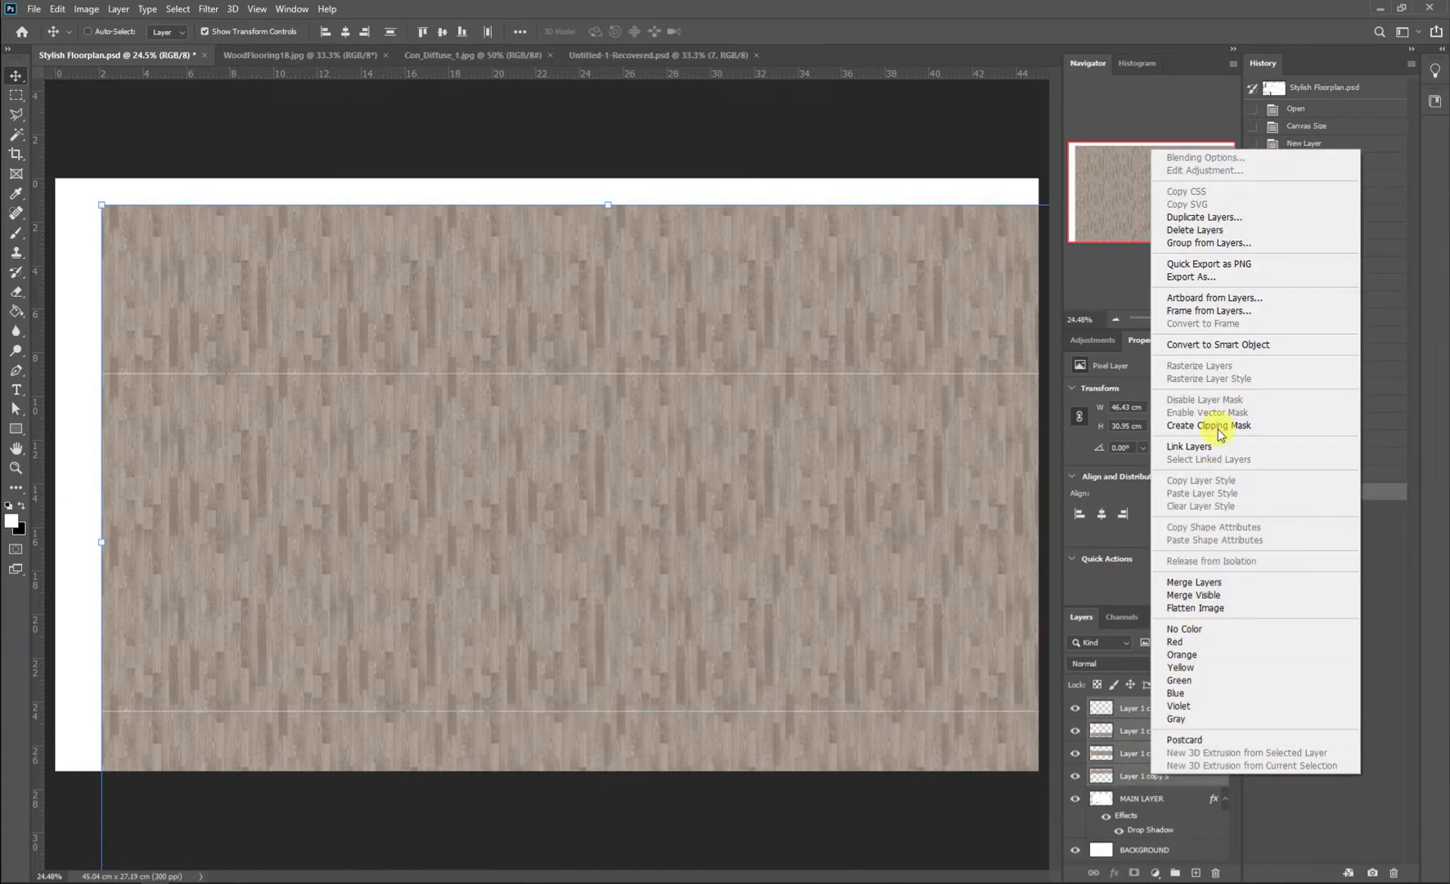
left_click(1203, 583)
scroll(791, 644, "up", 6)
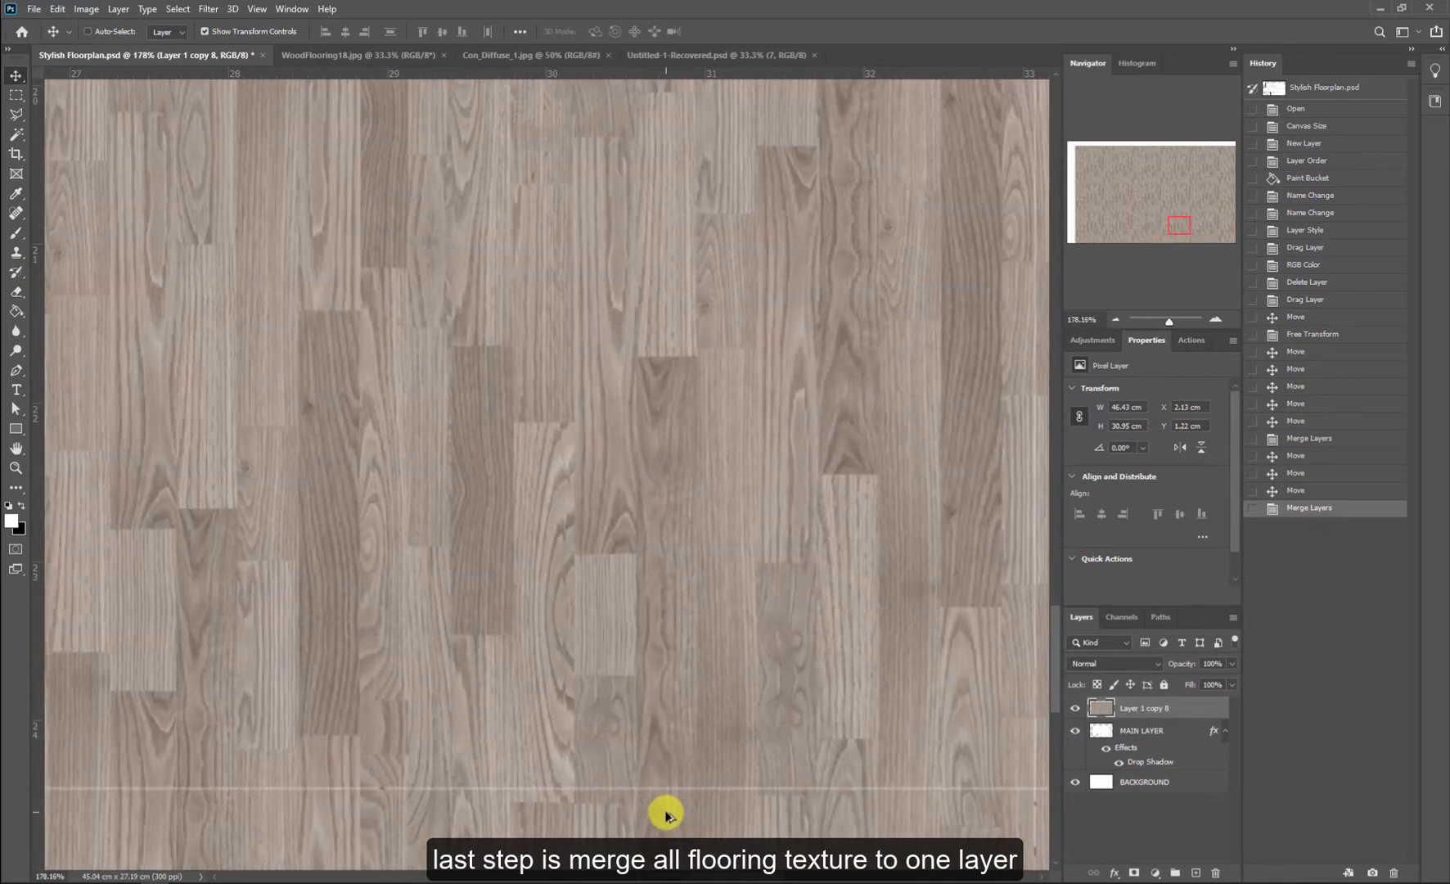
scroll(679, 642, "down", 4)
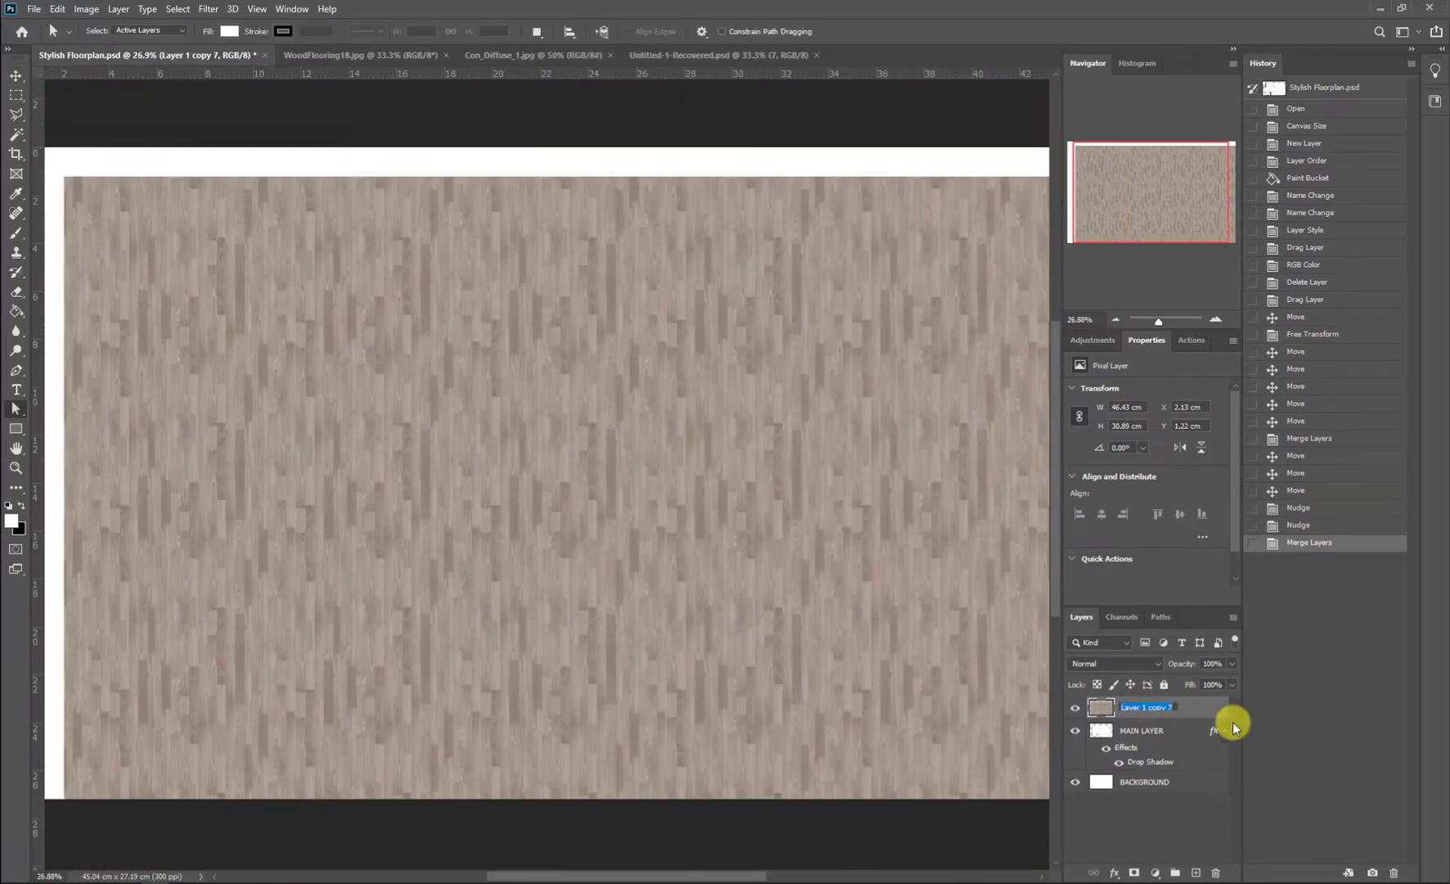
Step: Rename the merged wood texture layer FLOOR and hide it
type("FLOOR")
key("Return")
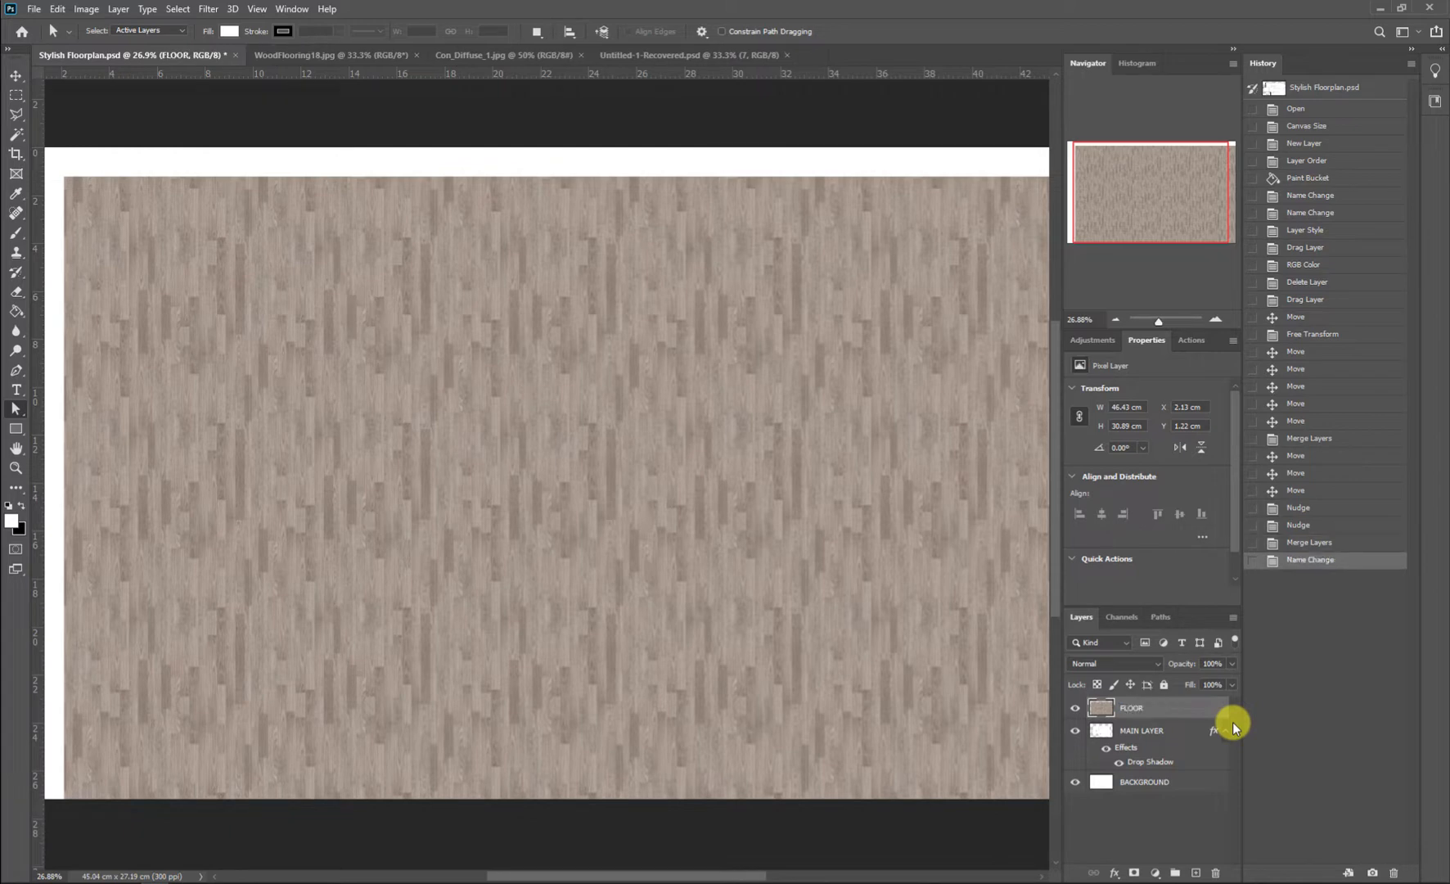
left_click(1075, 711)
Step: On MAIN LAYER, select the upper-left room, central hall and adjoining small upper room, including their door swings, with the Magic Wand
left_click(1156, 735)
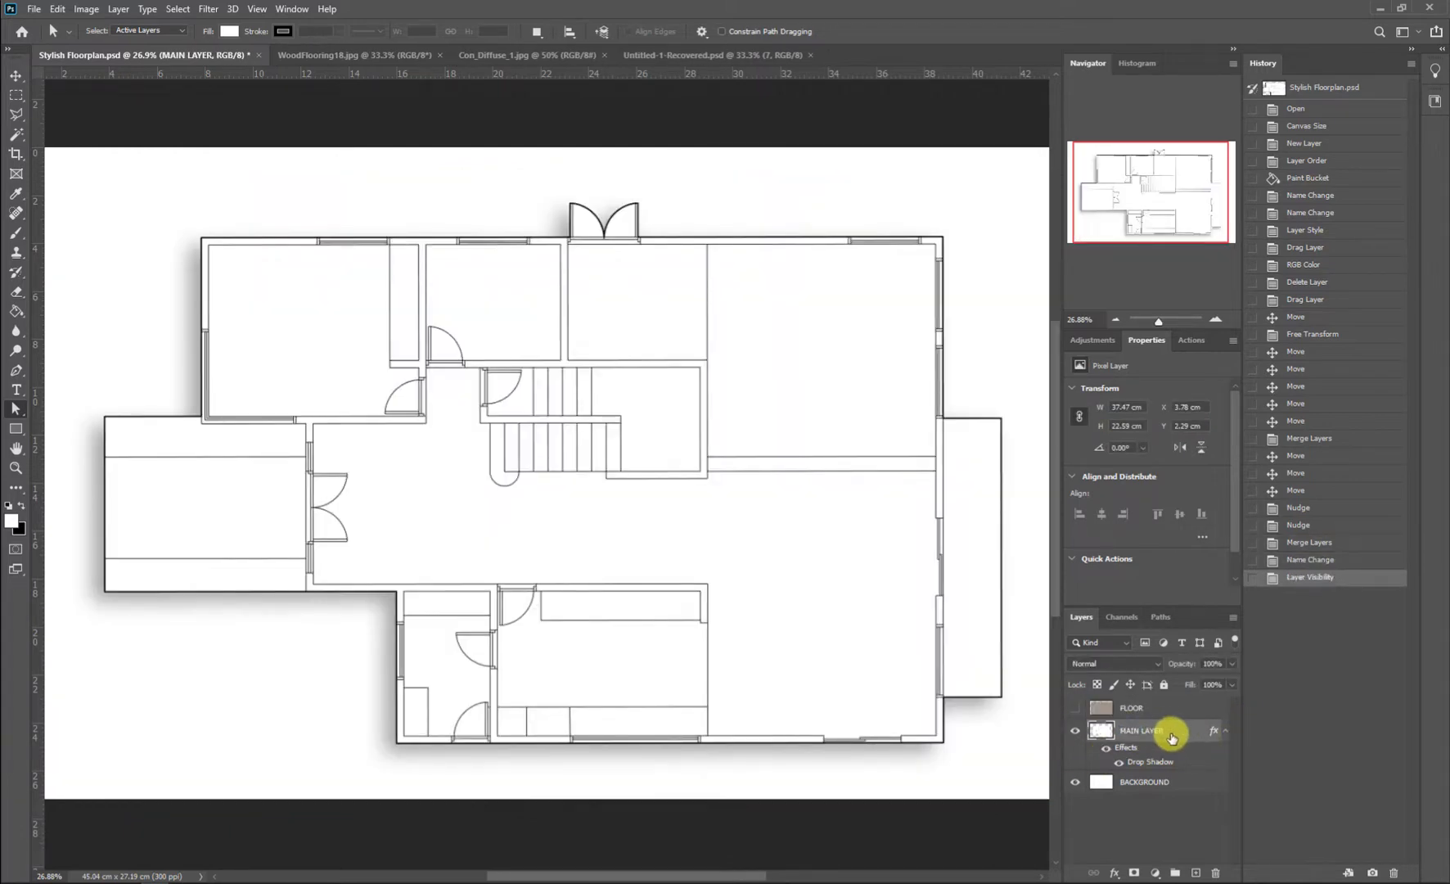
left_click(17, 135)
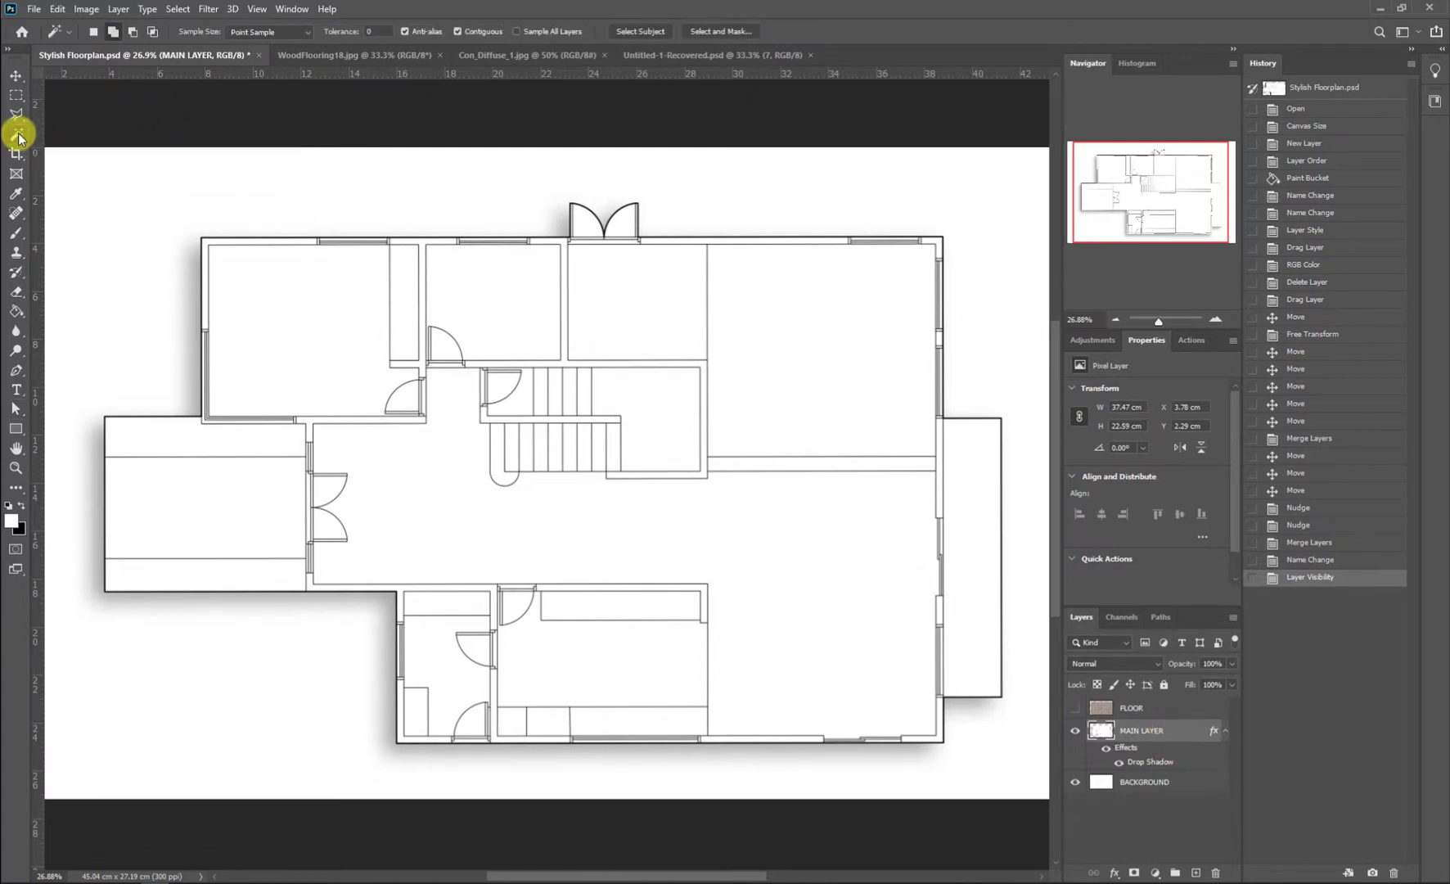
left_click(277, 318)
left_click(405, 407, "shift")
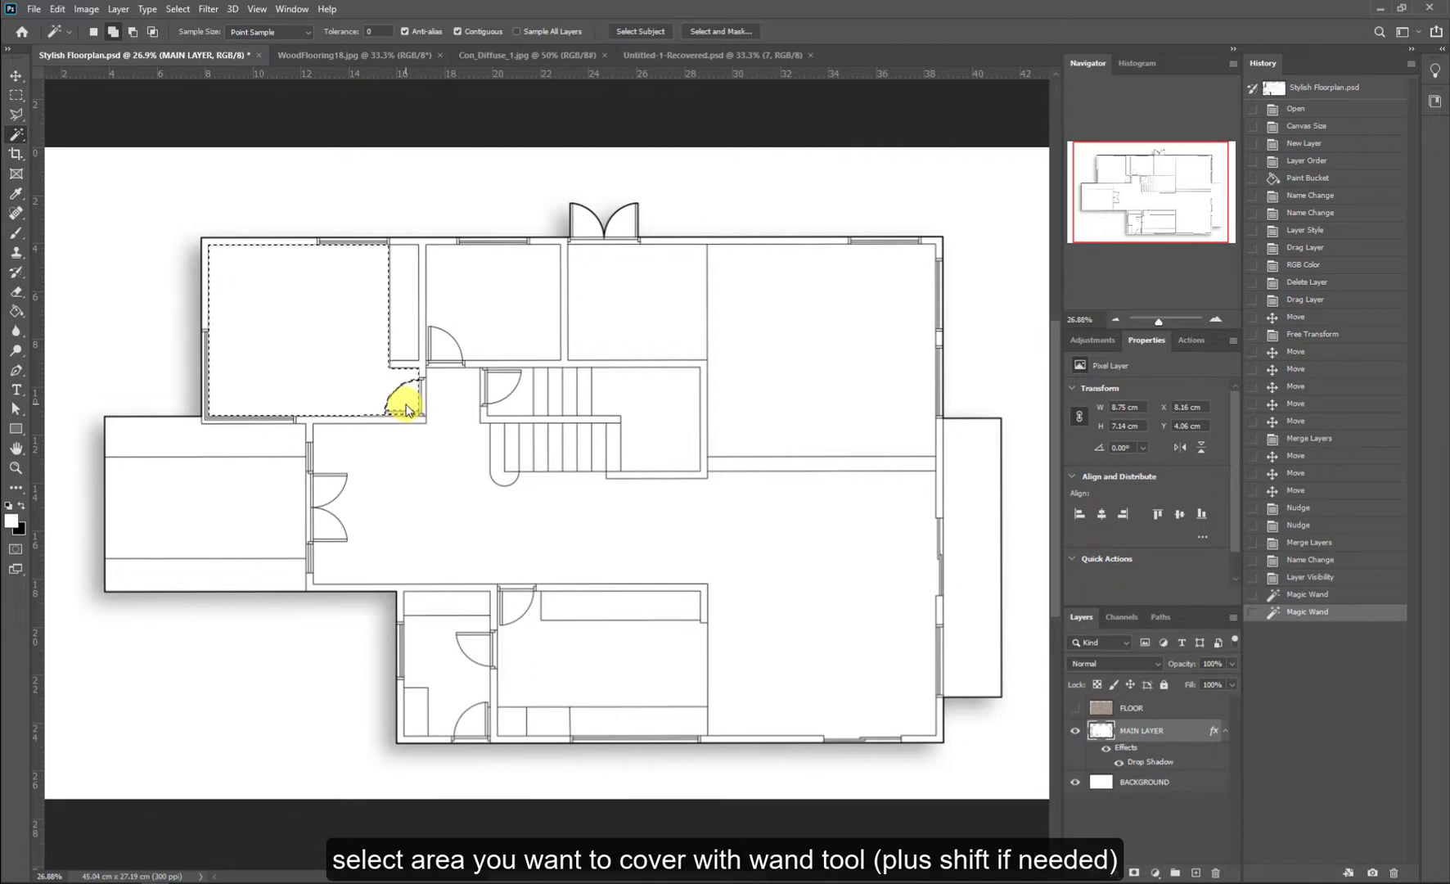
left_click(453, 400, "shift")
left_click(441, 352, "shift")
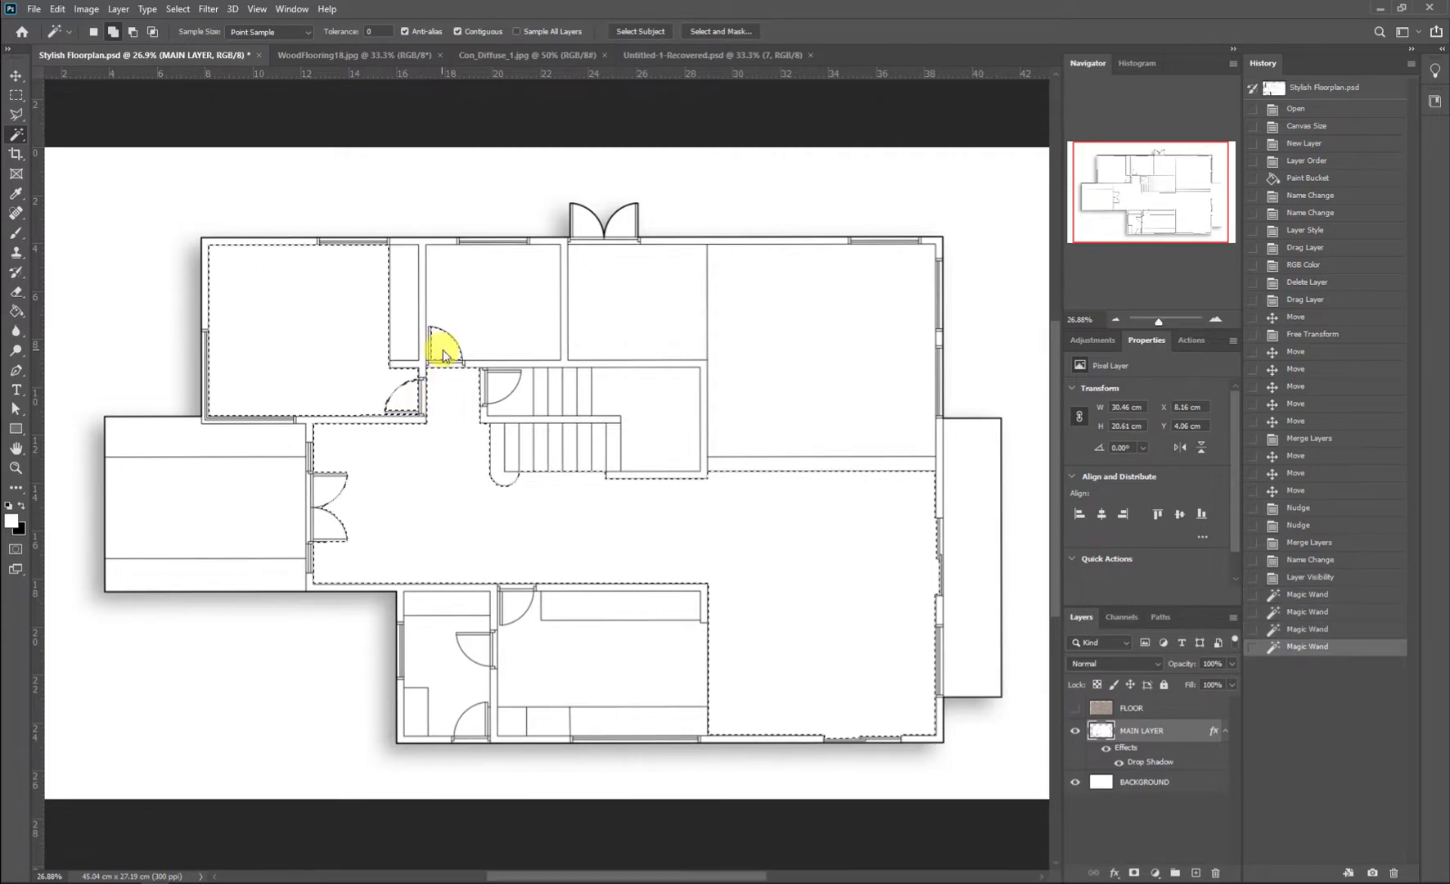
left_click(492, 320, "shift")
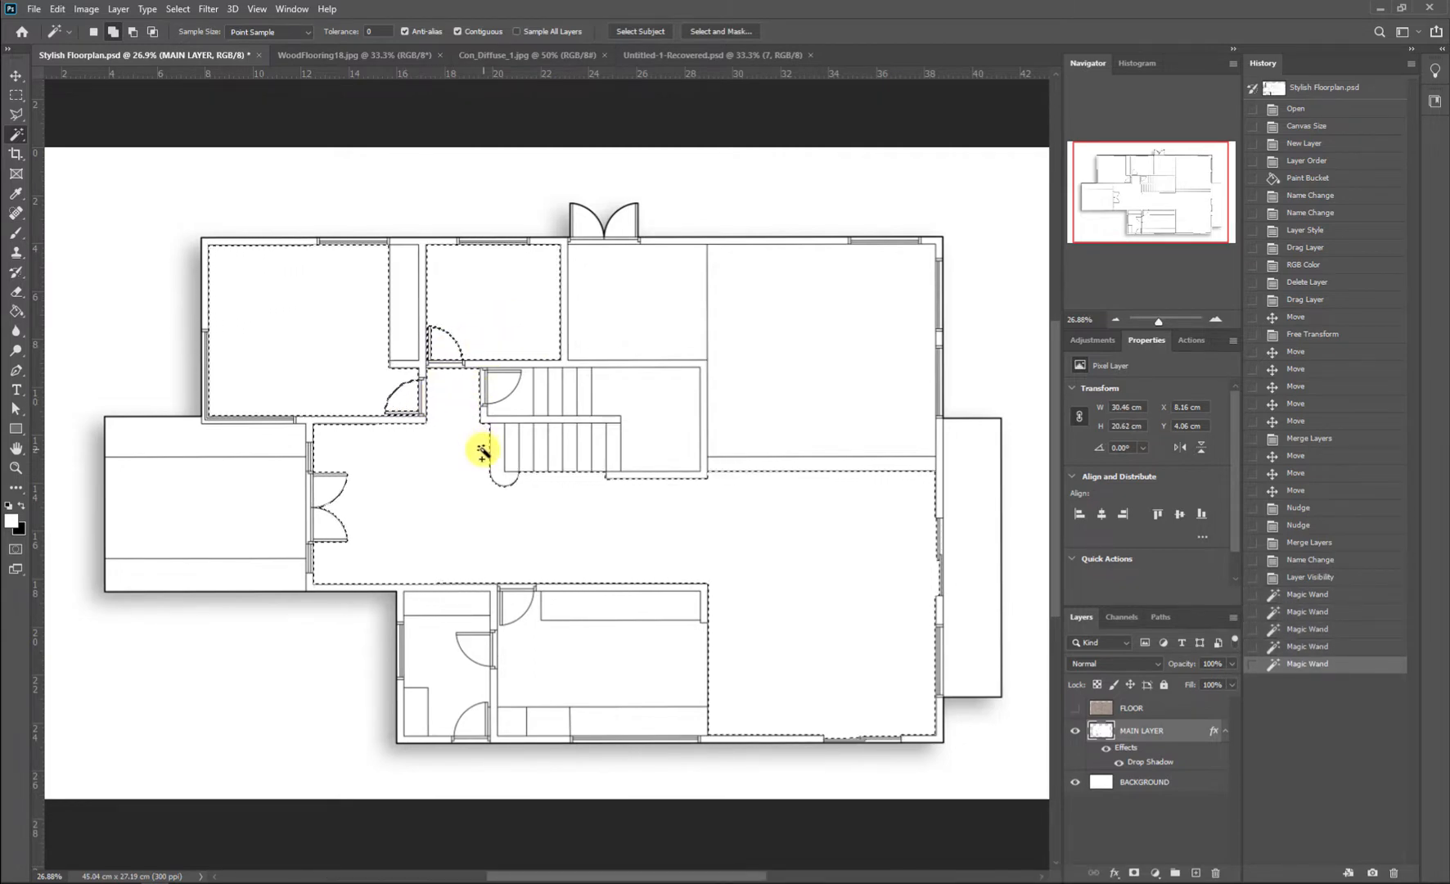
Step: Add the entrance double-door swings, the large upper-right room and the narrow band below it to the selection
left_click(327, 533, "shift")
left_click(338, 486, "shift")
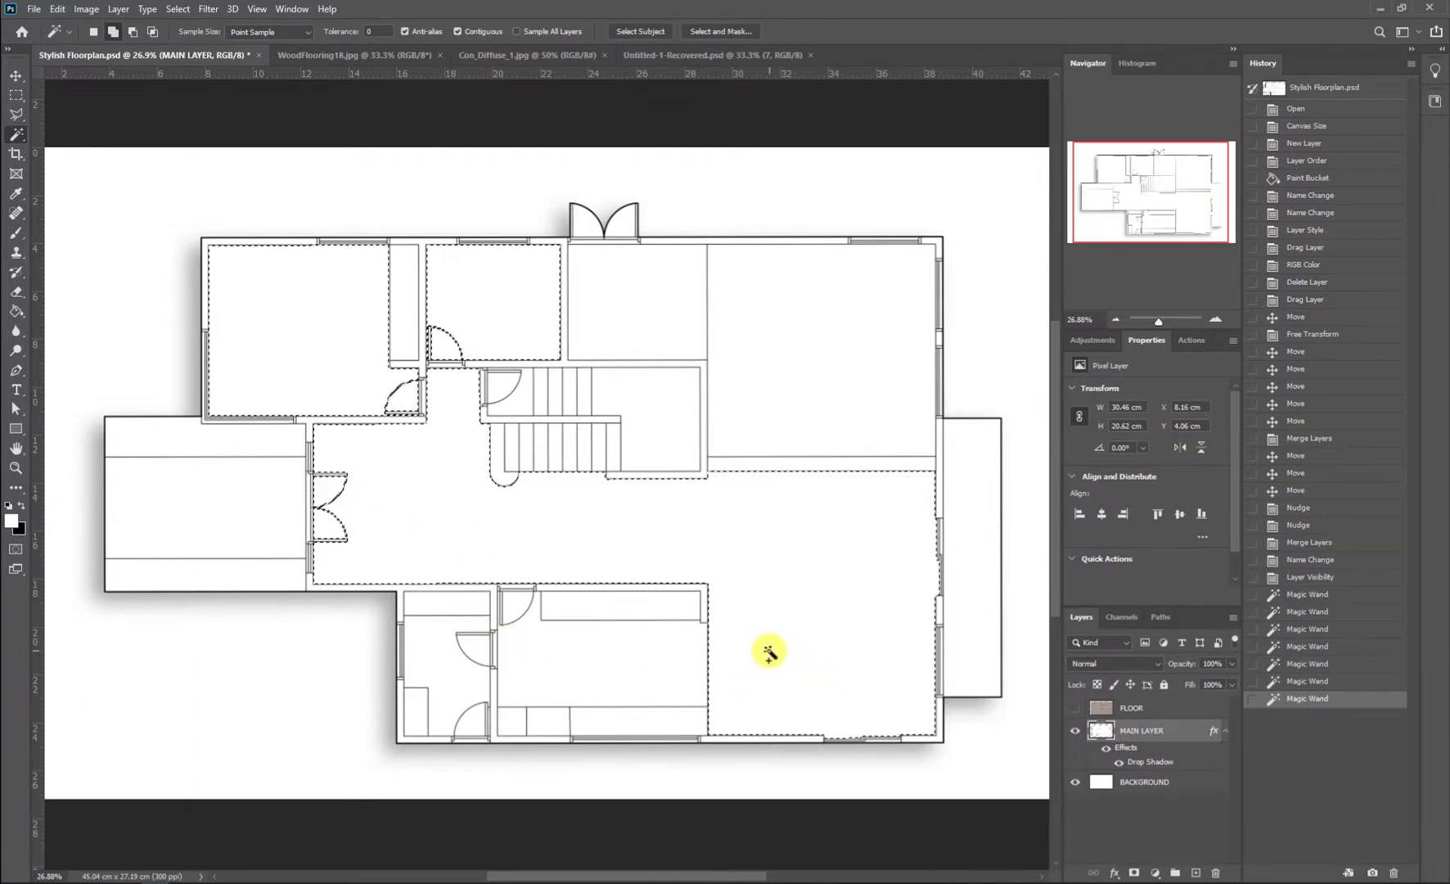
left_click(800, 415, "shift")
left_click(787, 467, "shift")
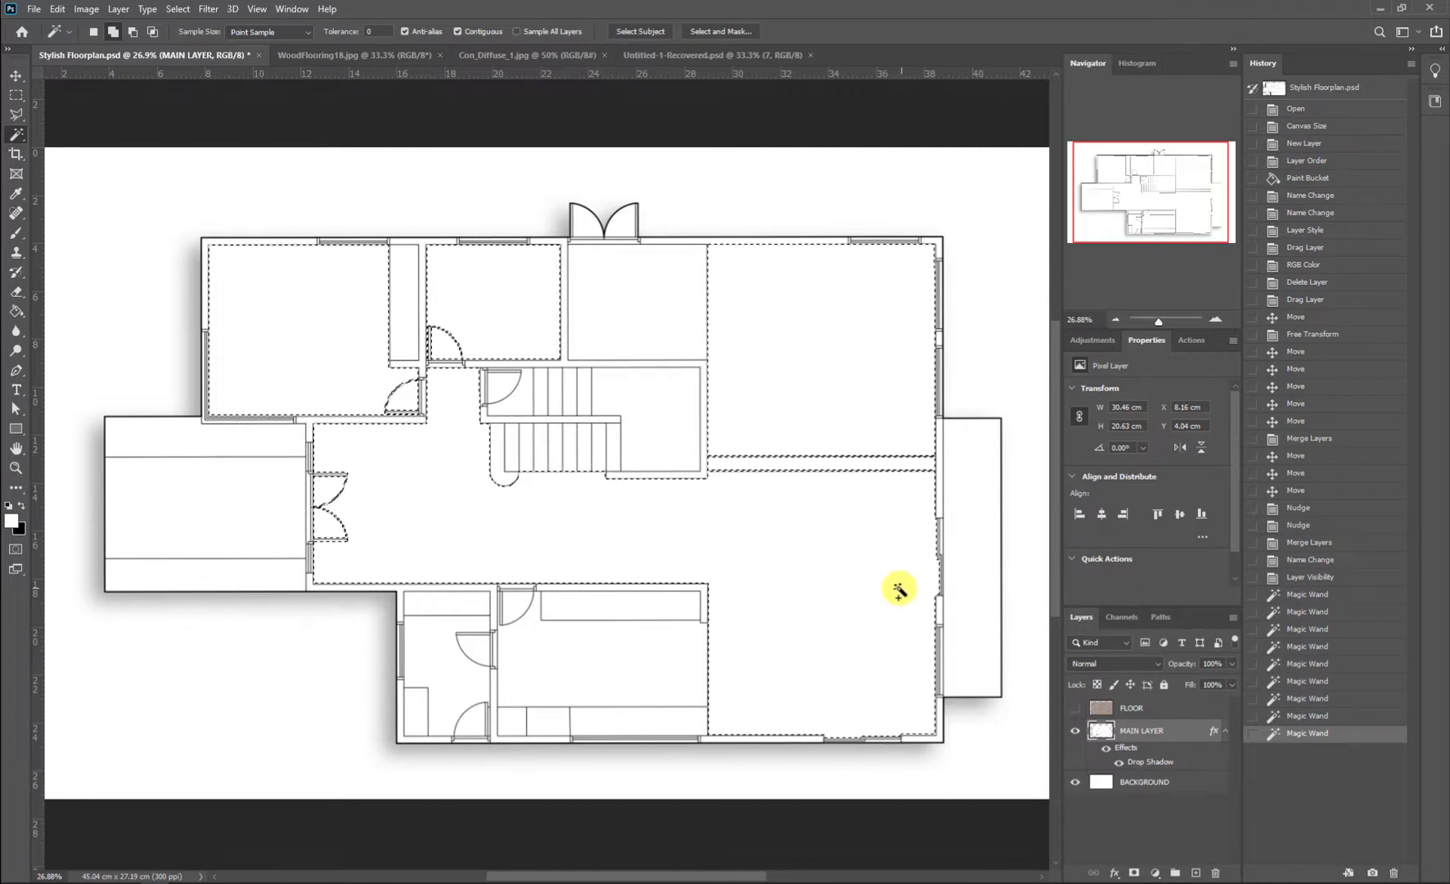
Step: Show the FLOOR layer and add a layer mask to it from the room selection
left_click(1146, 707)
left_click(1075, 707)
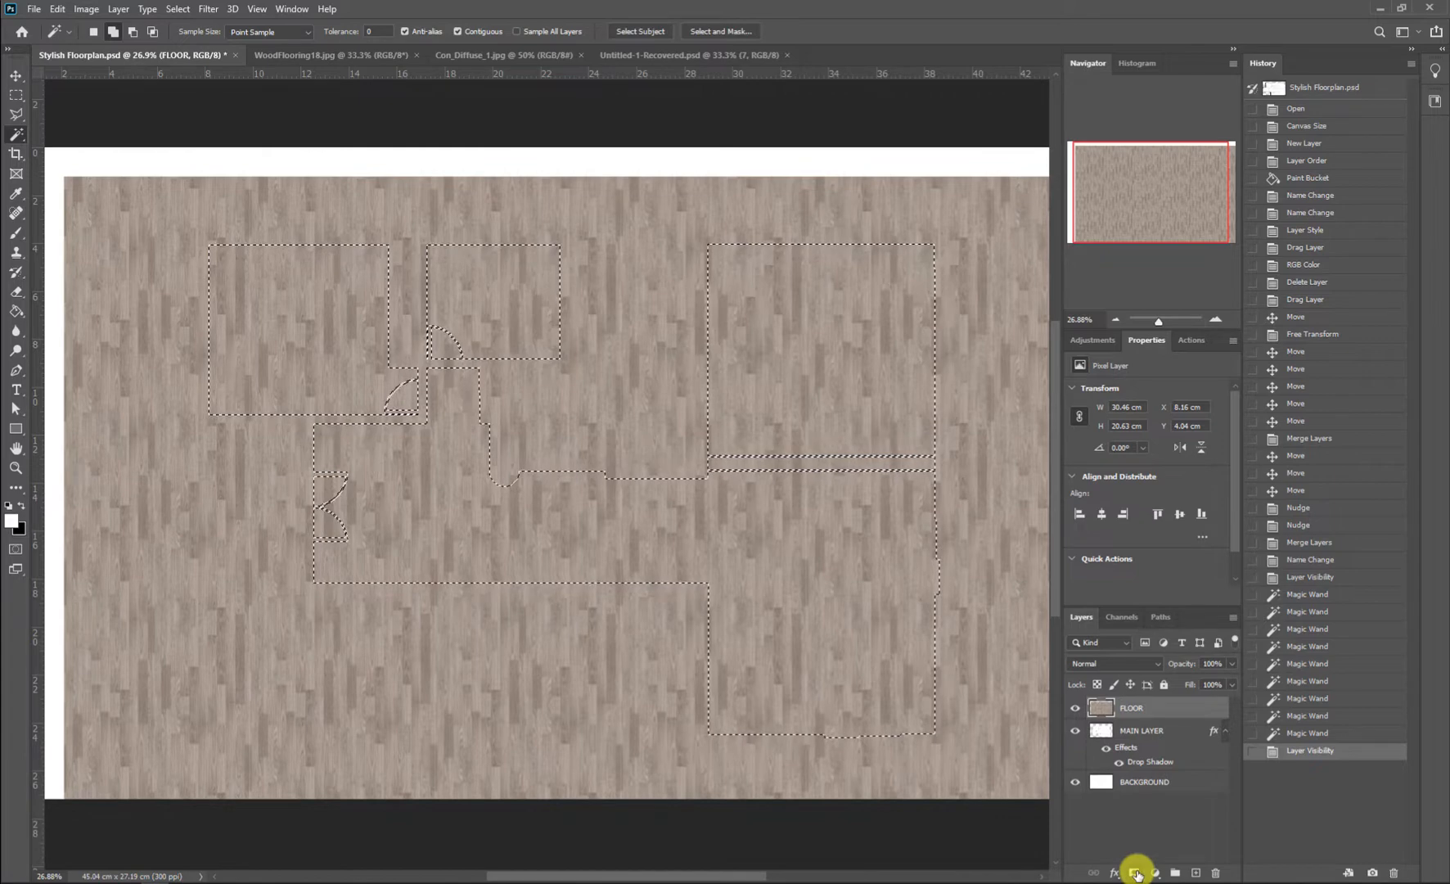
left_click(1135, 873)
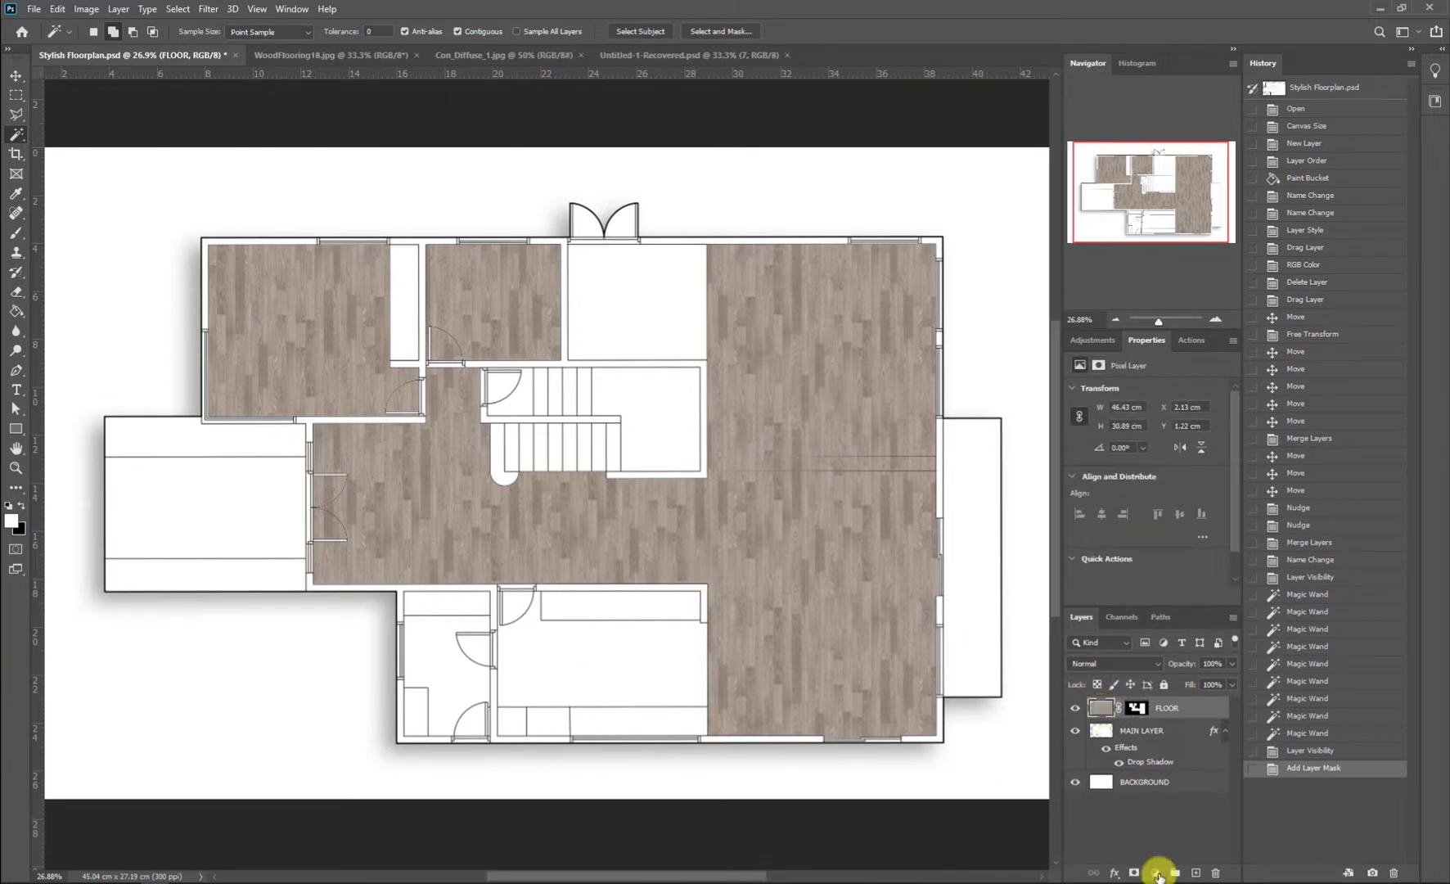
Step: Add a Hue/Saturation adjustment clipped to FLOOR with saturation +11 and lightness +43
left_click(1157, 874)
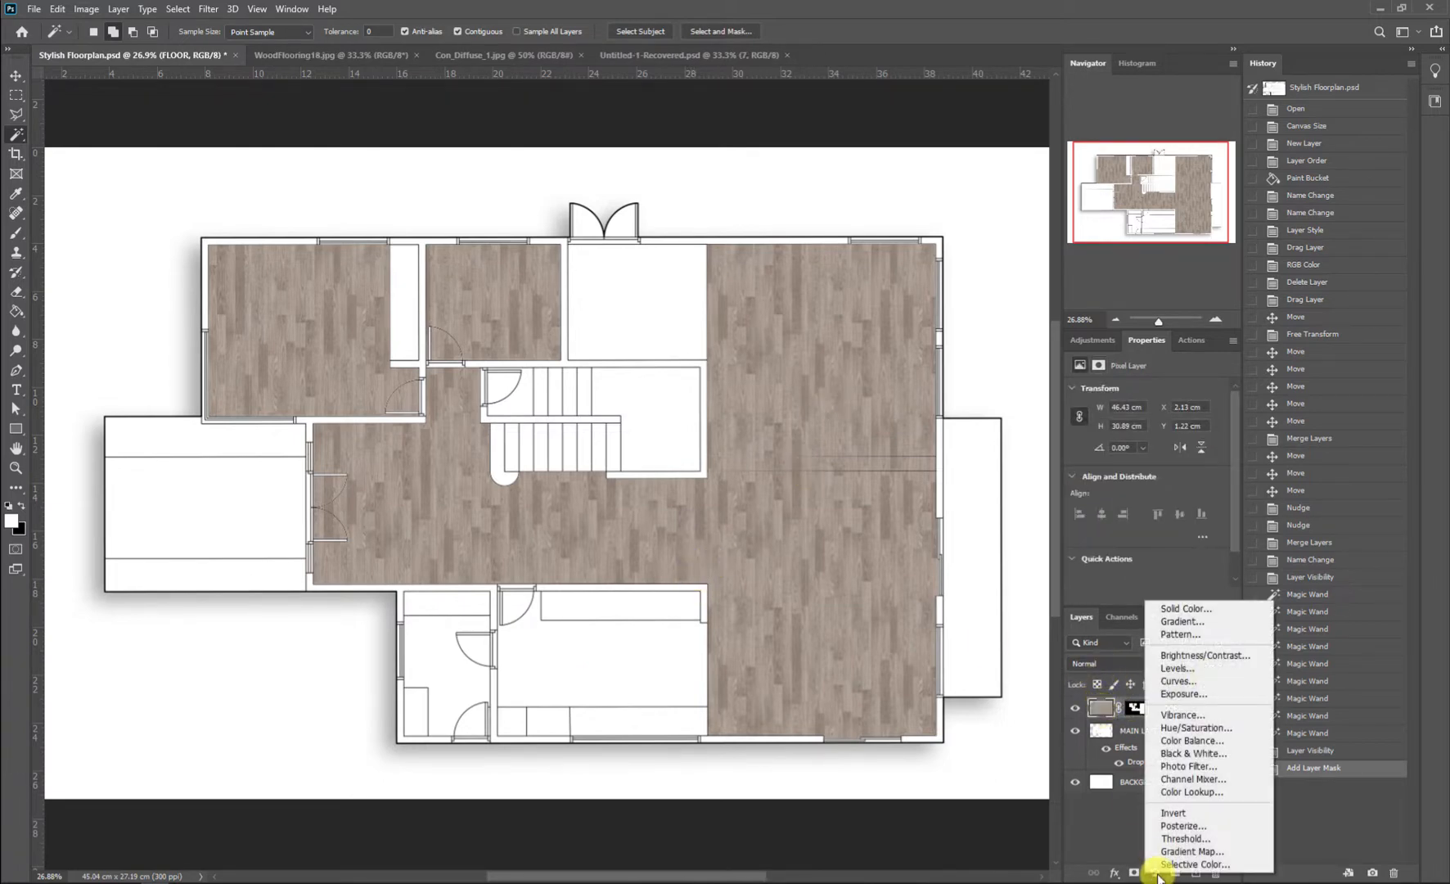
left_click(1217, 731)
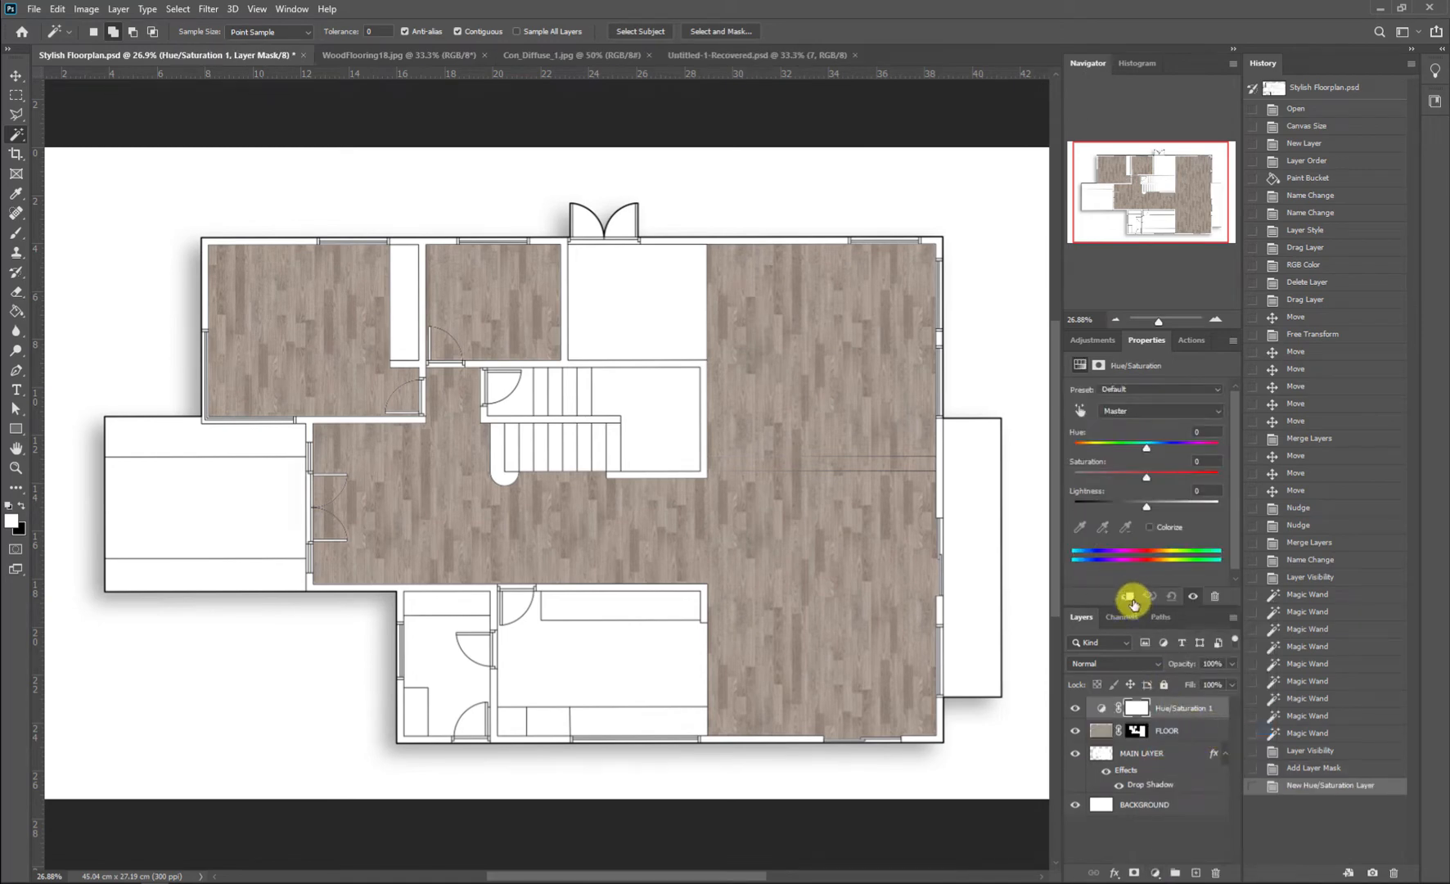
left_click(1131, 600)
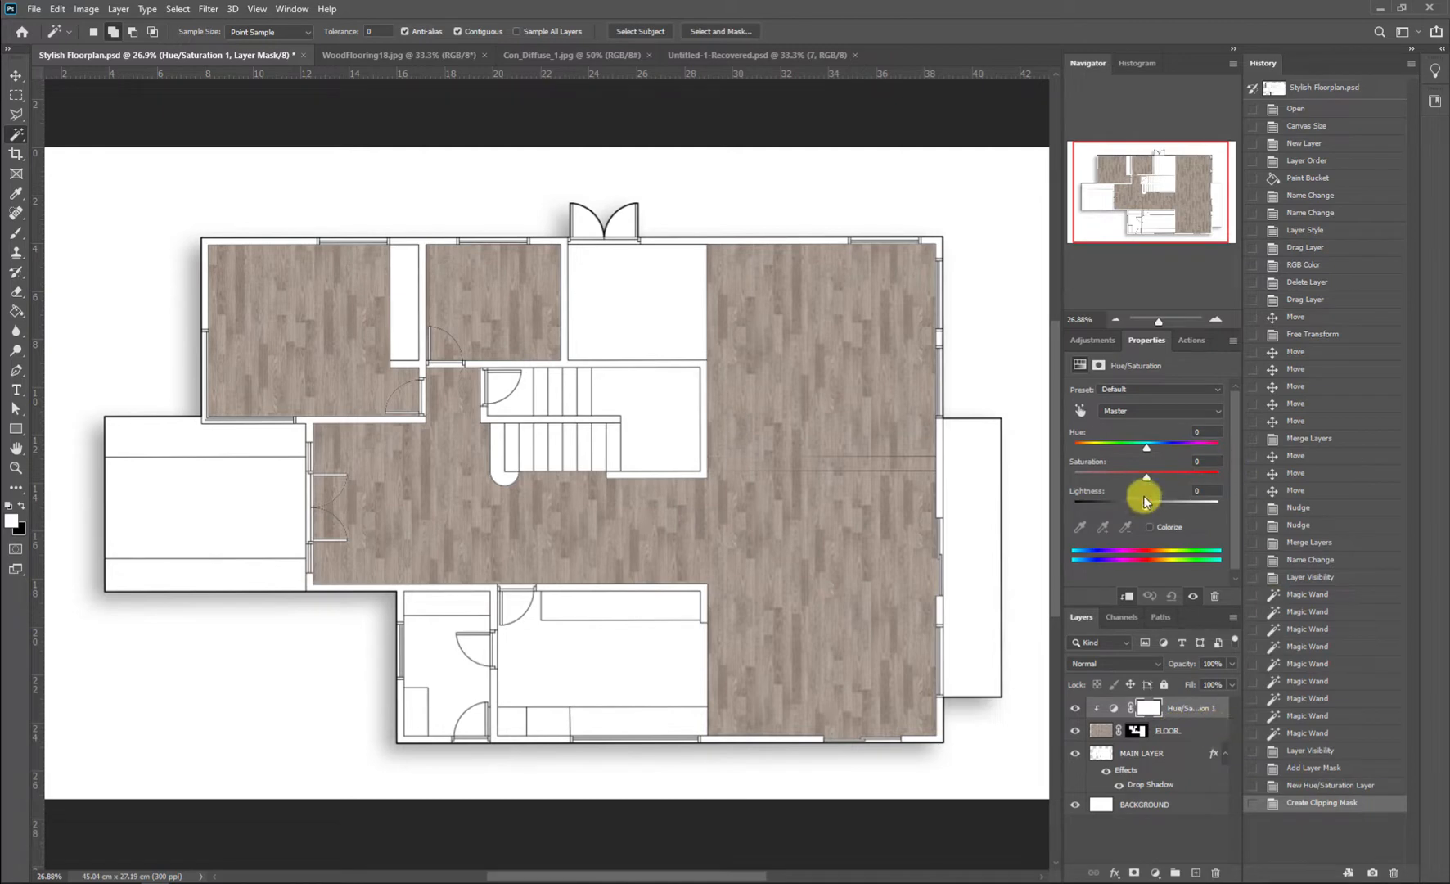
left_click_drag(1146, 505, 1185, 505)
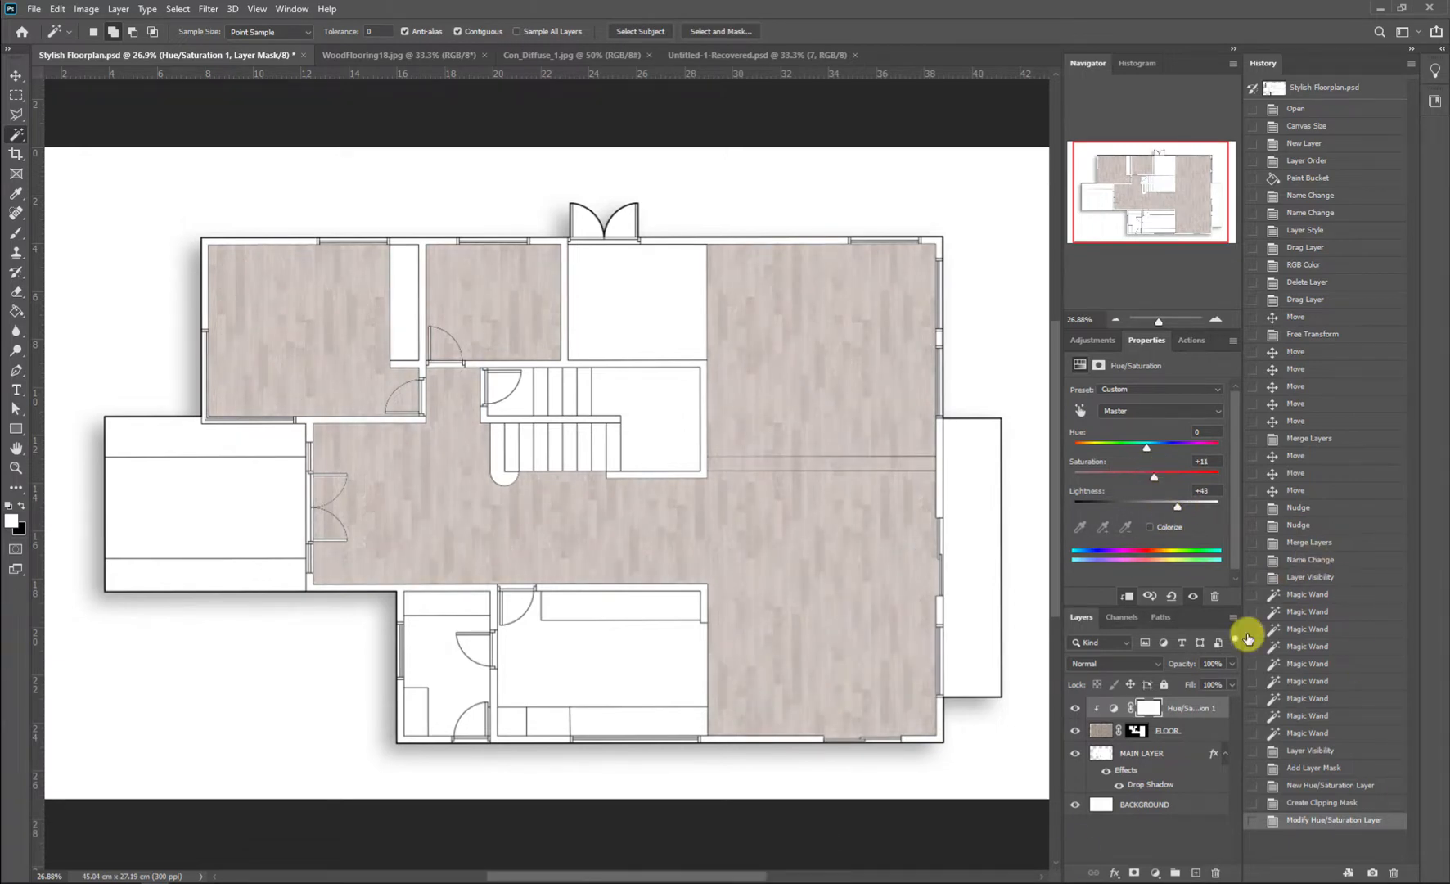
Step: Group the FLOOR layer with its Hue/Saturation adjustment and name the group FLOORING
left_click(1193, 842)
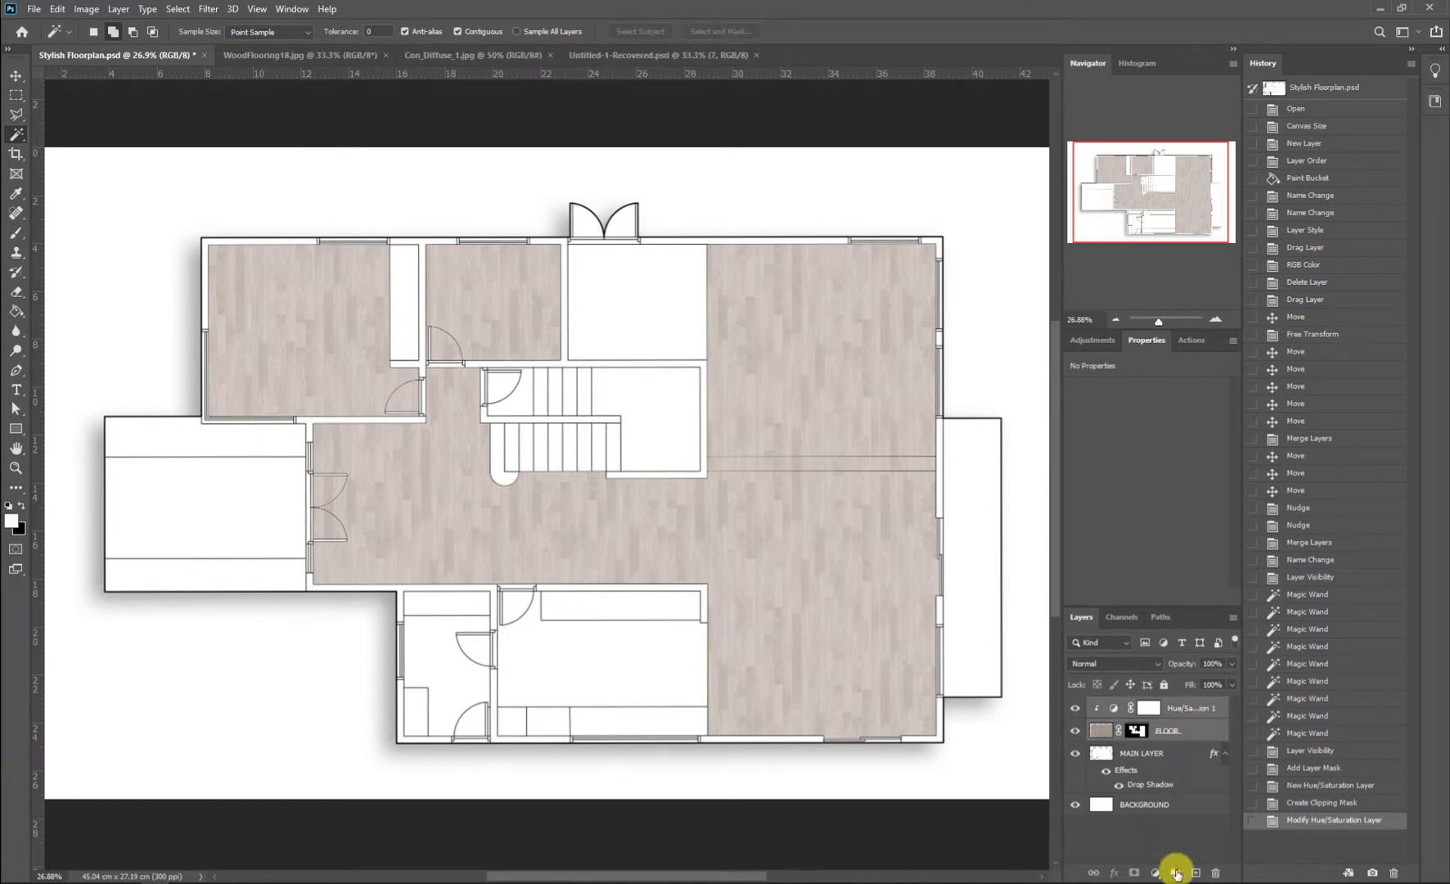
left_click(1177, 874)
double_click(1154, 709)
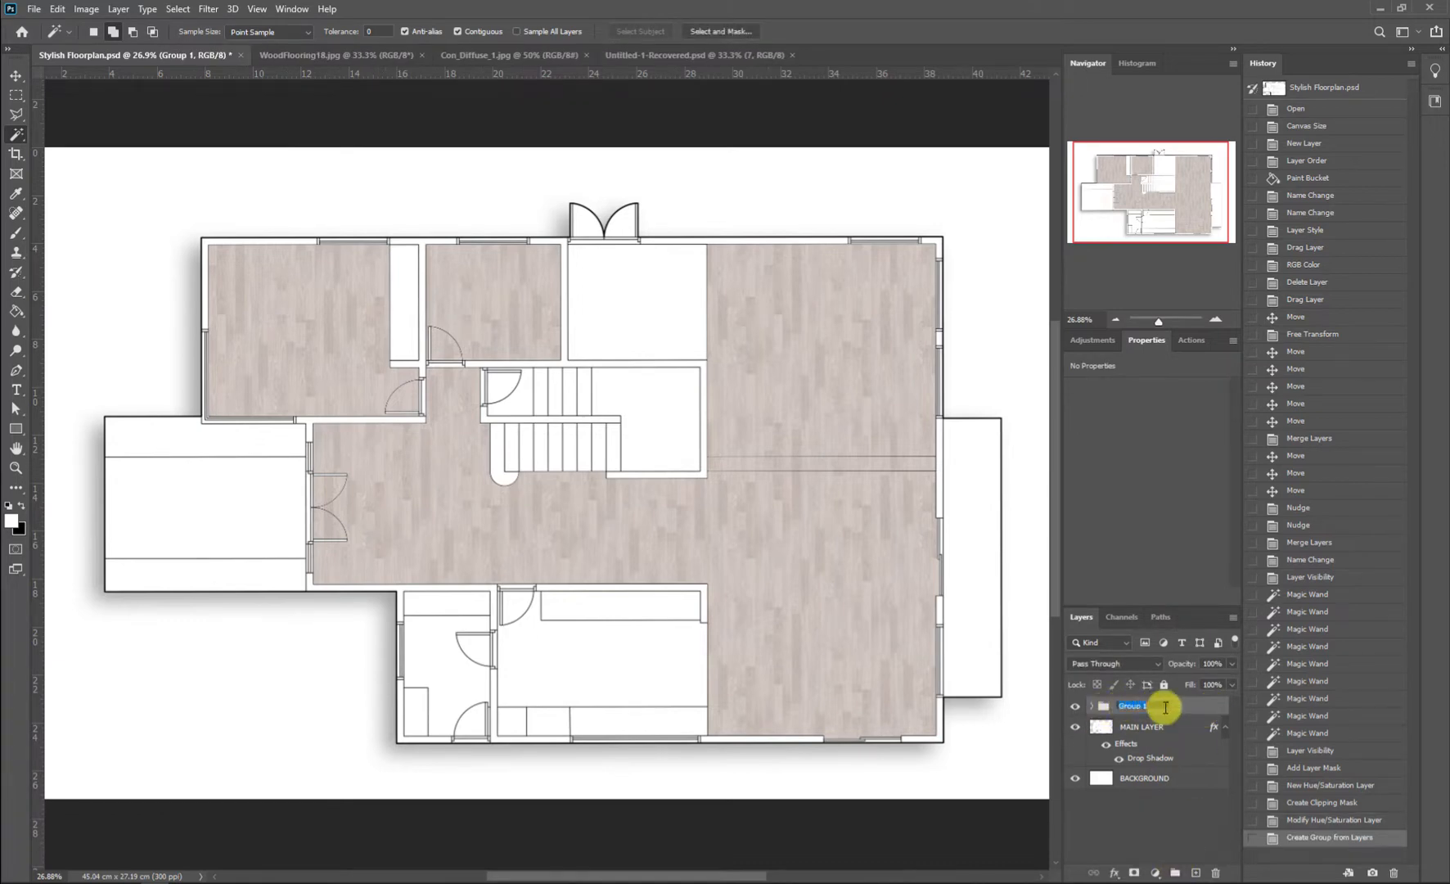
key("Return")
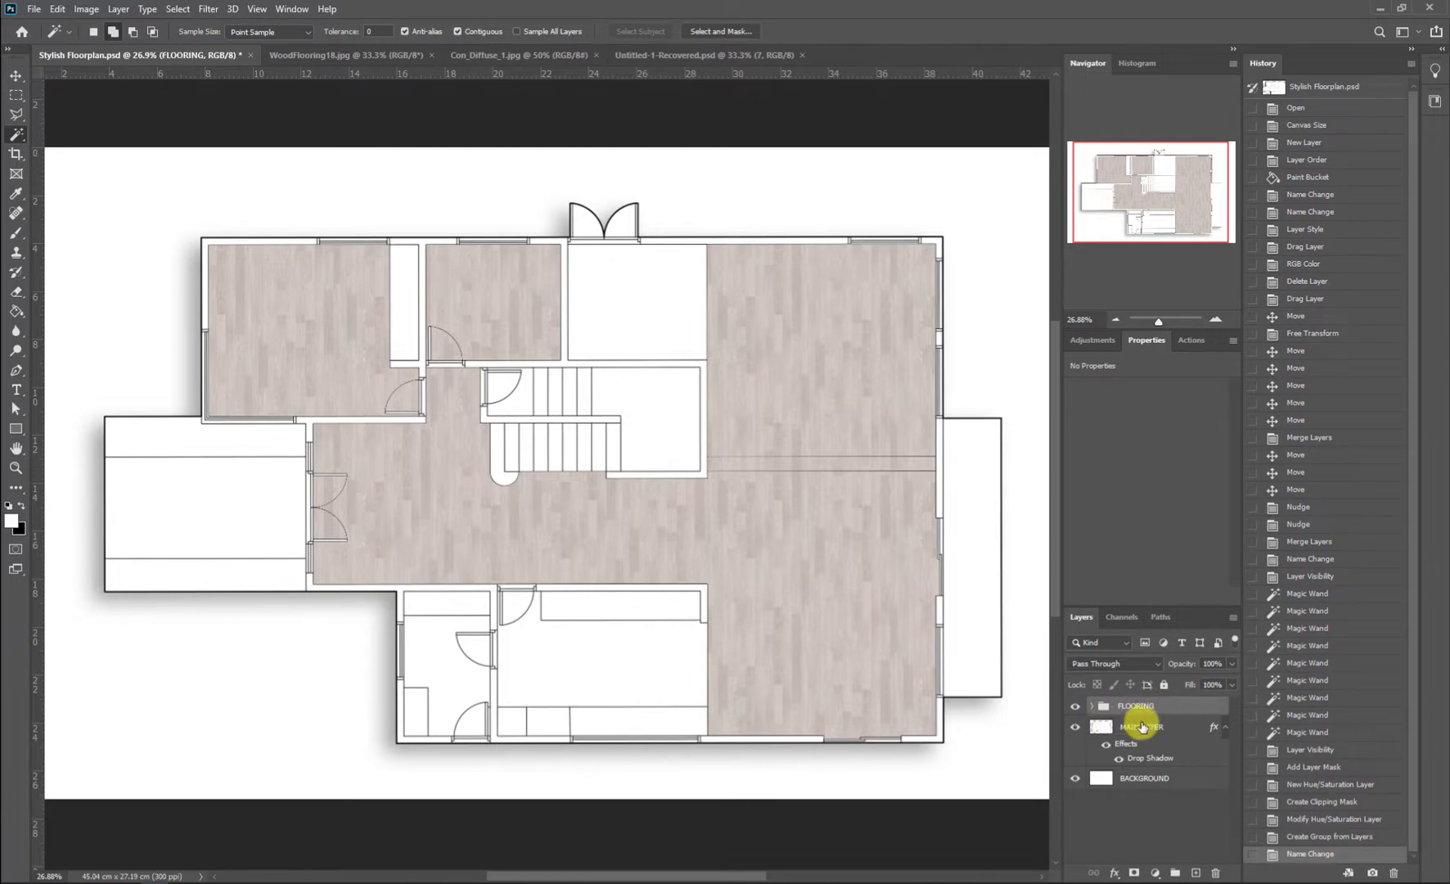
Step: On MAIN LAYER, select the upper outer wall segments and the connected interior walls with the Magic Wand
left_click(1111, 727)
scroll(900, 548, "up", 1)
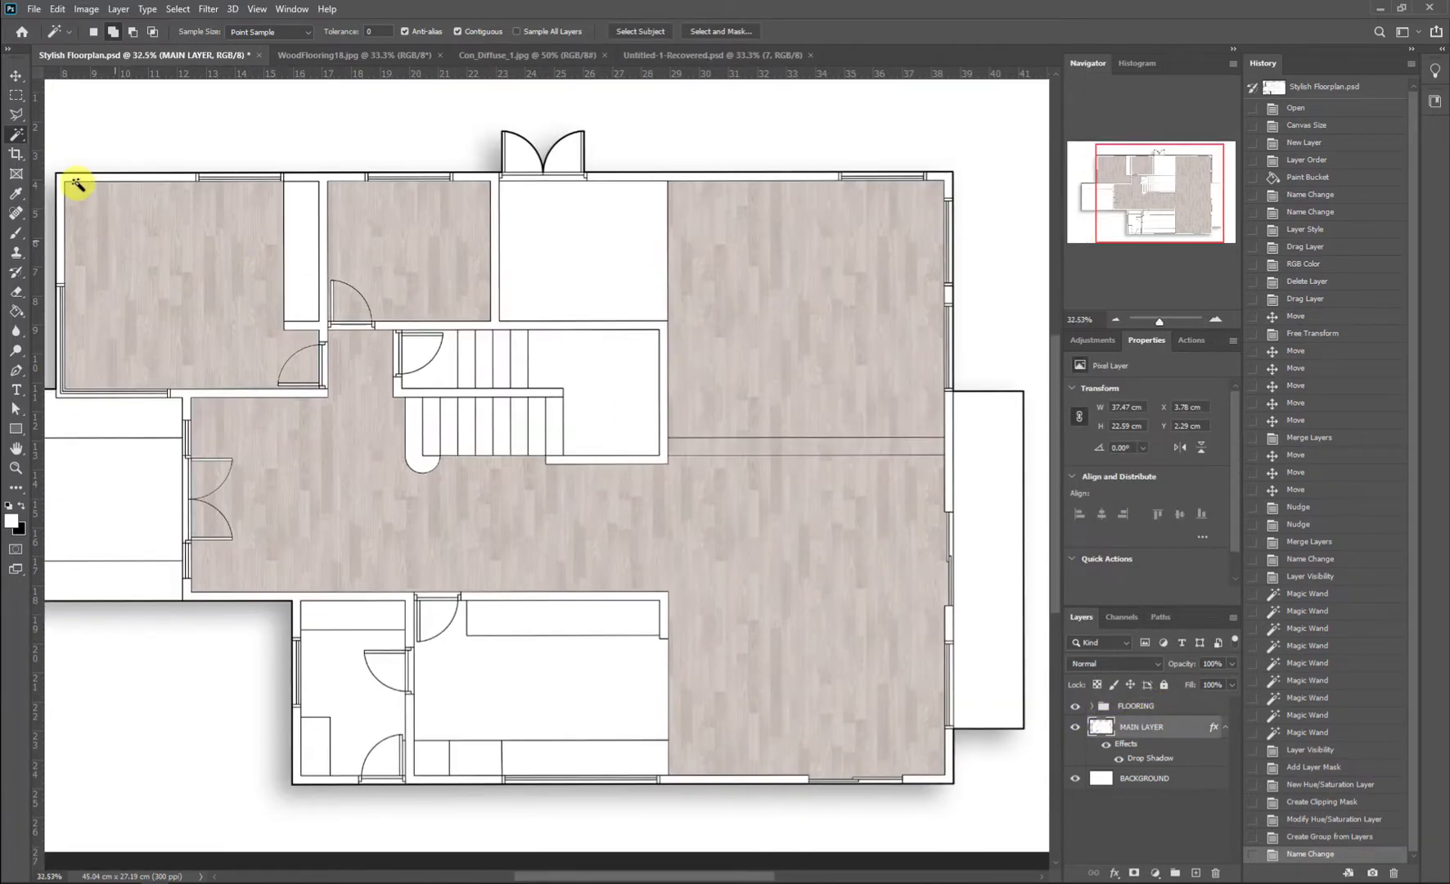
key("e")
left_click(17, 133)
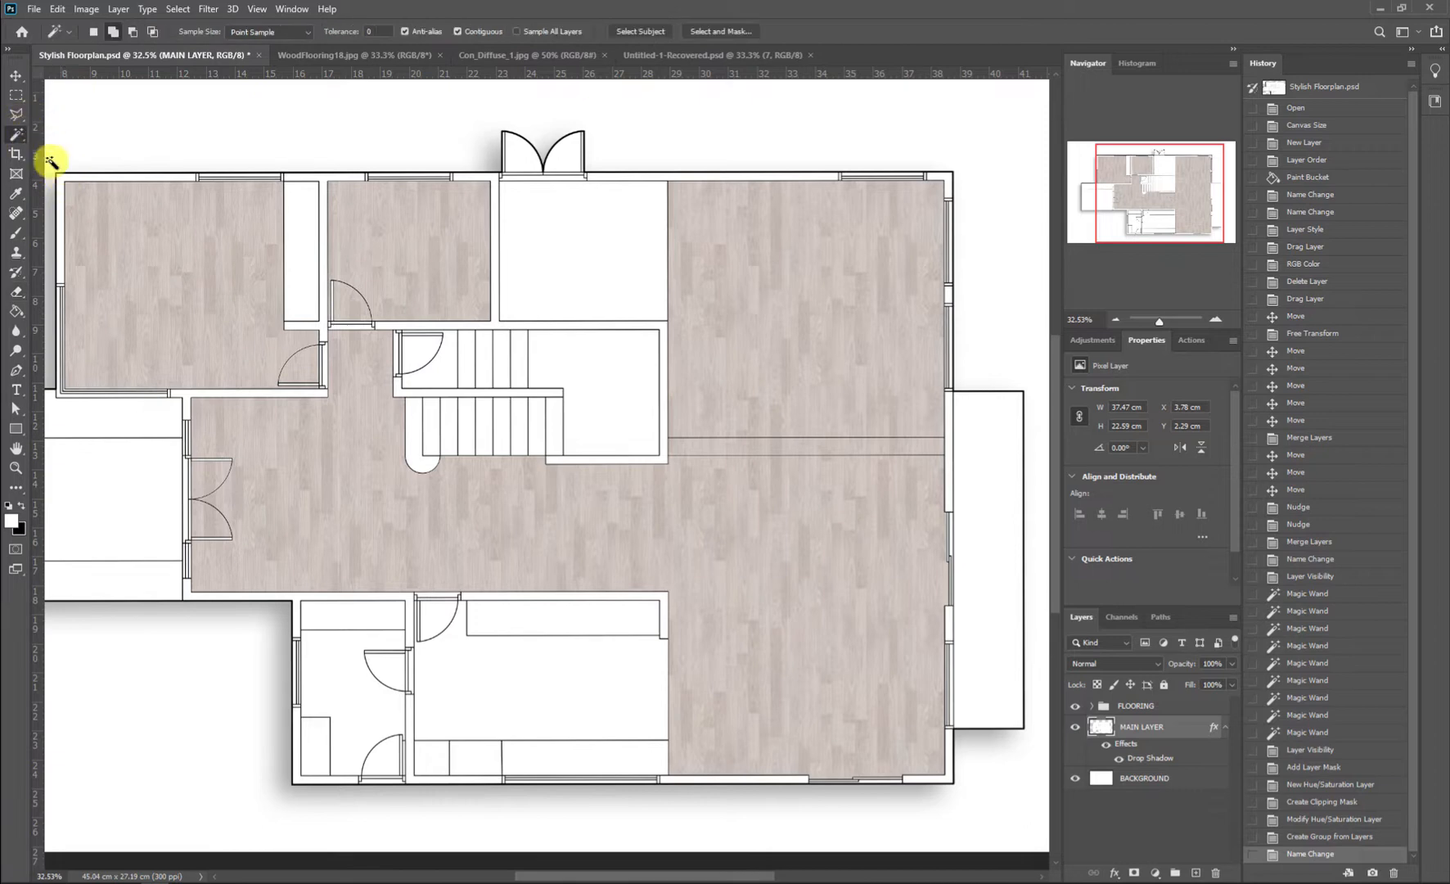
left_click(65, 179)
left_click(300, 182, "shift")
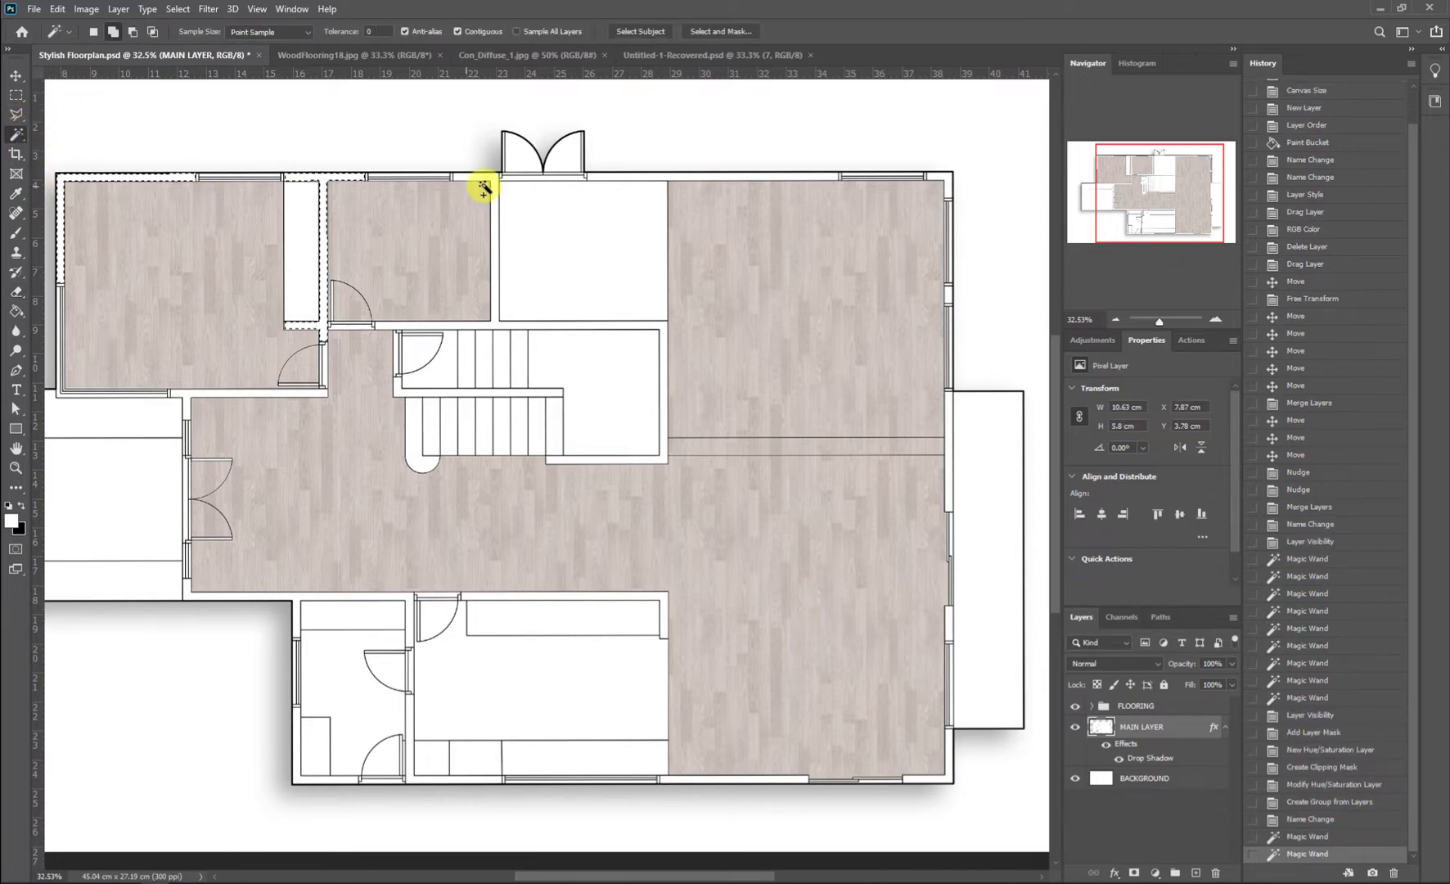
left_click(496, 180, "shift")
left_click(613, 179, "shift")
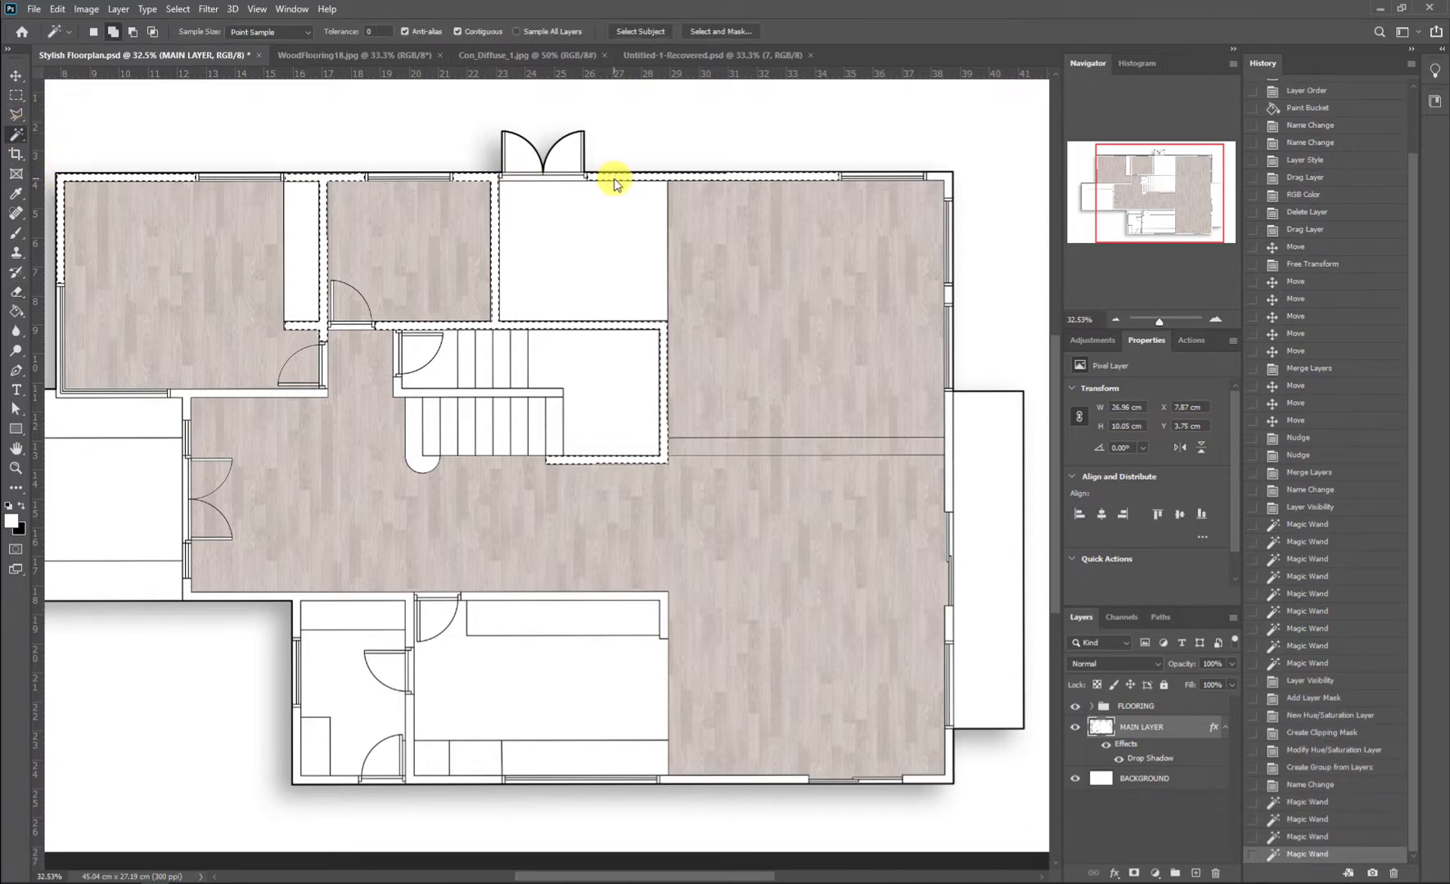
Step: Add the wall segments along the plan's right side, down to the lower-right corner, to the selection
left_click(949, 288, "shift")
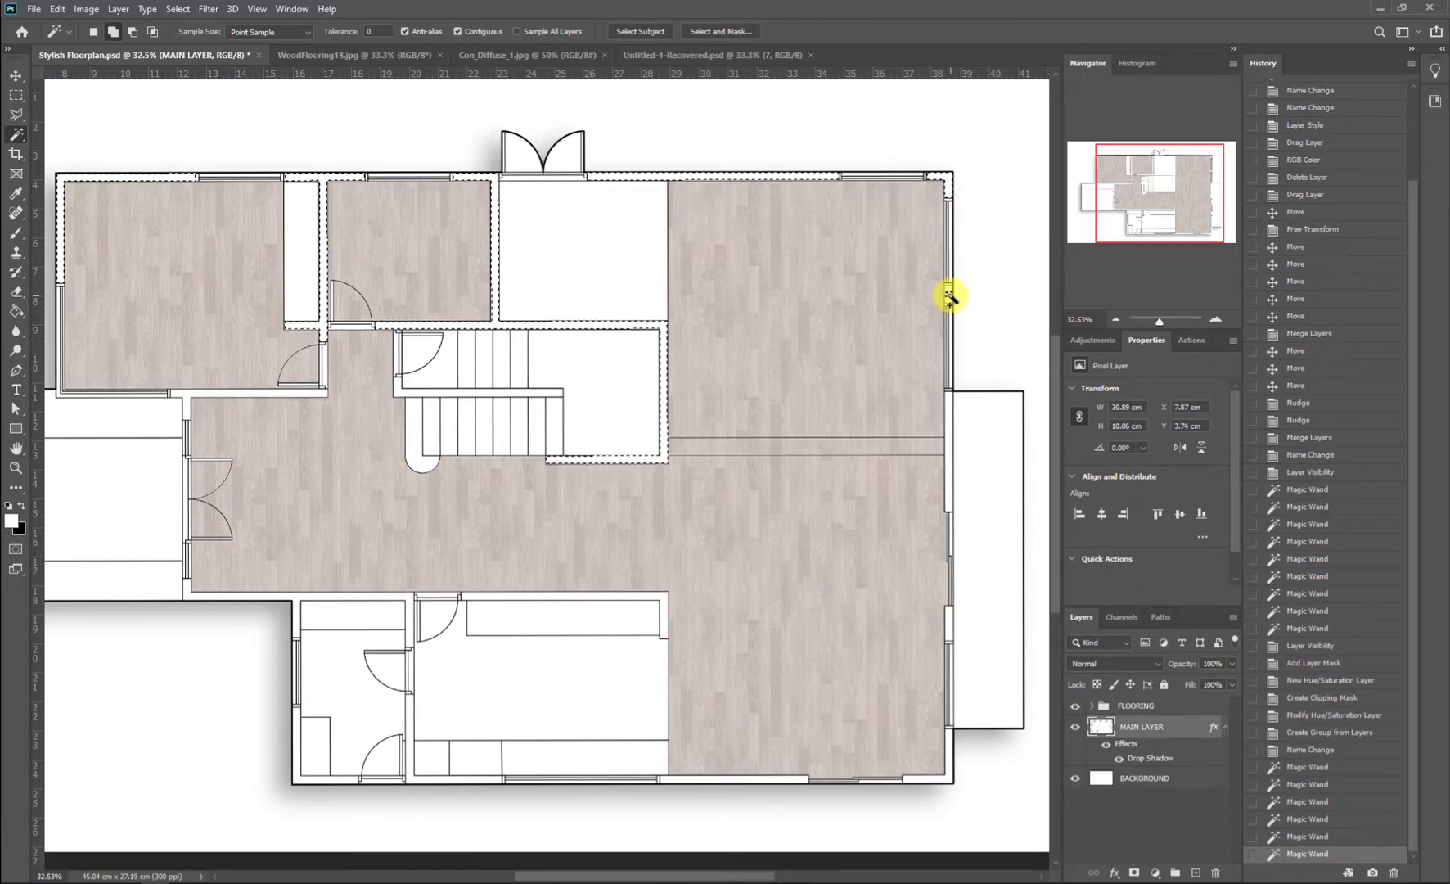
left_click(952, 434, "shift")
left_click(949, 619, "shift")
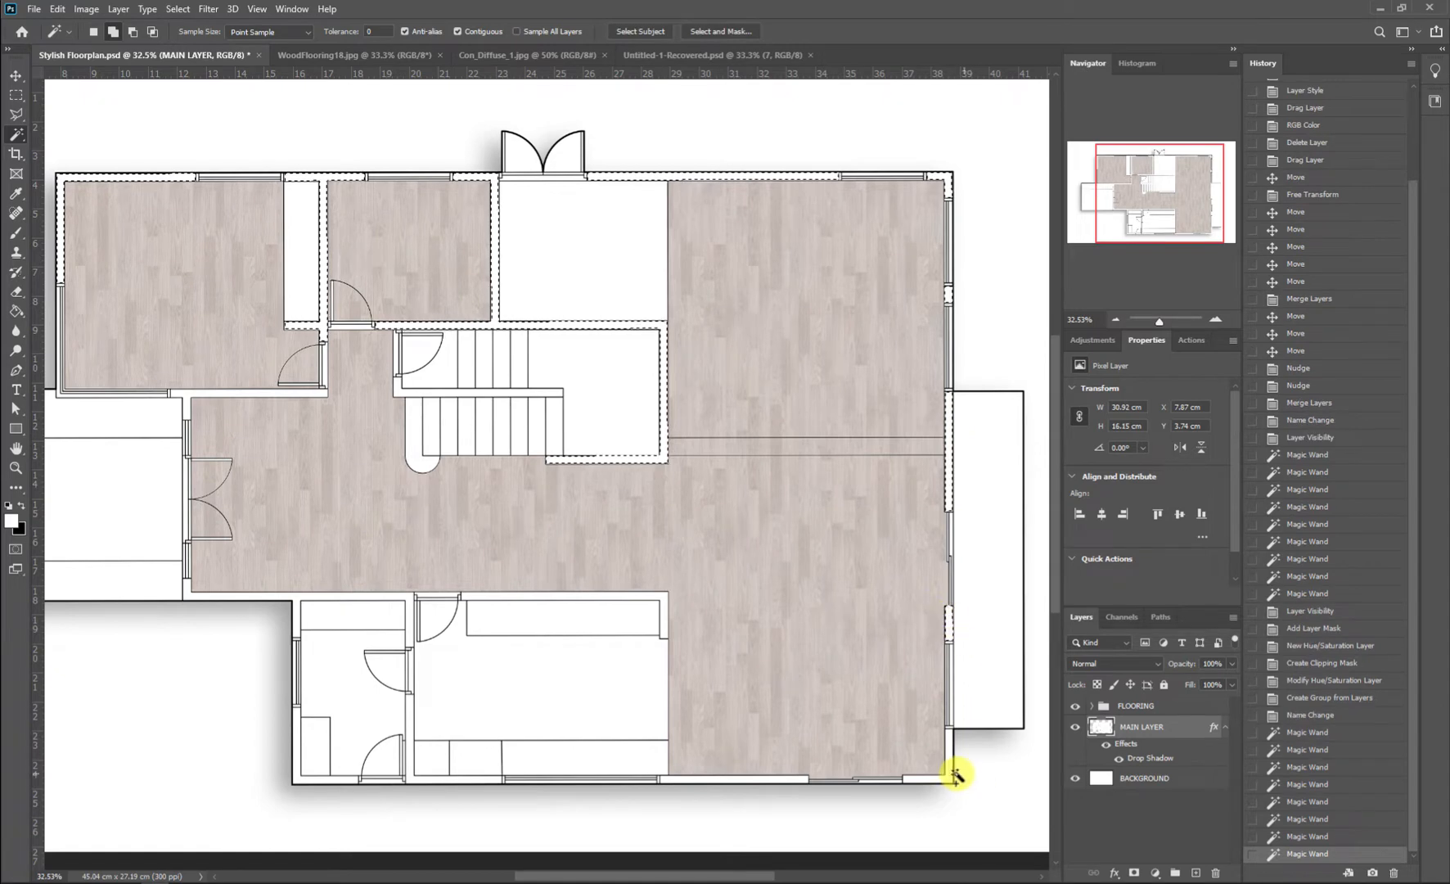
left_click(950, 772, "shift")
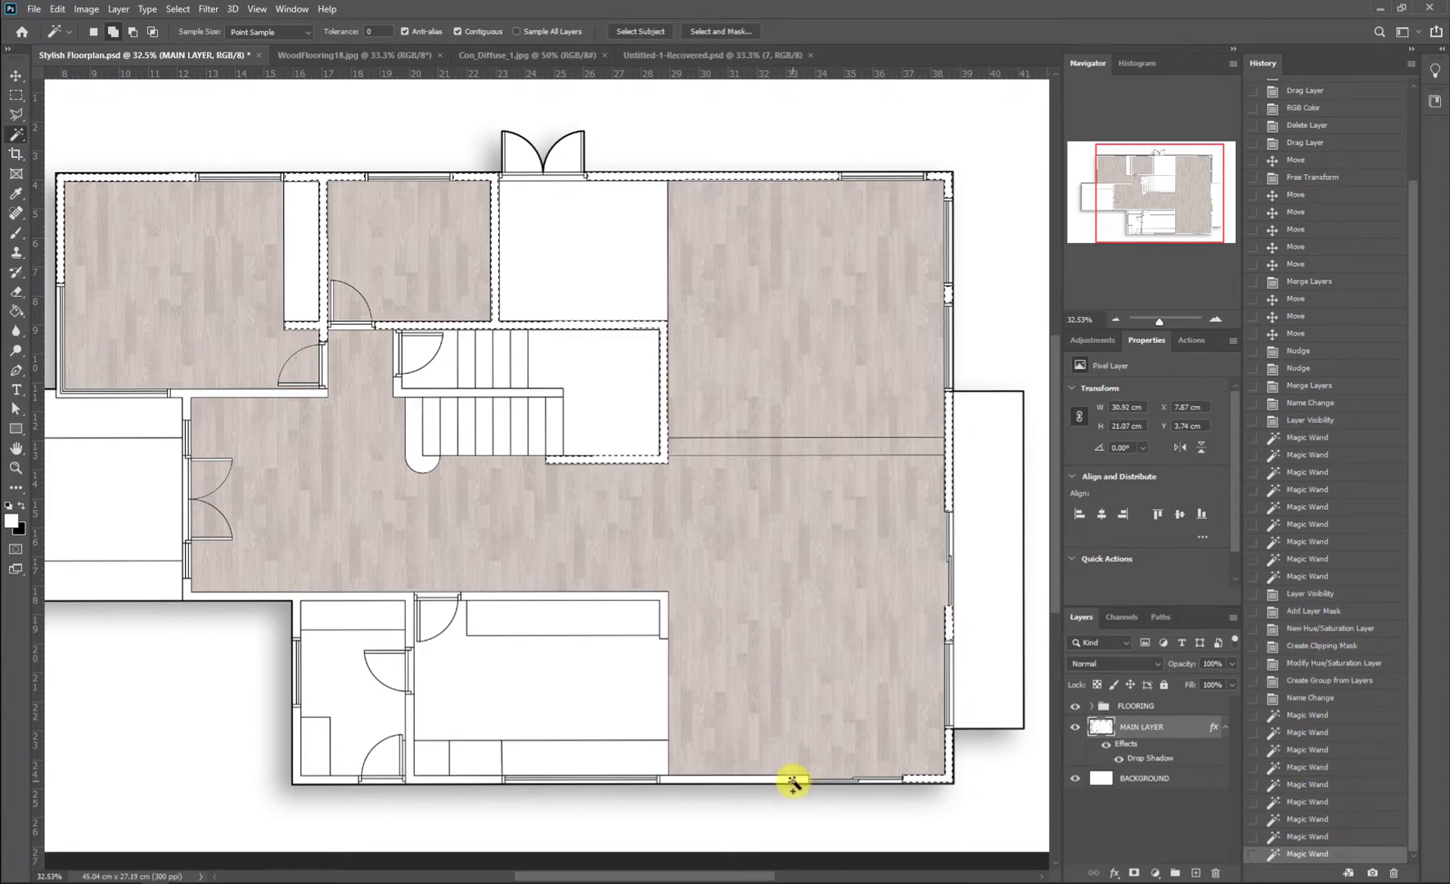
Step: Add the lower outer walls, the walls around the lower rooms and the walls beside the entrance hall to the selection
left_click(792, 780, "shift")
left_click(465, 779, "shift")
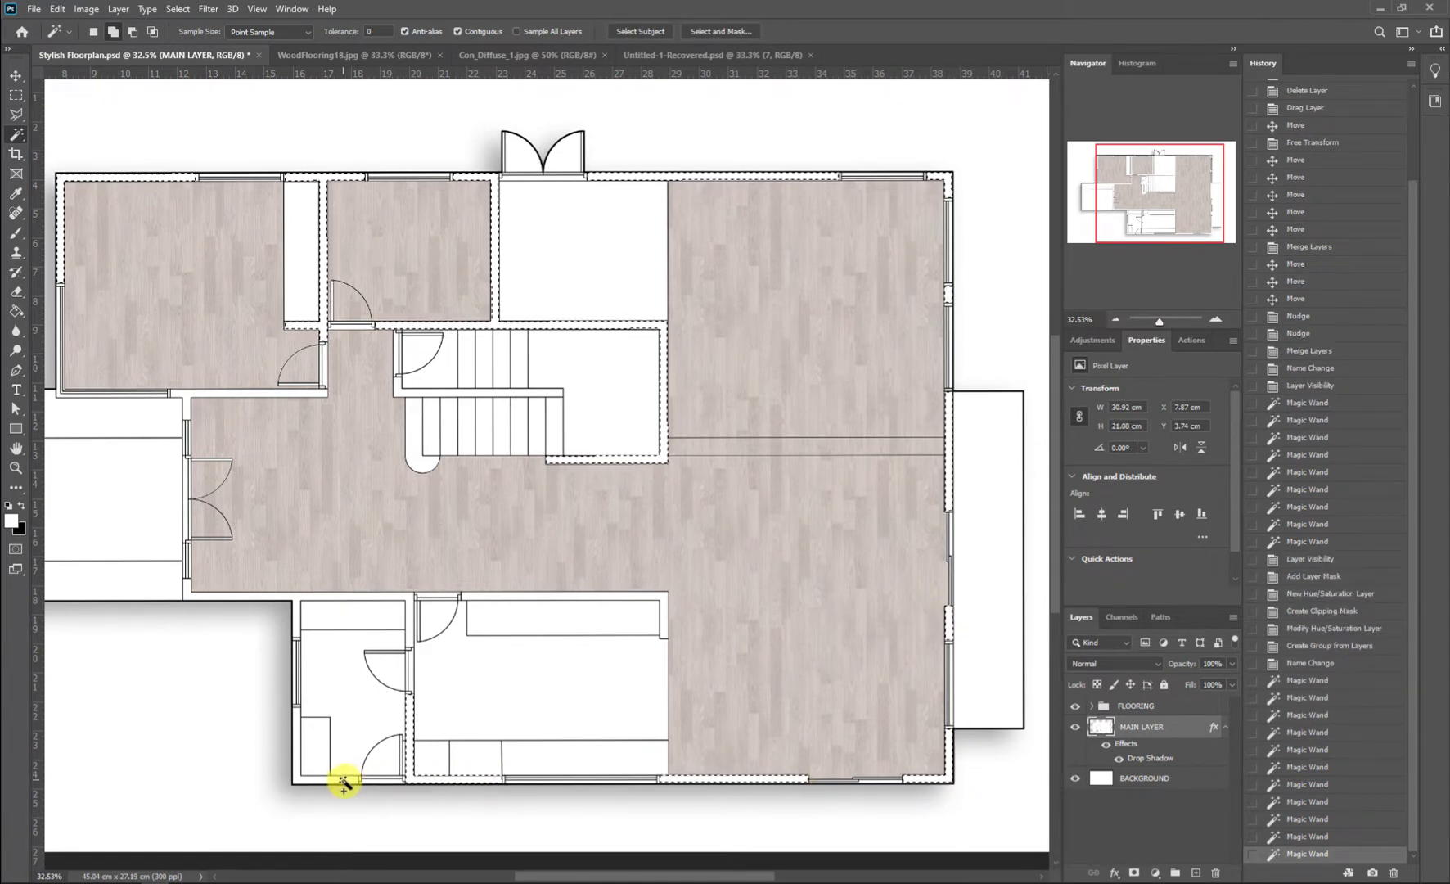
left_click(344, 784, "shift")
left_click(429, 600, "shift")
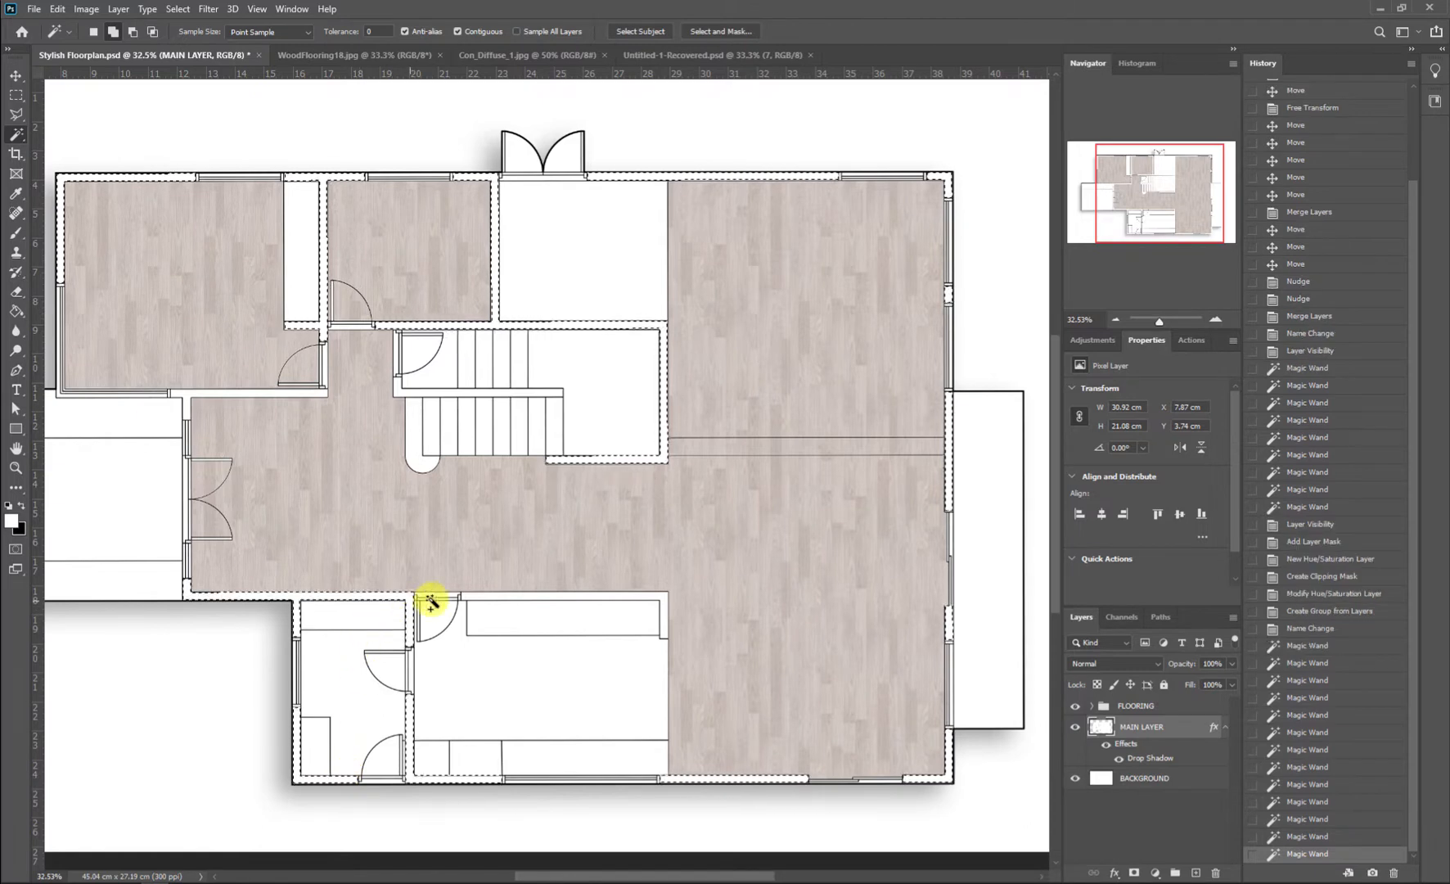
left_click(445, 596, "shift")
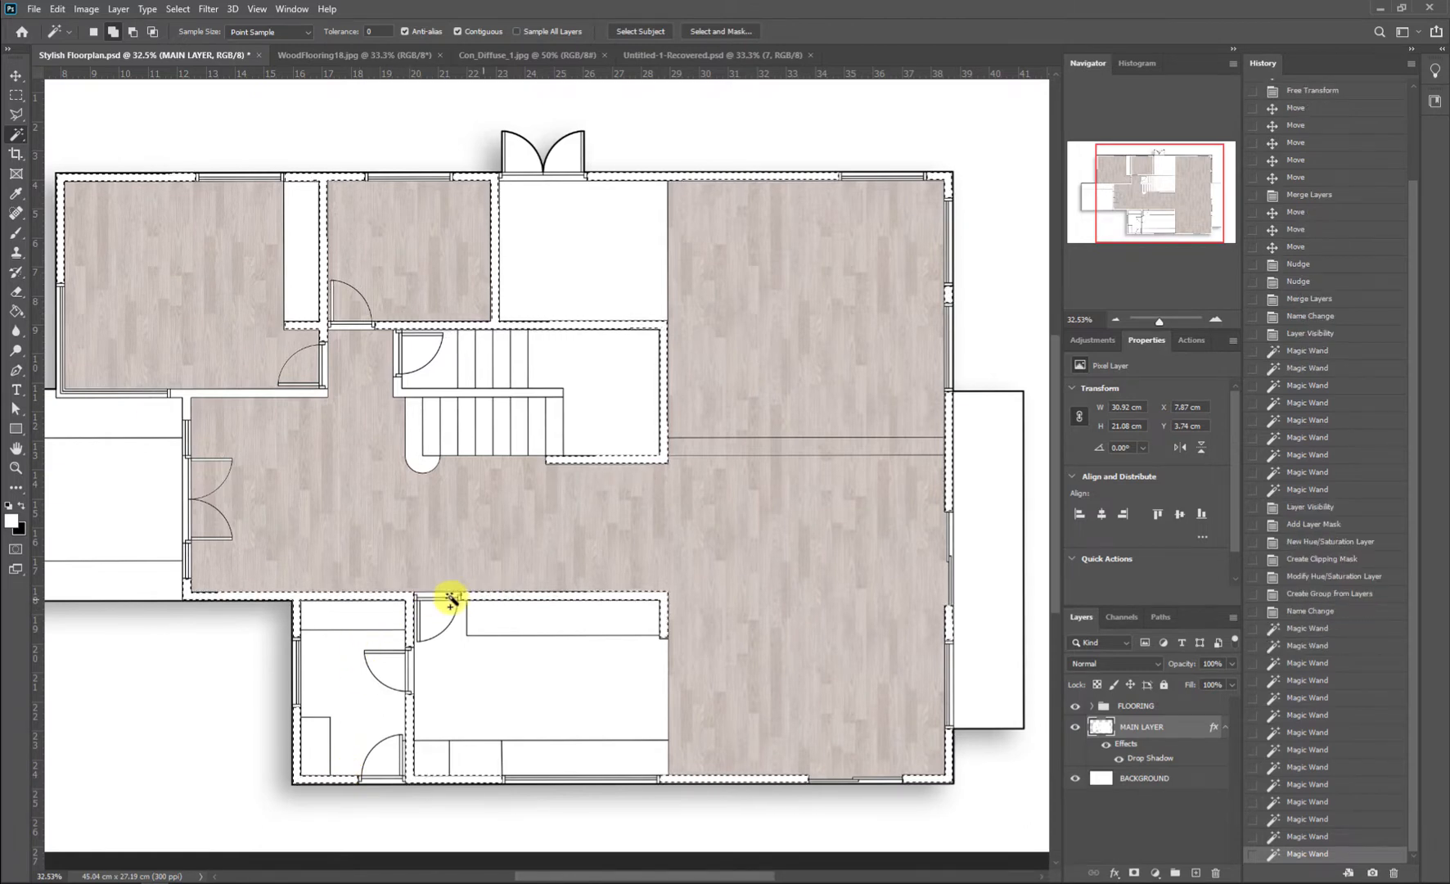
left_click(188, 401, "shift")
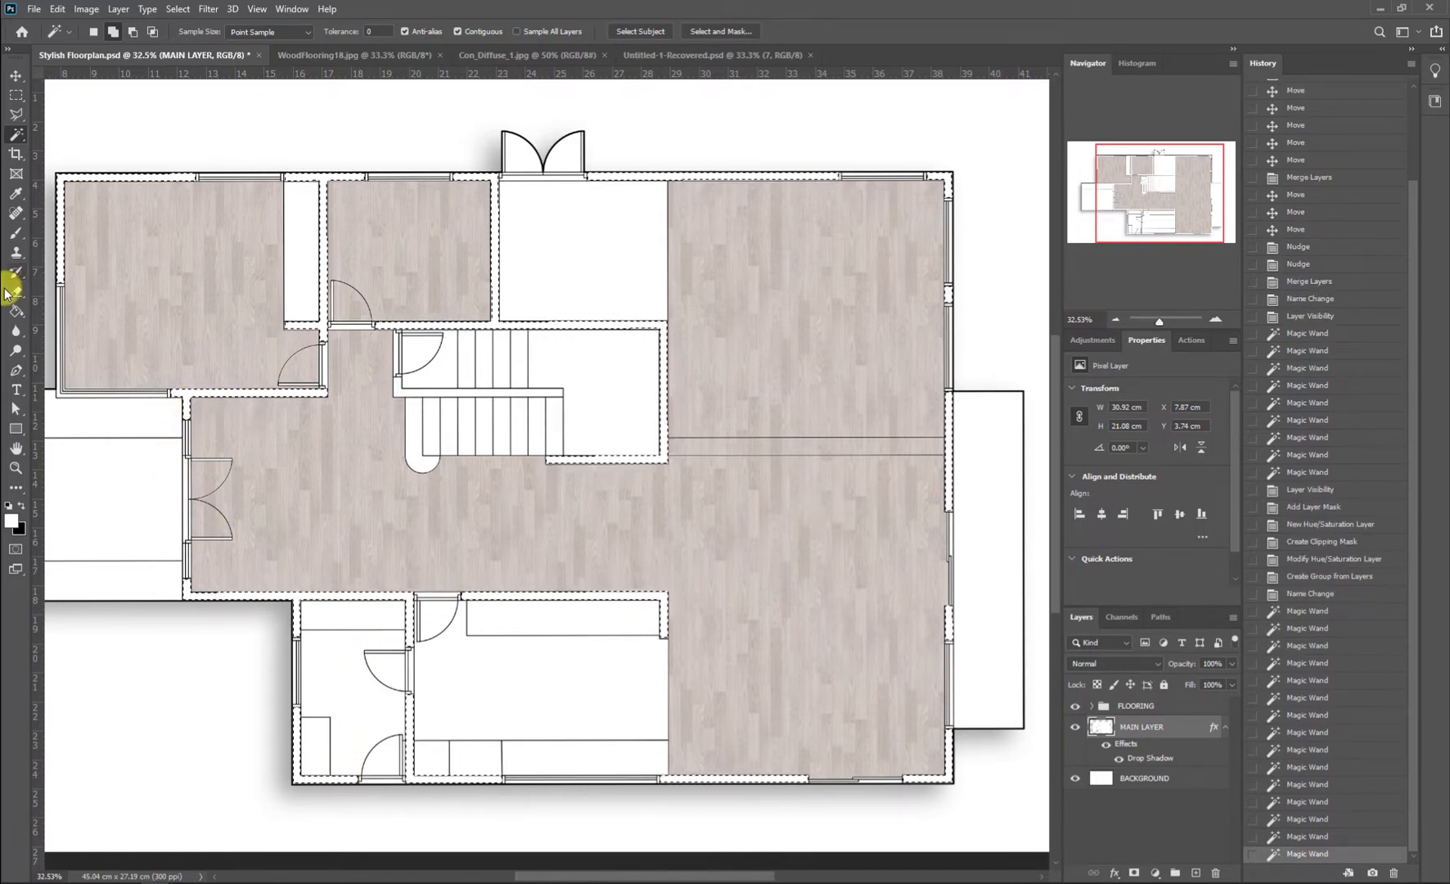
Step: Fill all selected walls with black using the Paint Bucket with Contiguous turned off, keeping the wall selection active
left_click(17, 311)
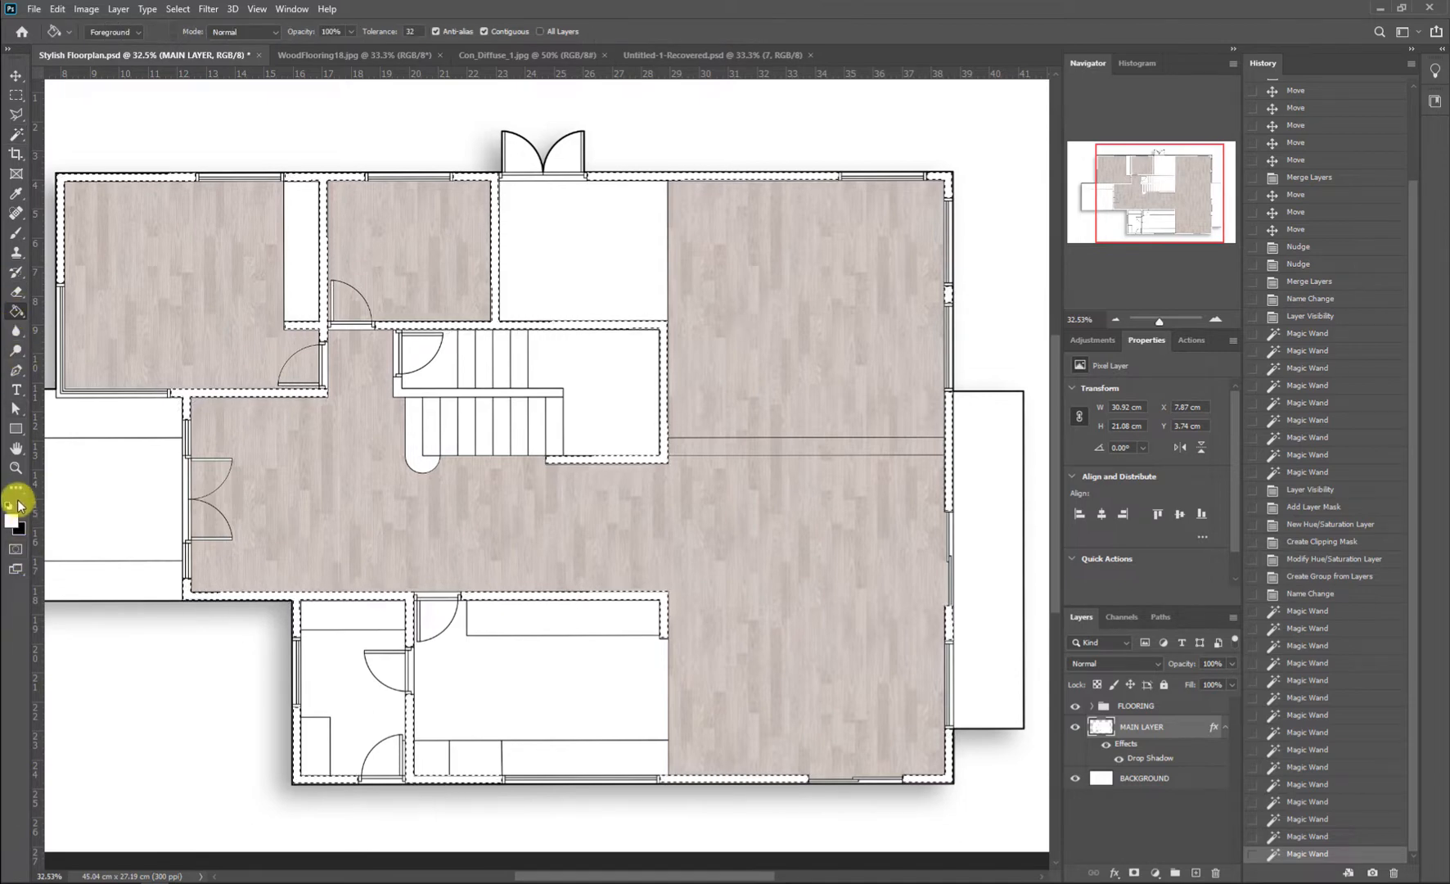
left_click(303, 603)
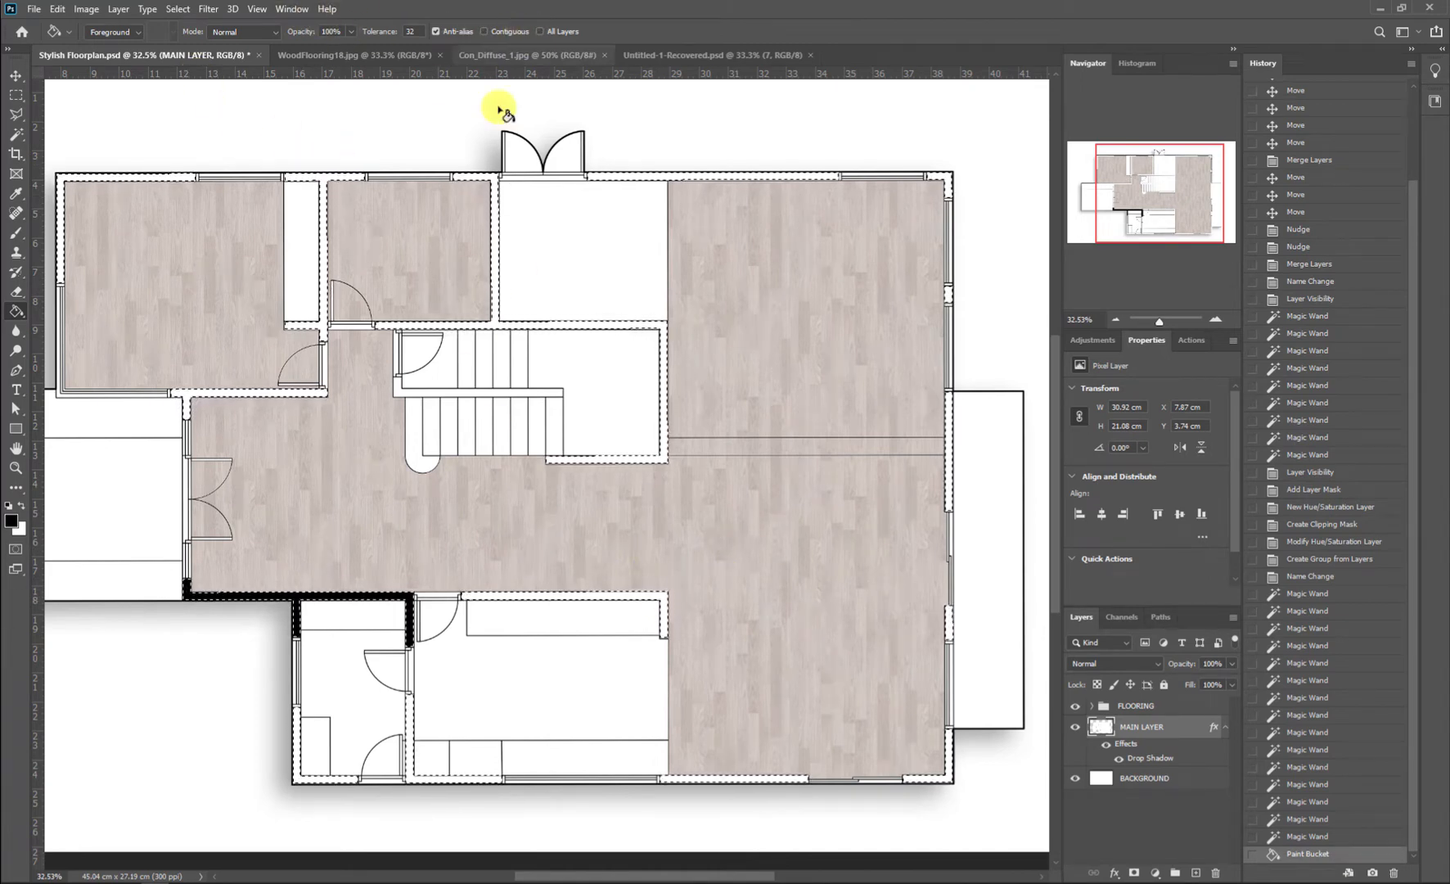
left_click(496, 186)
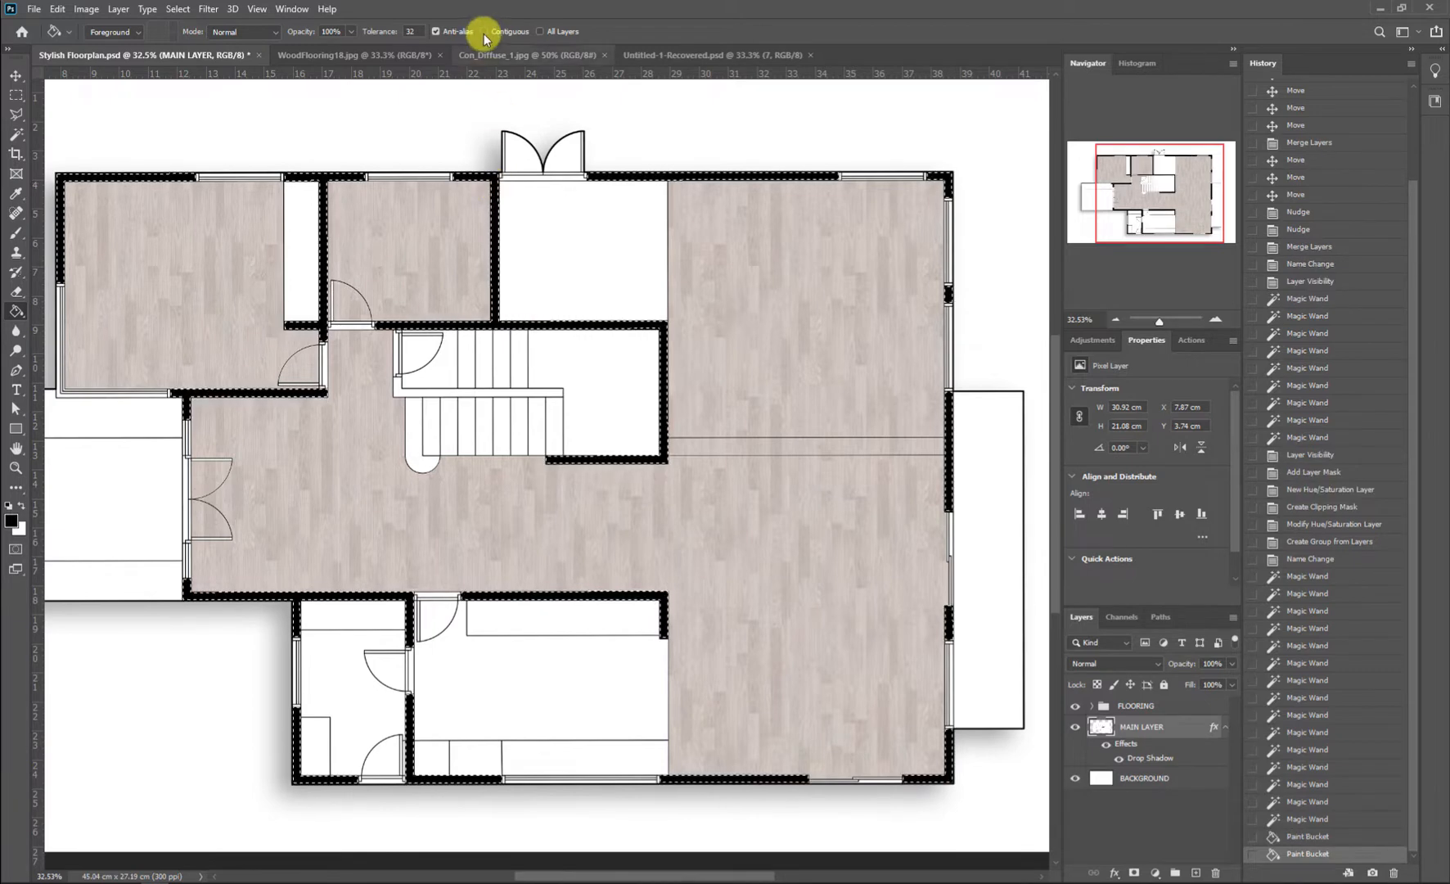
left_click(16, 77)
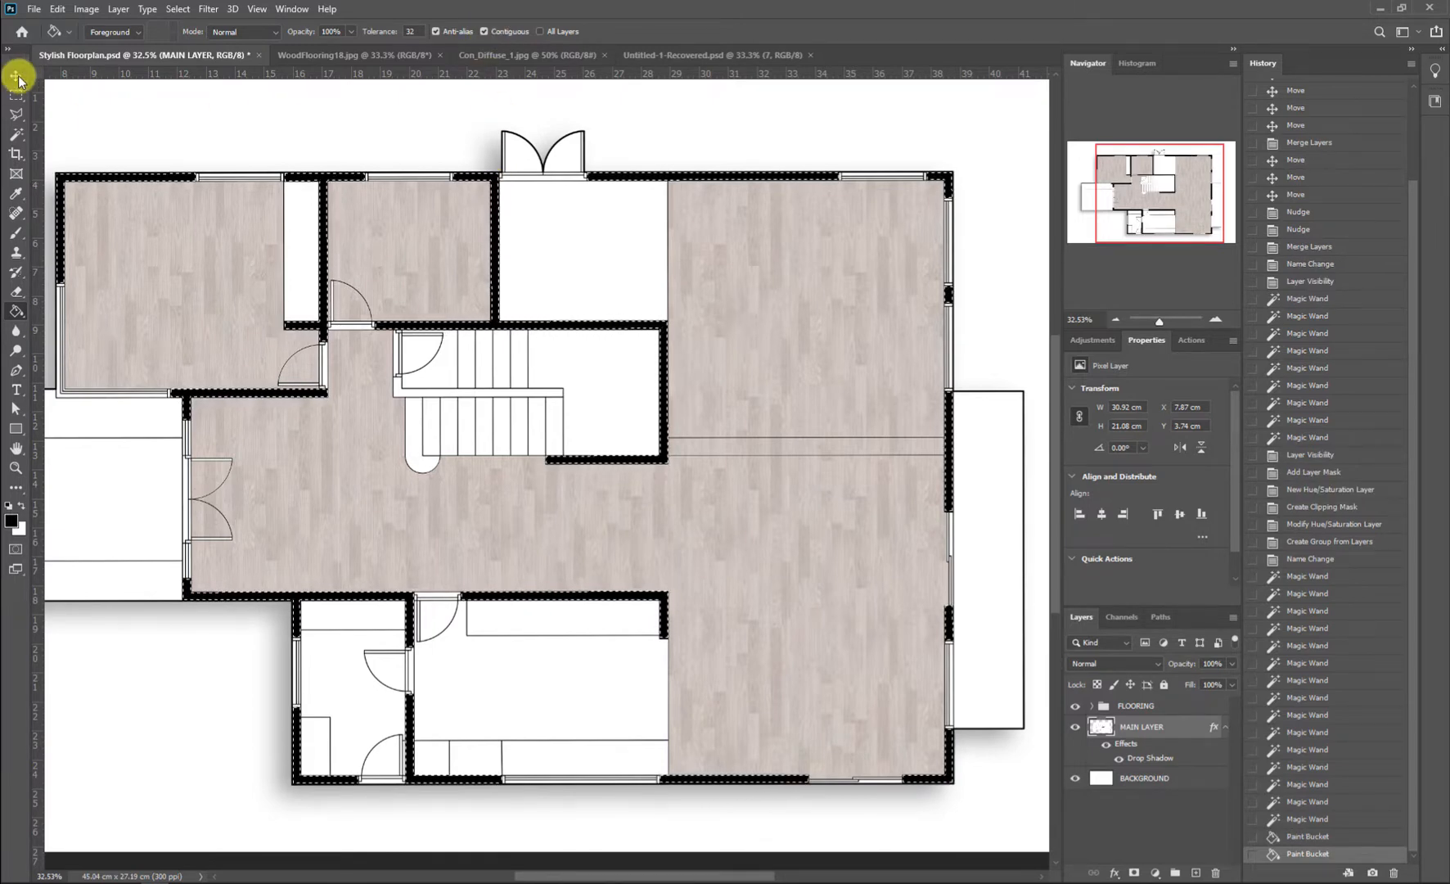
key("ctrl+d")
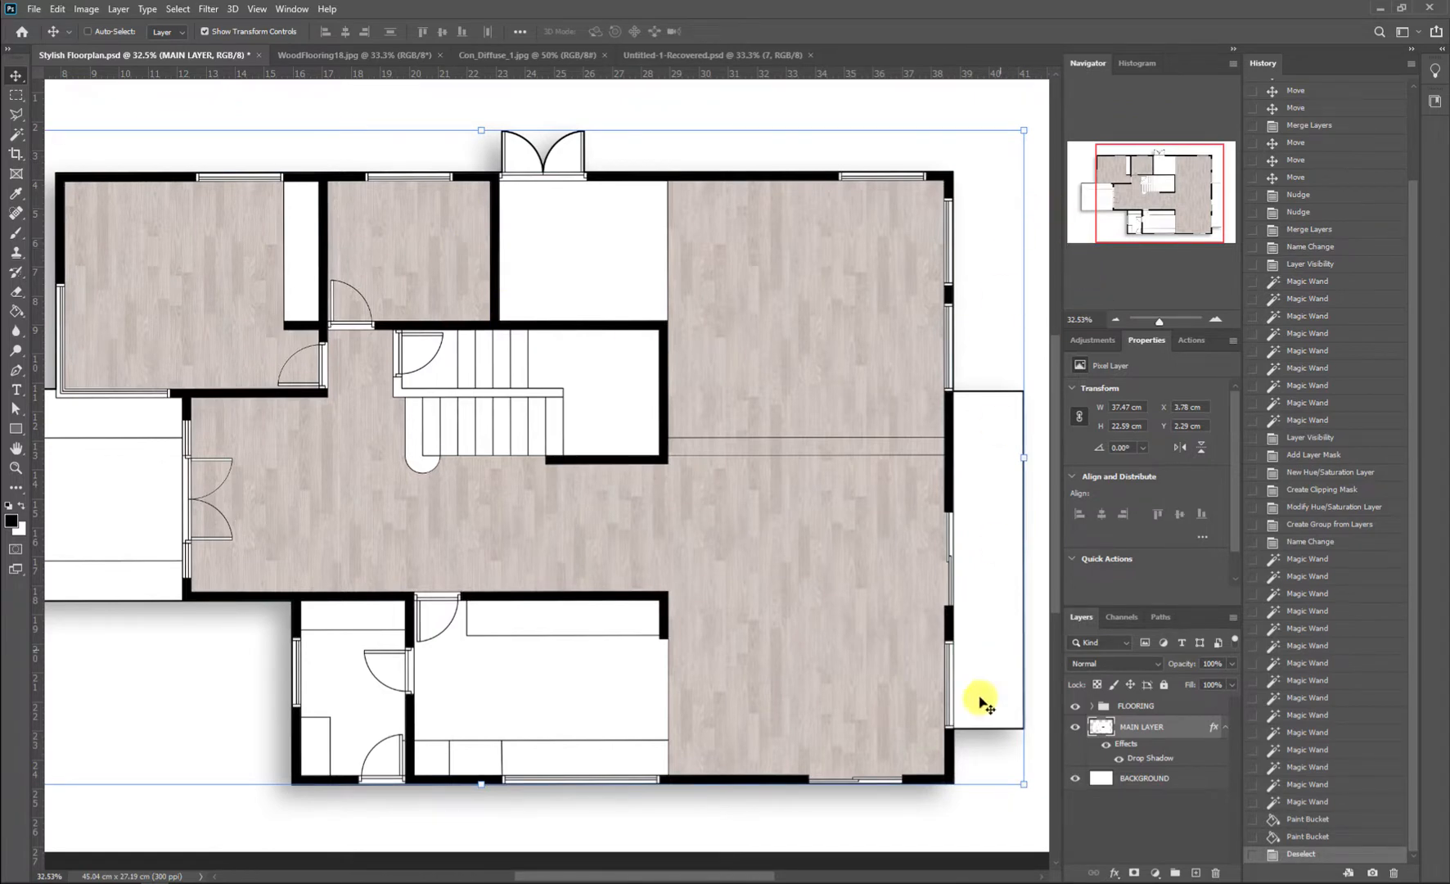
key("ctrl+z")
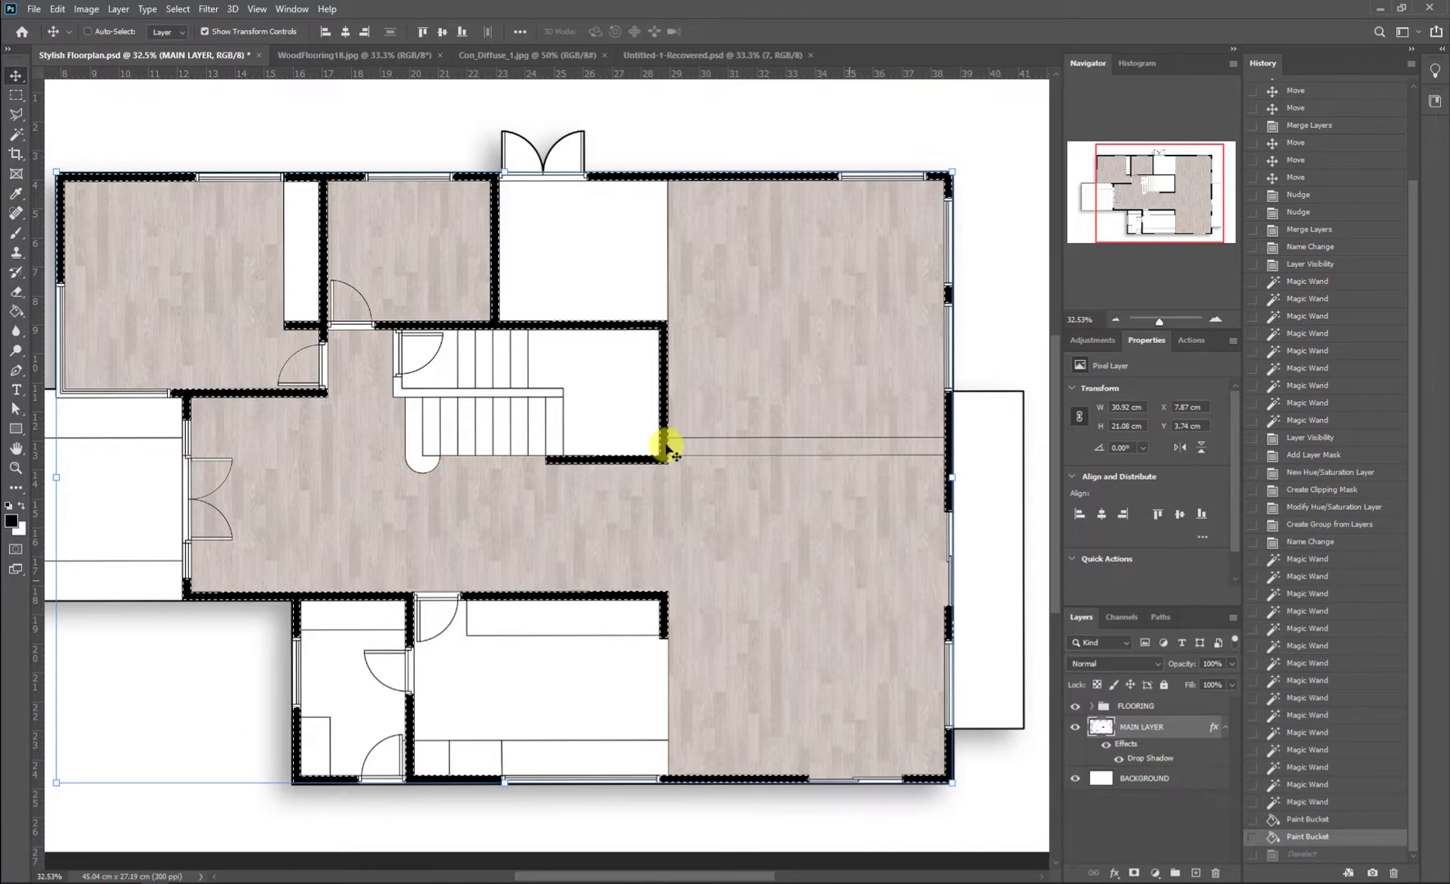
Step: Choose a dark grey foreground color and refill the selected walls with the Paint Bucket
left_click(123, 10)
left_click(112, 10)
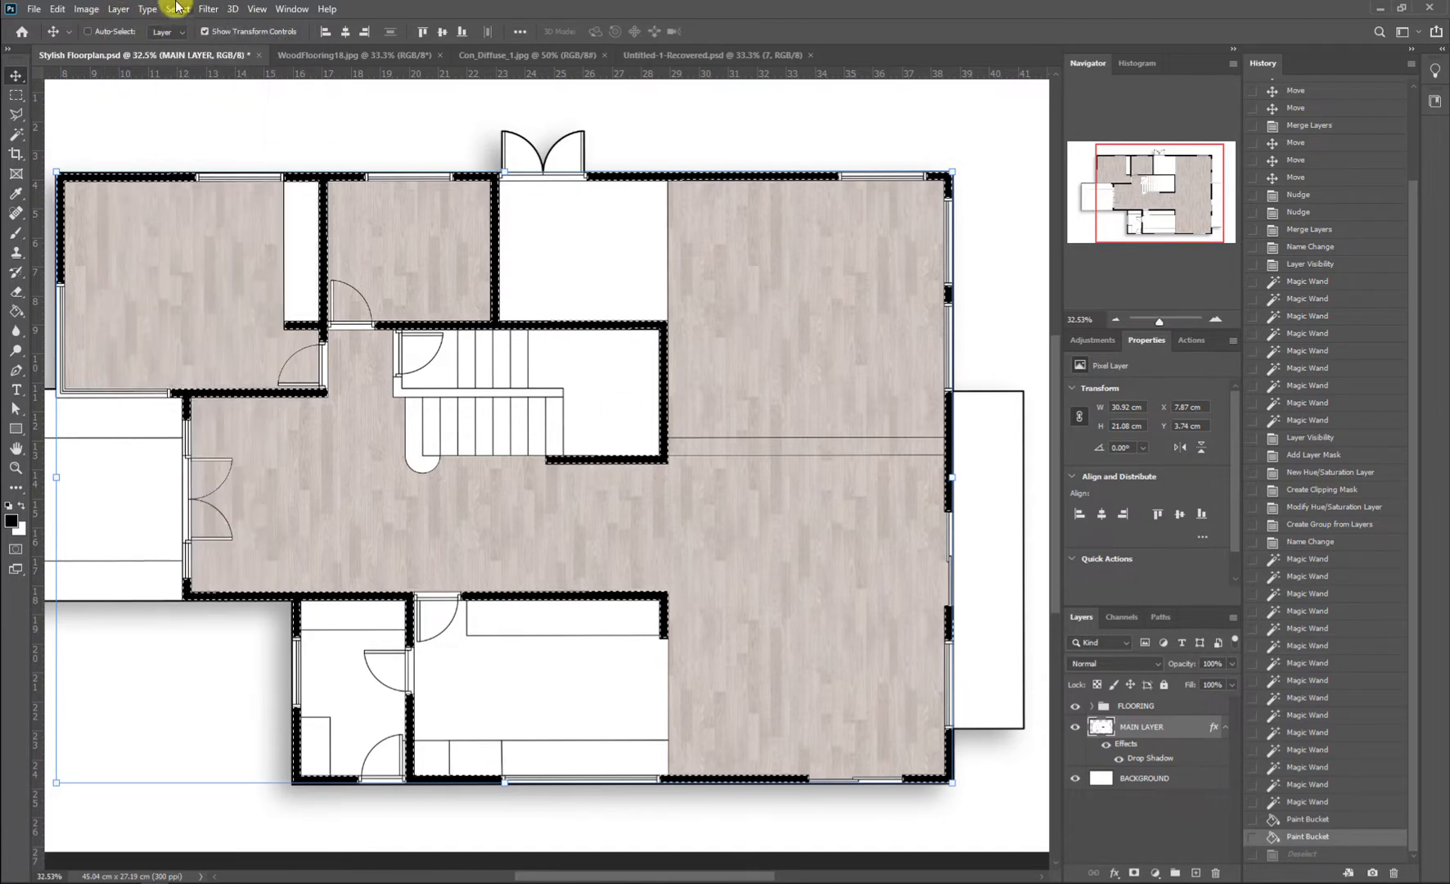
key("i")
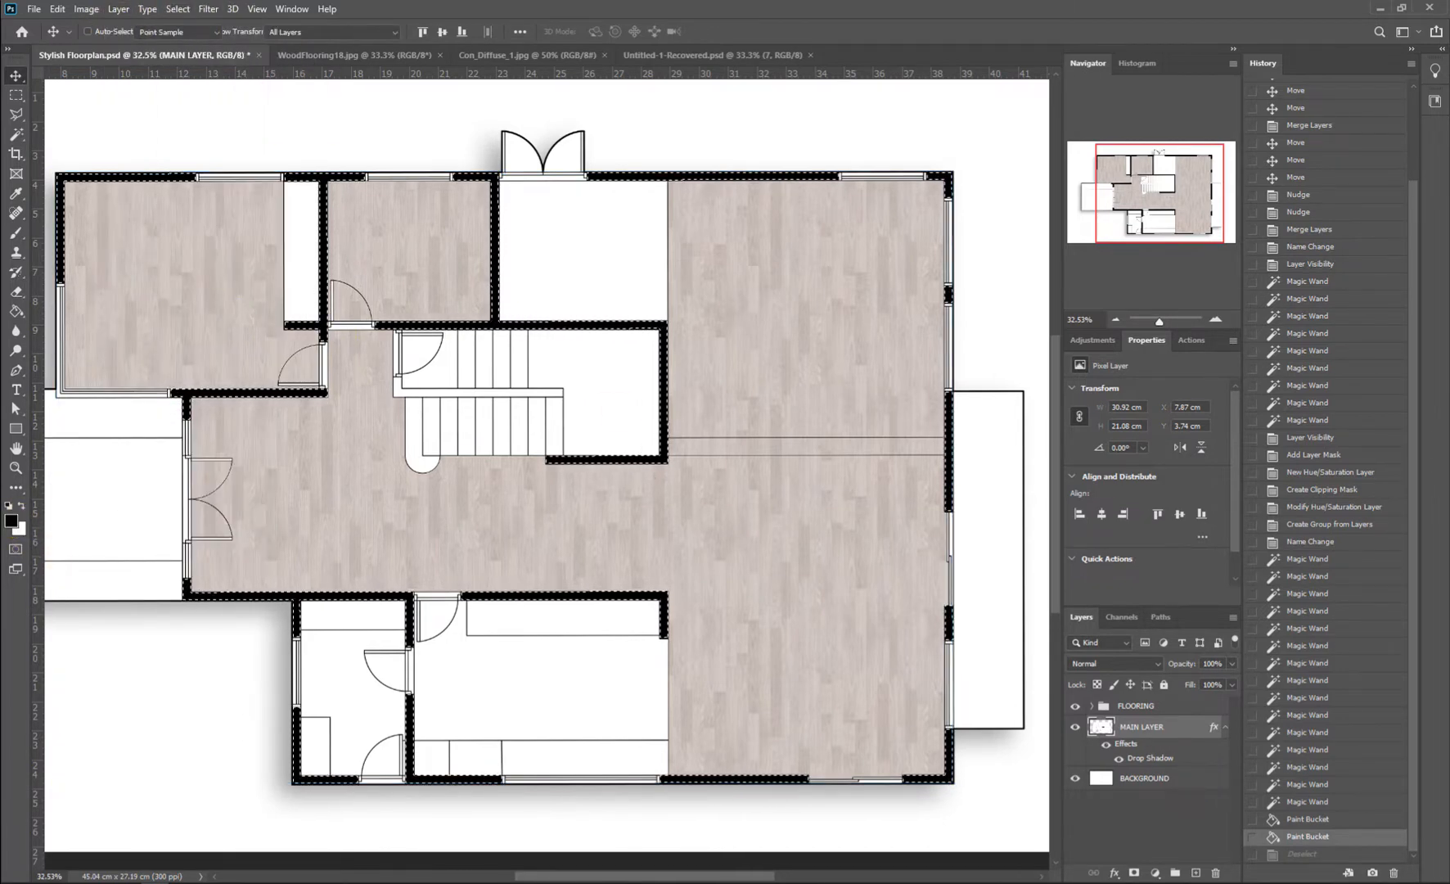
left_click(11, 520)
left_click_drag(333, 502, 291, 454)
left_click(646, 316)
key("v")
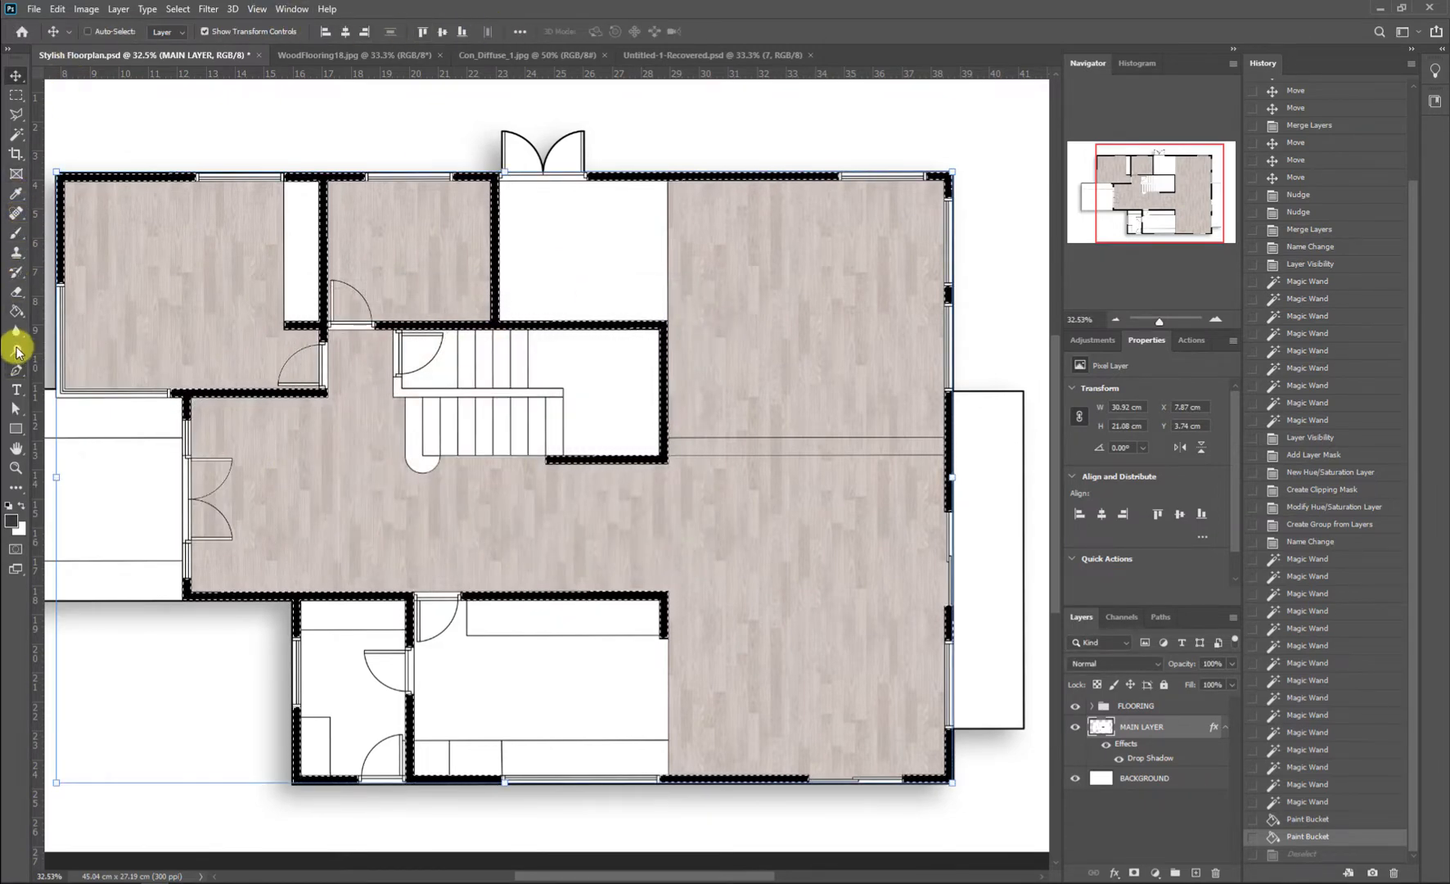
left_click(15, 311)
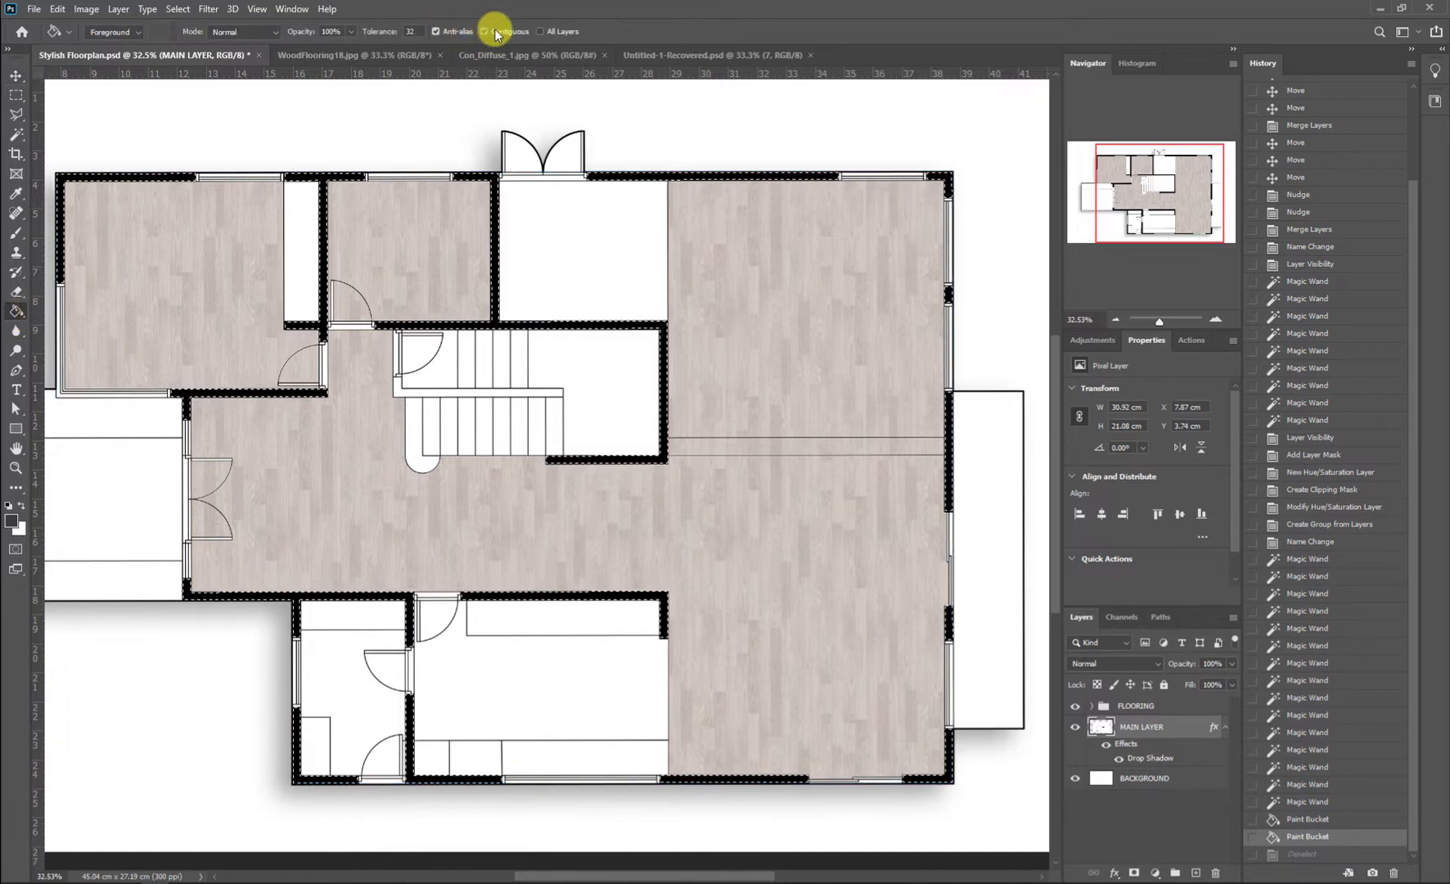
left_click(495, 209)
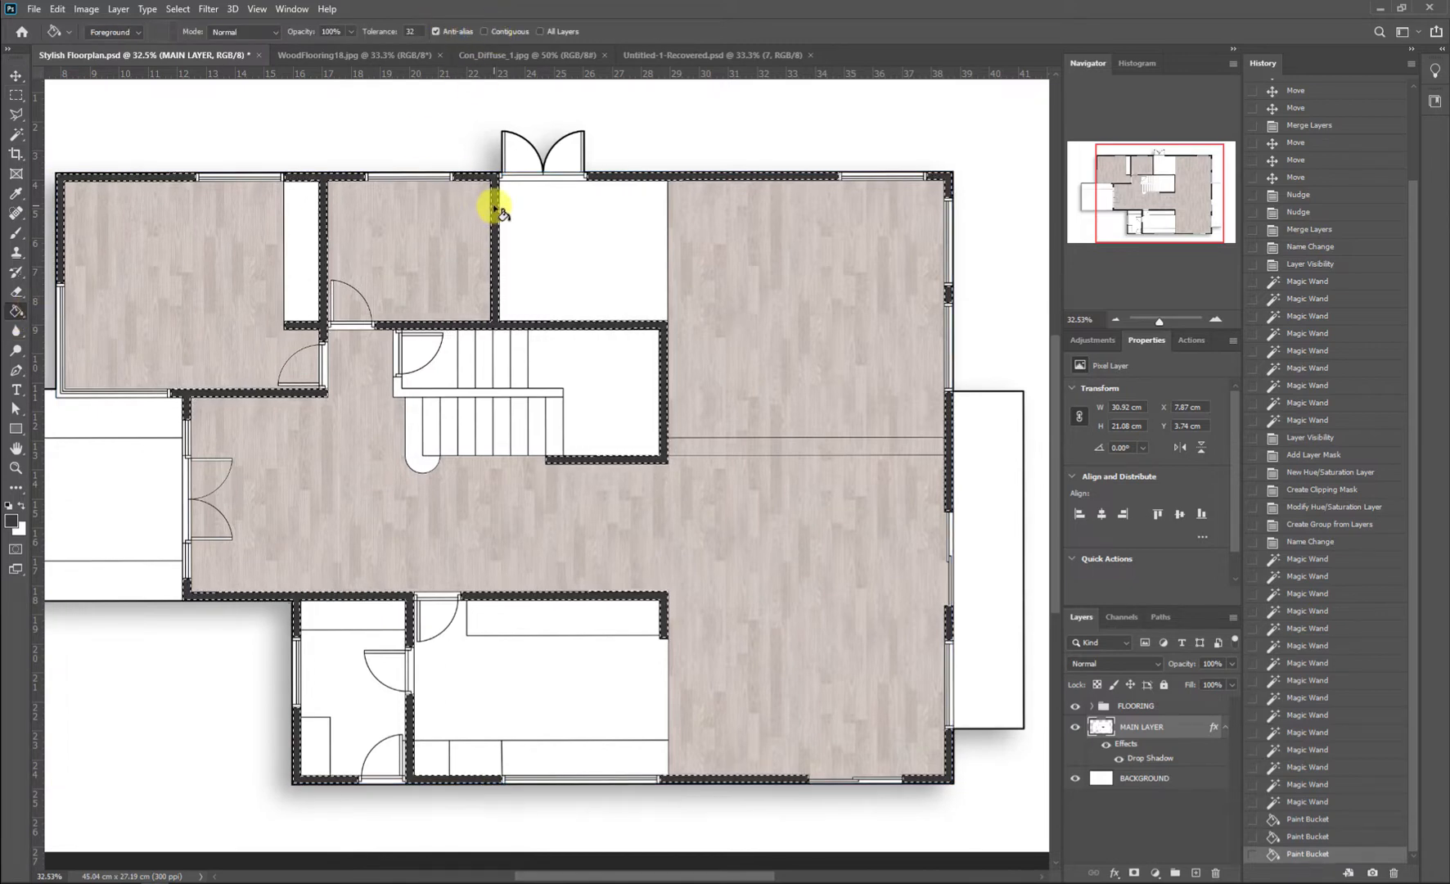
Step: Set the foreground color to #5f5f5f, refill the selected walls with it, and deselect them
left_click(11, 519)
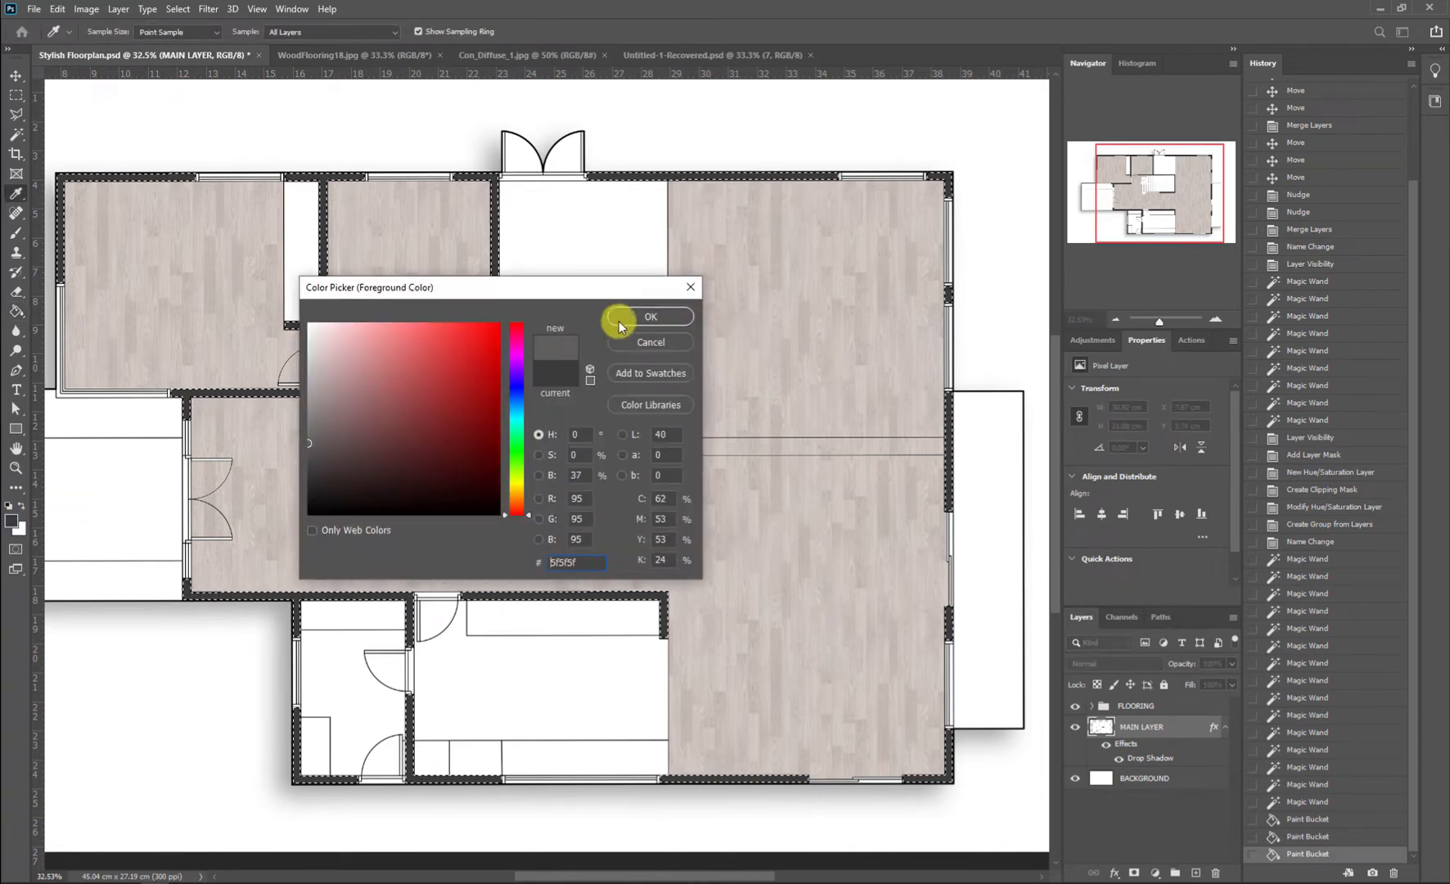
left_click(632, 316)
left_click(494, 208)
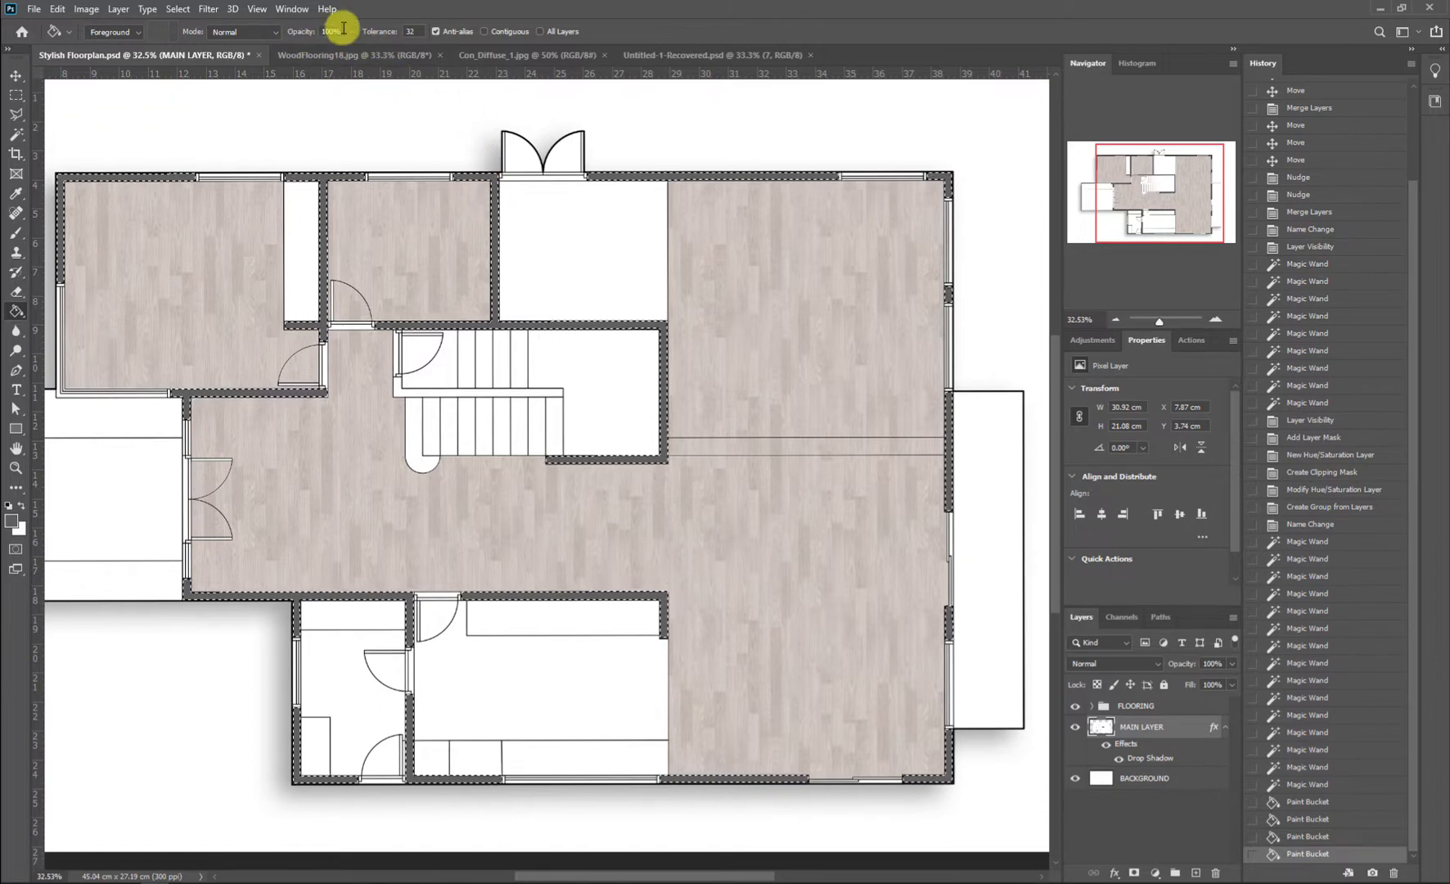
left_click(25, 81)
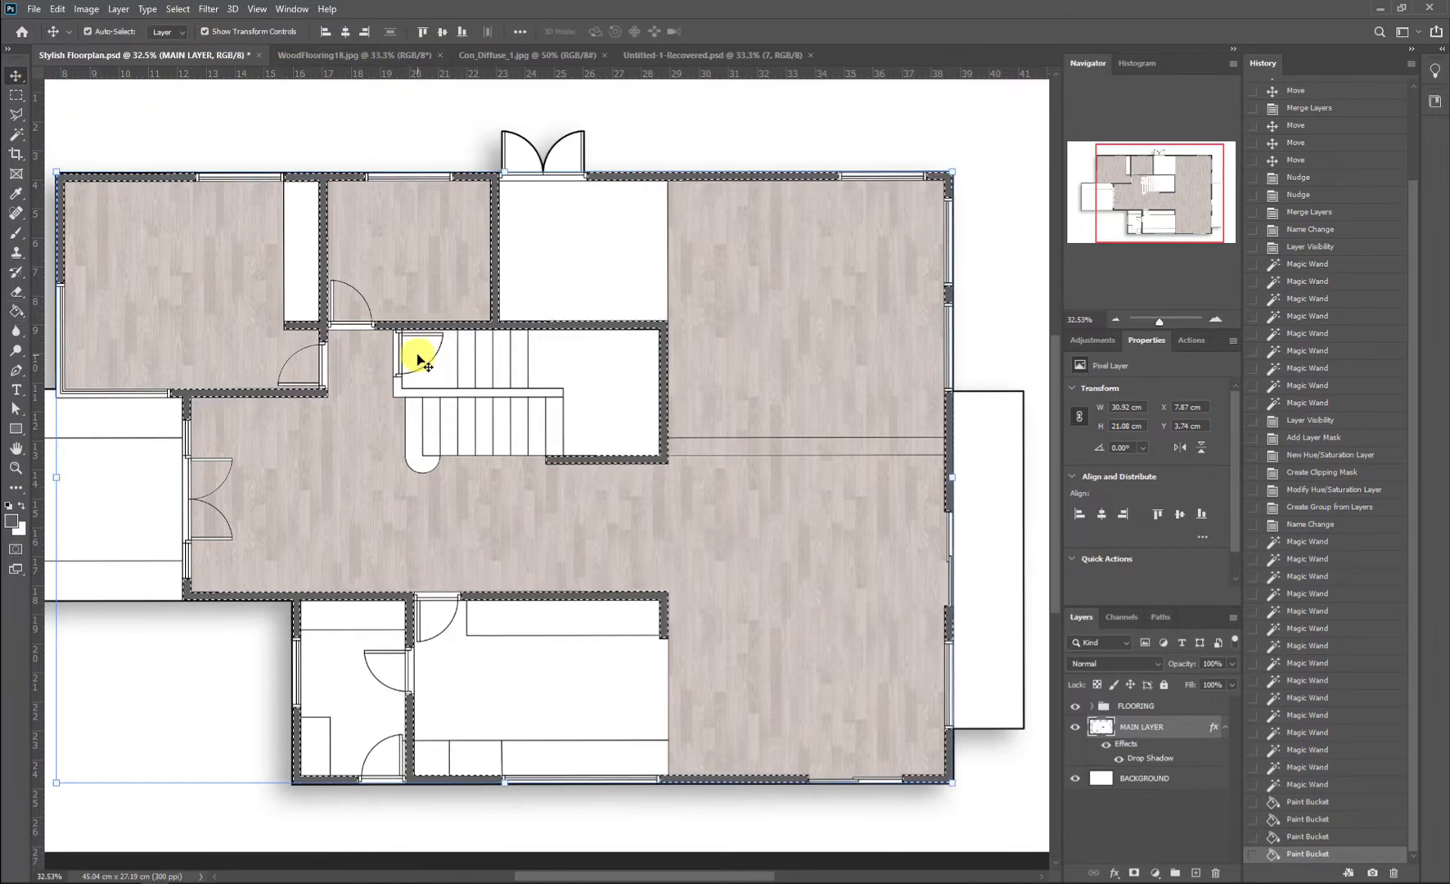
key("ctrl+d")
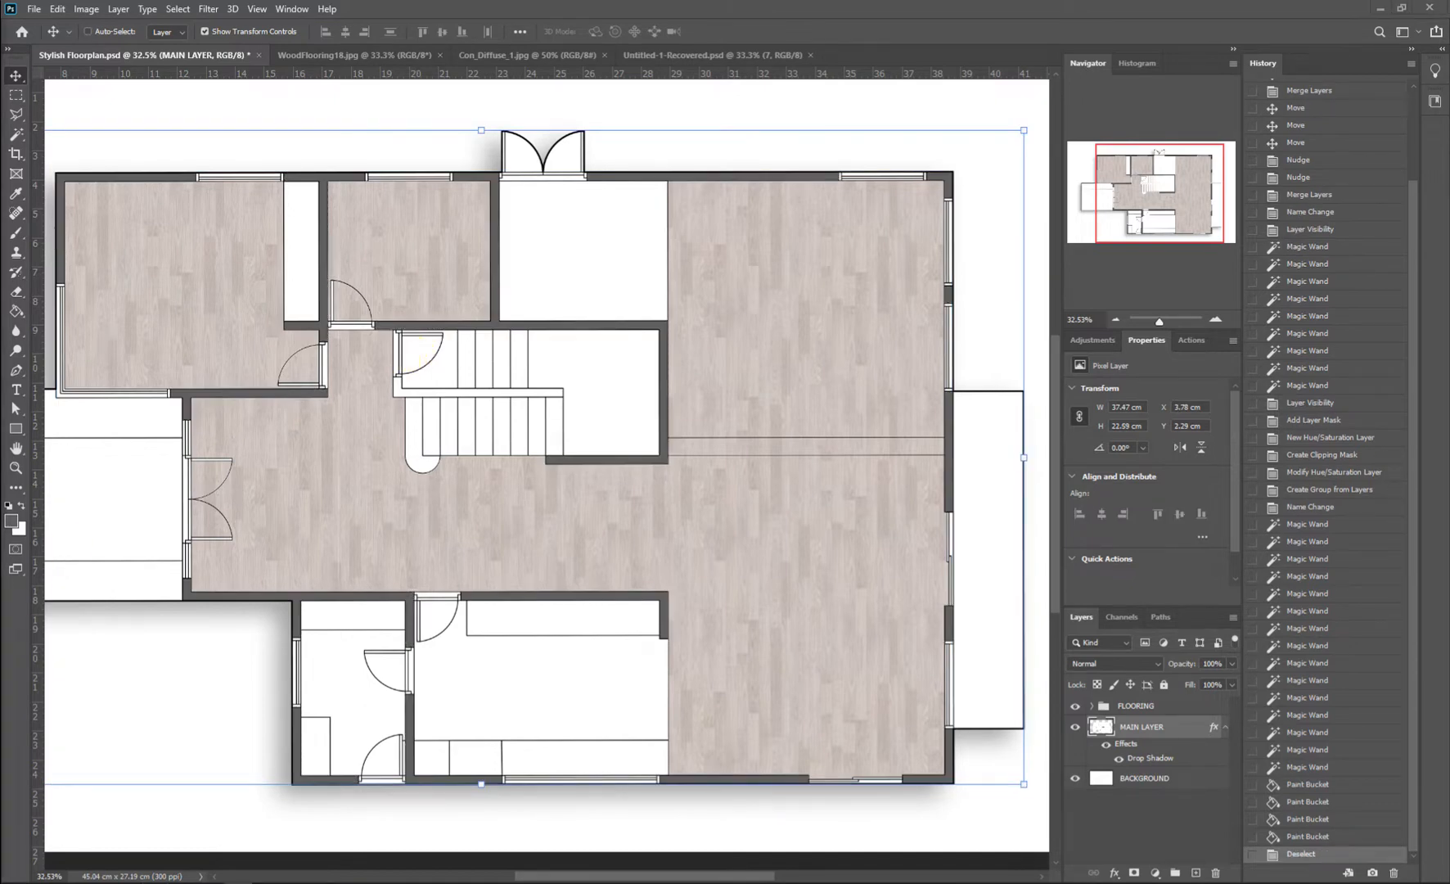
Step: Bring the Con_Diffuse_1.jpg concrete texture into the floor plan, scale it to 4.53 cm square over the upper middle room, and place a copy beside it
scroll(528, 702, "down", 2)
scroll(868, 586, "down", 1)
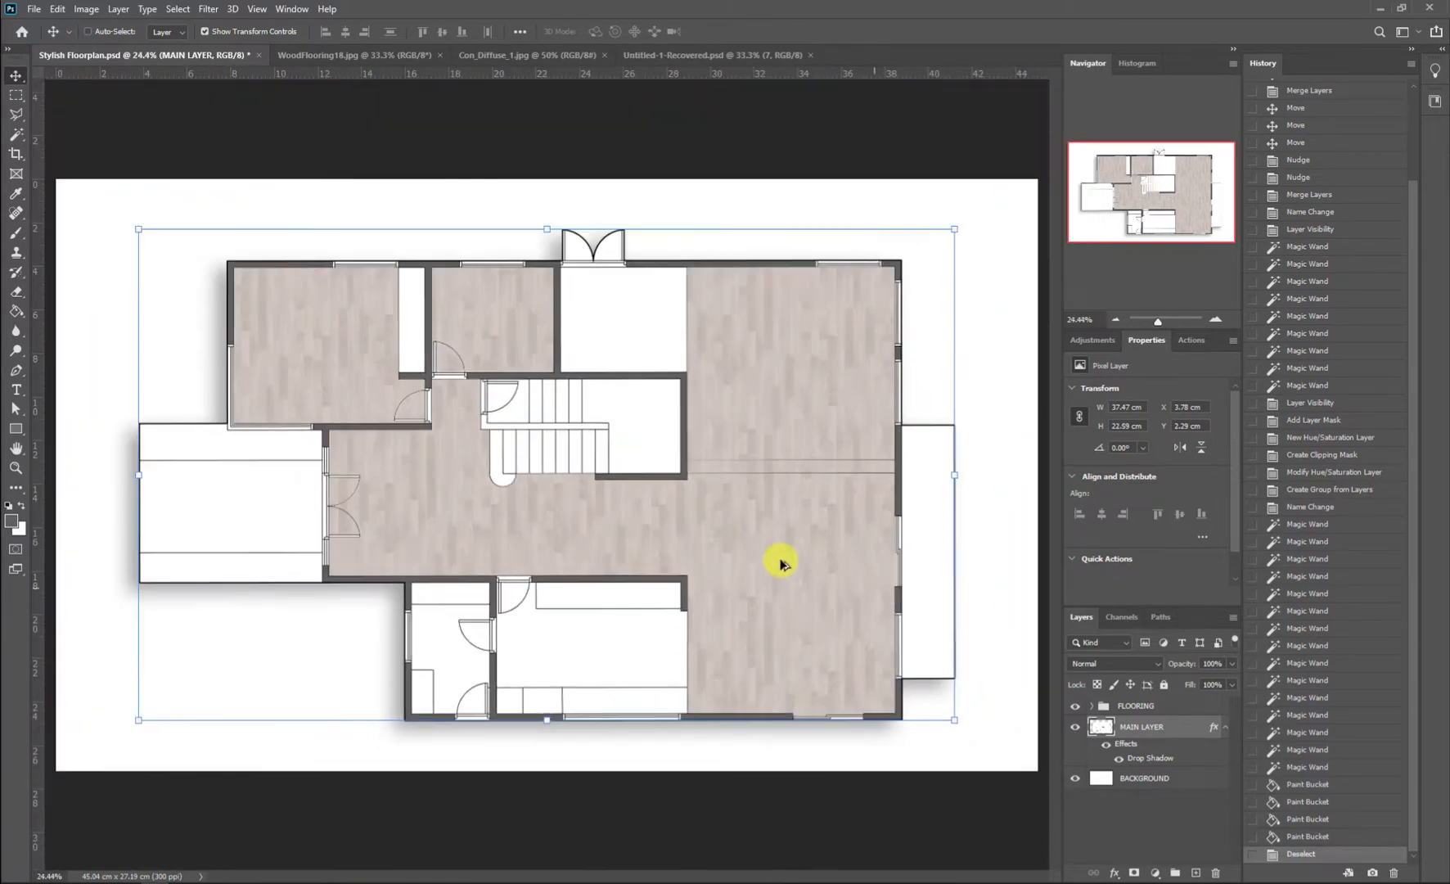
scroll(288, 421, "up", 1)
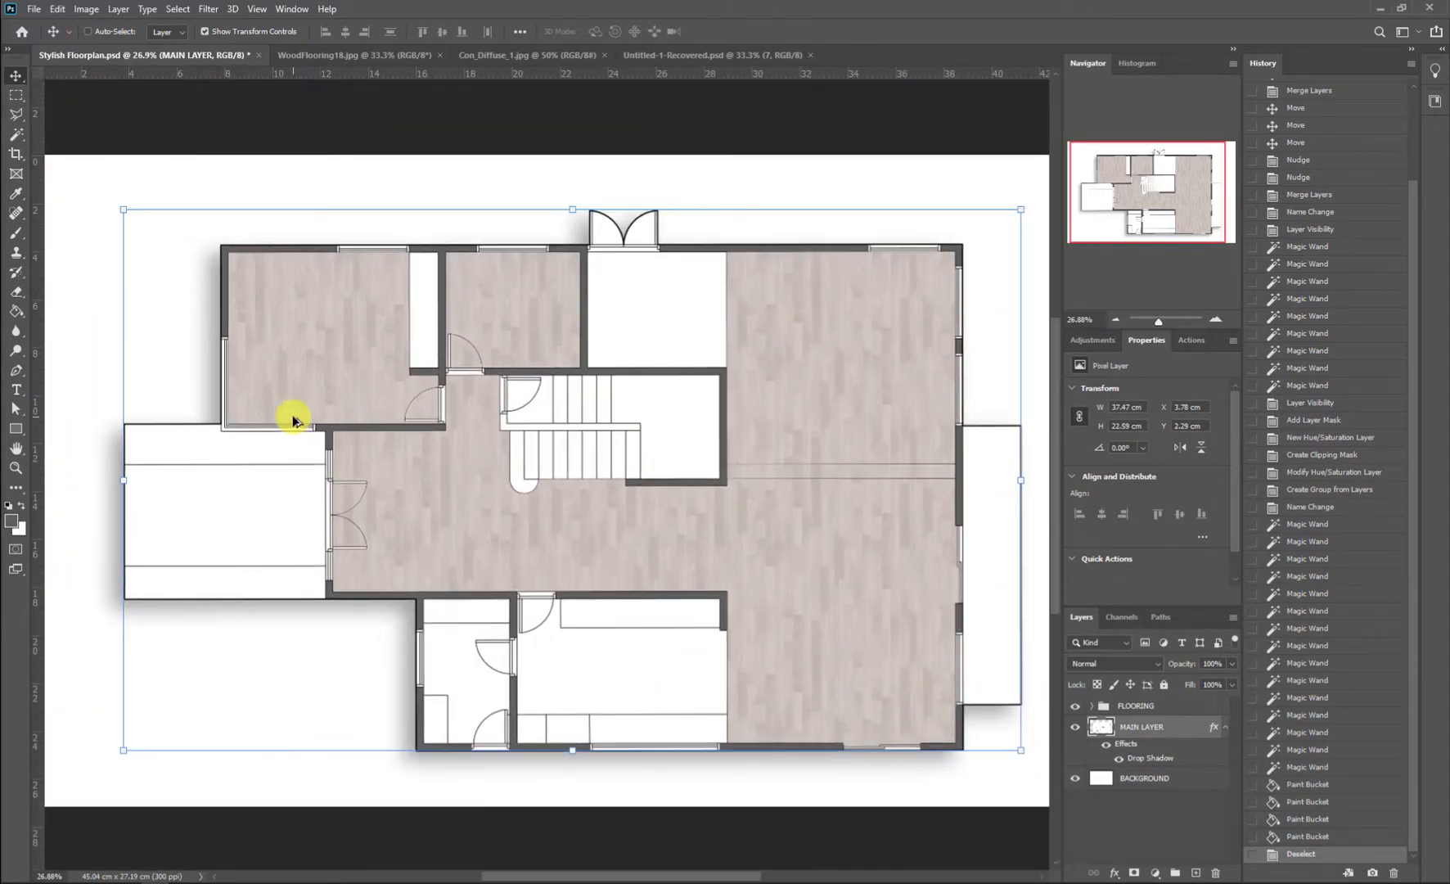
left_click(536, 54)
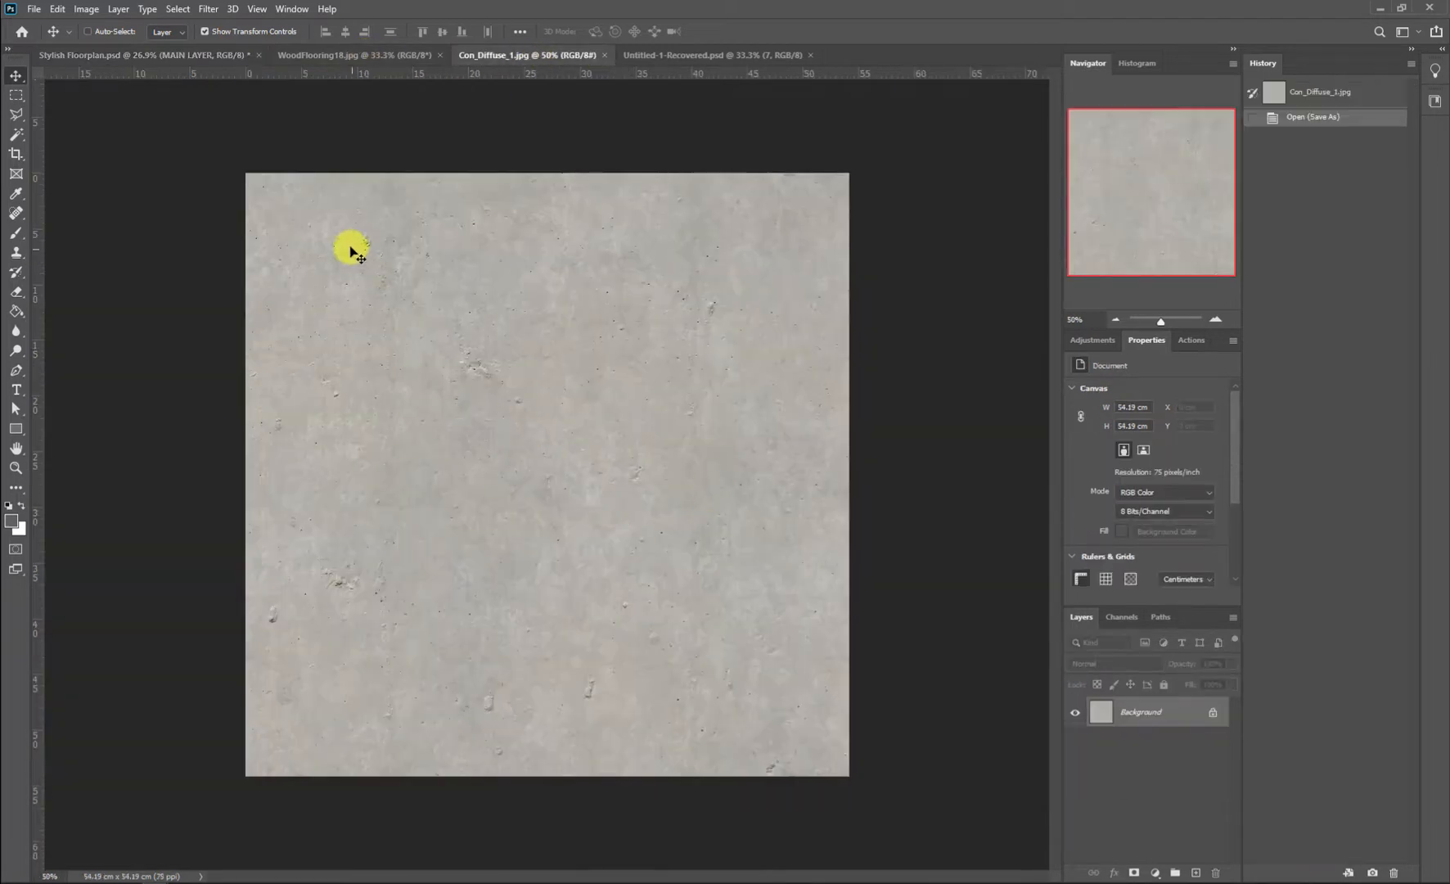
left_click_drag(118, 57, 616, 528)
left_click_drag(773, 676, 719, 292)
key("Return")
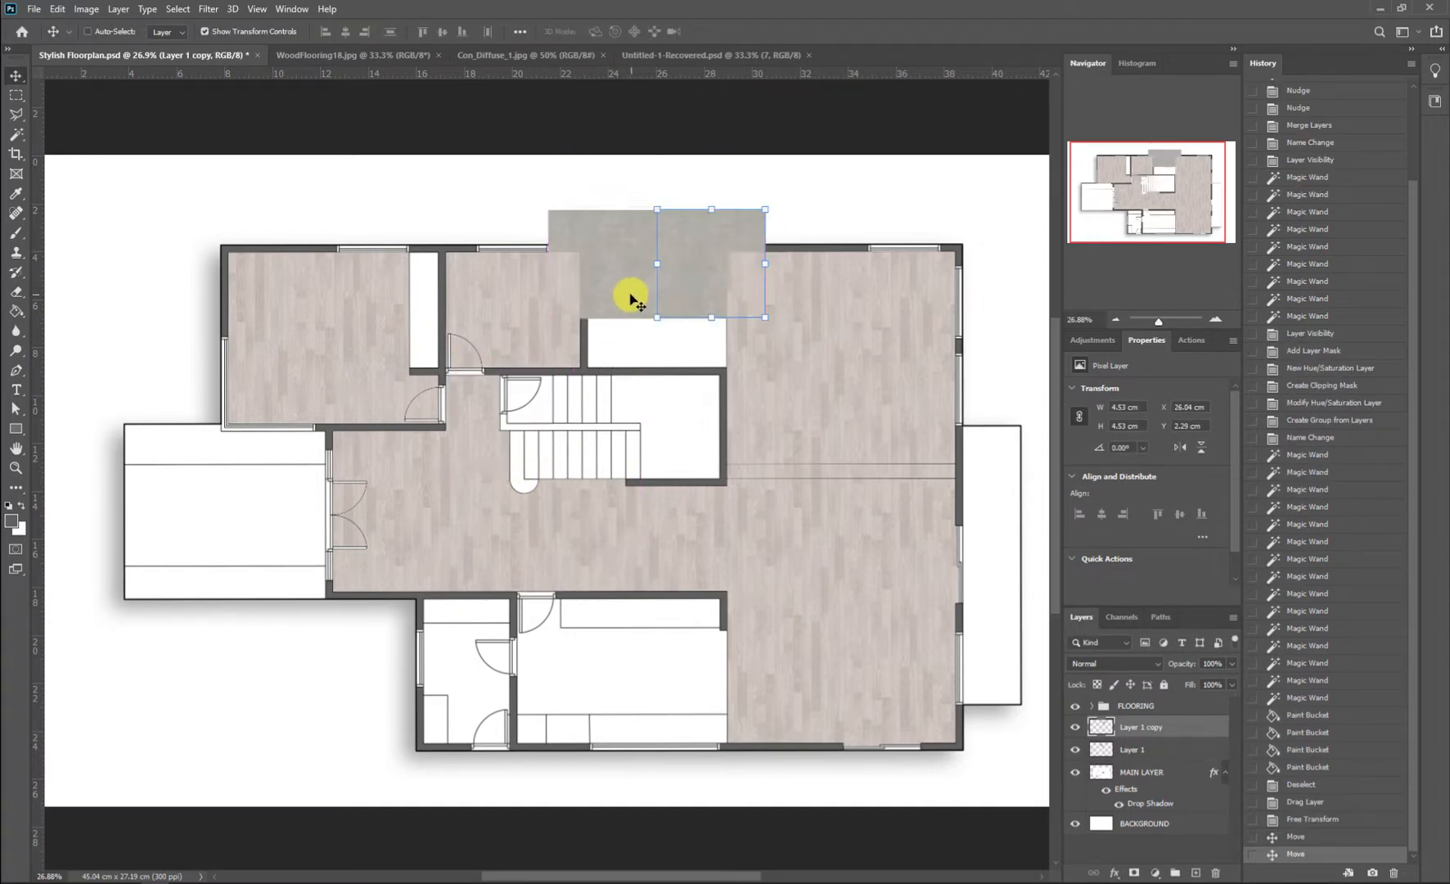
Step: Nudge the copied concrete tile left against the first, and duplicate the pair directly below to form a two-by-two block
left_click(1157, 752, "shift")
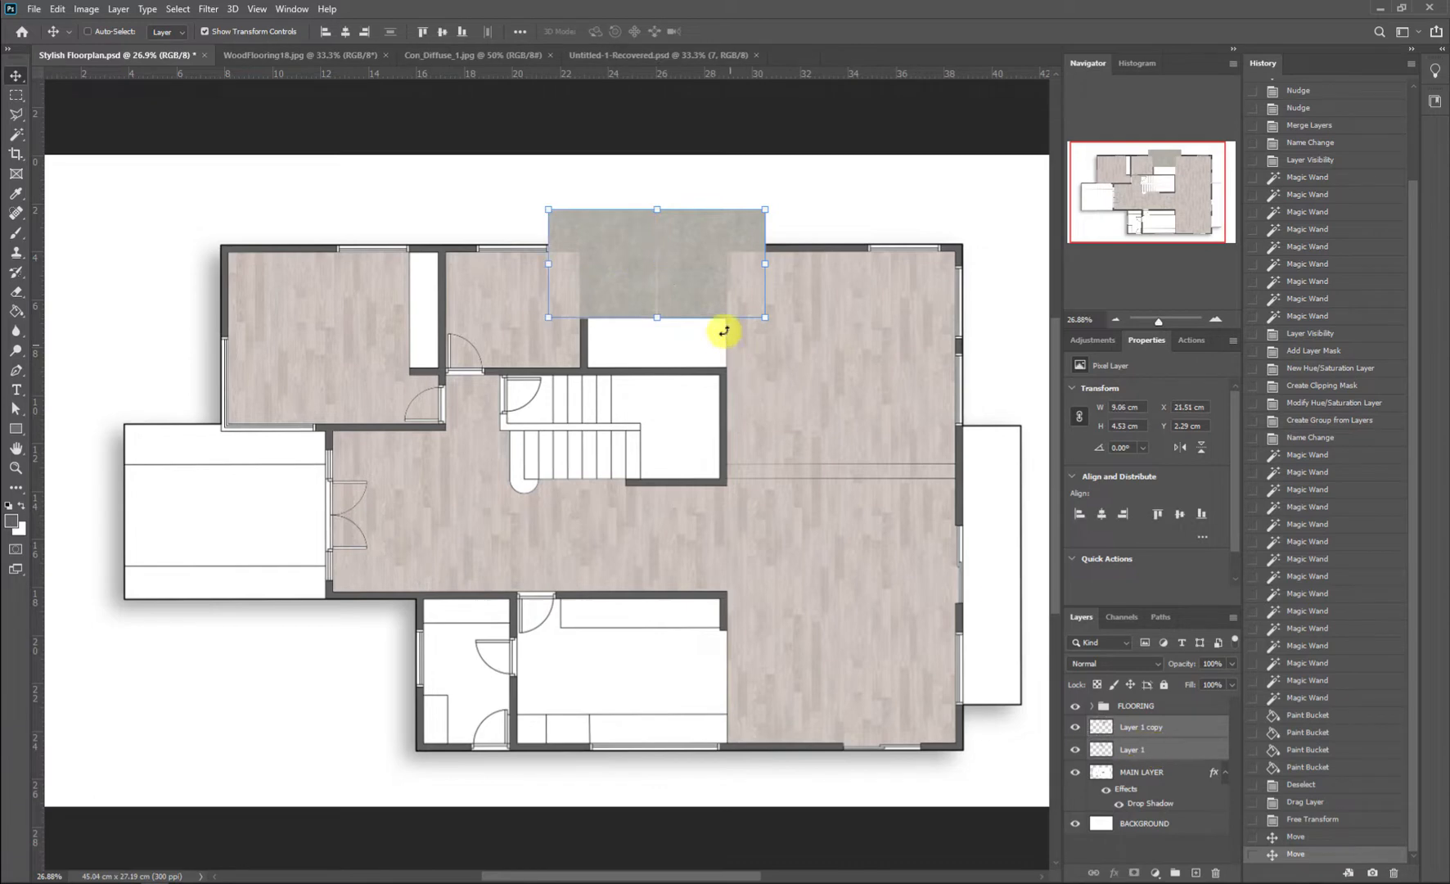
left_click(1177, 727)
key("Left")
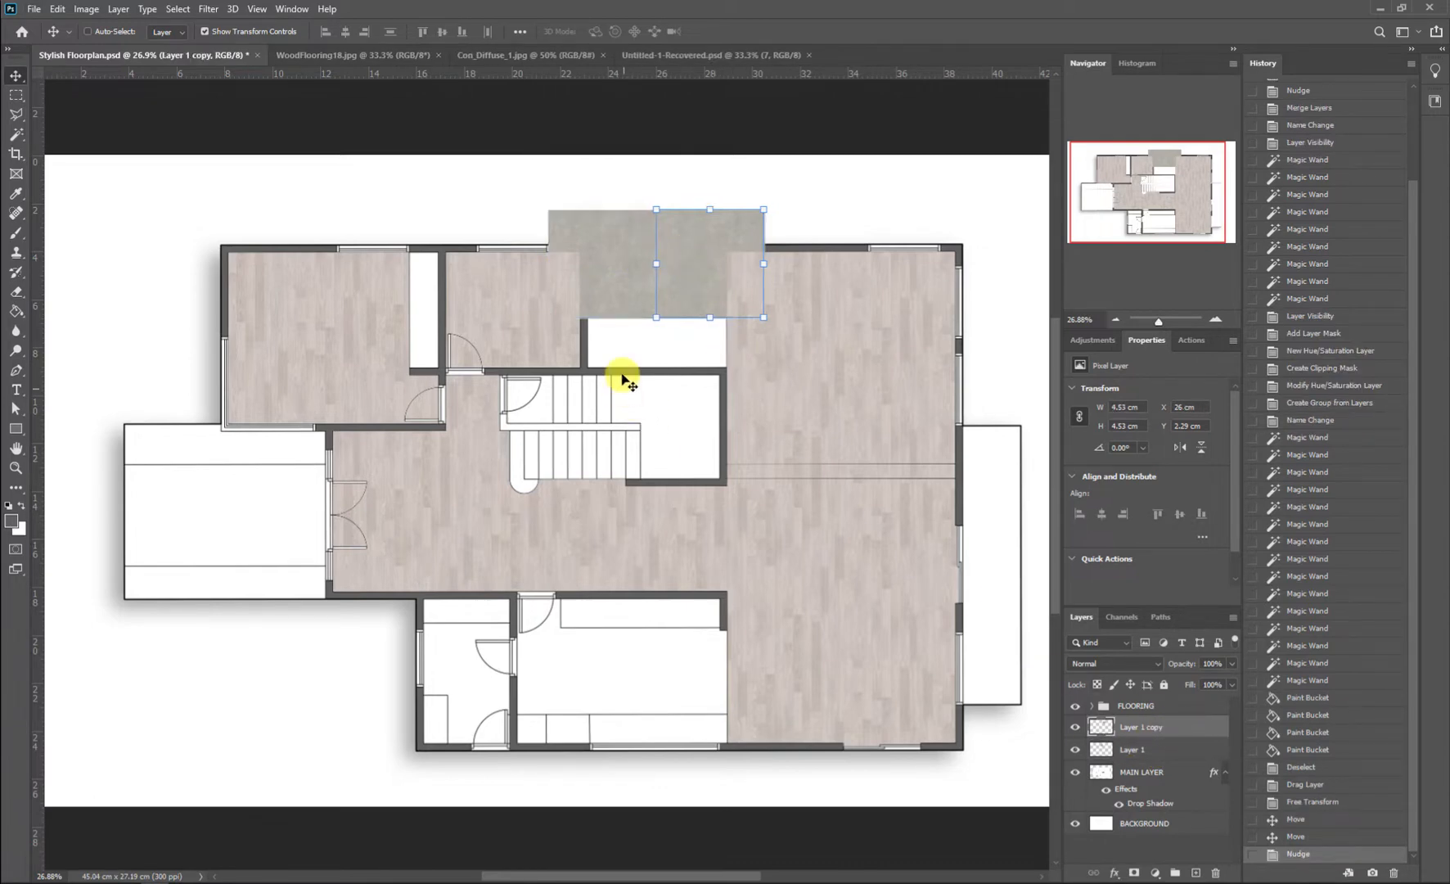
left_click(639, 294, "ctrl")
left_click(1157, 728, "shift")
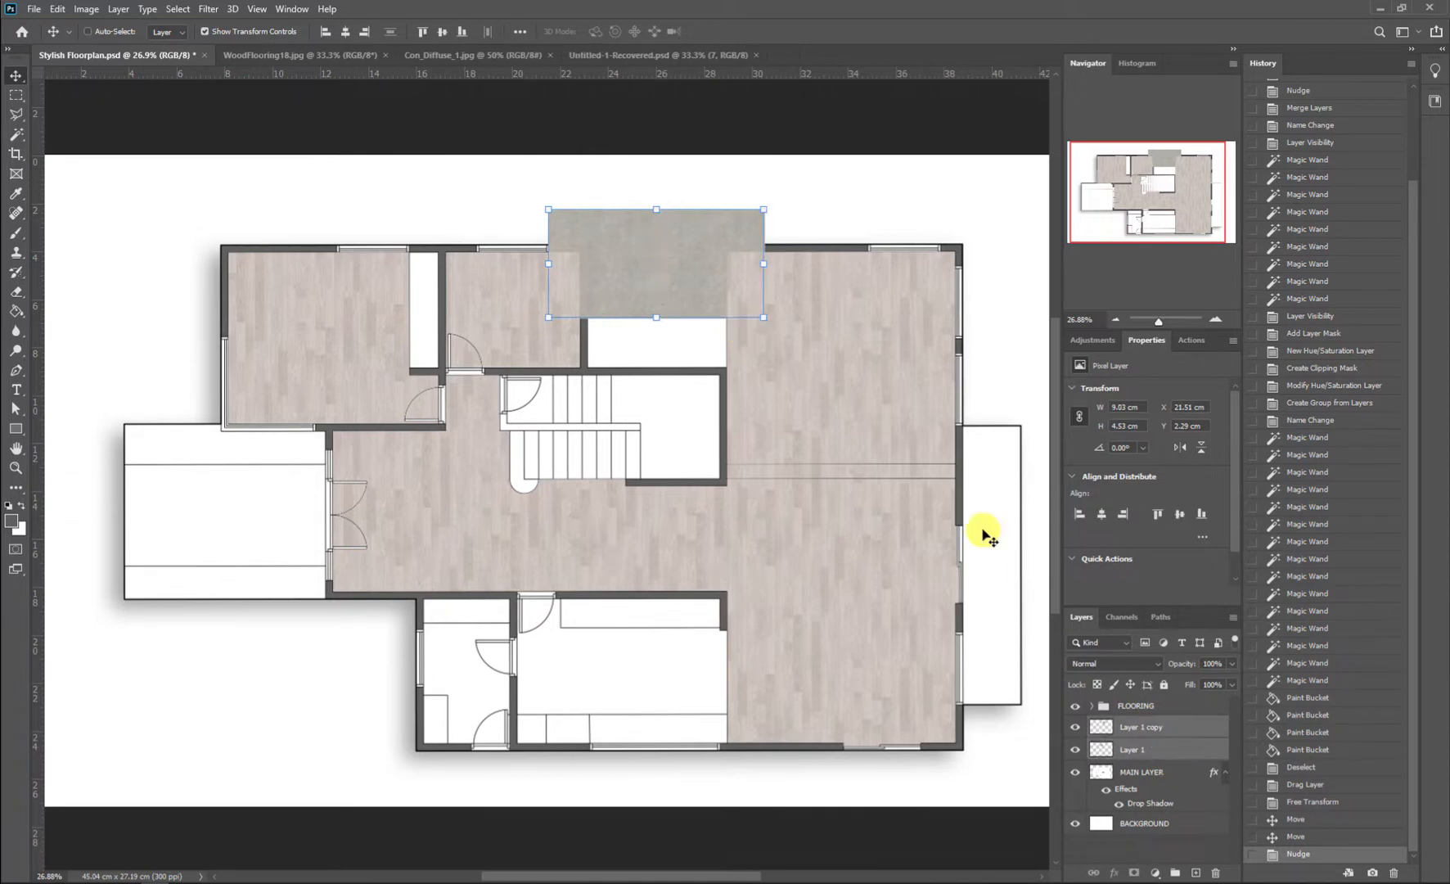
left_click_drag(670, 259, 688, 368)
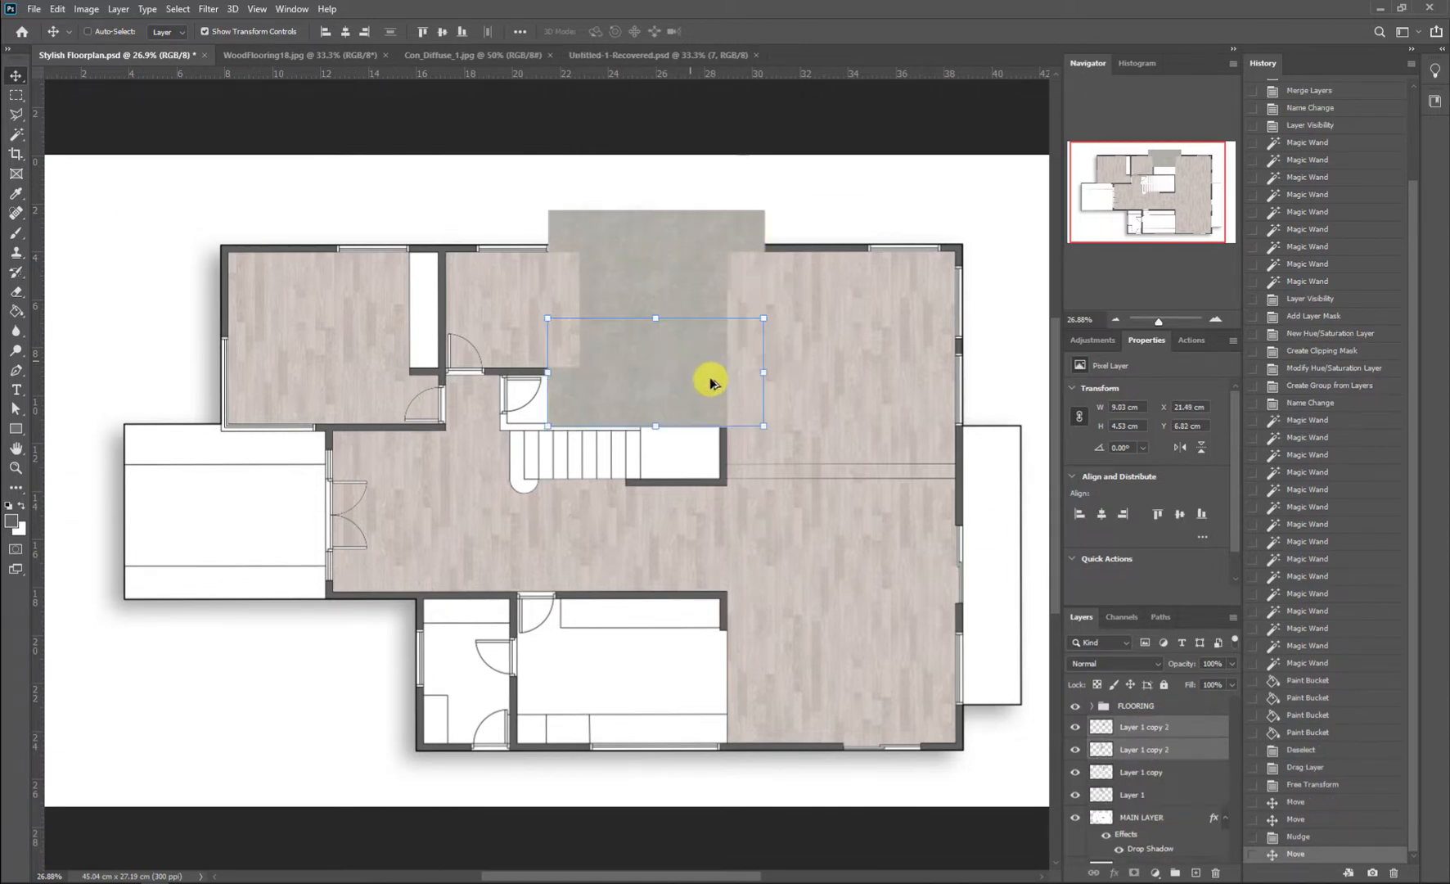
key("Left")
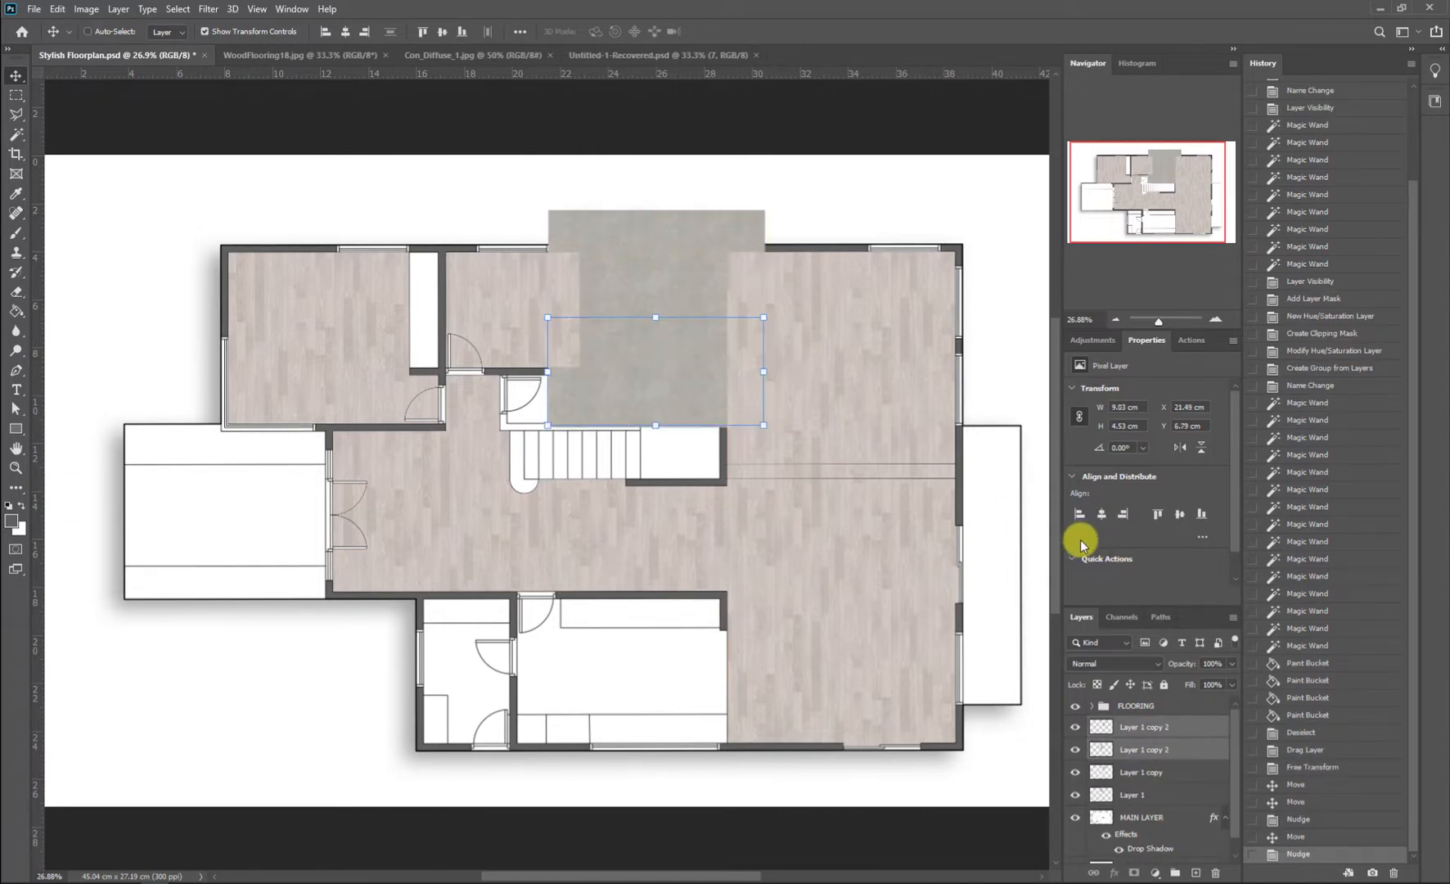
Step: Merge the four concrete tile layers into a single layer
left_click(1173, 795)
left_click(1167, 729, "shift")
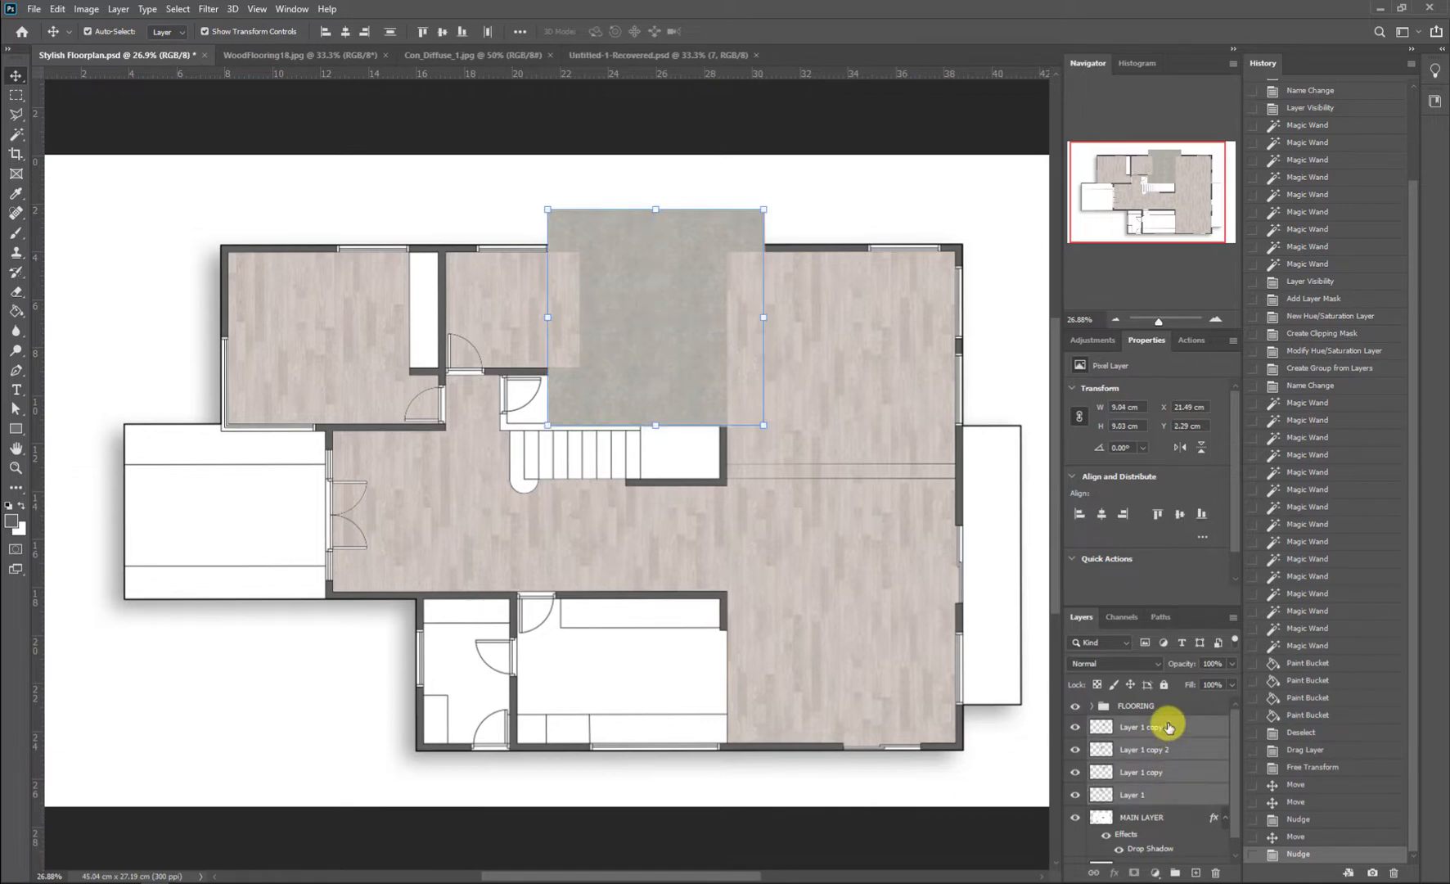
right_click(1176, 724)
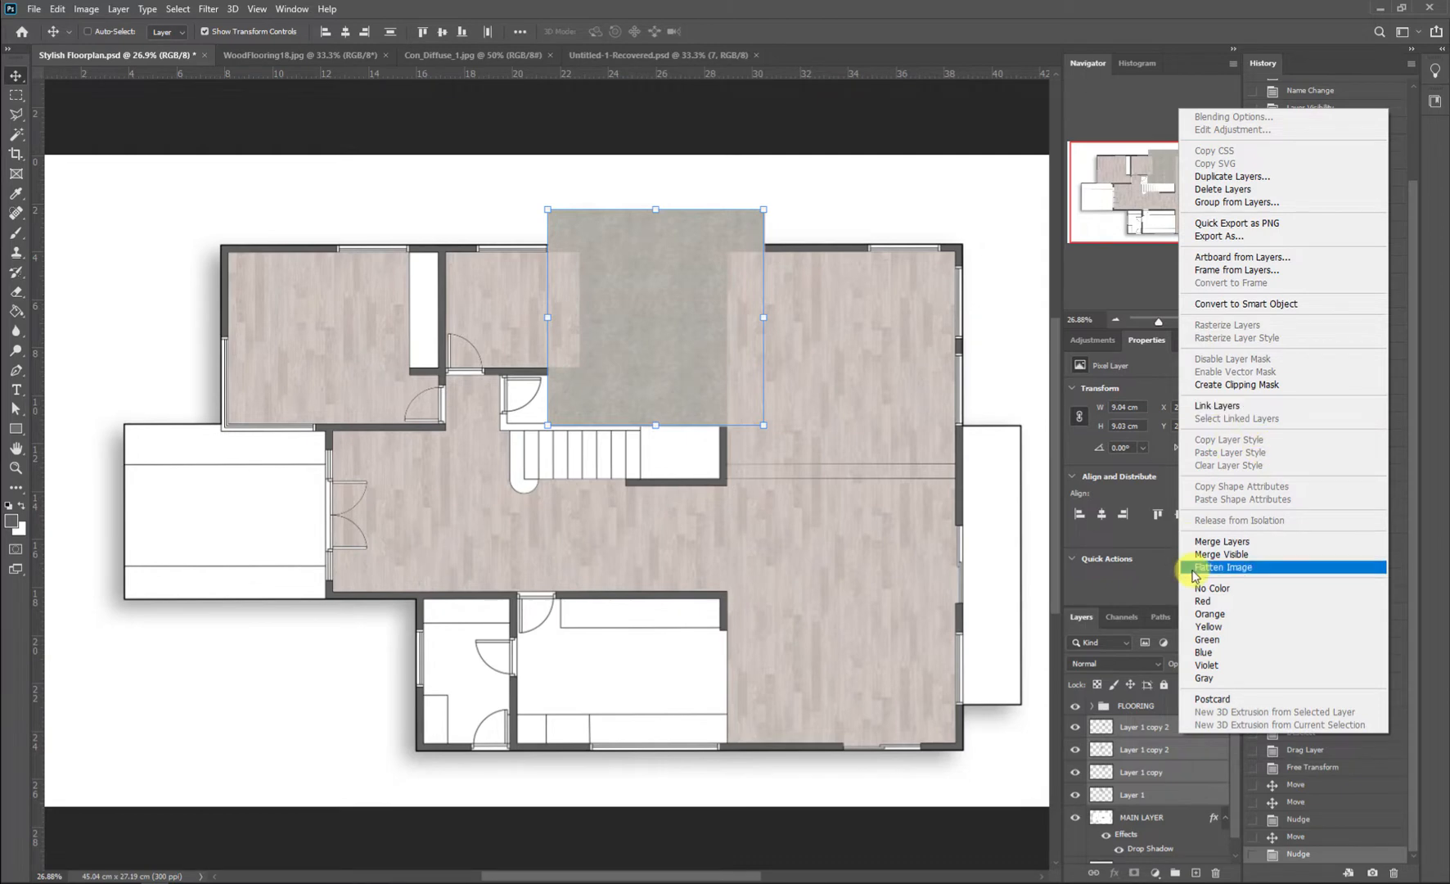
left_click(1240, 537)
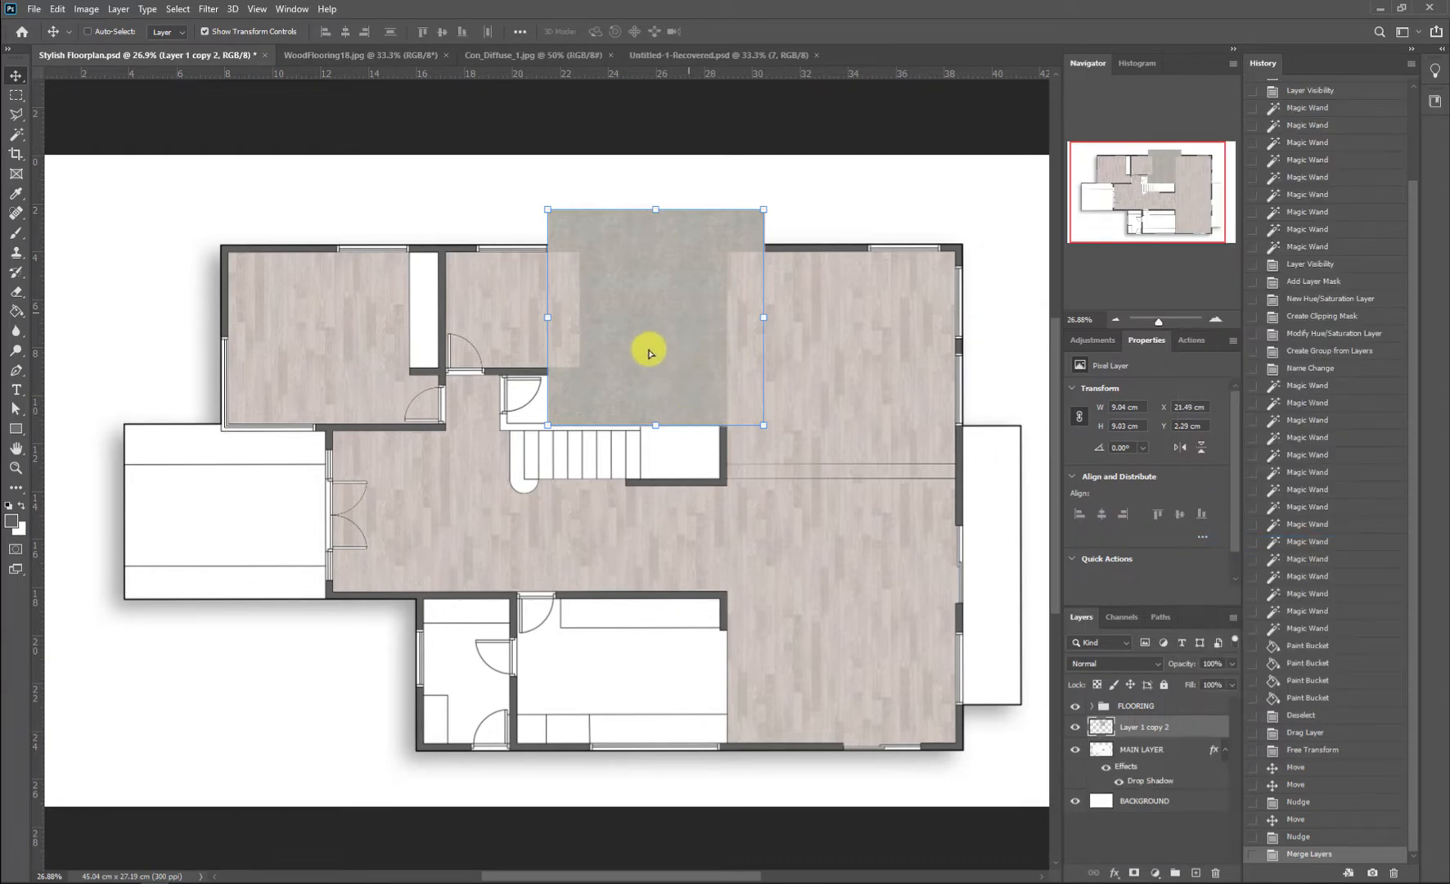
Step: Place copies of the concrete block over the left entrance area and down the right terrace, and merge all concrete layers
left_click_drag(650, 349, 981, 638)
key("Up")
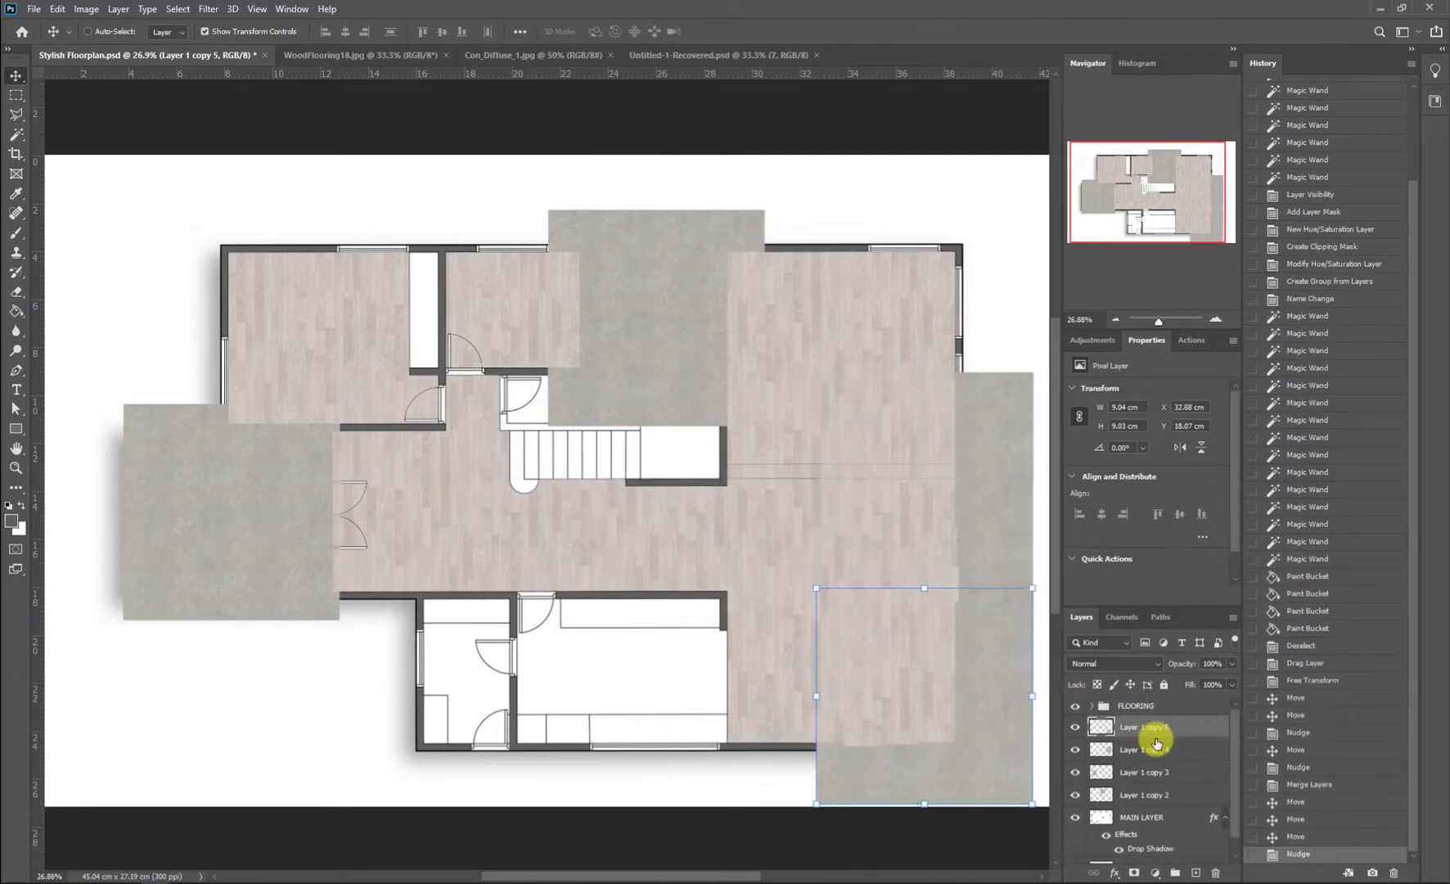
left_click(1171, 792, "shift")
right_click(1171, 791)
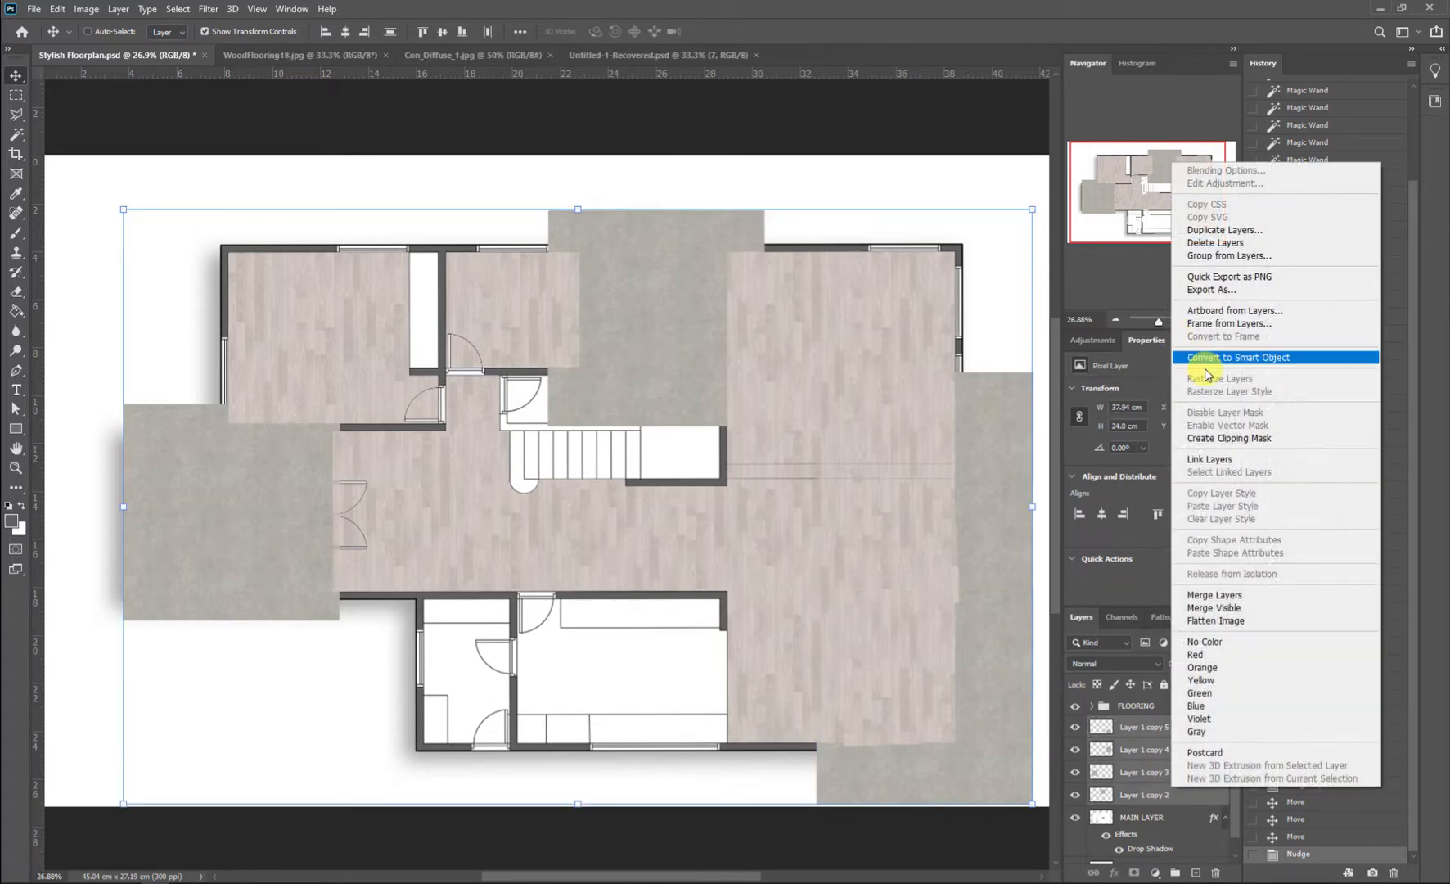
left_click(1204, 596)
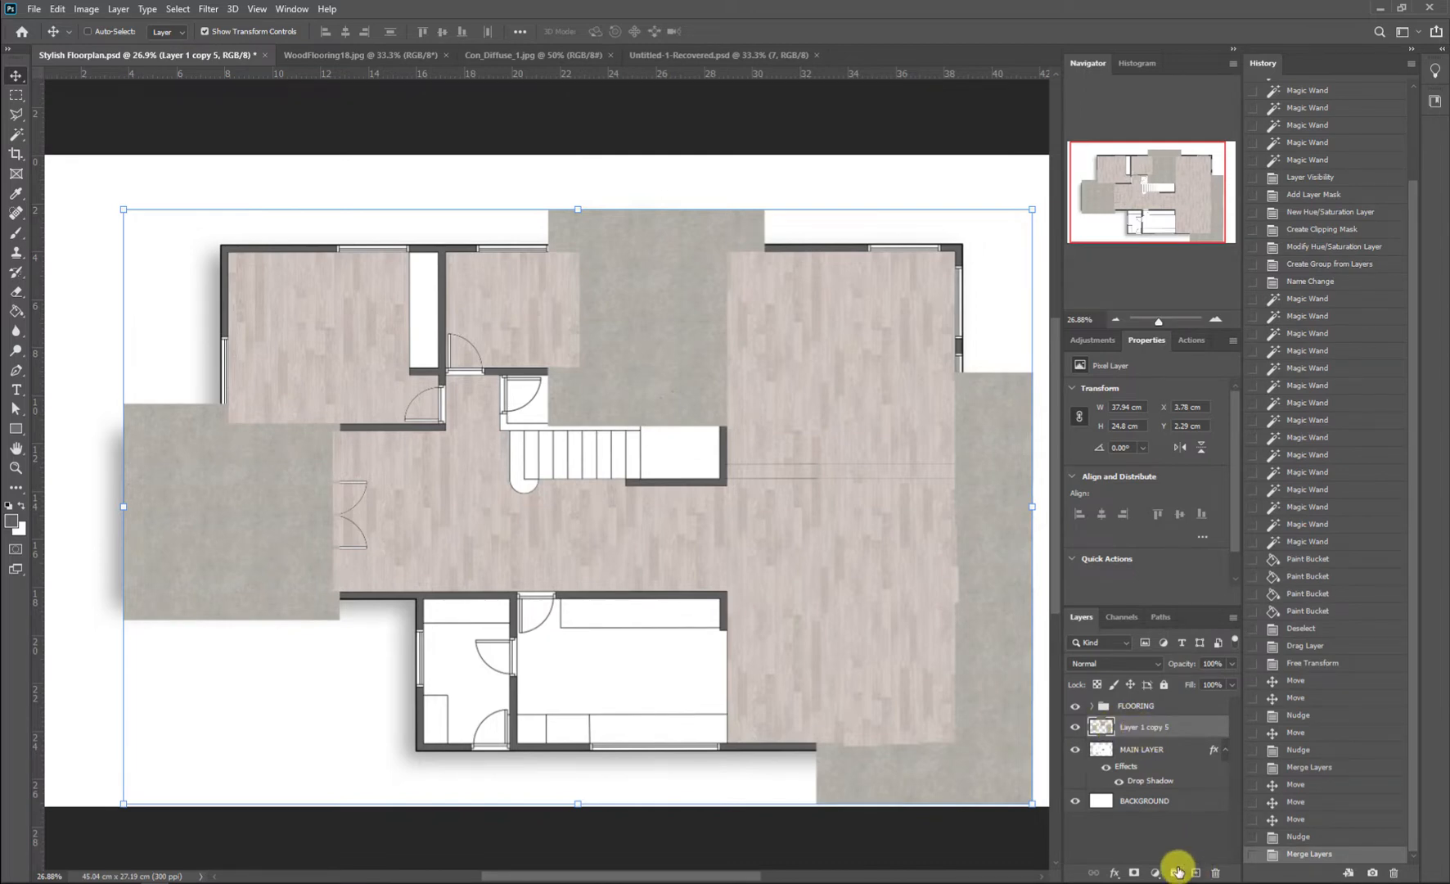
Step: Create a layer group named CONCRETE and move the merged concrete layer into it
left_click(1177, 871)
left_click_drag(1143, 746, 1138, 735)
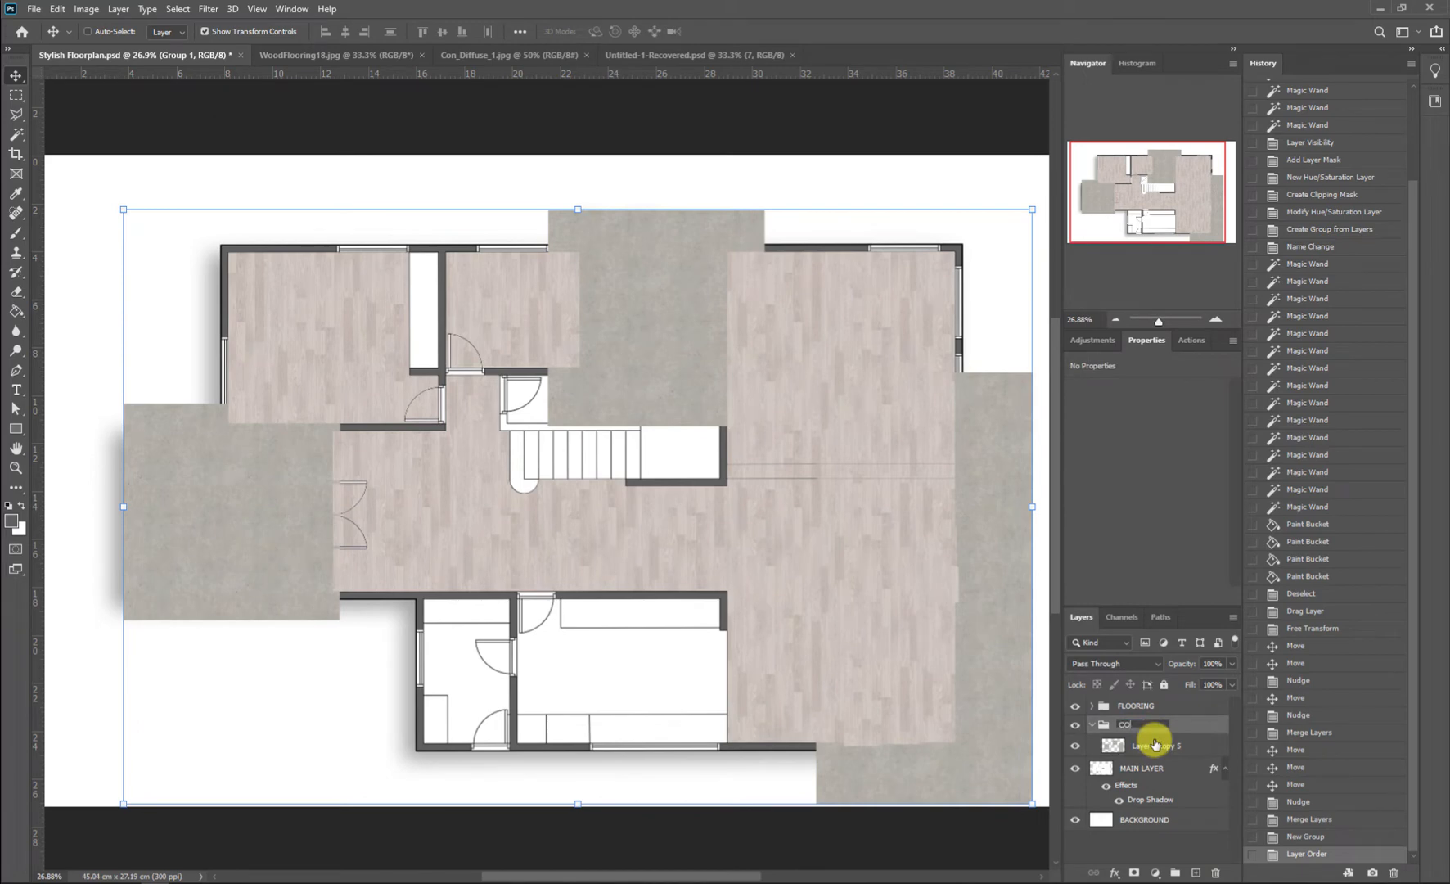
key("Return")
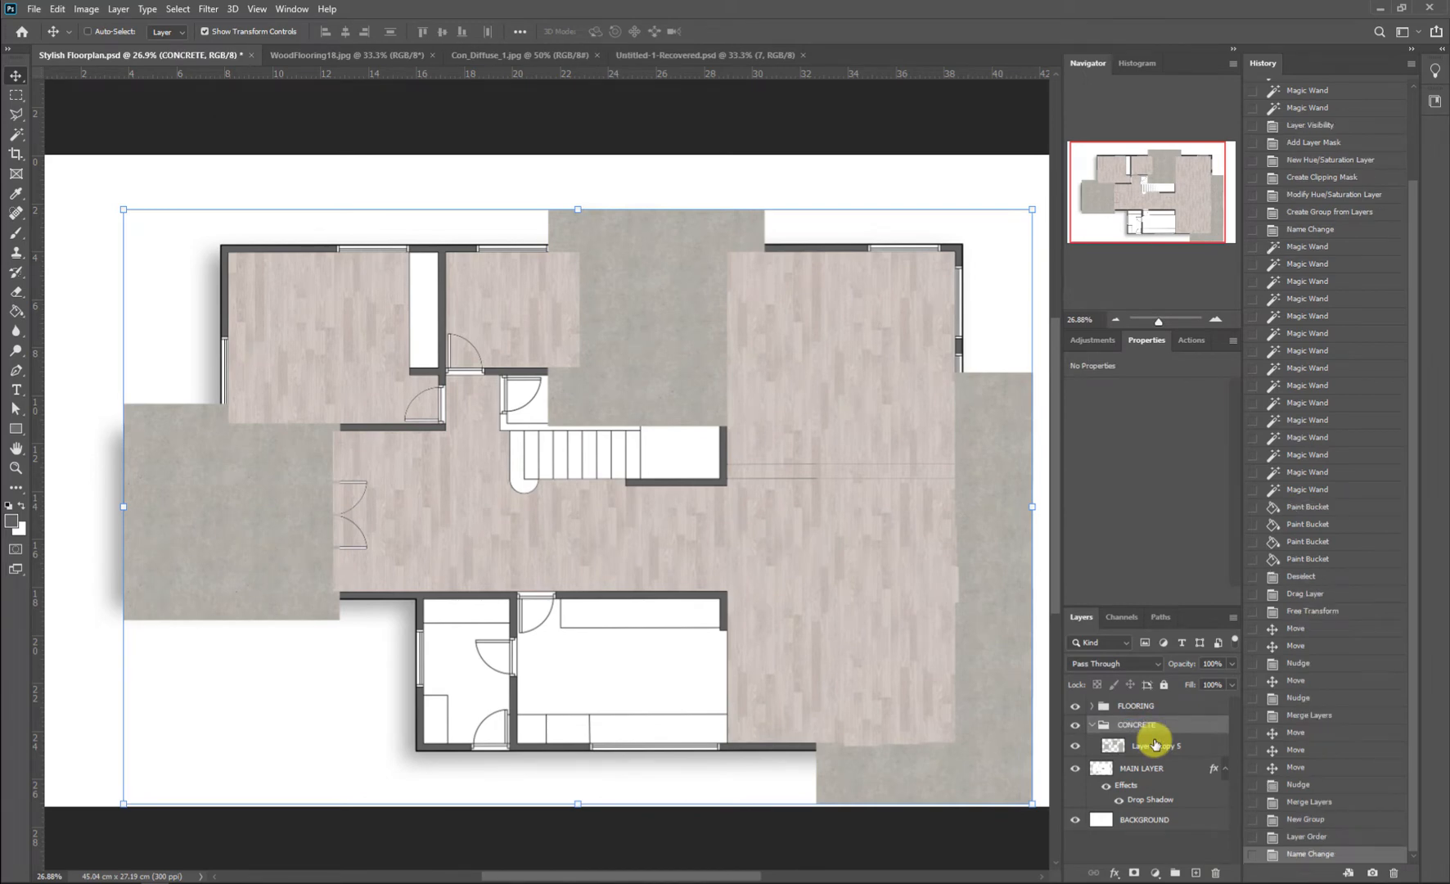
Step: Hide the CONCRETE group and, on MAIN LAYER, Magic Wand select the upper middle room, the right terrace and the central entrance path
left_click_drag(1075, 706, 1075, 725)
left_click(1075, 706)
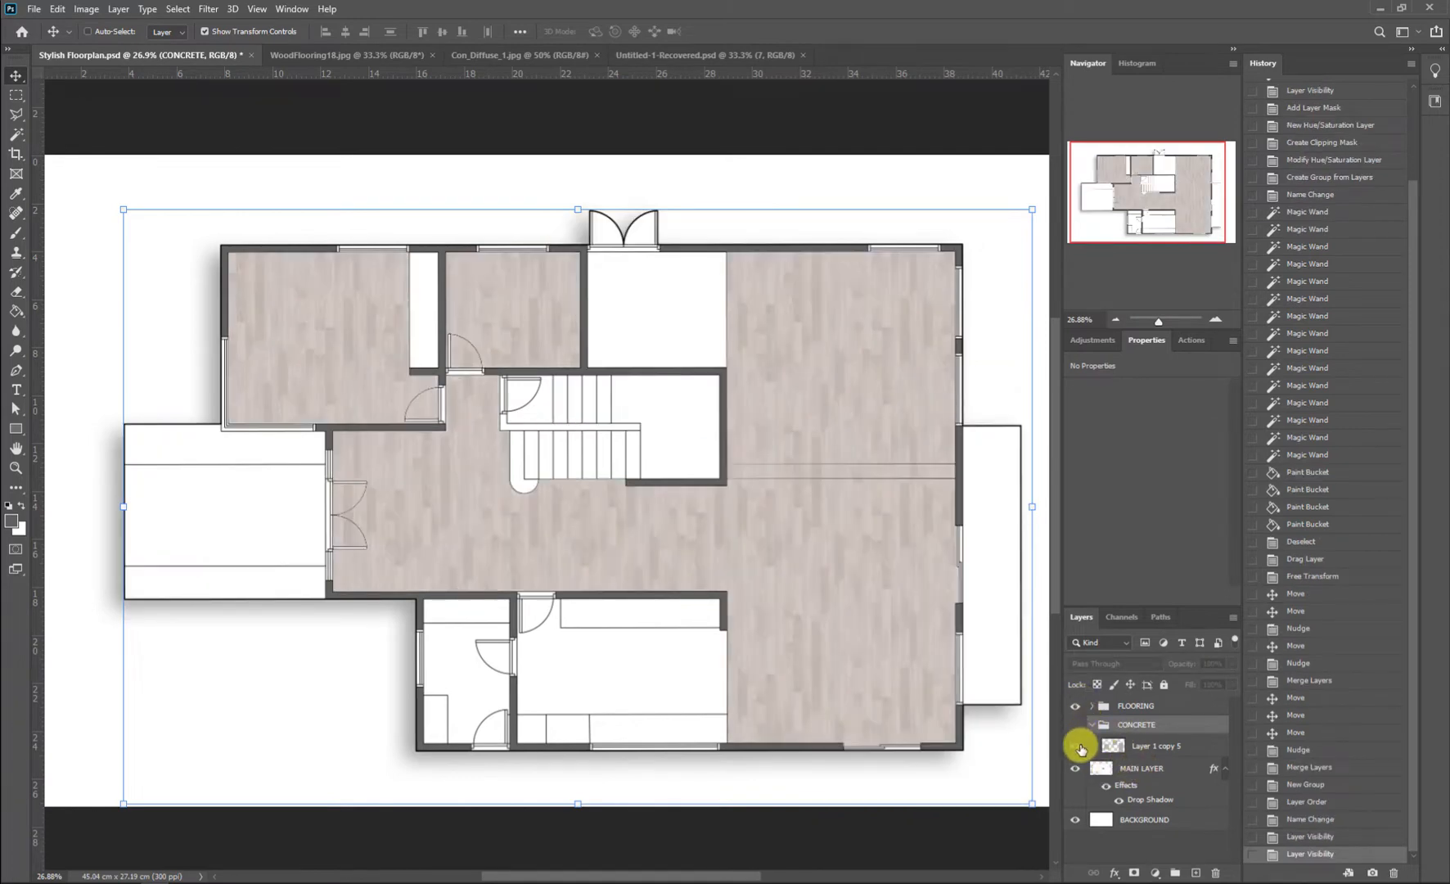
double_click(1143, 768)
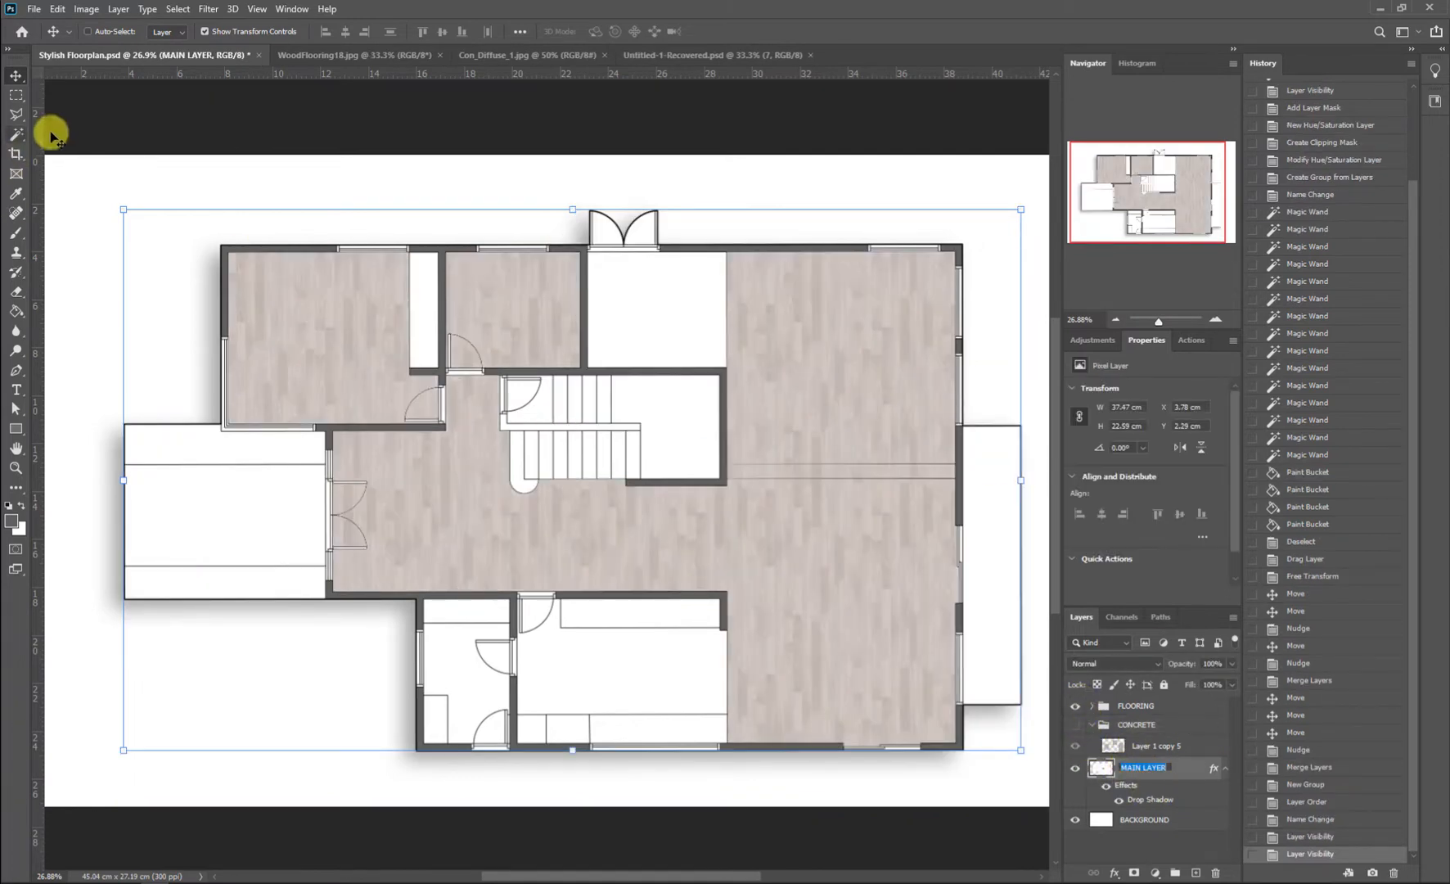
left_click(16, 132)
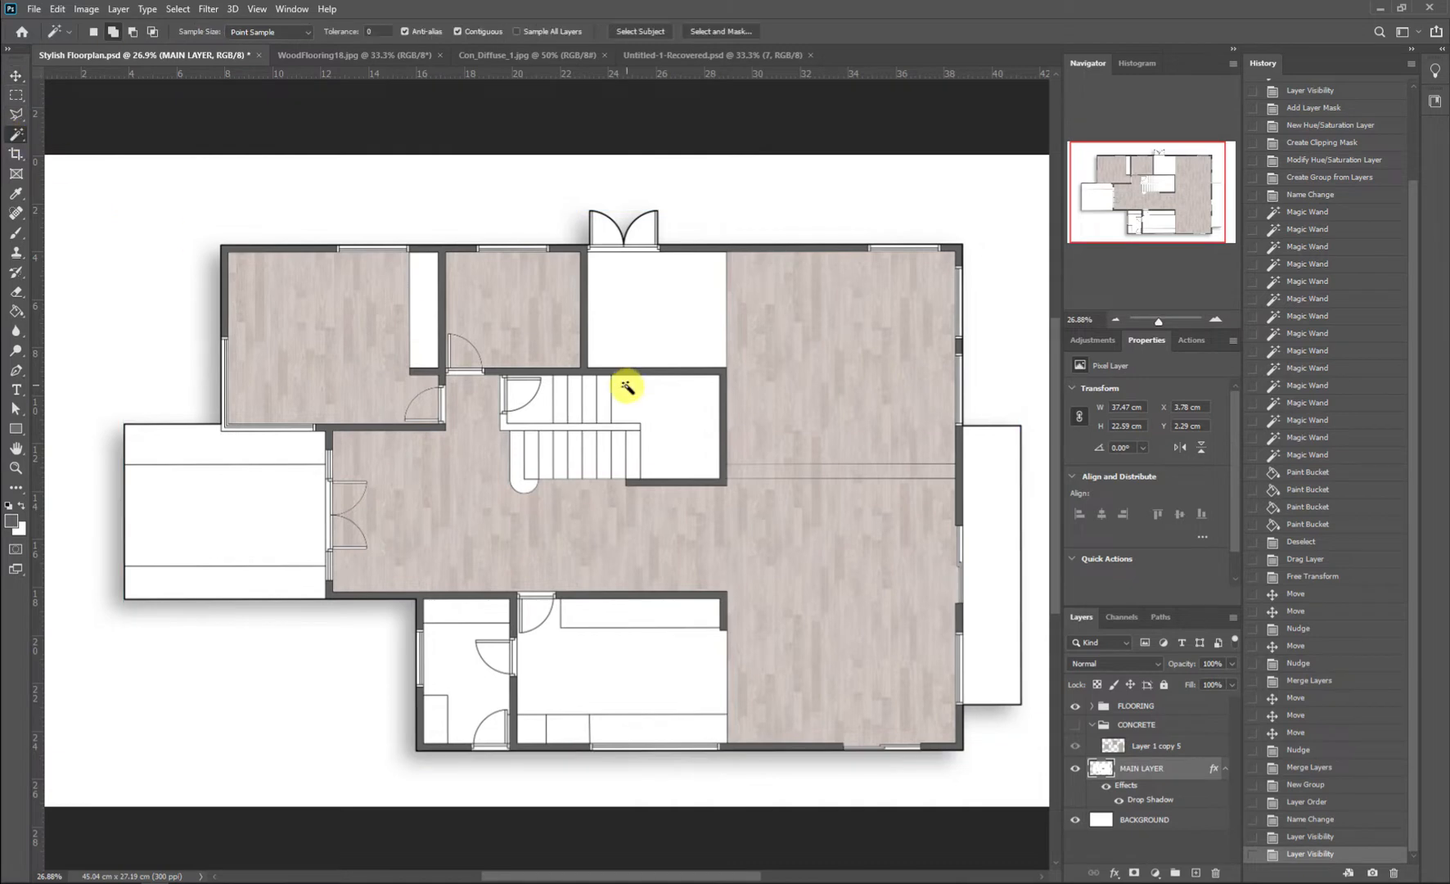
left_click(607, 326)
left_click(987, 543, "shift")
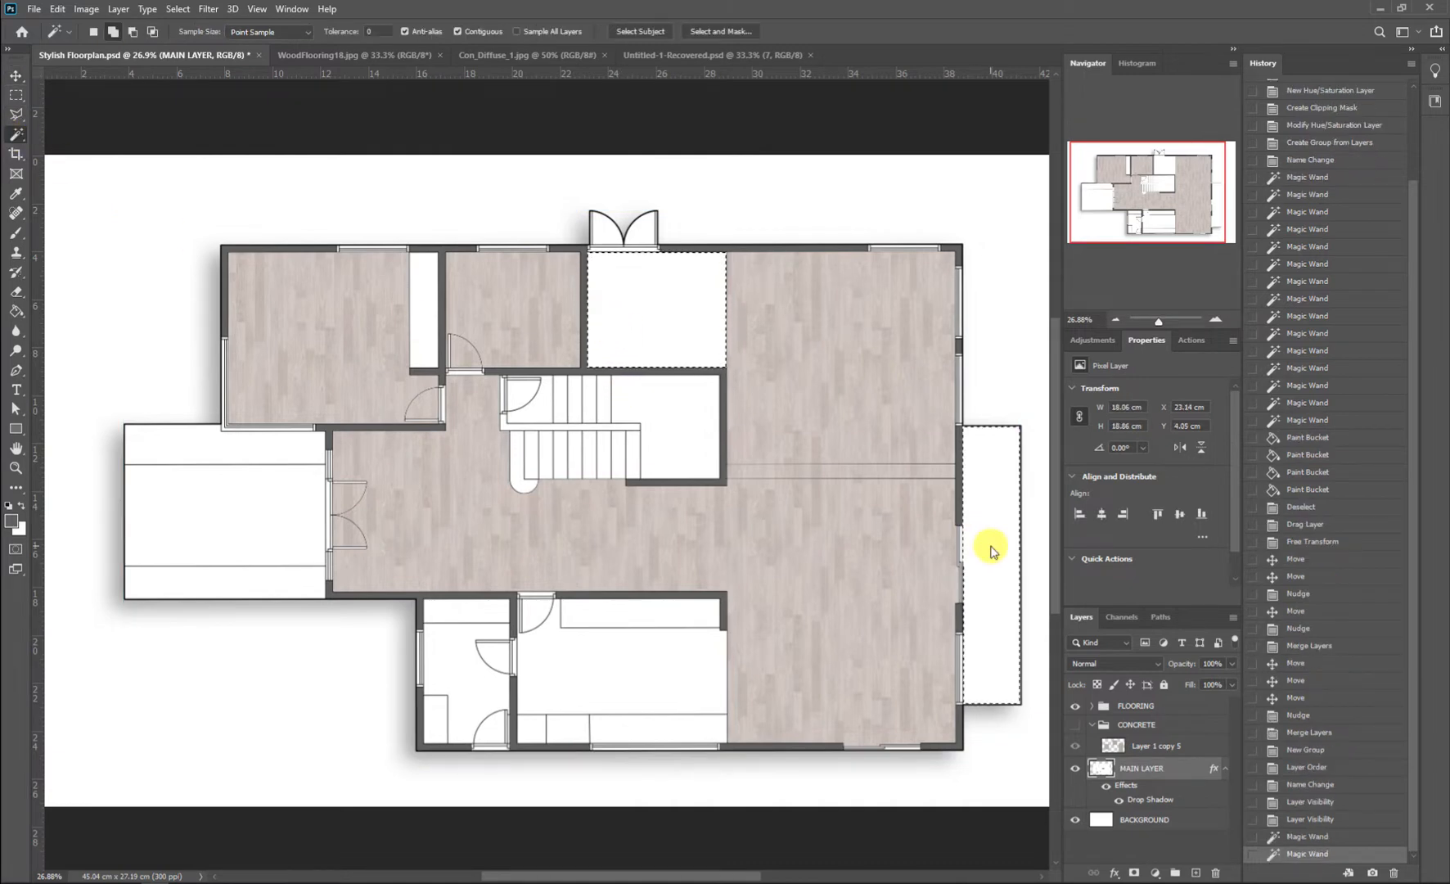
left_click(221, 536, "shift")
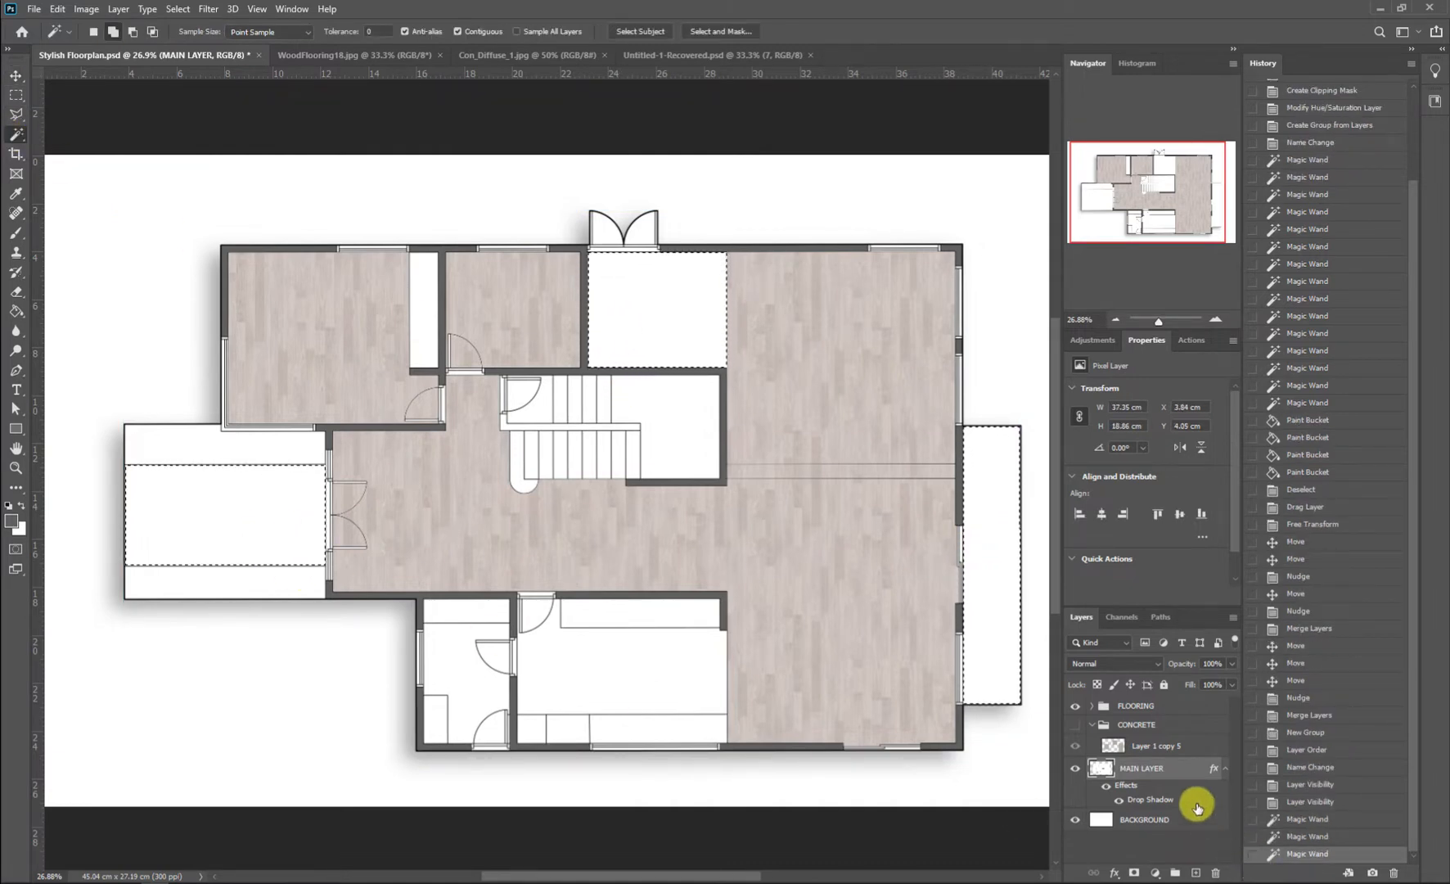
Step: Show the CONCRETE group again and mask its texture layer to the selected floor areas
left_click(1076, 724)
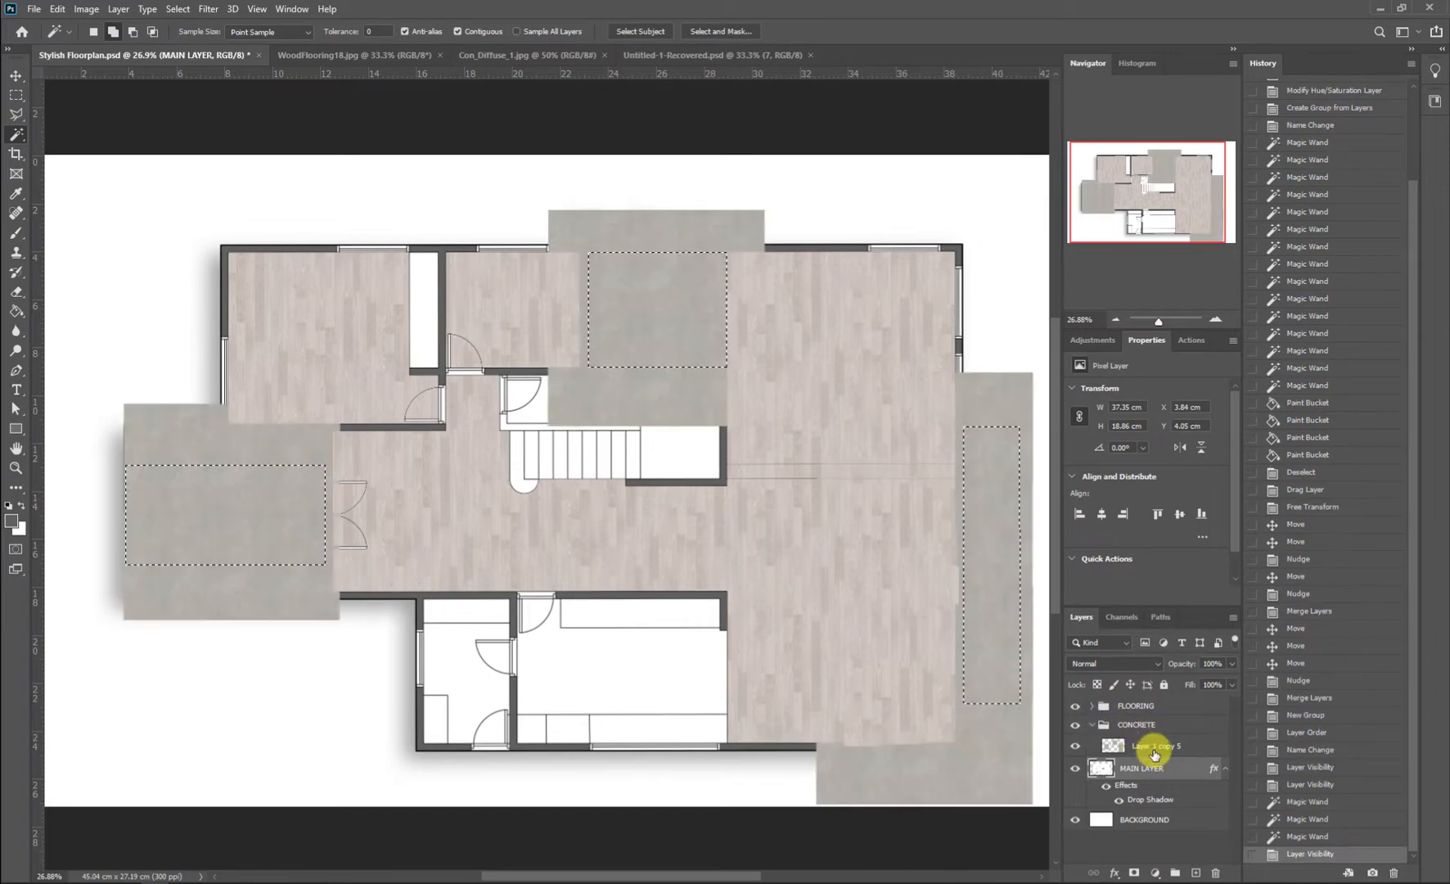
left_click(1155, 747)
left_click(1136, 873)
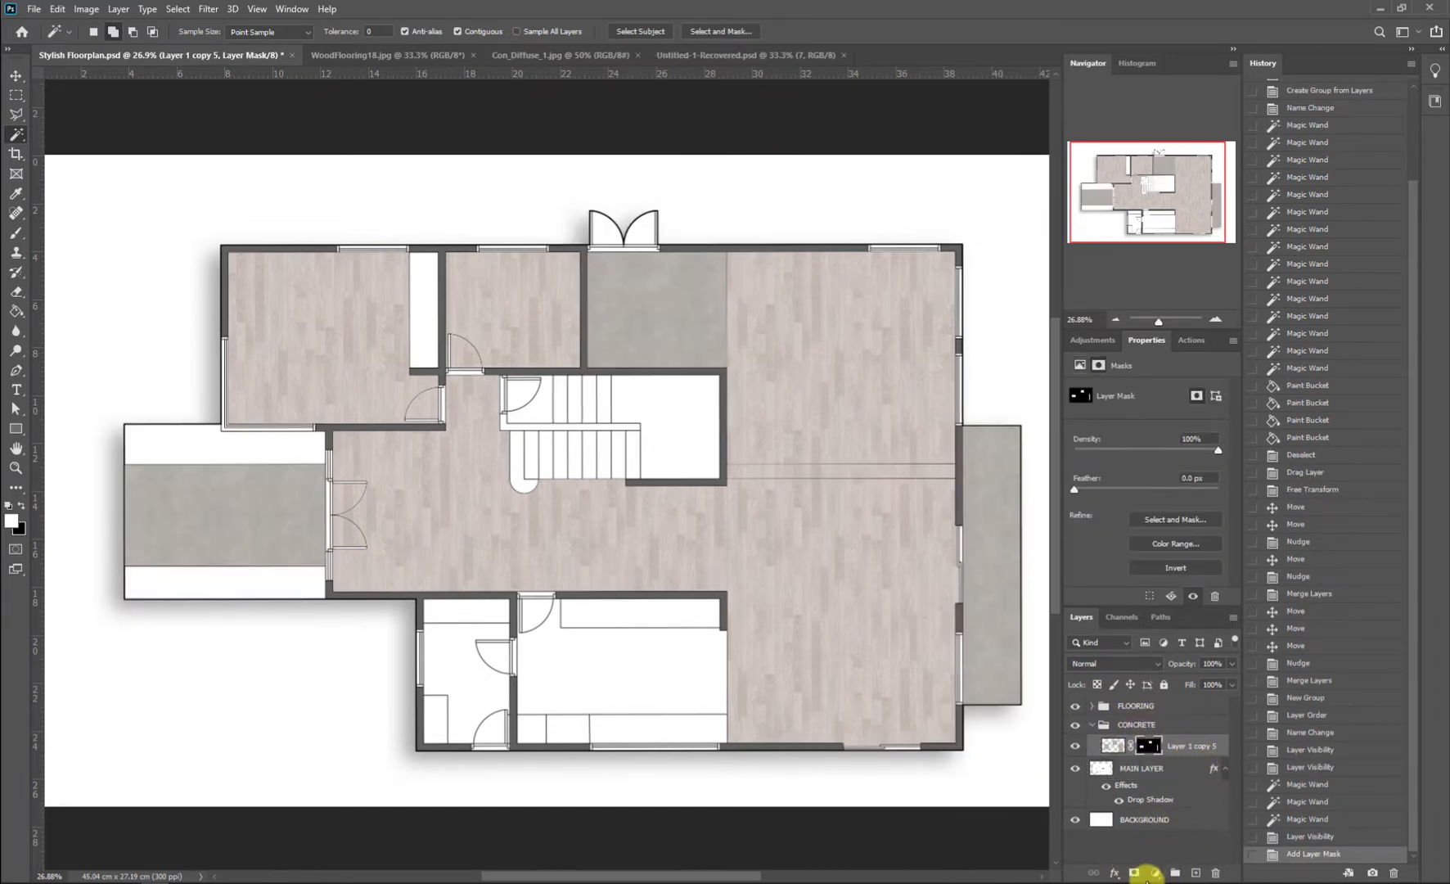
Step: Lighten the concrete with a Hue/Saturation adjustment clipped to its layer, raising Lightness to about +33
left_click(1155, 872)
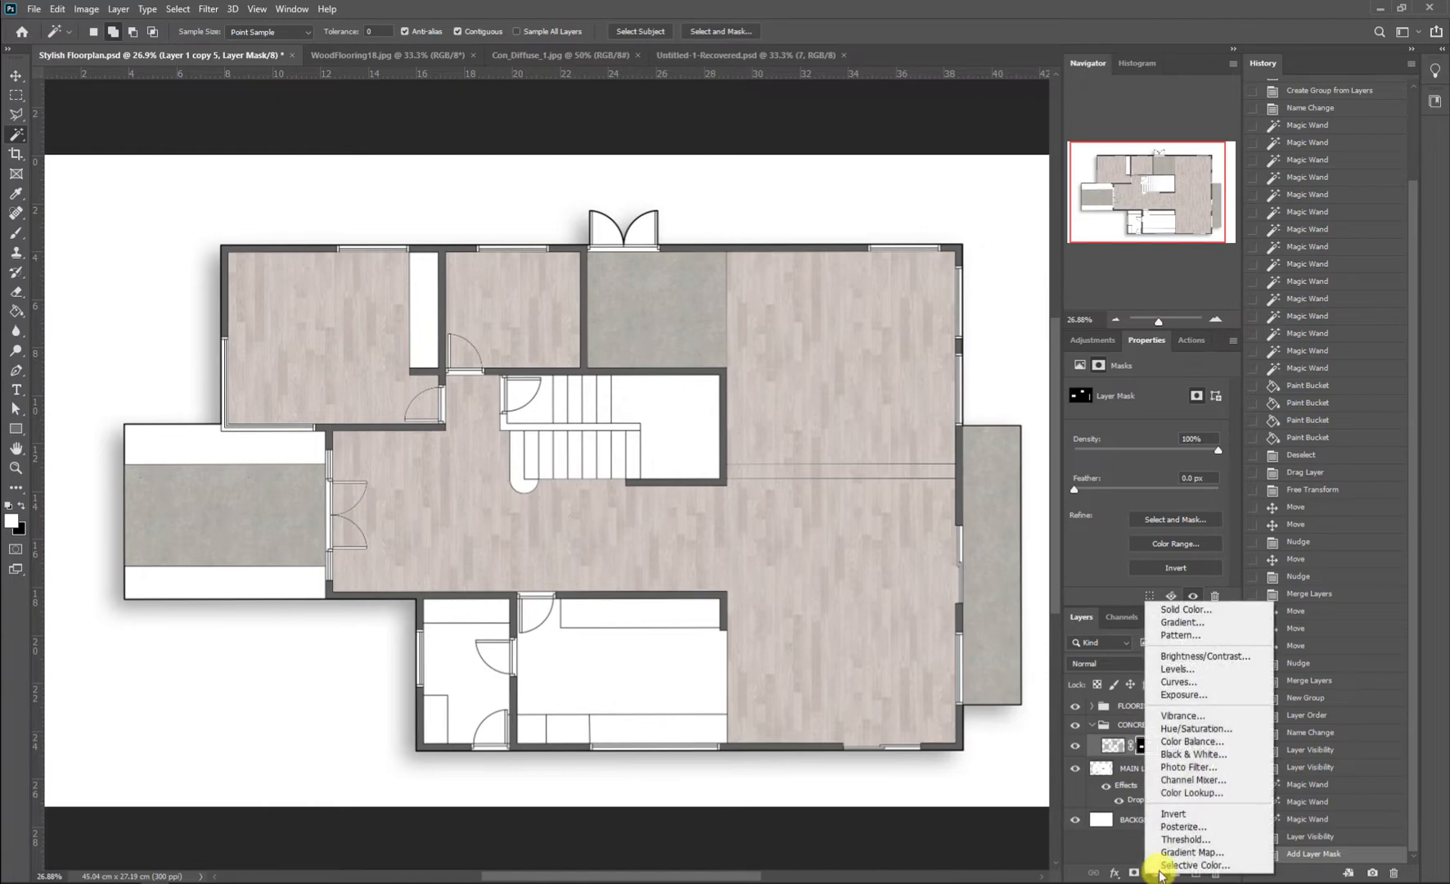
left_click(1196, 728)
mouse_move(1148, 505)
left_mouse_down()
mouse_move(1182, 502)
mouse_move(1171, 507)
left_mouse_up()
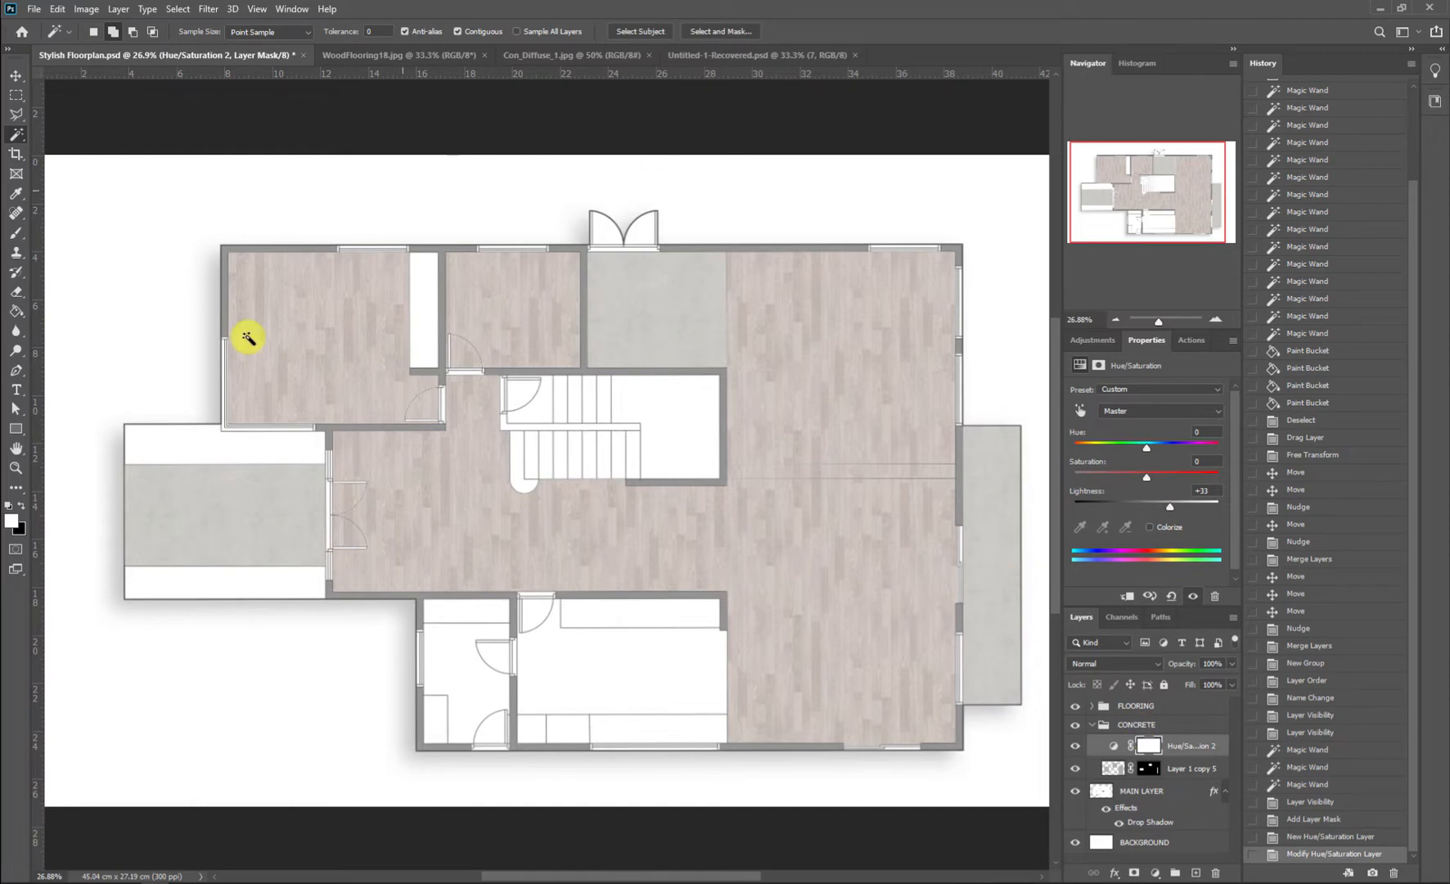
left_click(1124, 598)
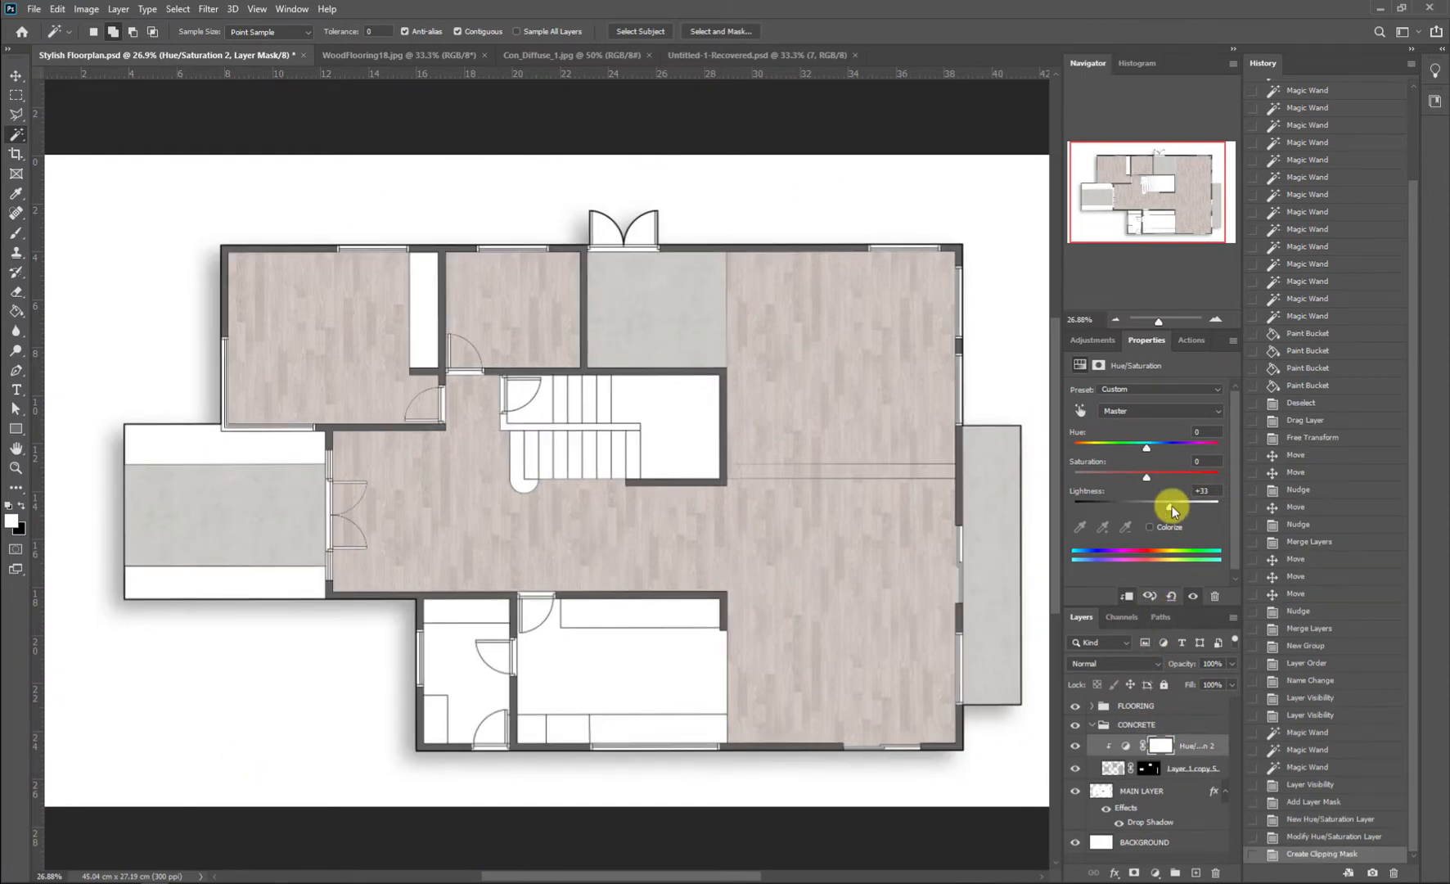
mouse_move(1172, 505)
left_mouse_down()
mouse_move(1192, 510)
mouse_move(1177, 509)
left_mouse_up()
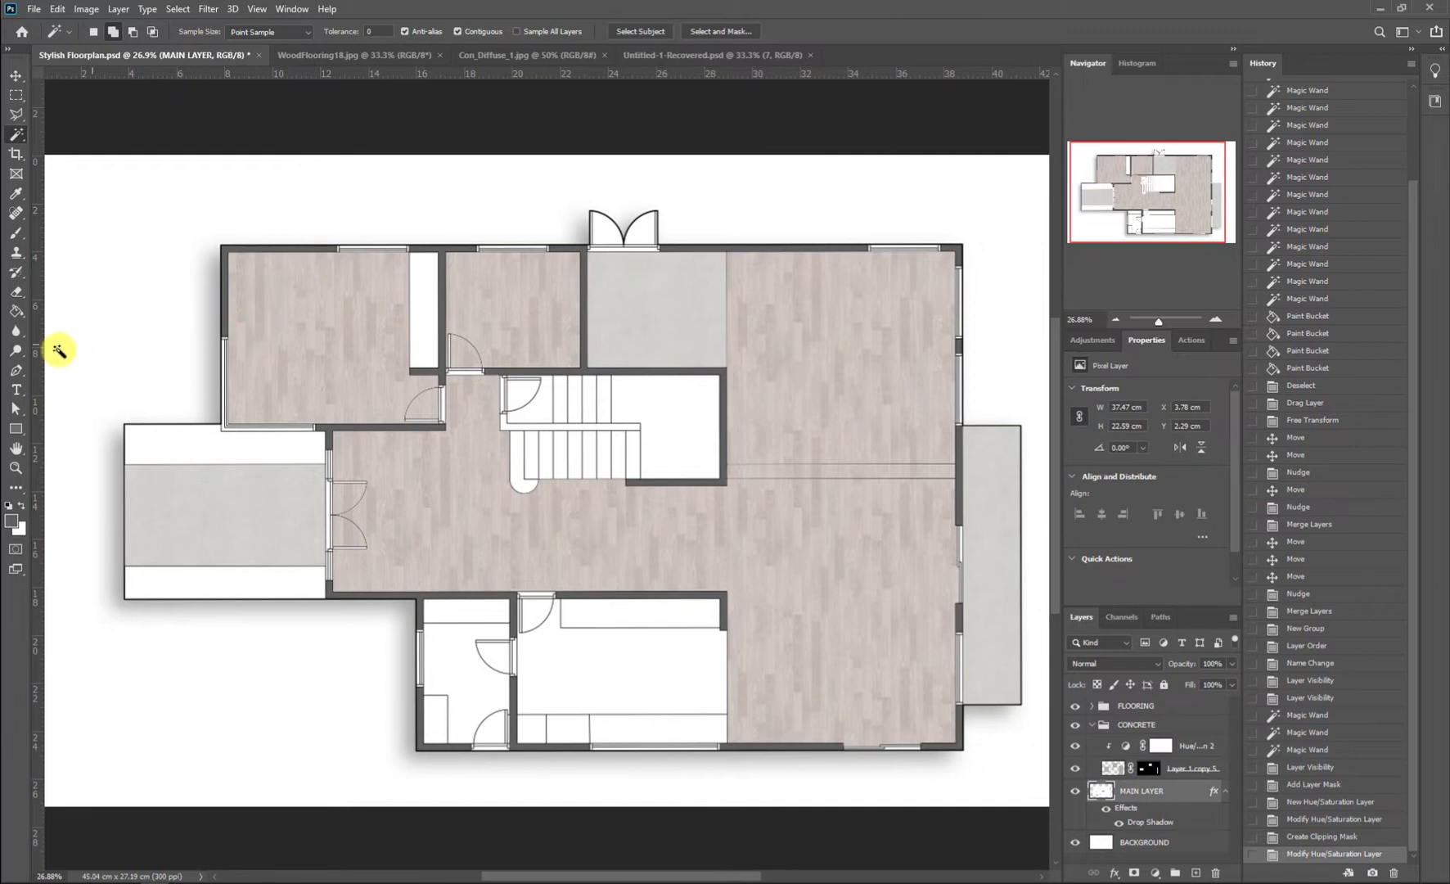
Step: Choose the Paint Bucket for MAIN LAYER and set the foreground colour to a pale green with a hue of 93°
left_click(16, 311)
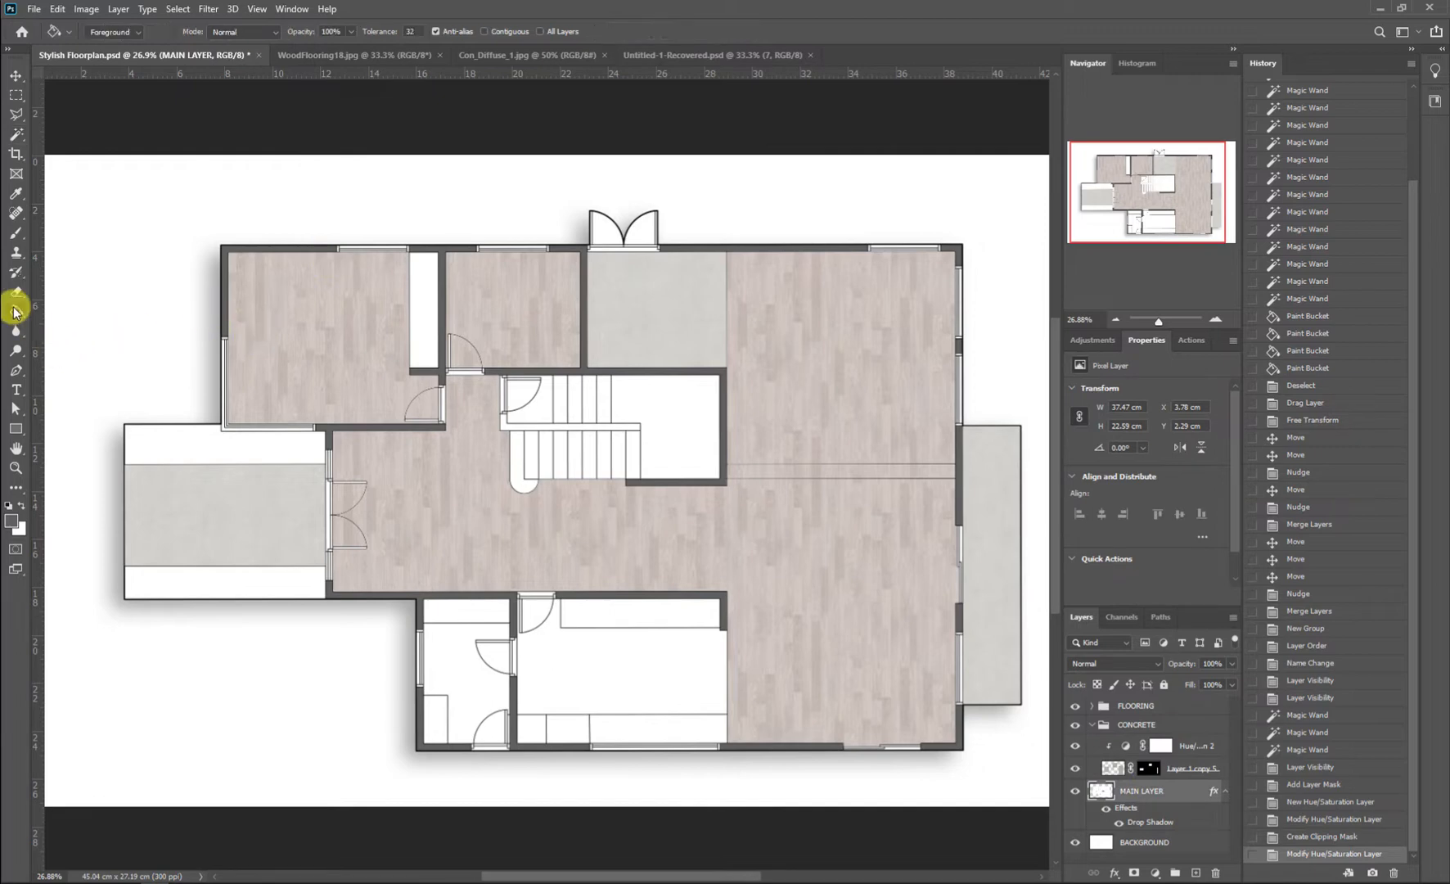
left_click(16, 521)
left_click_drag(512, 454, 520, 470)
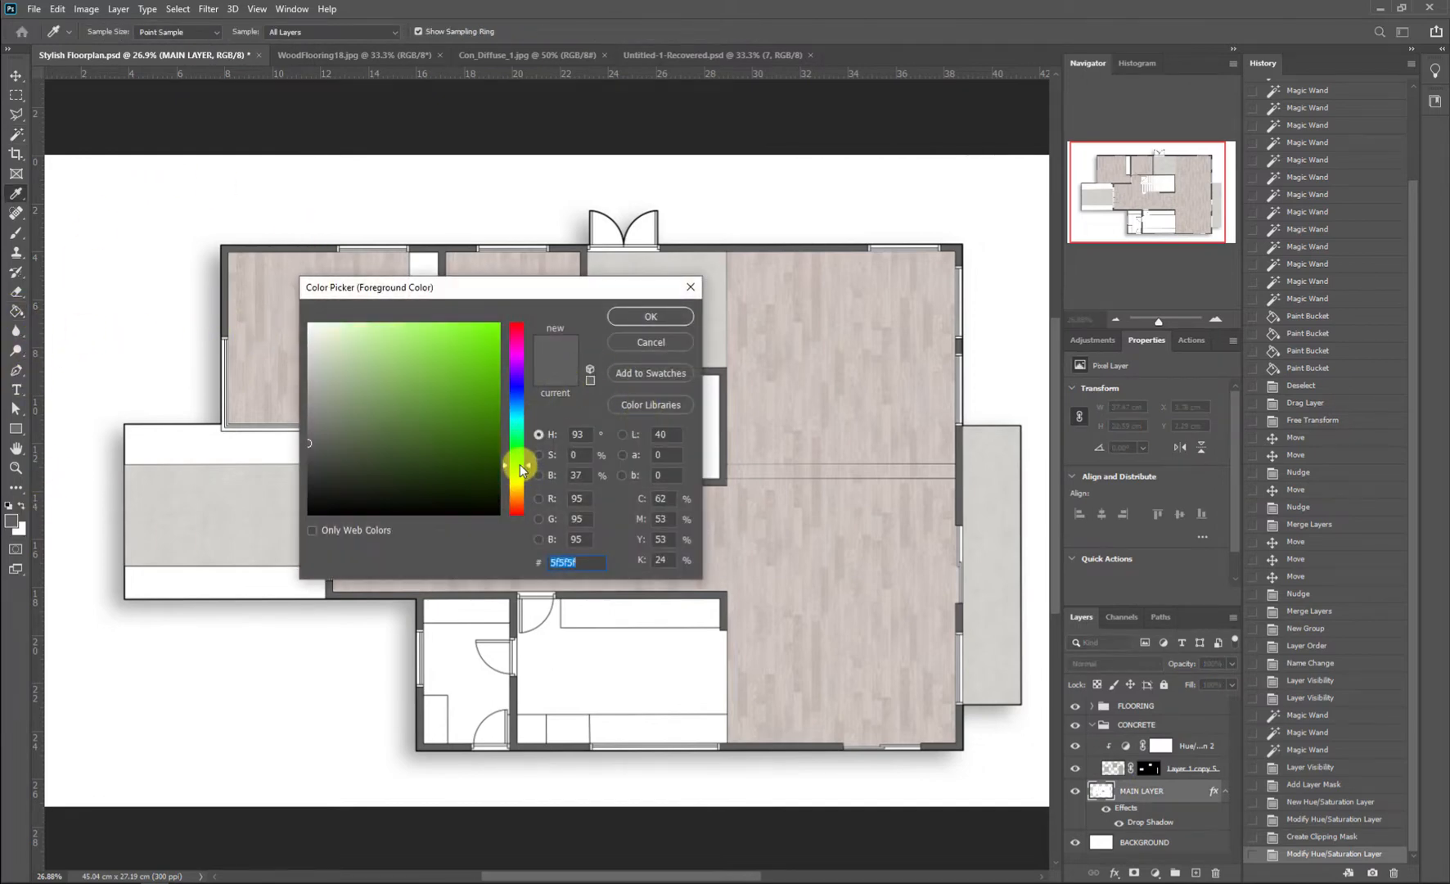
mouse_move(495, 409)
left_mouse_down()
mouse_move(514, 368)
mouse_move(417, 313)
mouse_move(390, 352)
mouse_move(351, 357)
left_mouse_up()
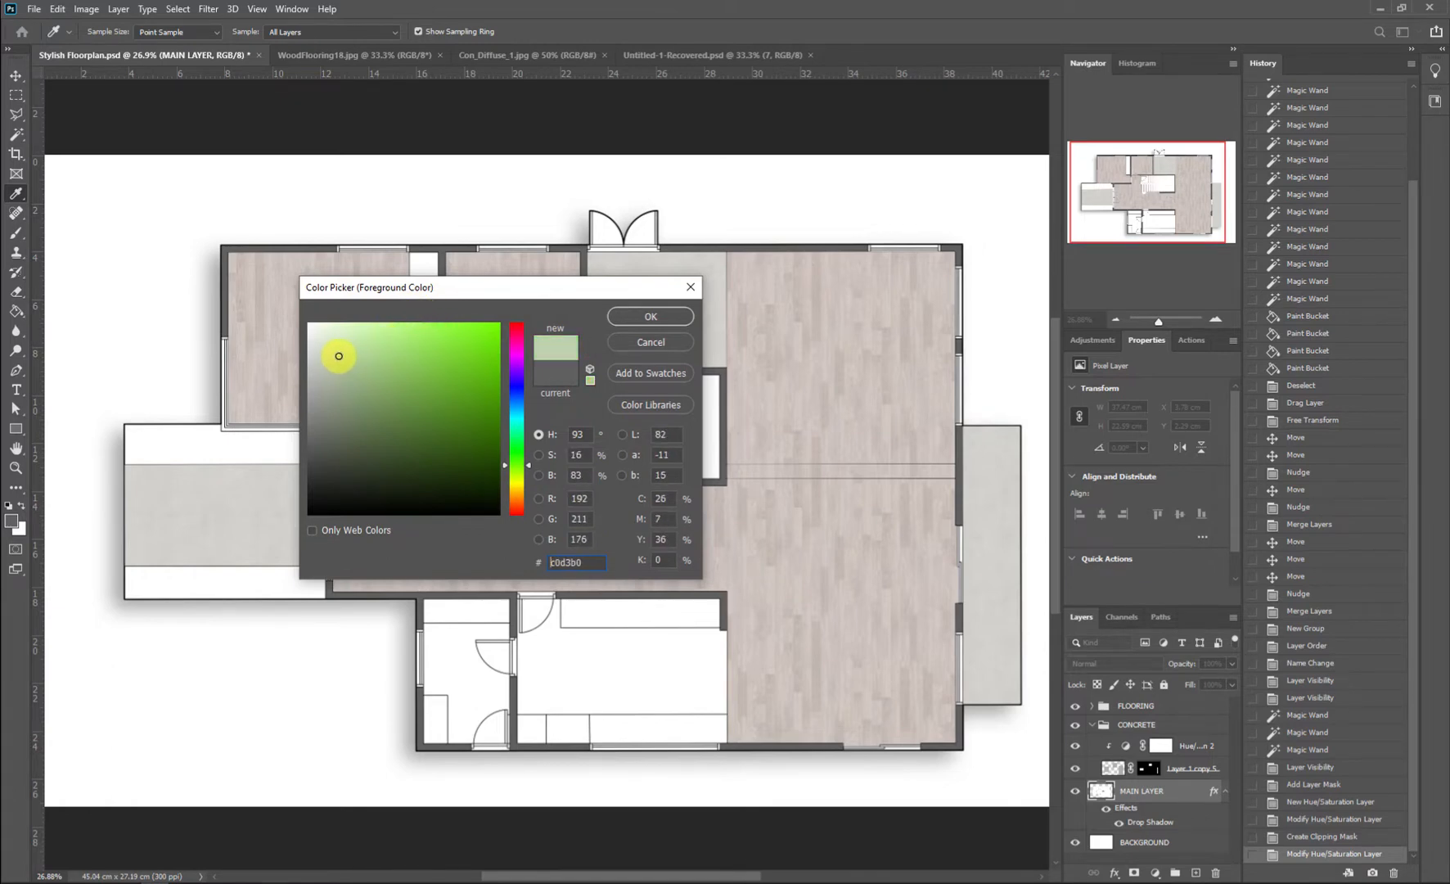
left_click(651, 316)
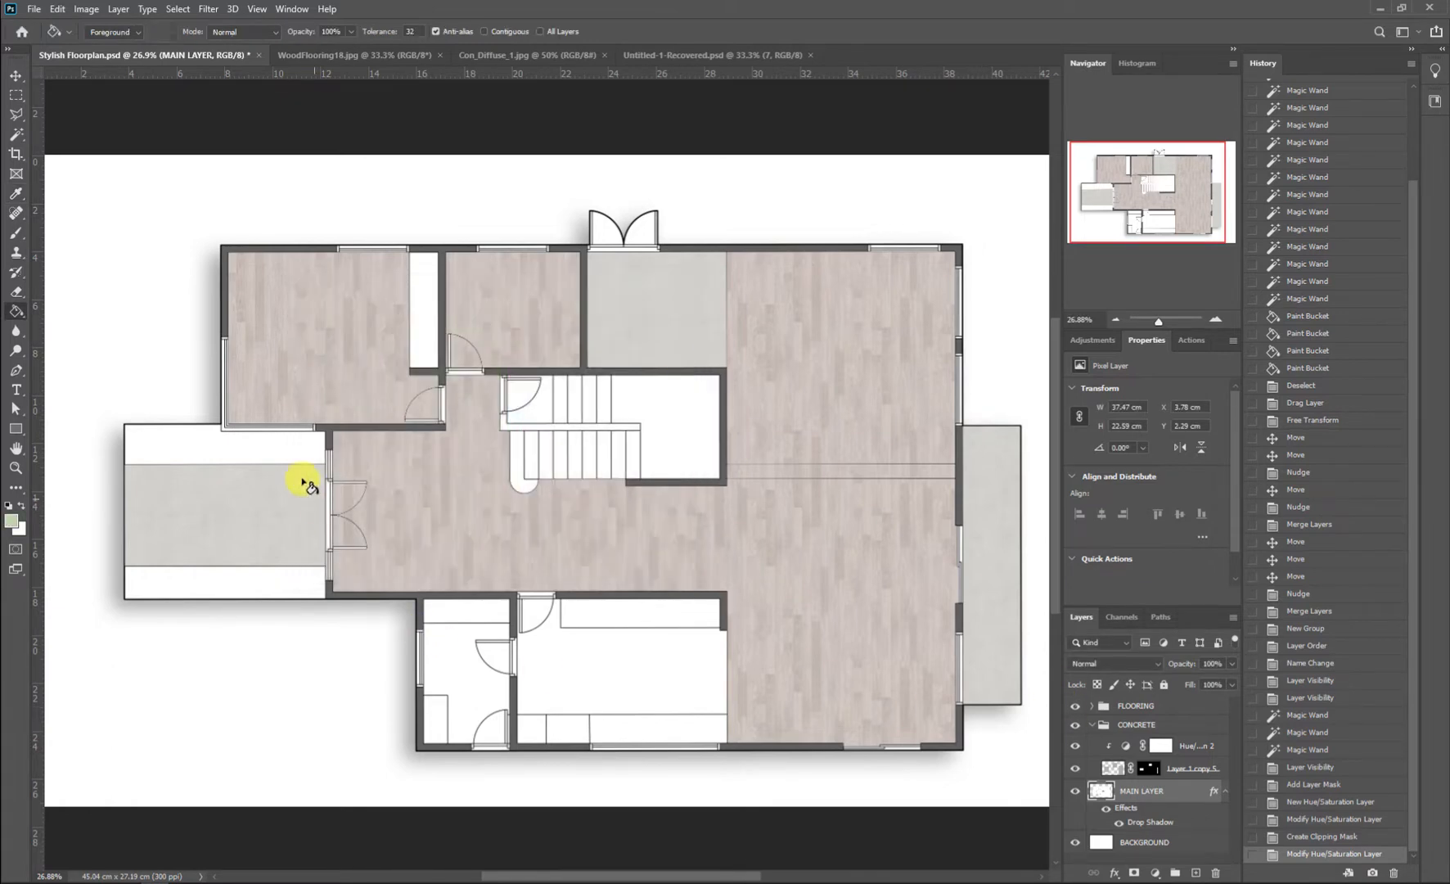
Step: Limit the Paint Bucket to contiguous areas and fill the strips above and below the entrance path with pale green
left_click(286, 594)
key("ctrl+z")
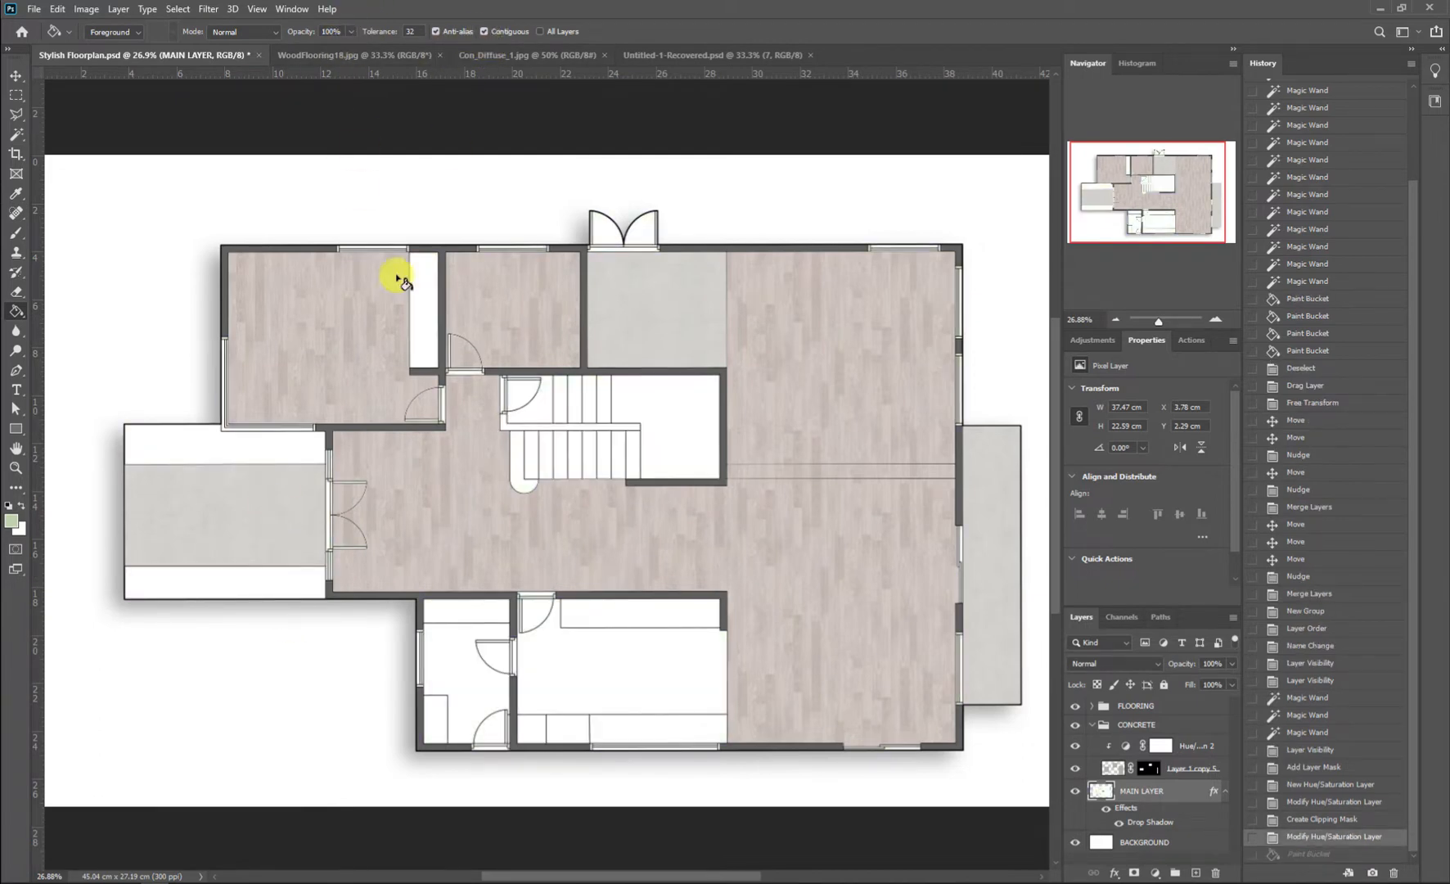
left_click(208, 445)
left_click(215, 587)
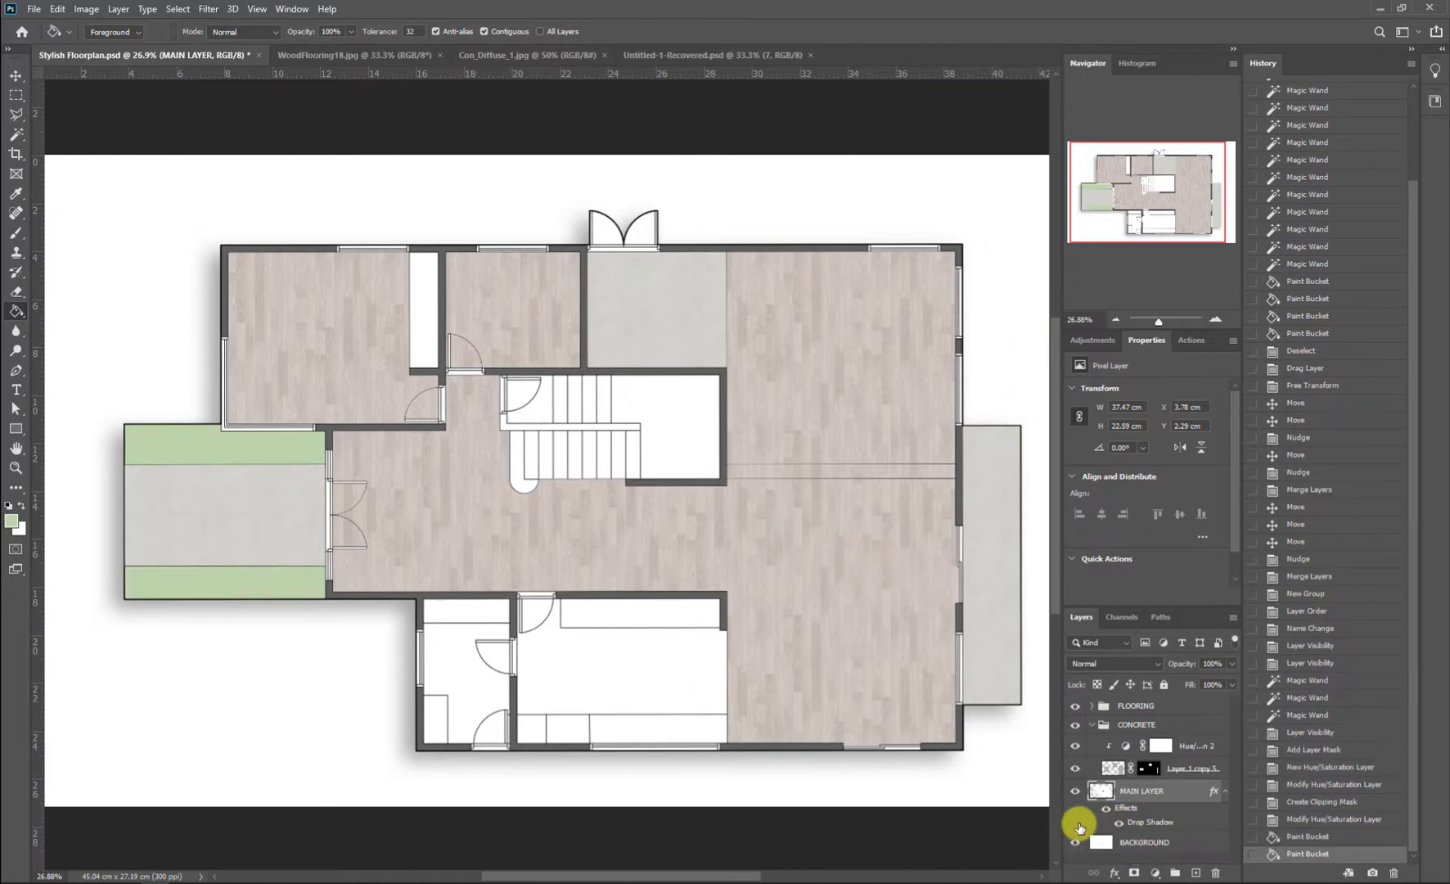
left_click(248, 712)
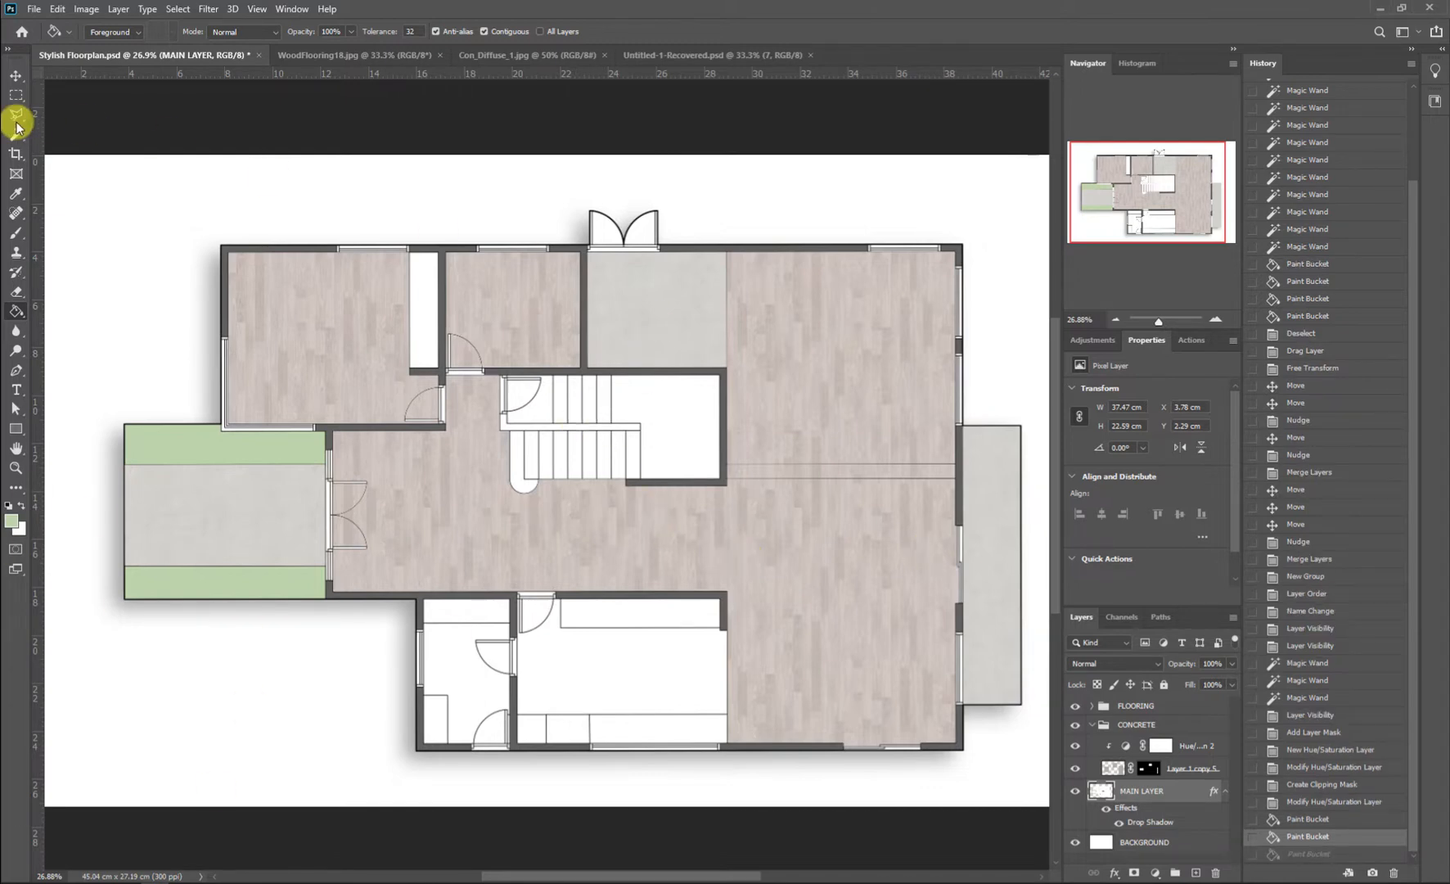
Step: Bring the wardrobe from Untitled-1-Recovered.psd into Stylish Floorplan.psd, move its layer above the FLOORING group, and collapse the CONCRETE group and layer effects
left_click(16, 75)
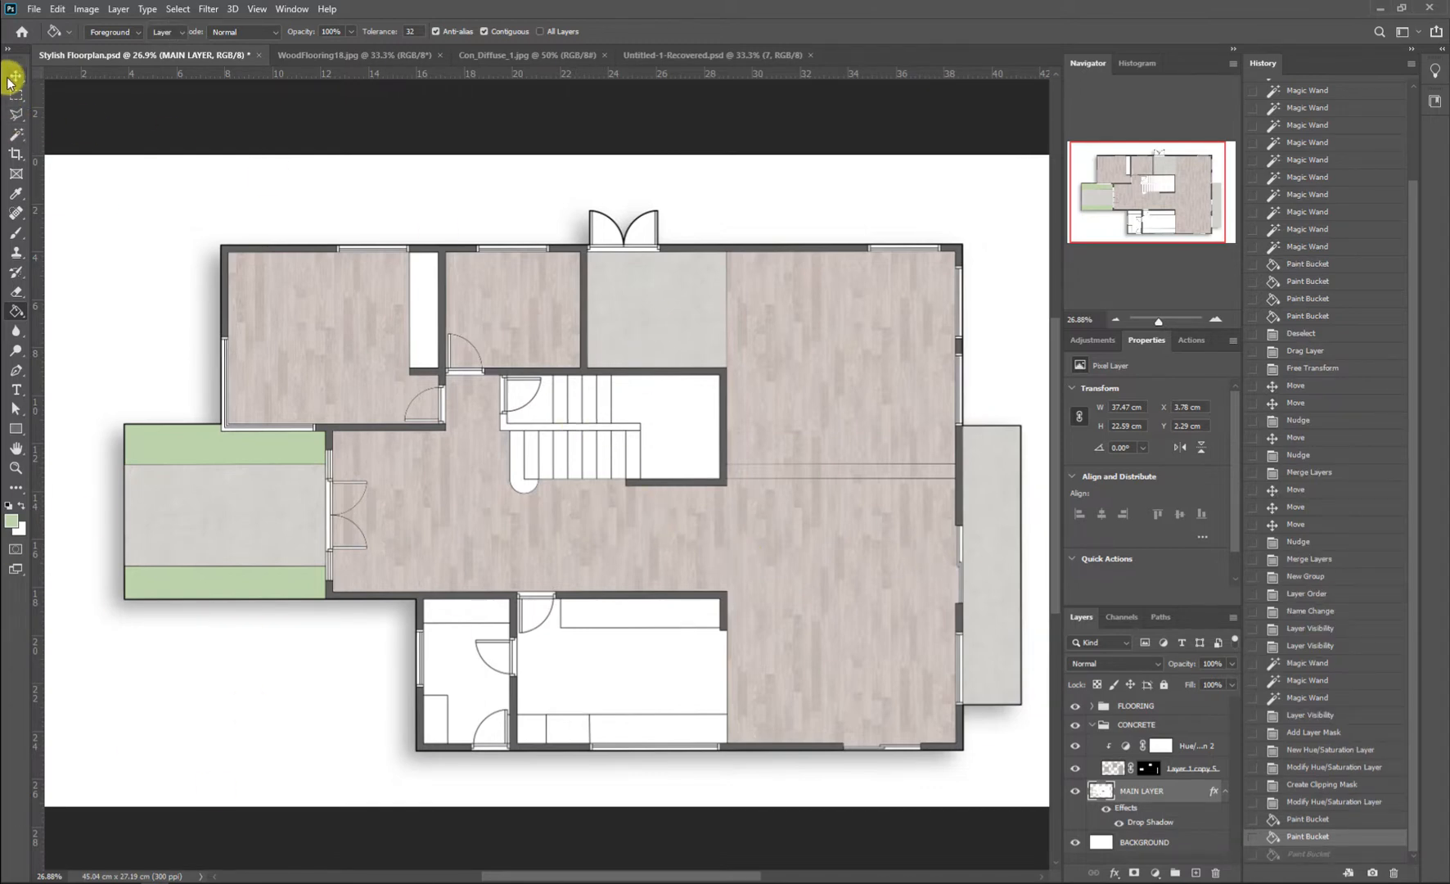
left_click(659, 55)
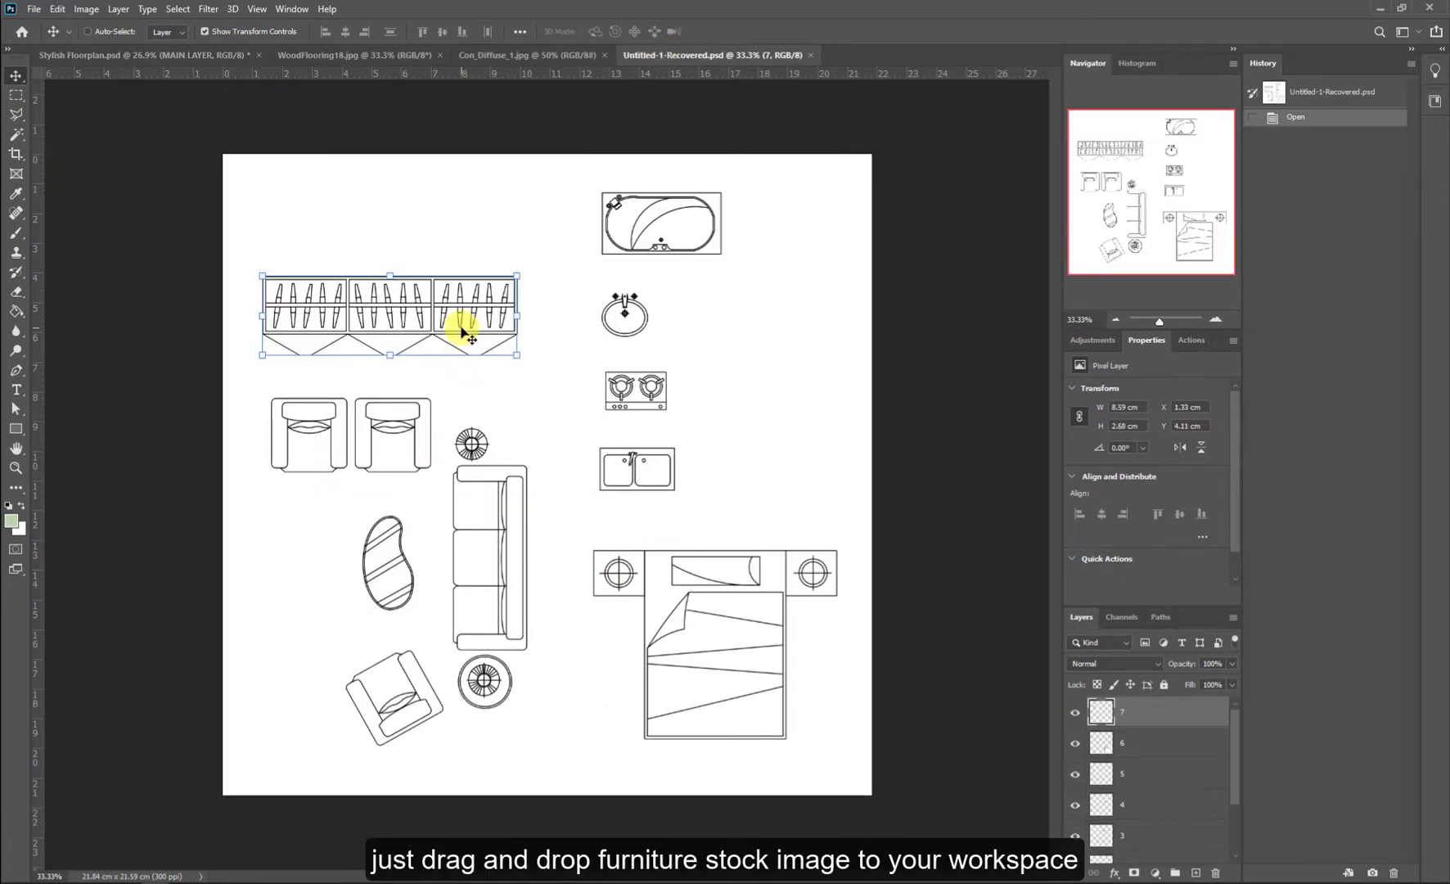
mouse_move(463, 338)
left_mouse_down()
mouse_move(314, 64)
mouse_move(185, 45)
mouse_move(517, 392)
mouse_move(441, 319)
left_mouse_up()
left_click_drag(1185, 780, 1169, 694)
left_click(1094, 747)
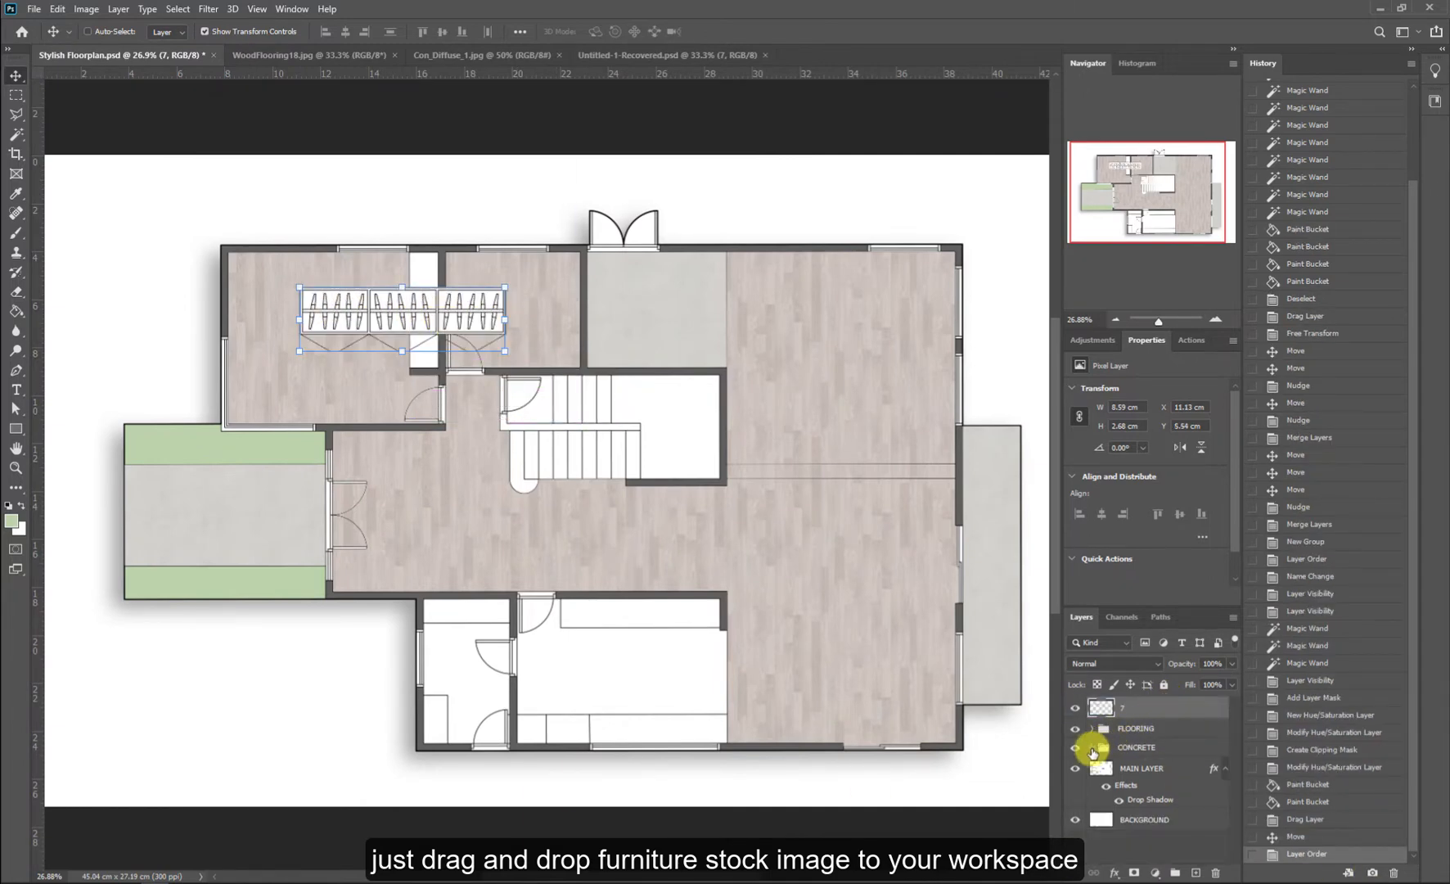
left_click(1222, 772)
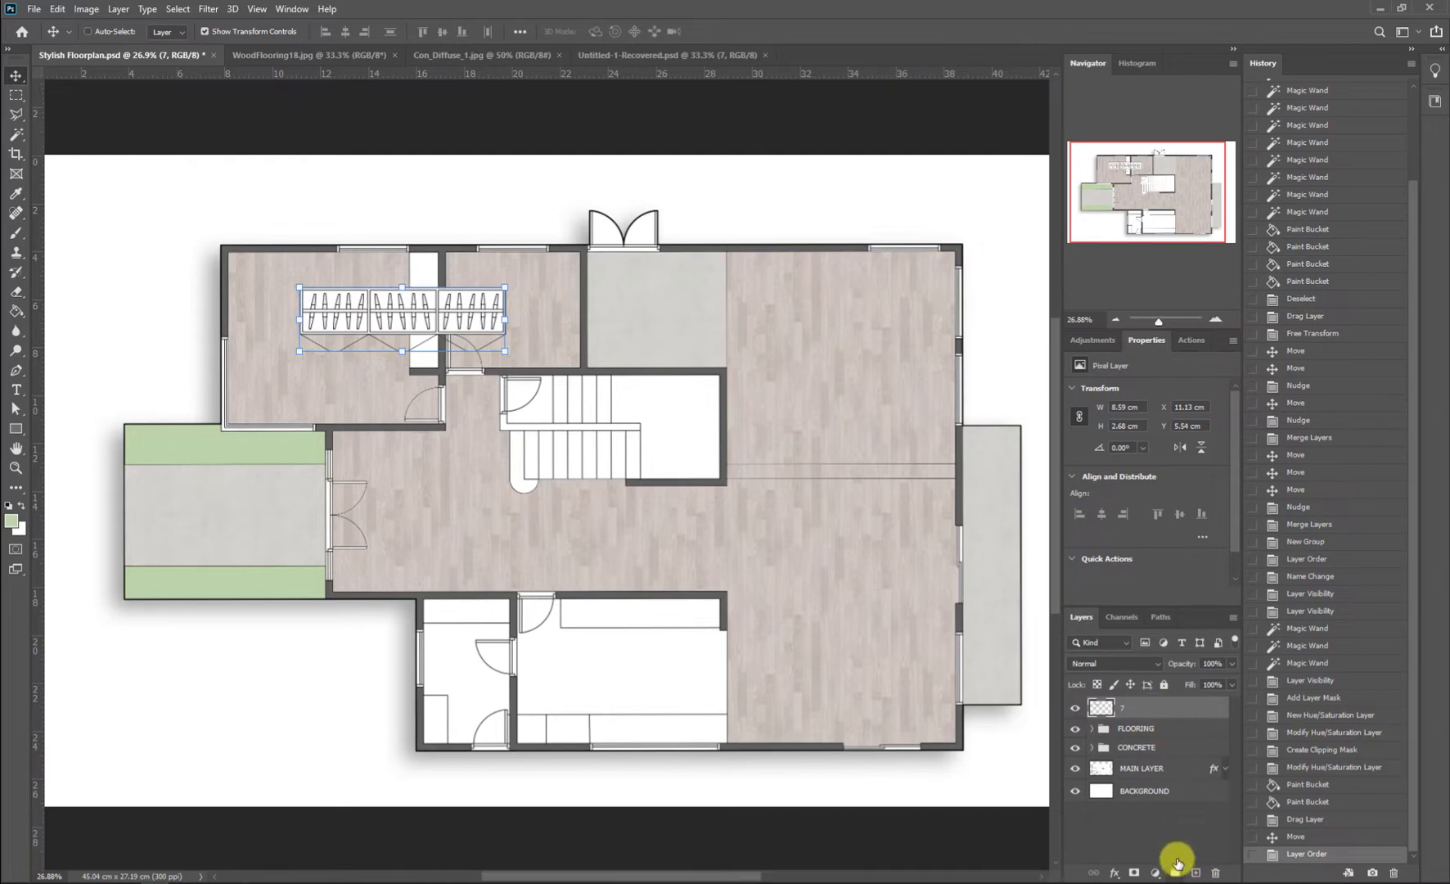
Step: Create a layer group named FURNITURE and move the wardrobe layer into it
left_click(1175, 873)
double_click(1127, 707)
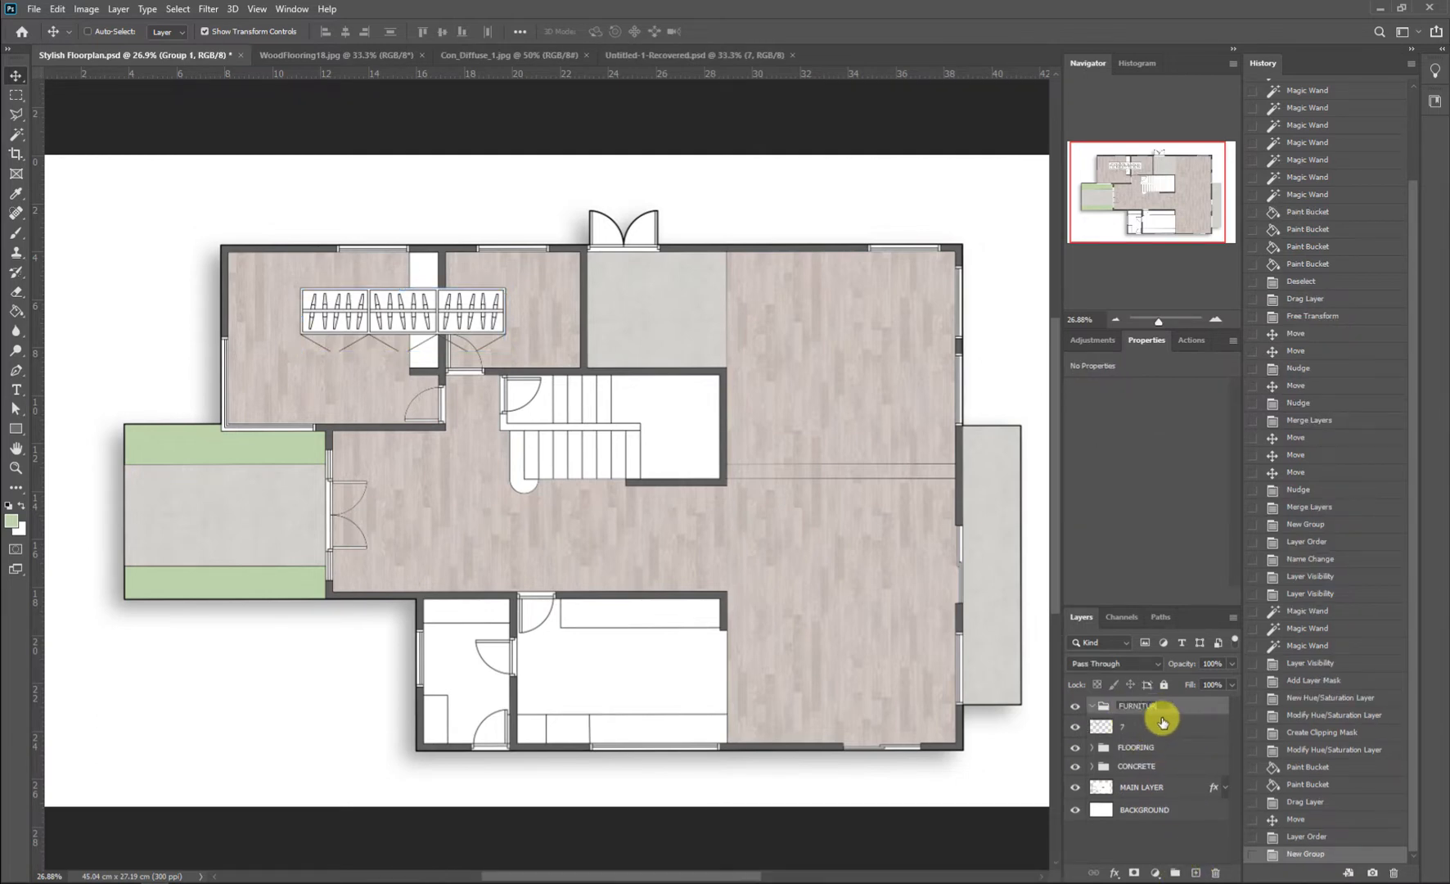
key("Return")
left_click_drag(1217, 730, 1212, 715)
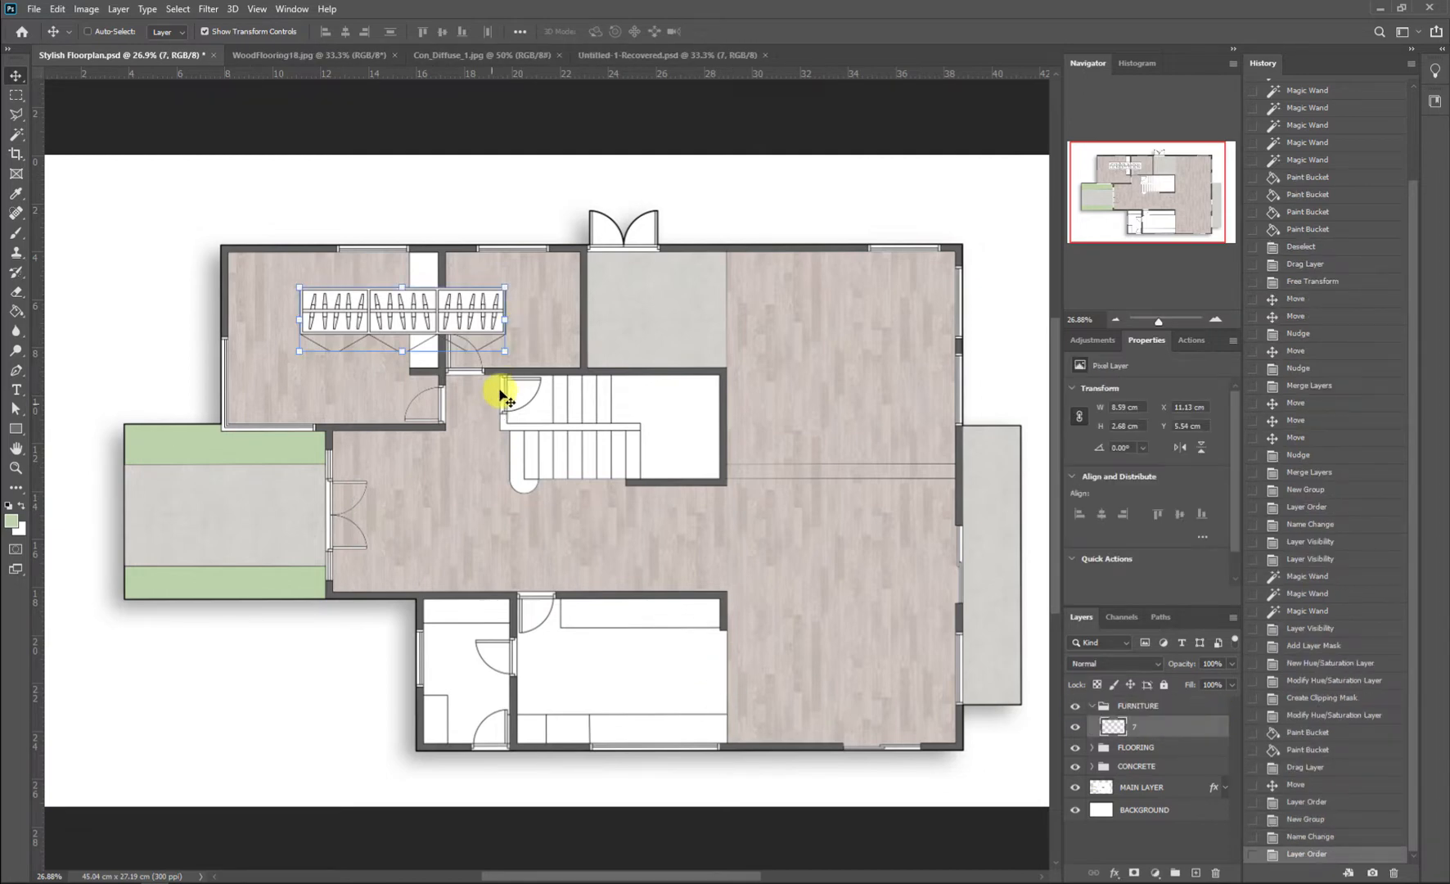
Step: Rotate the wardrobe 90° and place its upper corner in the closet recess of the upper left bedroom
left_click_drag(507, 363, 366, 408)
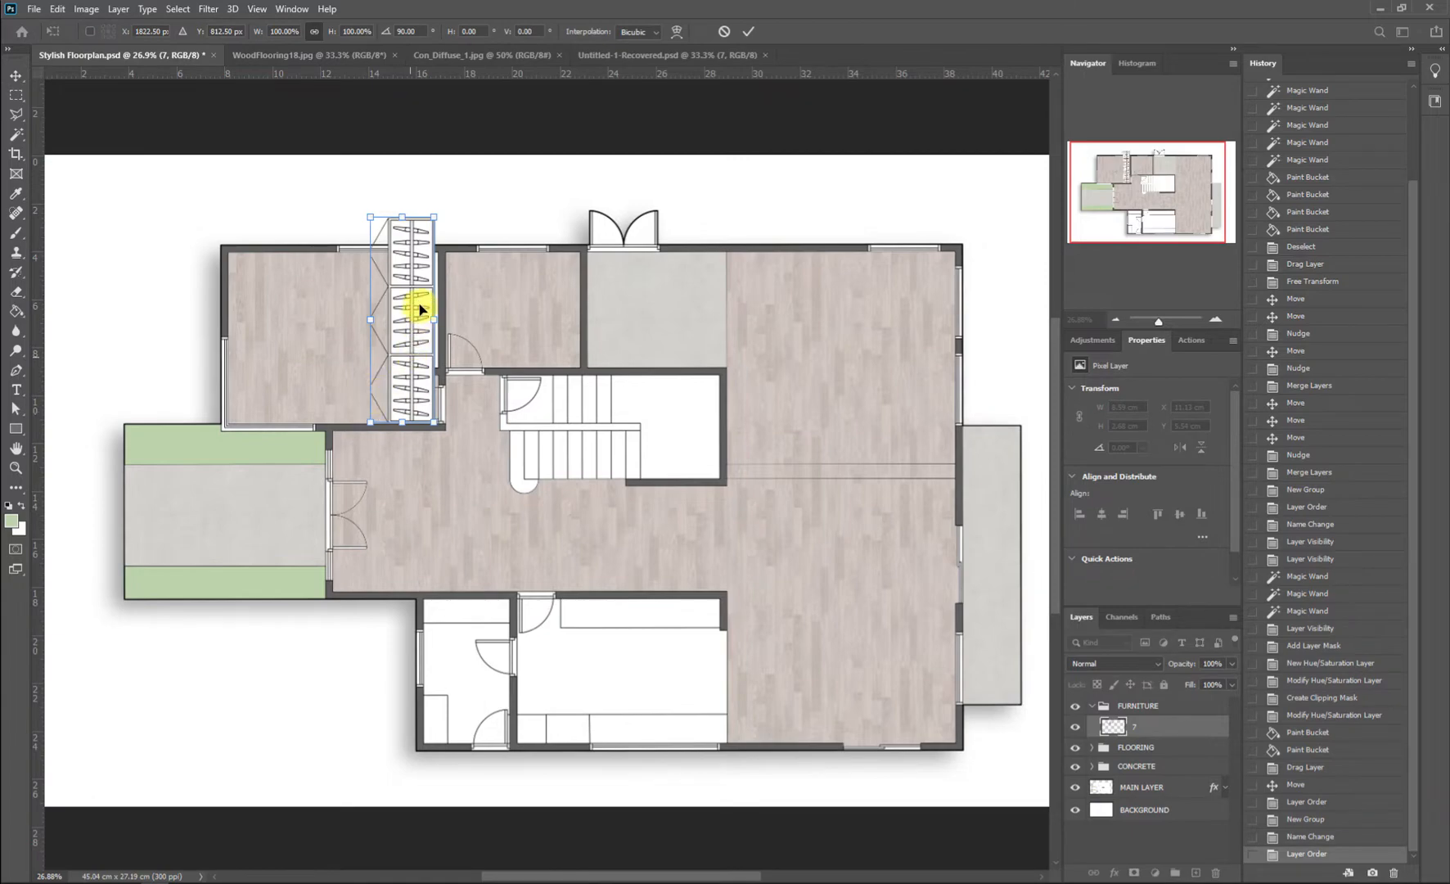
scroll(409, 286, "up", 3)
scroll(410, 287, "up", 3)
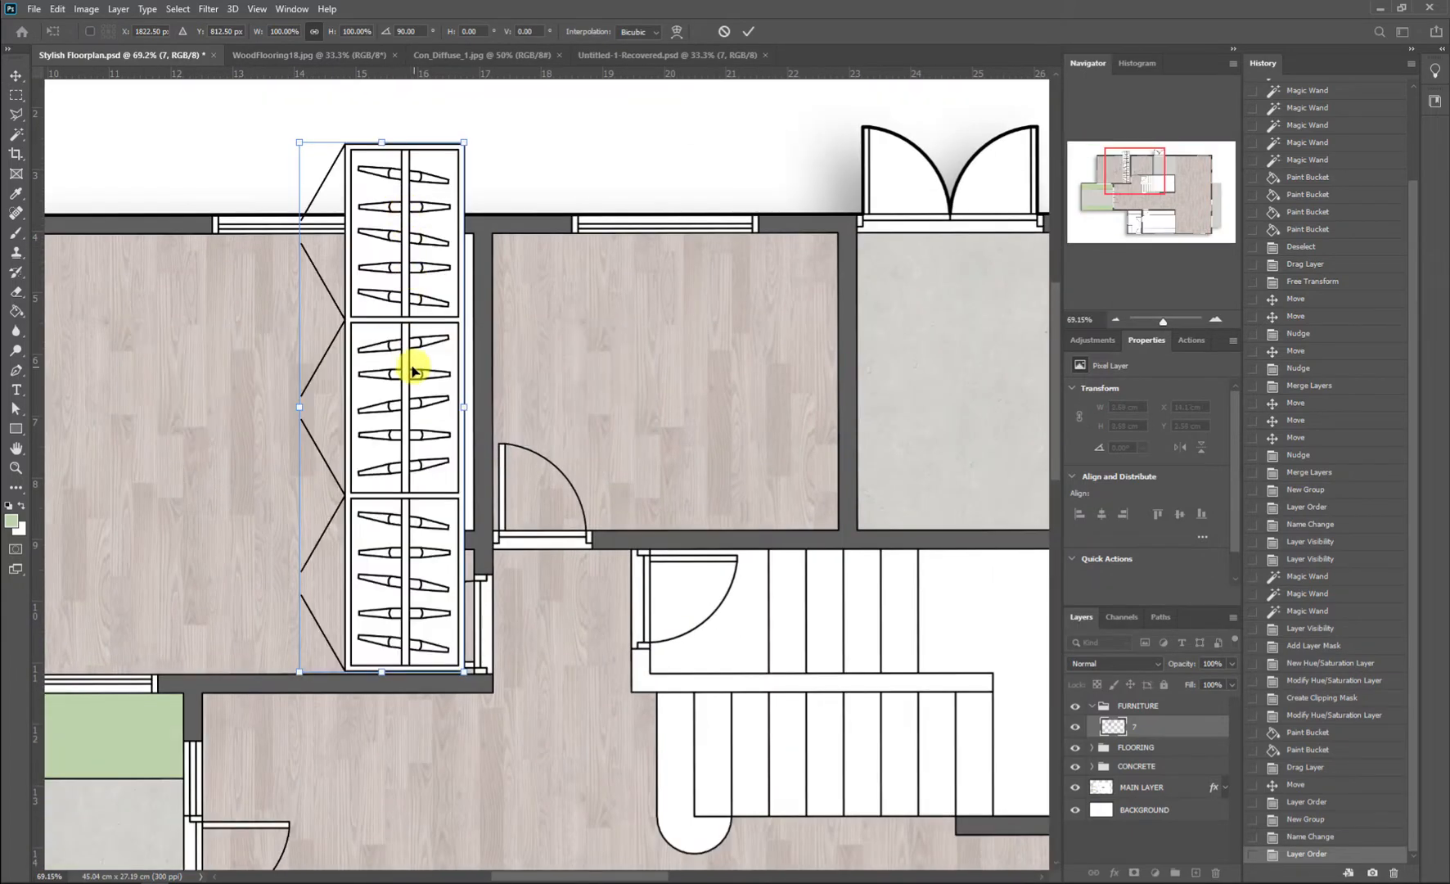
left_click_drag(413, 371, 432, 410)
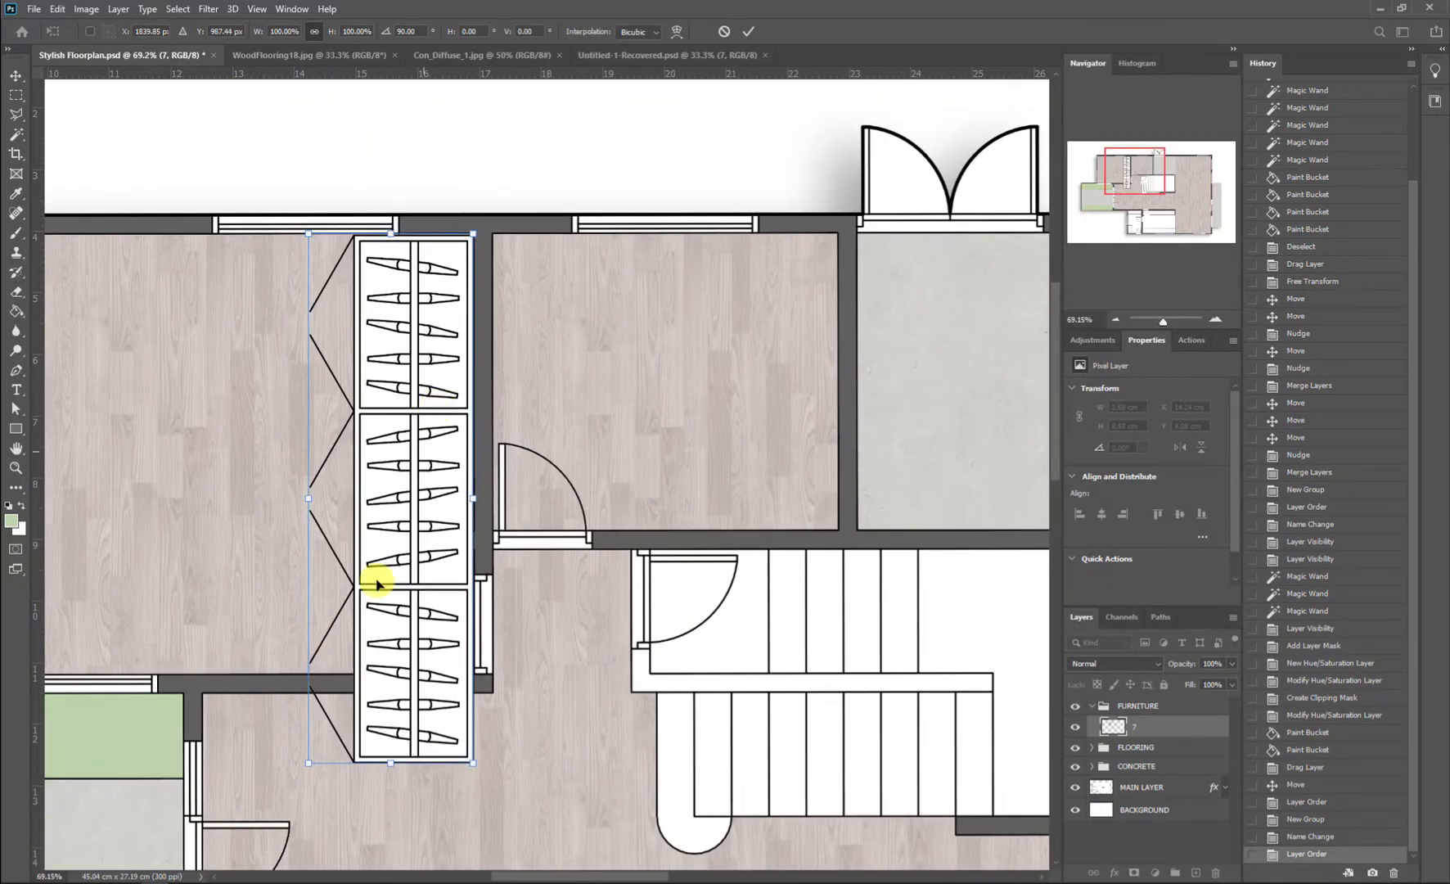
Step: Scale the wardrobe to 55.84% to fit the closet recess, nudge it horizontally into place, and apply the transform
left_click_drag(310, 764, 365, 524)
key("Left")
key("Left")
key("Left")
key("Left")
key("Left")
key("Left")
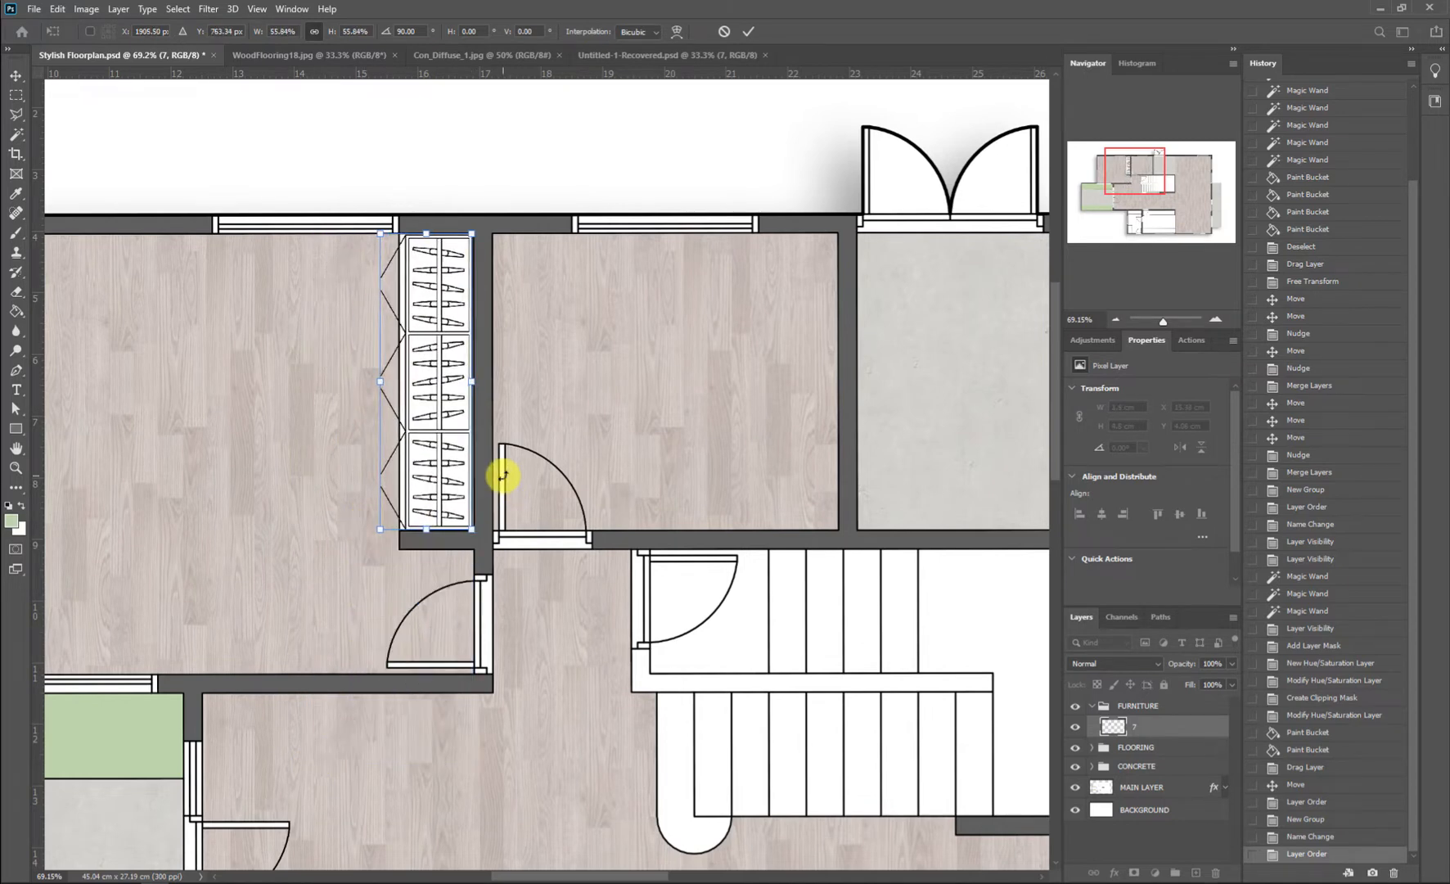
key("Right")
key("Right")
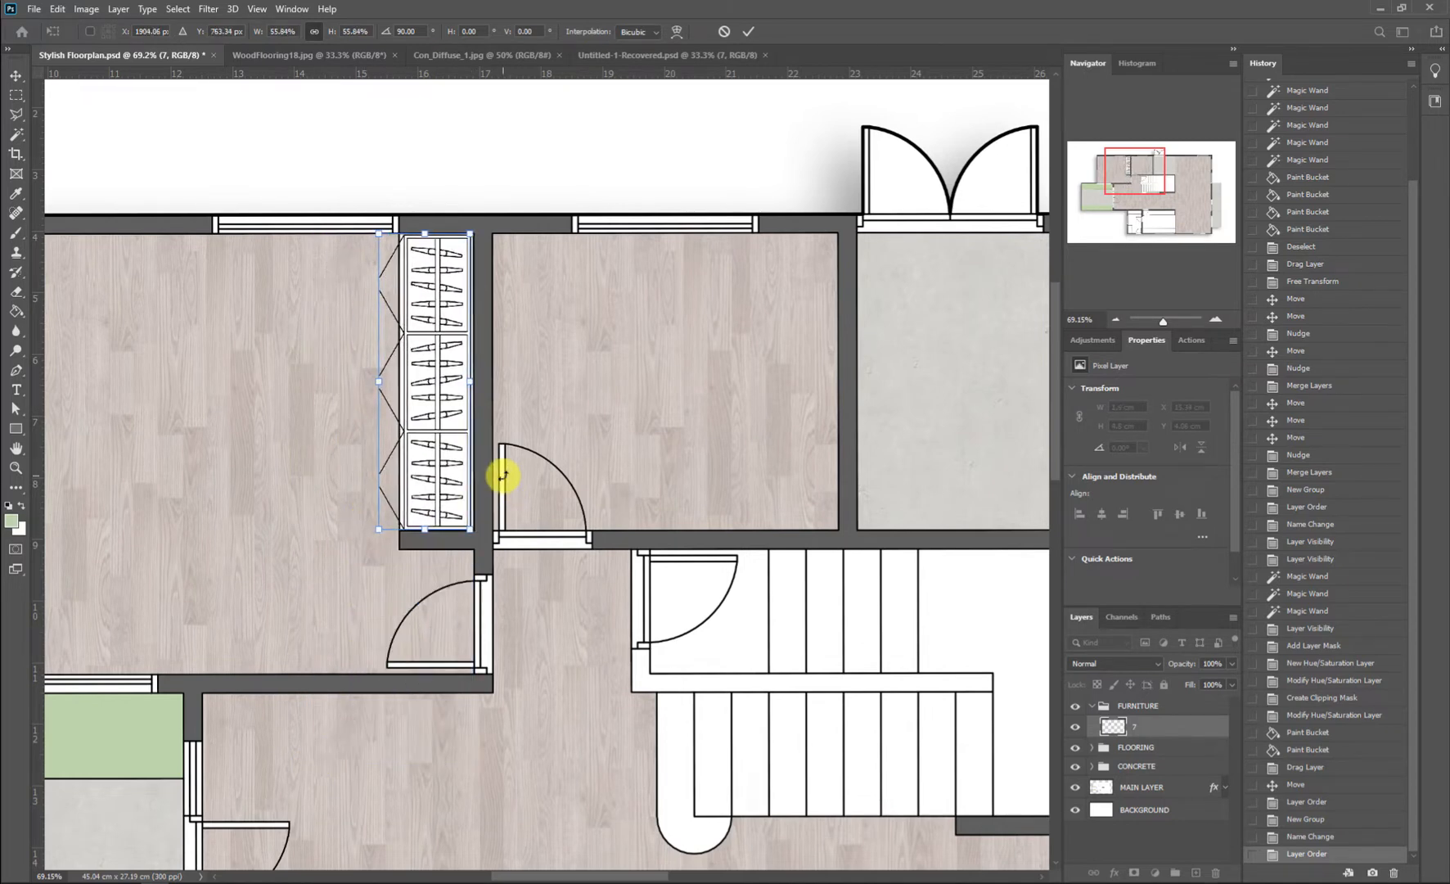
key("Return")
key("a")
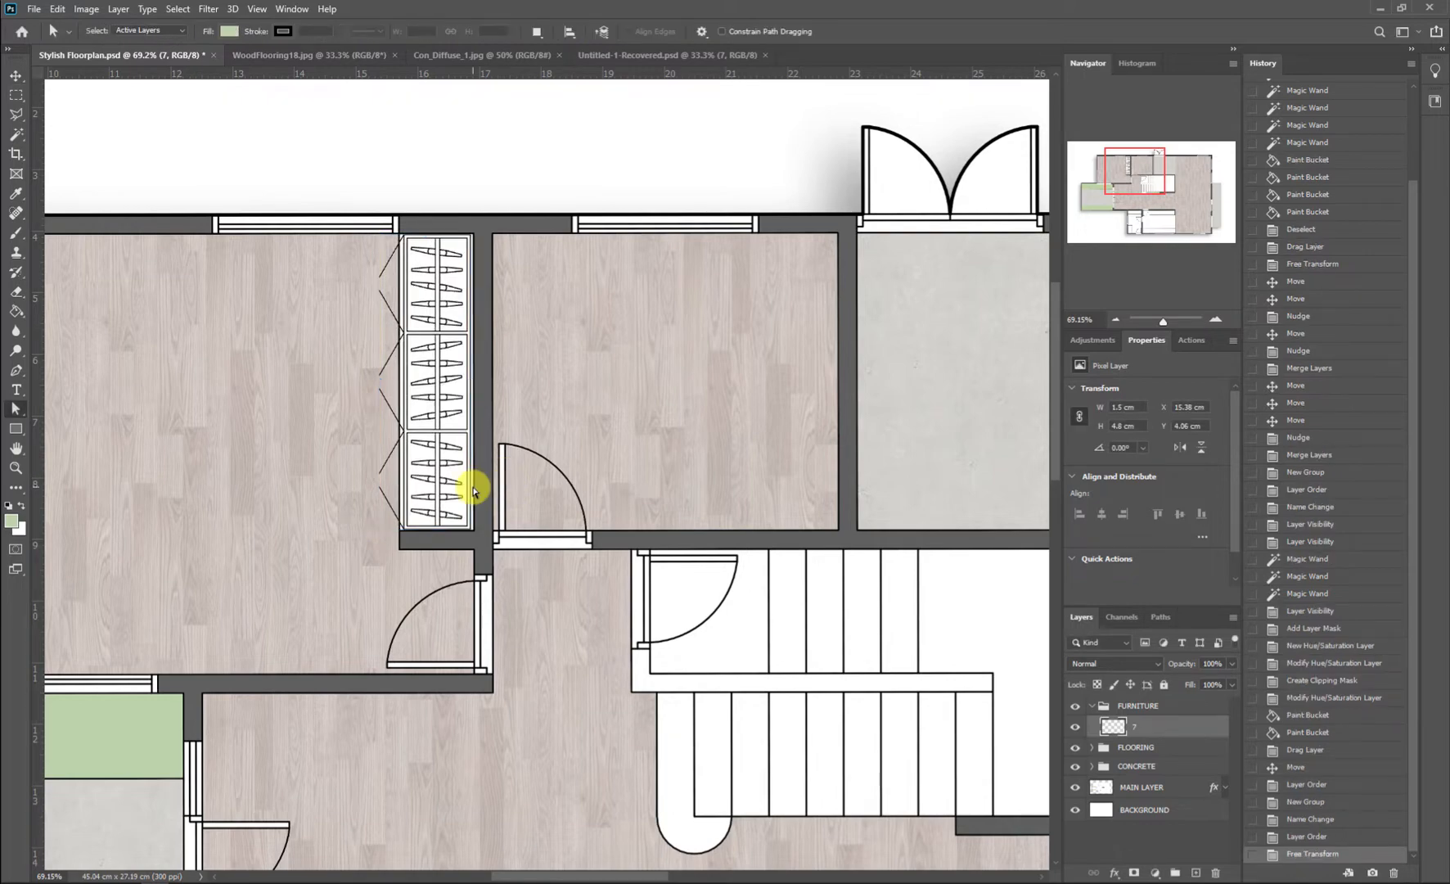
scroll(593, 271, "down", 6)
scroll(512, 308, "down", 4)
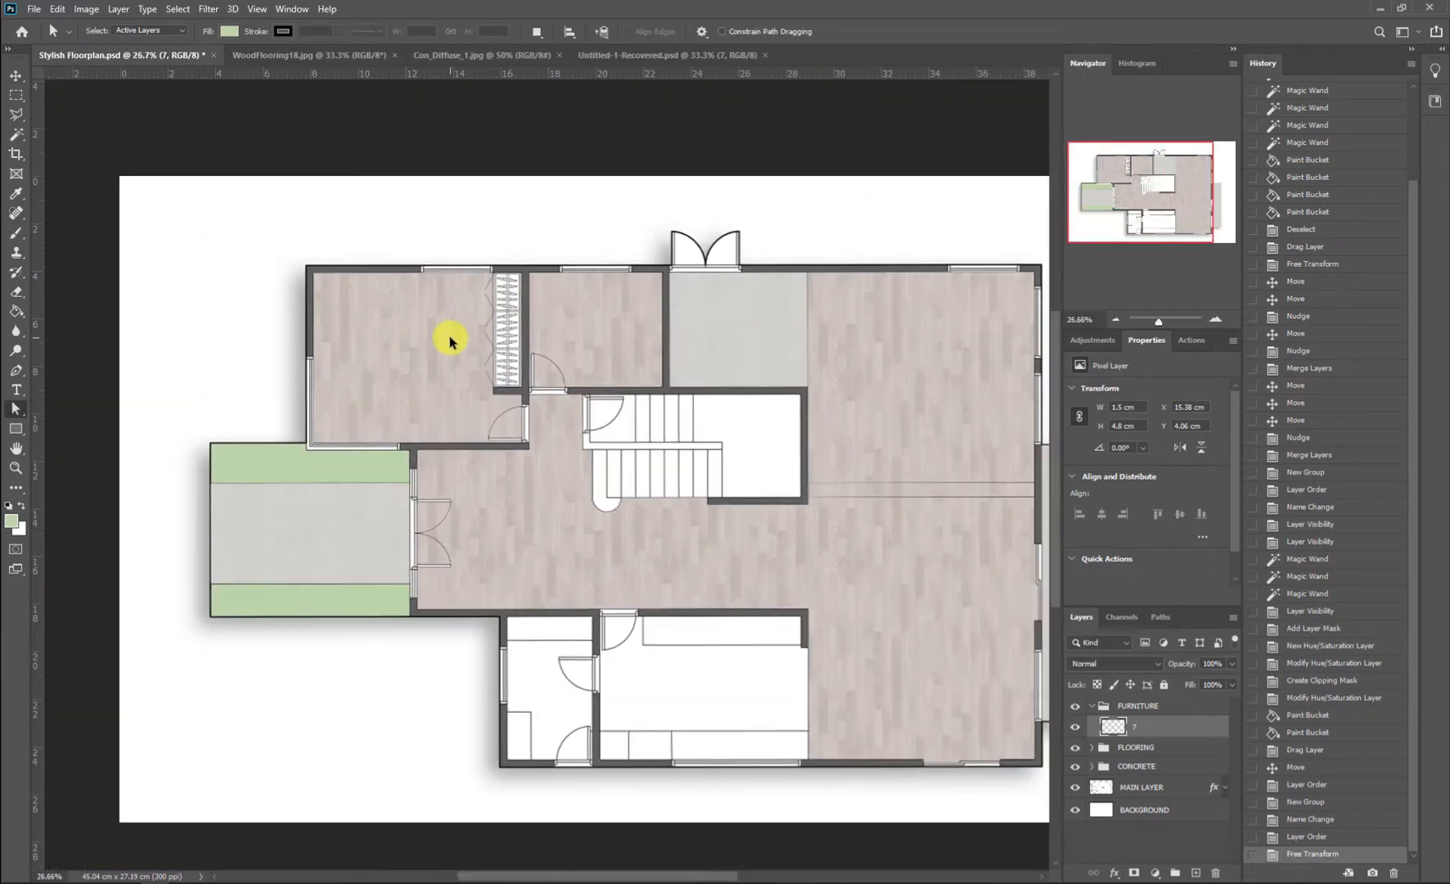
scroll(763, 335, "up", 1)
scroll(185, 378, "down", 2)
scroll(608, 301, "up", 3)
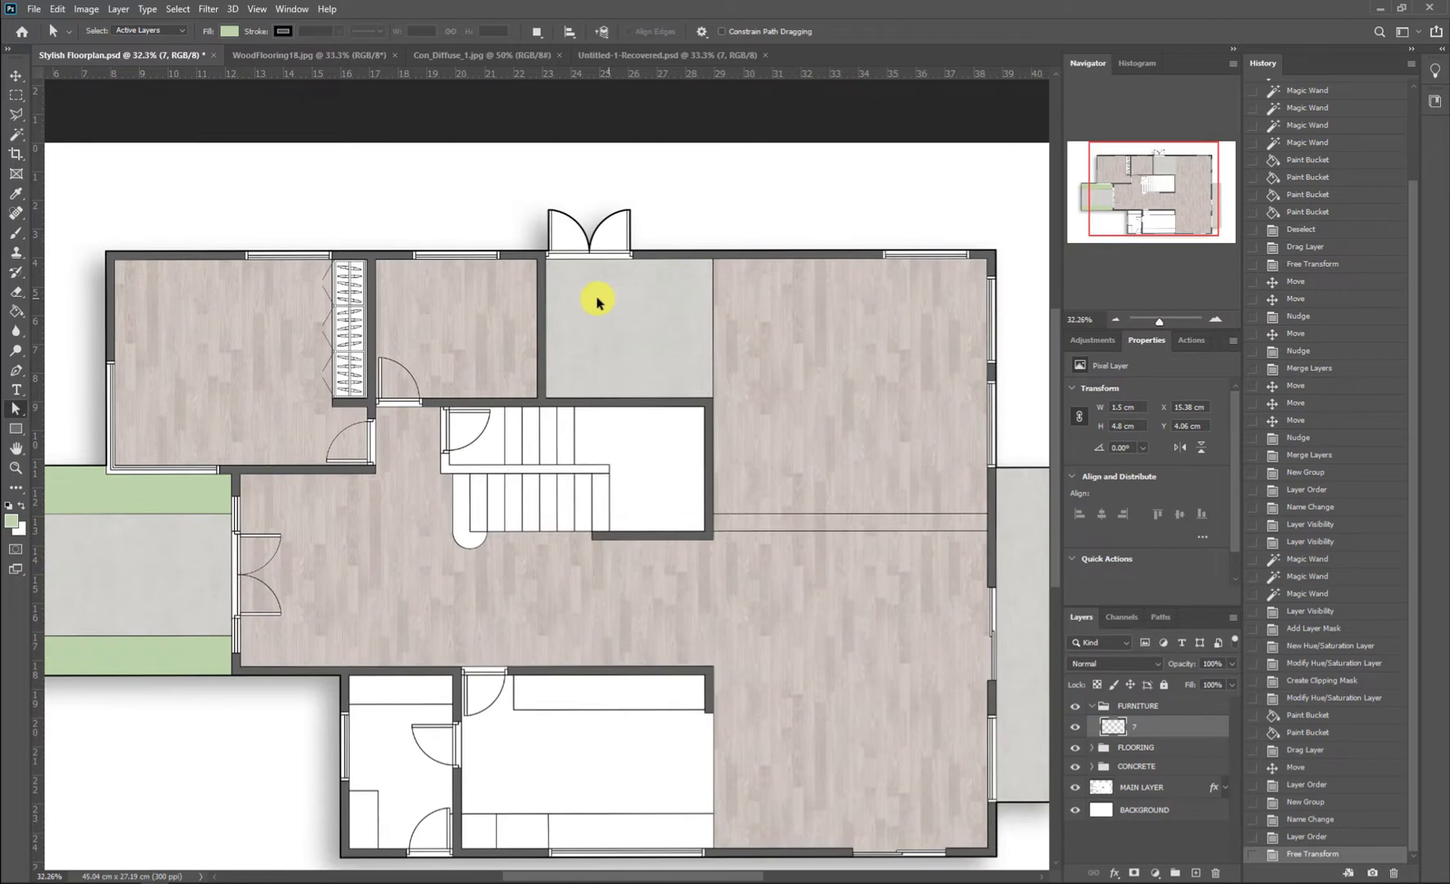
scroll(595, 304, "down", 1)
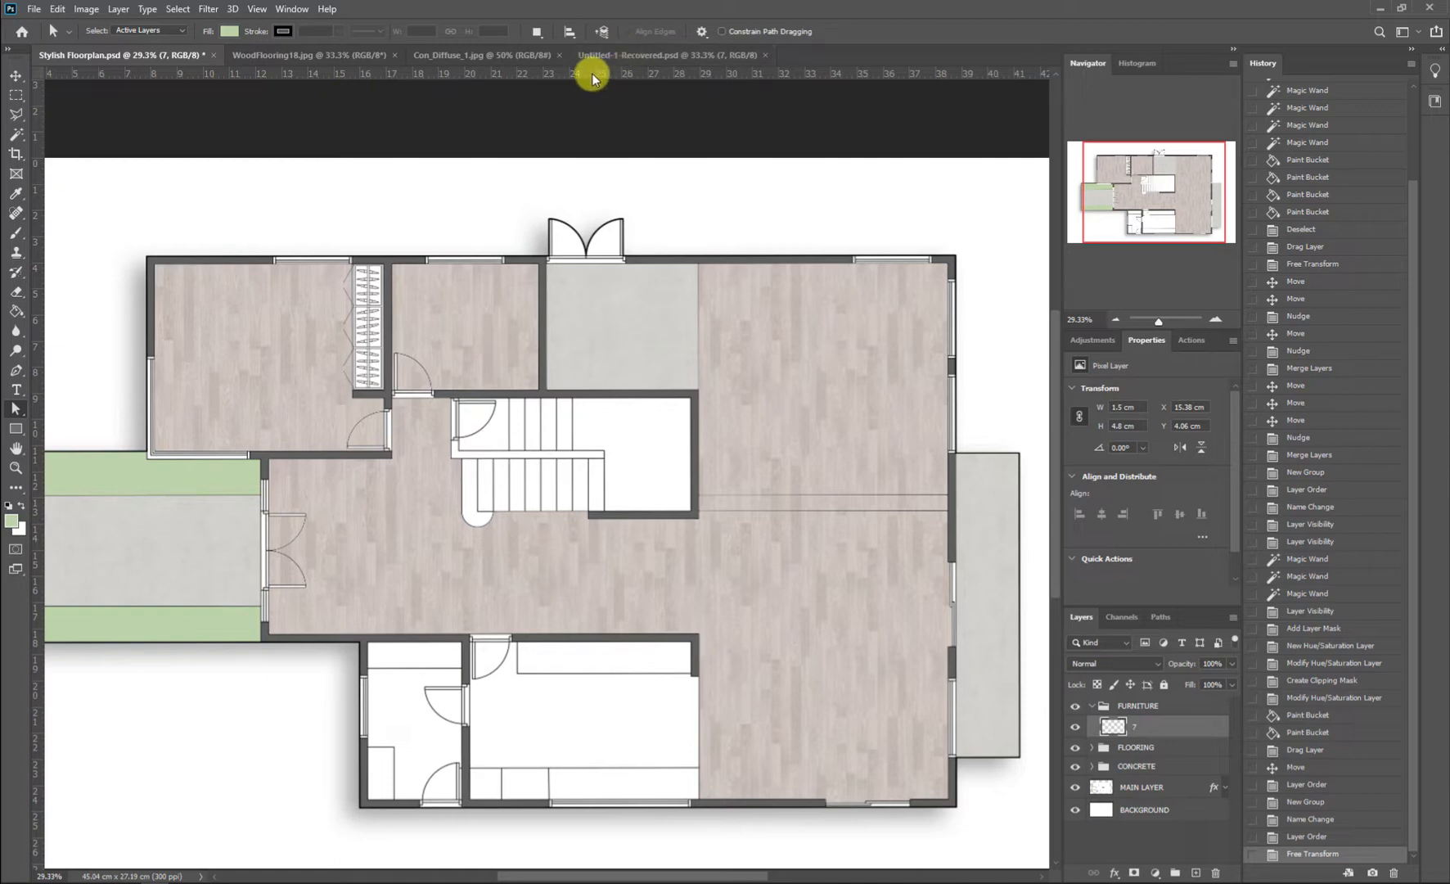
Step: Bring the bathtub from Untitled-1-Recovered.psd into the room beside the closet in Stylish Floorplan.psd and rotate it 90°
left_click(624, 54)
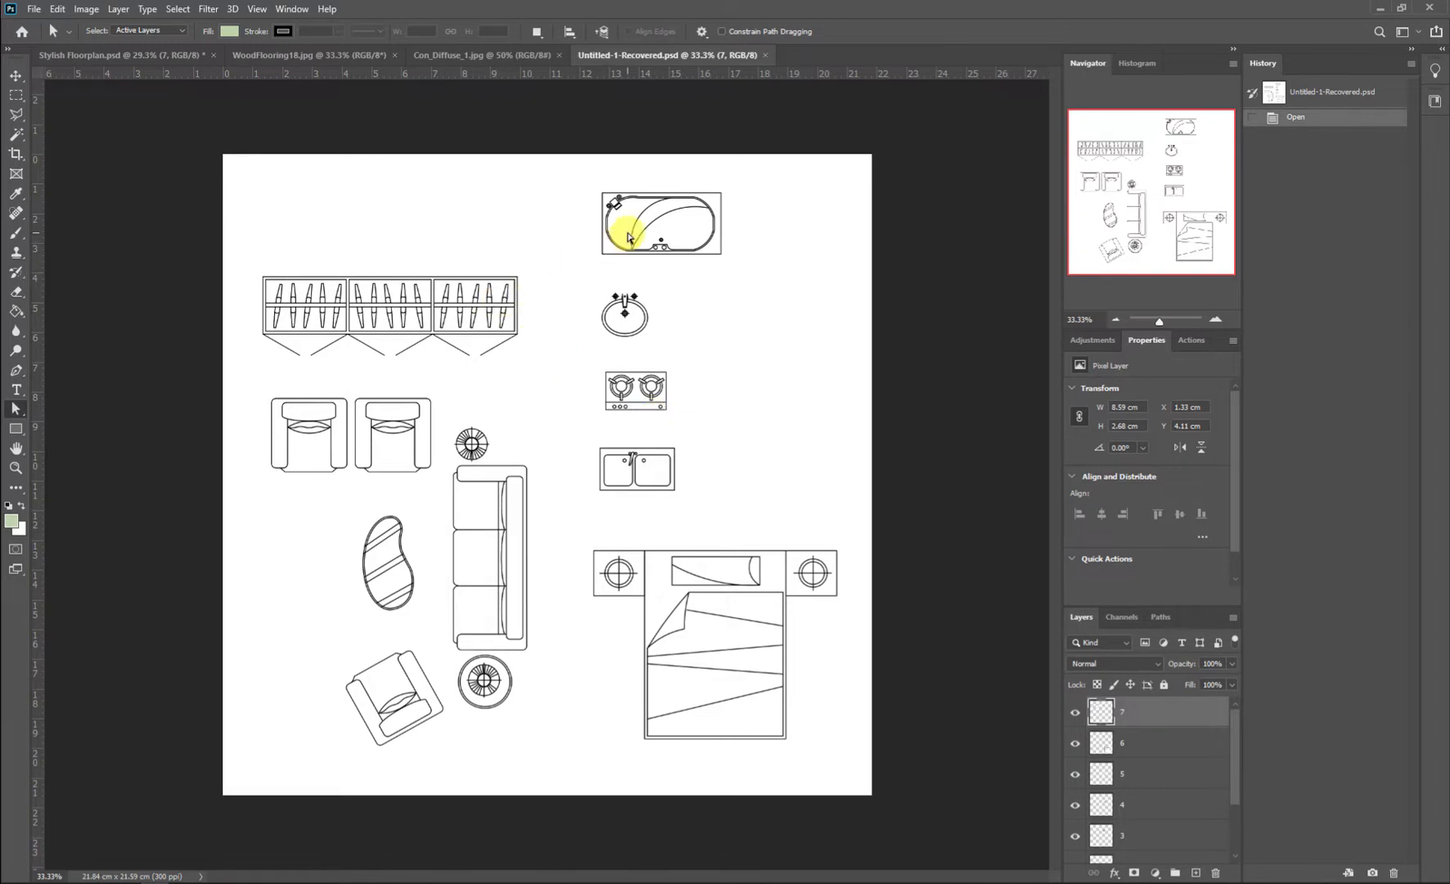
key("v")
left_click(690, 236, "ctrl")
left_click_drag(689, 237, 386, 357)
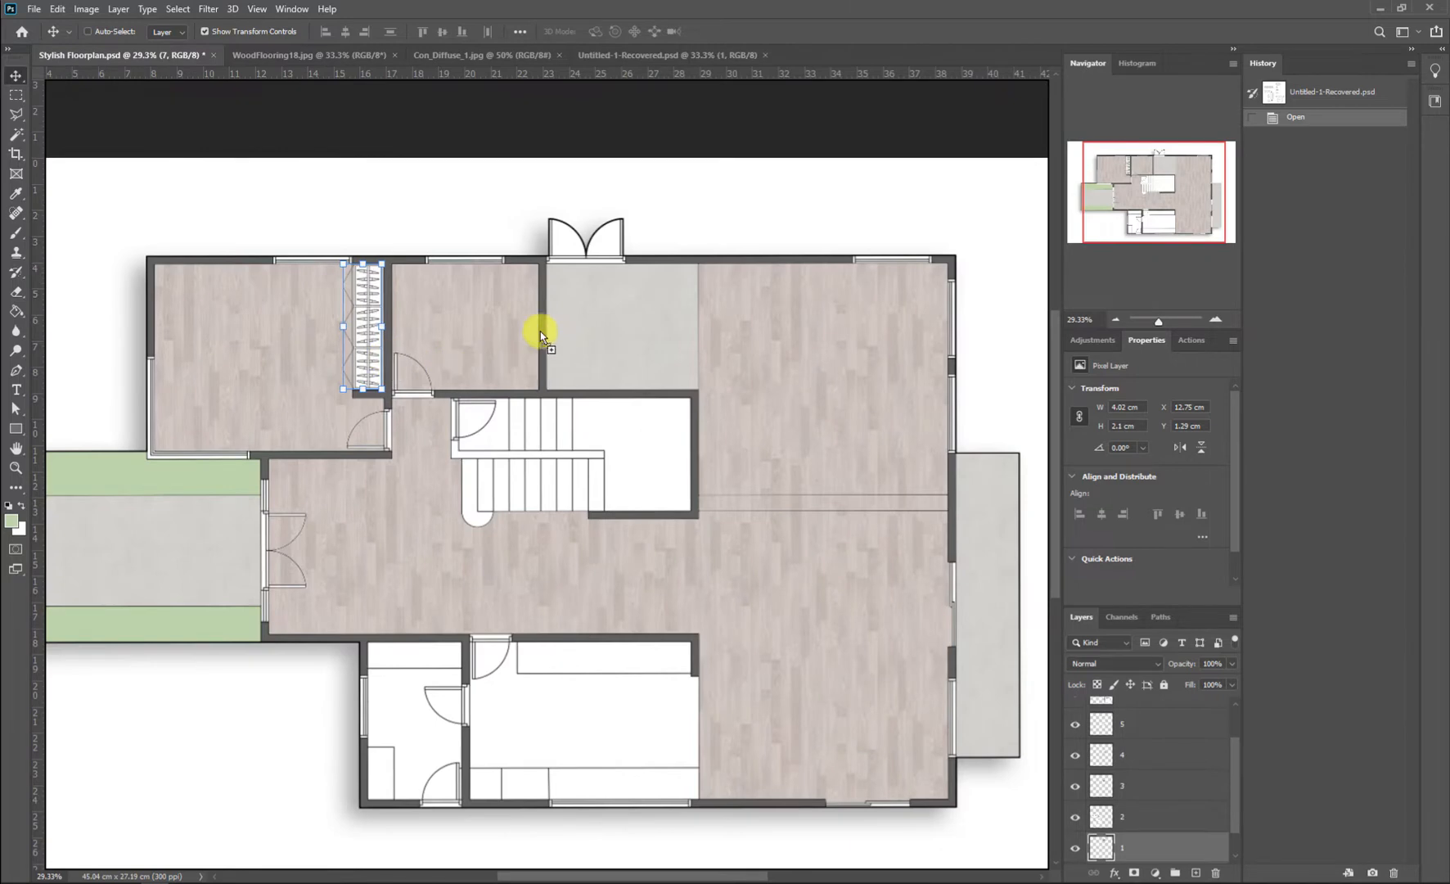
left_click_drag(506, 332, 507, 332)
left_click_drag(577, 367, 500, 391)
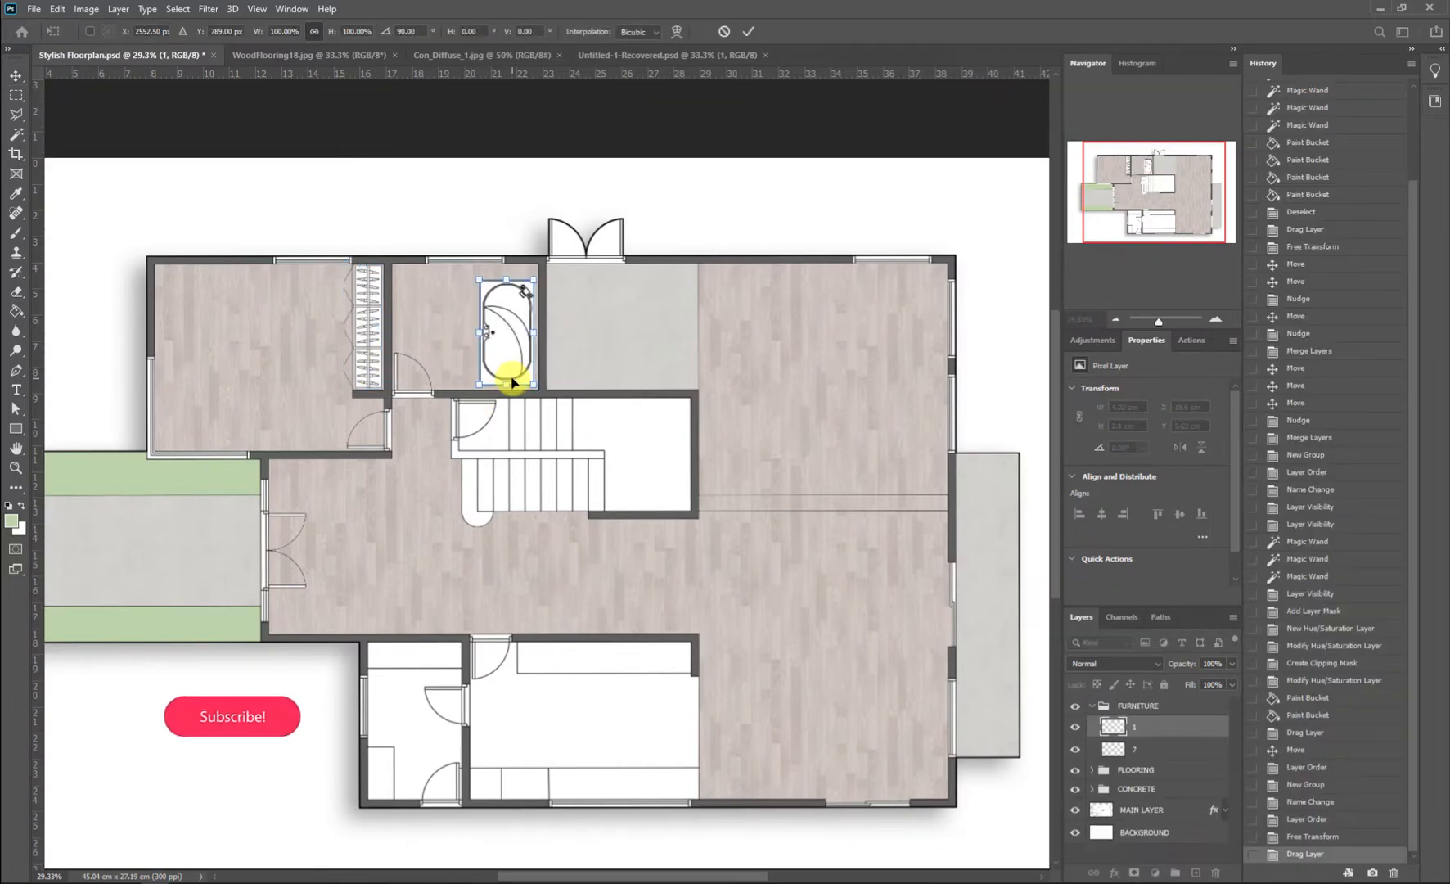
key("Return")
Step: Move the bathtub into the room's upper right corner, nudge it against the wall, and scale it to about 1.91 × 3.65 cm
scroll(546, 372, "up", 7)
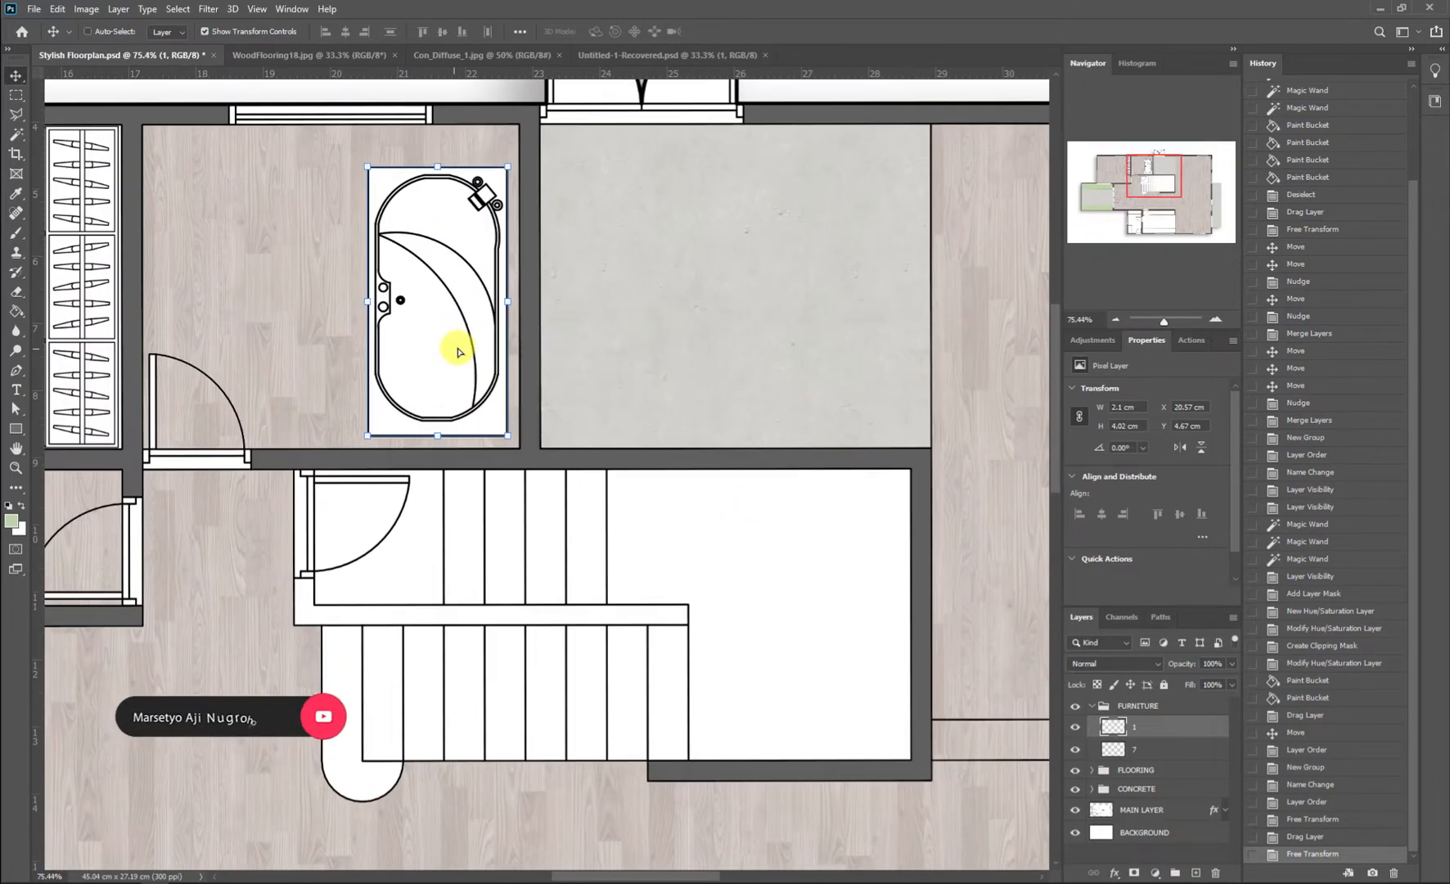
mouse_move(451, 313)
left_mouse_down()
mouse_move(463, 301)
mouse_move(463, 313)
left_mouse_up()
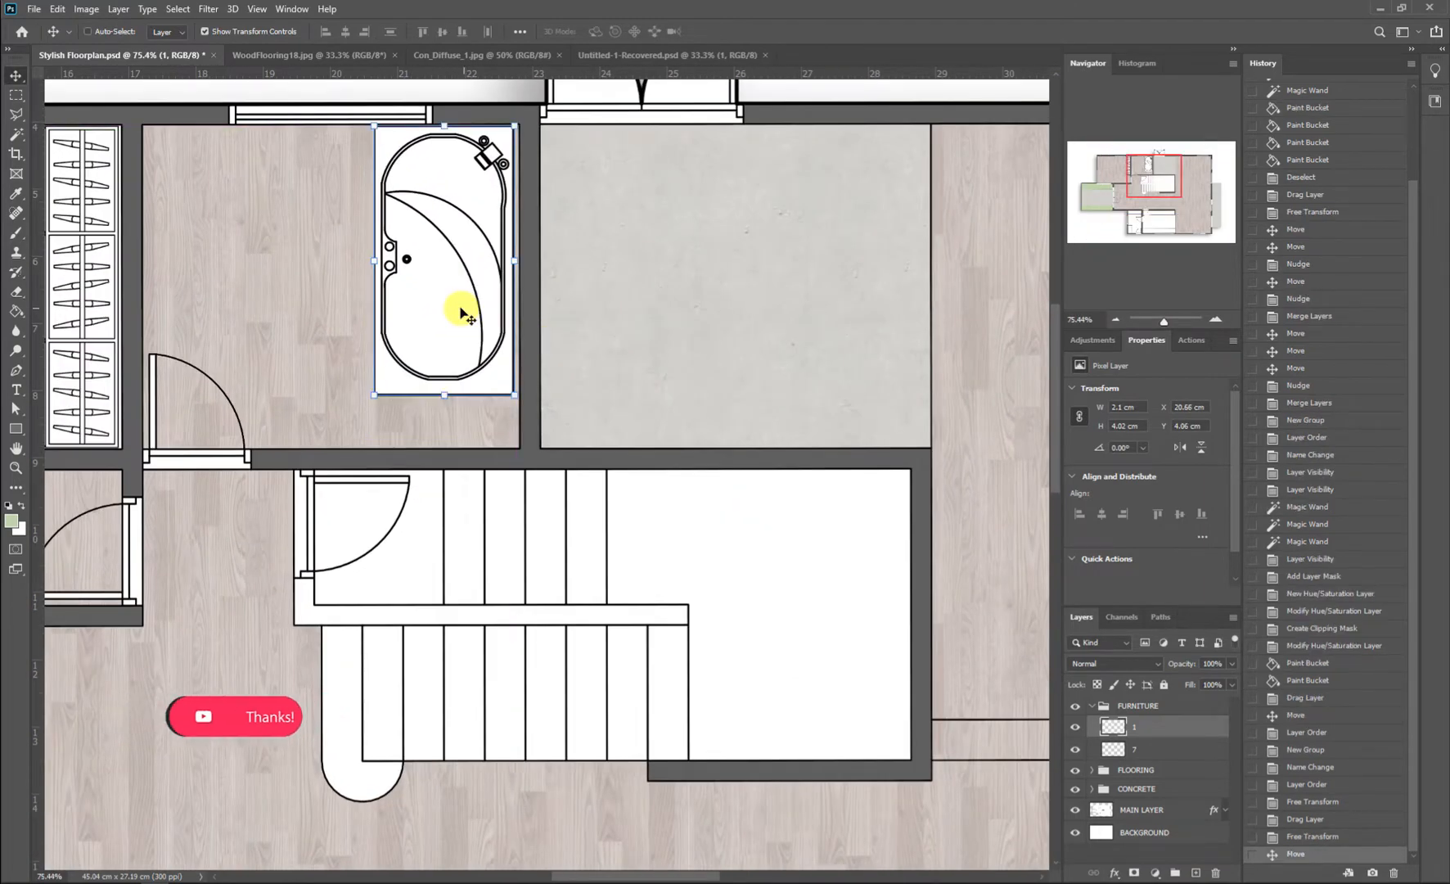
key("Right")
key("Right")
key("Right")
key("Right")
key("Right")
key("Right")
key("Right")
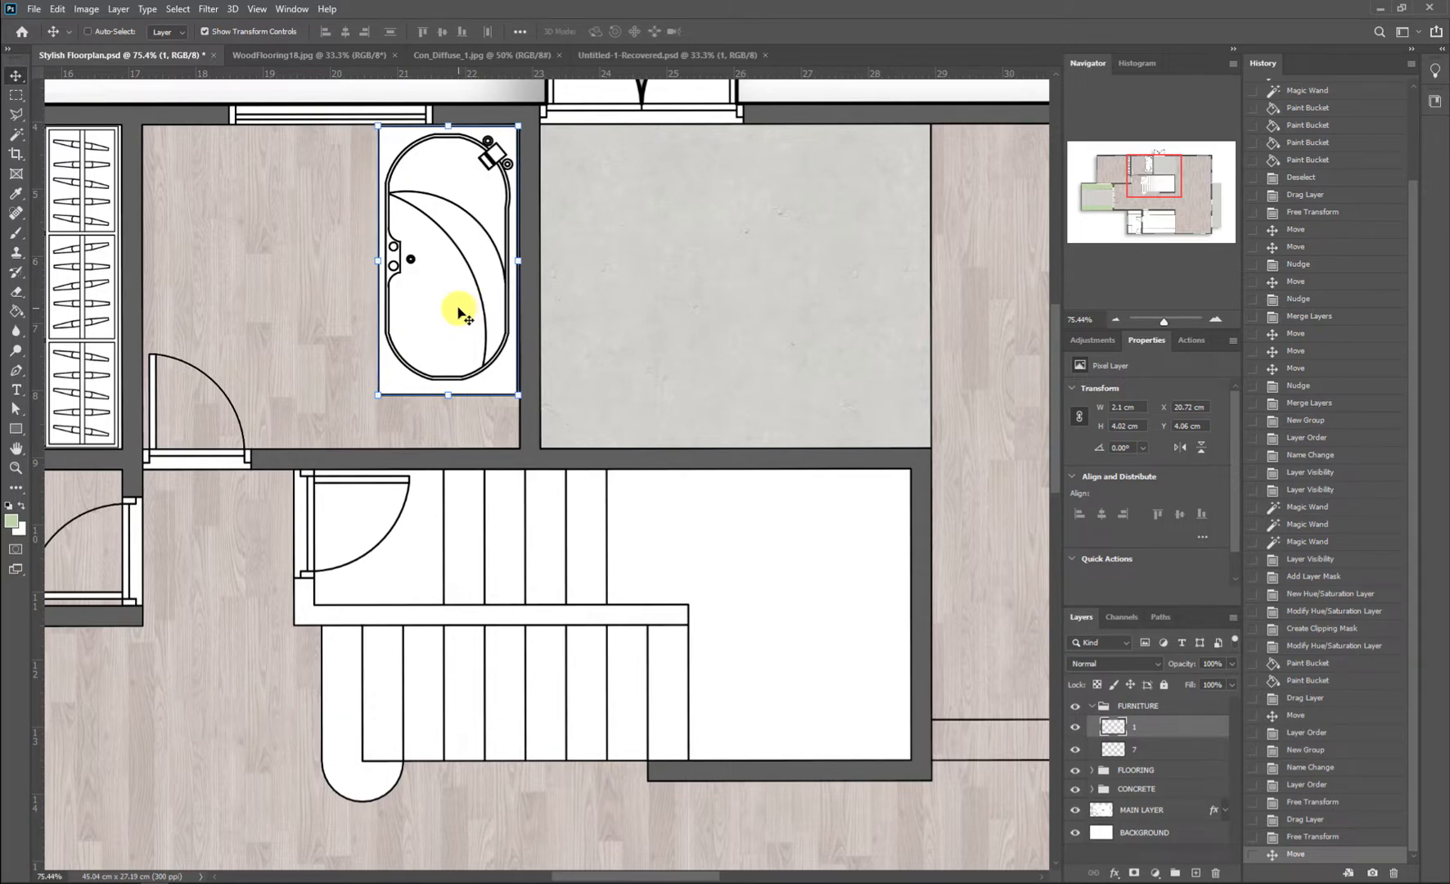
left_click_drag(381, 397, 386, 366)
key("Return")
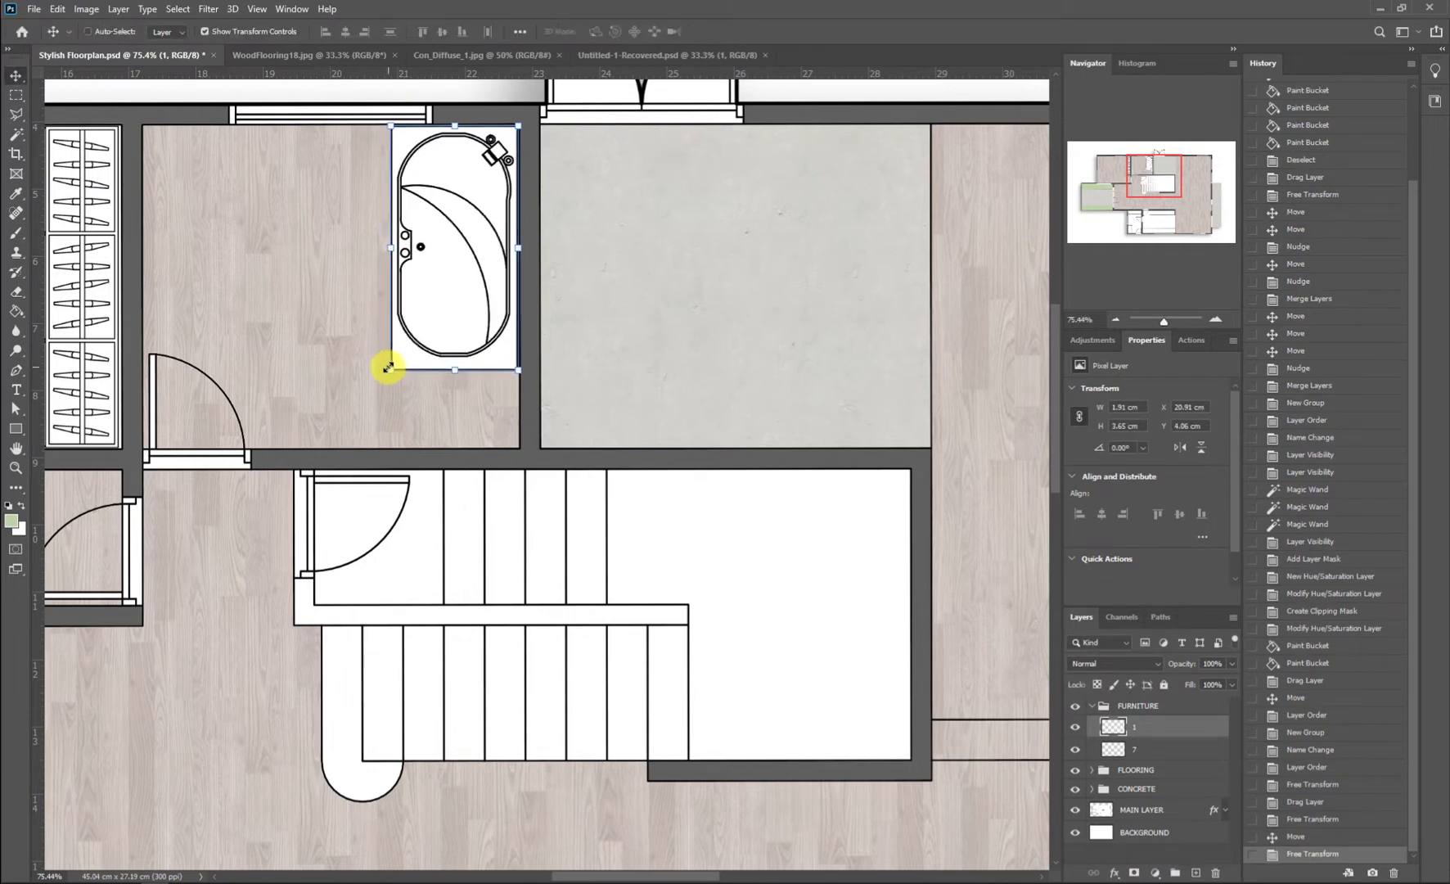
Step: Rename the bathtub layer as bathup and the wardrobe's layer as wardrobe
double_click(1138, 730)
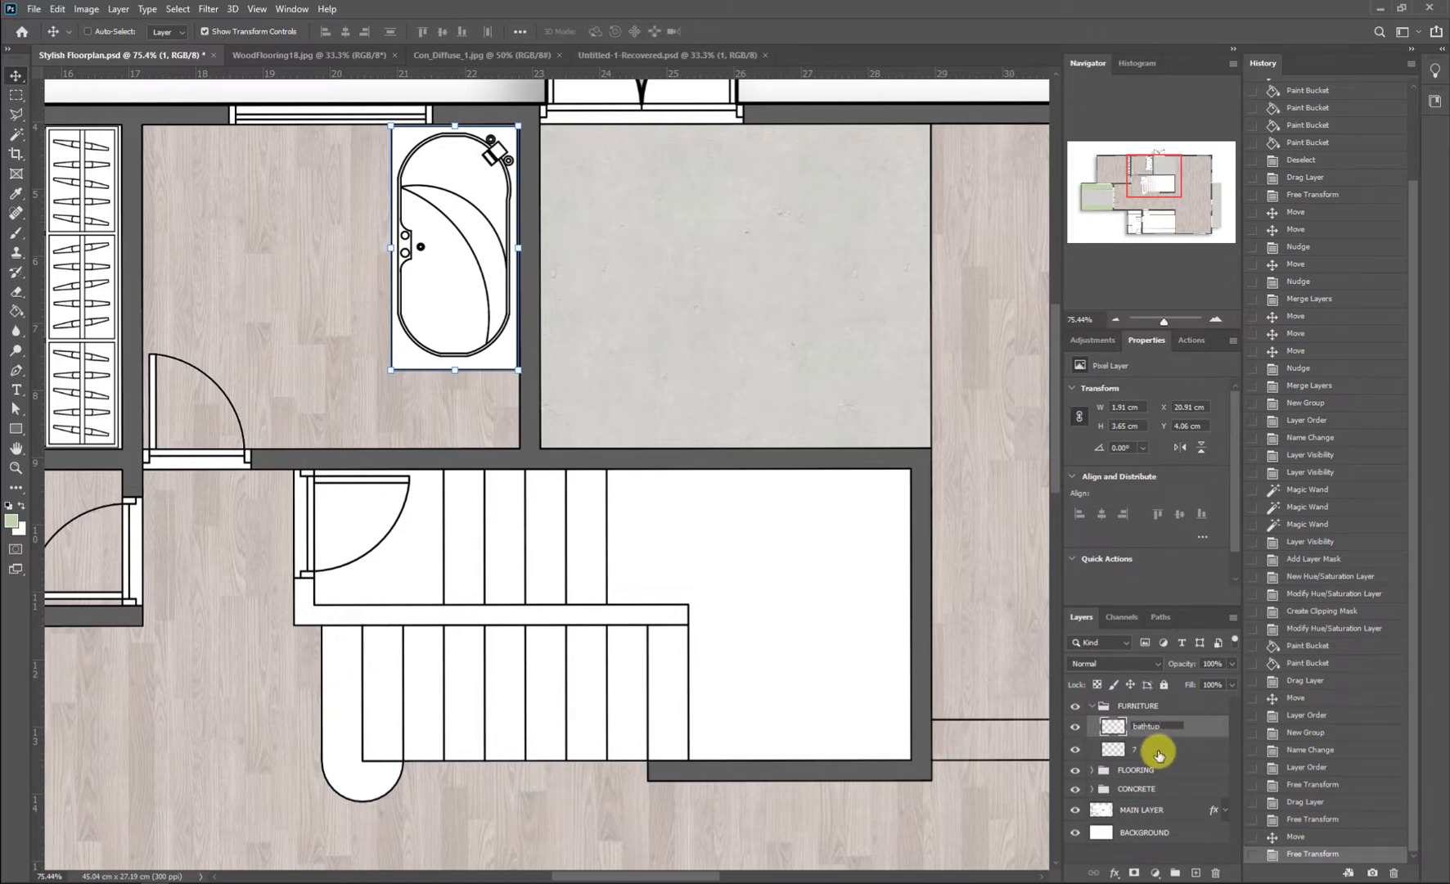
key("Return")
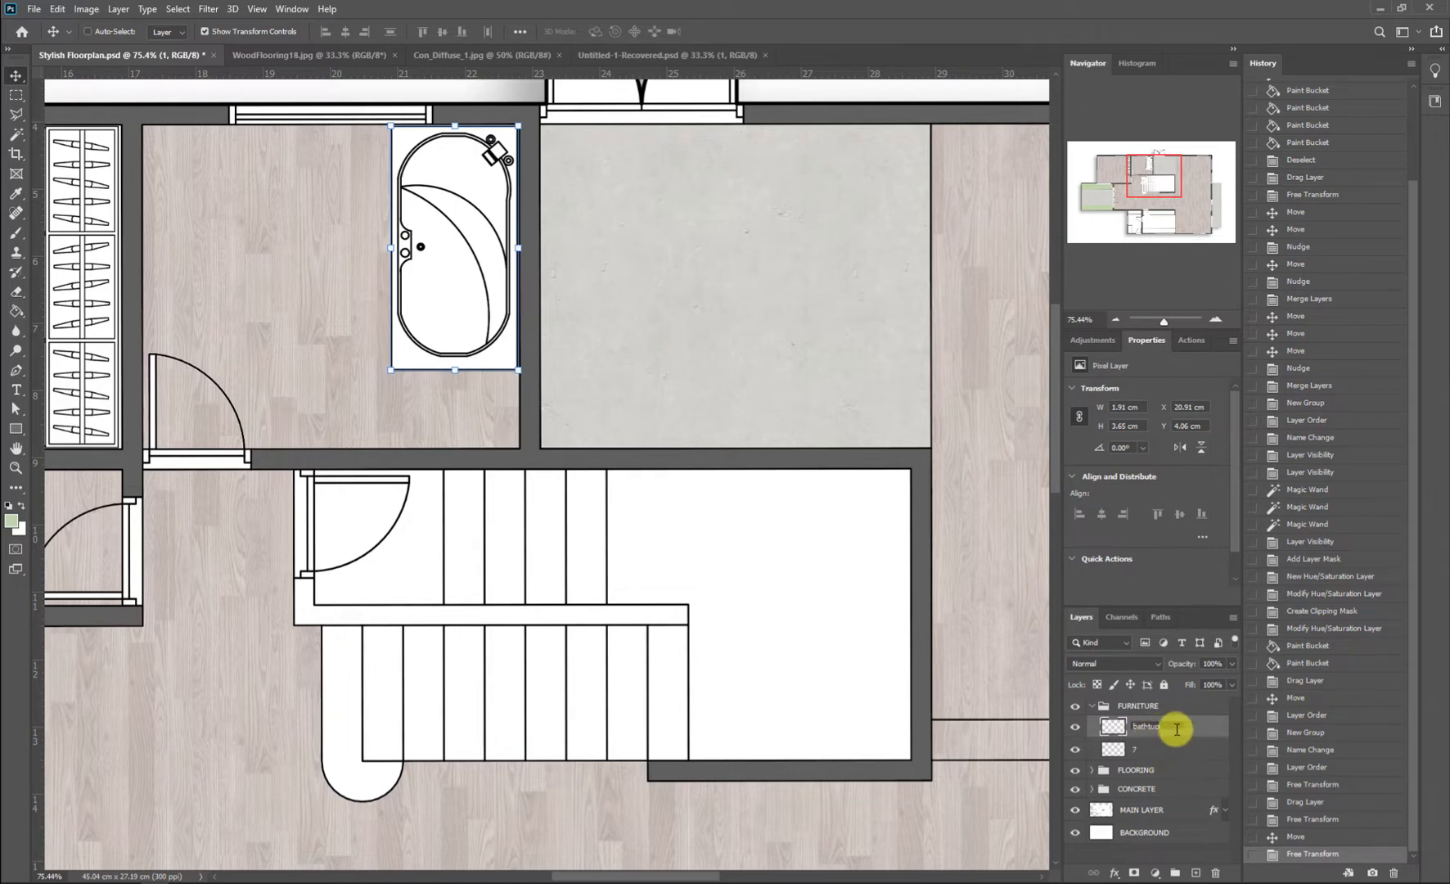
key("Return")
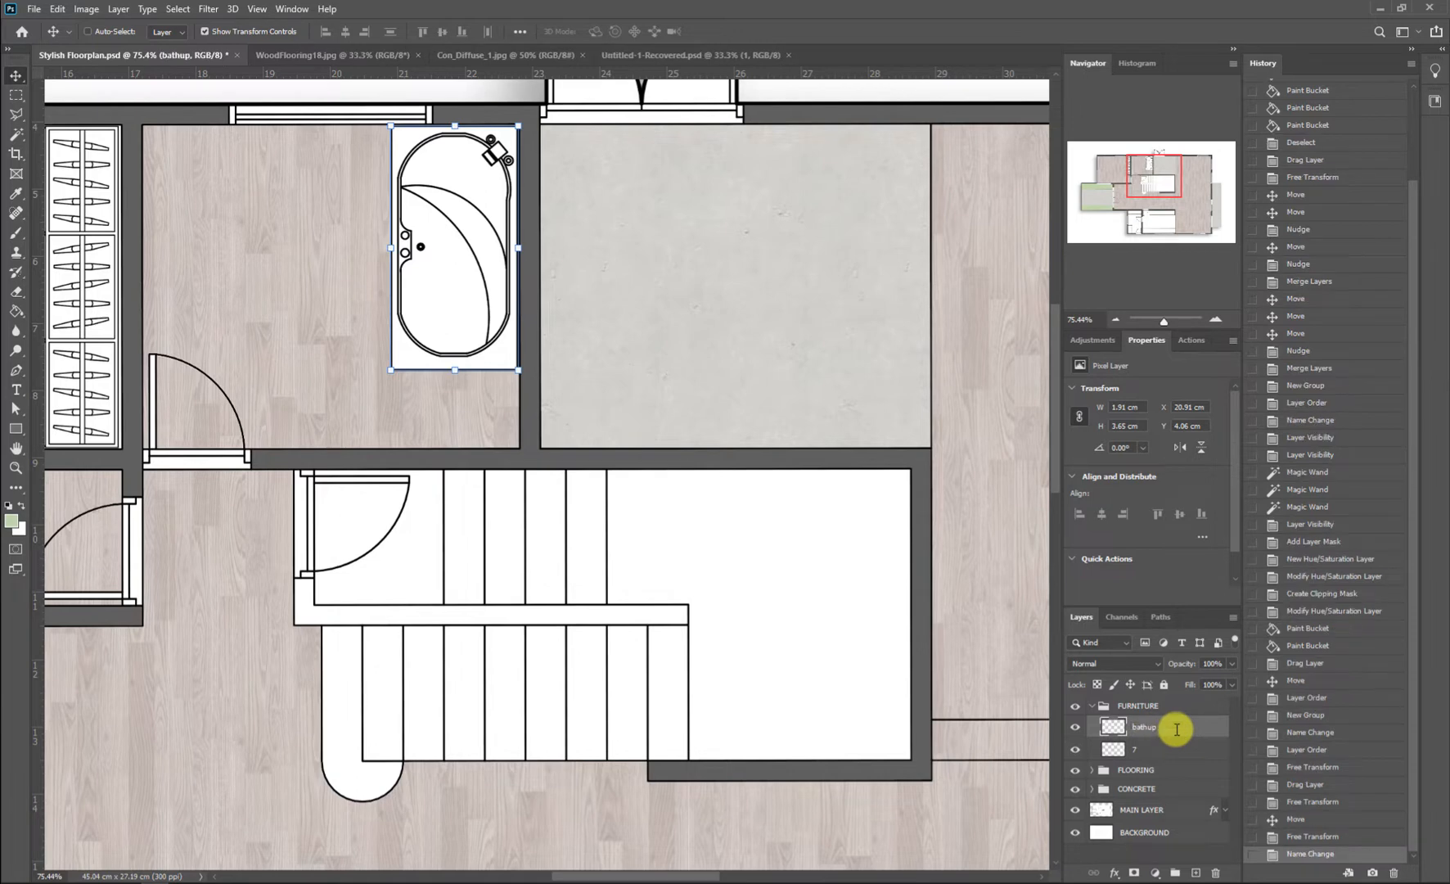
double_click(1135, 749)
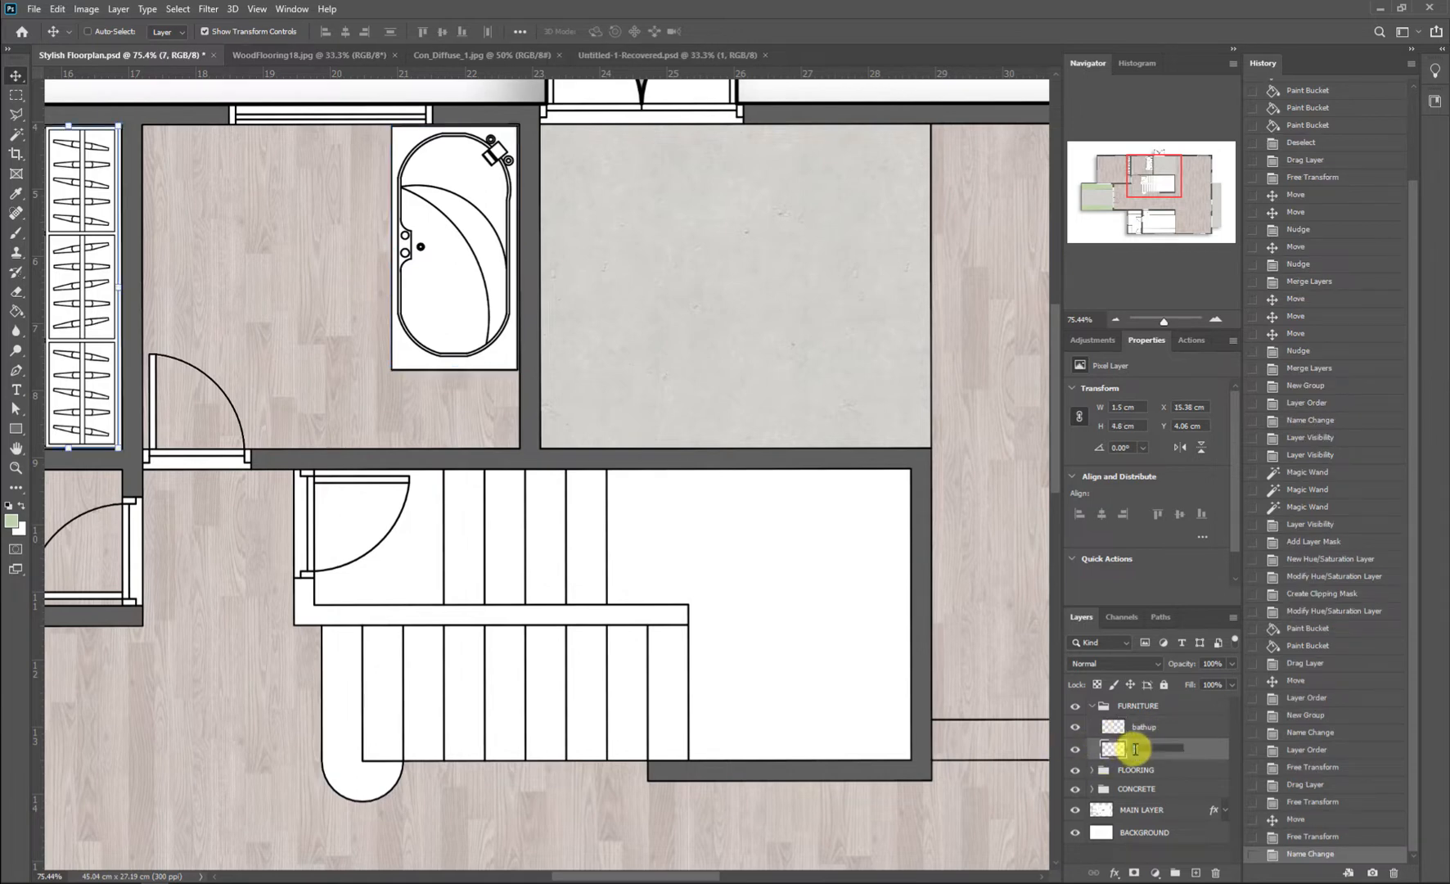
type("wardrobe")
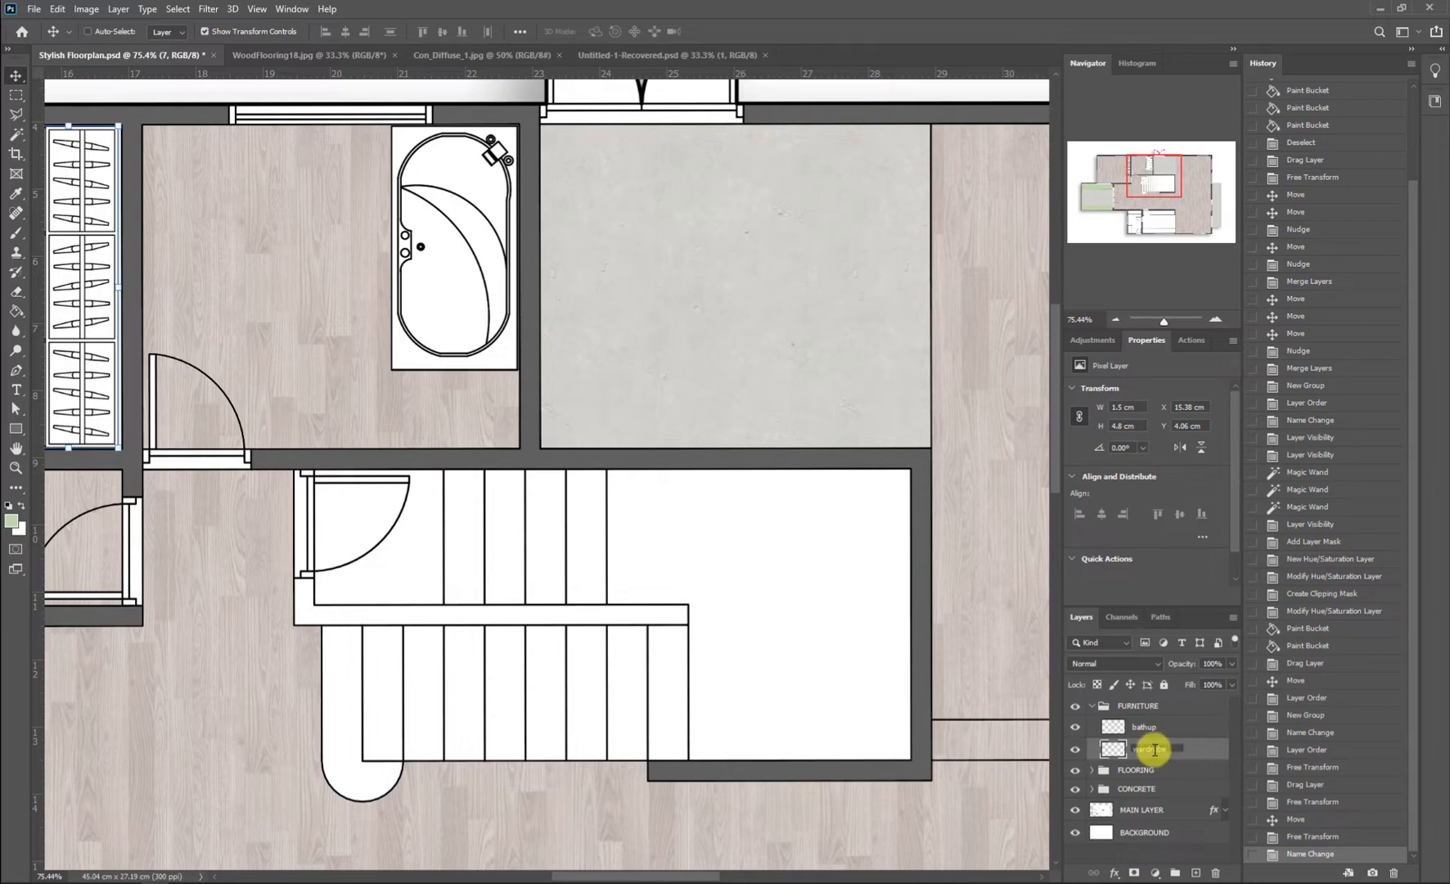
key("Return")
Step: Add a new layer above bathup in the FURNITURE group and name it furniture 1
left_click(1113, 726)
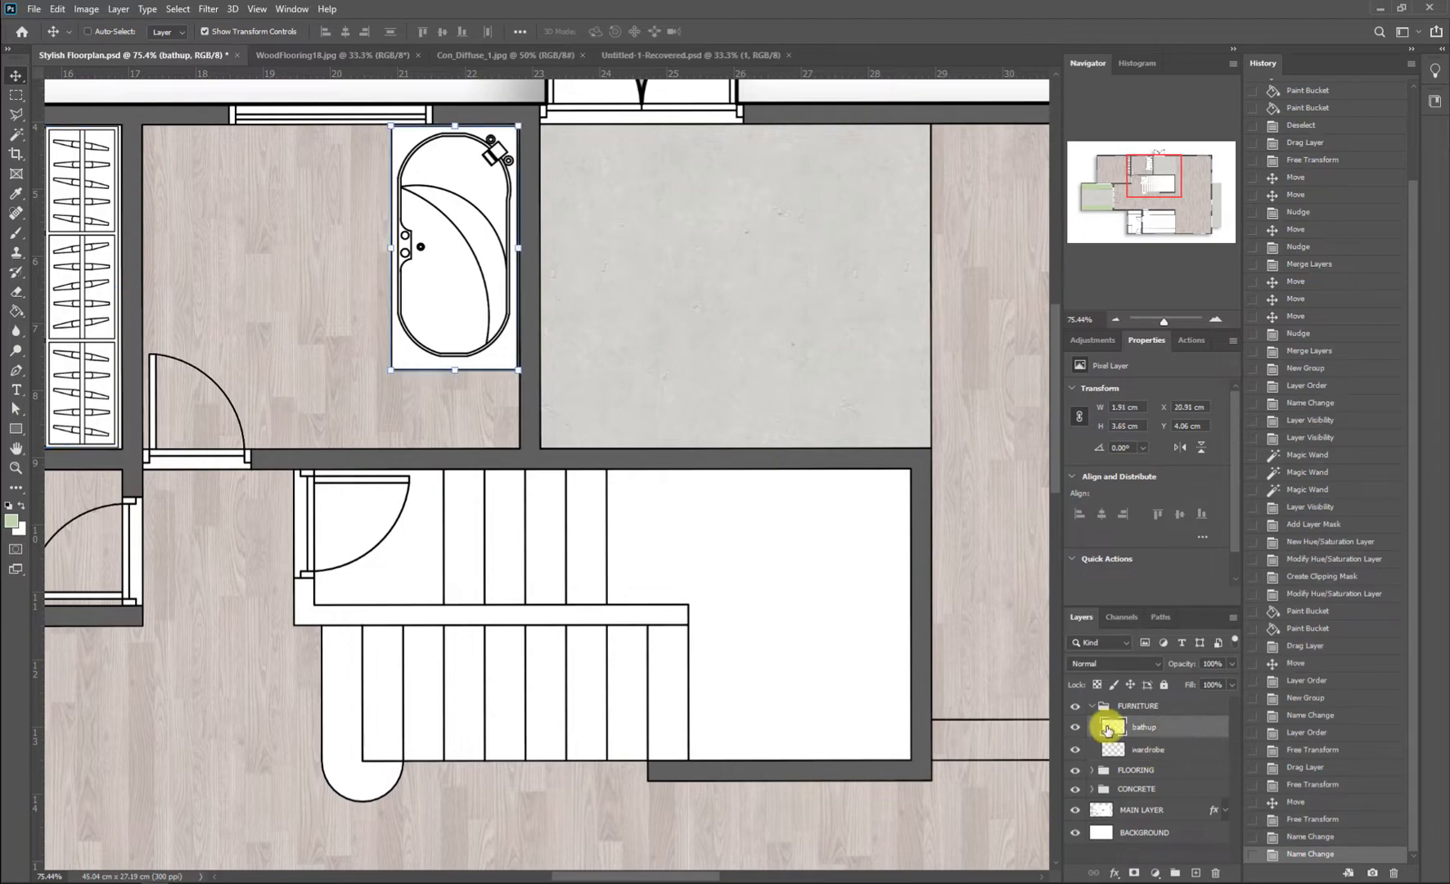
scroll(702, 661, "down", 3)
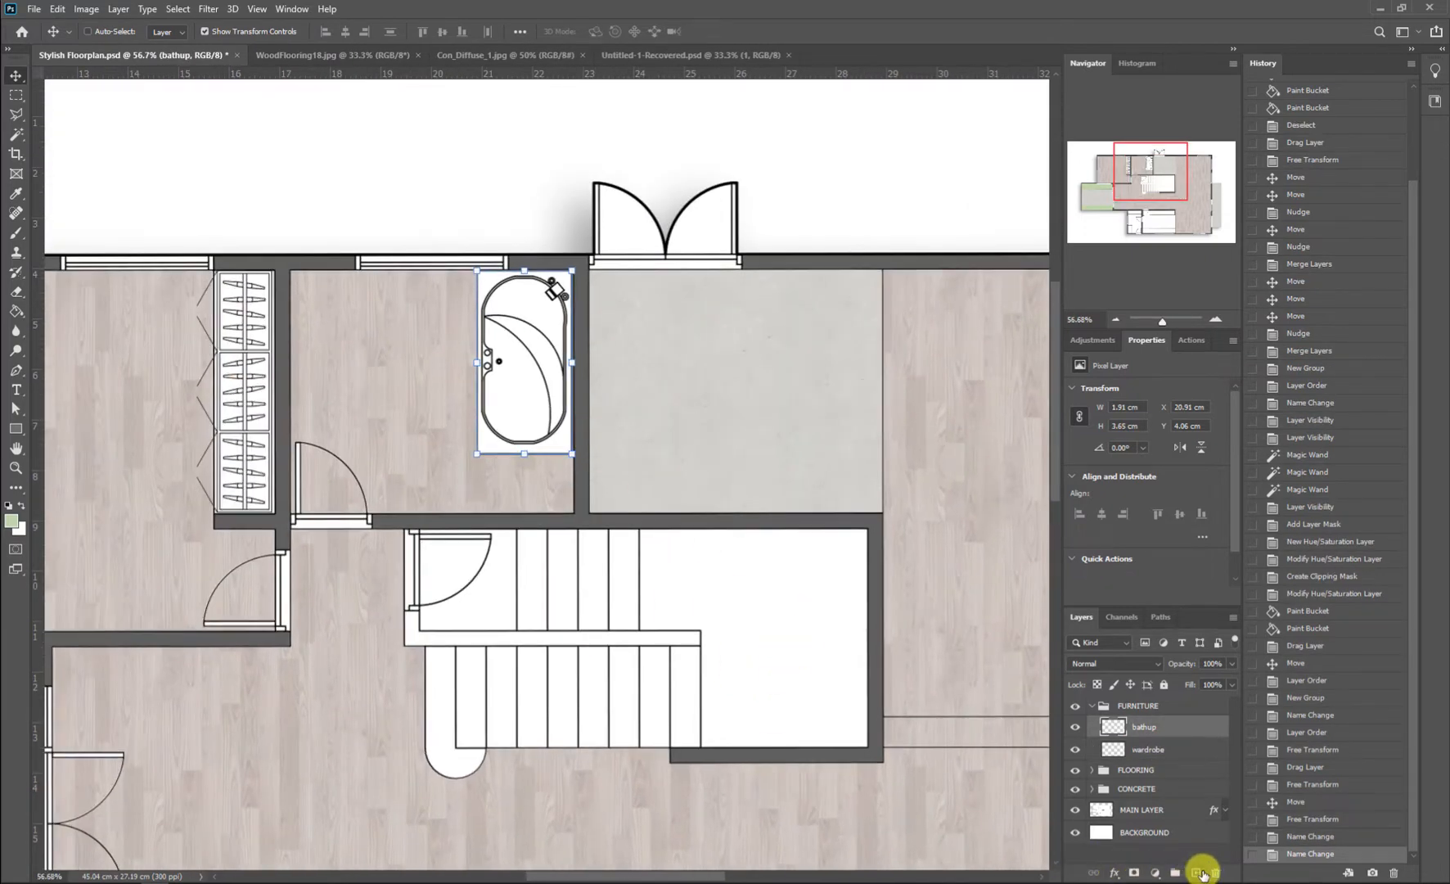
left_click(1201, 873)
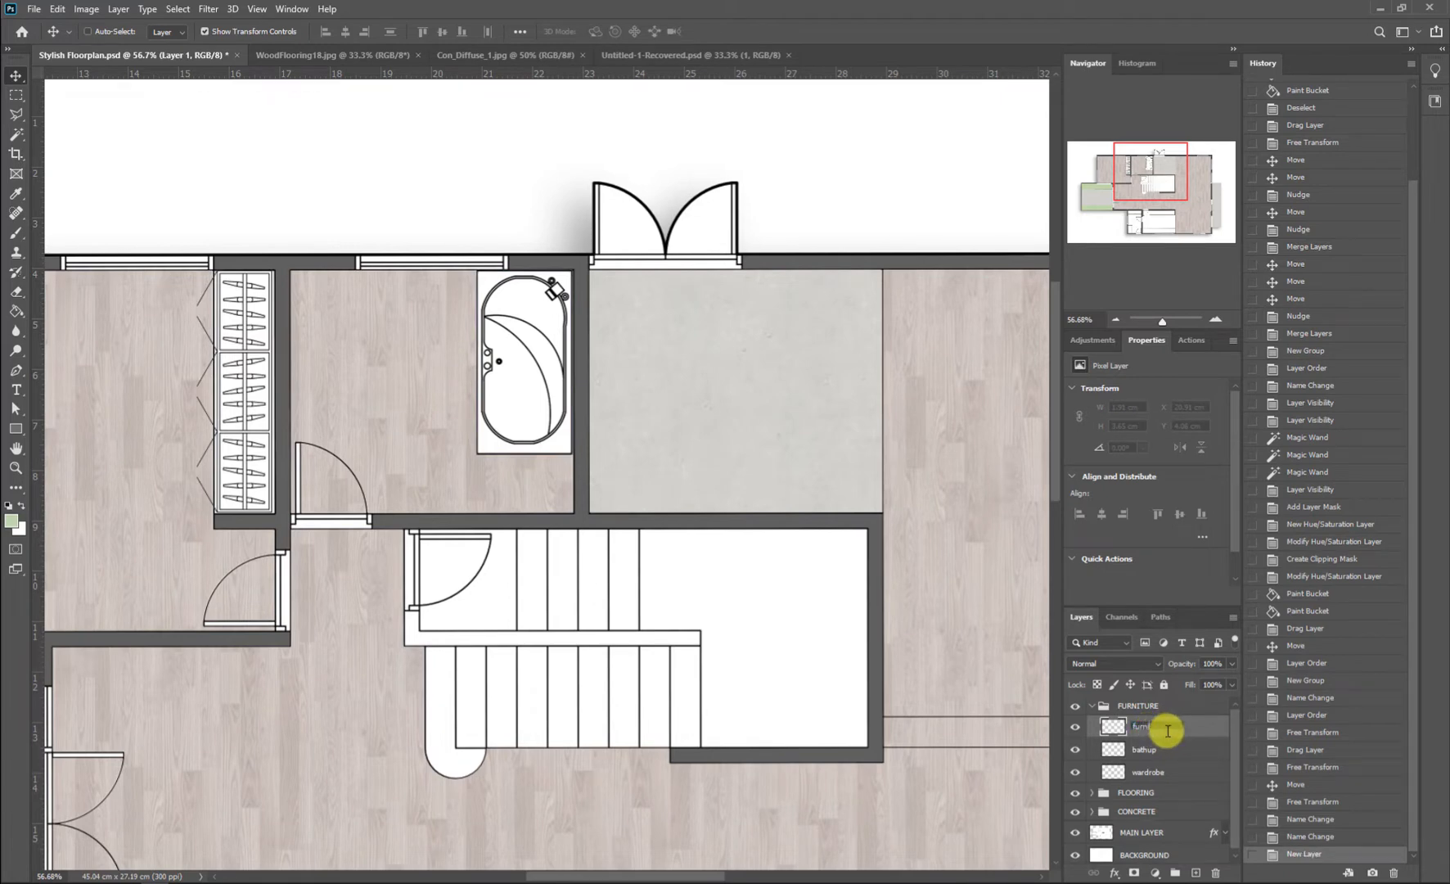
key("Return")
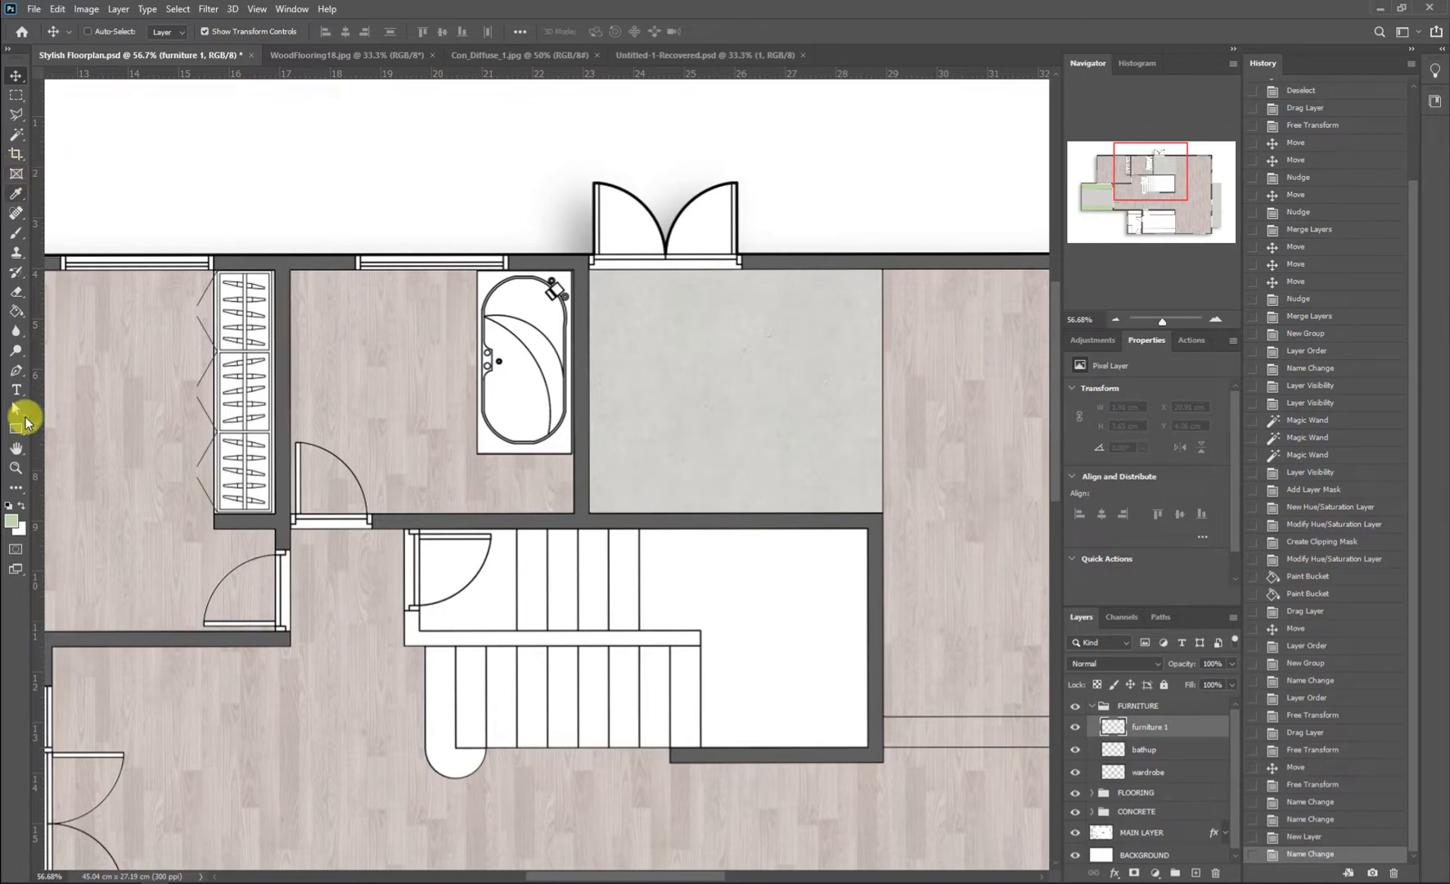
Step: Draw a counter rectangle of about 393 × 134 px between the bathtub and the room's lower wall, and fill it white
left_click(17, 433)
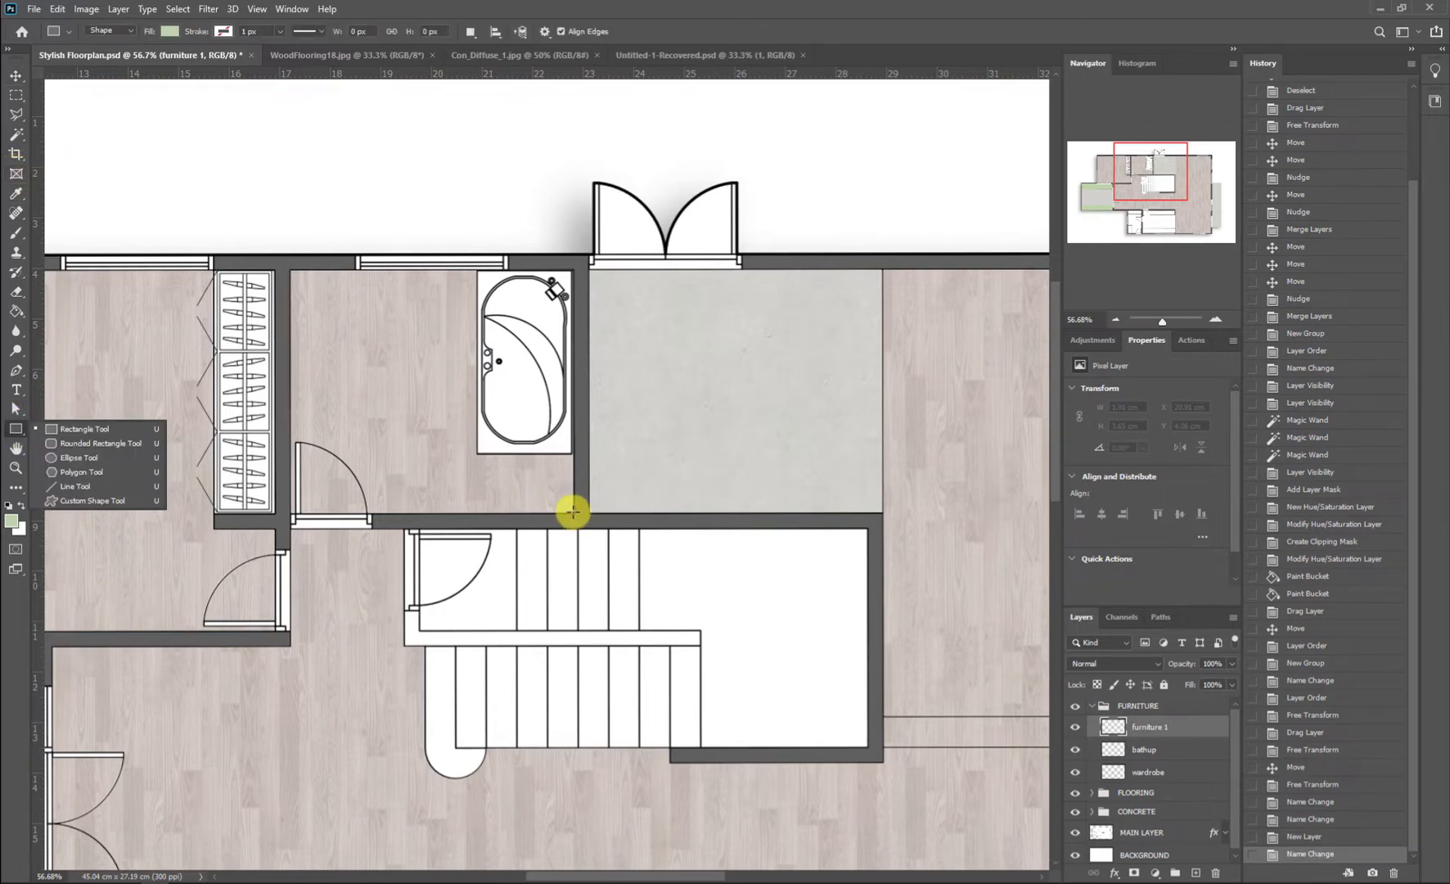
left_click_drag(572, 512, 405, 456)
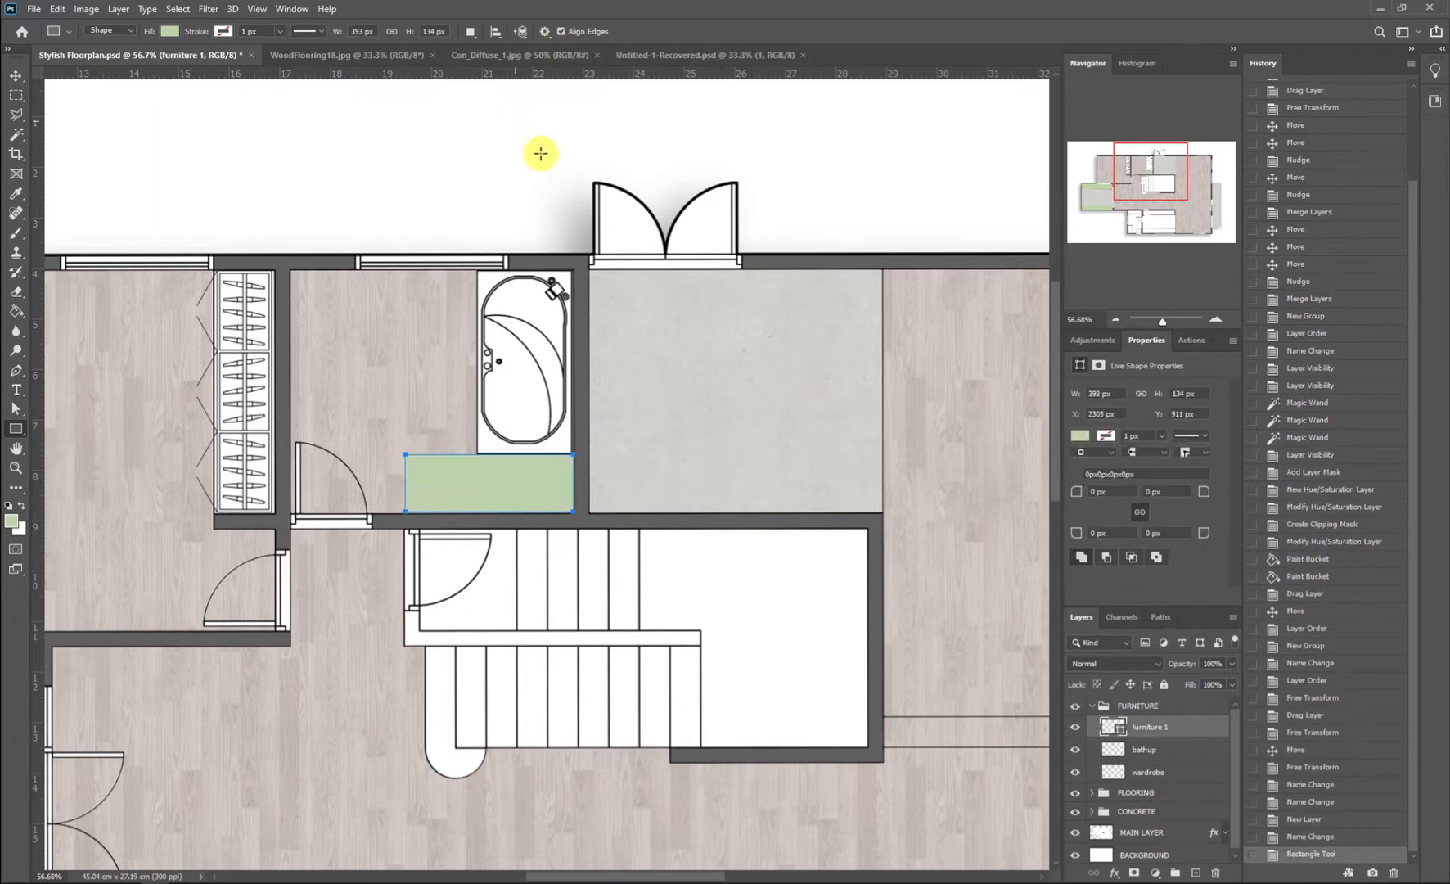
left_click(1081, 436)
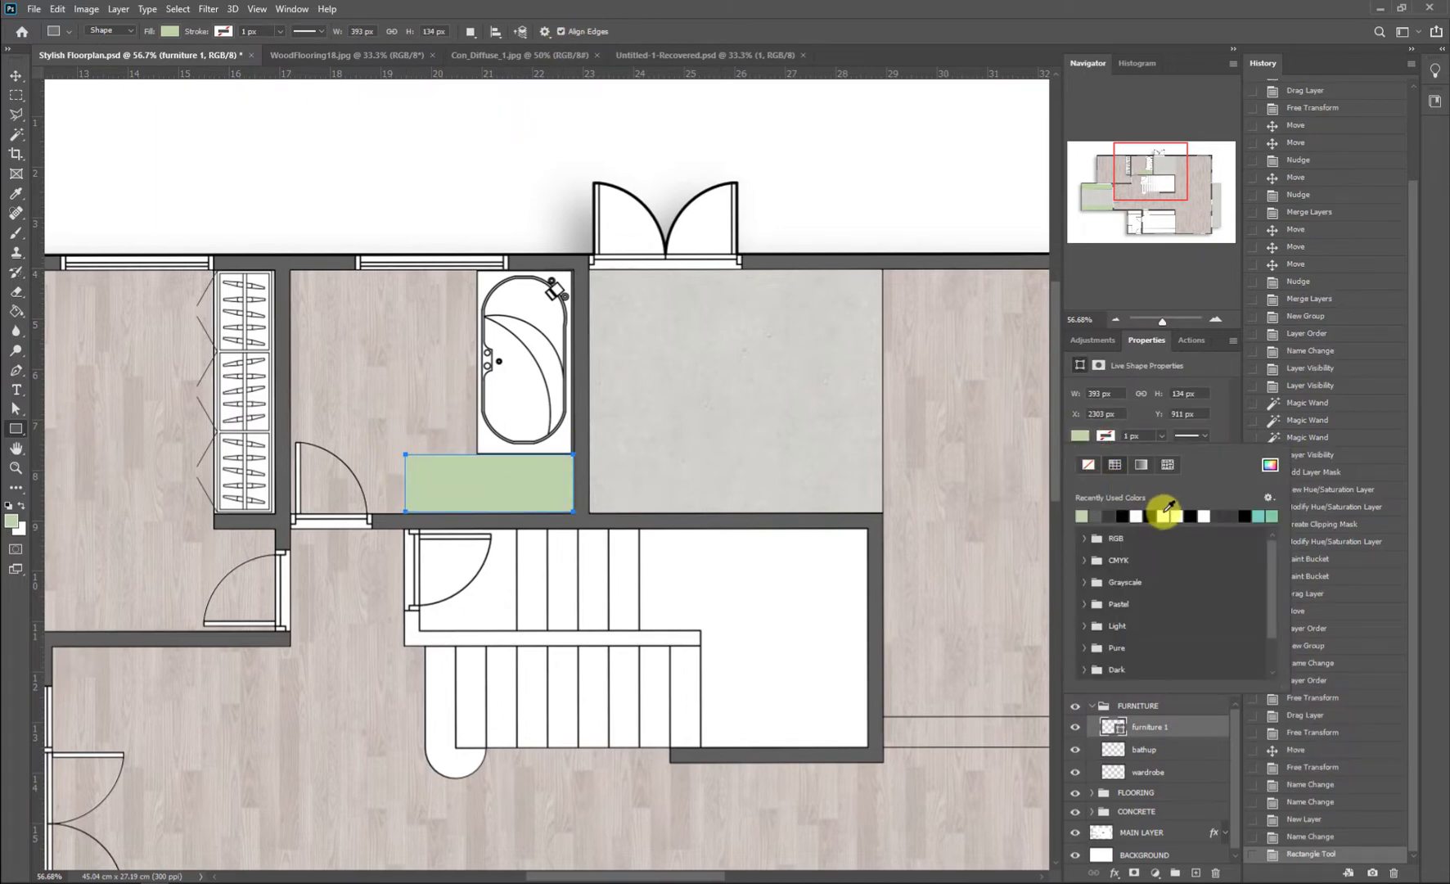
left_click(1137, 515)
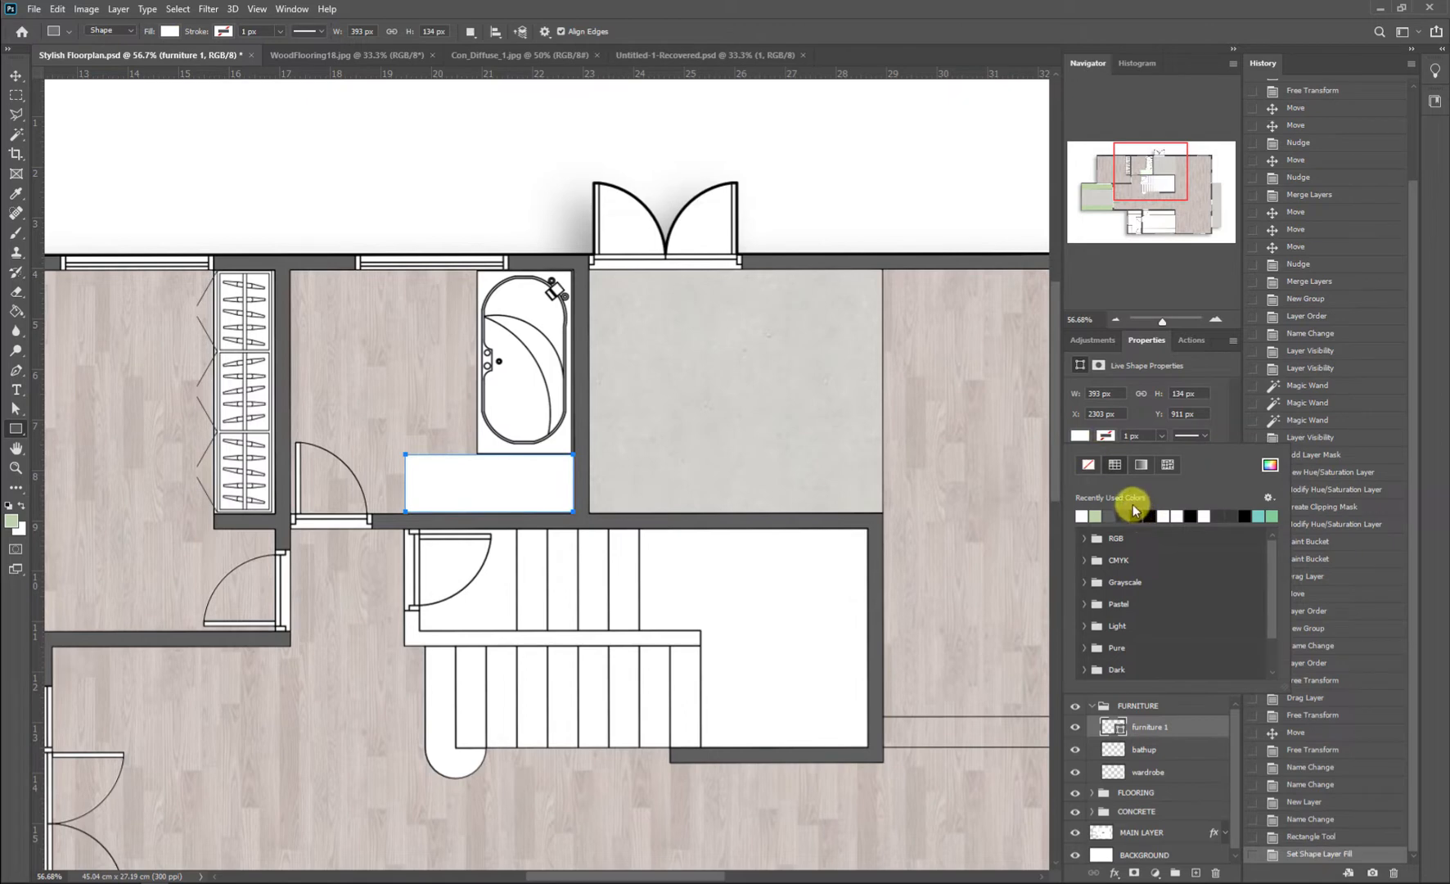
left_click(1225, 422)
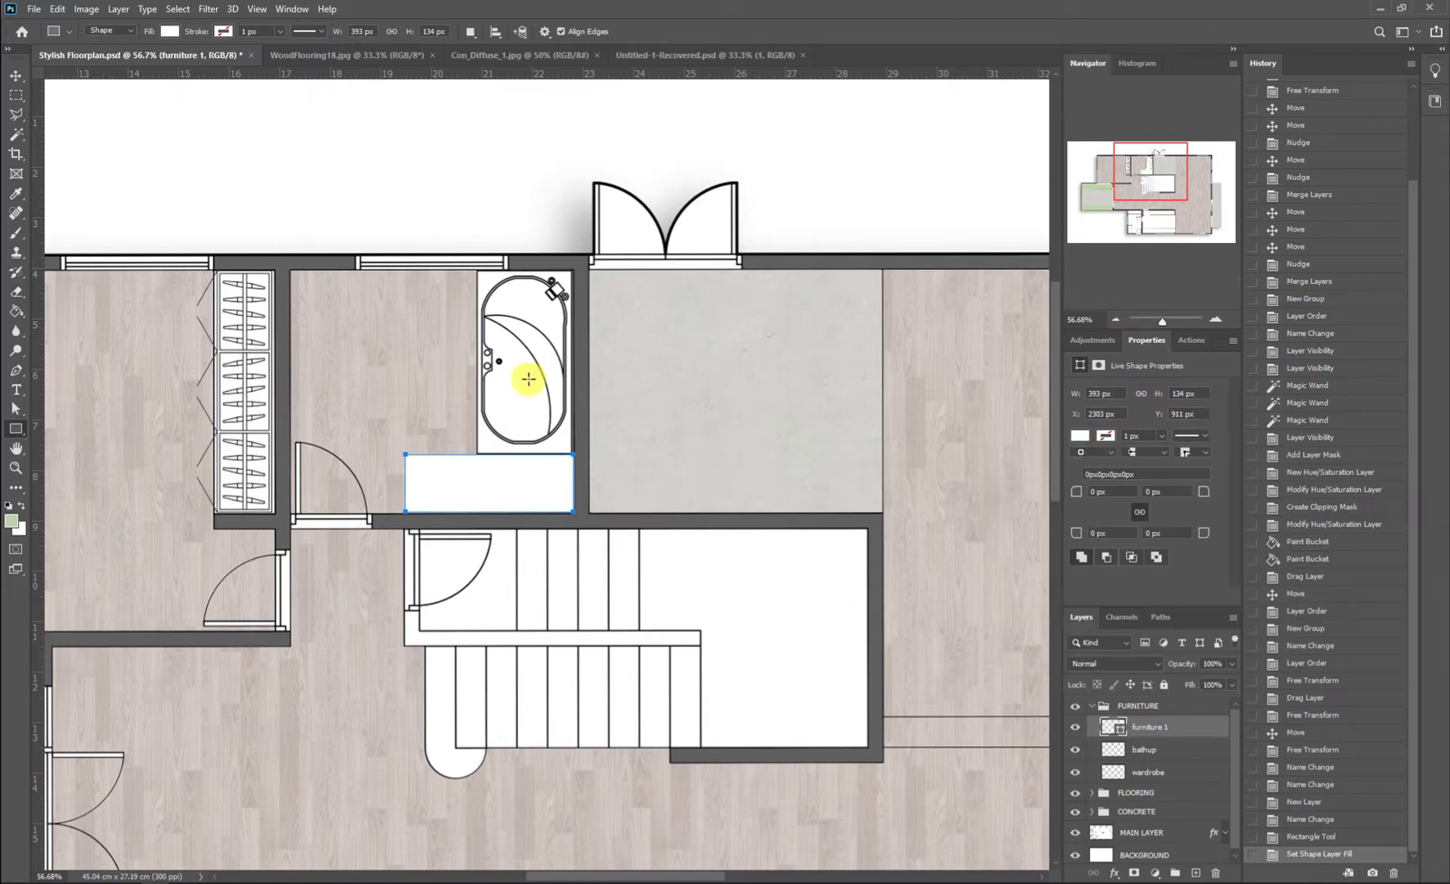
Step: Try merging the furniture 1 rectangle with the bathup layer, and undo the merge
left_click(26, 76)
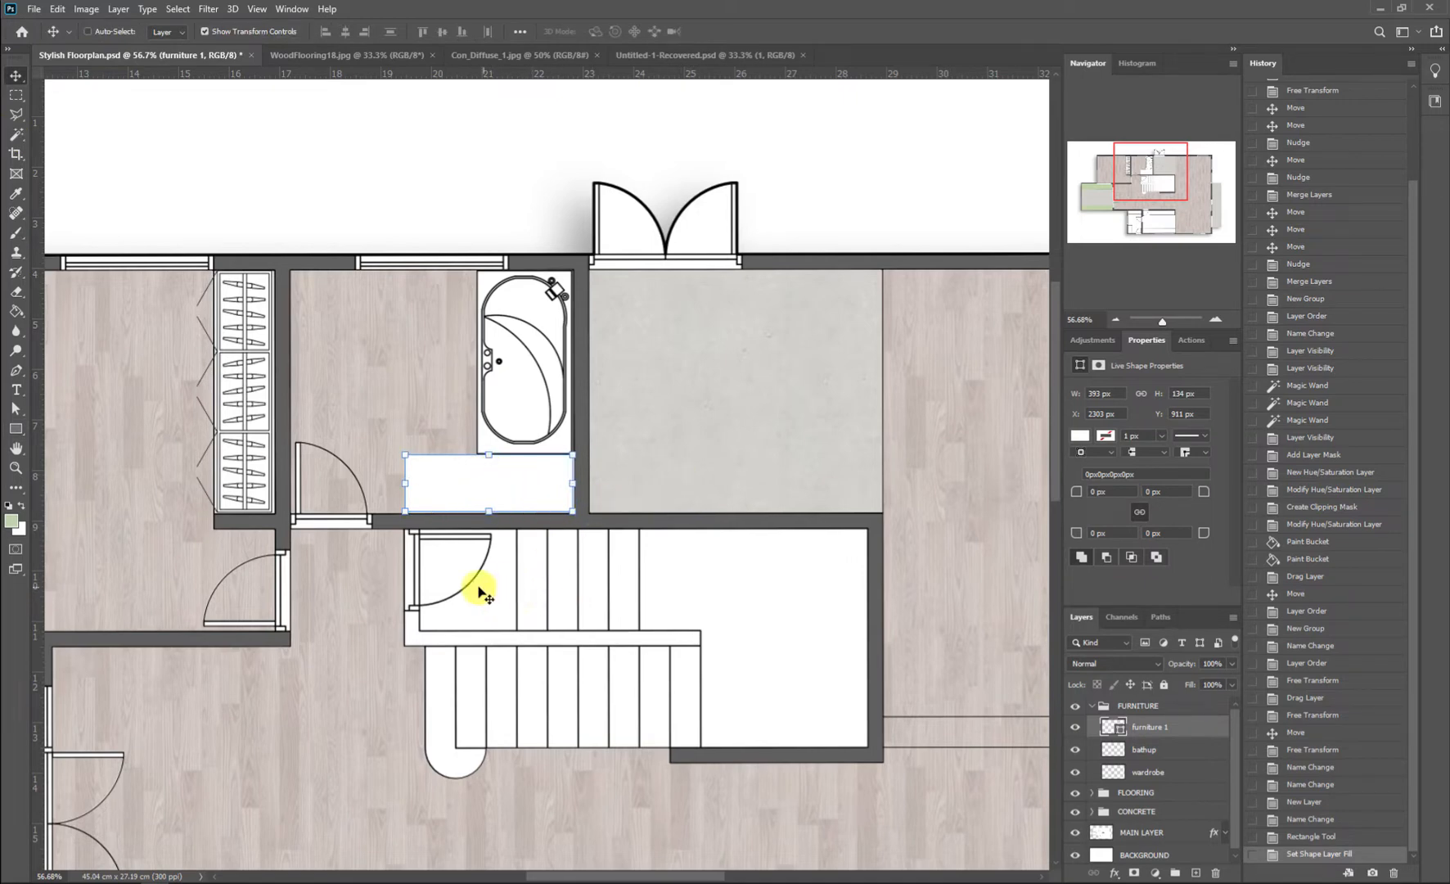
left_click(1170, 745, "shift")
key("ctrl+e")
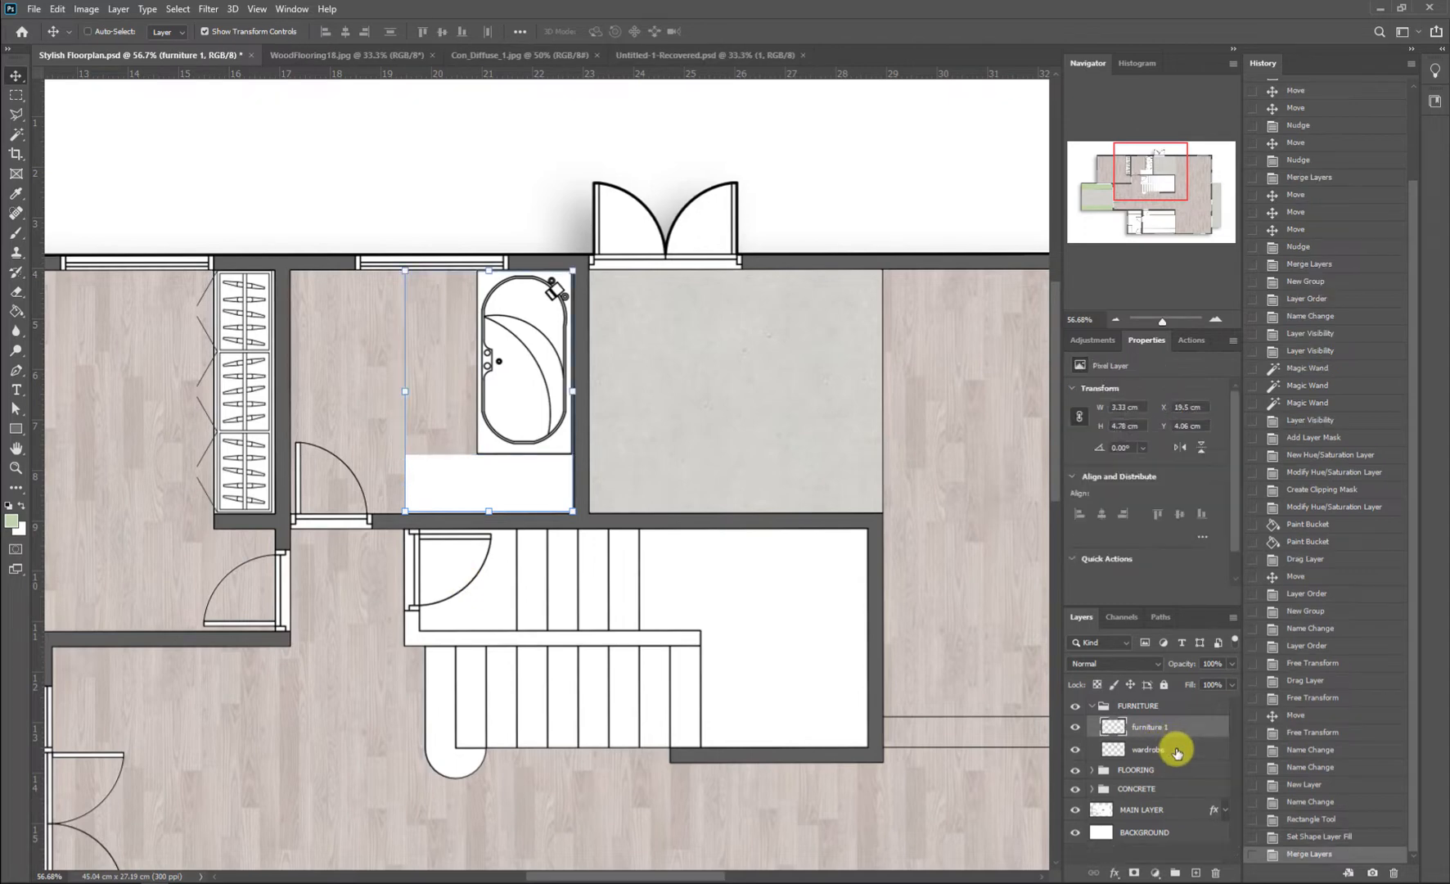
key("a")
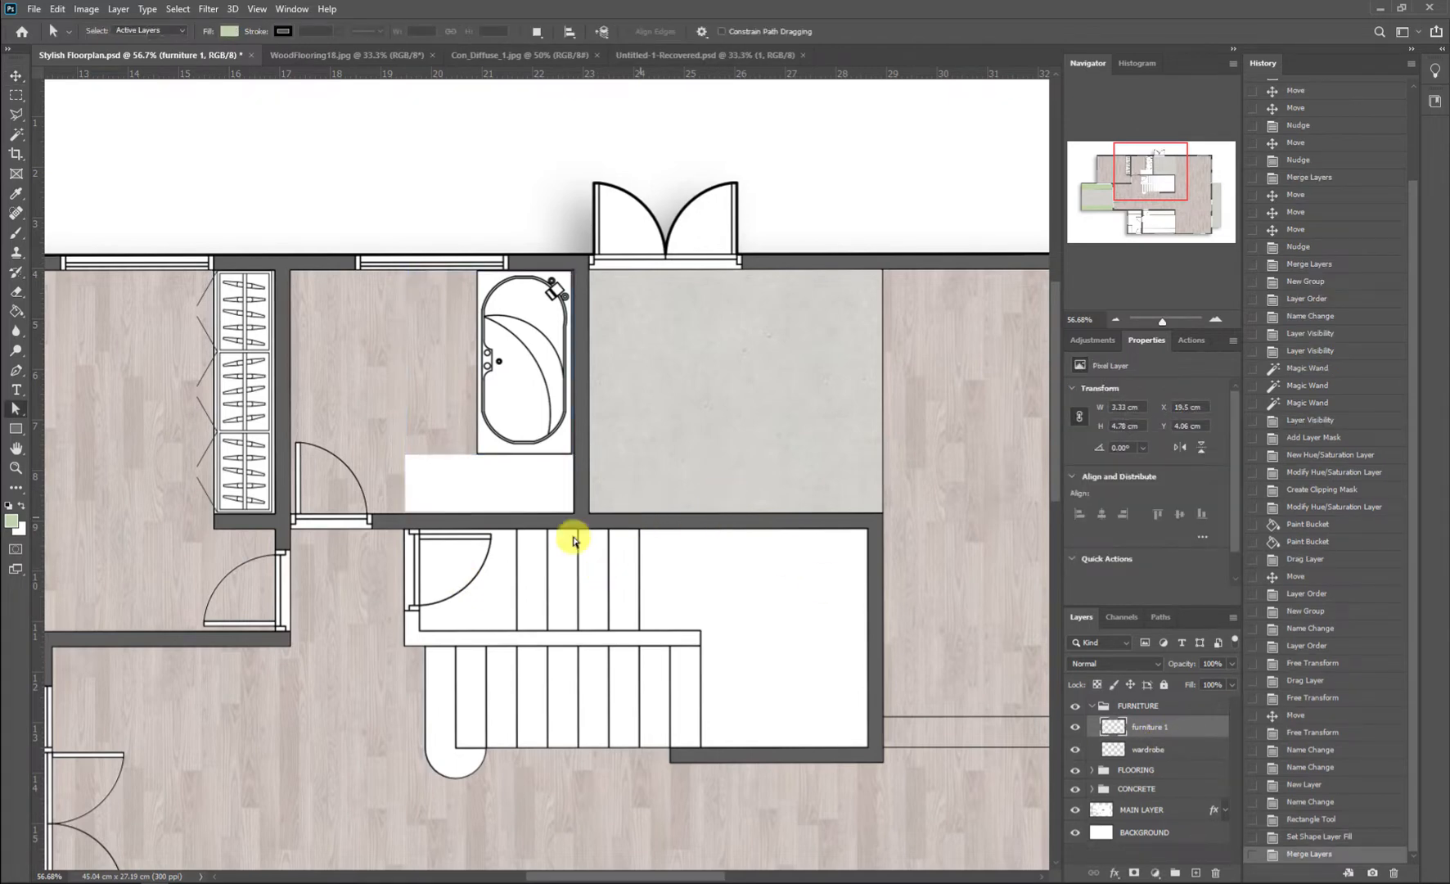
key("ctrl+z")
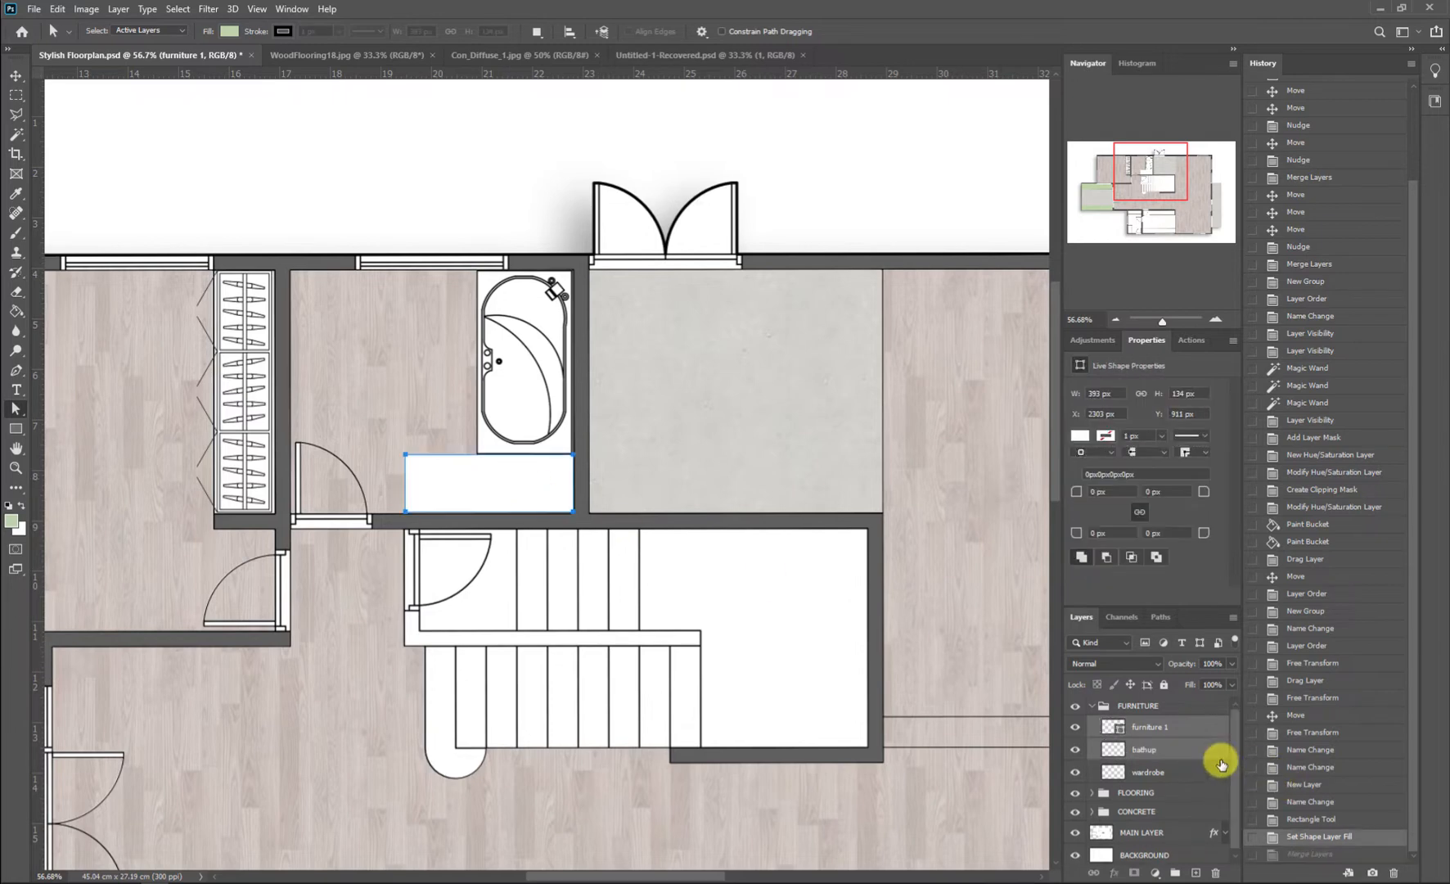
Step: Give the furniture 1 rectangle a dark 3 px stroke and deselect its path
left_click(1179, 735)
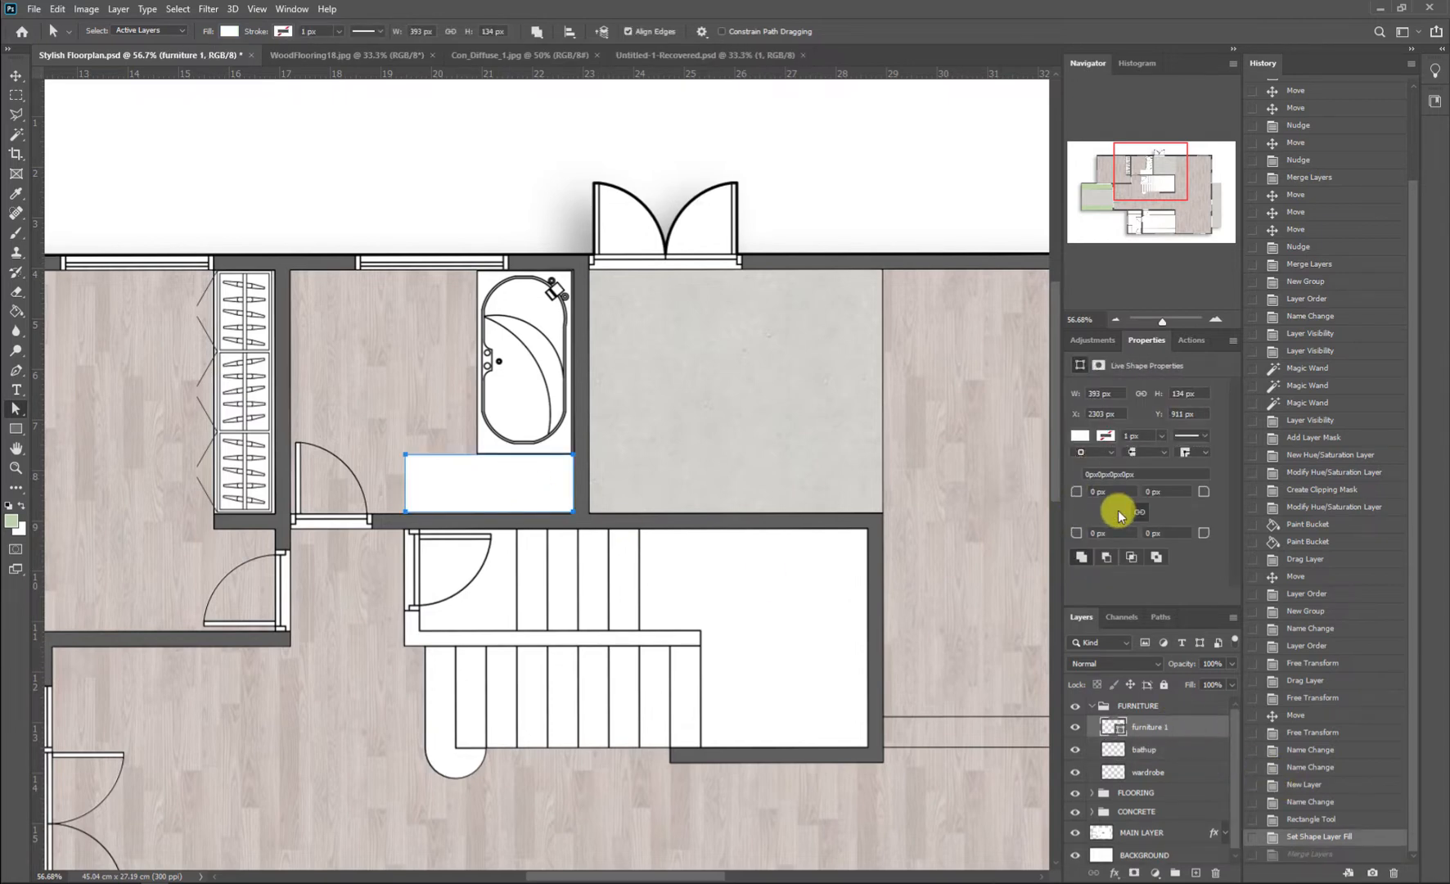
left_click(1102, 435)
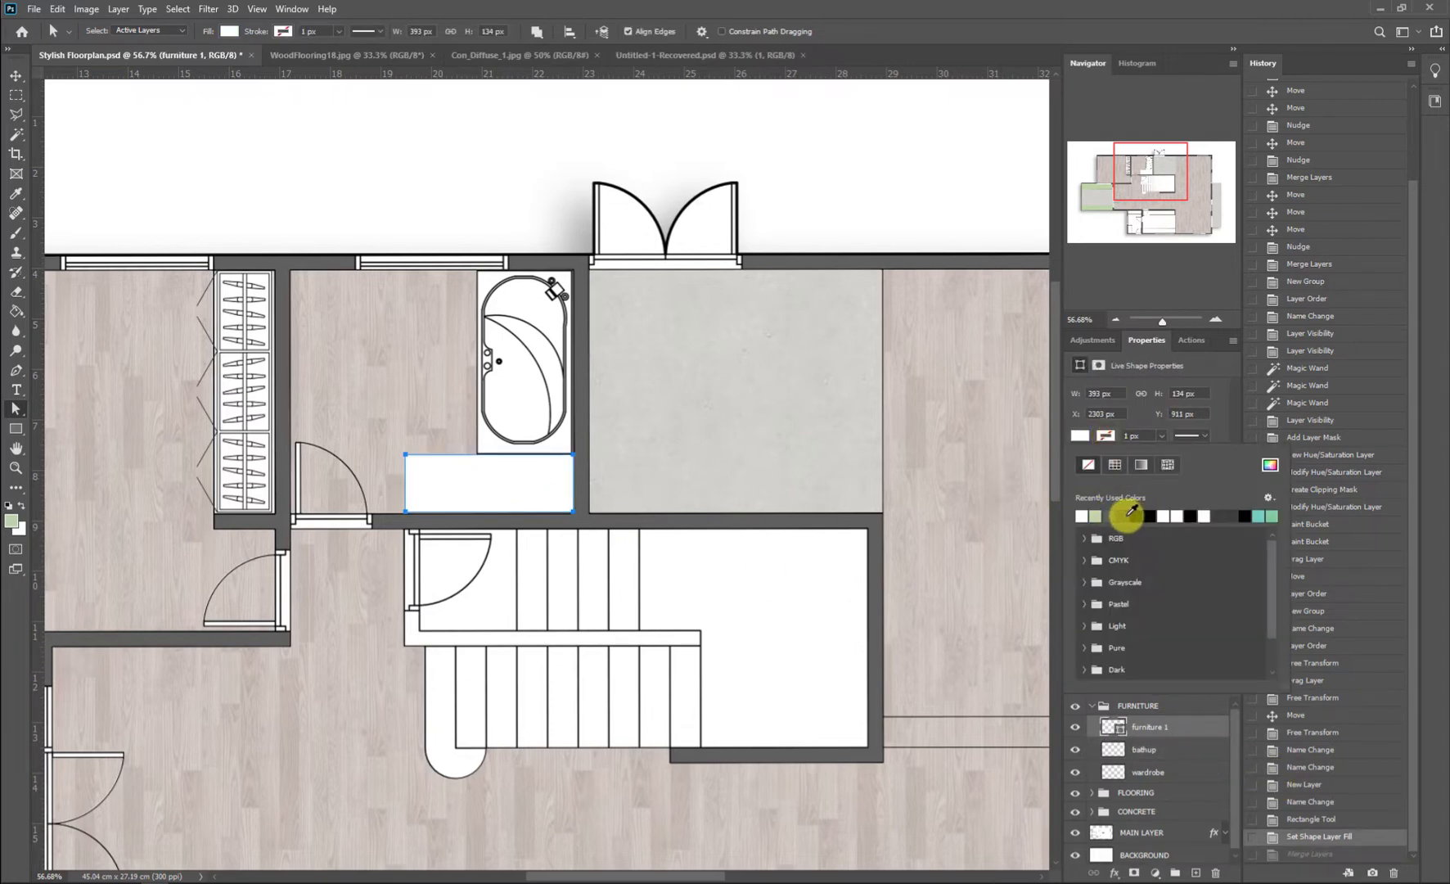
left_click(1129, 516)
left_click(1135, 436)
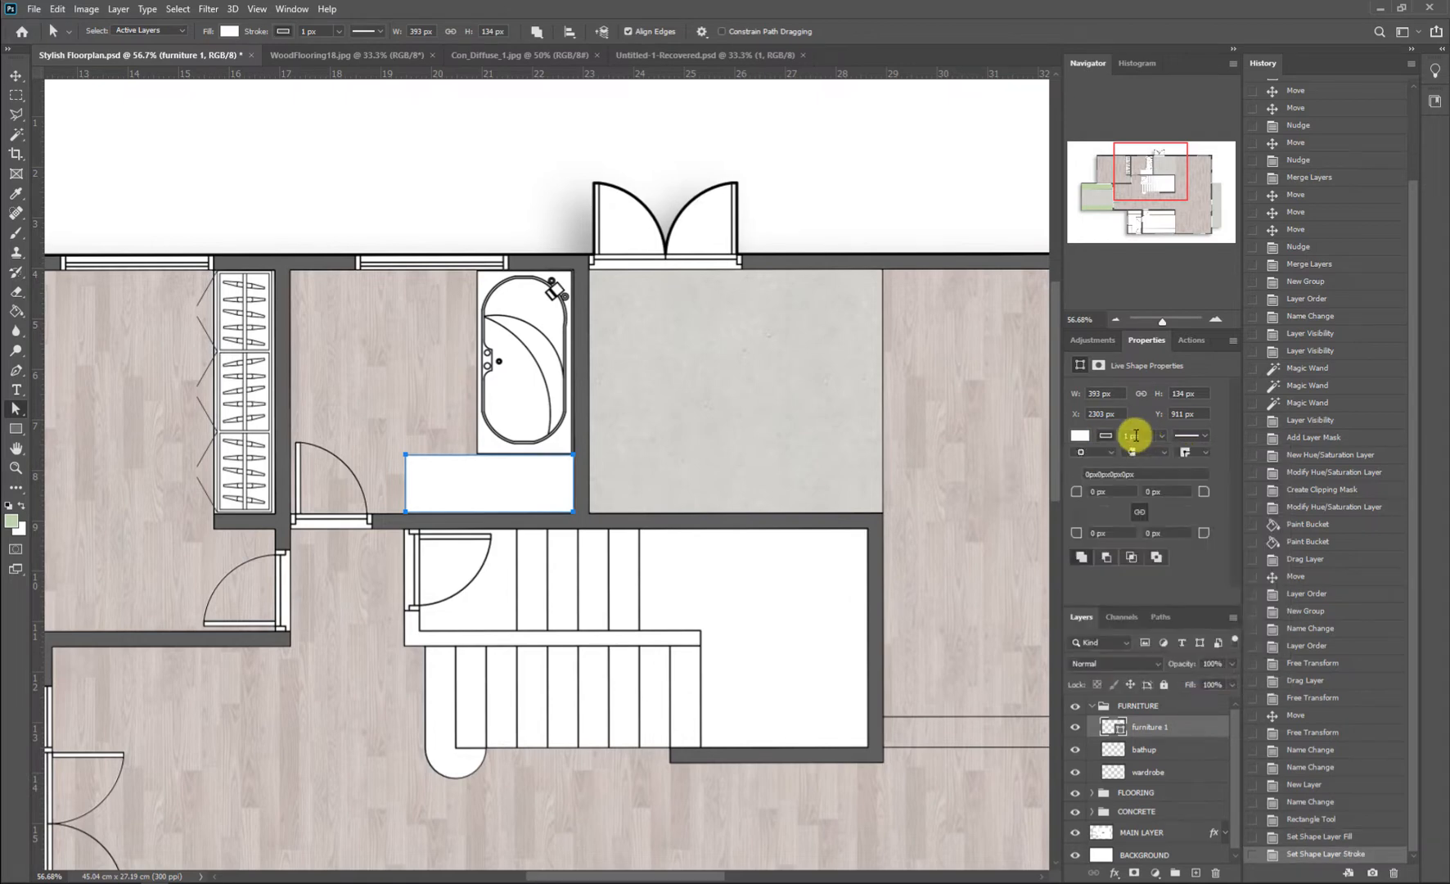
type("3")
key("Return")
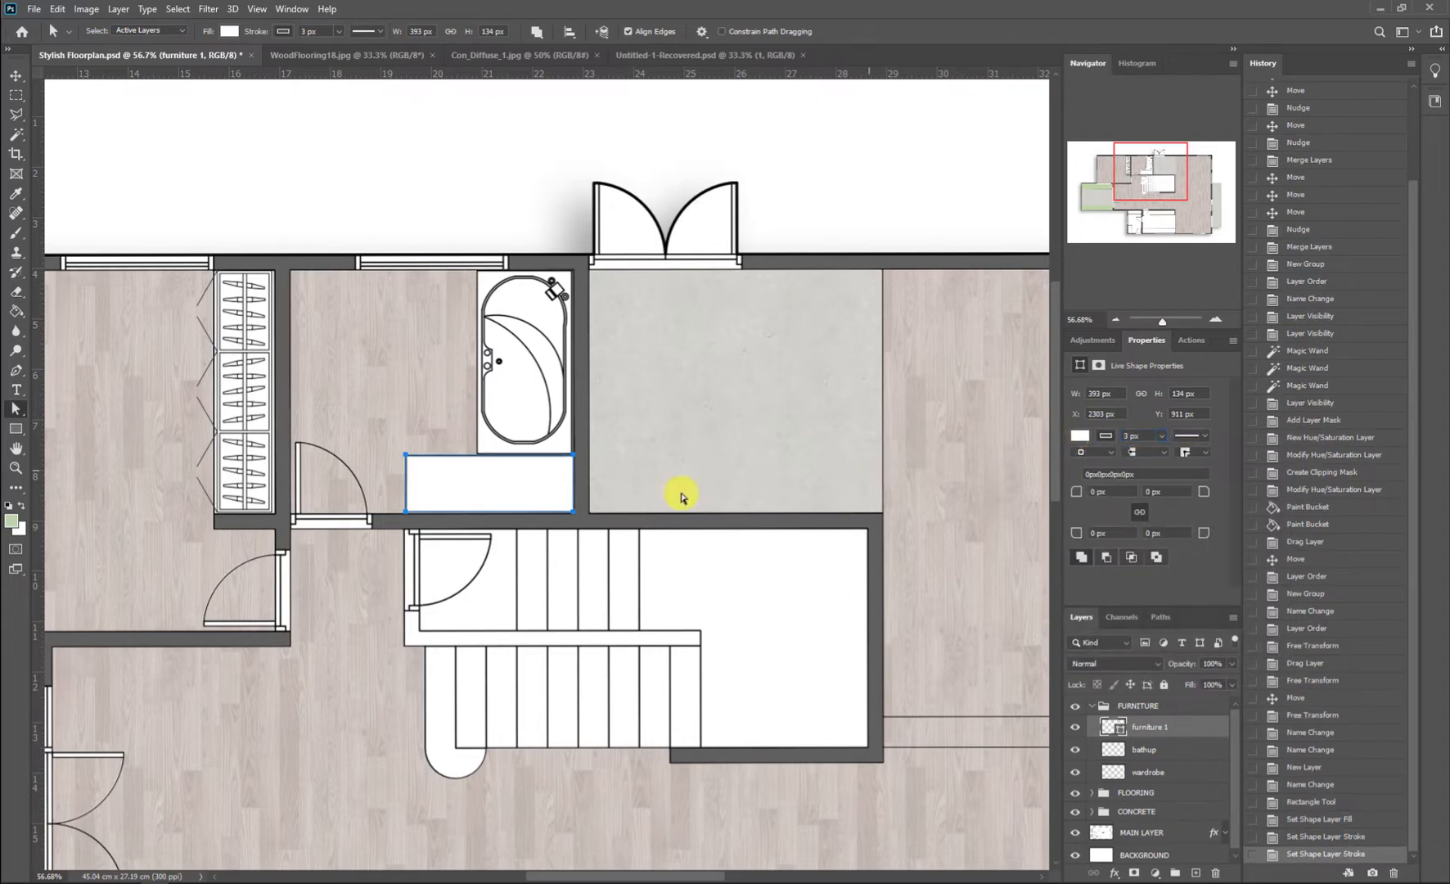
left_click(630, 526)
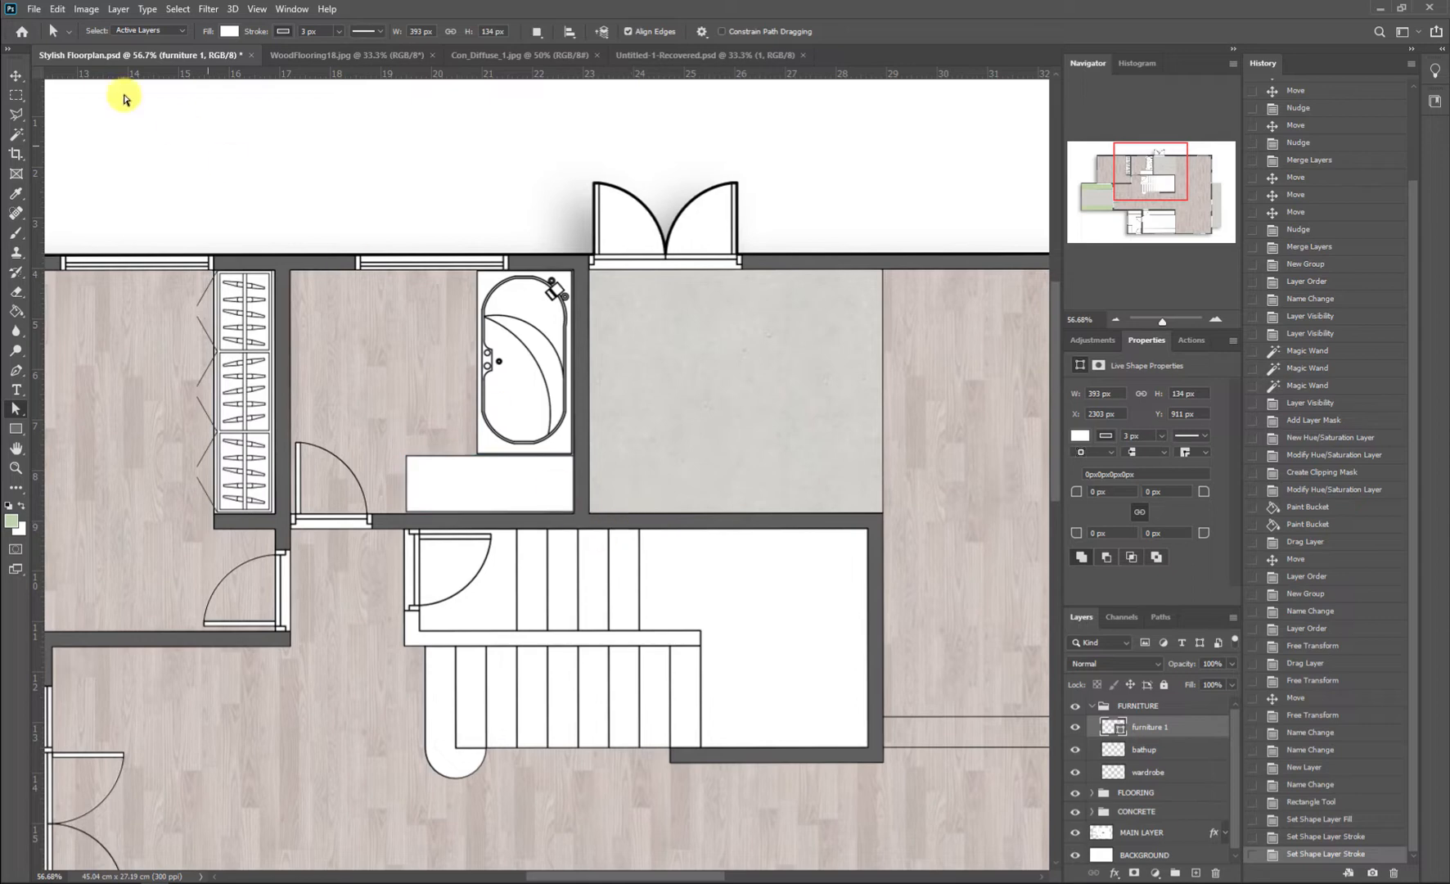
Step: Copy the washbasin from the furniture sheet onto the bathroom counter and flip it on both axes so its faucet faces the lower wall
left_click(15, 76)
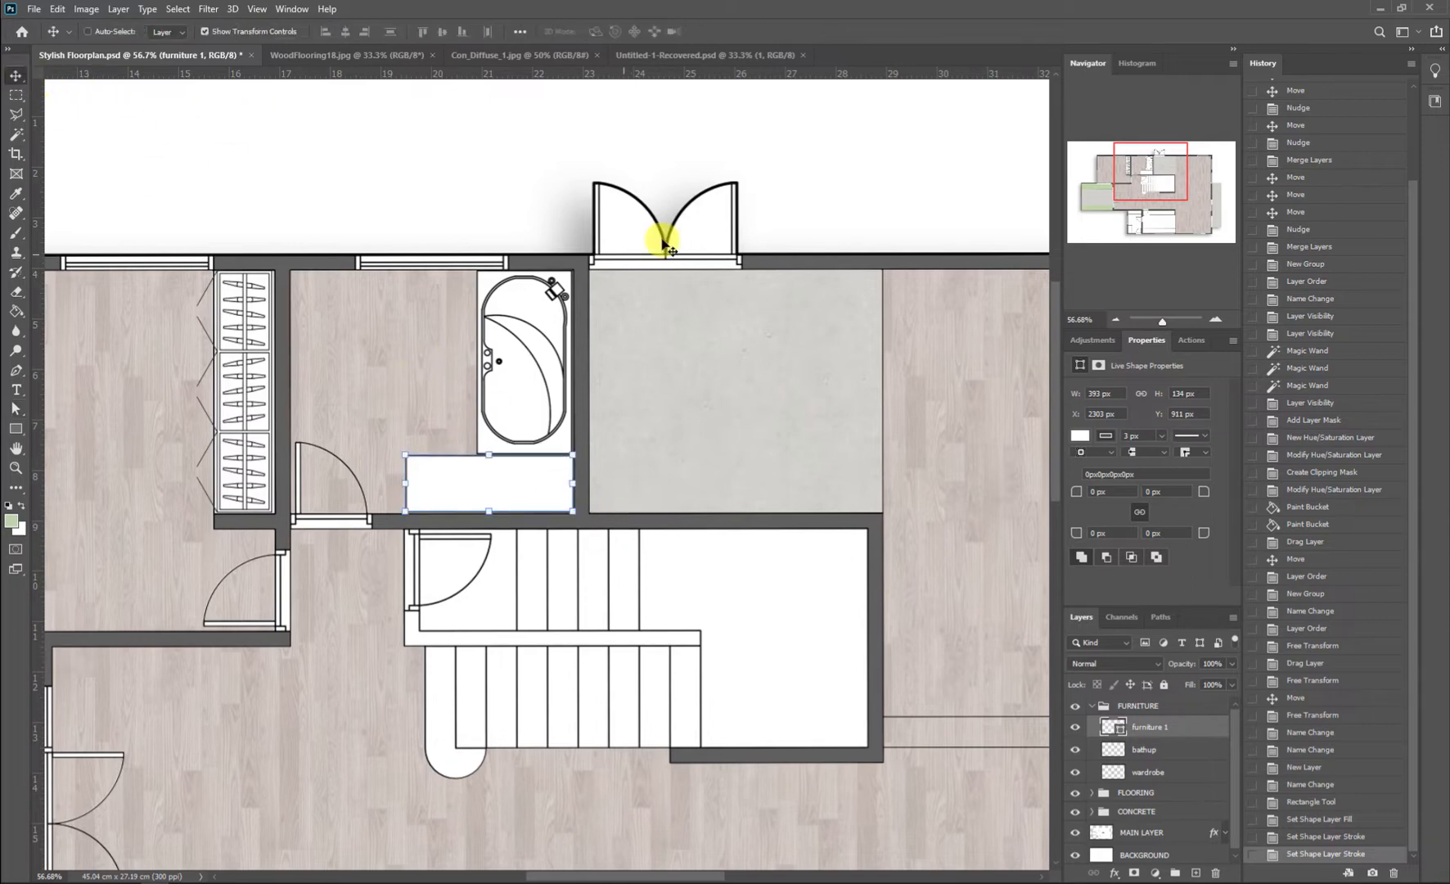
left_click(669, 54)
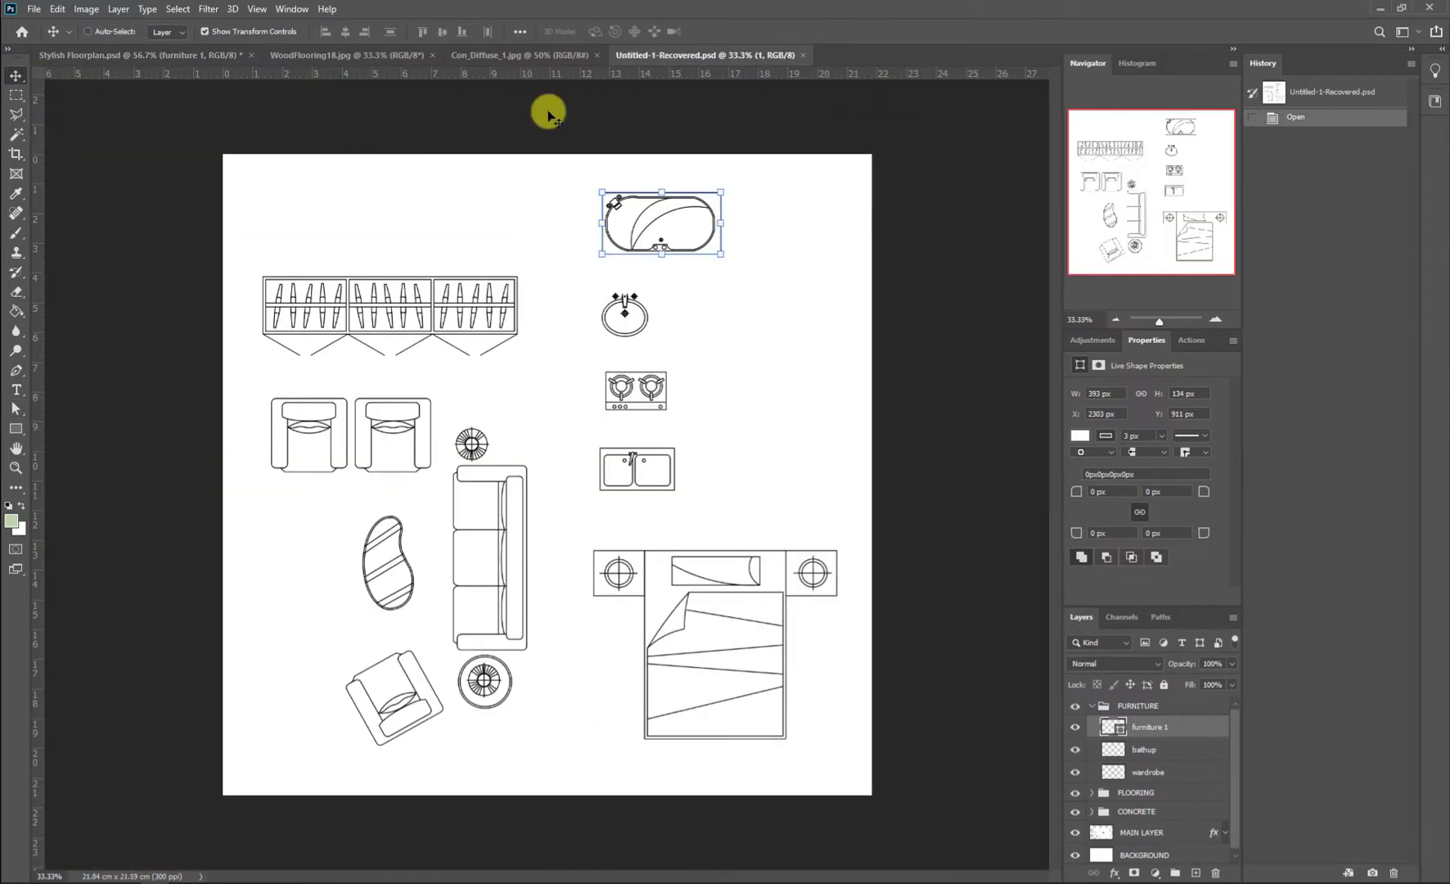
left_click_drag(626, 318, 459, 377)
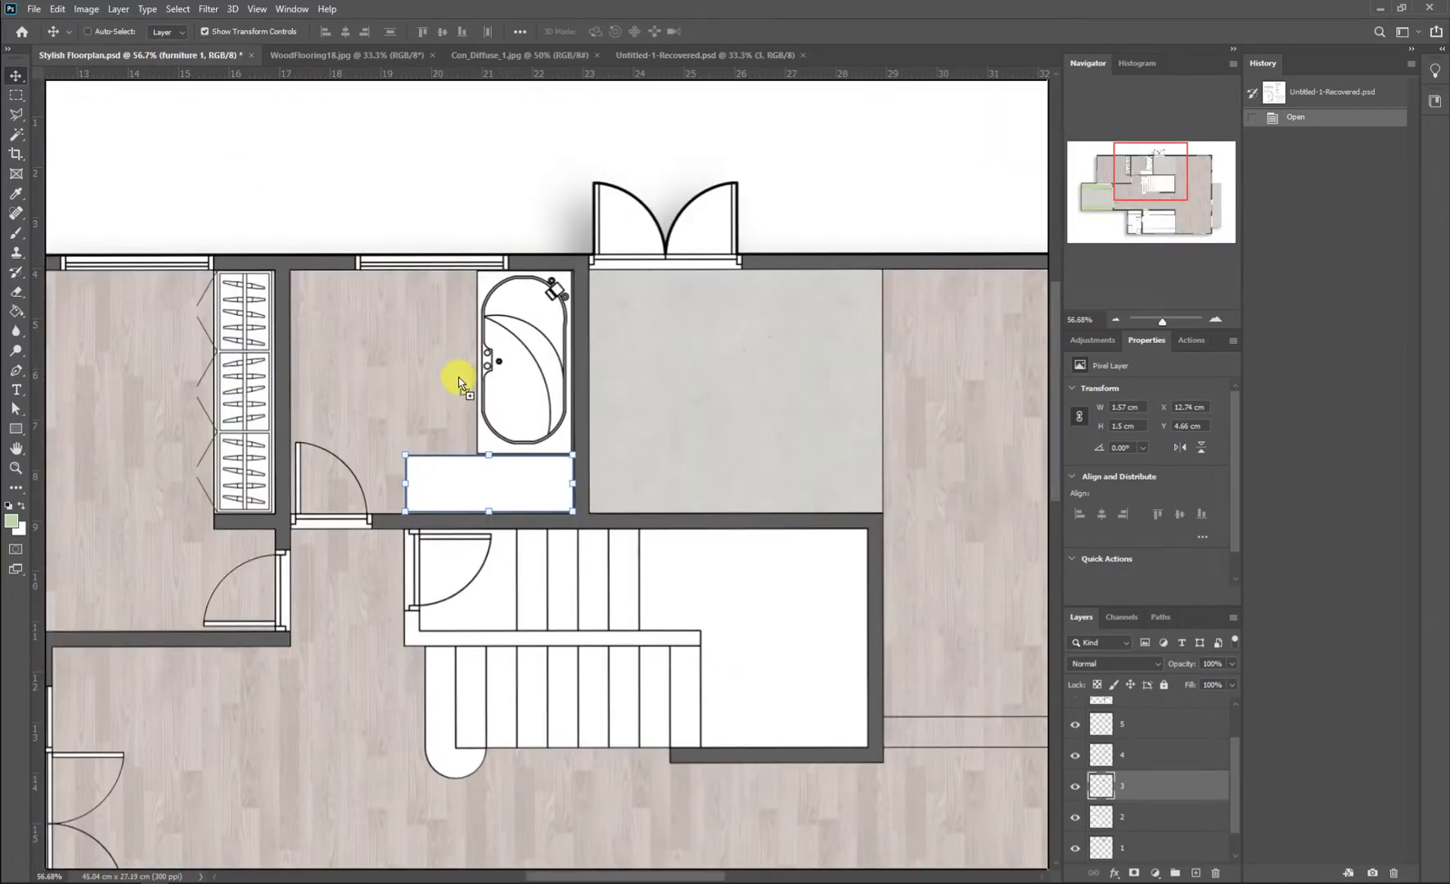
left_click_drag(459, 466, 478, 464)
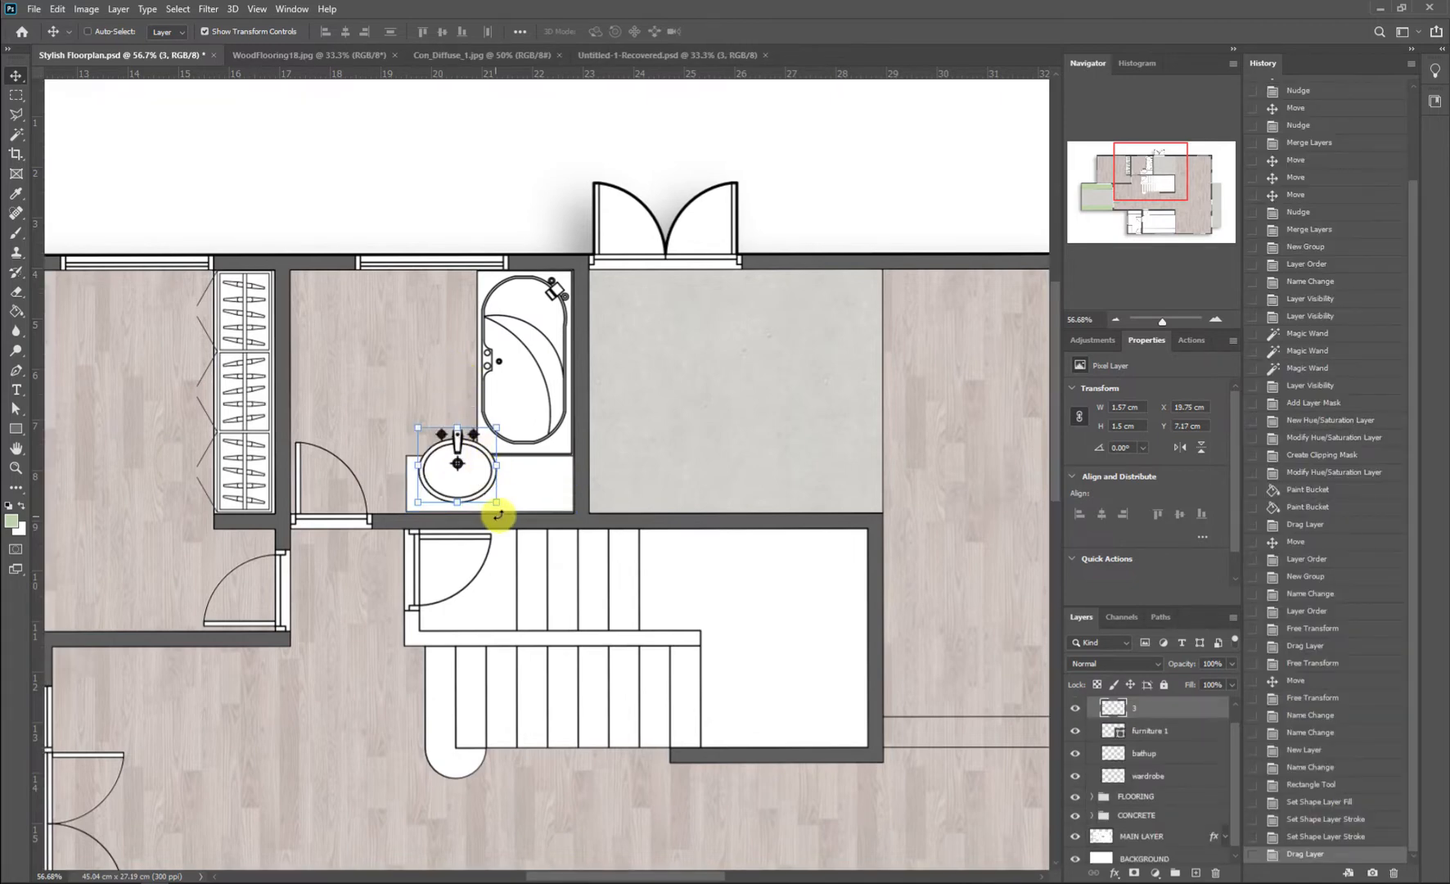
left_click_drag(508, 513, 394, 396)
scroll(472, 483, "up", 4)
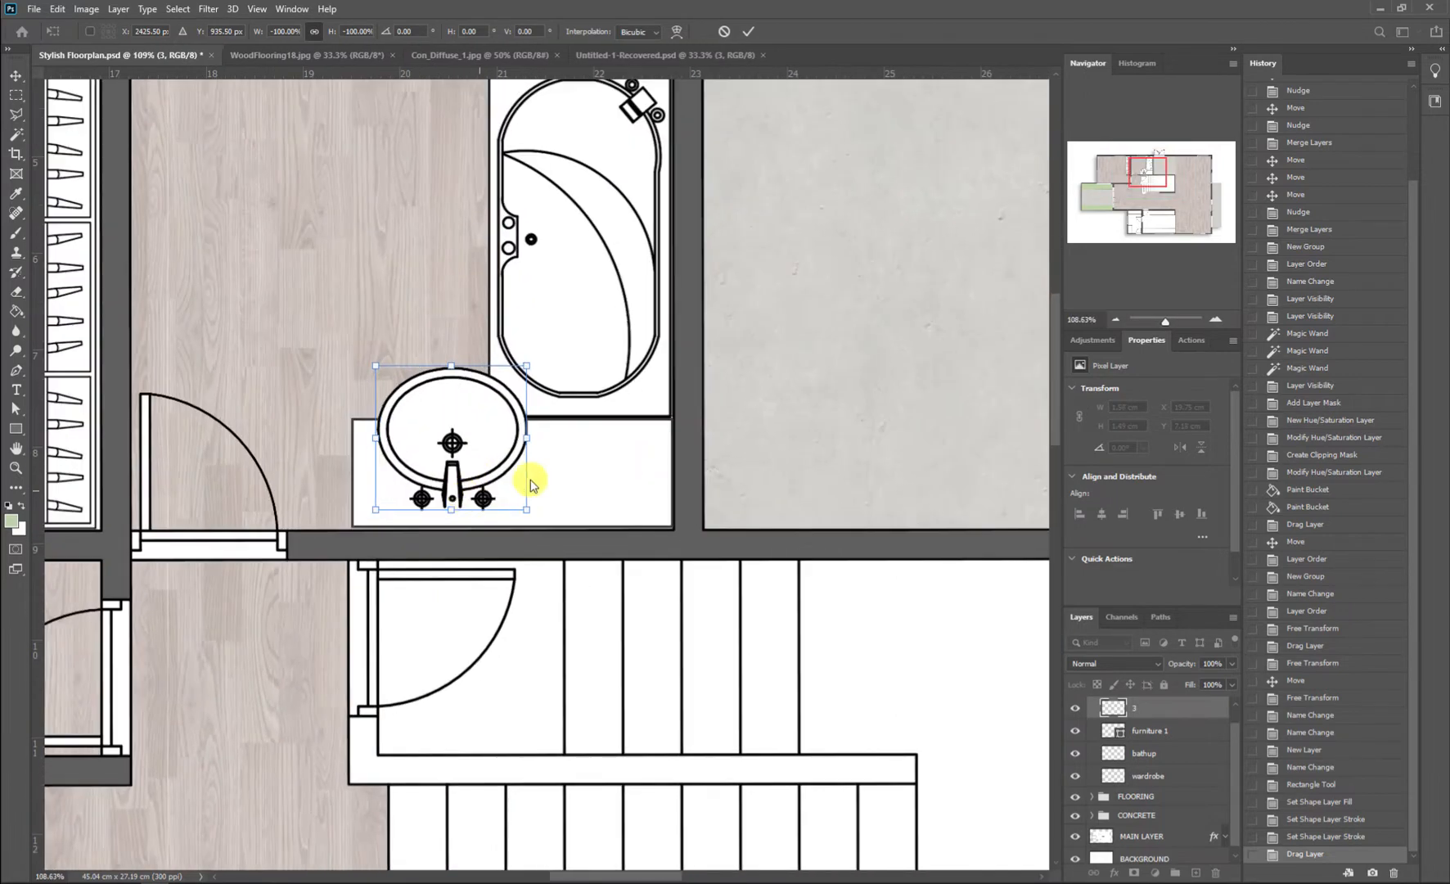
key("Return")
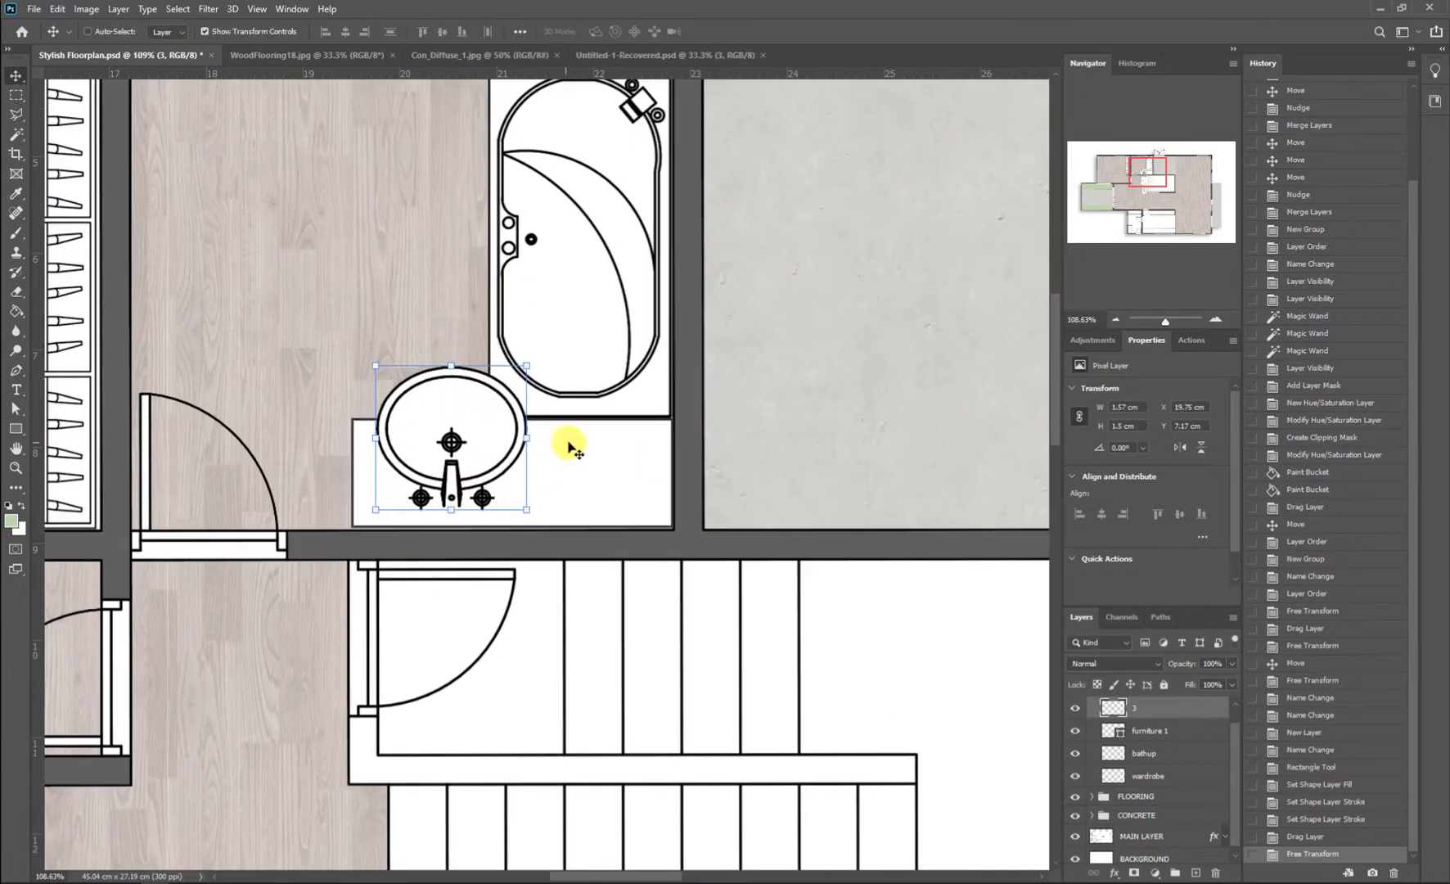
Step: Widen the furniture 1 counter rectangle toward the bathroom door to about 449 px
left_click(411, 485)
left_click_drag(349, 472, 306, 473)
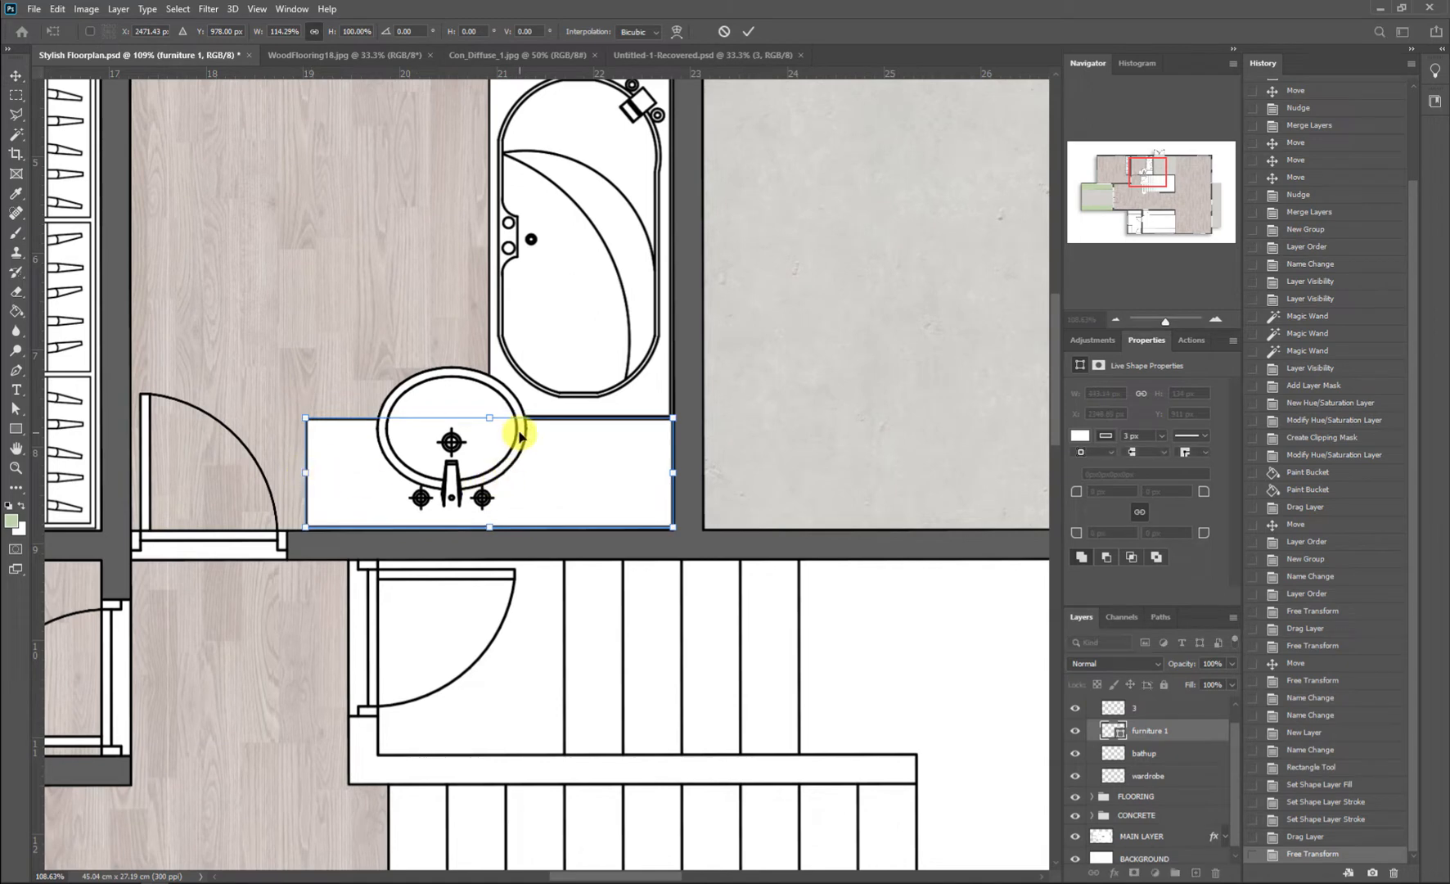
key("Return")
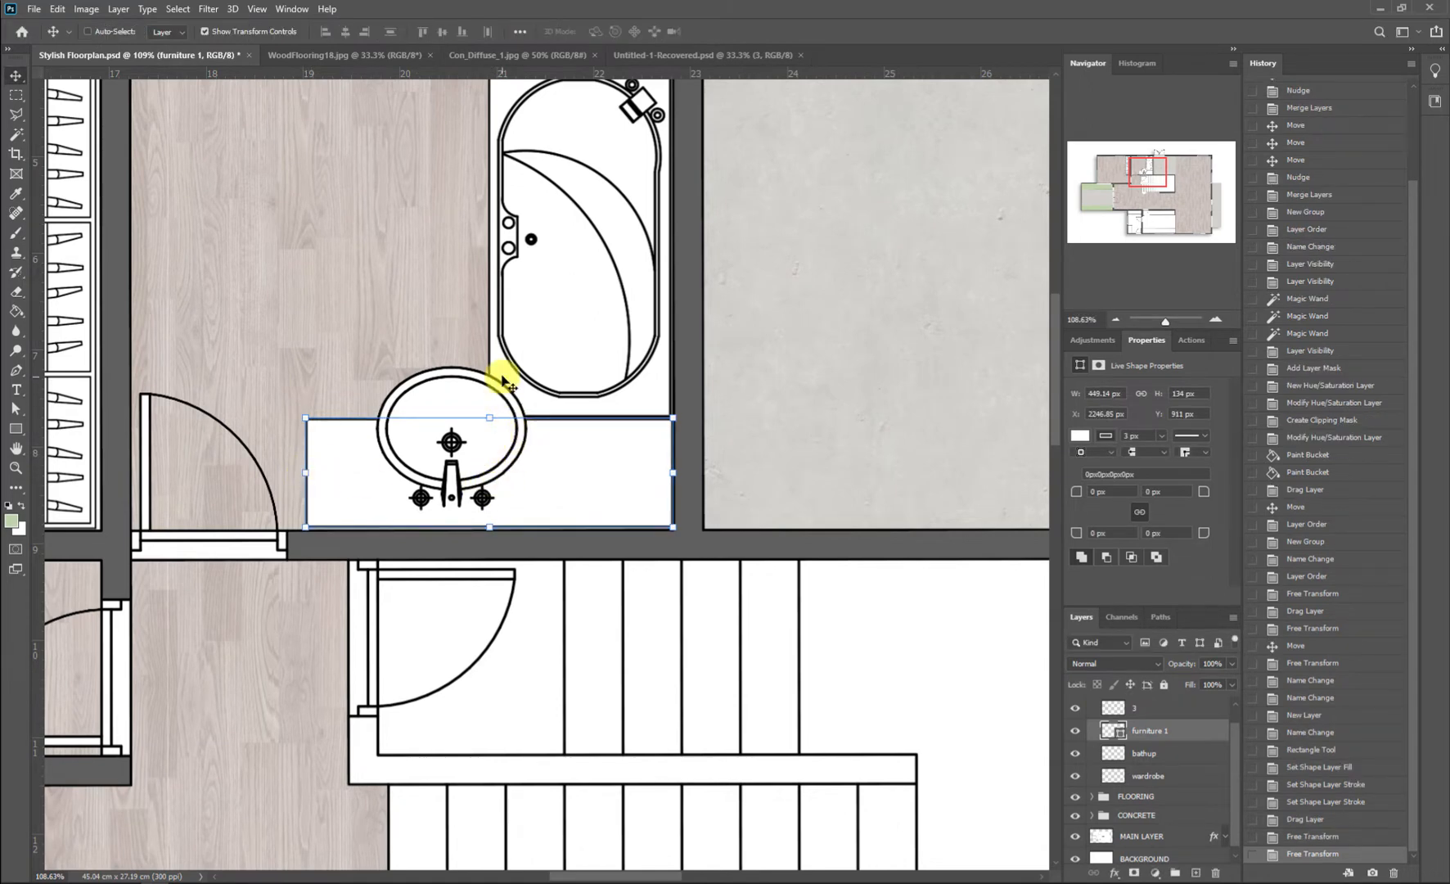
Step: Move the washbasin toward the counter's door end and scale it to about 73% so it fits within the counter
left_click_drag(480, 401, 460, 425)
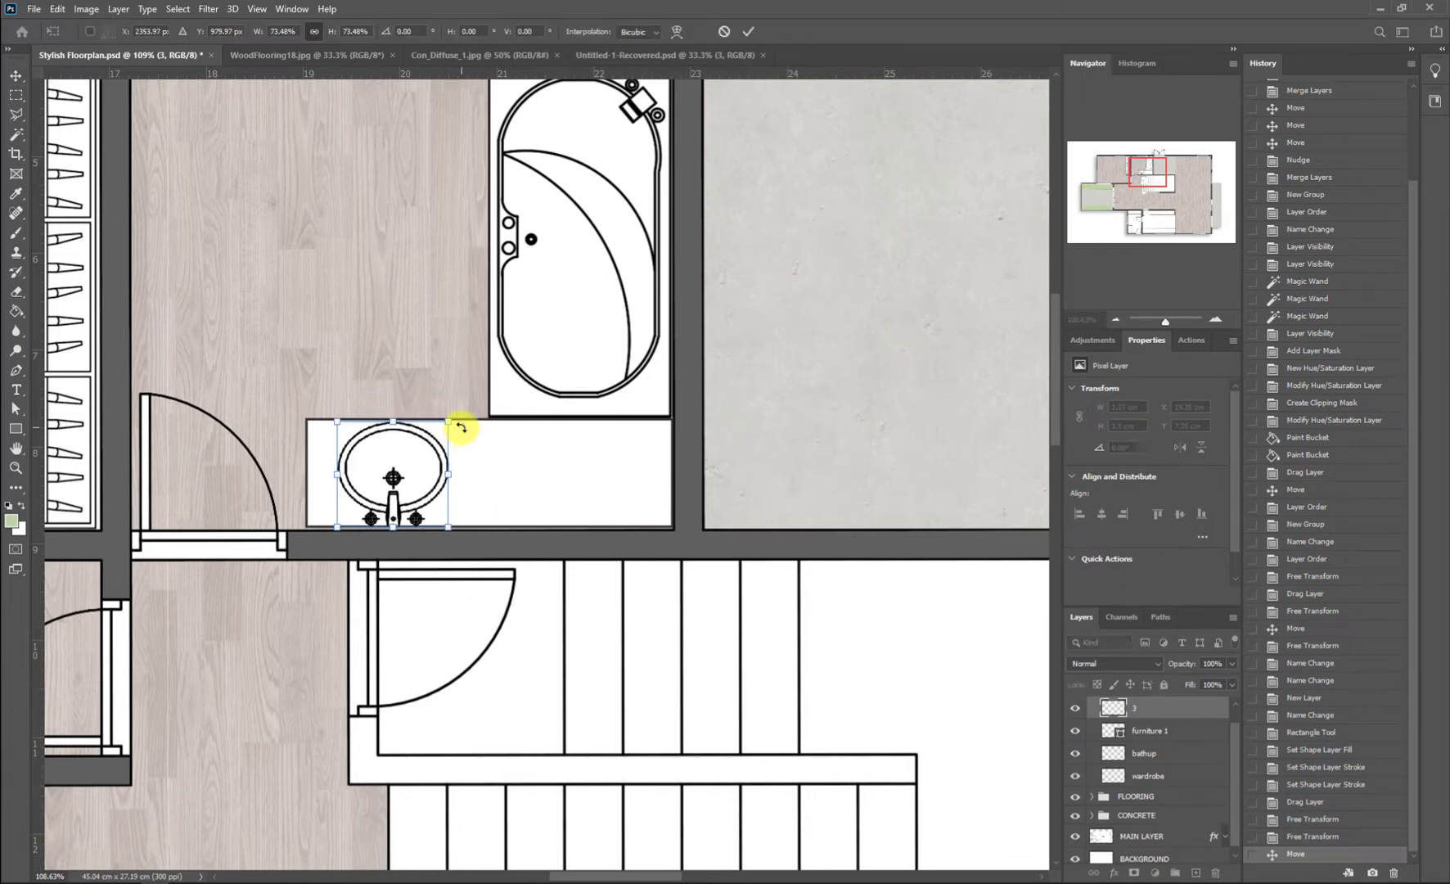
key("Return")
scroll(349, 527, "down", 3, "alt")
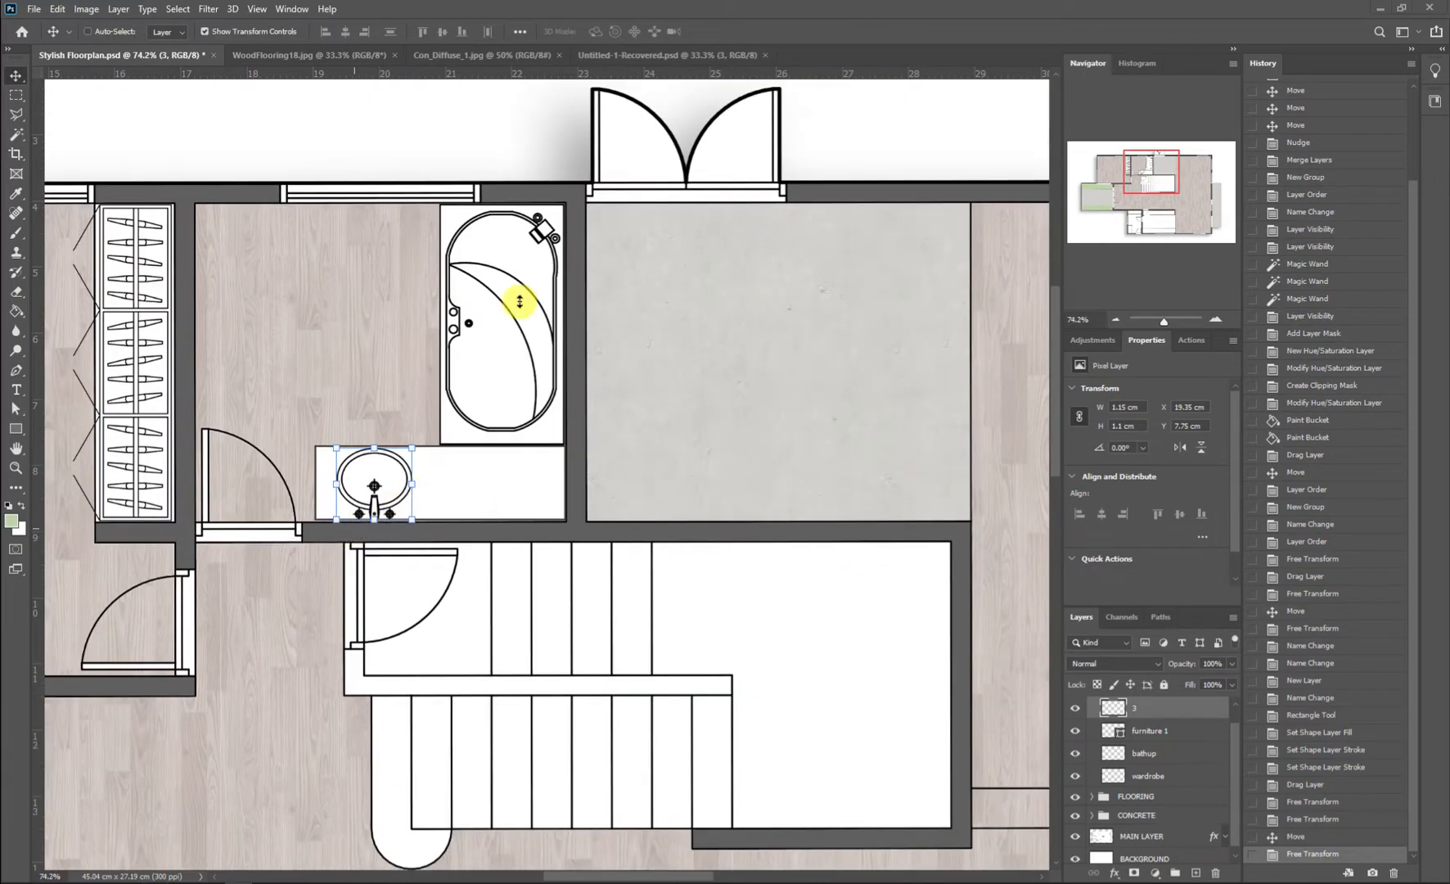
Step: Paste a toilet symbol into the furniture sheet and place it beside the washbasin
left_click(631, 55)
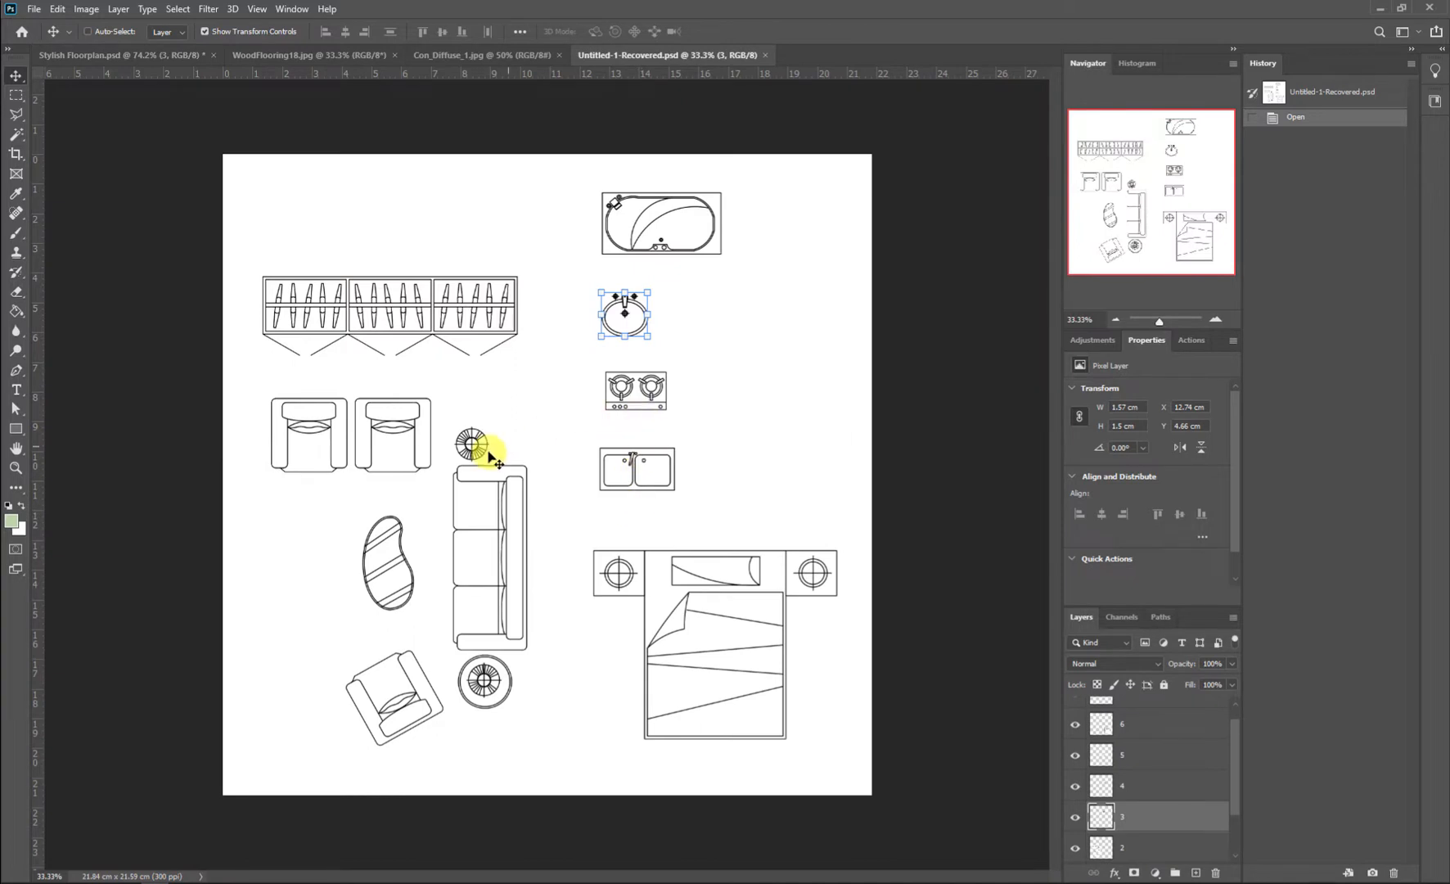
key("ctrl")
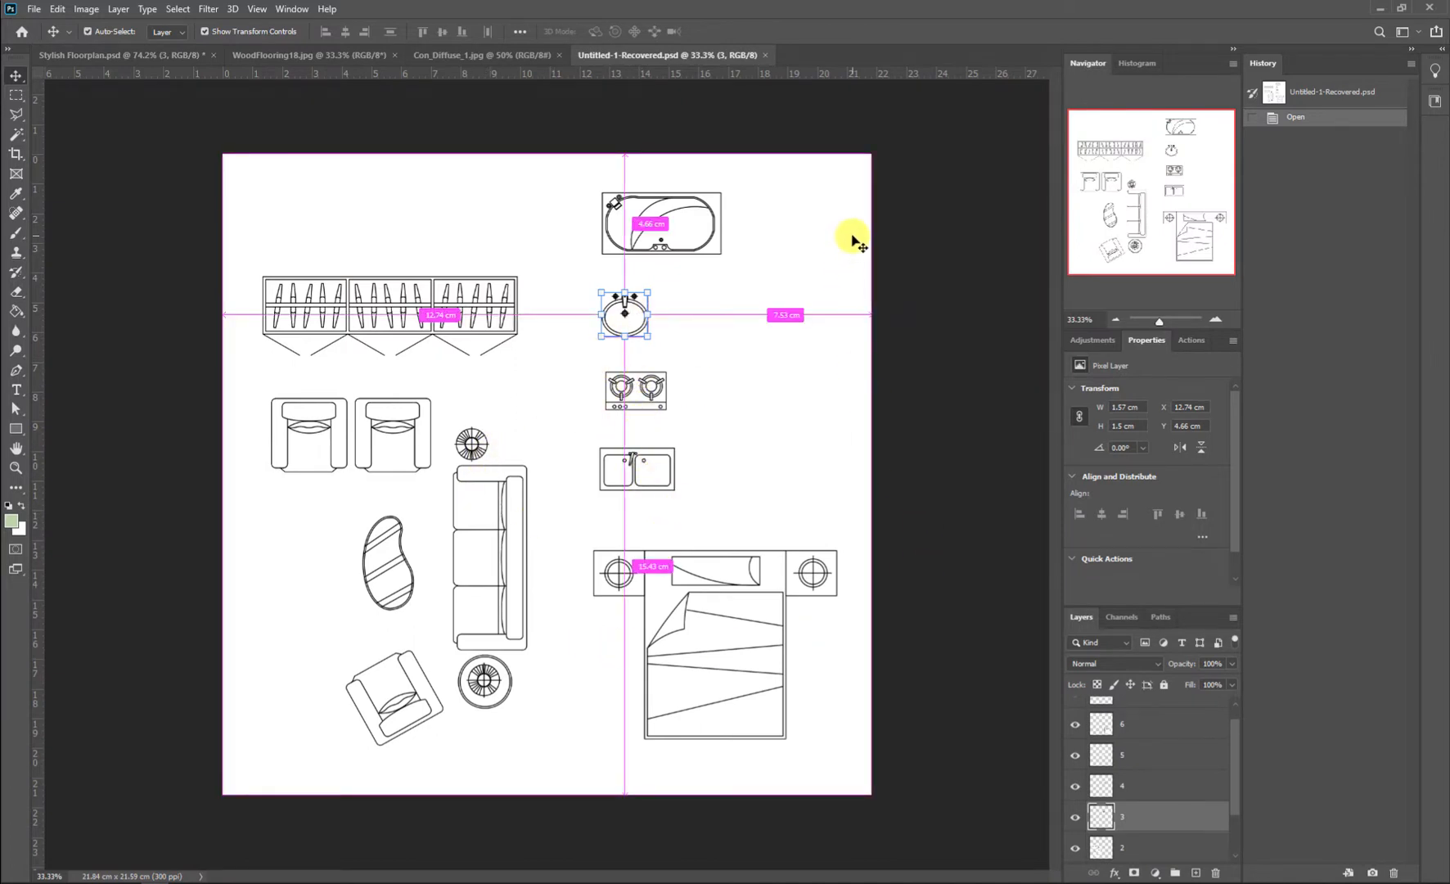
key("a")
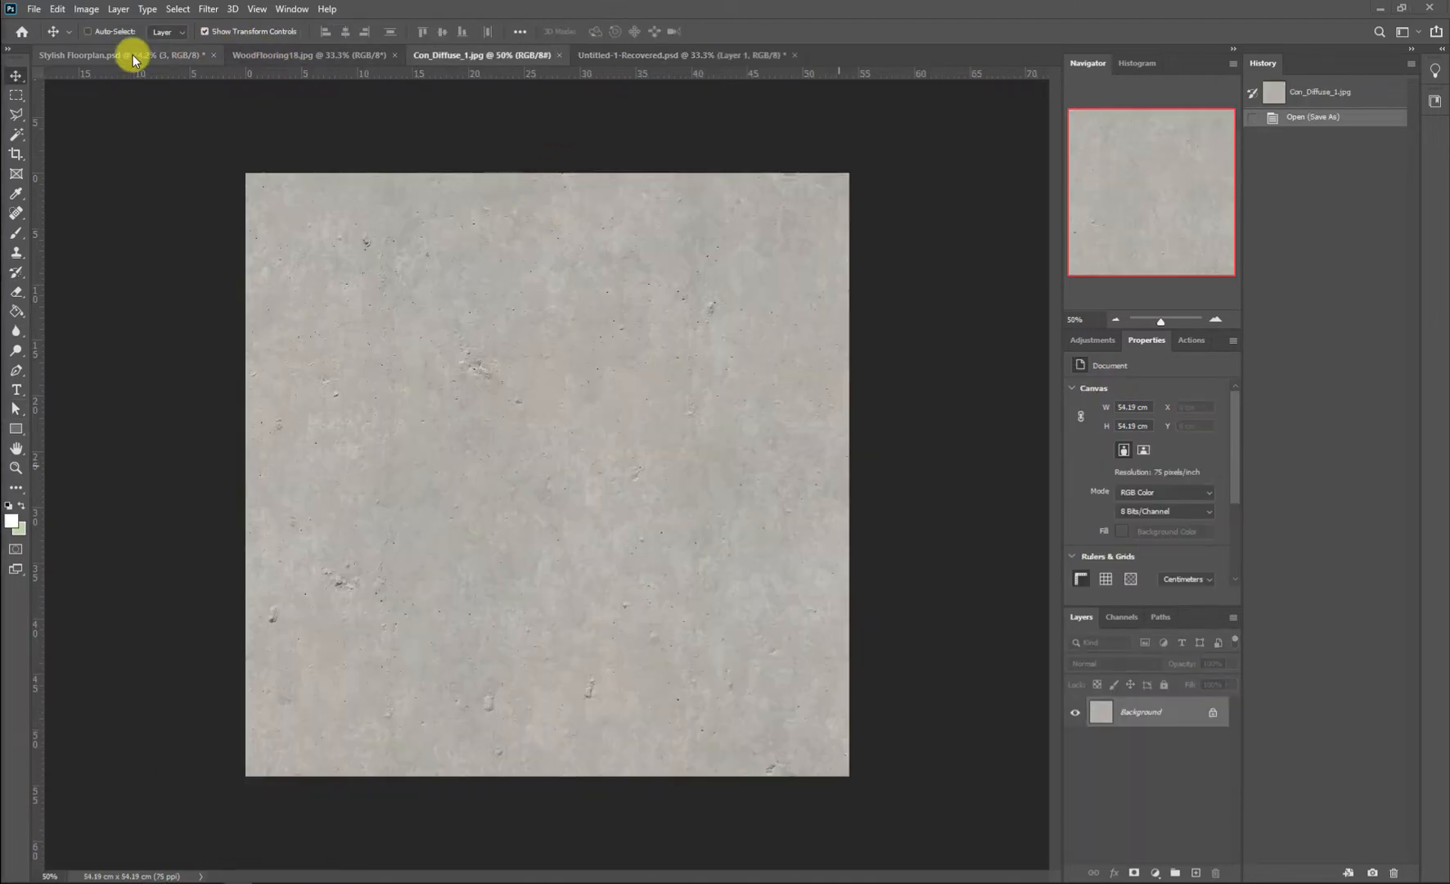
left_click(135, 57)
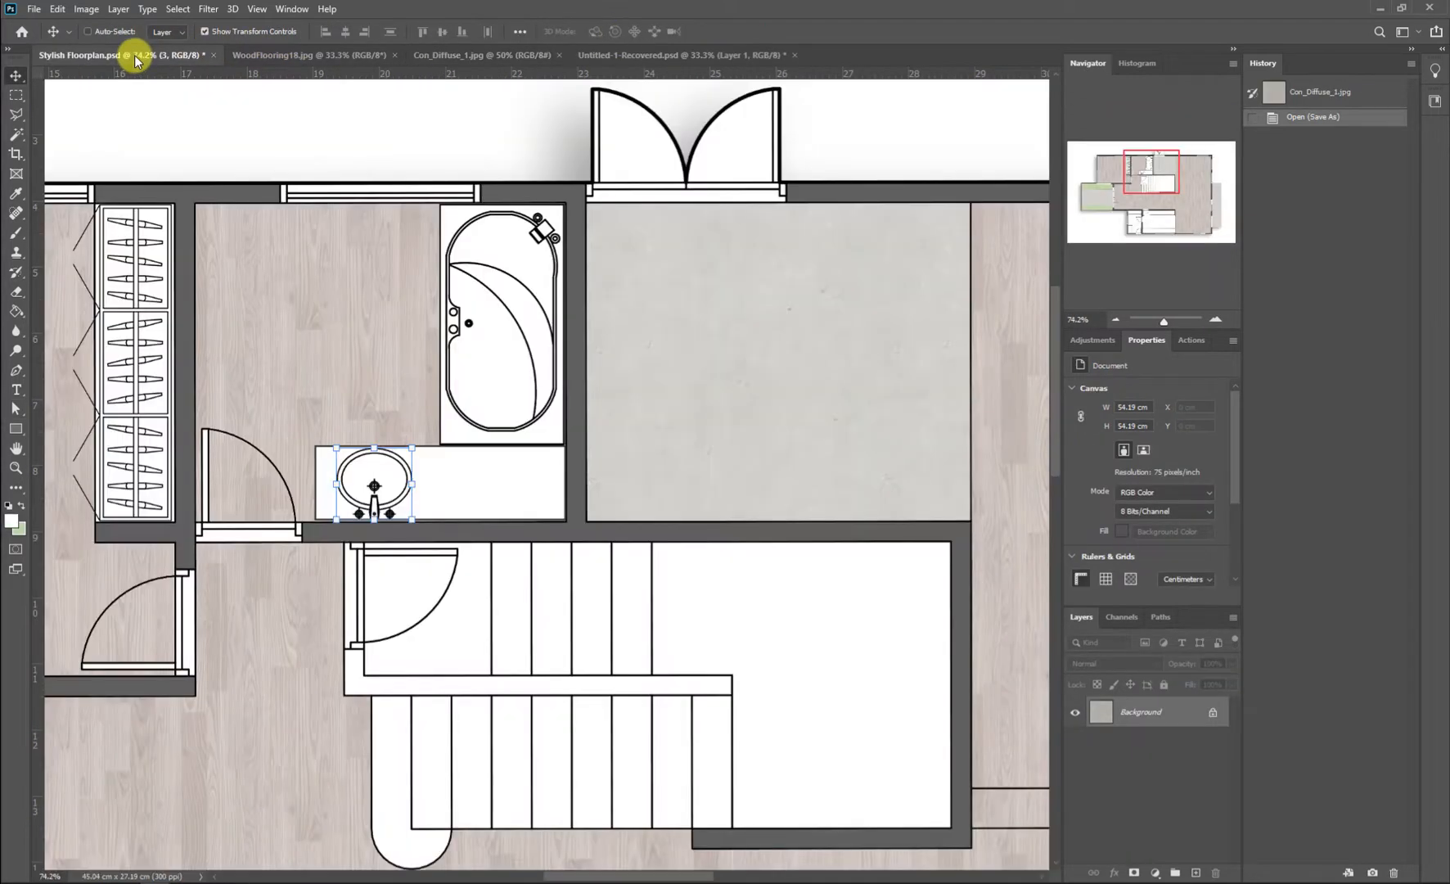
left_click(643, 55)
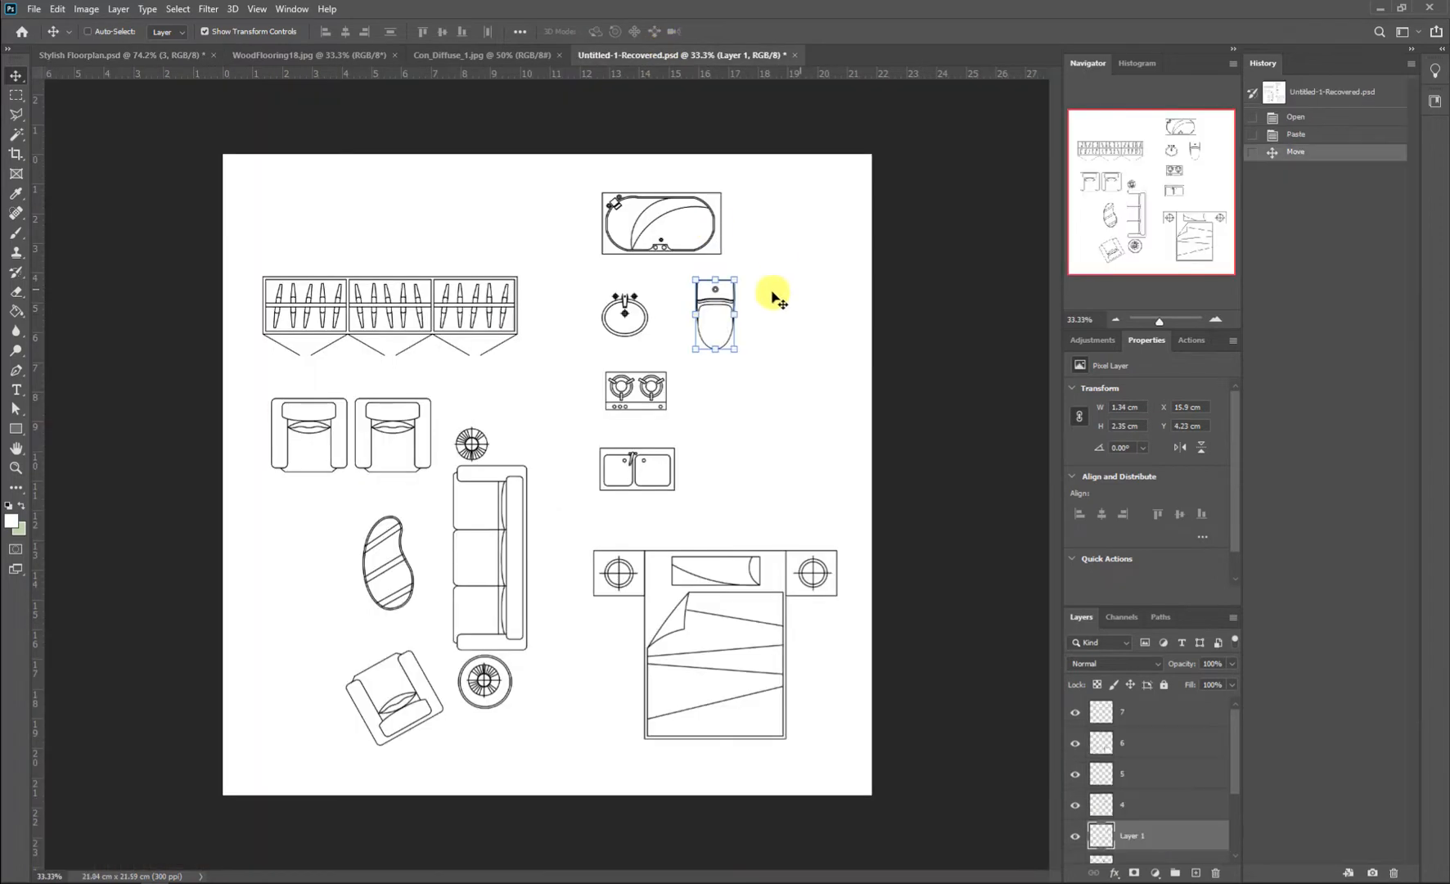
Step: Copy the toilet into the bathroom against the window wall and scale it to about 63%
left_click_drag(774, 299, 309, 281)
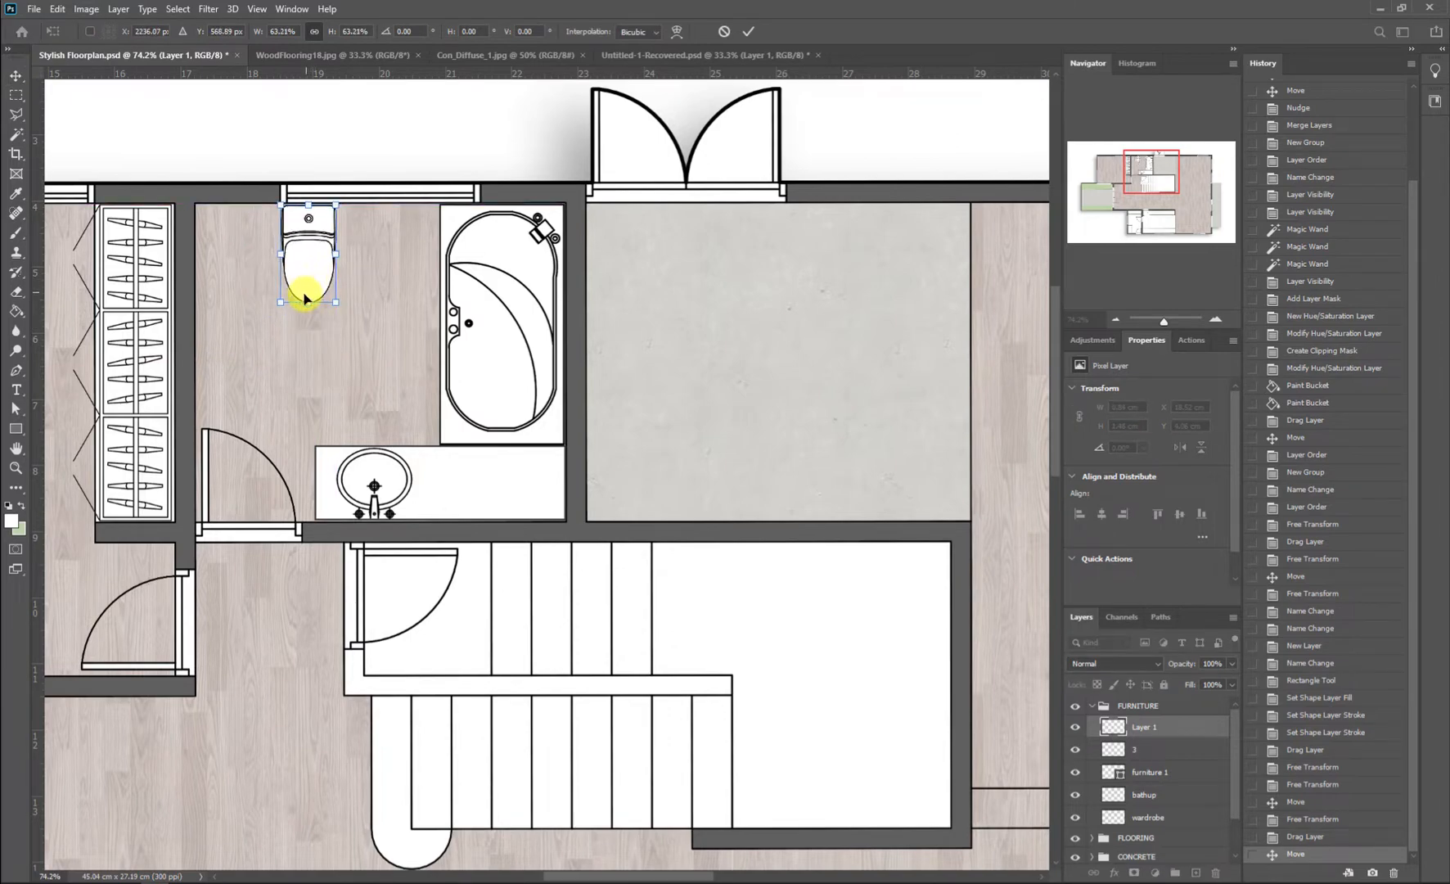
key("Return")
key("a")
Step: Copy the sofa, armchairs and side tables layer from the furniture sheet into the floor plan's living room
scroll(502, 373, "down", 5)
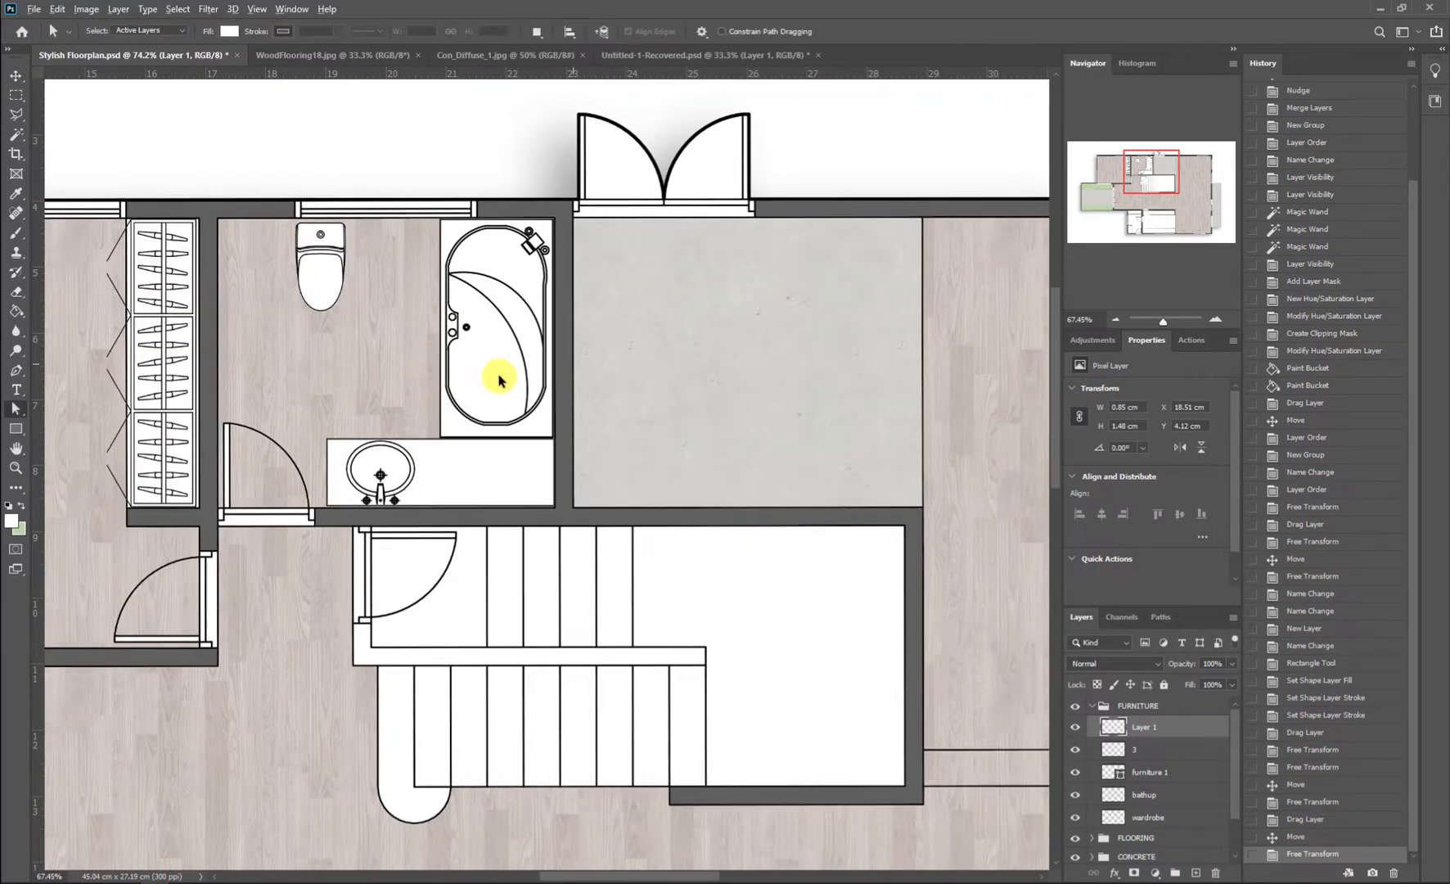
scroll(176, 359, "up", 1)
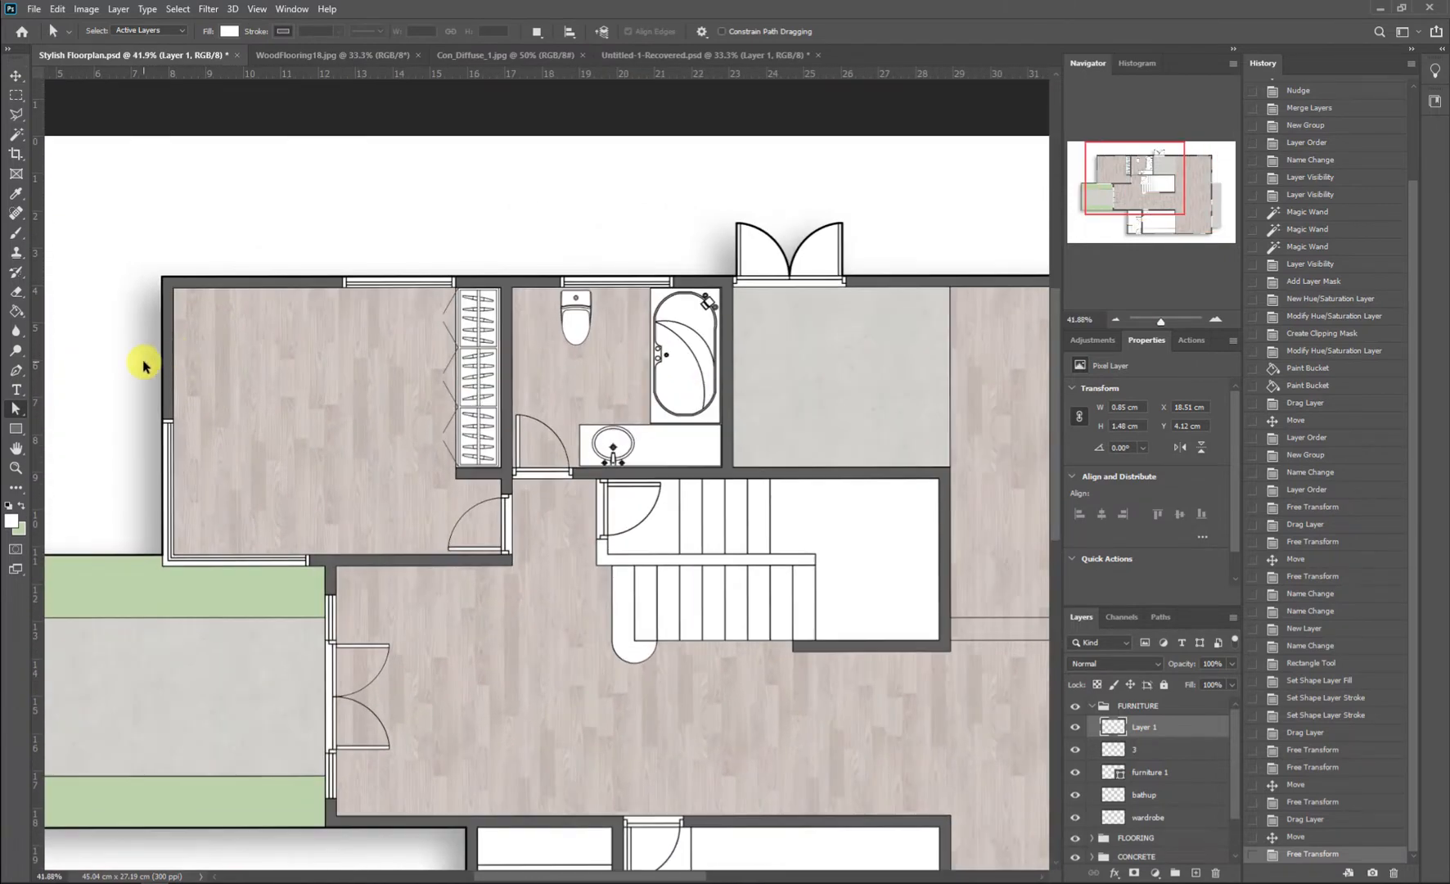
left_click(663, 56)
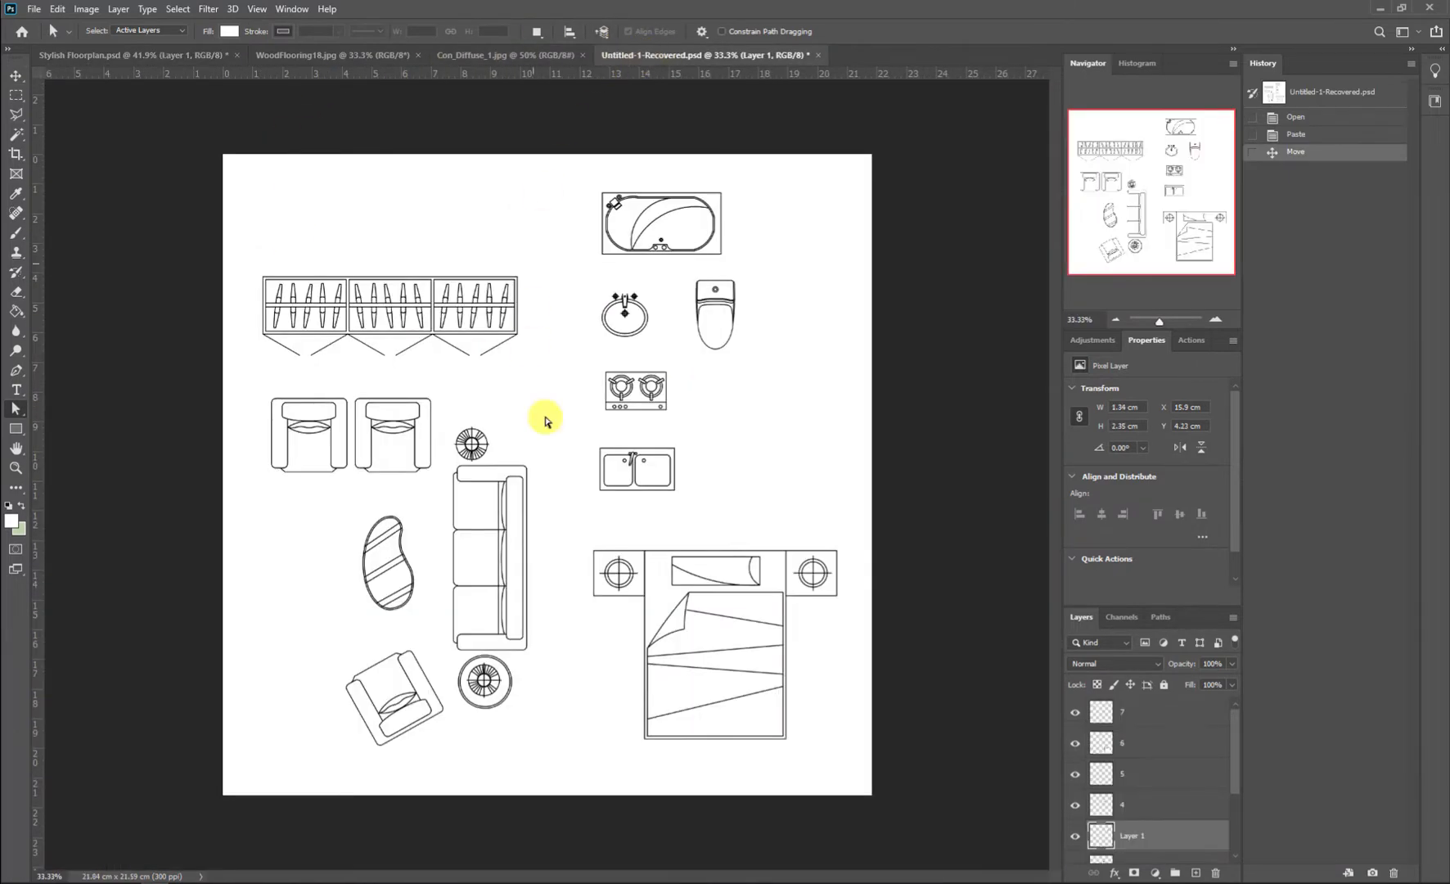
key("v")
left_click(484, 530)
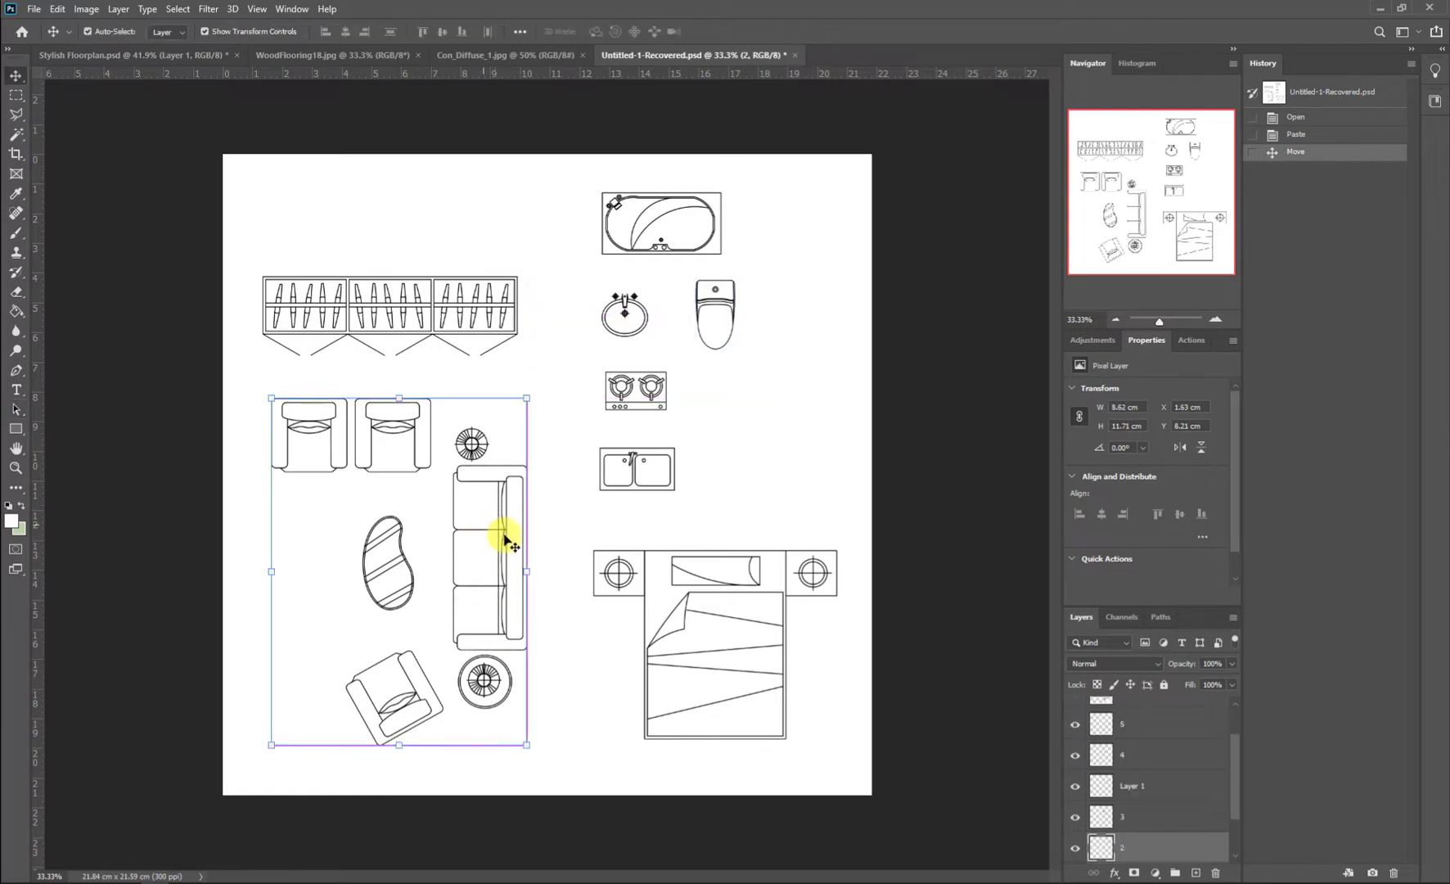
left_click_drag(507, 540, 911, 453)
Step: Scale the living room seating set to about 73% and position it near the corner between the two outer window walls
key("ctrl+t")
left_click_drag(968, 653, 881, 538)
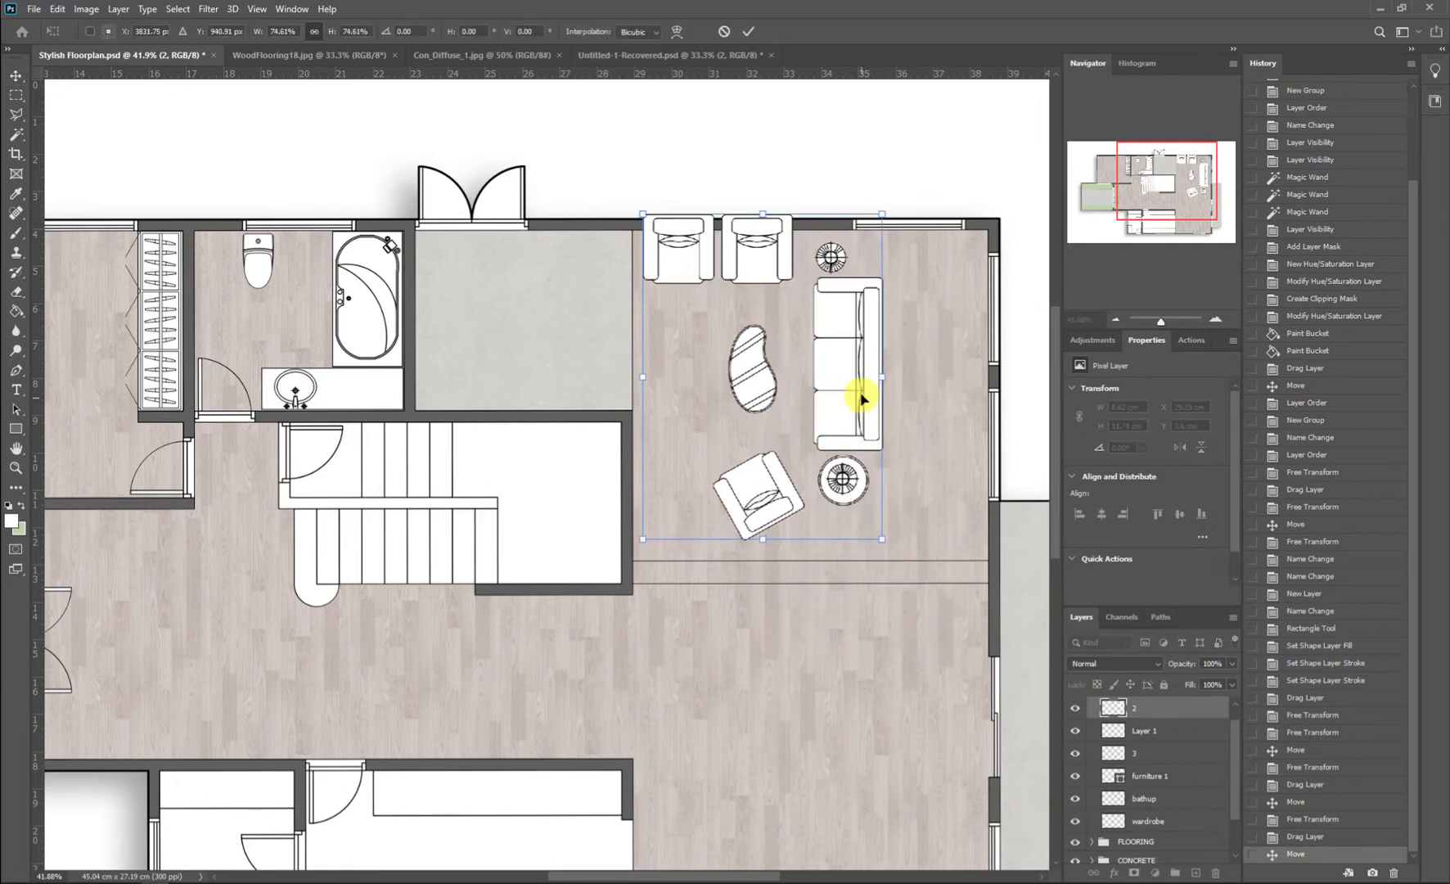
left_click_drag(861, 399, 939, 422)
left_click_drag(960, 559, 954, 549)
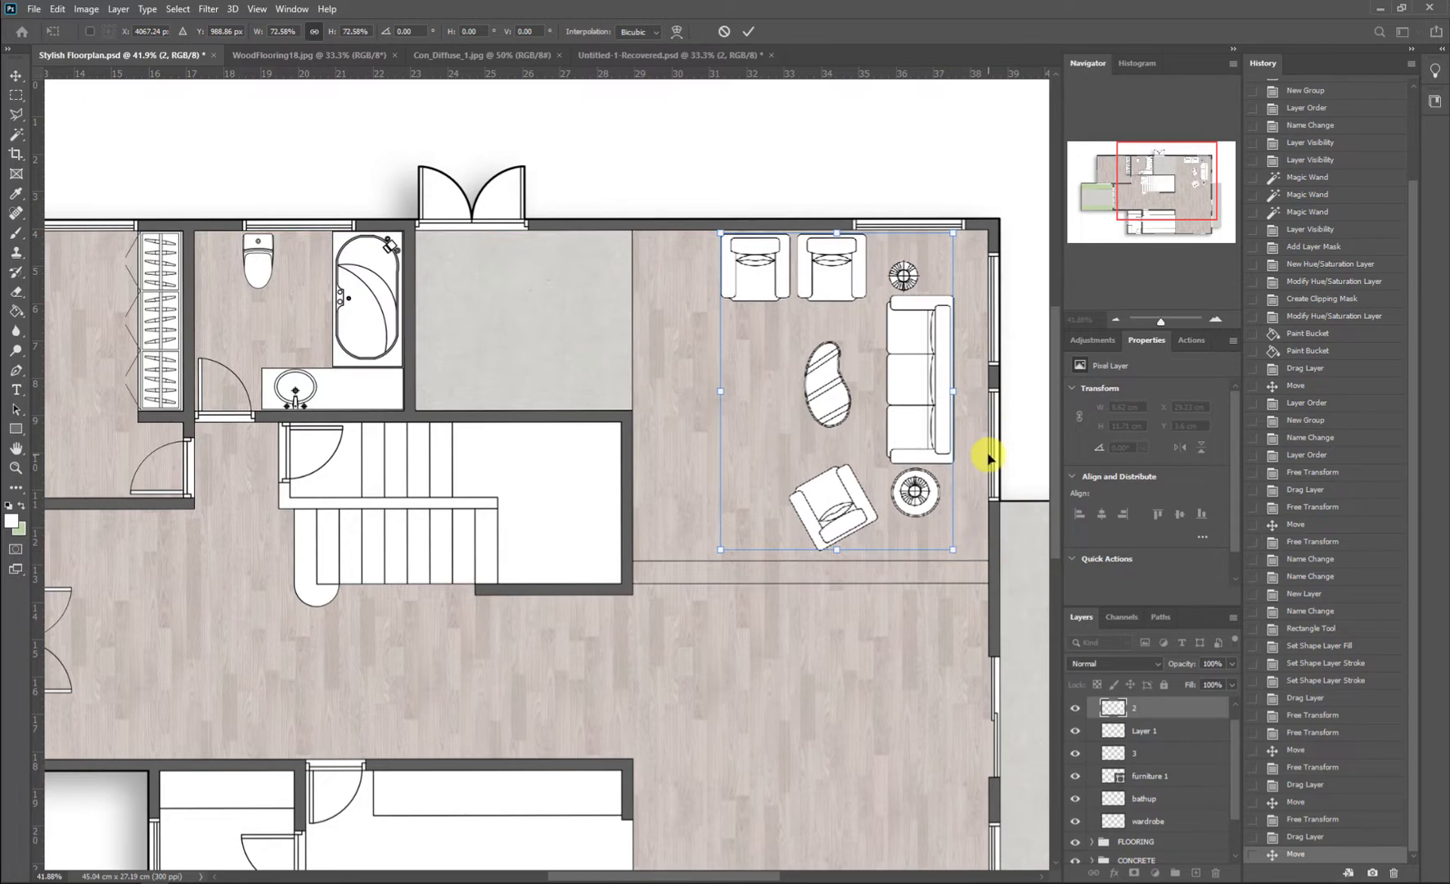
key("Return")
Step: Copy the bed with nightstands into the bedroom, headboard against the upper wall, and scale it to about 77% to clear the wardrobe
key("ctrl+0")
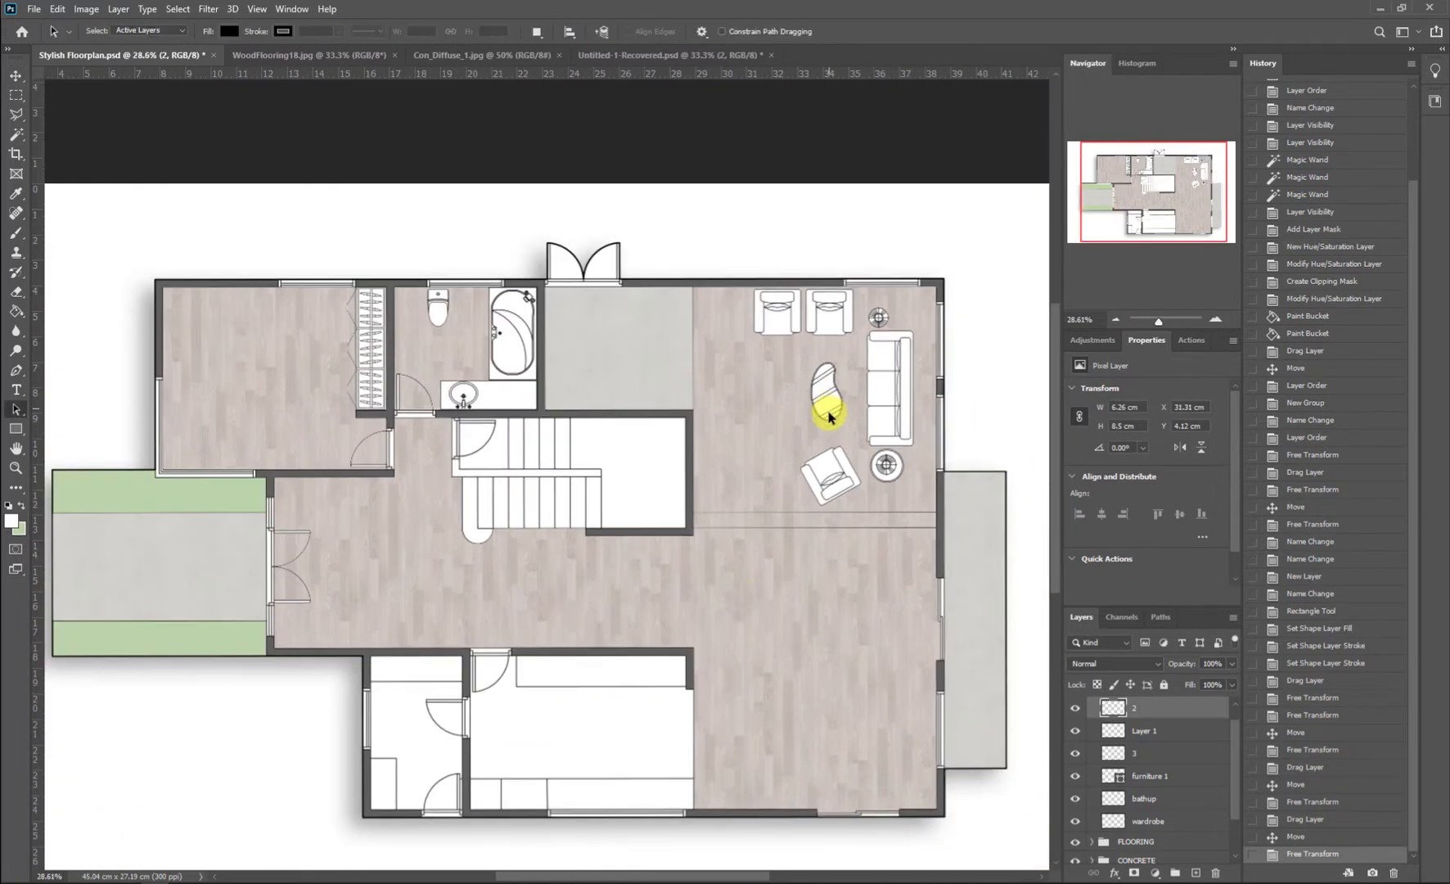
left_click(709, 56)
key("v")
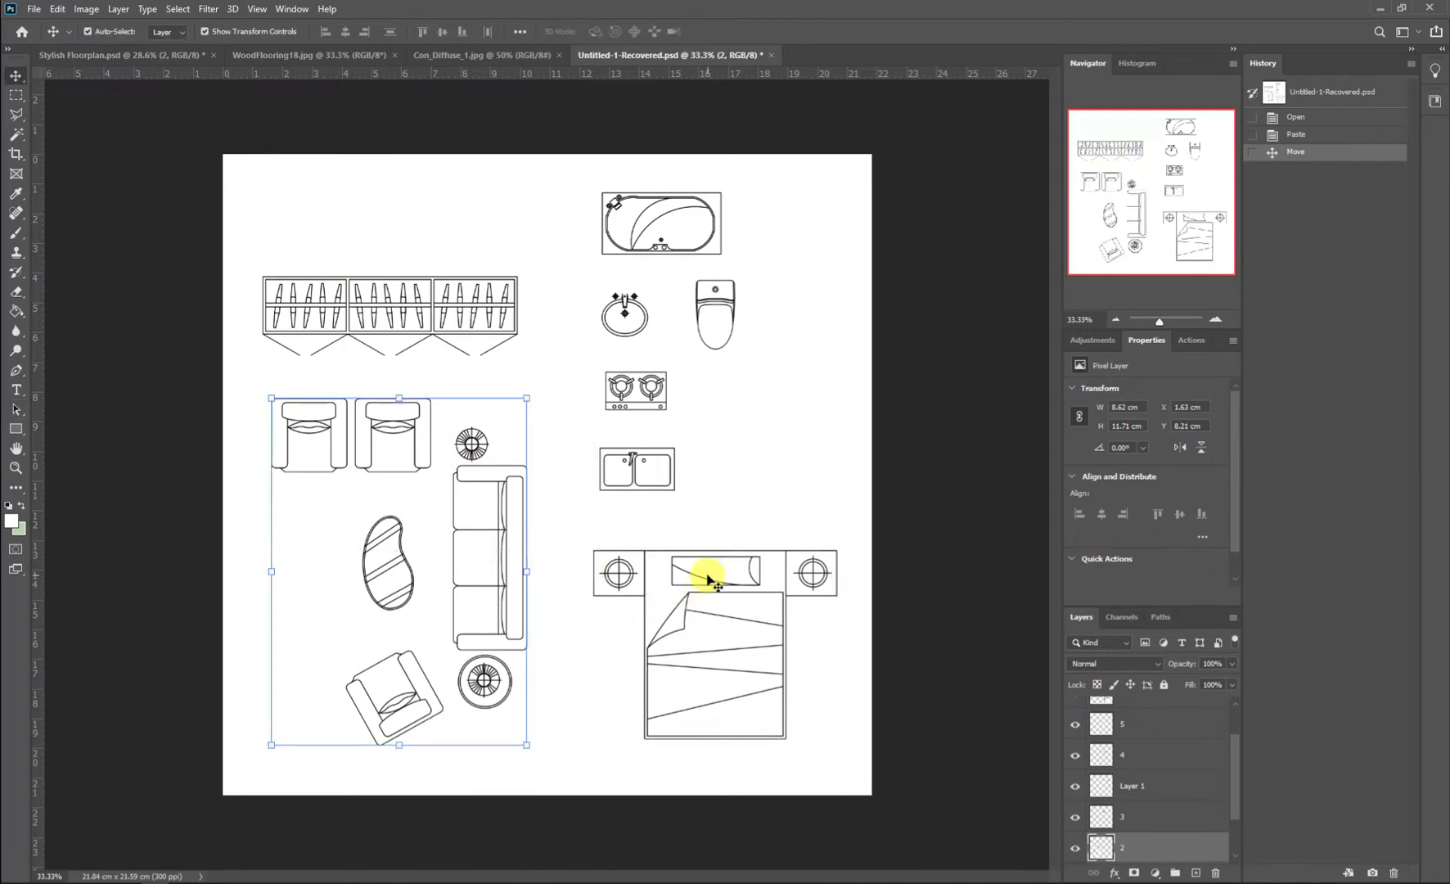
left_click_drag(702, 566, 337, 335)
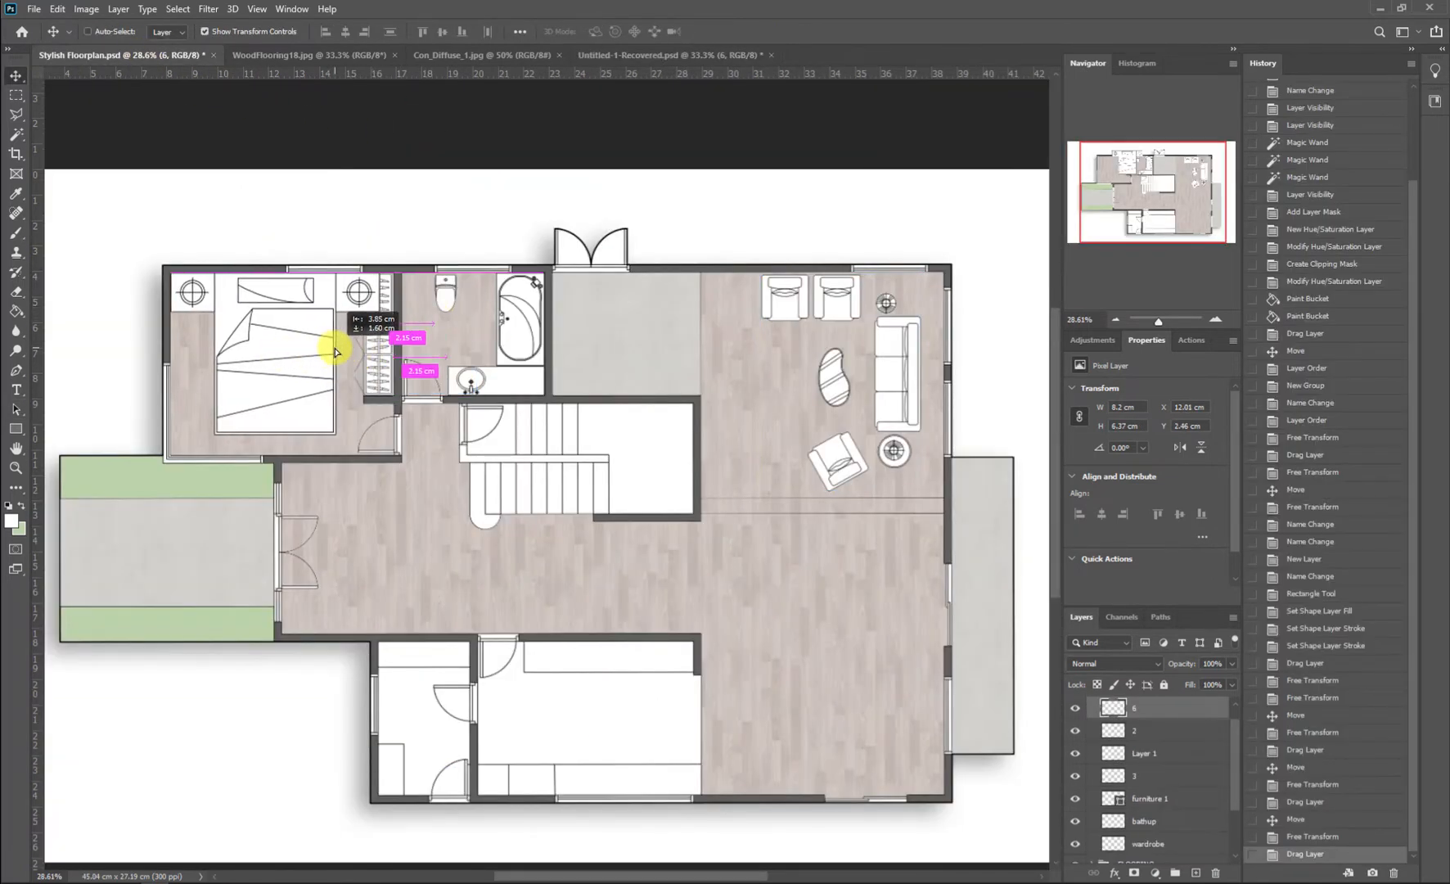
left_click_drag(378, 271, 282, 314)
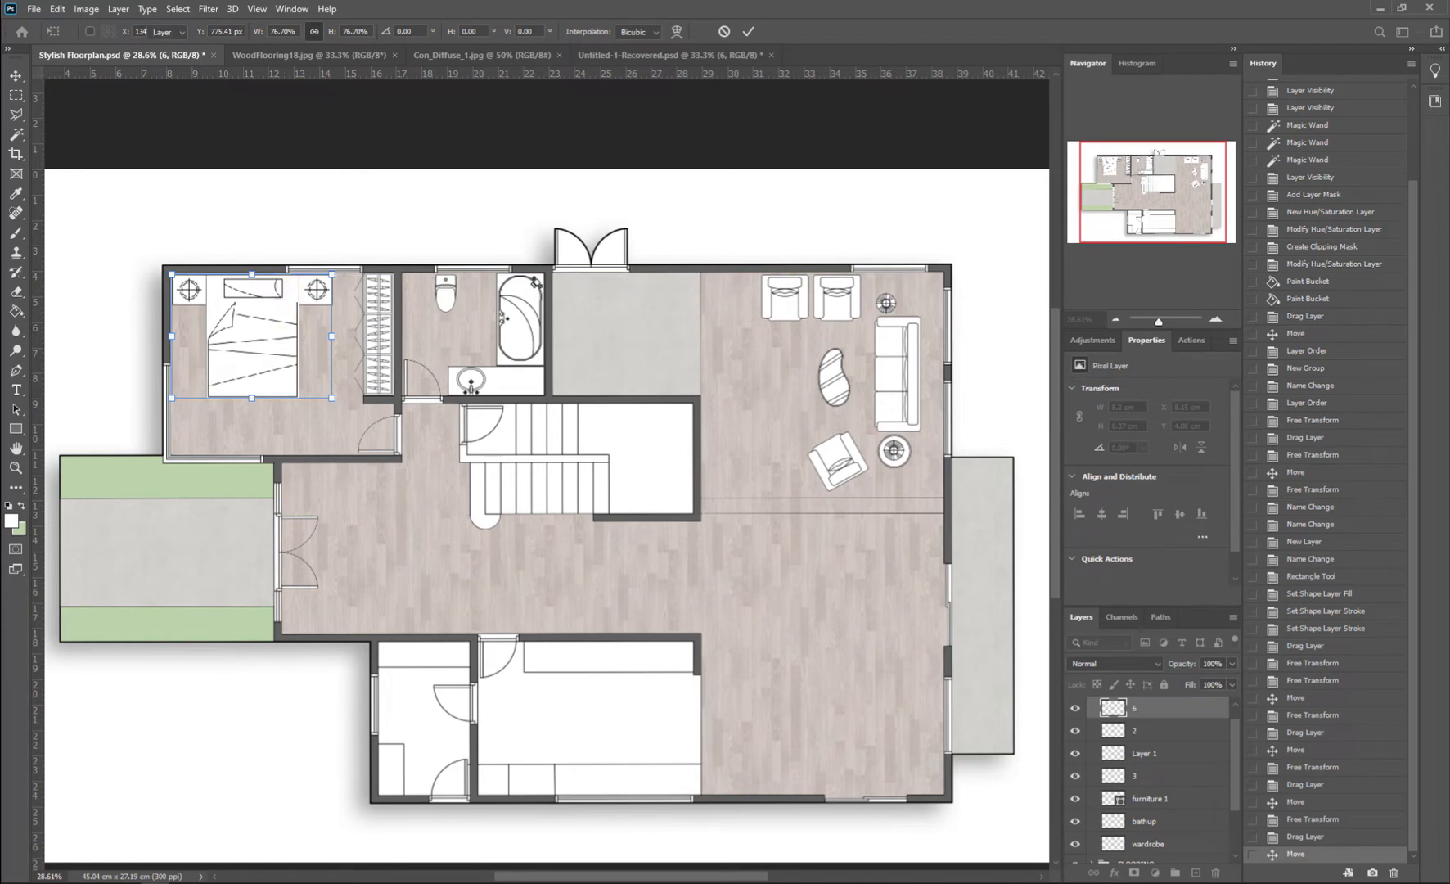
key("Return")
key("a")
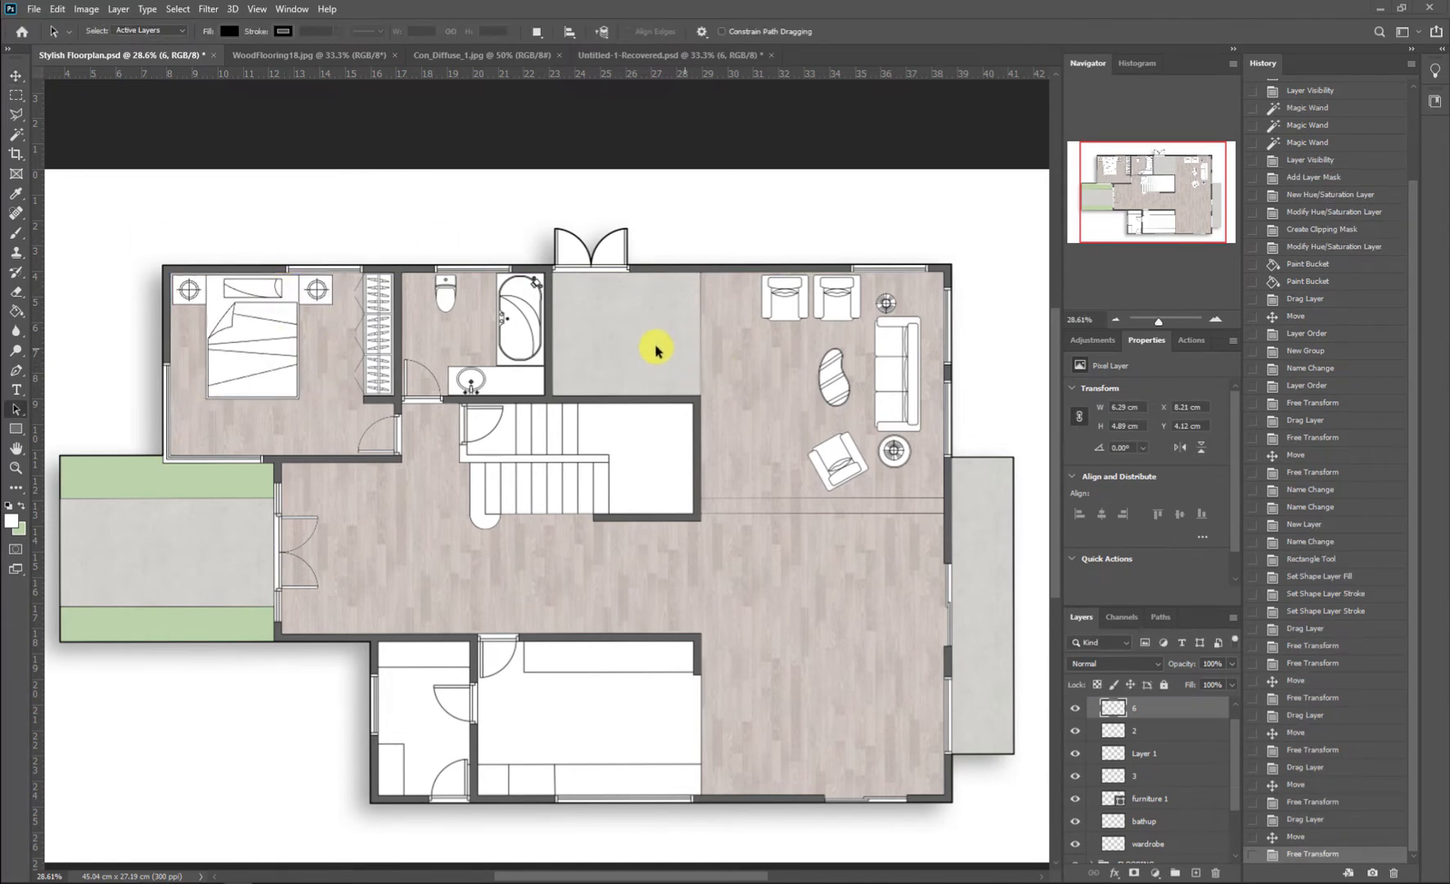
Step: Select the stove and double sink layers in the furniture sheet and copy both into the floor plan's kitchen
left_click(678, 56)
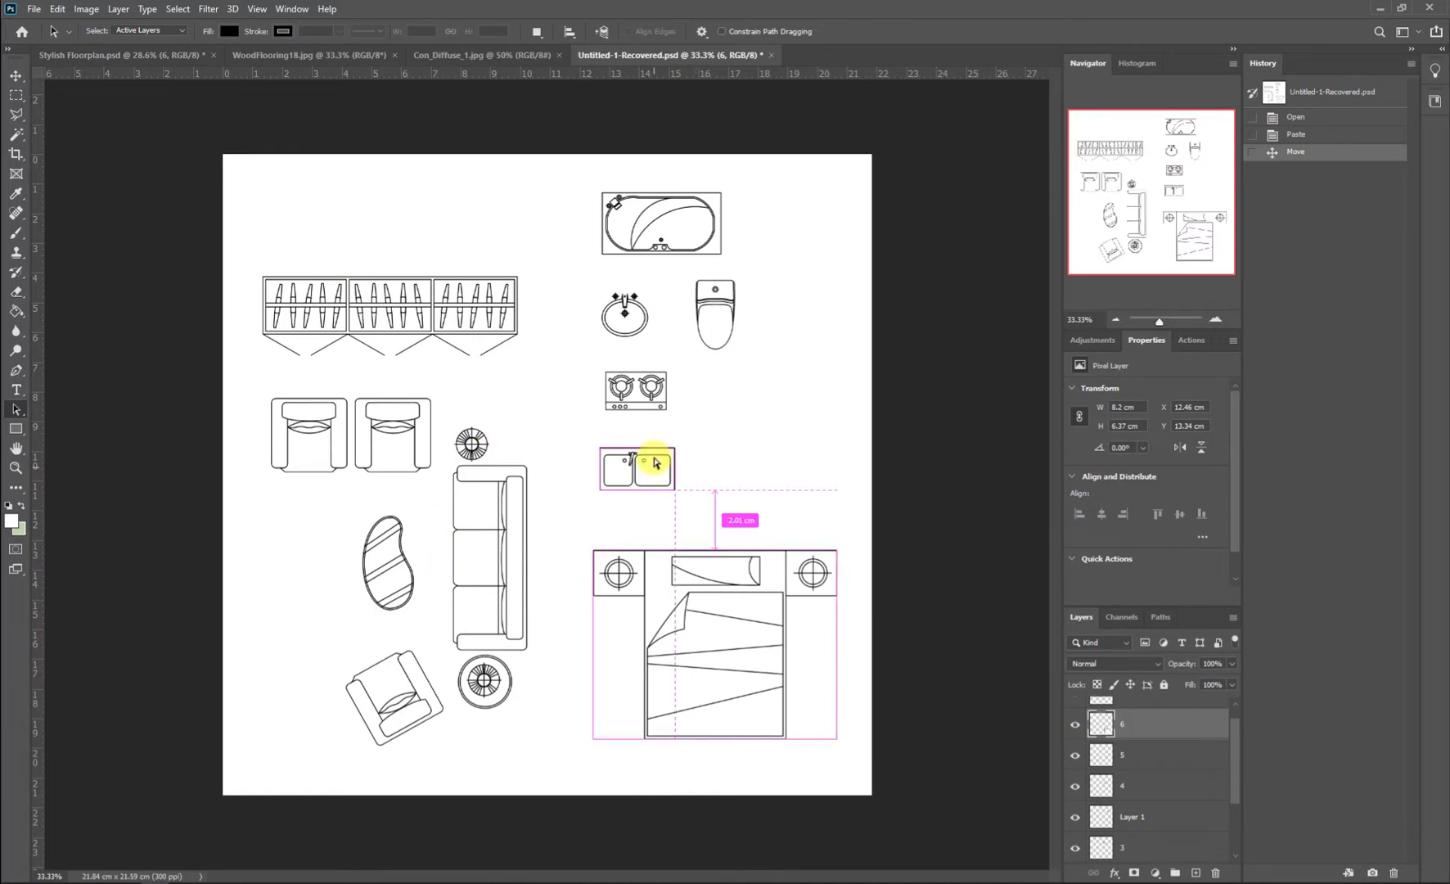
key("v")
left_click(649, 399, "shift")
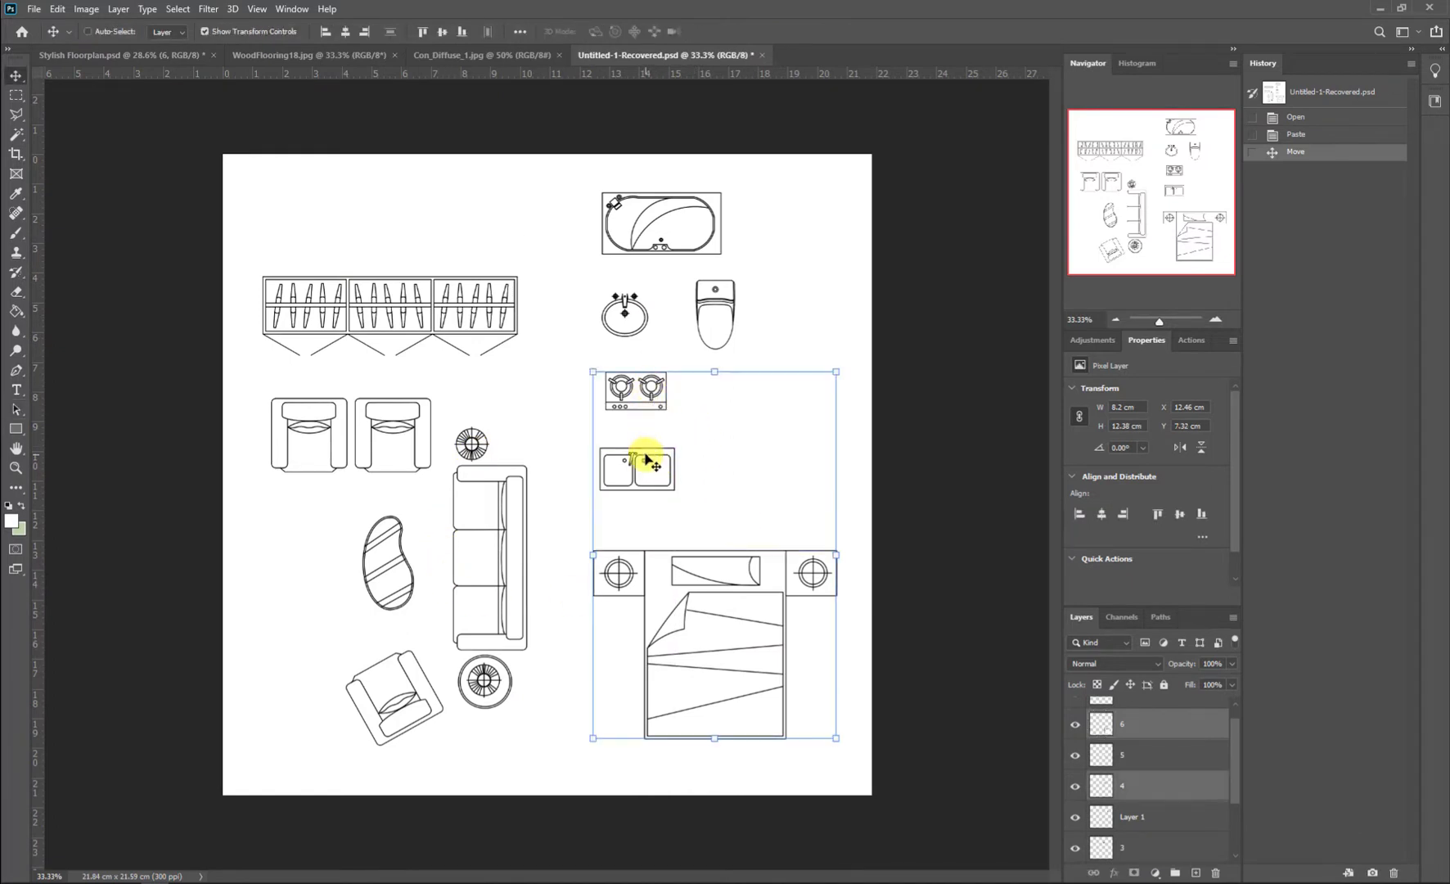
left_click(648, 461, "ctrl")
left_click(651, 397, "shift")
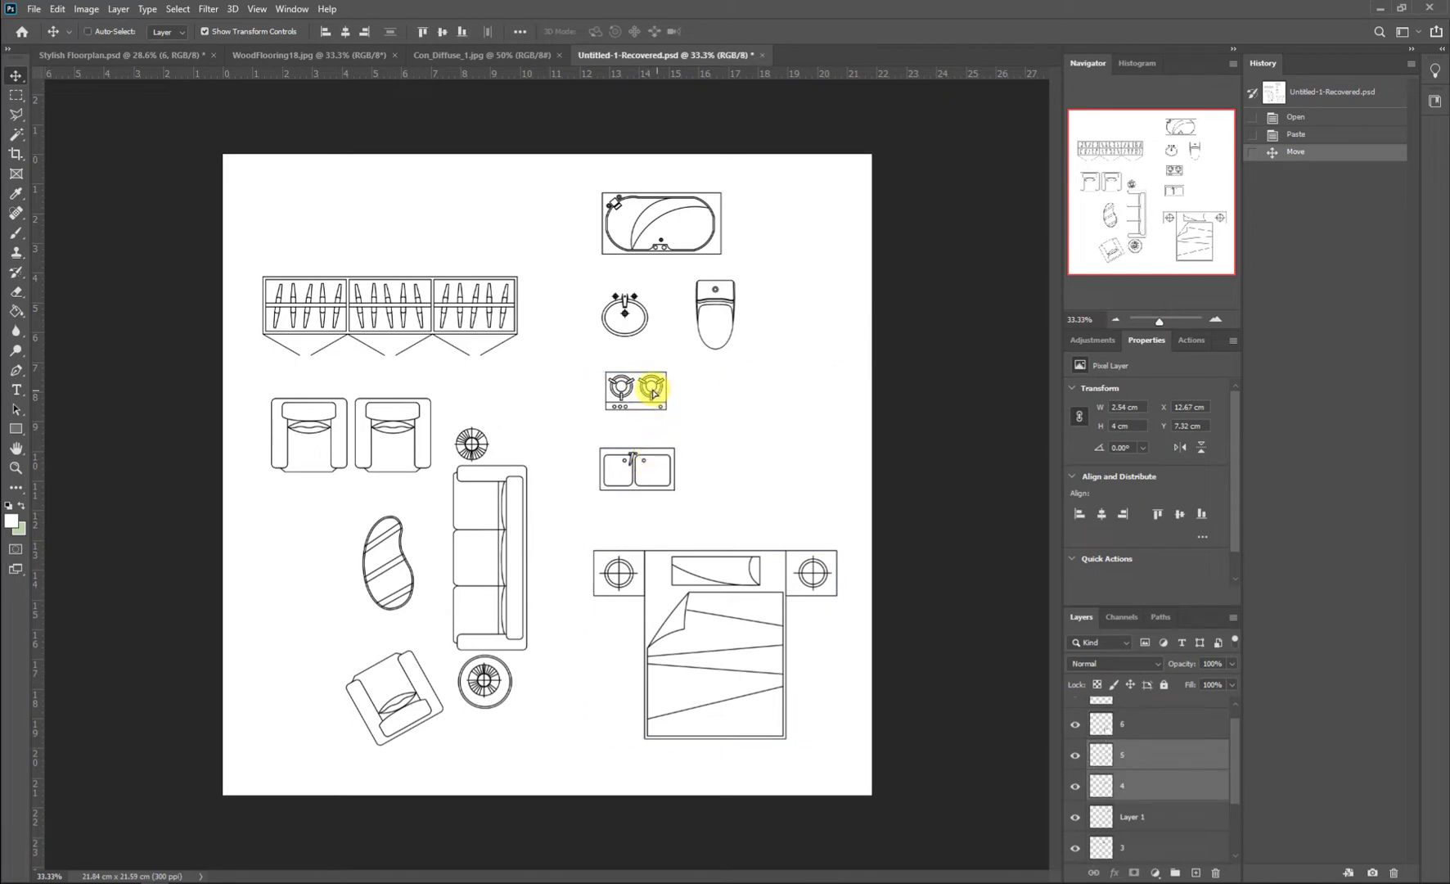
left_click_drag(652, 393, 634, 818)
scroll(634, 818, "up", 5)
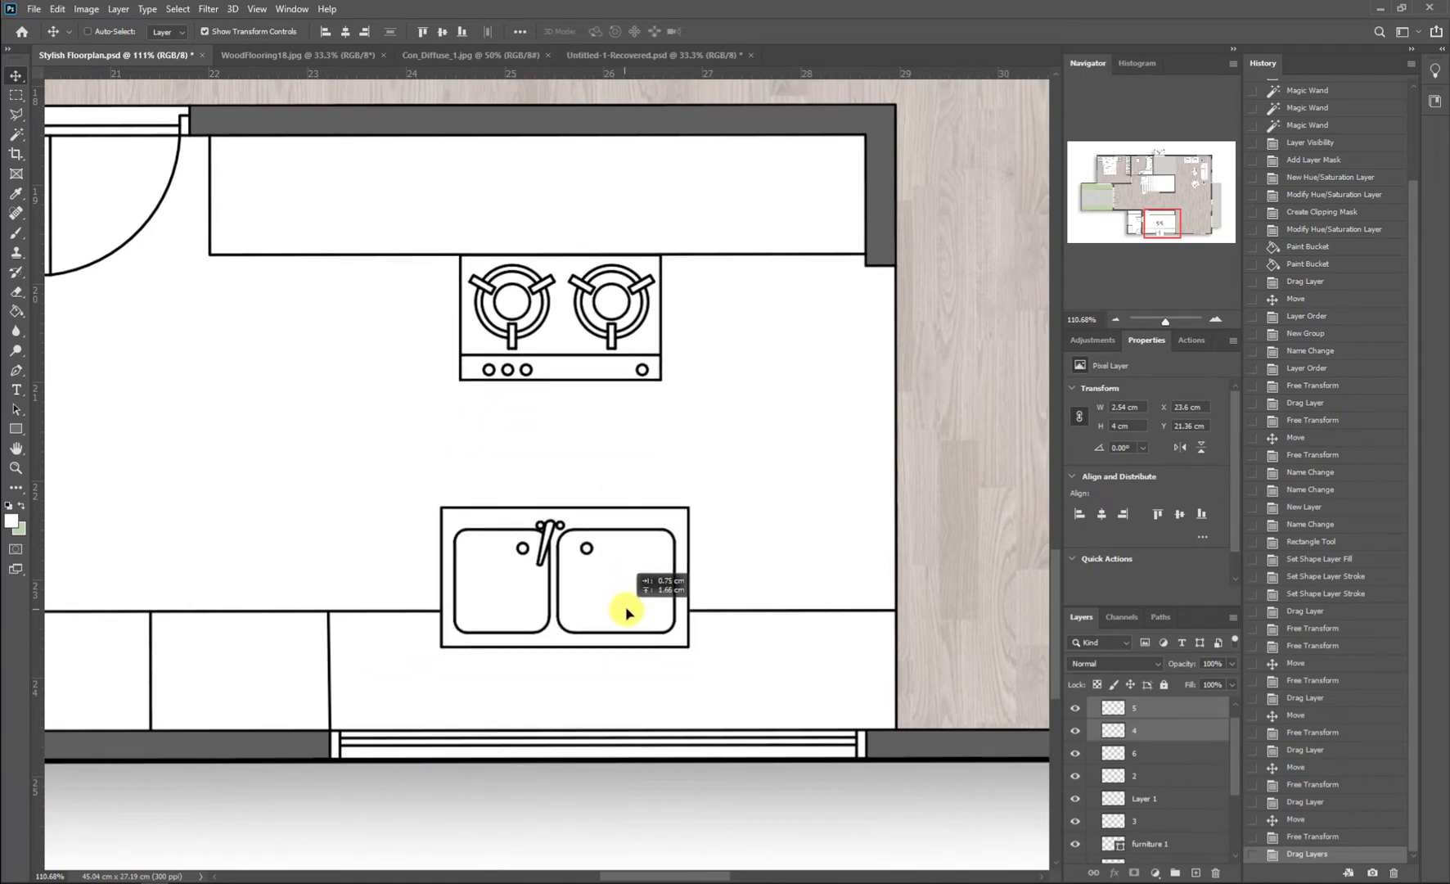
left_click_drag(627, 612, 627, 613)
Step: Flip the stove and sink together on both axes and scale them to about 1.87 × 2.95 cm overall
left_click_drag(704, 659, 496, 350)
left_click_drag(690, 253, 624, 357)
key("Return")
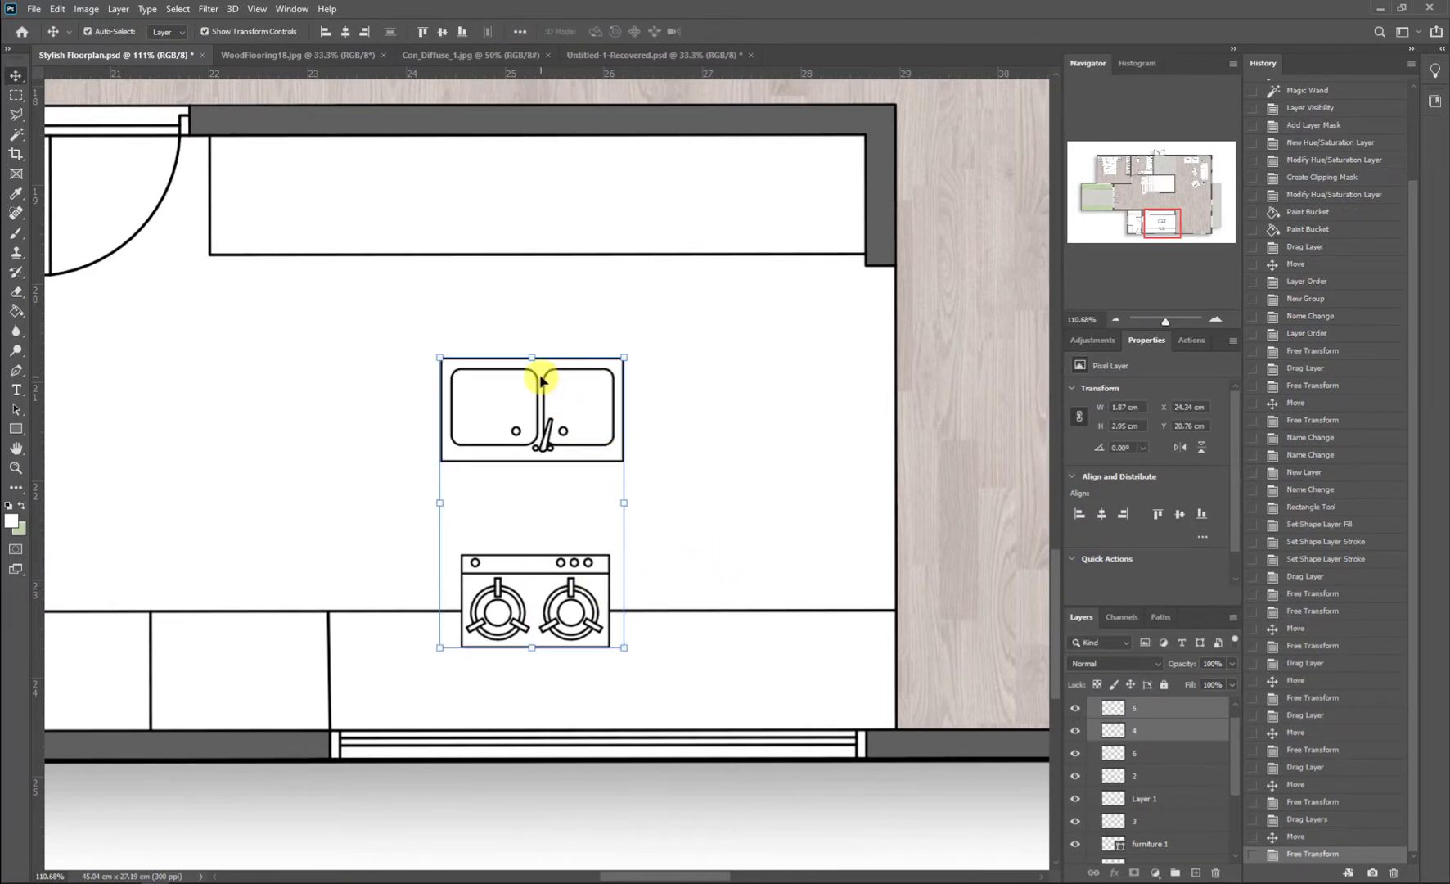
Step: Place the sink and the stove separately on the kitchen counter below the window, with the stove at the counter's far end
left_click(1148, 709)
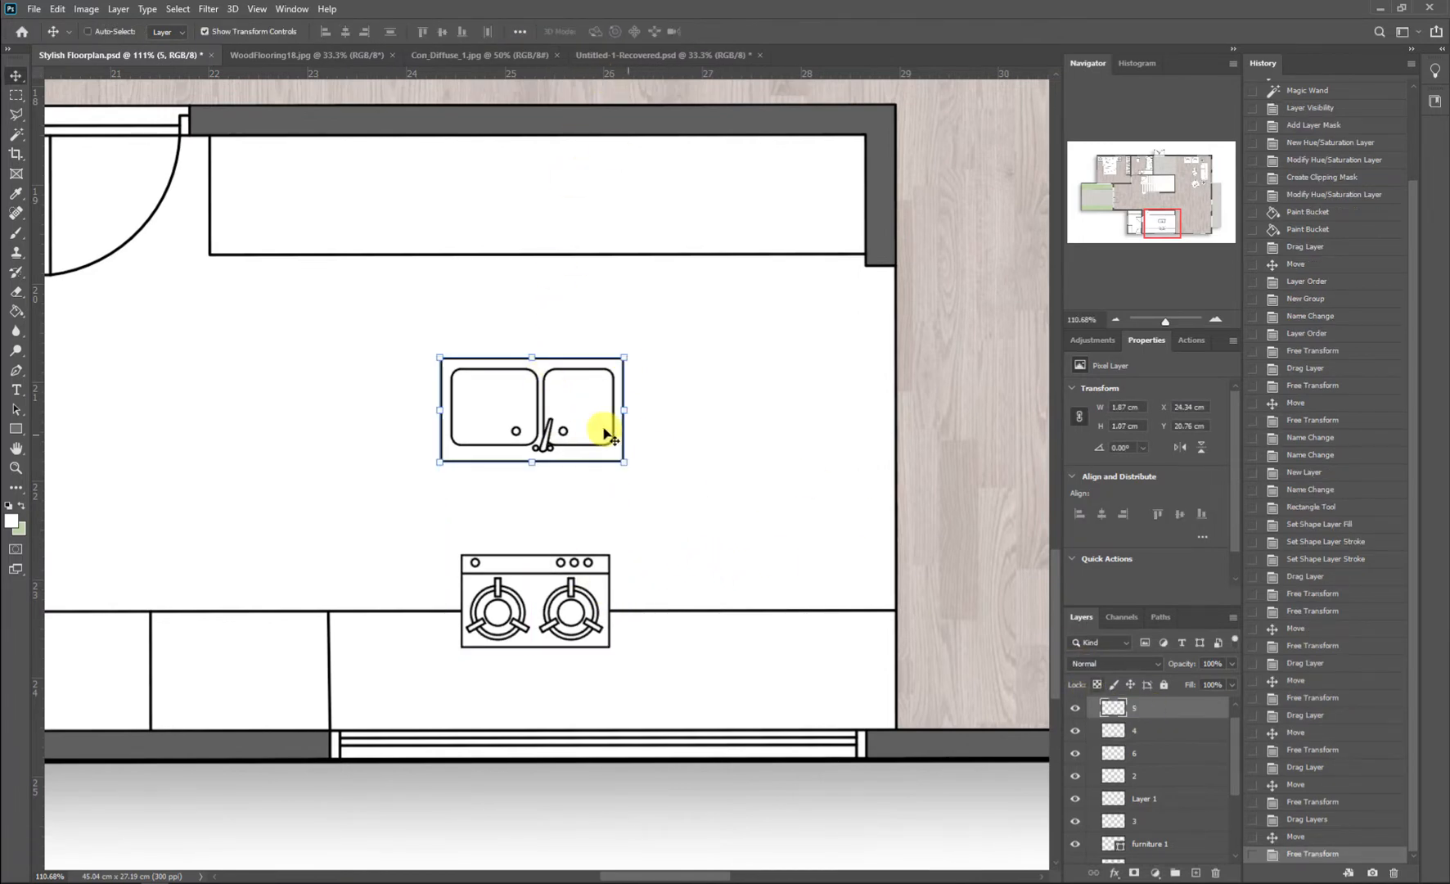
left_click_drag(553, 426, 479, 684)
left_click_drag(573, 615, 825, 681)
key("a")
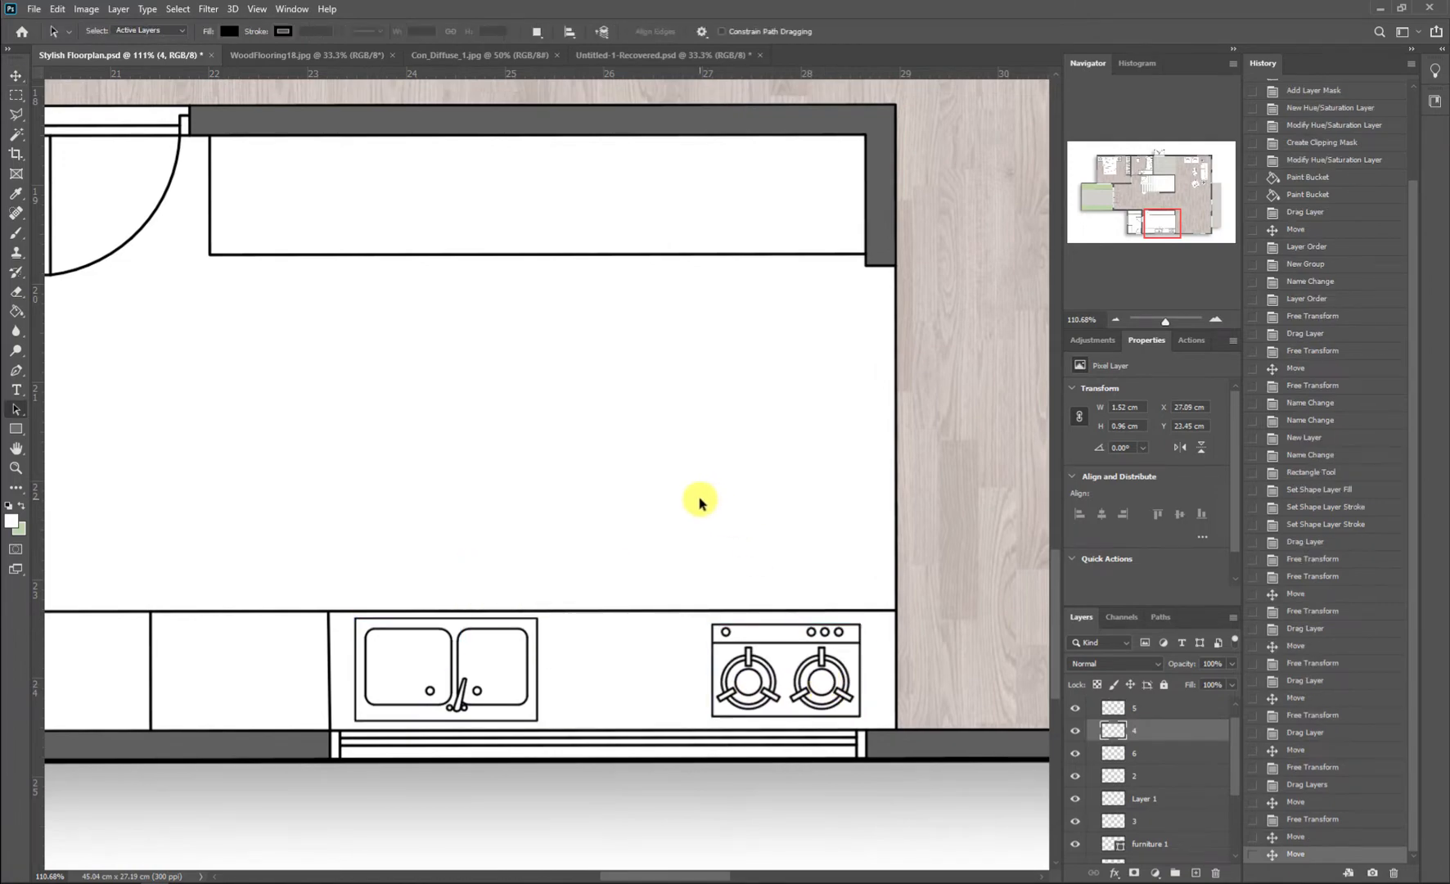
scroll(699, 499, "down", 5)
scroll(733, 529, "down", 2)
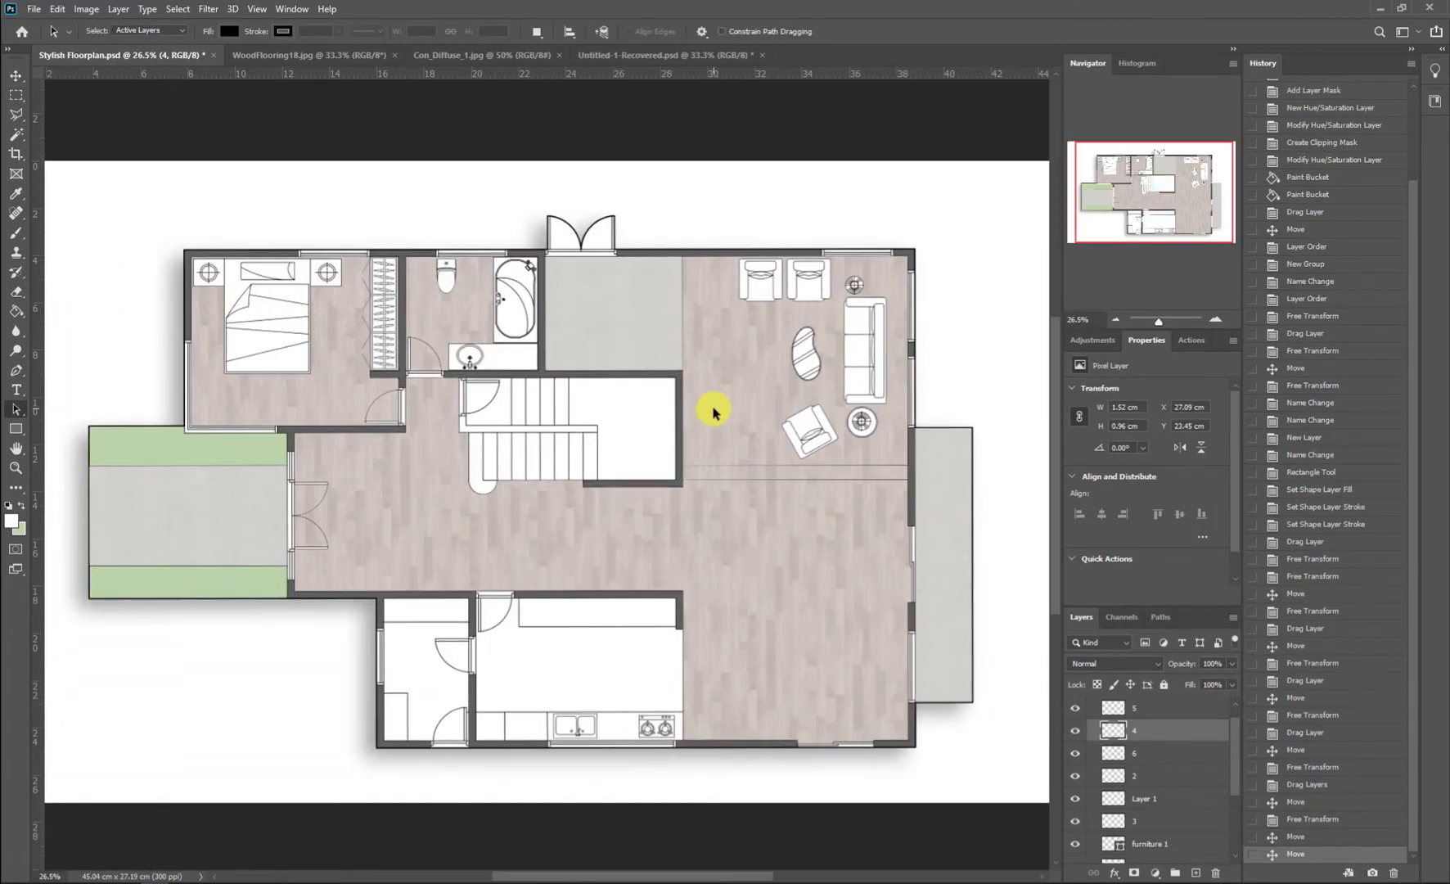
Step: Copy the chair from the furniture sheet into the floor plan's dining area and scale it to 72.4%
scroll(726, 482, "up", 1)
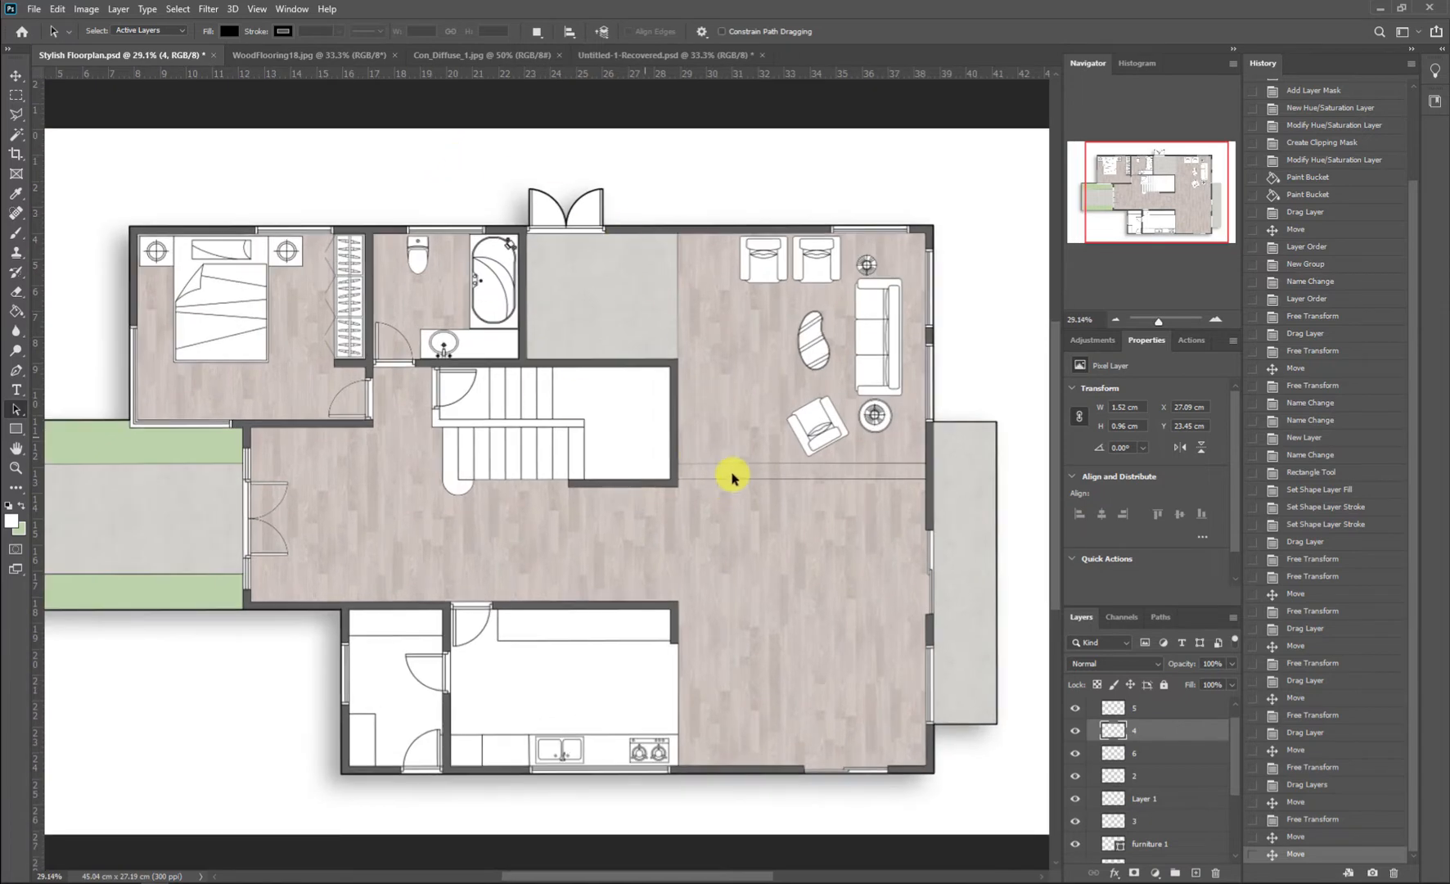
scroll(733, 479, "down", 1)
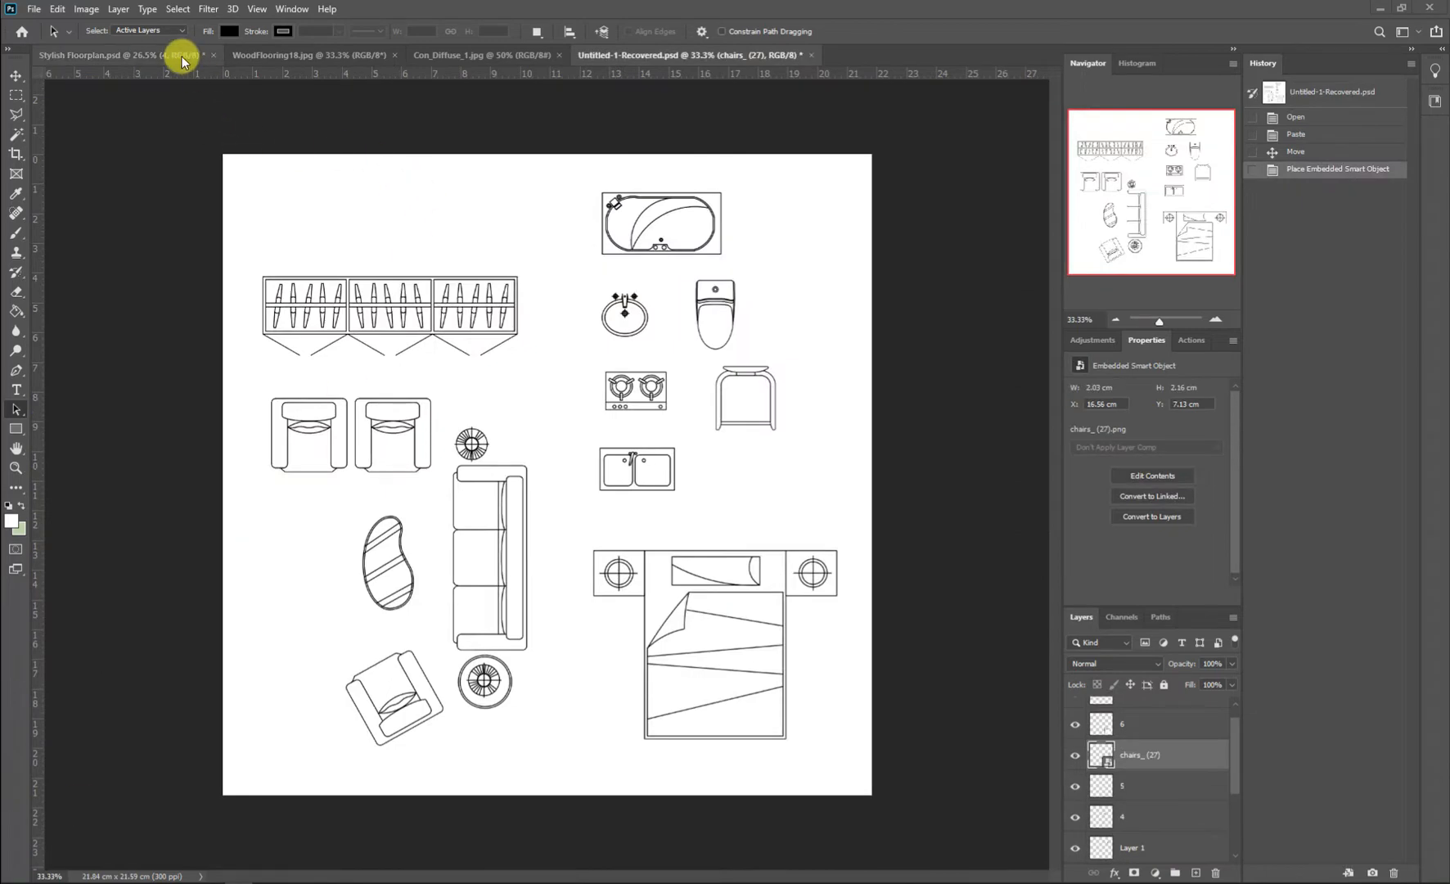
left_click(182, 55)
left_click(690, 55)
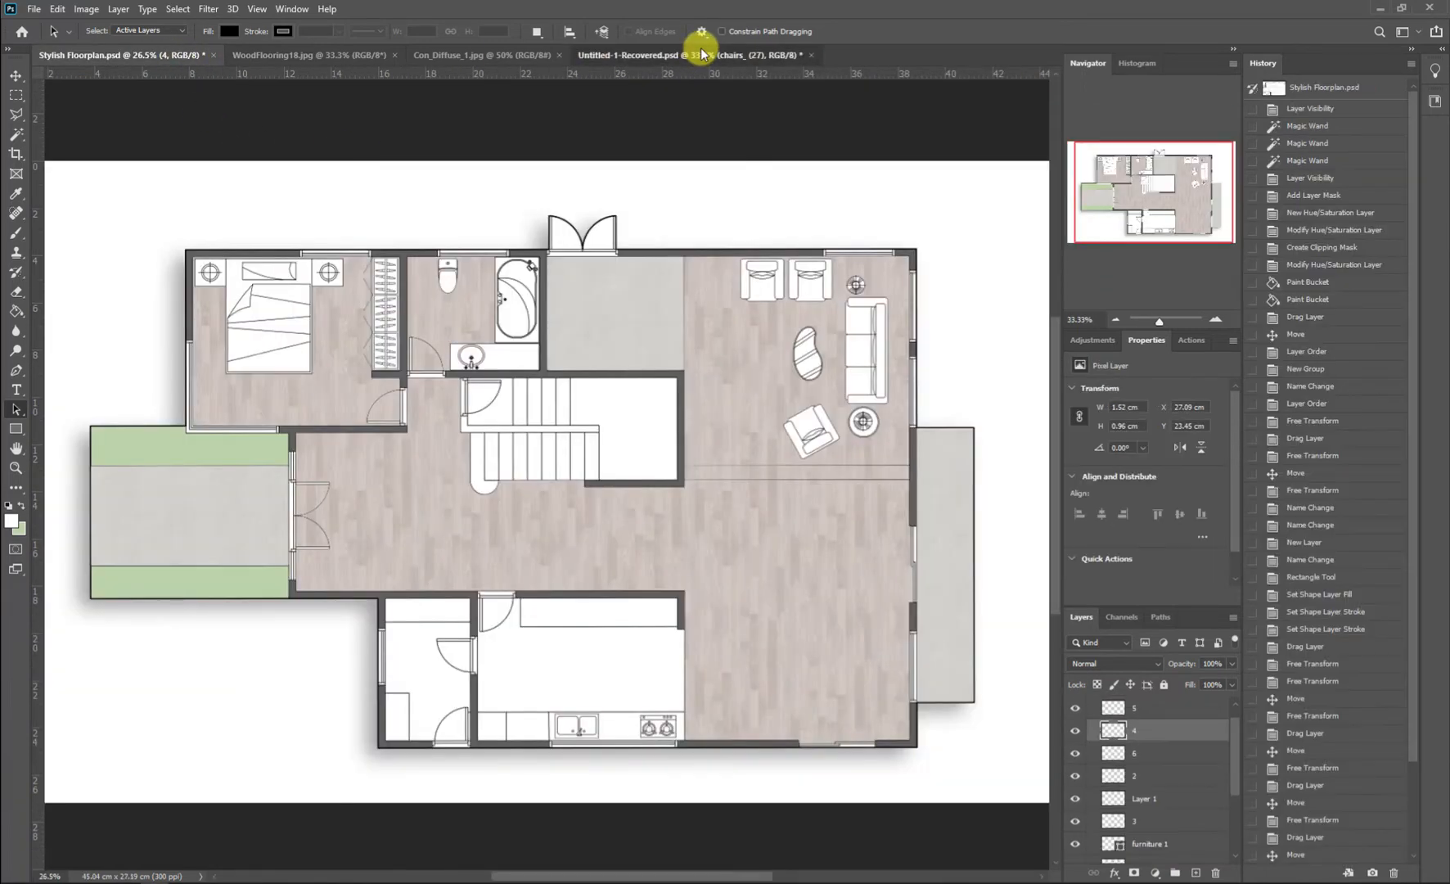
key("v")
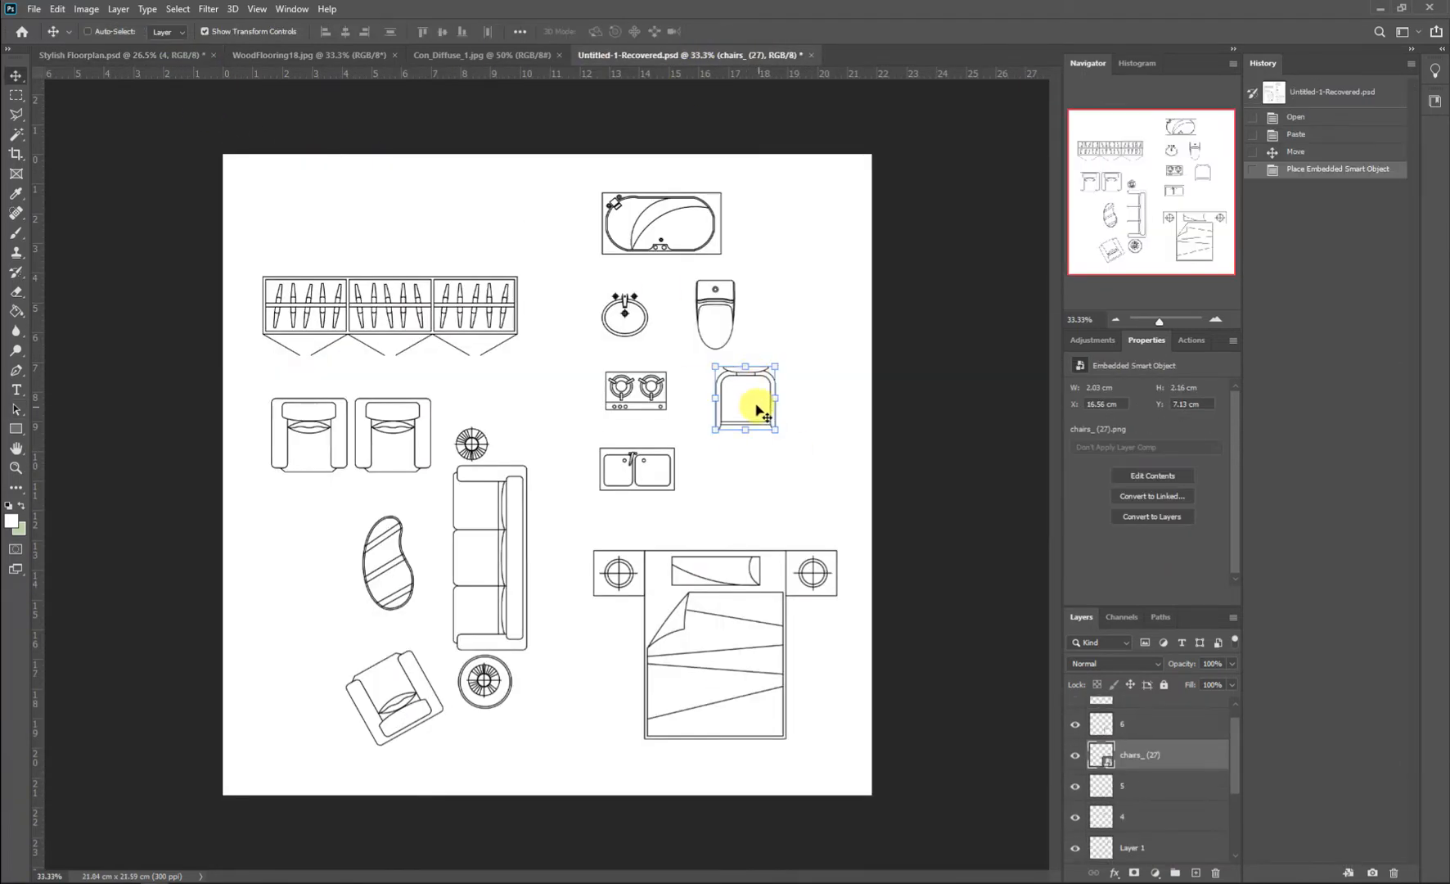
left_click_drag(757, 406, 781, 545)
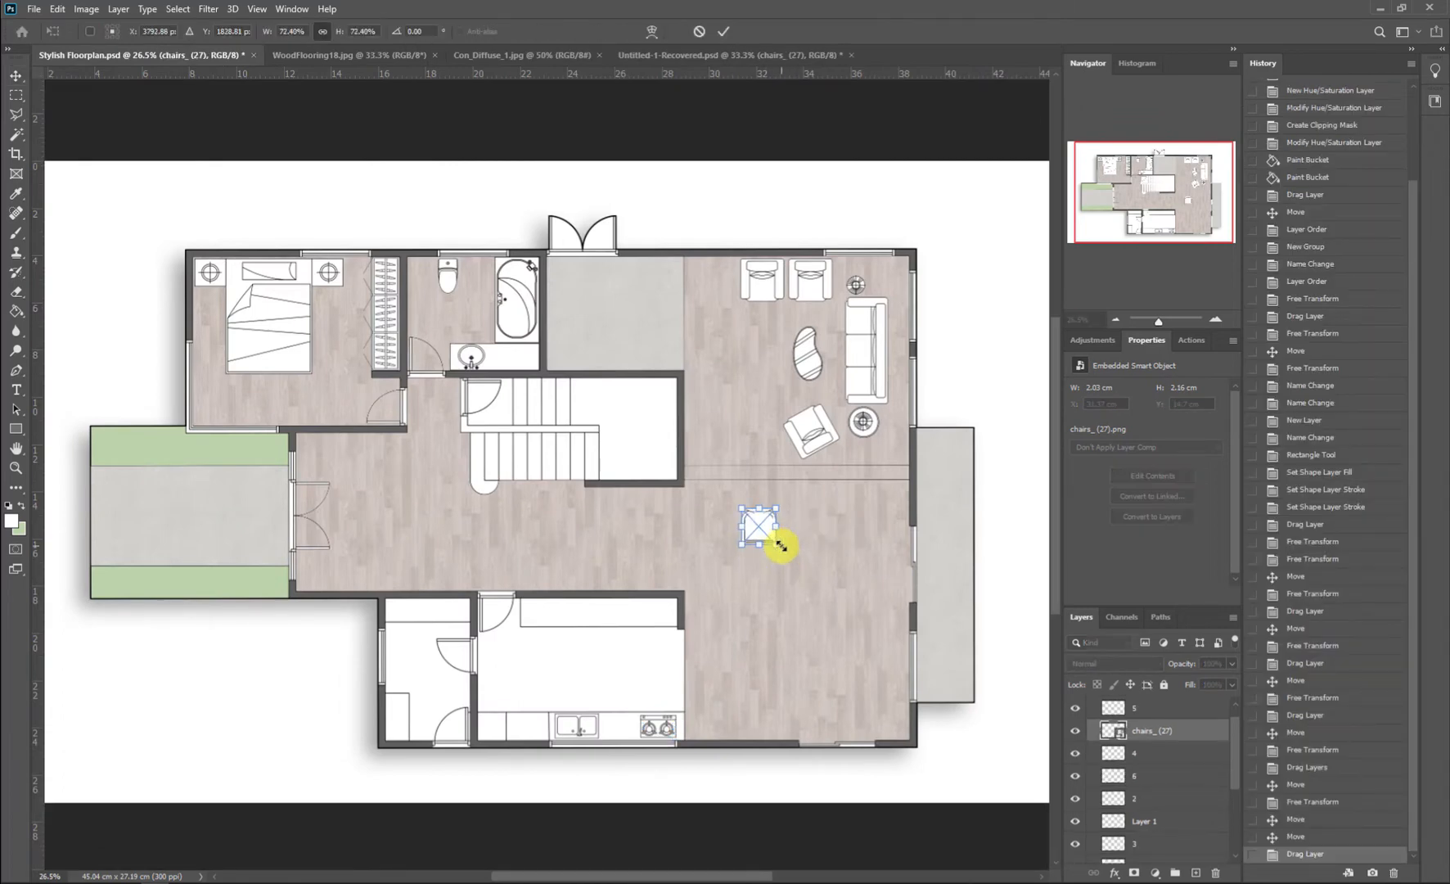
key("Return")
Step: Rotate the chair 90° counterclockwise and duplicate it twice to form a vertical column of three chairs in the dining area
scroll(881, 681, "up", 4)
scroll(532, 381, "down", 1)
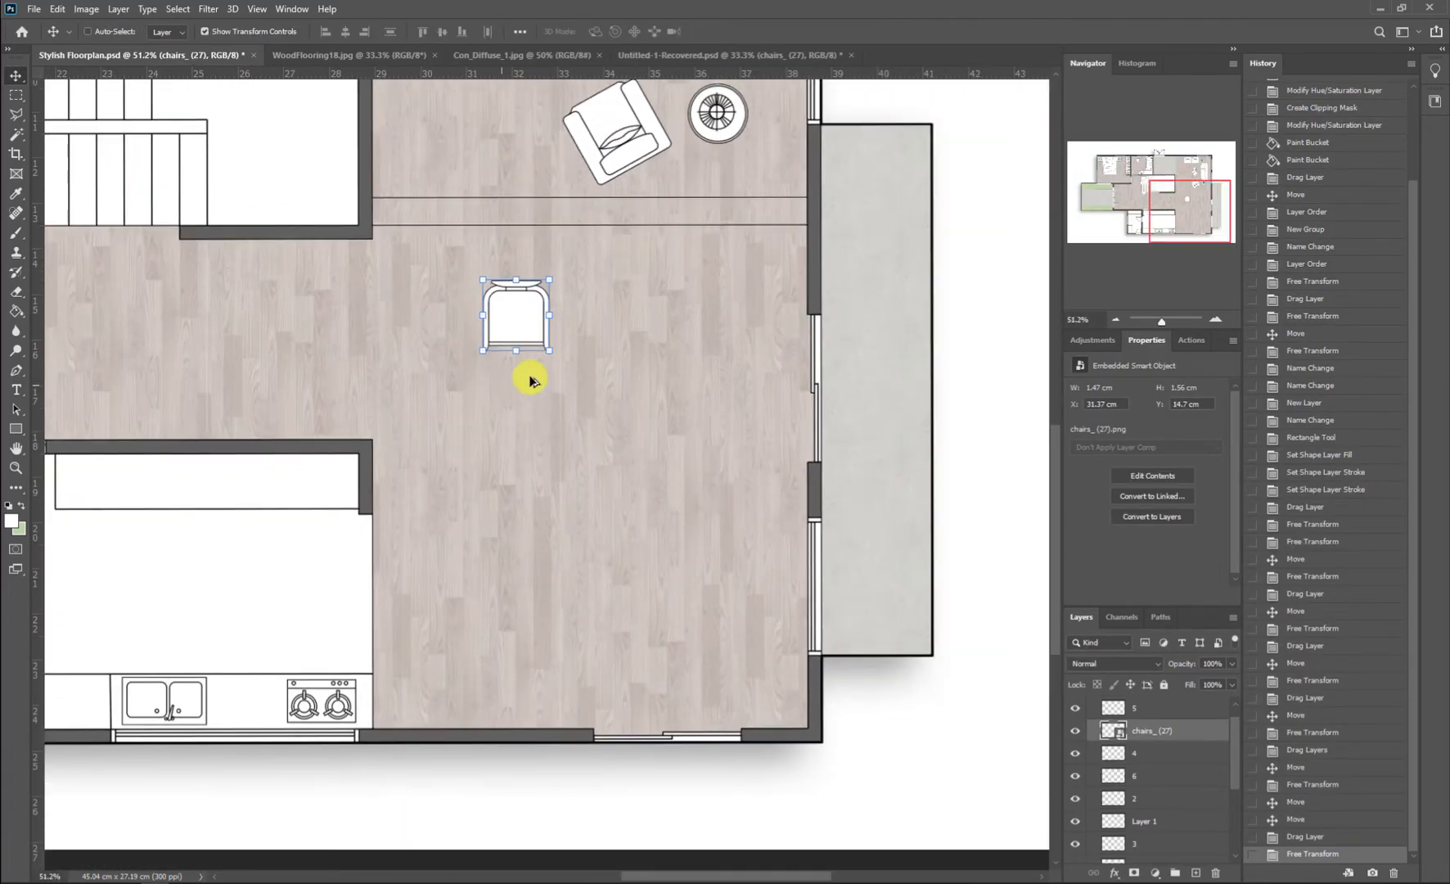
left_click_drag(530, 382, 508, 601)
key("ctrl+t")
key("Return")
left_click(522, 498)
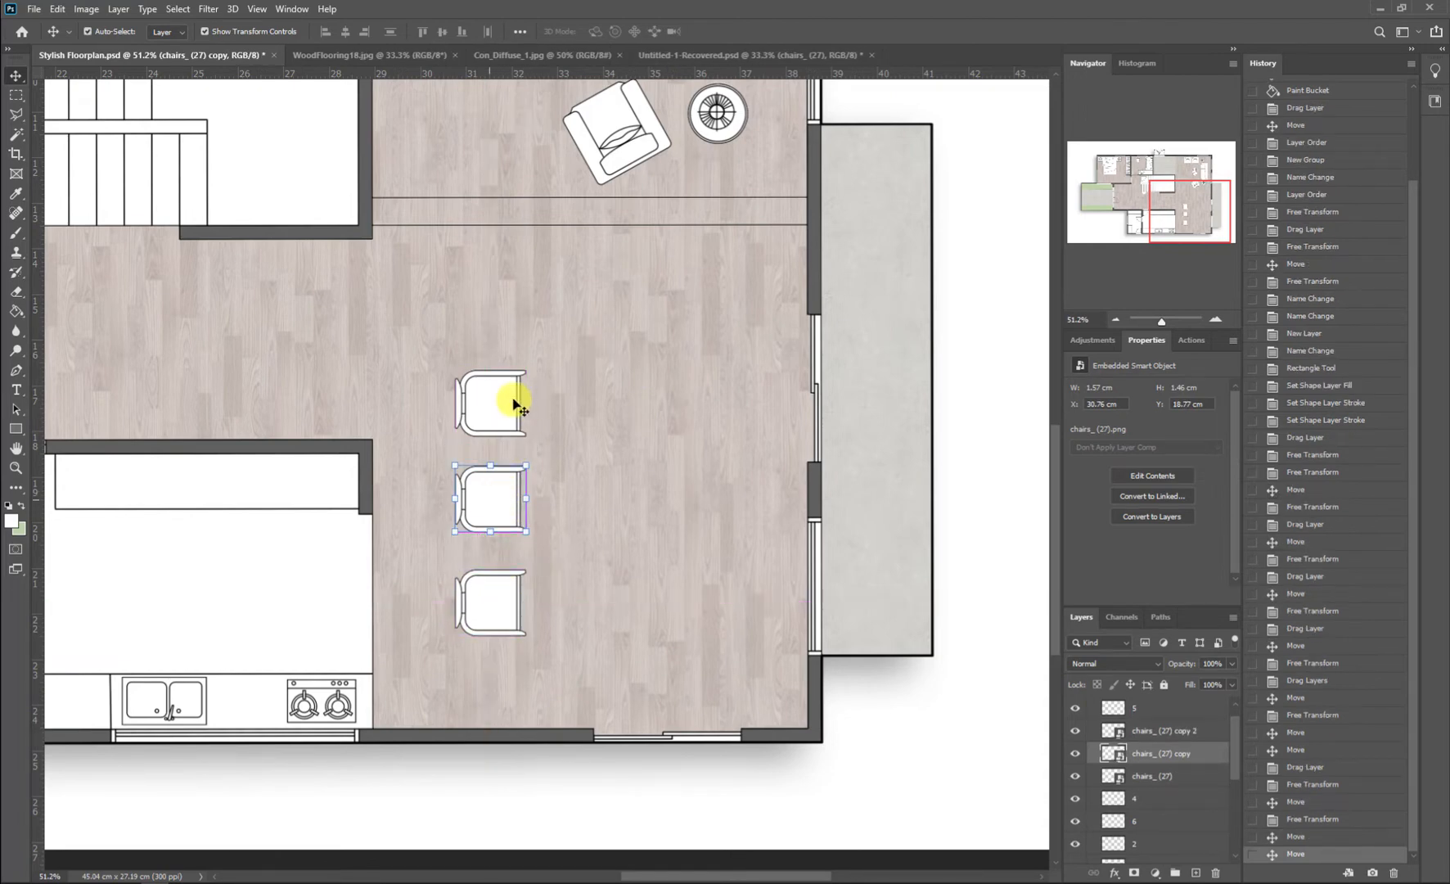
Step: Duplicate the three chairs as a second column nearer the balcony and turn it 180° to face the first, leaving space for a table
left_click(515, 403, "ctrl+shift")
left_click(508, 592, "ctrl+shift")
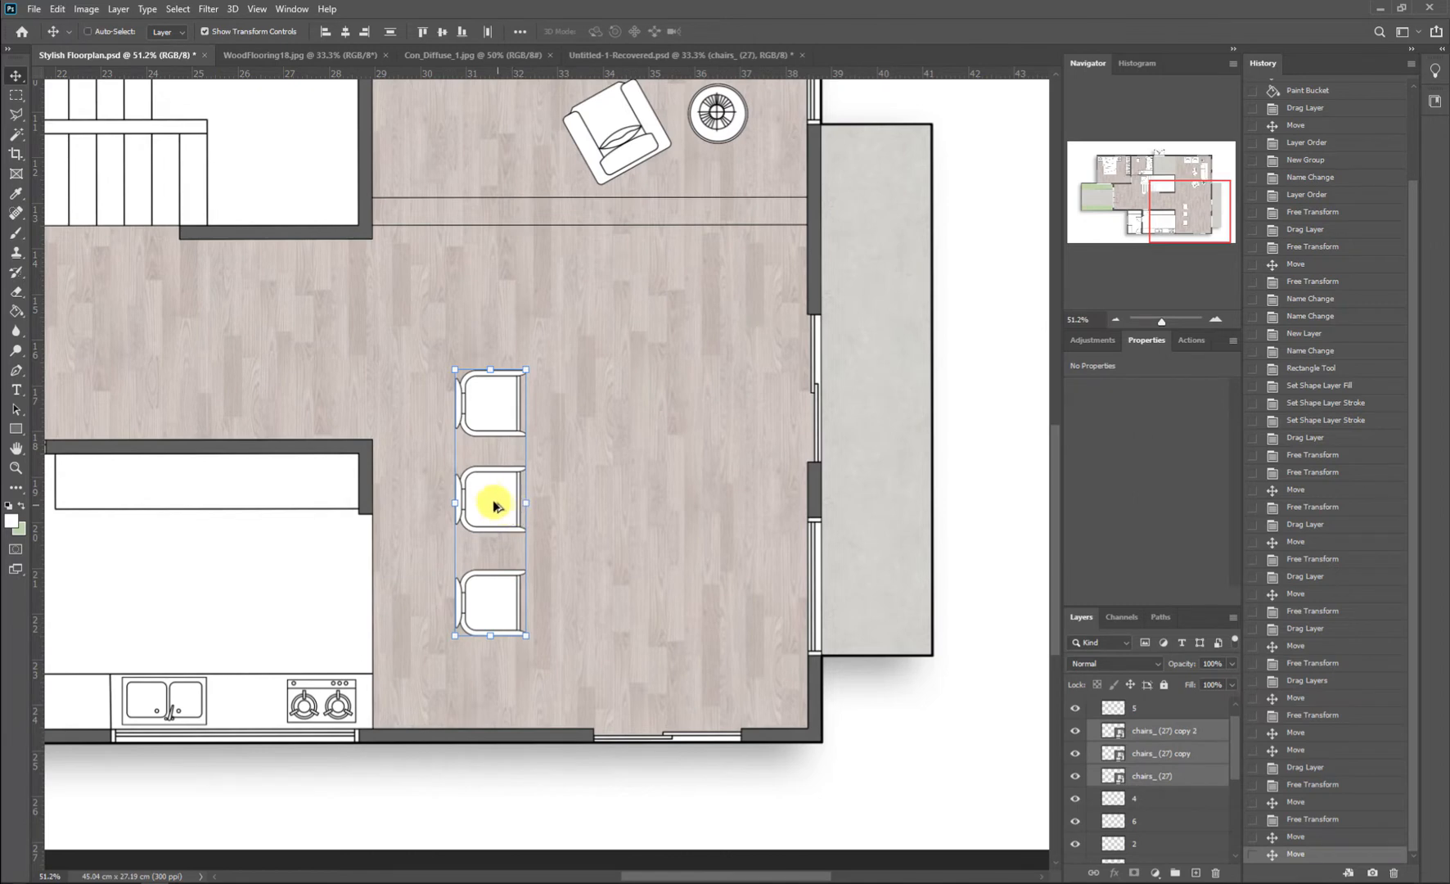
left_click_drag(490, 500, 686, 501)
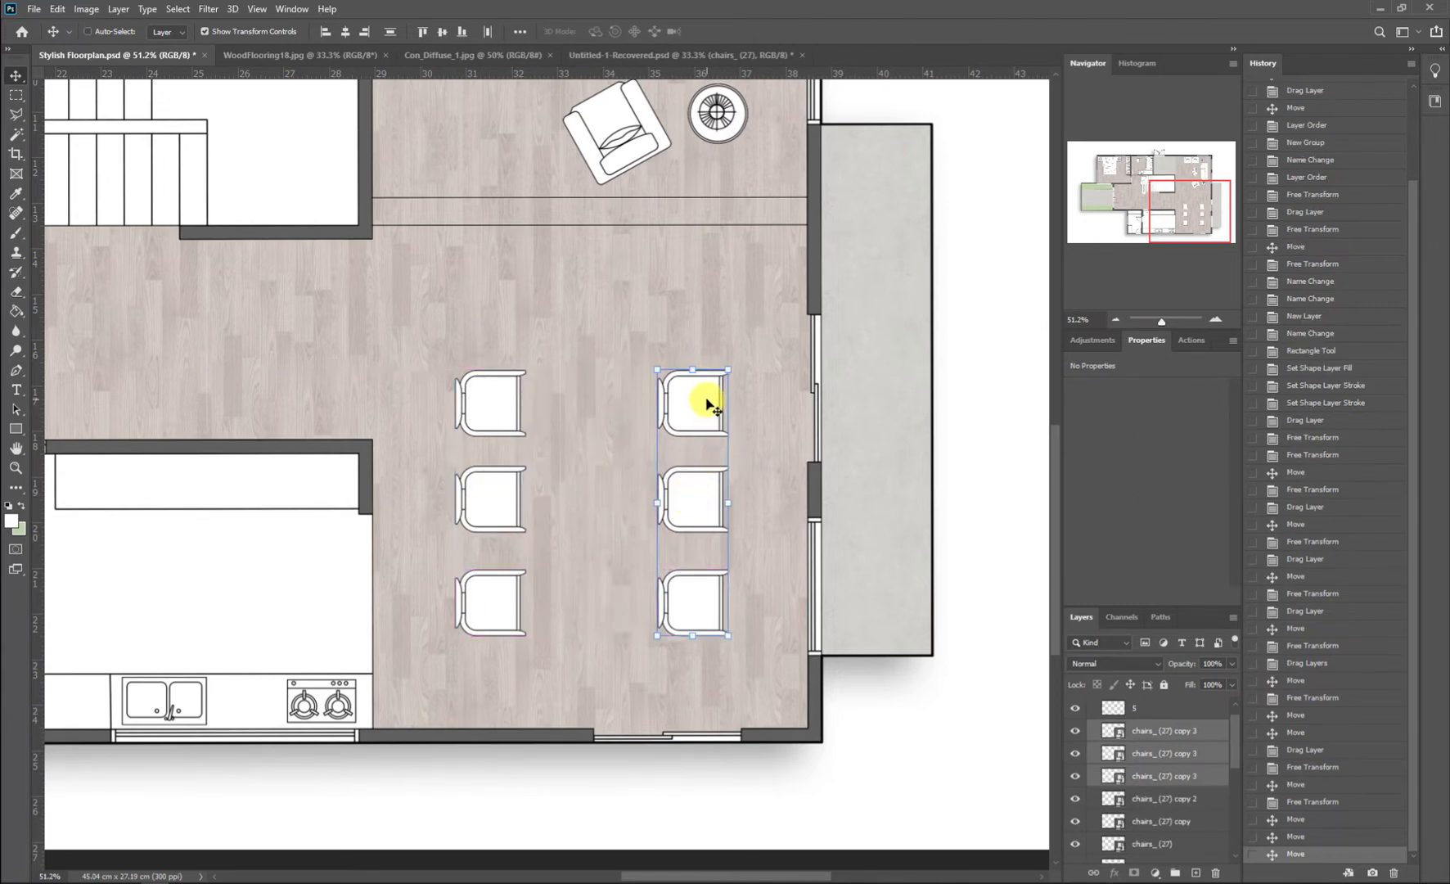
left_click_drag(739, 362, 657, 611)
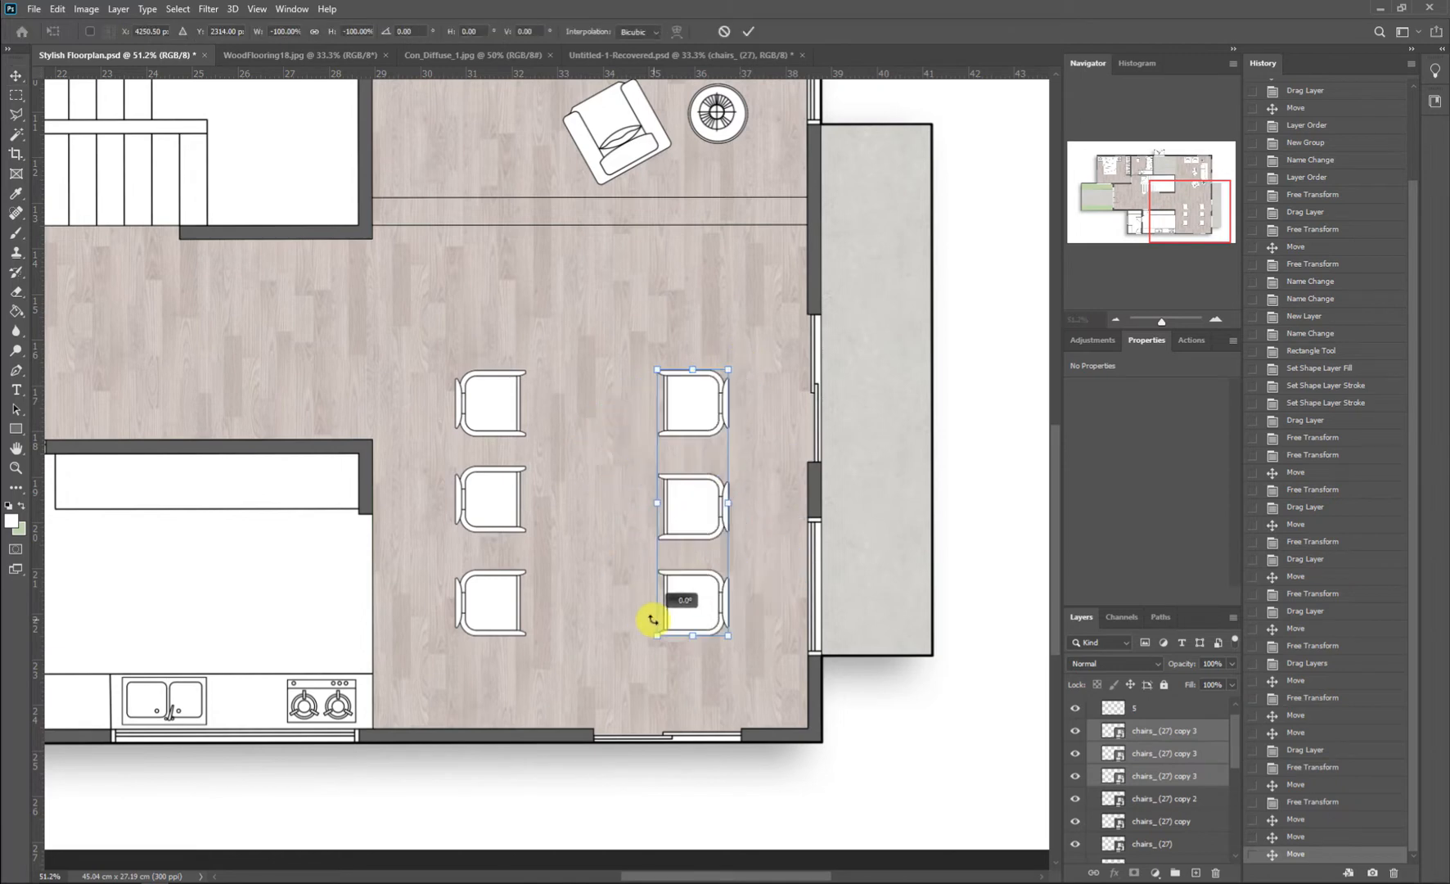
left_click_drag(689, 502, 665, 505)
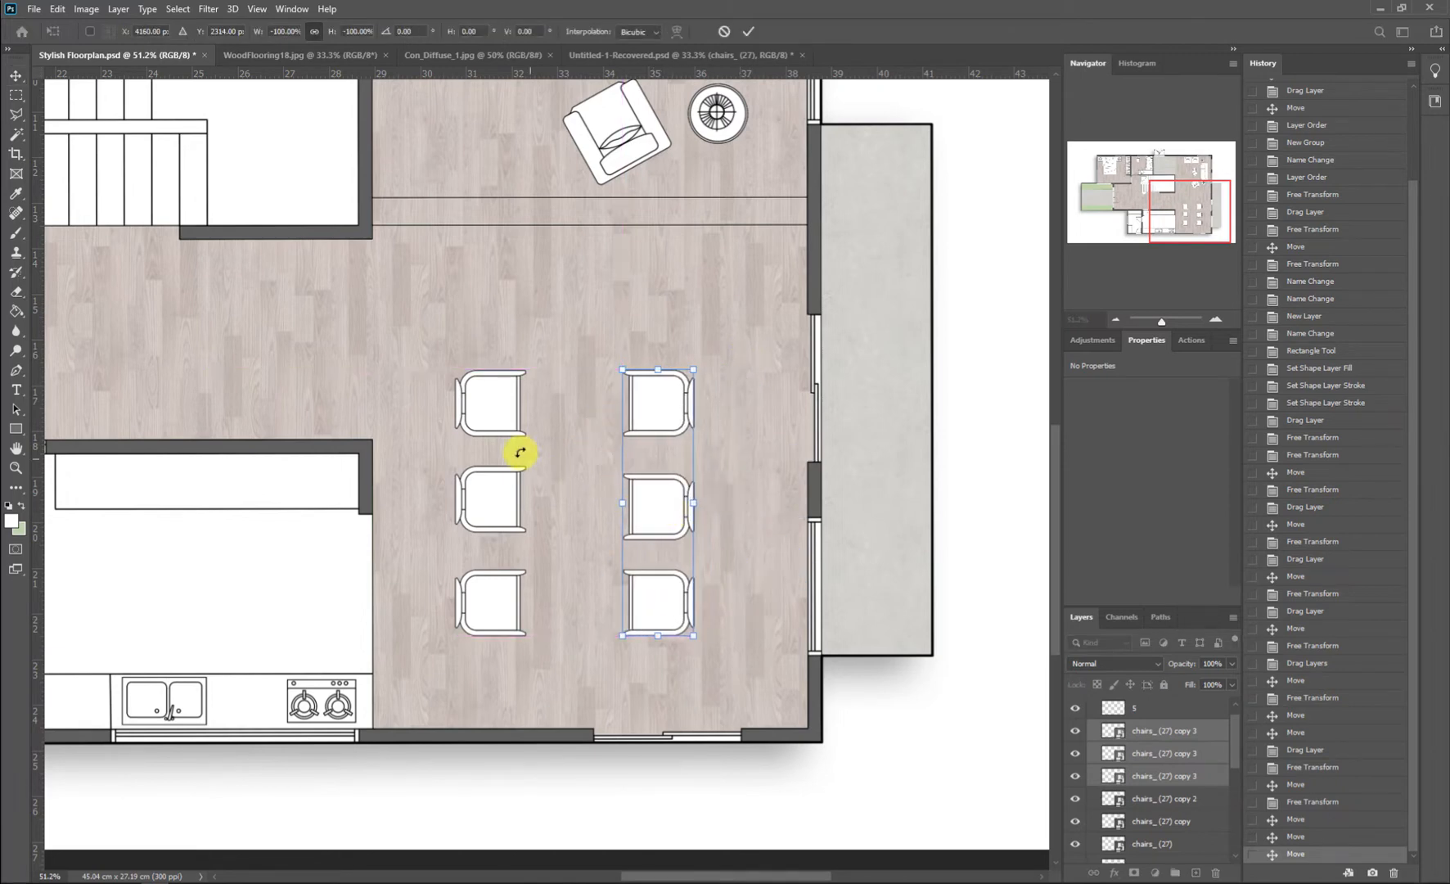
left_click(748, 31)
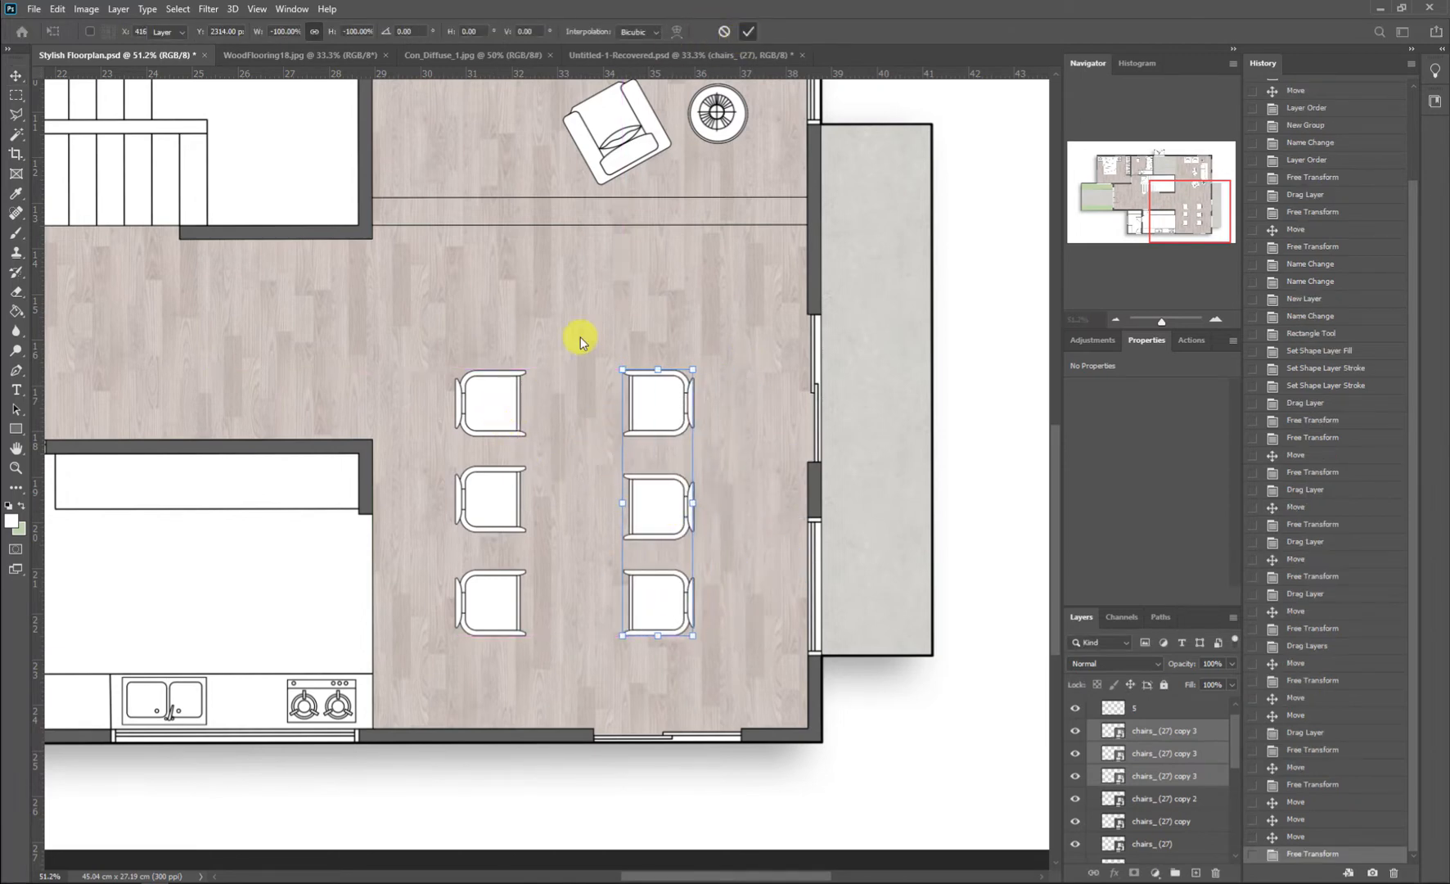
Step: Select all six dining chairs and shift them together slightly toward the living area and the balcony wall
left_click(478, 404)
left_click(483, 496)
left_click(484, 610)
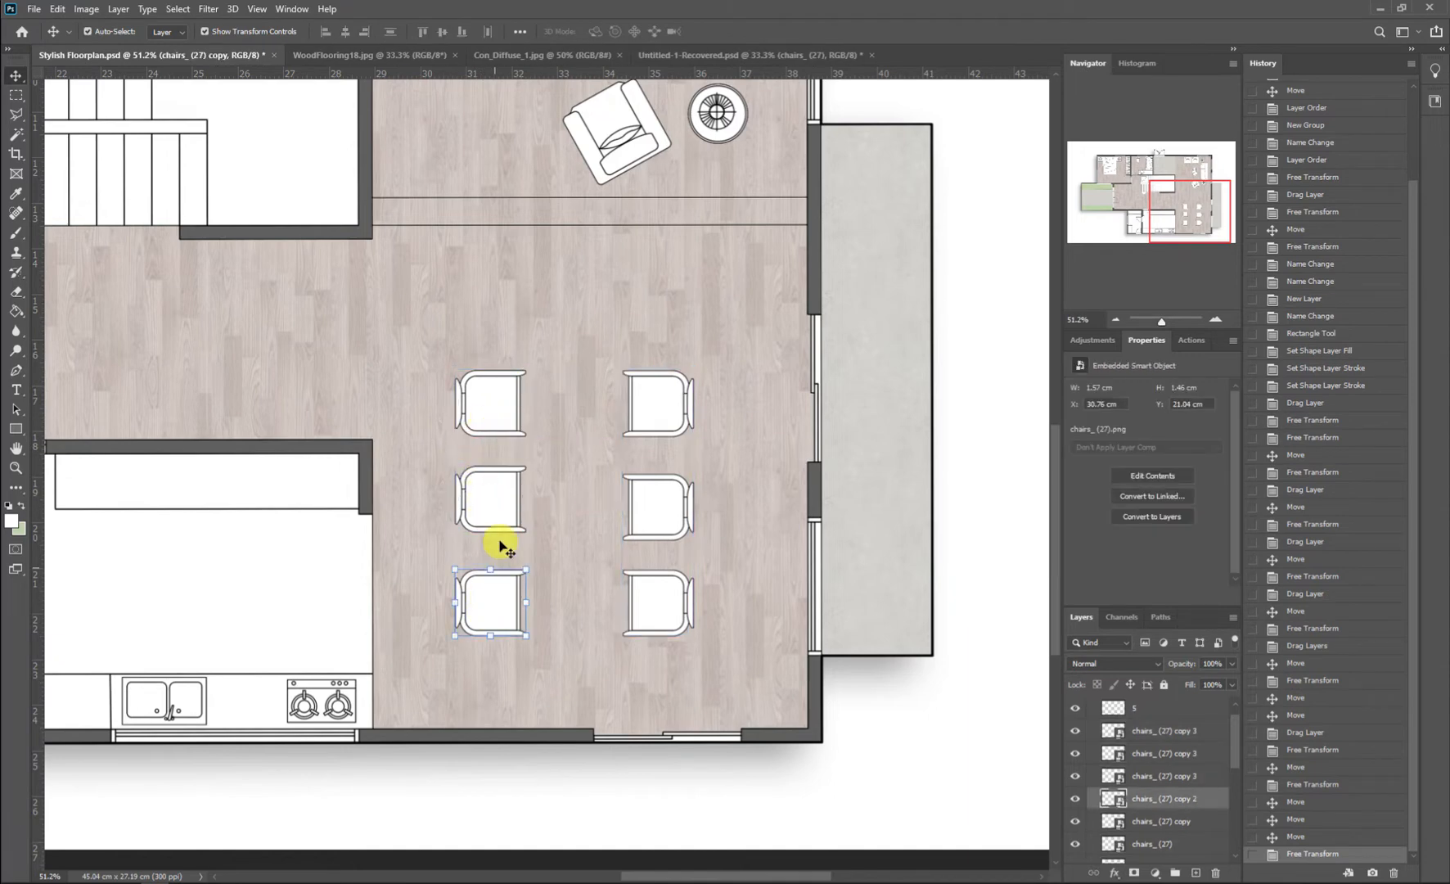
left_click(502, 494, "shift")
left_click(491, 402, "shift")
left_click(634, 402, "shift")
left_click(651, 509, "shift")
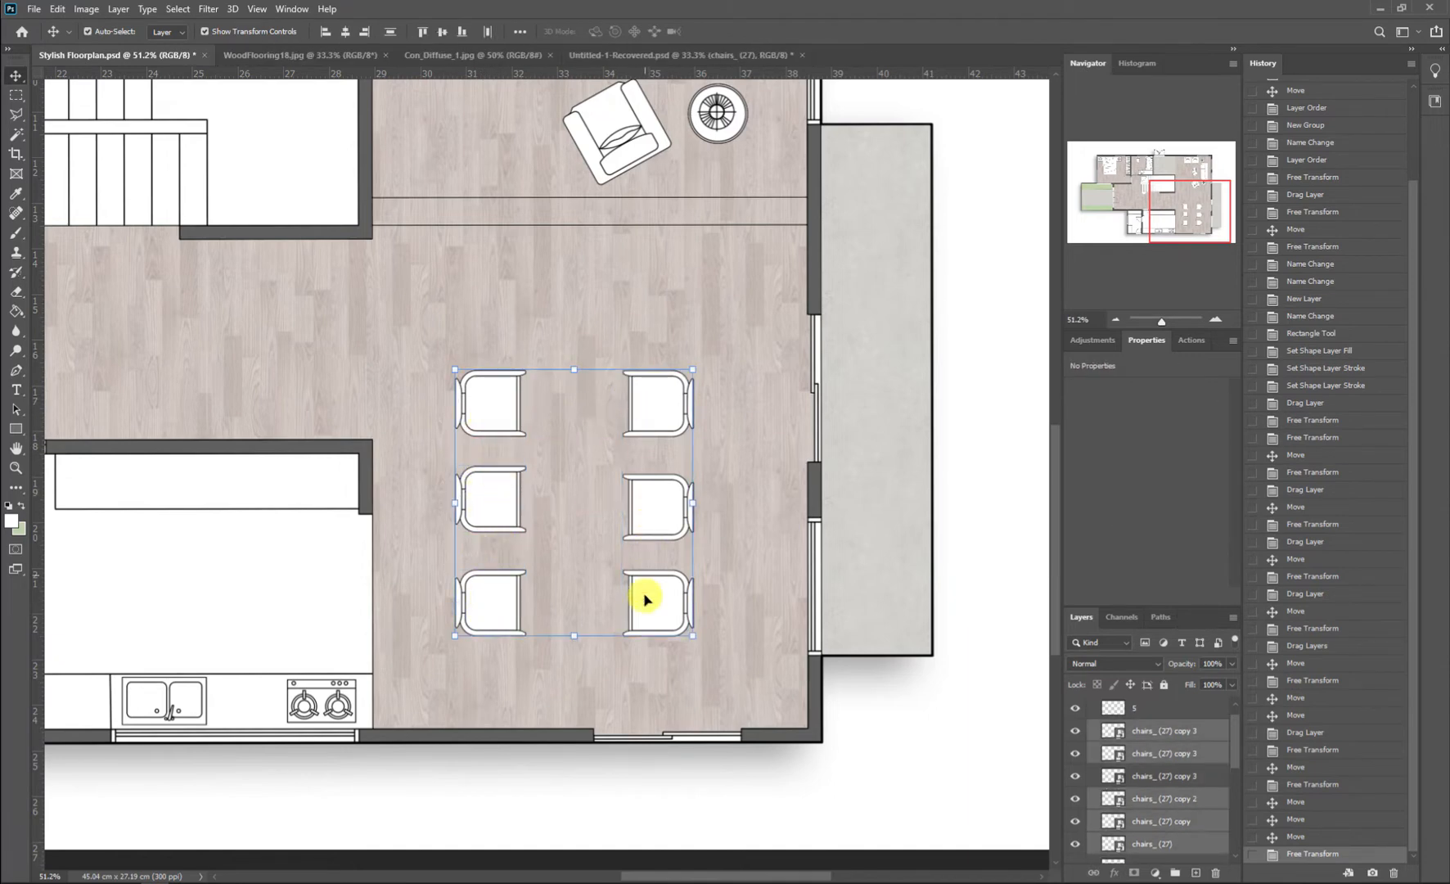
left_click(651, 599, "shift")
mouse_move(661, 603)
left_mouse_down()
mouse_move(686, 614)
mouse_move(684, 592)
left_mouse_up()
key("a")
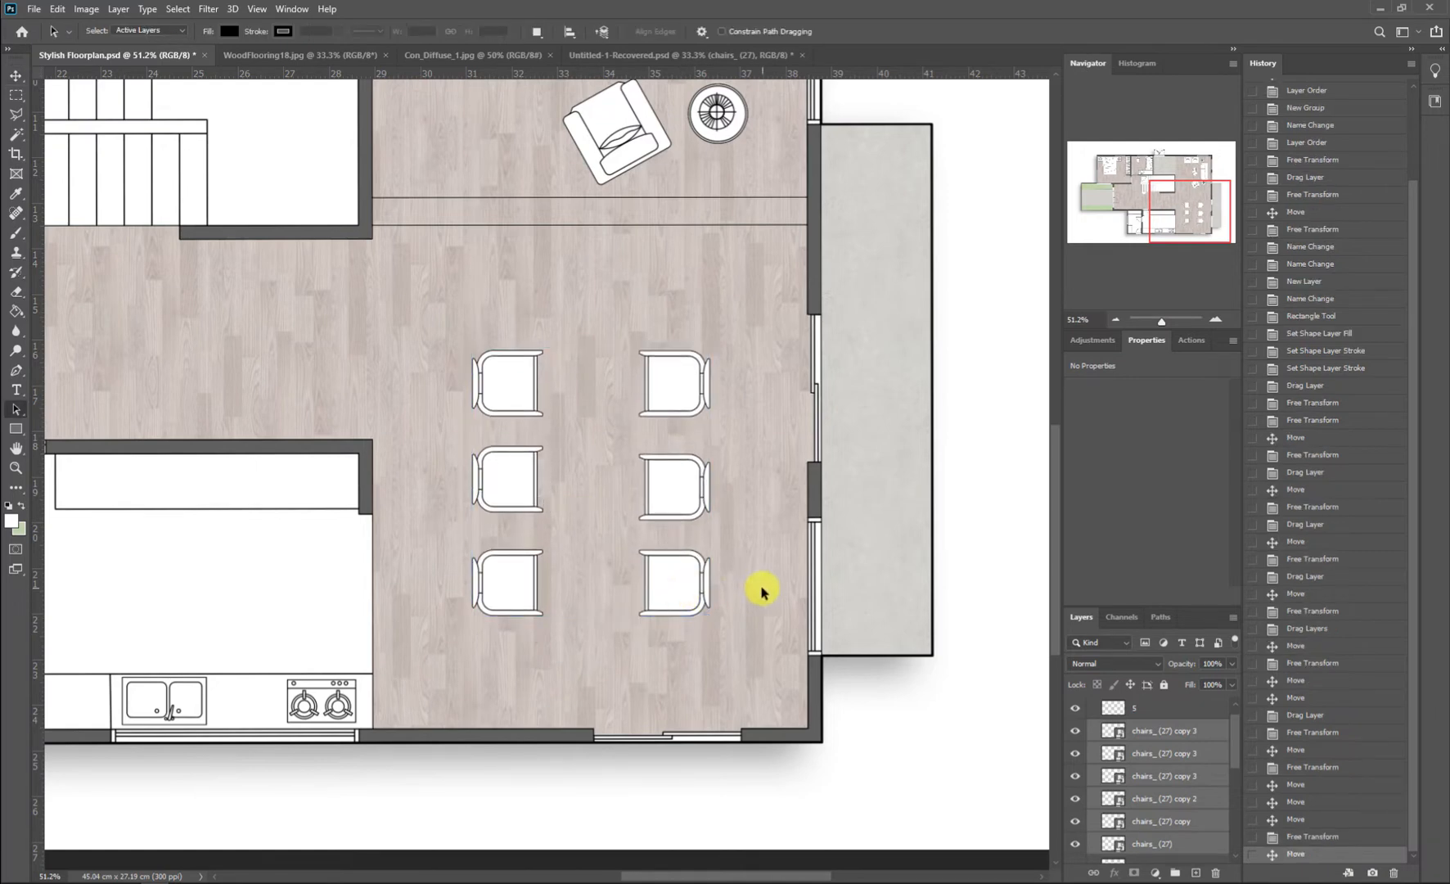
Step: Draw a table rectangle of about 365 × 780 px between the chair columns, on a layer above the chairs
scroll(1193, 732, "down", 3)
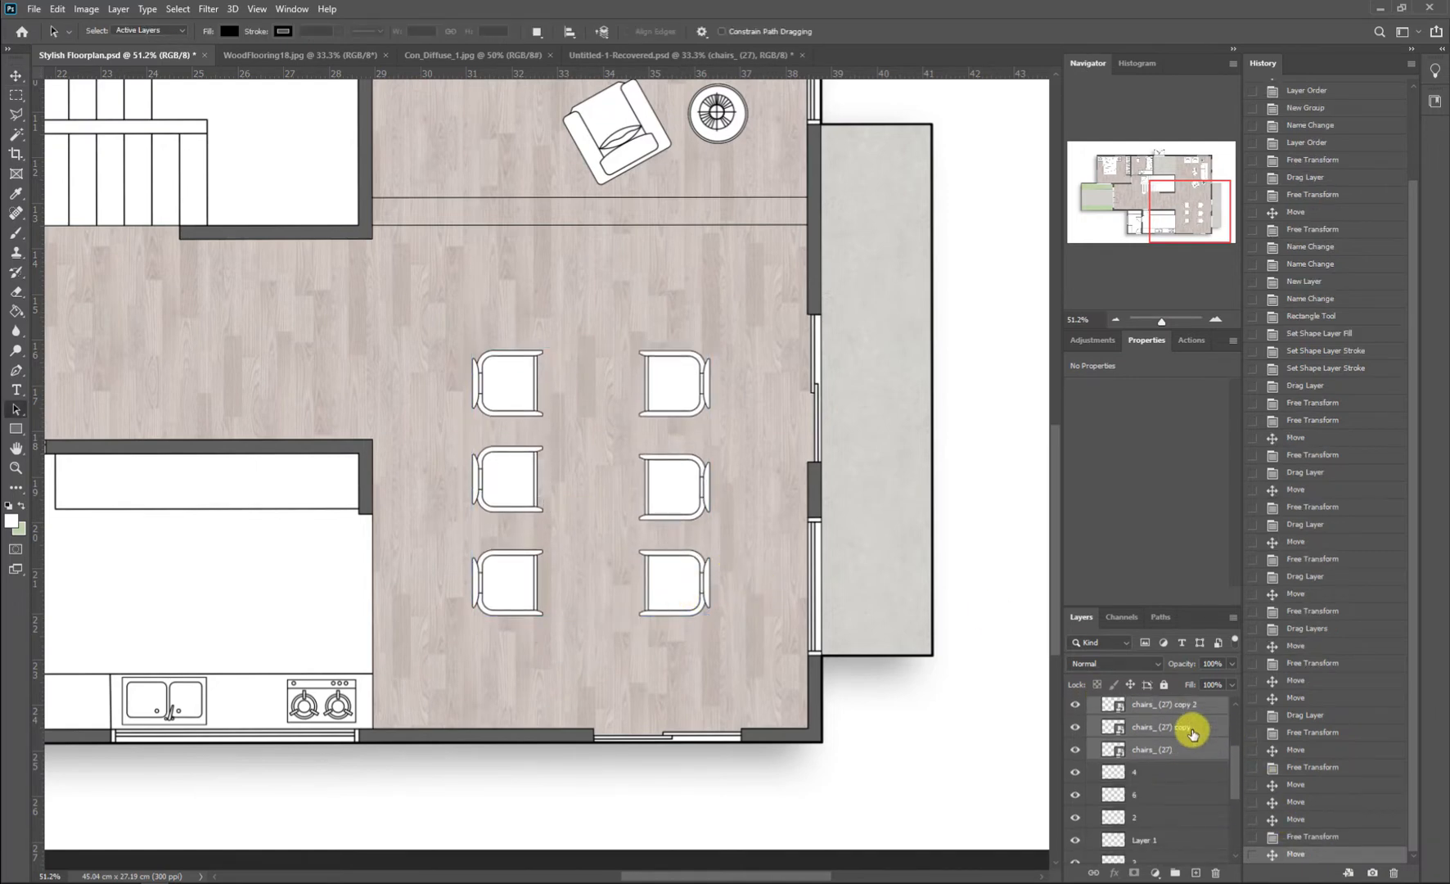
scroll(1200, 767, "up", 5)
left_click(1199, 747)
left_click(1196, 729)
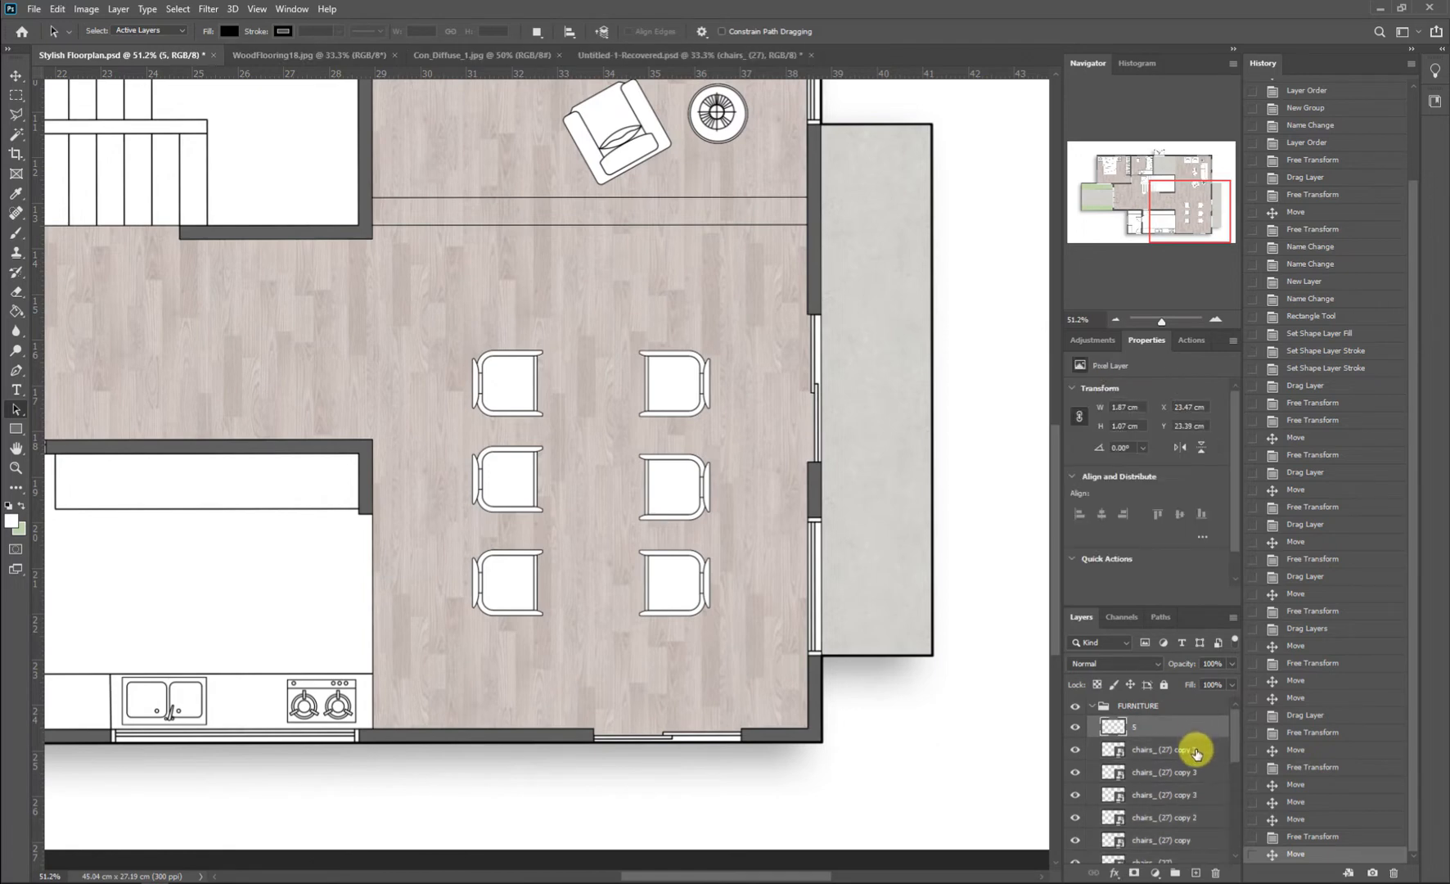
left_click(1202, 748)
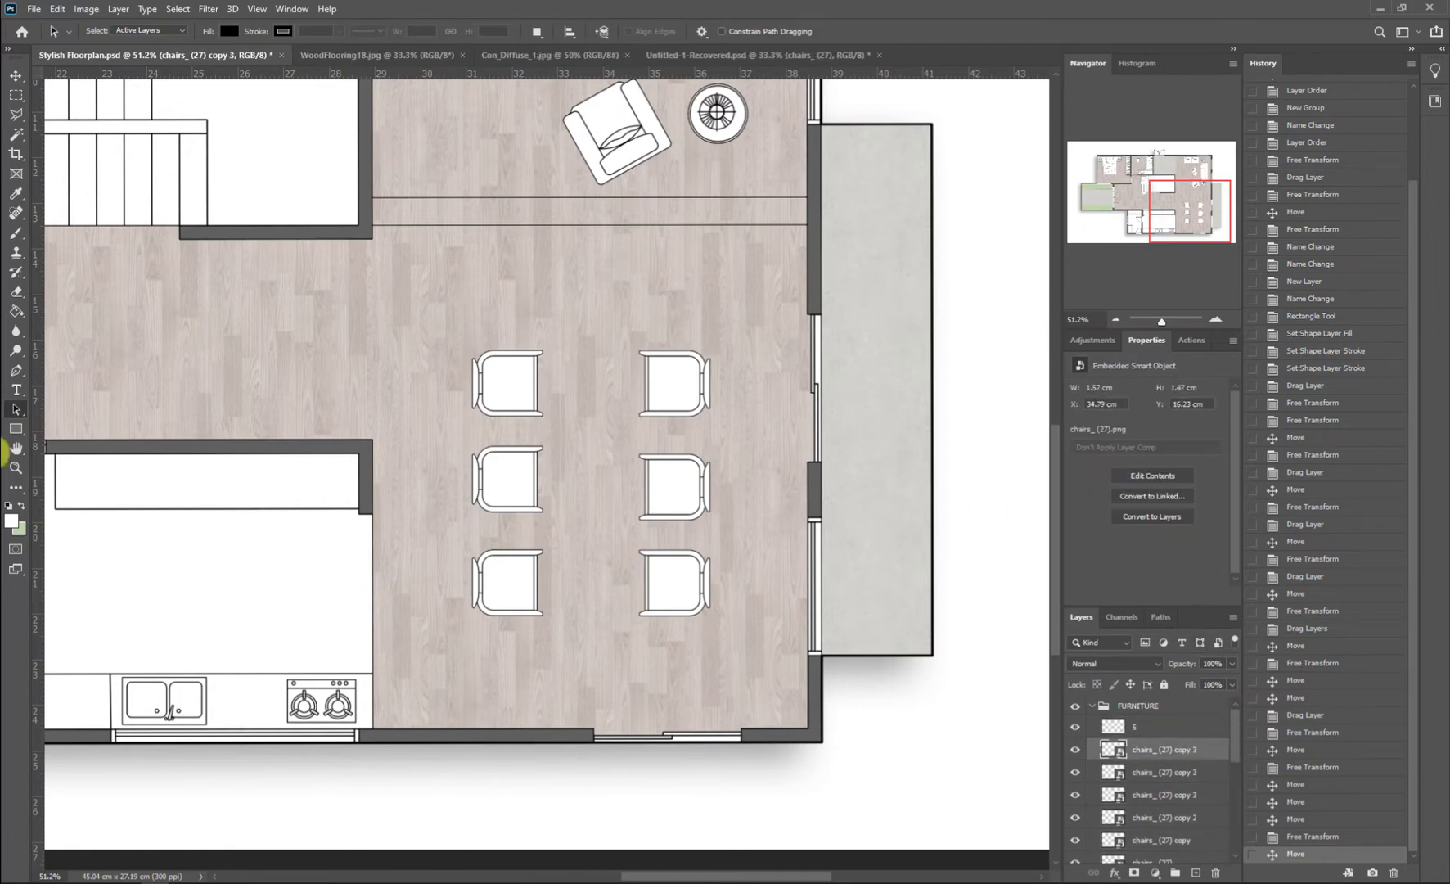
left_click(15, 428)
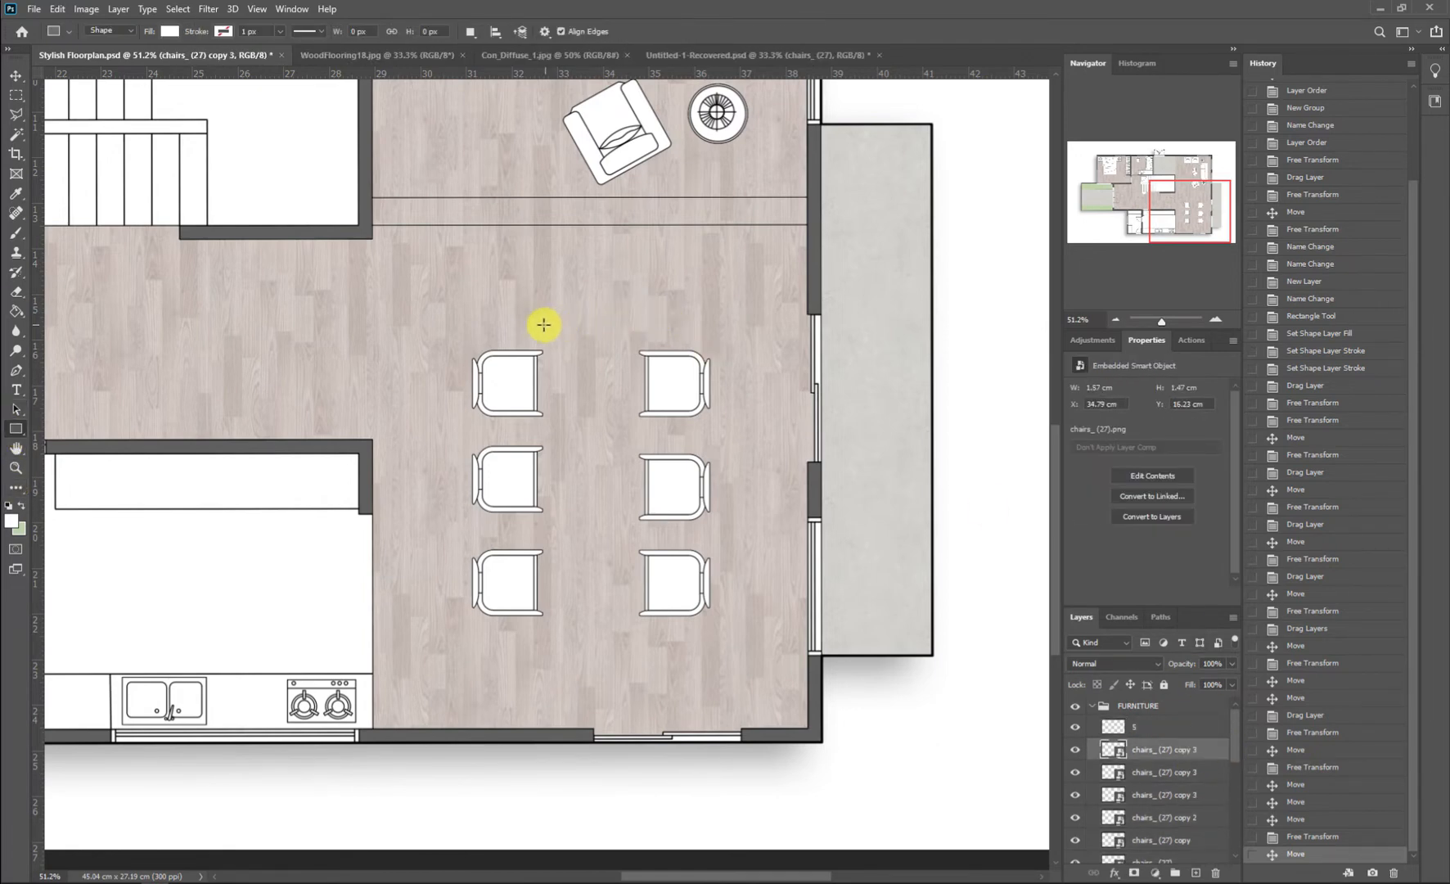
left_click_drag(522, 334, 662, 631)
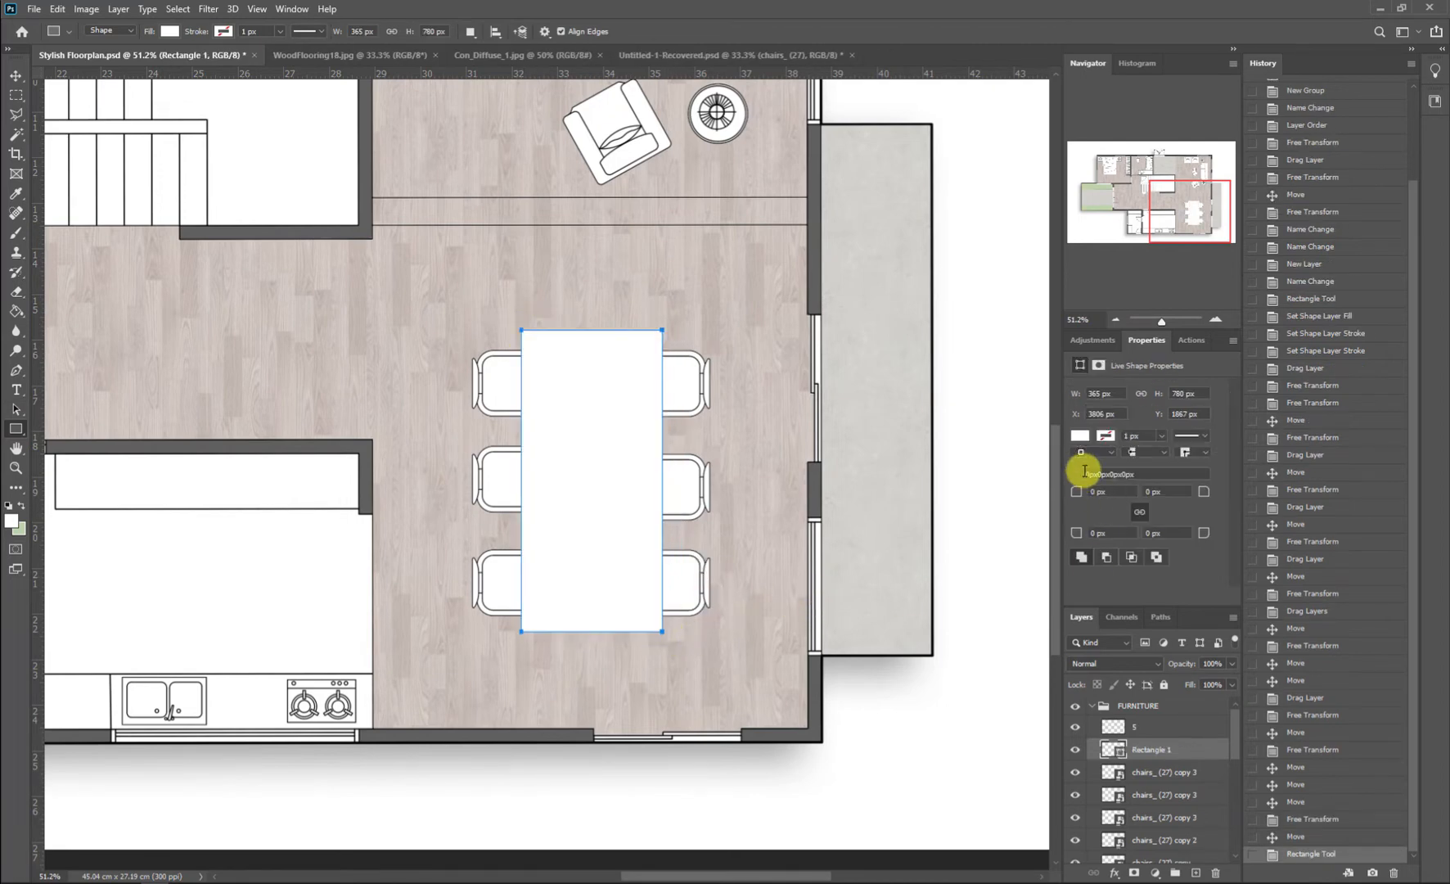
Step: Remove the table rectangle's fill and give it a dark grey 5 px stroke
left_click(1081, 436)
left_click(1087, 467)
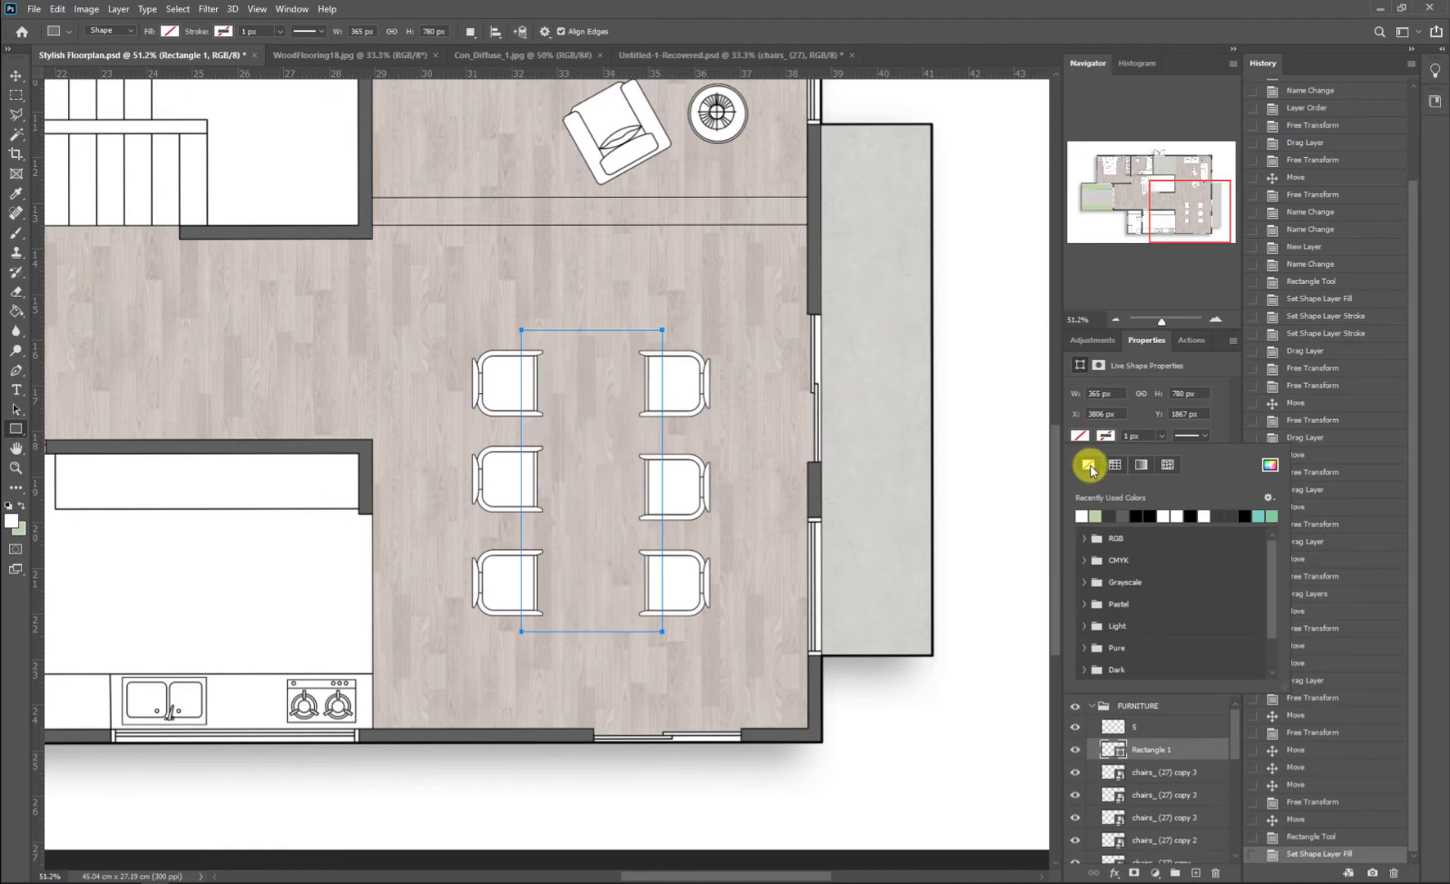
left_click(1106, 437)
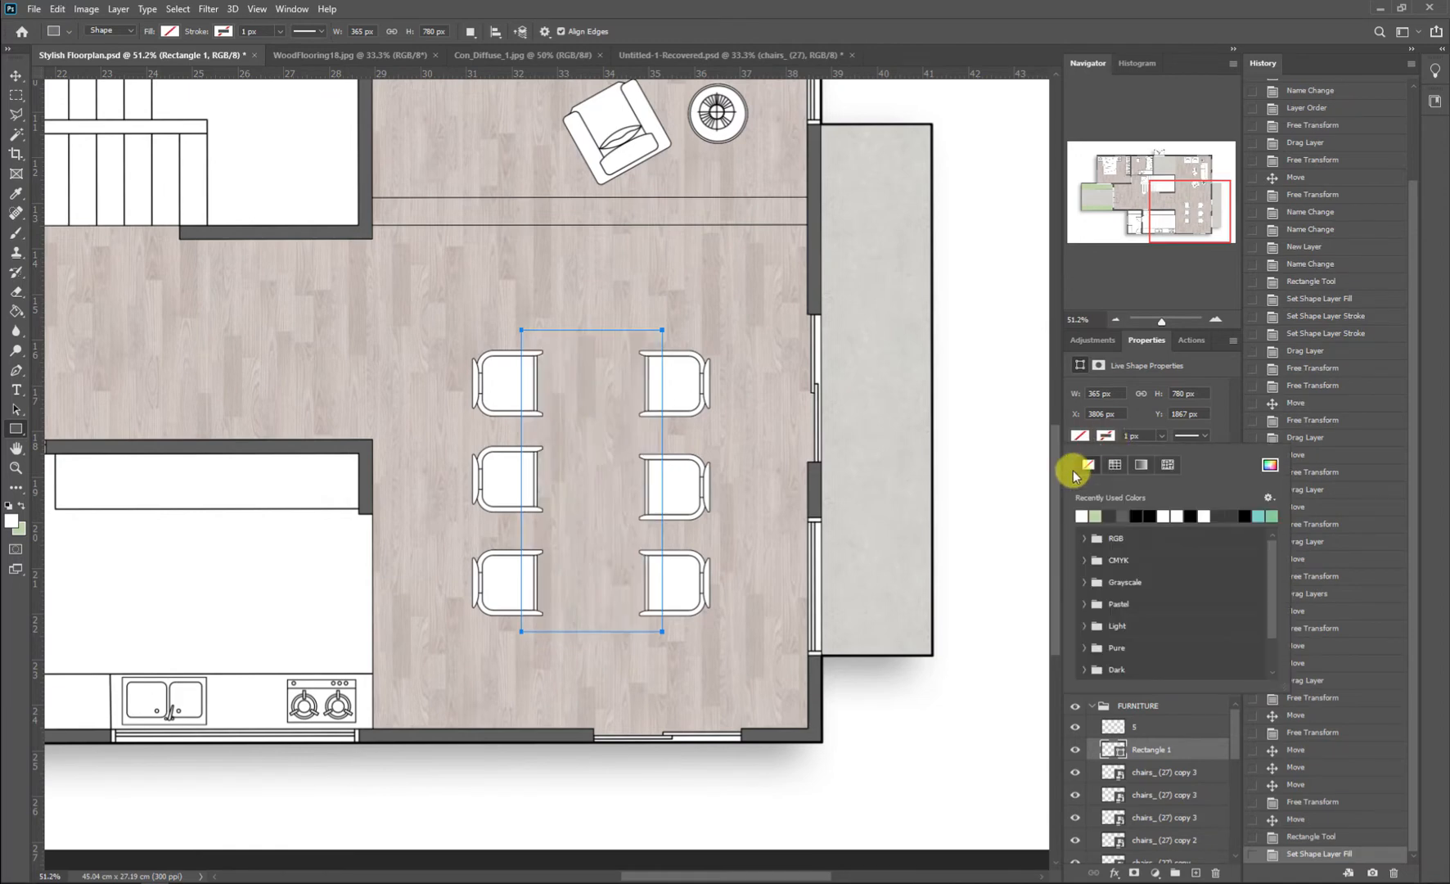
left_click(1123, 516)
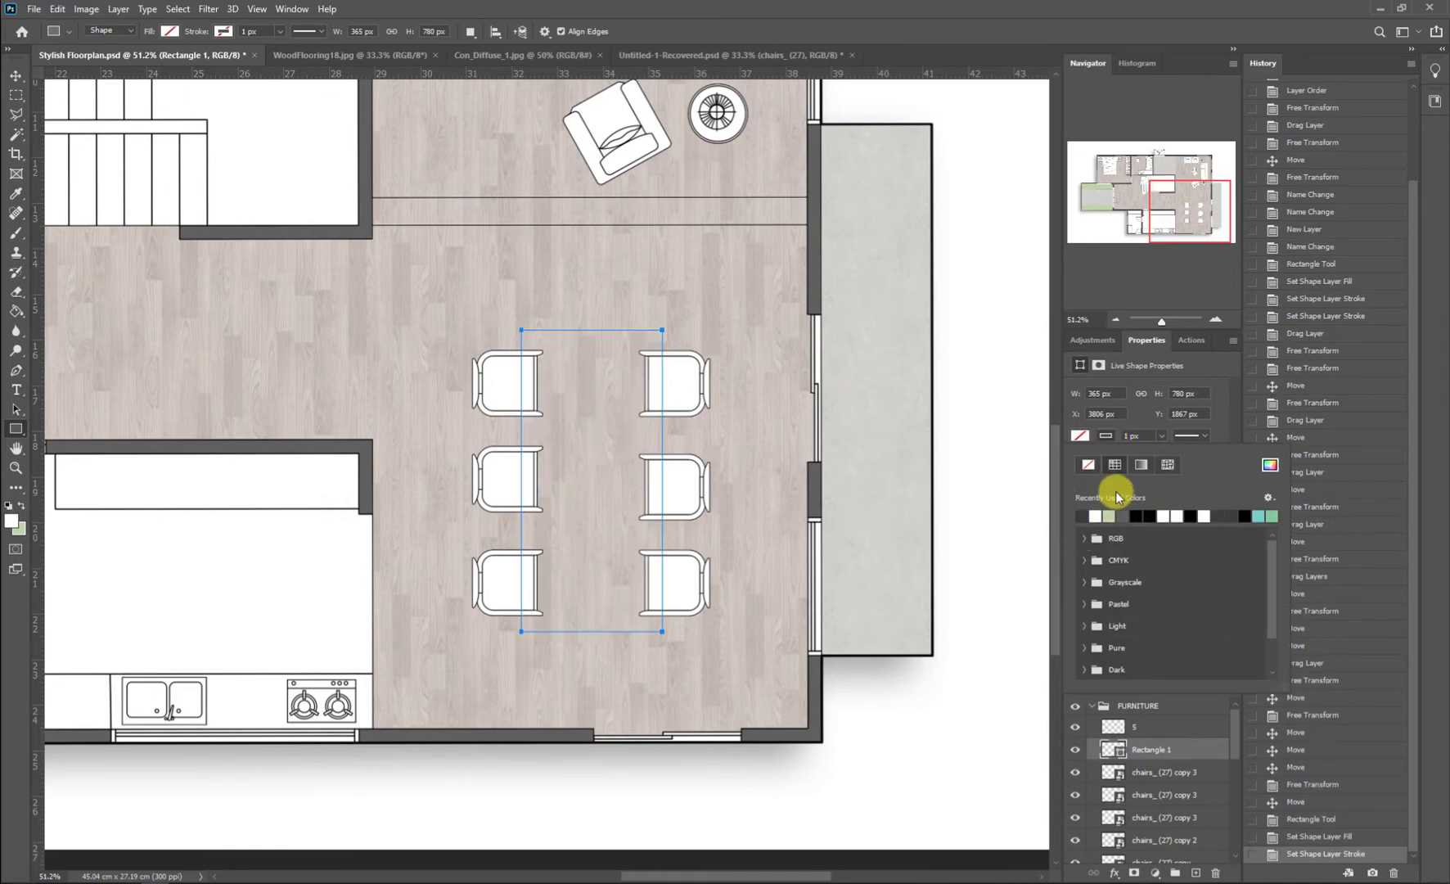
left_click(1109, 438)
type("5")
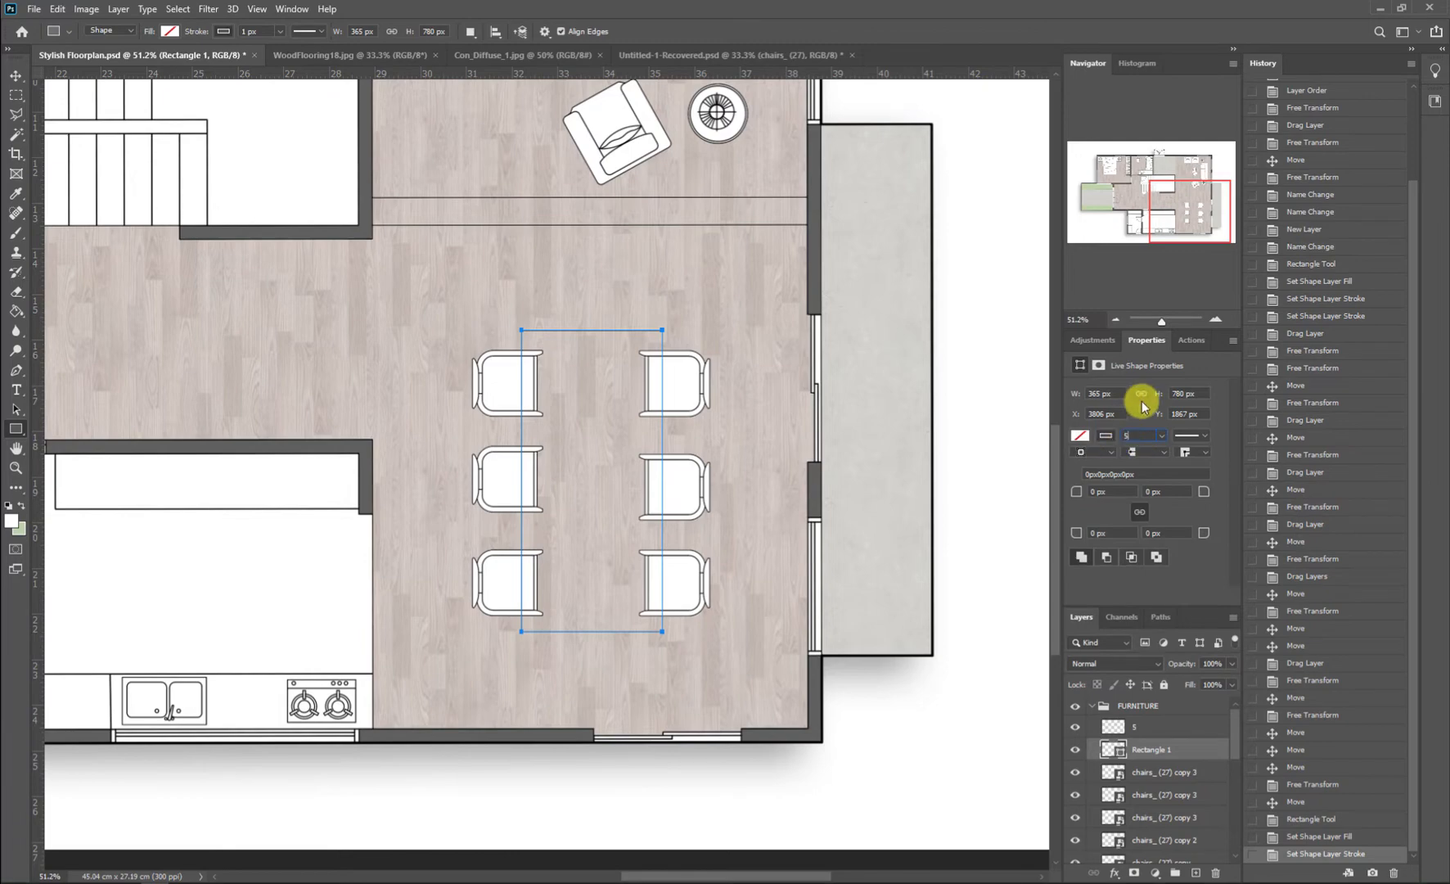
key("Return")
key("a")
scroll(788, 479, "down", 2)
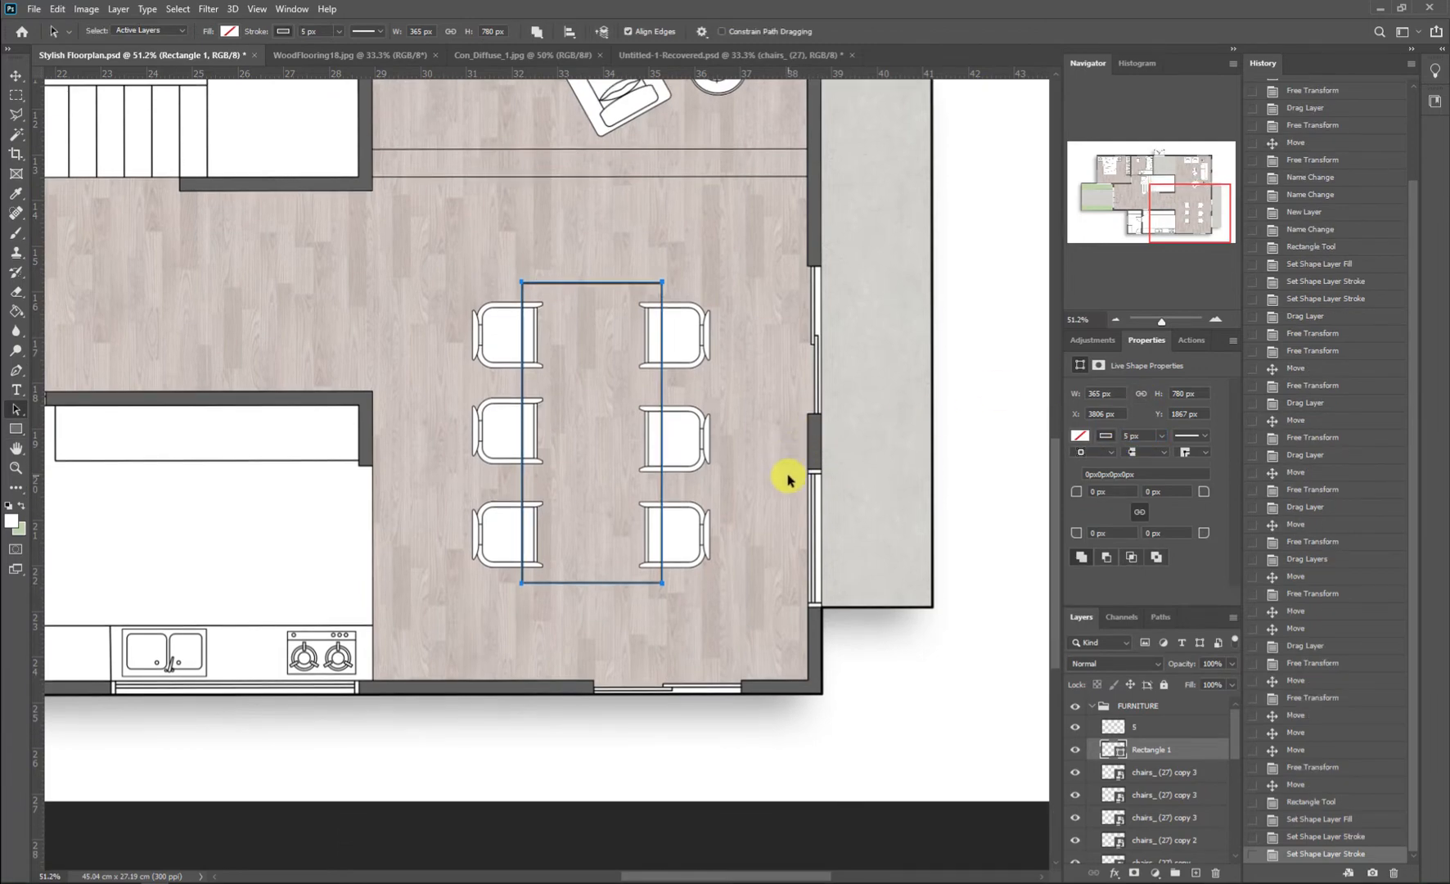
key("ctrl+0")
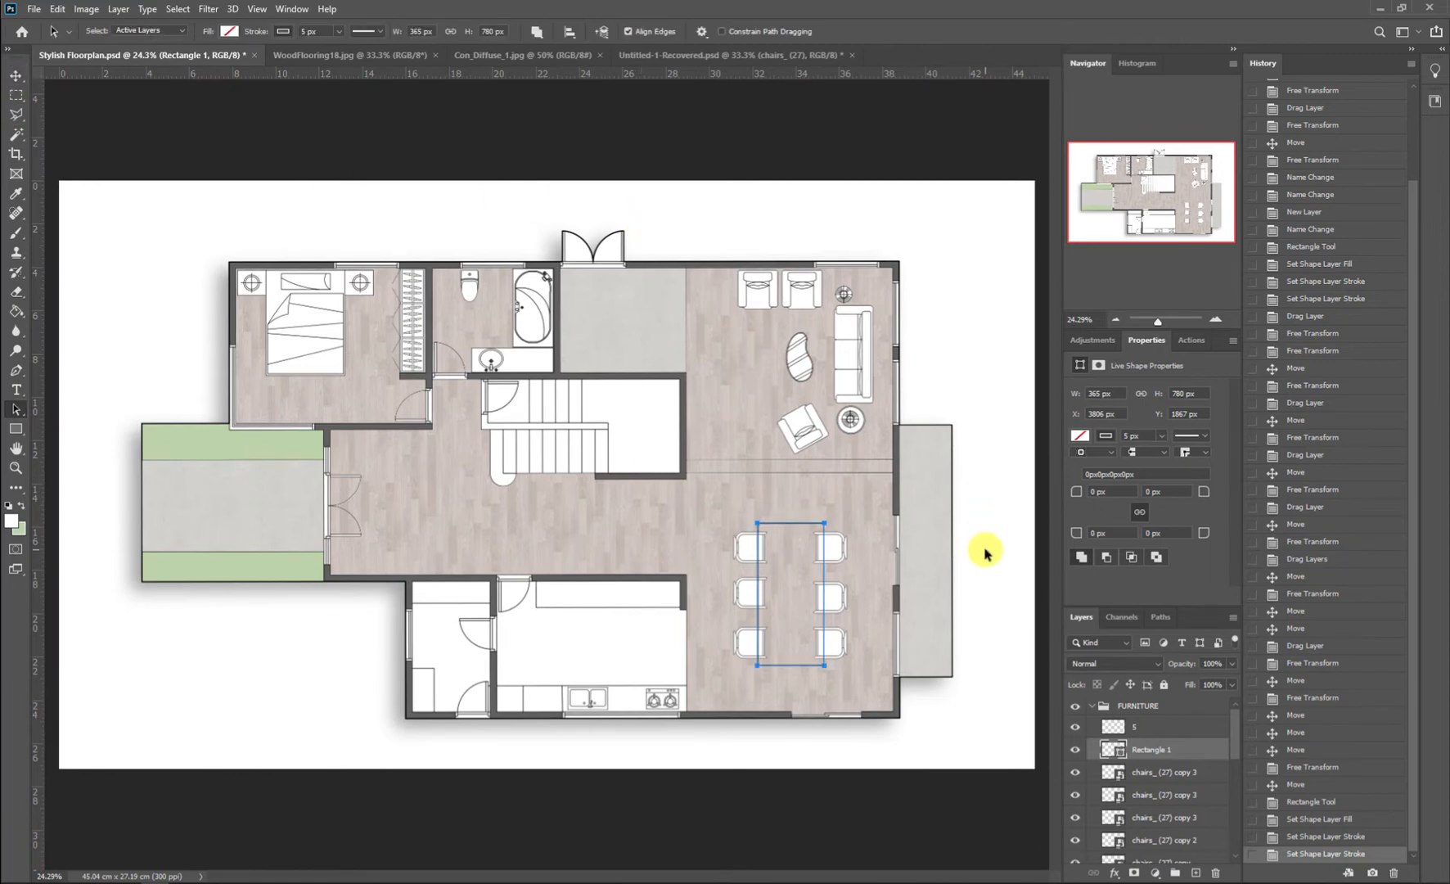
left_click(833, 688)
Step: Collapse the FURNITURE group and add a new layer named "stairs shadow" directly above MAIN LAYER
scroll(833, 688, "up", 6)
scroll(865, 653, "down", 3)
scroll(1005, 361, "up", 1)
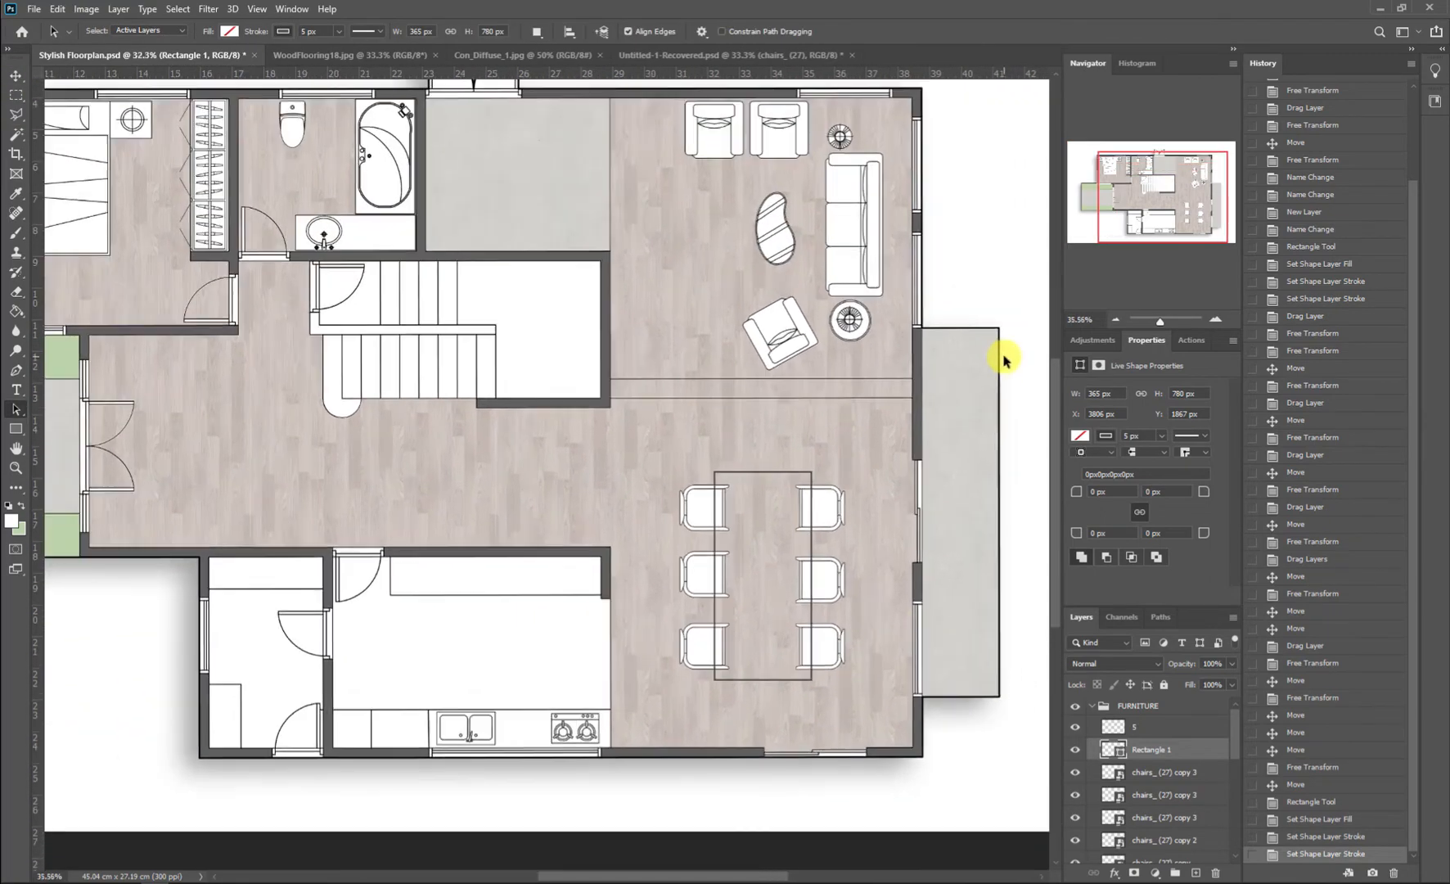
scroll(819, 315, "up", 5)
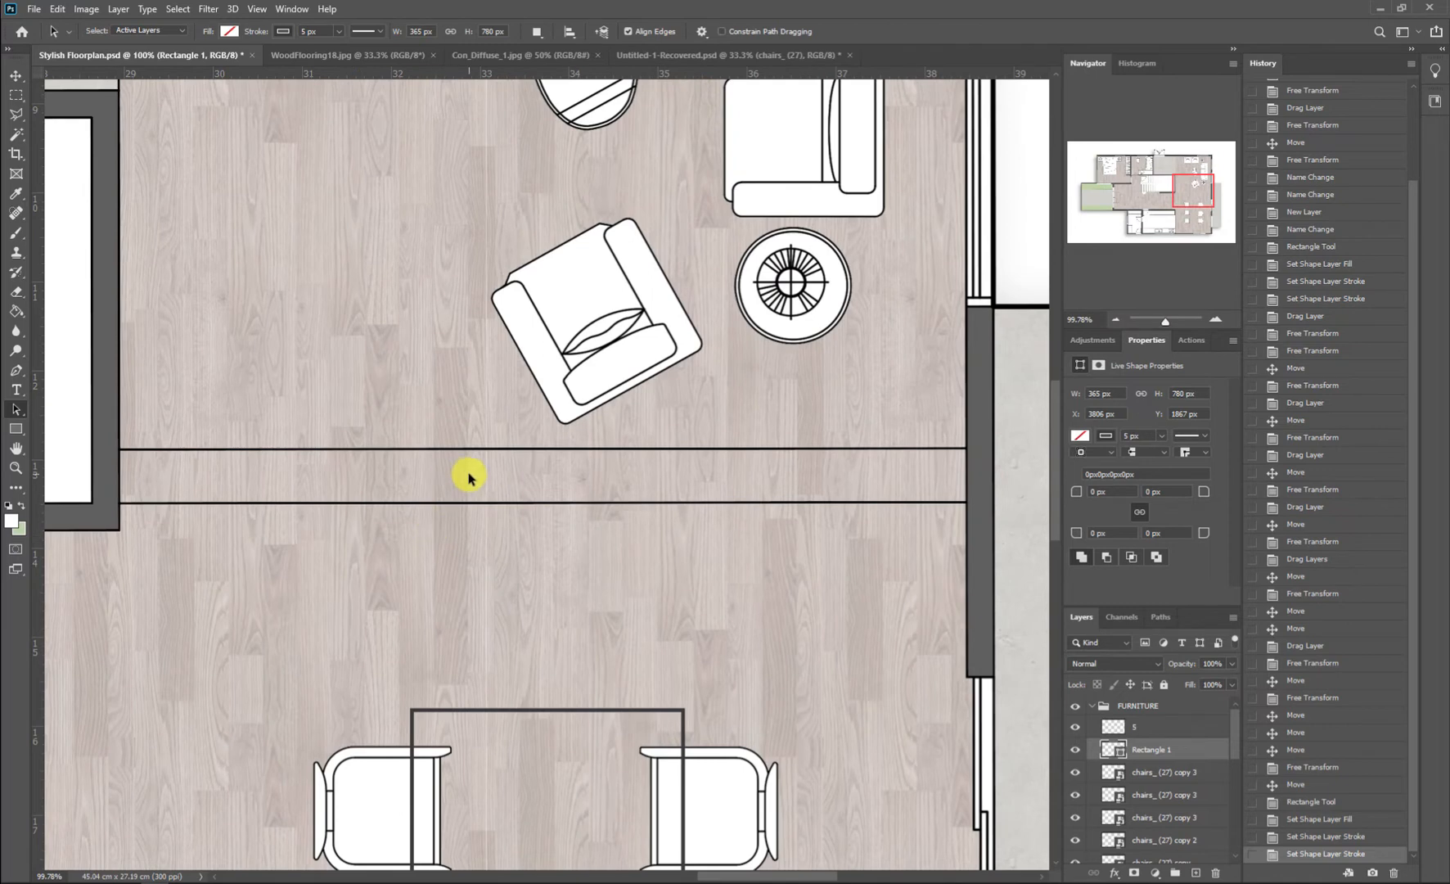
left_click(1095, 707)
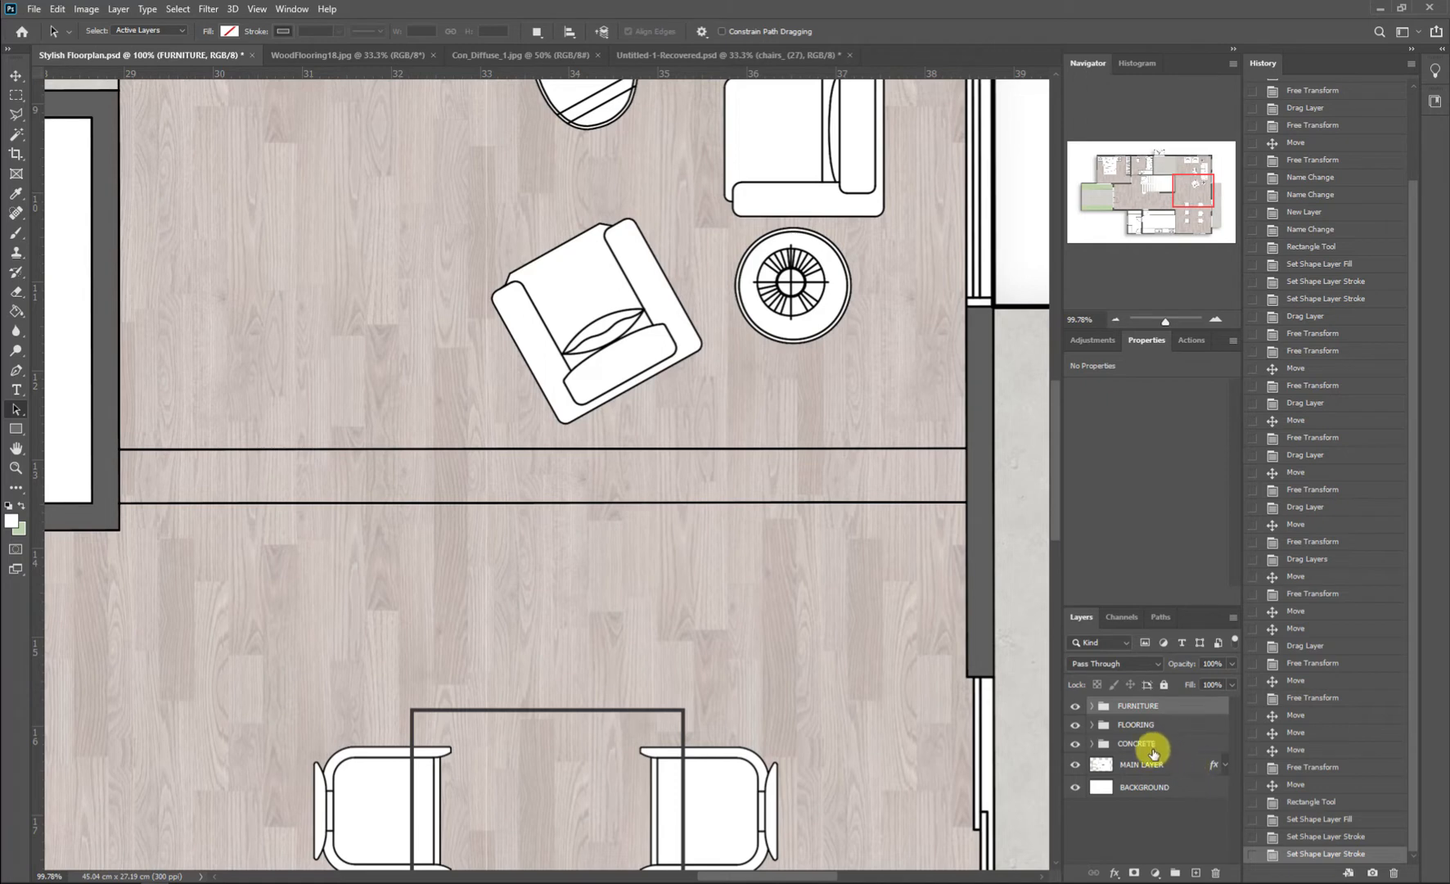
left_click(1154, 766)
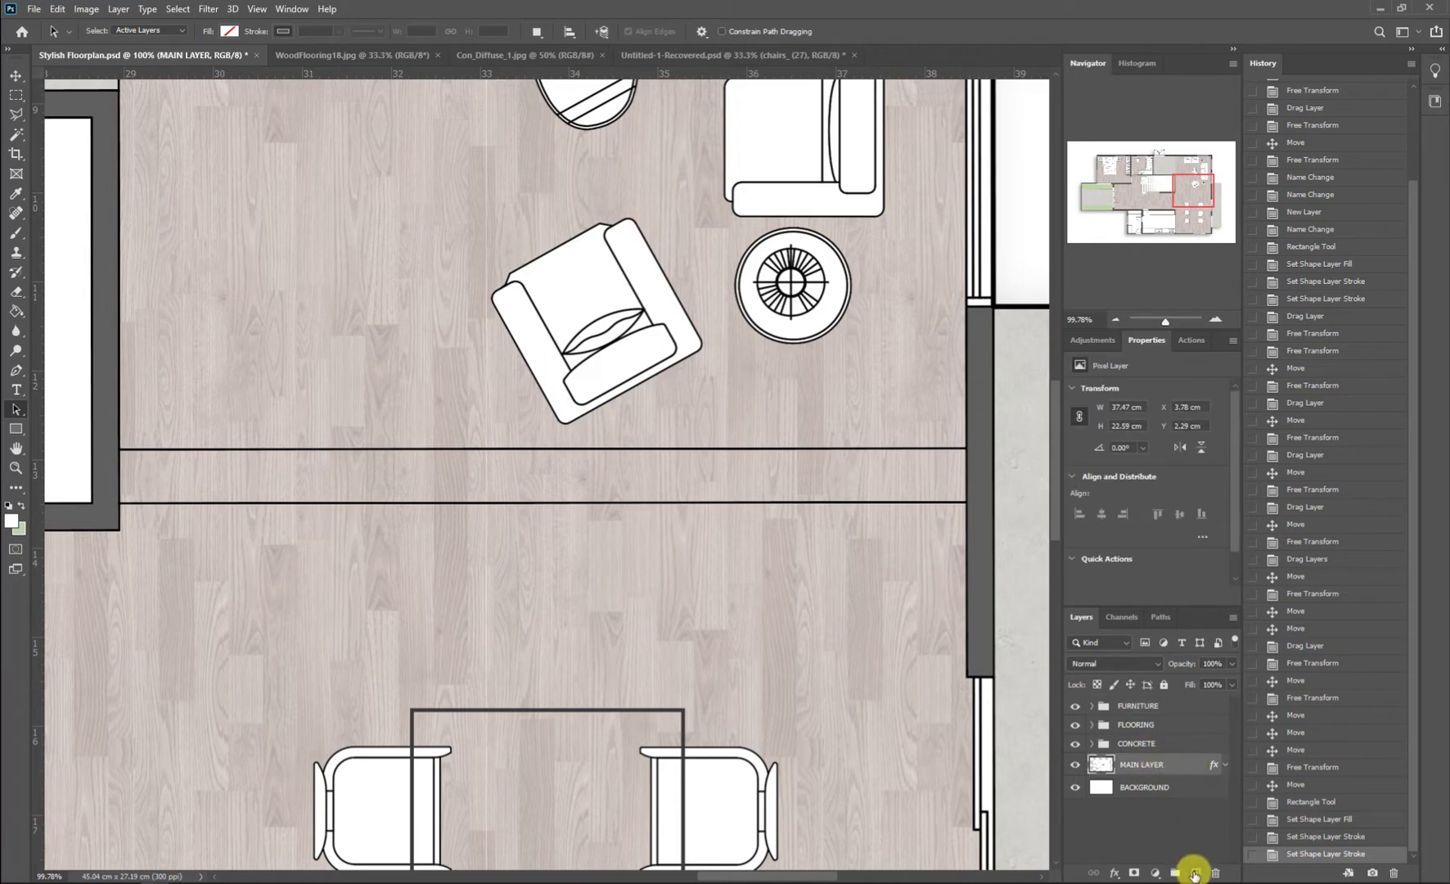
left_click(1195, 873)
double_click(1134, 766)
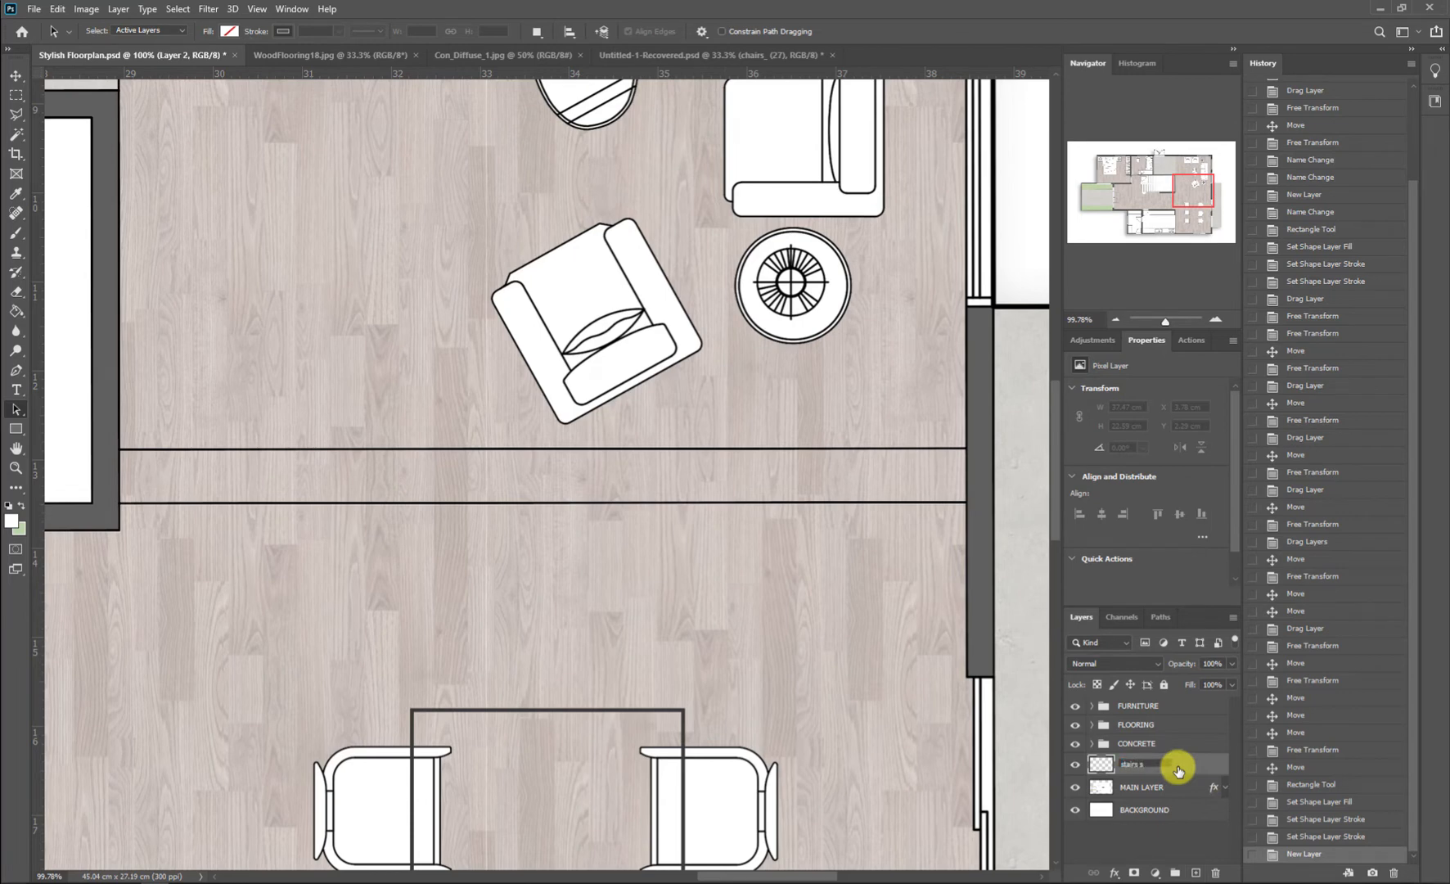
type("stairs shadow")
key("Return")
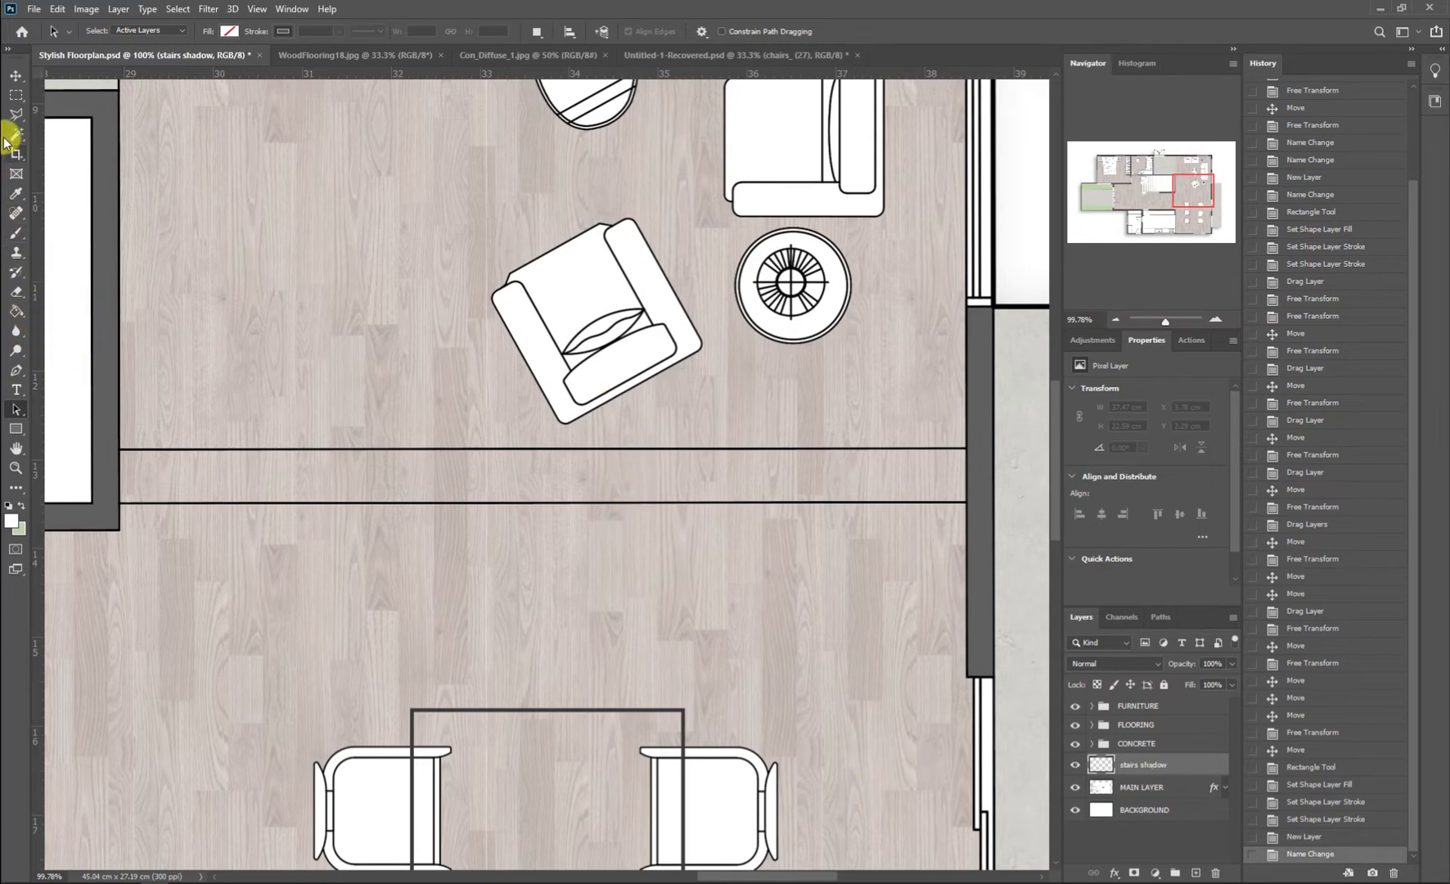
Step: Set up a soft black brush with 72 px size and 0% hardness for painting on the stairs shadow layer
left_click(17, 235)
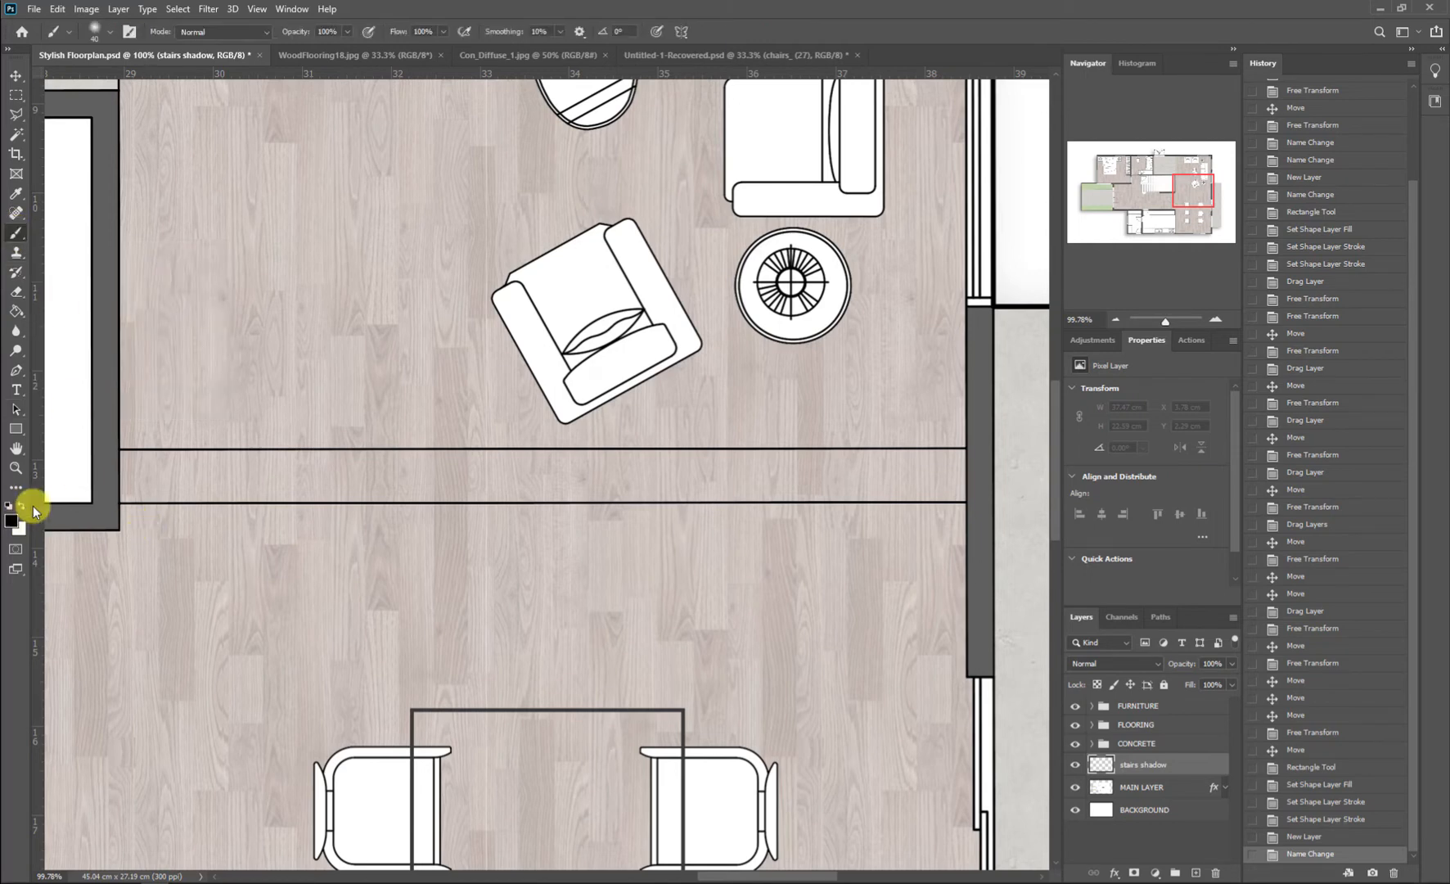
right_click(284, 304)
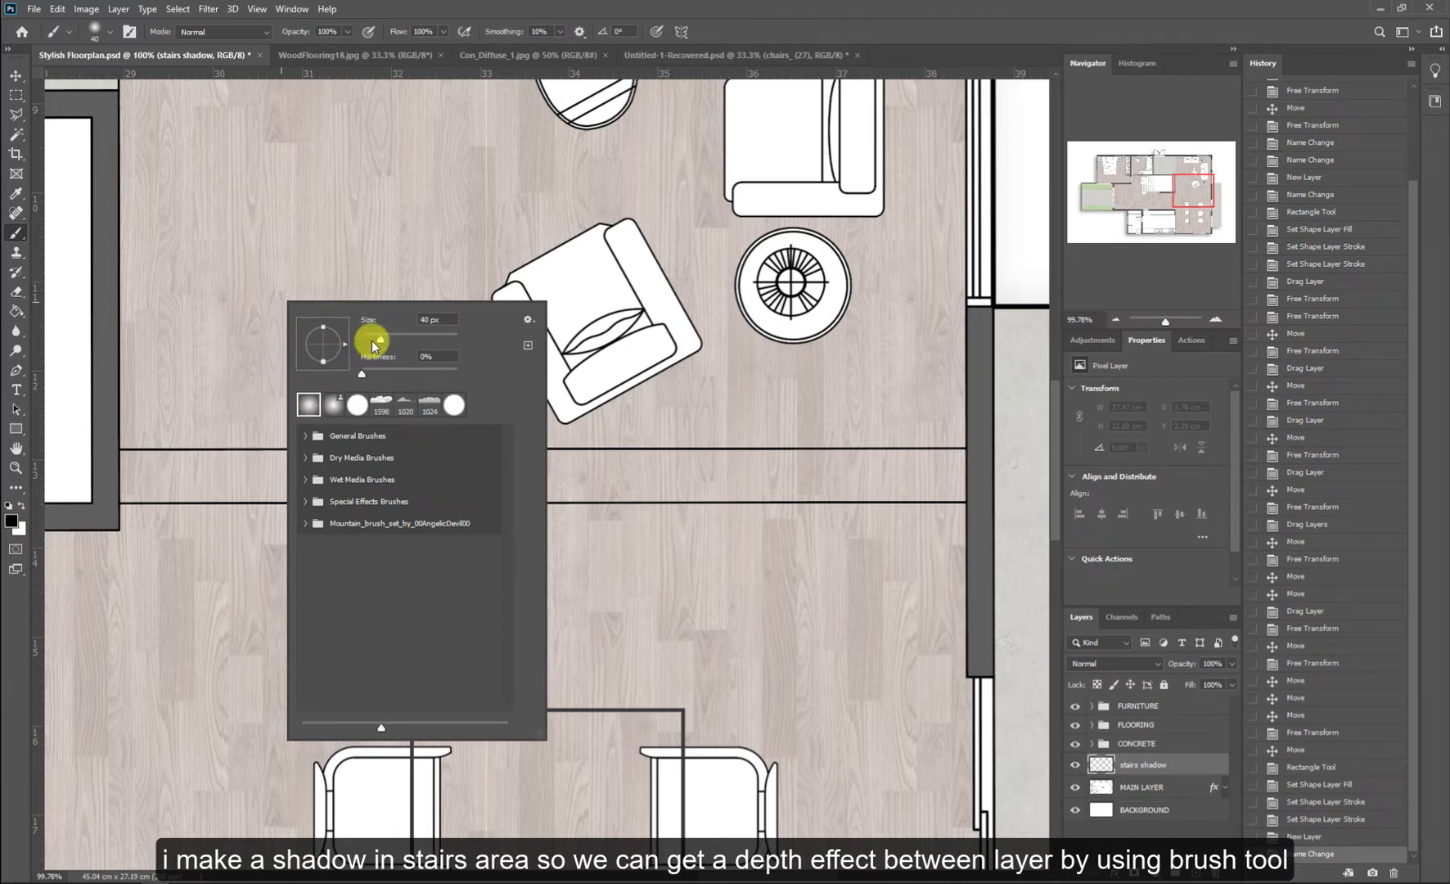
left_click(426, 338)
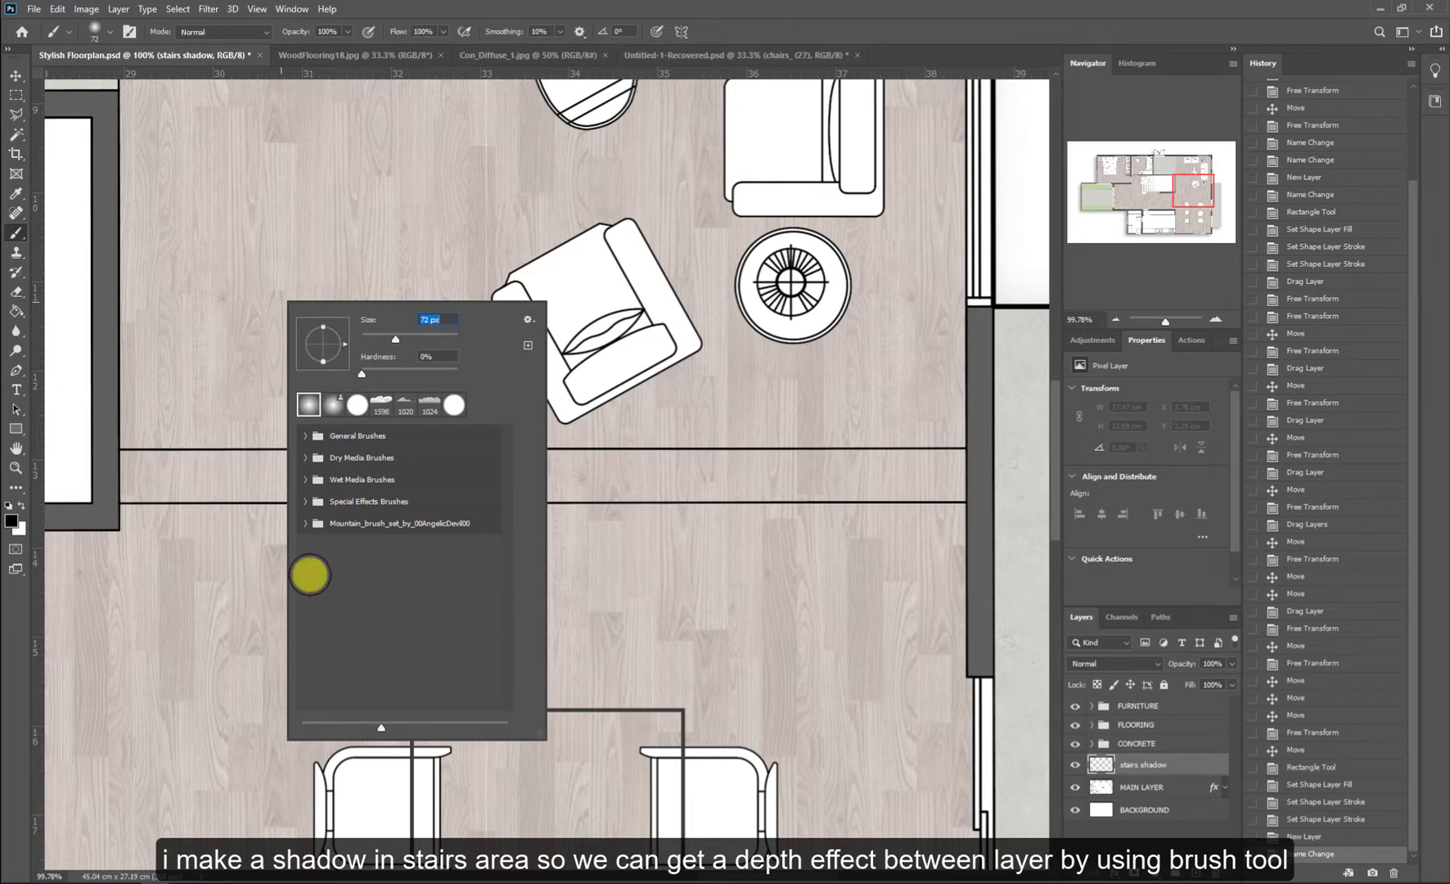
left_click(1169, 763)
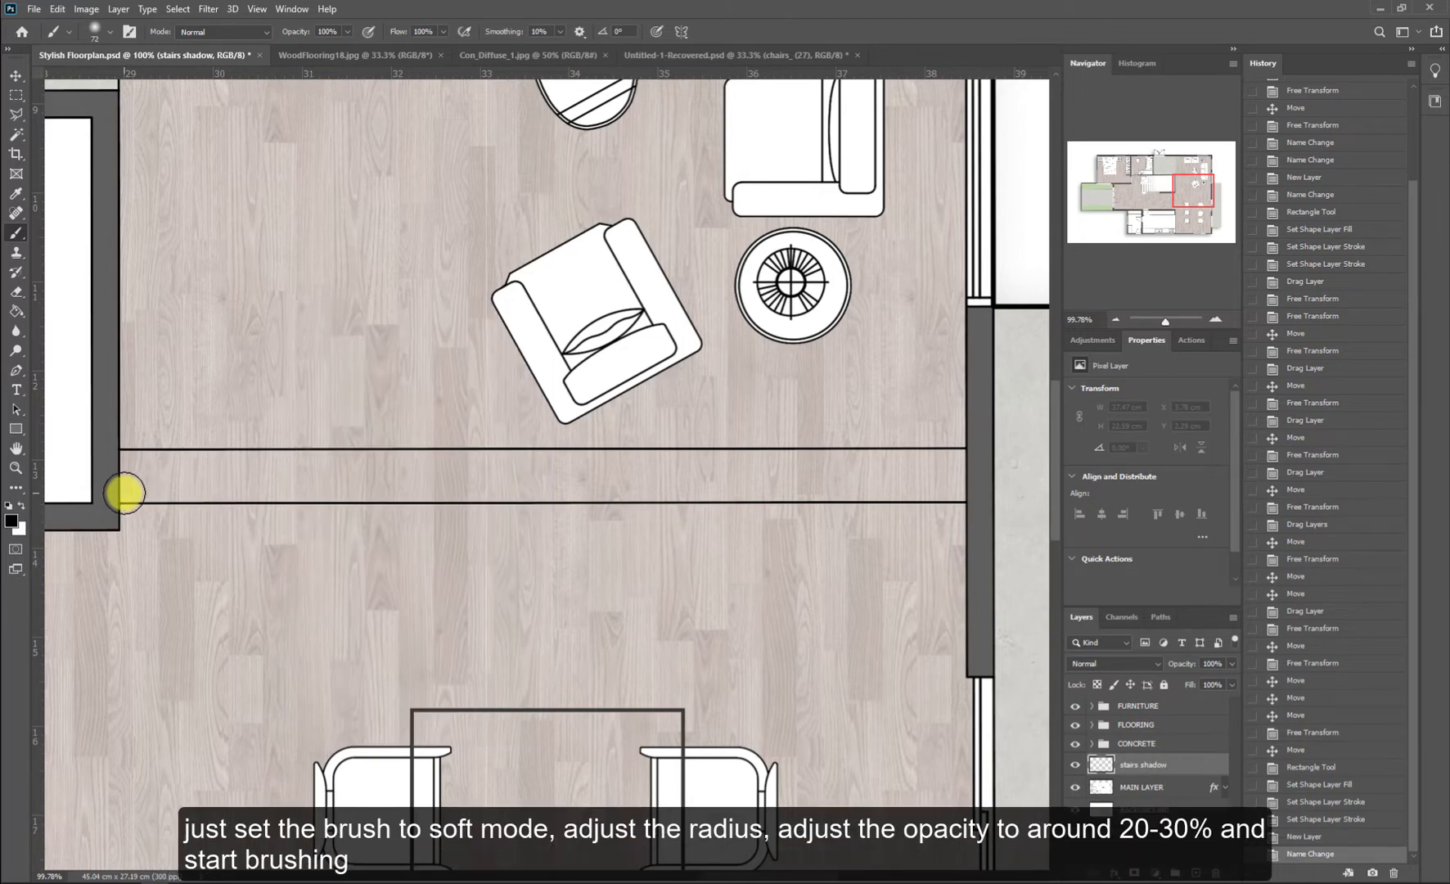
Step: Undo the trial shadow stroke and move the stairs shadow layer directly above the FLOORING group
left_click_drag(123, 493, 969, 496)
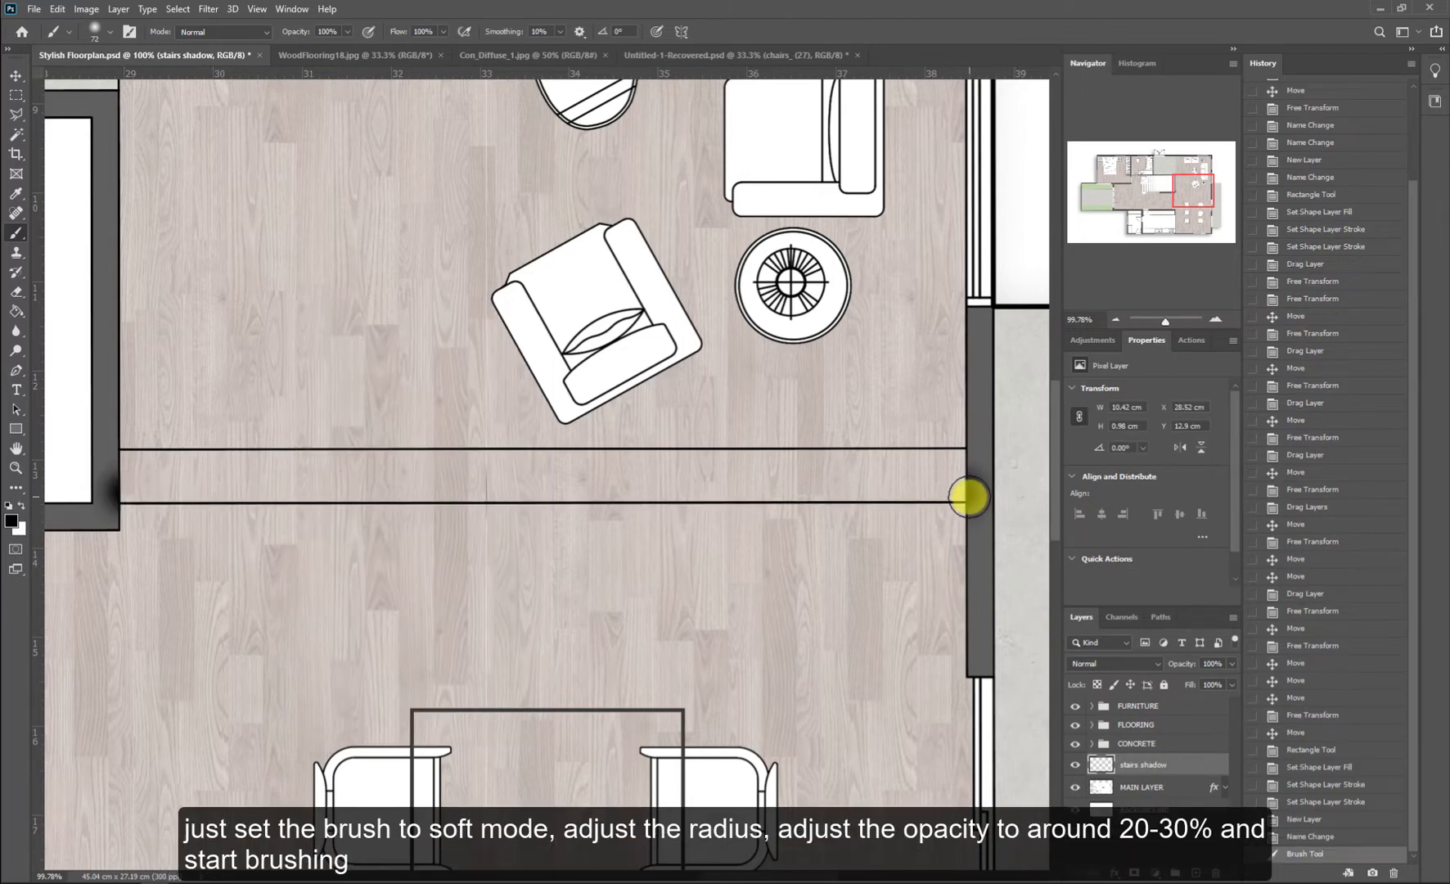
left_click(1311, 837)
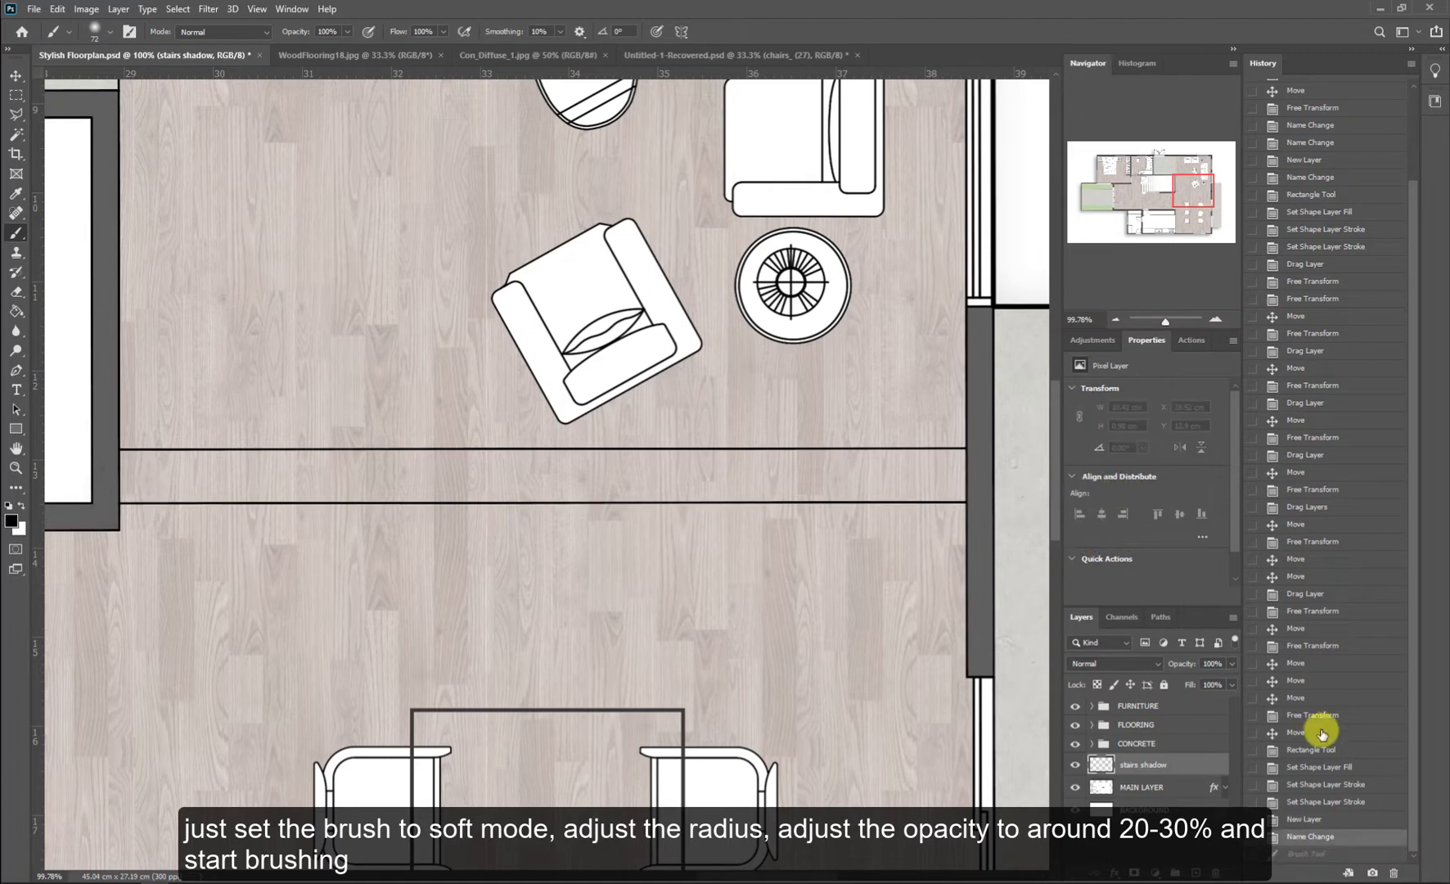
left_click(1150, 725)
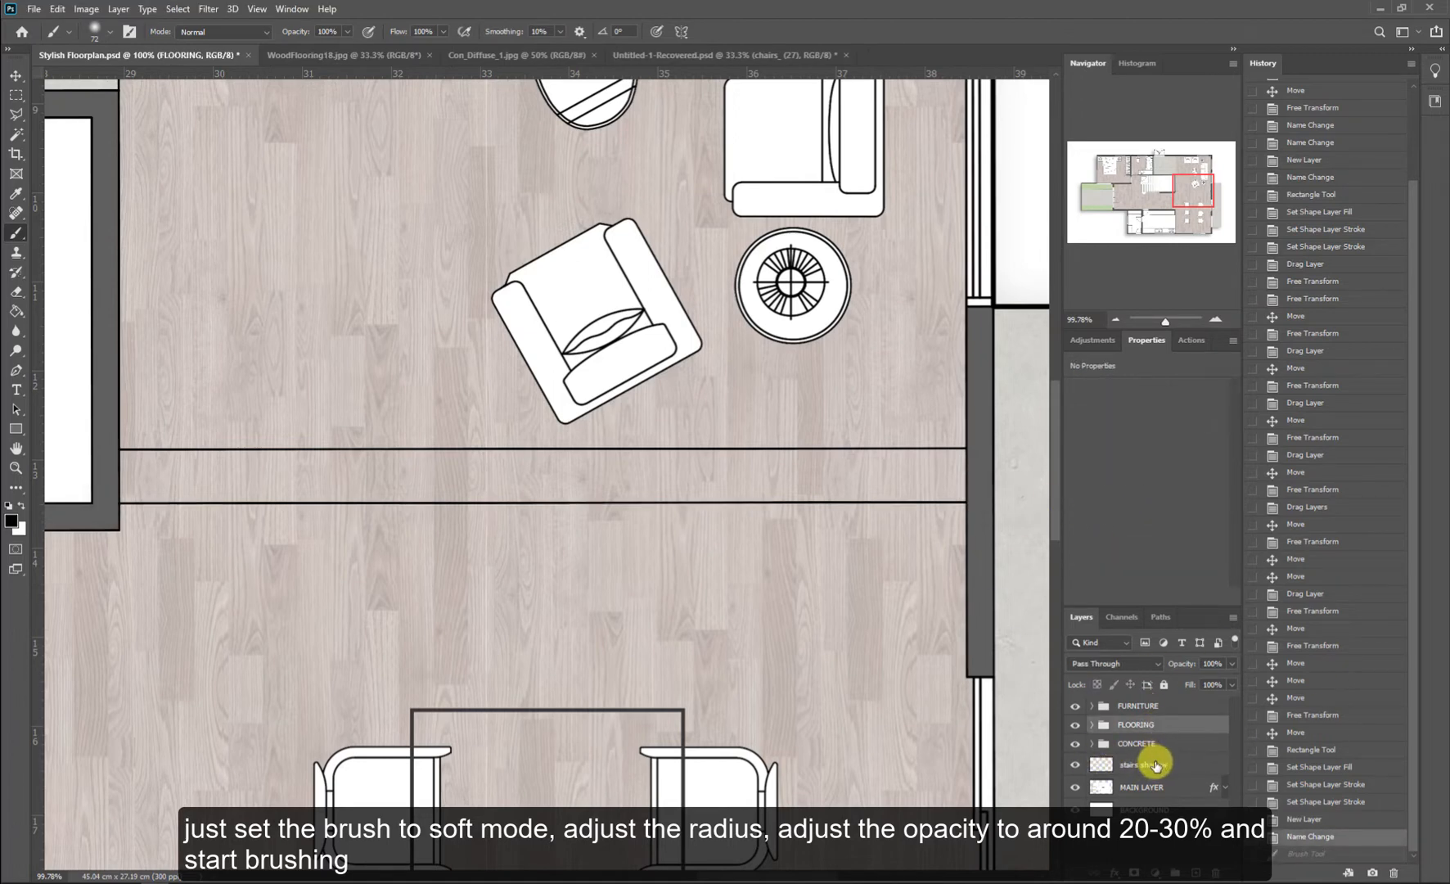
left_click_drag(1155, 766, 1196, 730)
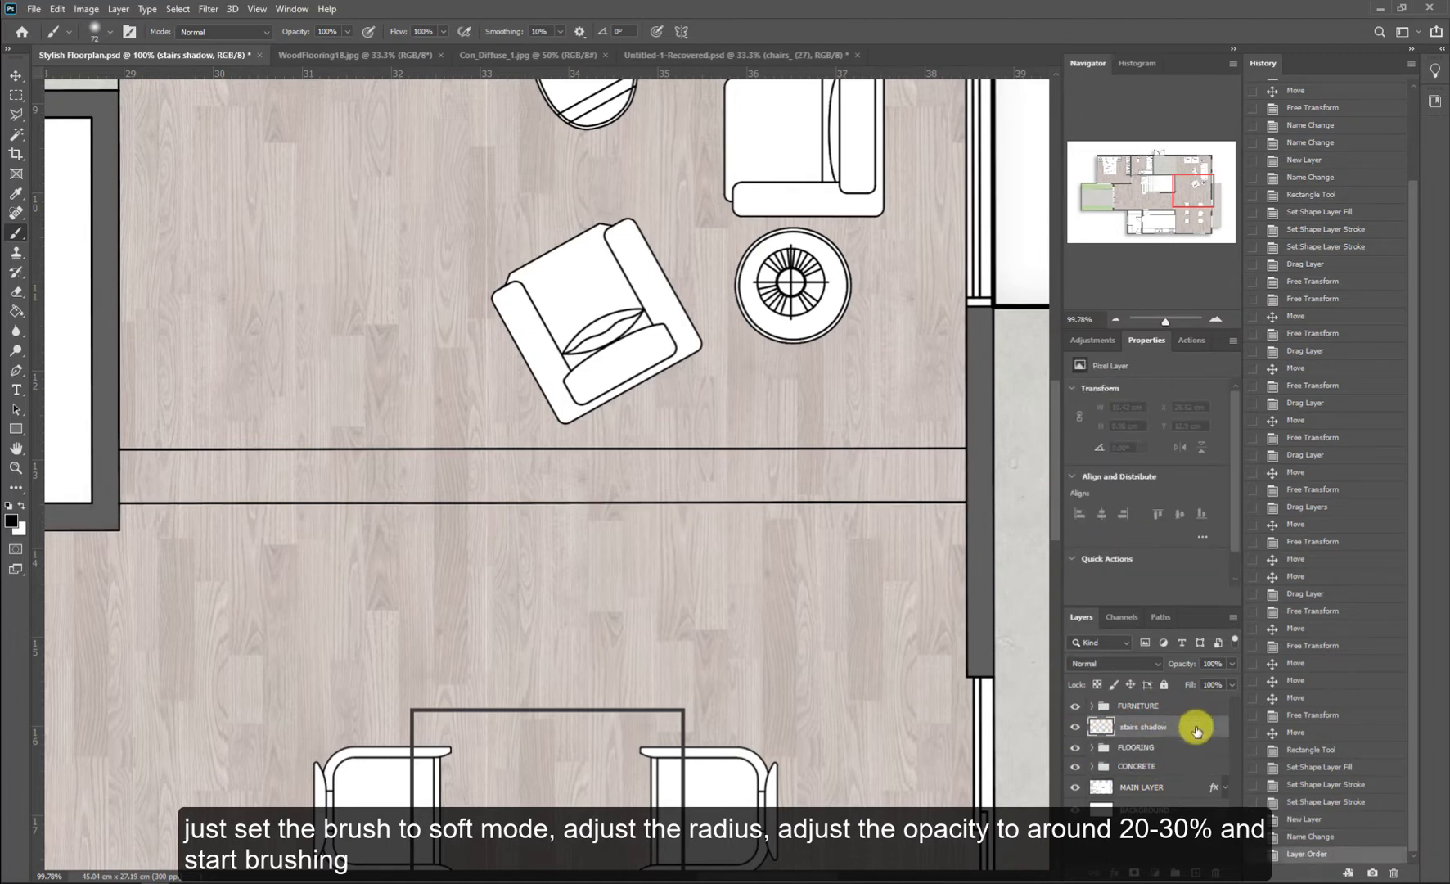
left_click(1136, 751)
left_click(1170, 728)
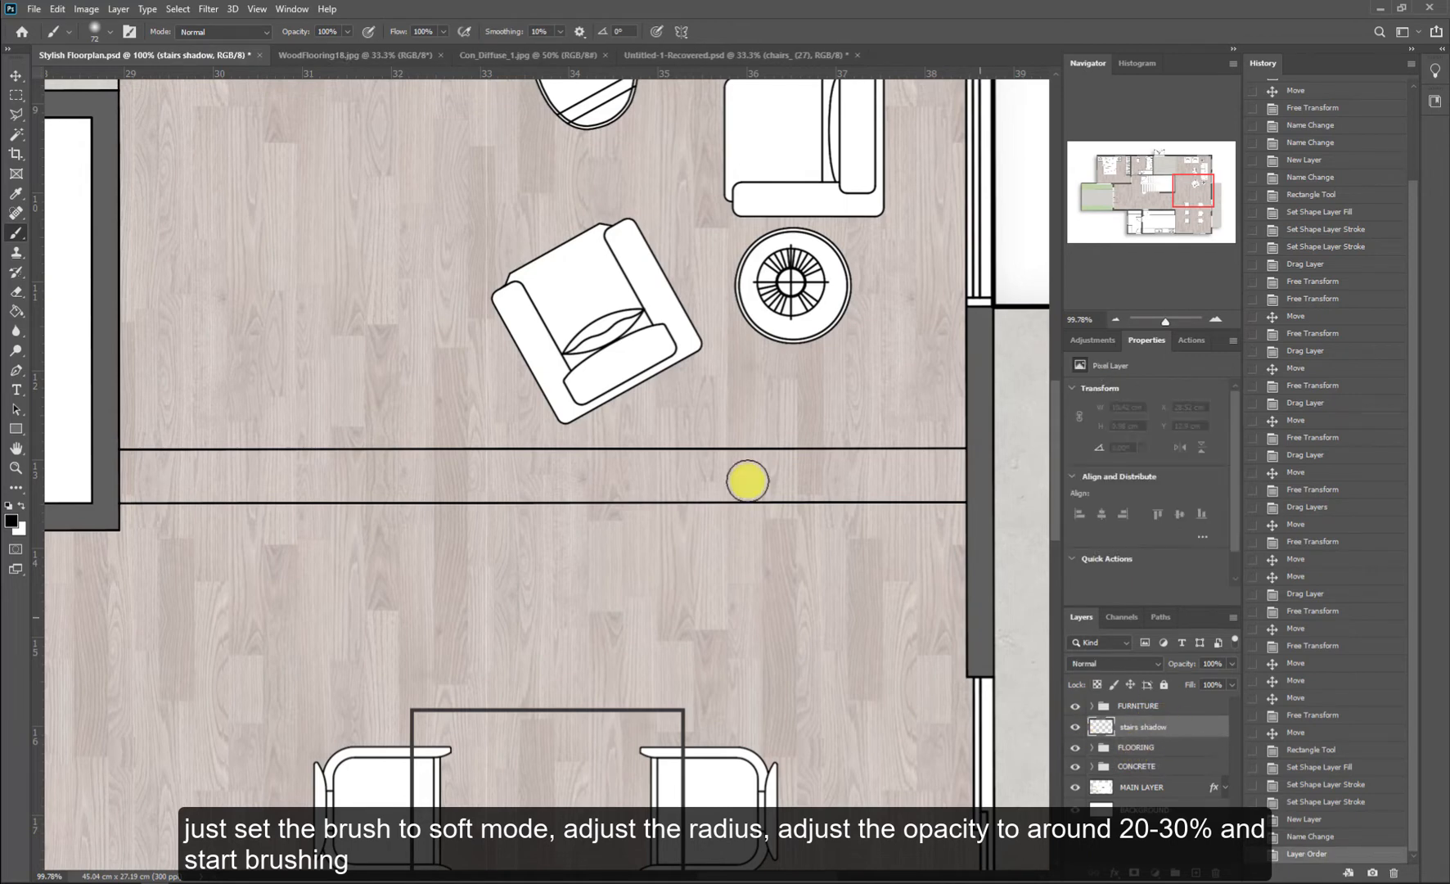
Step: Undo the full-strength test stroke and set the brush opacity to 20%
left_click_drag(95, 494, 265, 490)
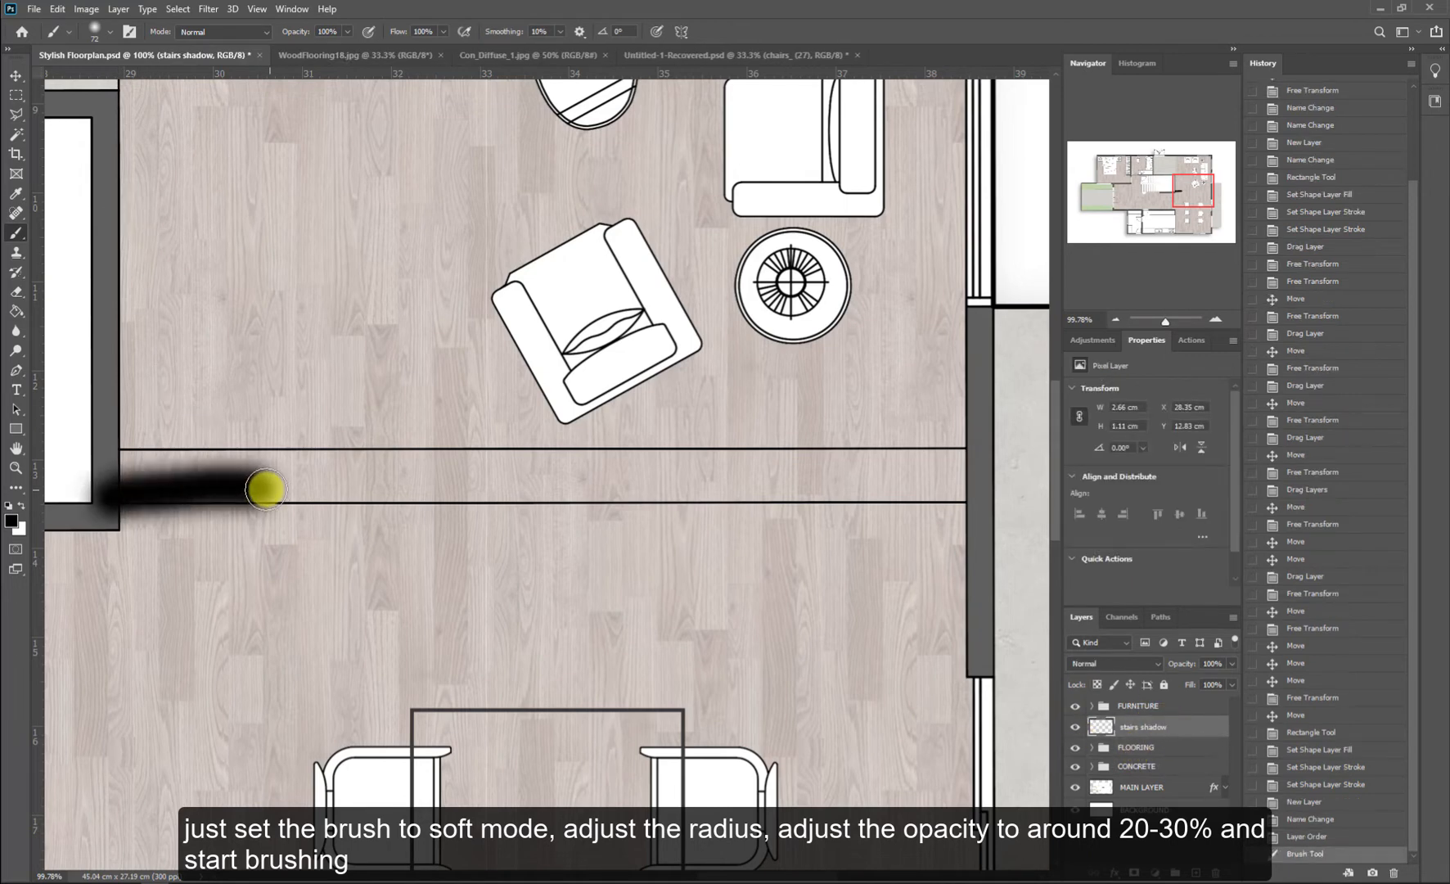
key("ctrl+z")
left_click(326, 32)
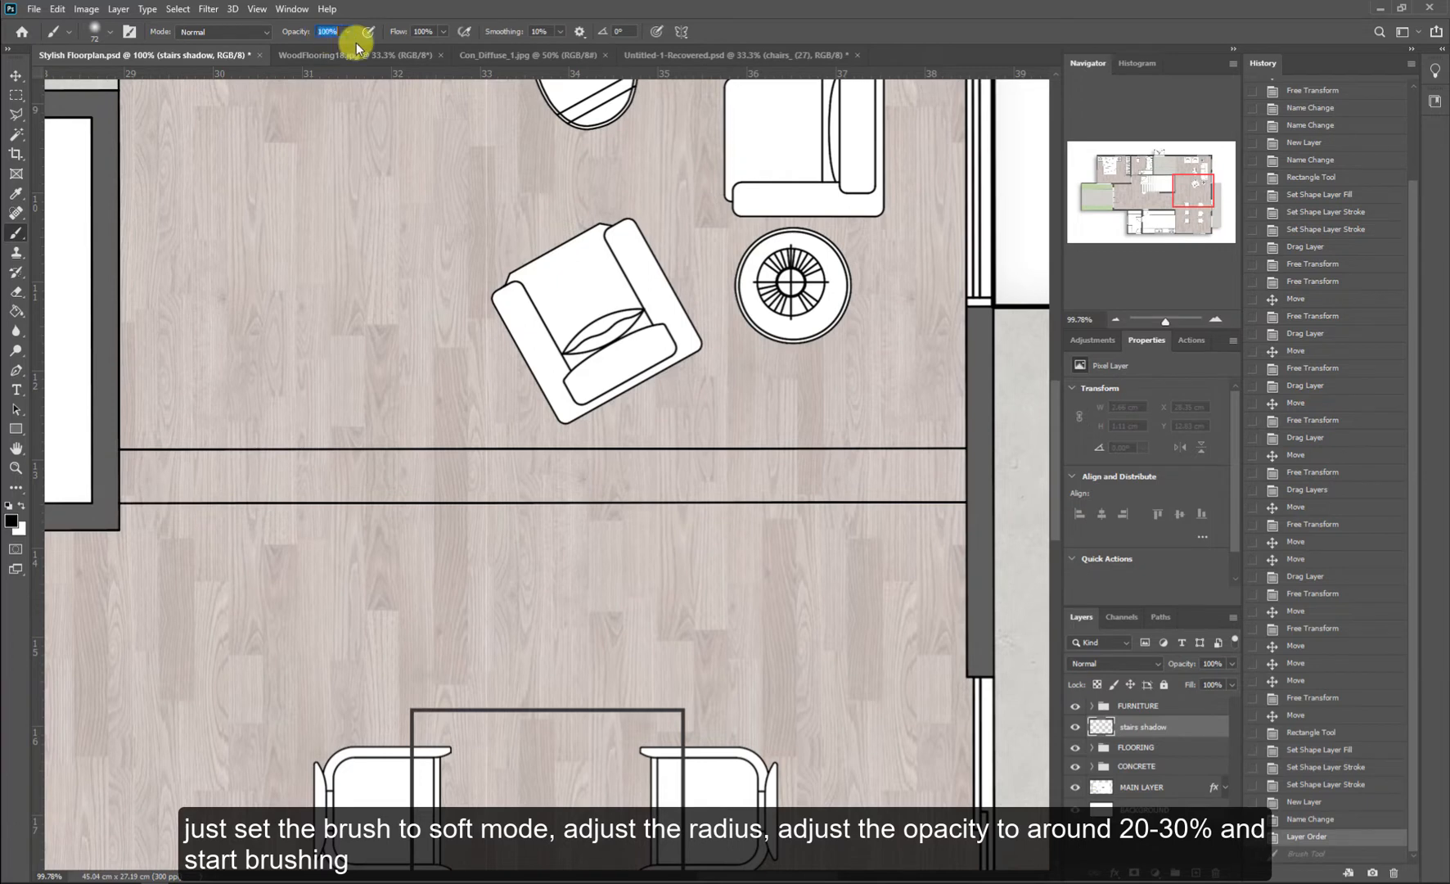
type("20")
key("Return")
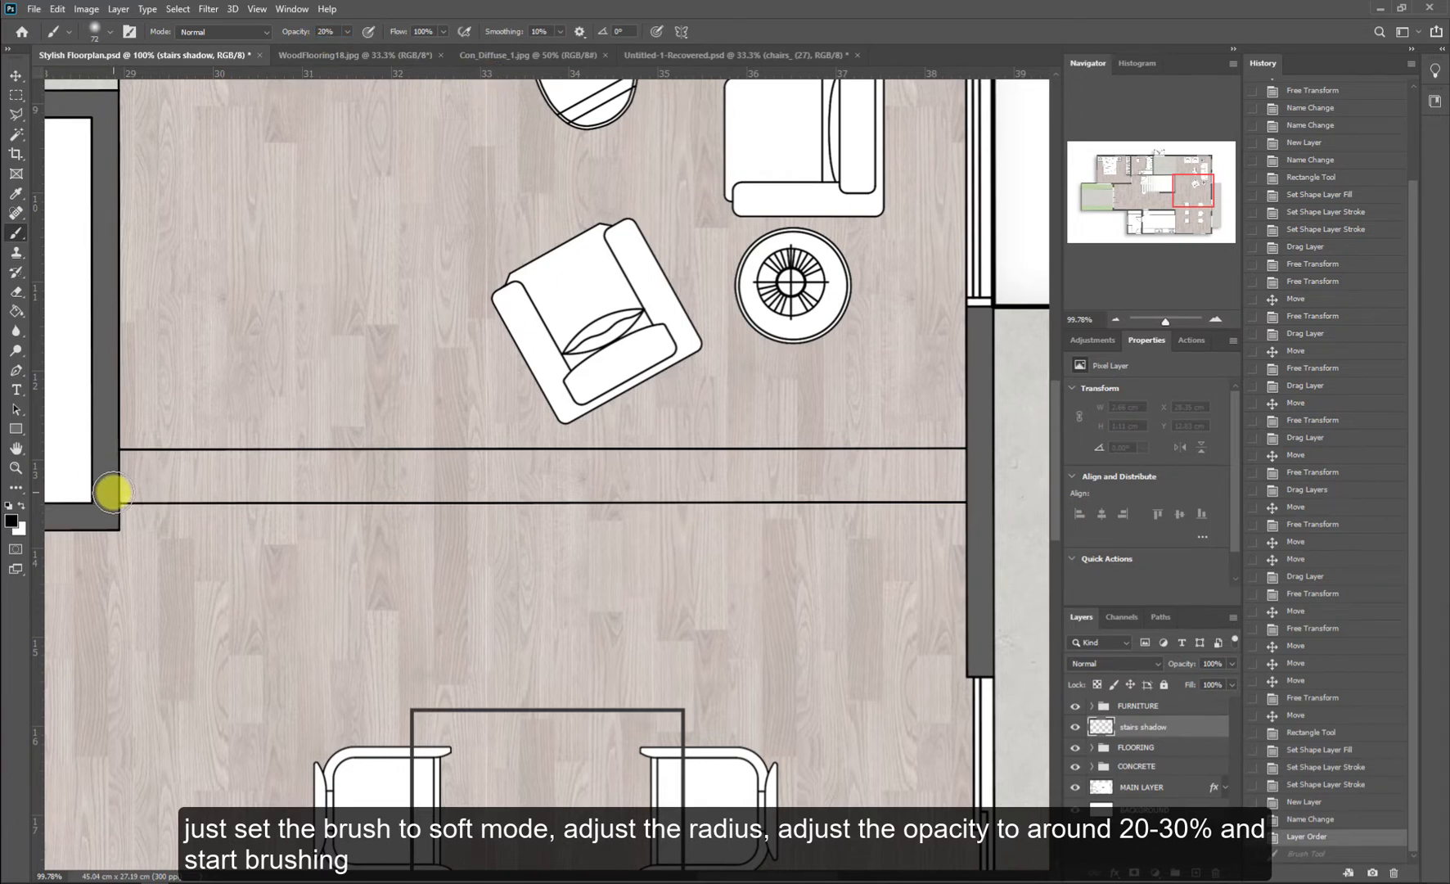
Step: Brush a soft wall-to-wall shadow centred on the lower stair line, undoing the first stroke and repainting it
mouse_move(112, 493)
left_mouse_down()
mouse_move(820, 522)
mouse_move(966, 511)
left_mouse_up()
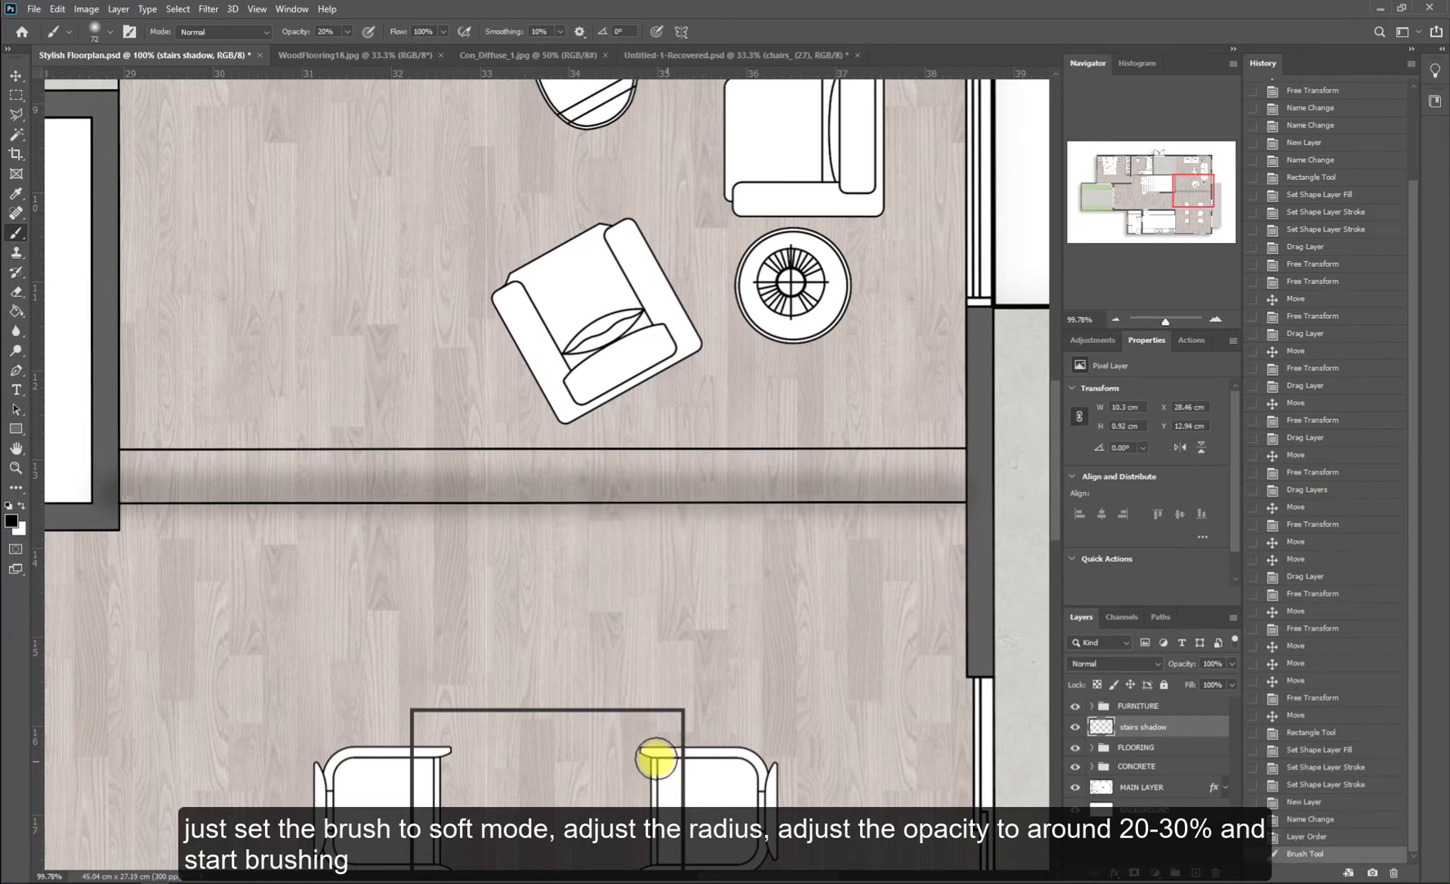
key("ctrl+z")
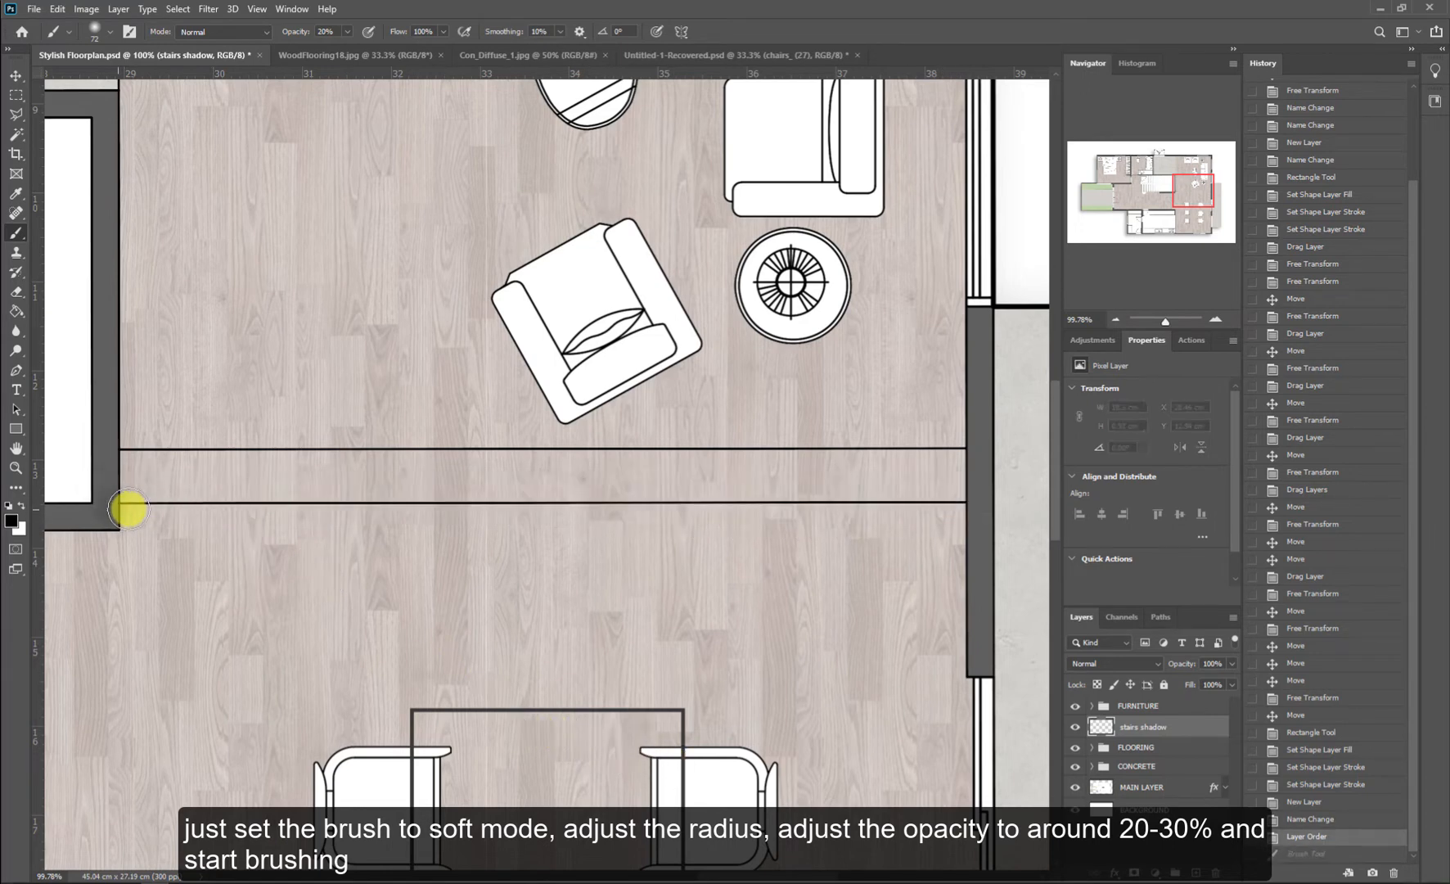
mouse_move(127, 509)
left_mouse_down()
mouse_move(576, 498)
mouse_move(974, 509)
left_mouse_up()
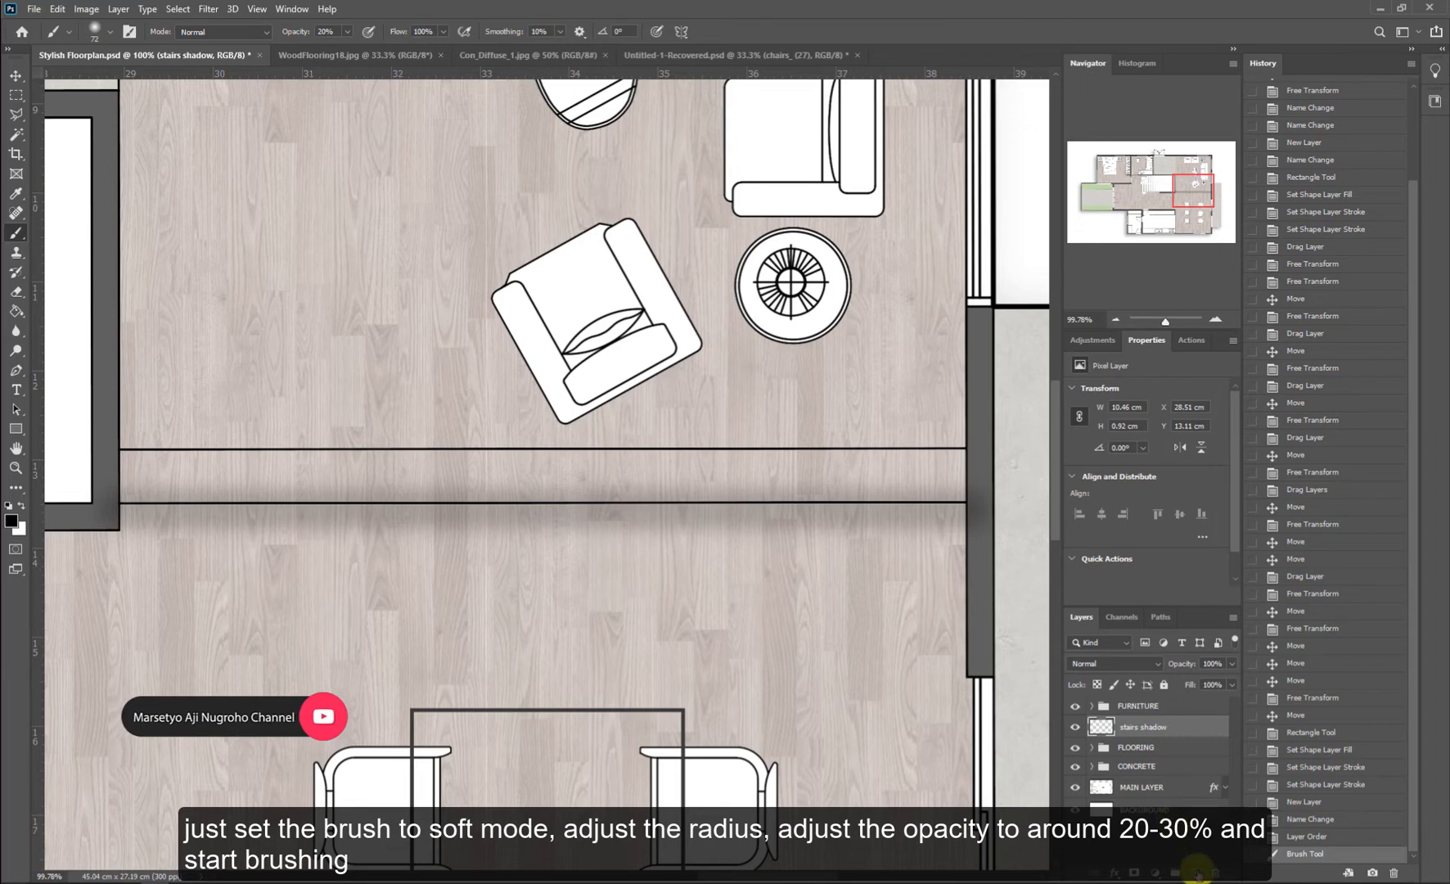
Step: Add a layer named "stairs shadow 2" and brush a soft wall-to-wall shadow along the upper stair line
left_click(1197, 872)
double_click(1168, 751)
key("ctrl+c")
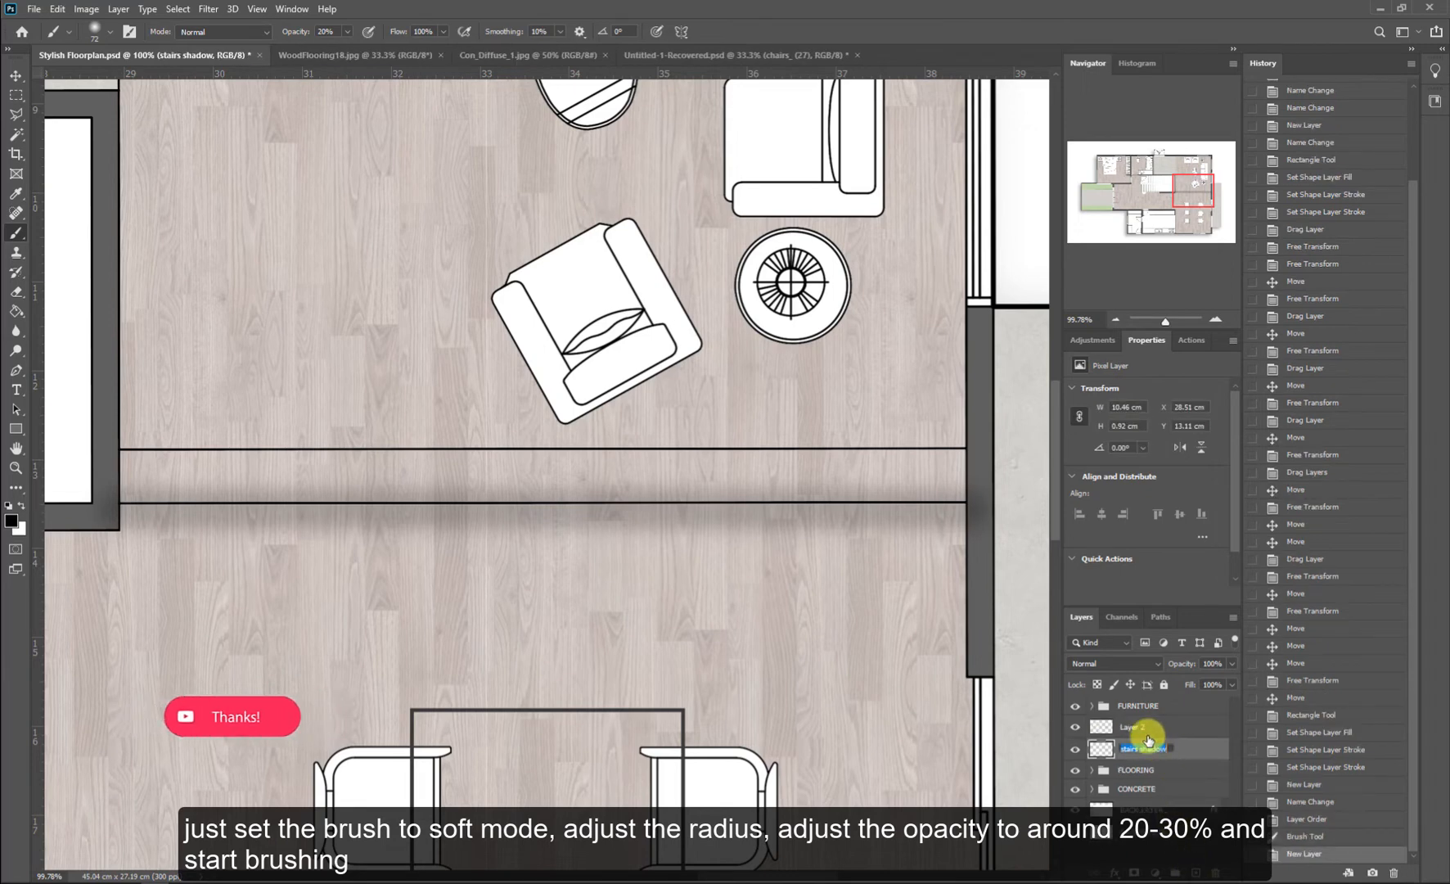
double_click(1135, 728)
key("ctrl+v")
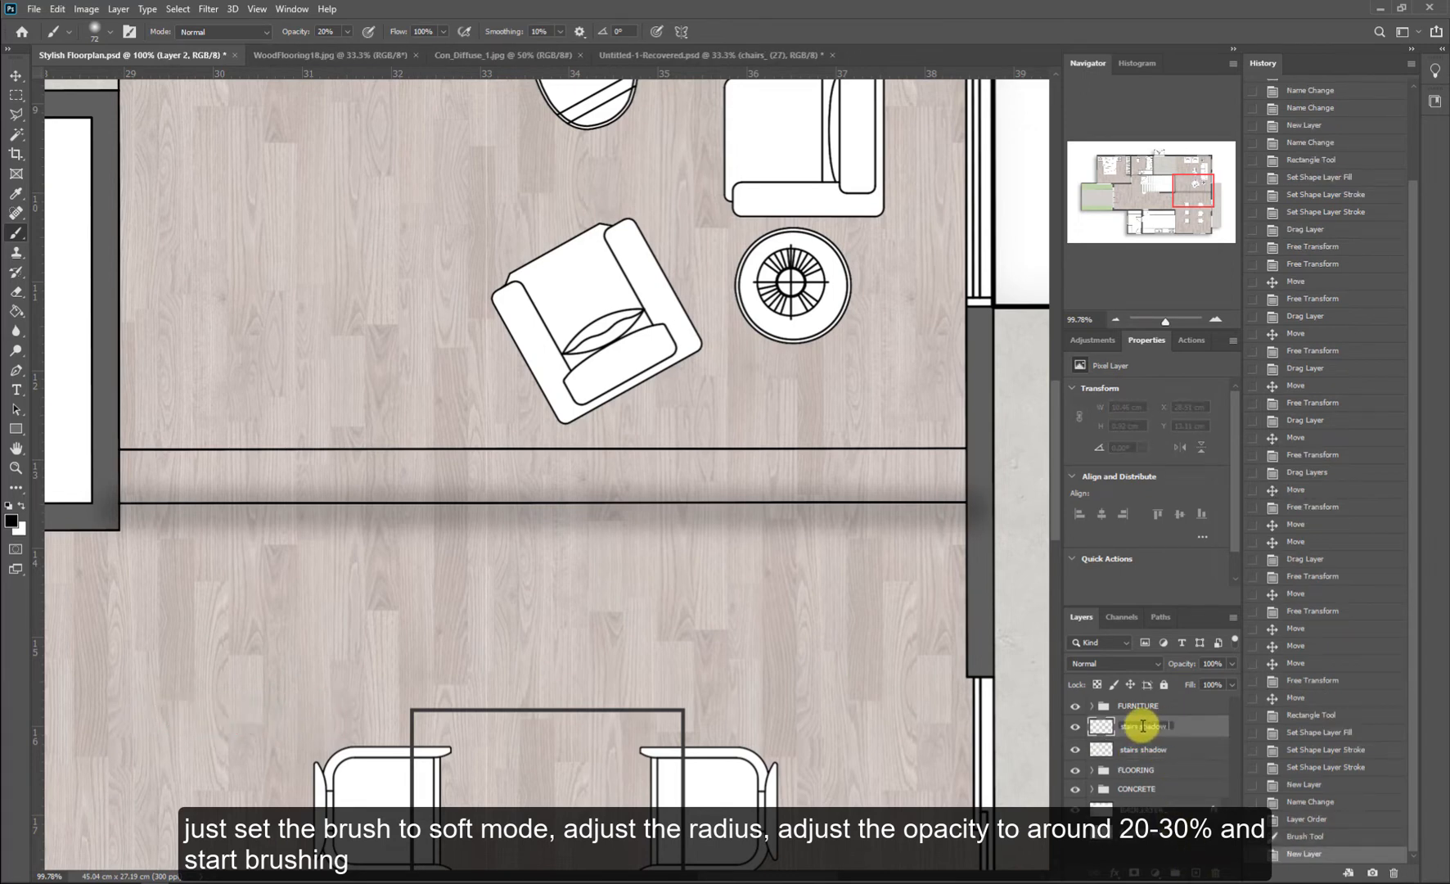
type("2")
key("Return")
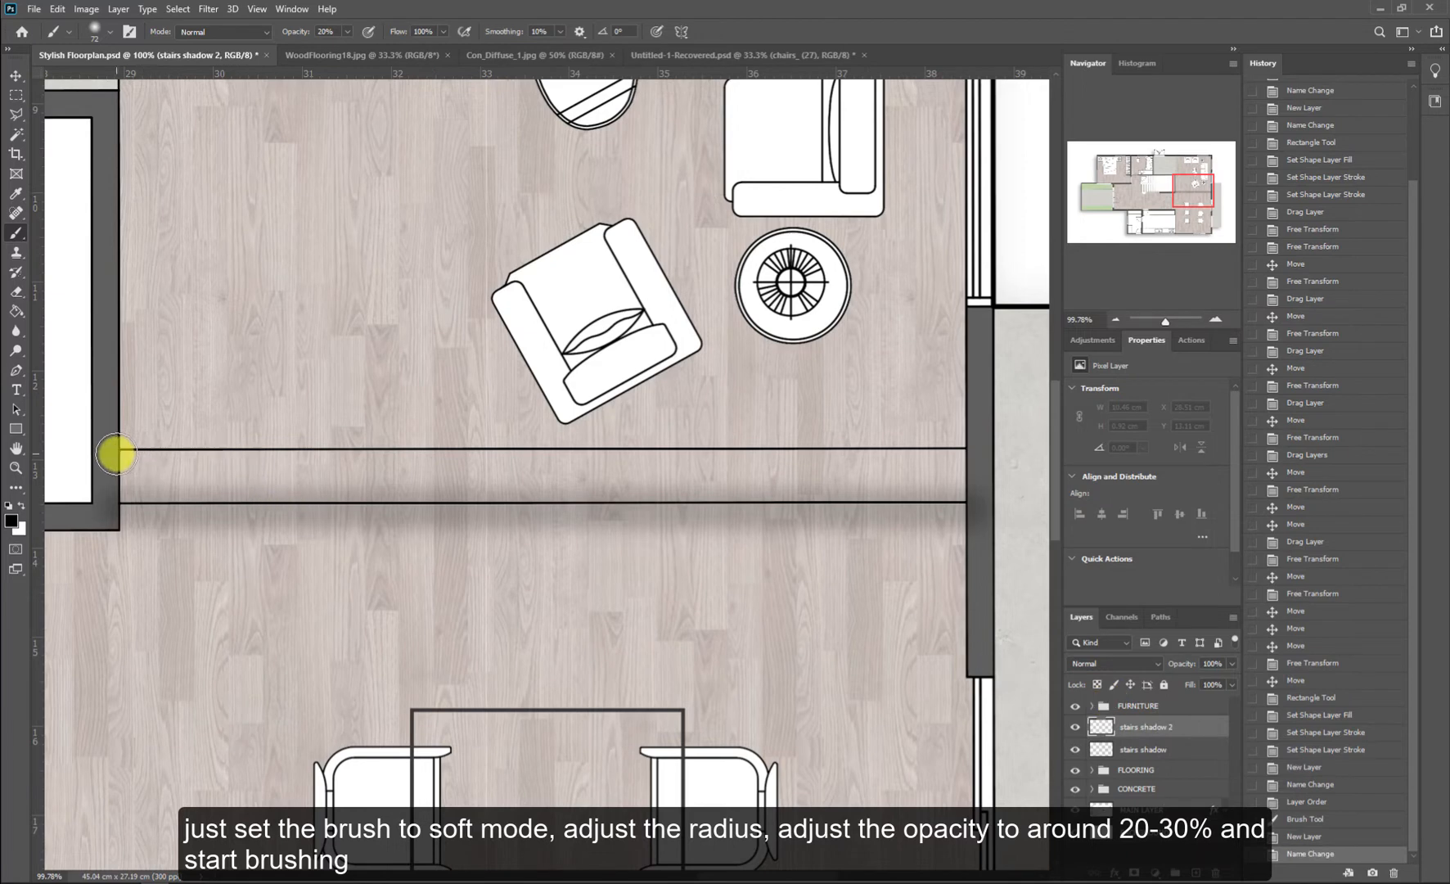
left_click_drag(117, 459, 971, 463)
Step: On the stairs shadow layer, select the excess shadow below the lower stair line and over both side walls, and delete it
left_click(1142, 749)
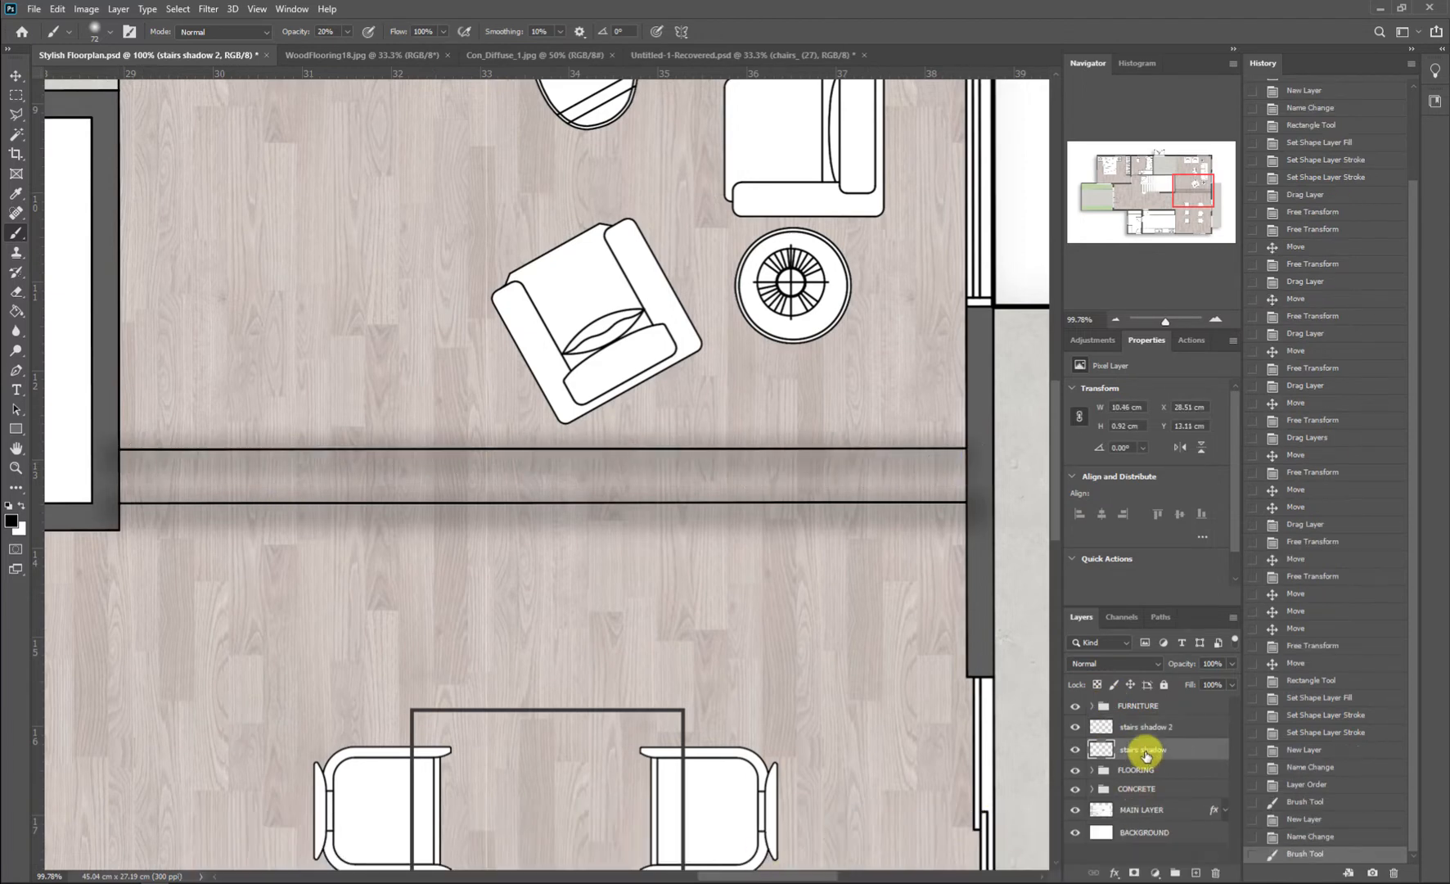
key("m")
mouse_move(1020, 654)
left_mouse_down()
mouse_move(33, 476)
mouse_move(54, 503)
left_mouse_up()
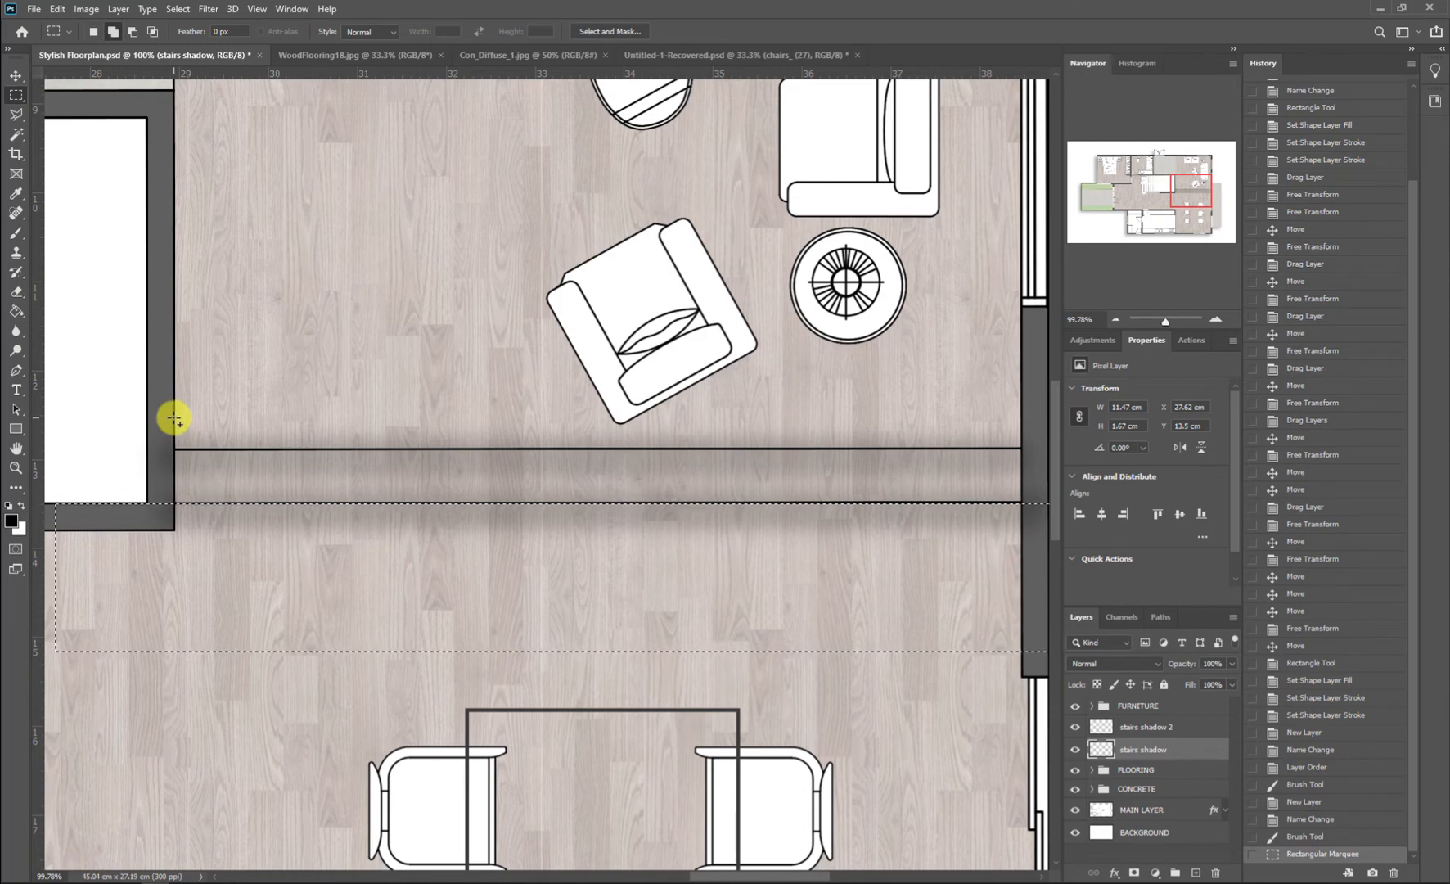
left_click_drag(174, 417, 97, 603)
scroll(97, 603, "down", 5)
scroll(747, 554, "up", 9)
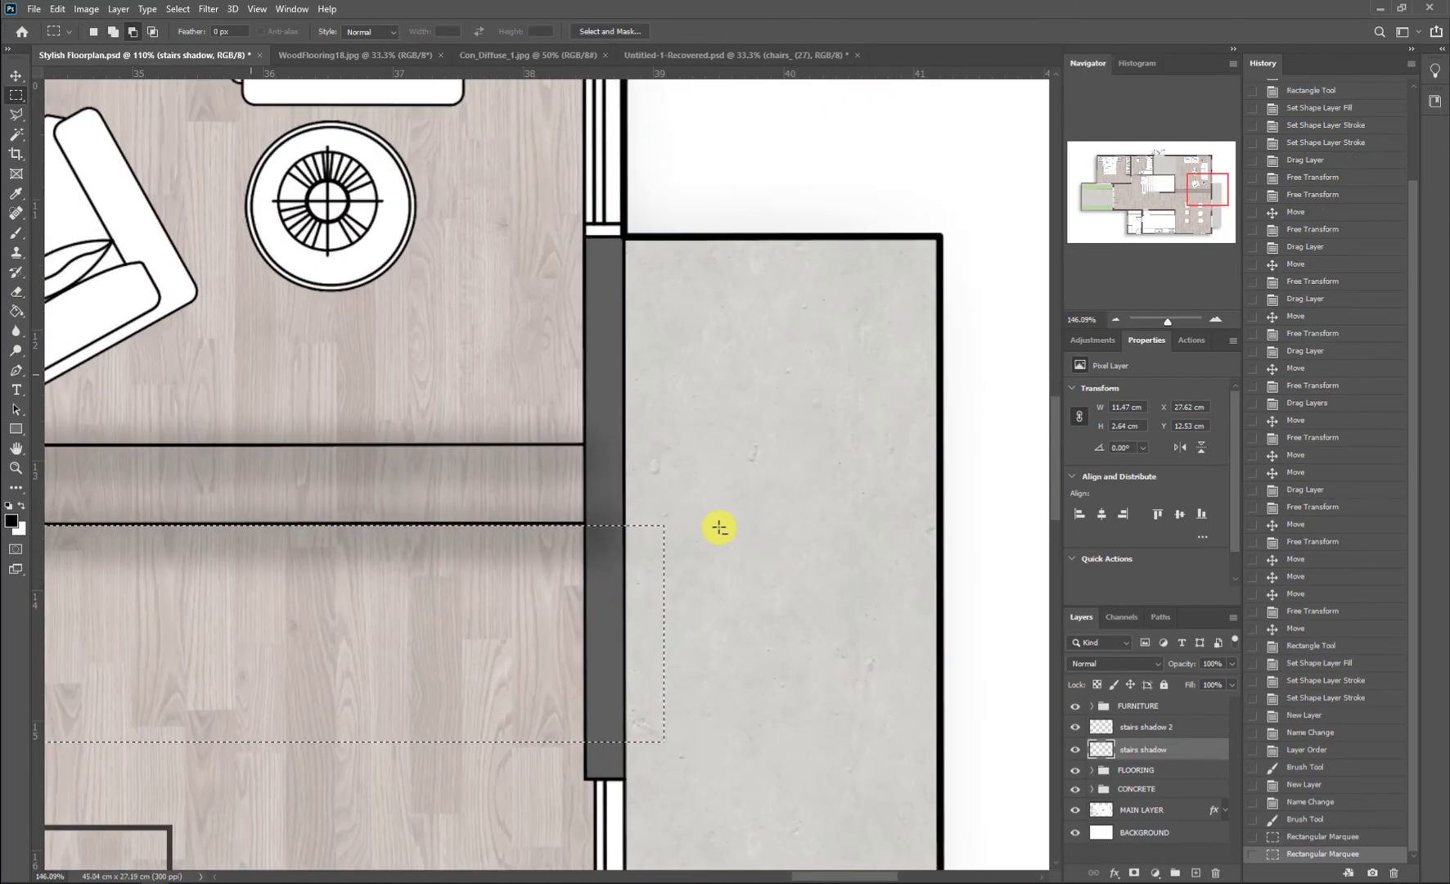
left_click_drag(586, 535, 798, 336)
scroll(792, 490, "down", 6)
scroll(638, 502, "up", 4)
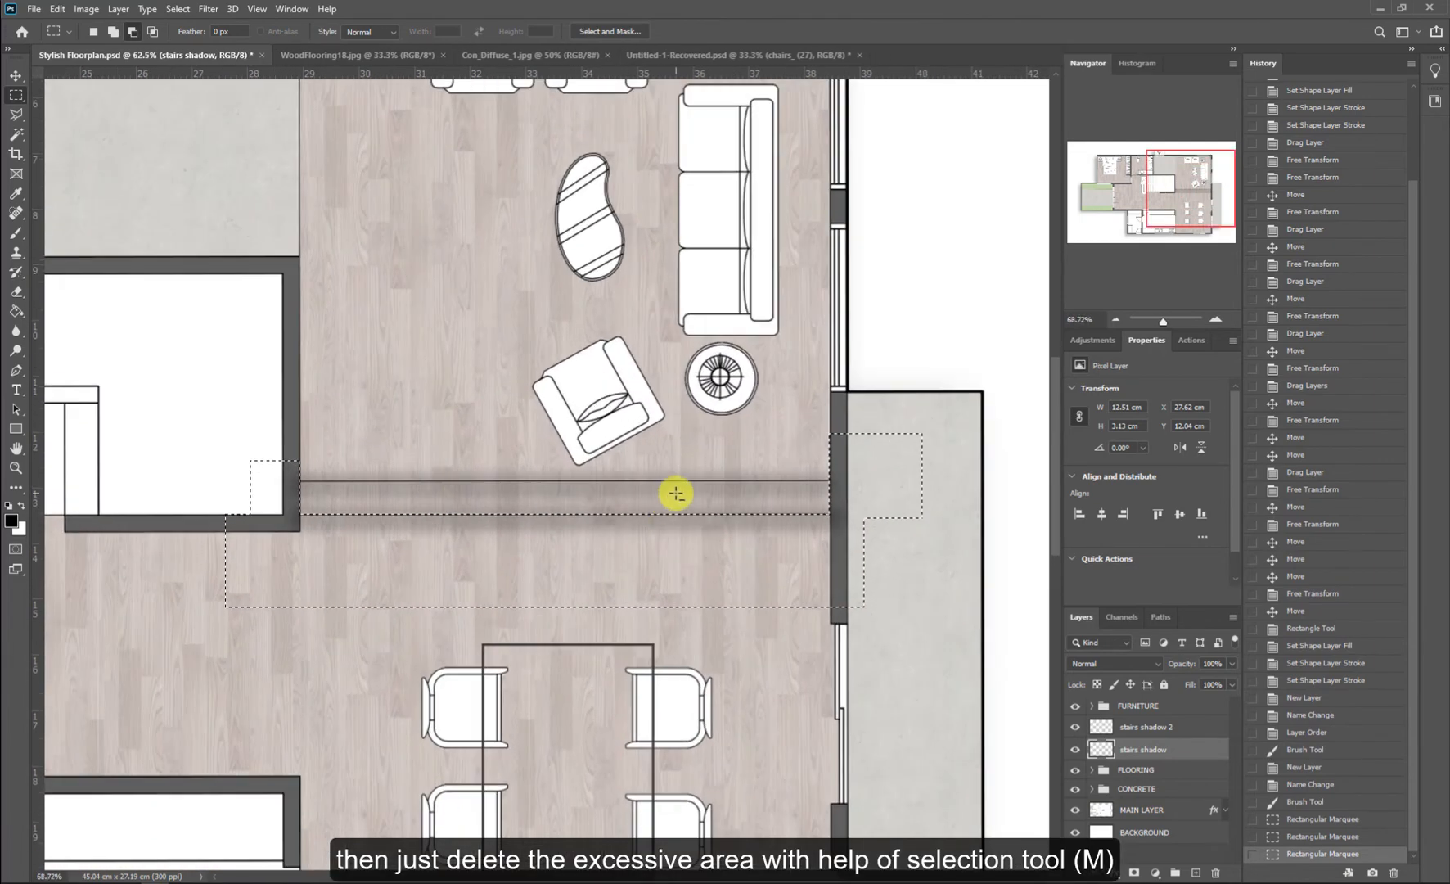
key("Delete")
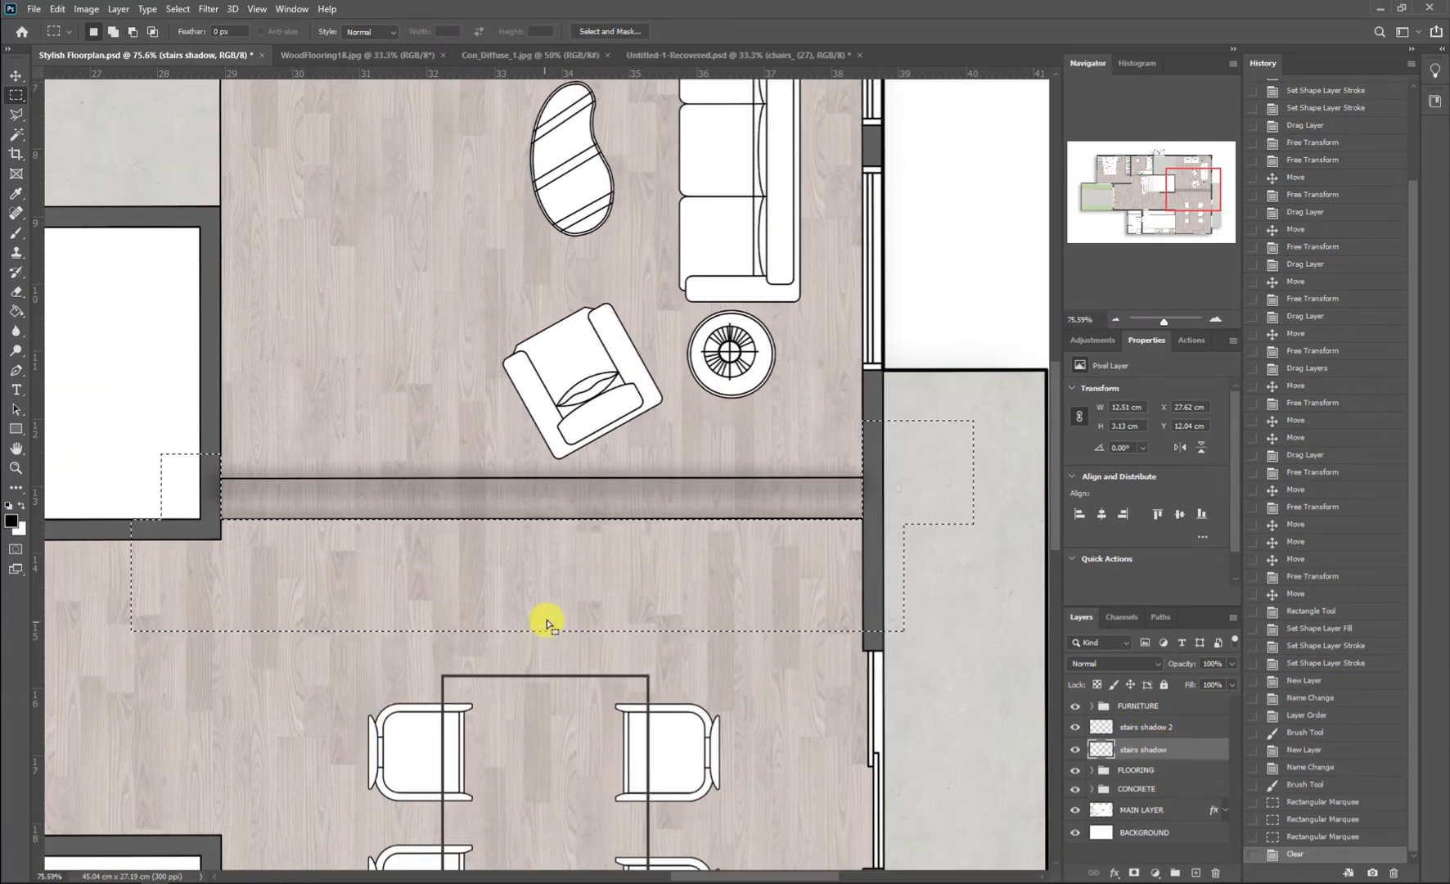
Step: Clear the marquee selection and delete the stairs shadow 2 layer
key("v")
left_click(715, 537)
left_click(725, 596)
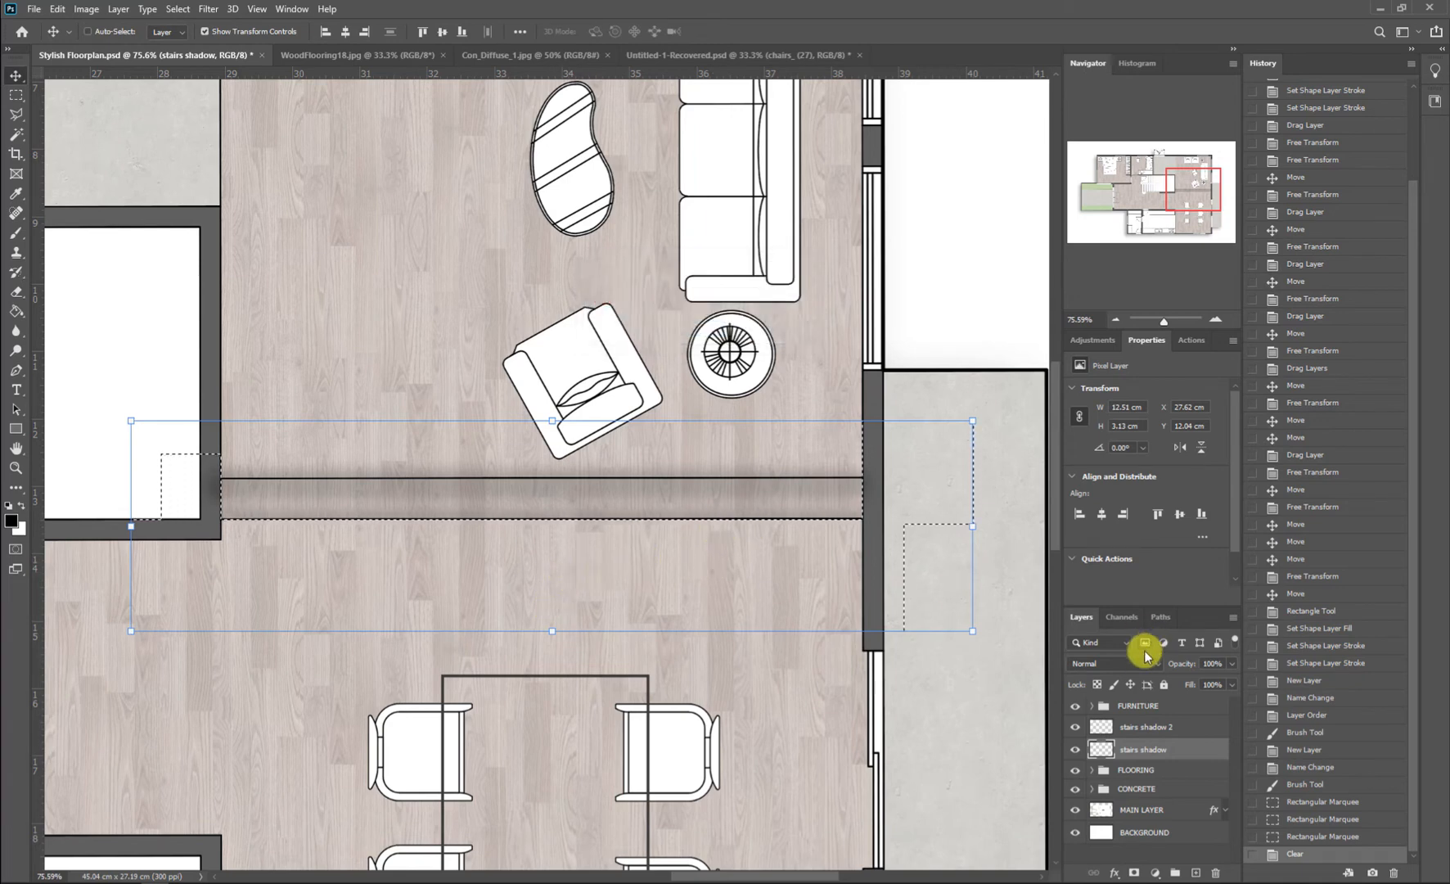
left_click(1155, 731)
left_click_drag(734, 550, 731, 522)
key("ctrl+z")
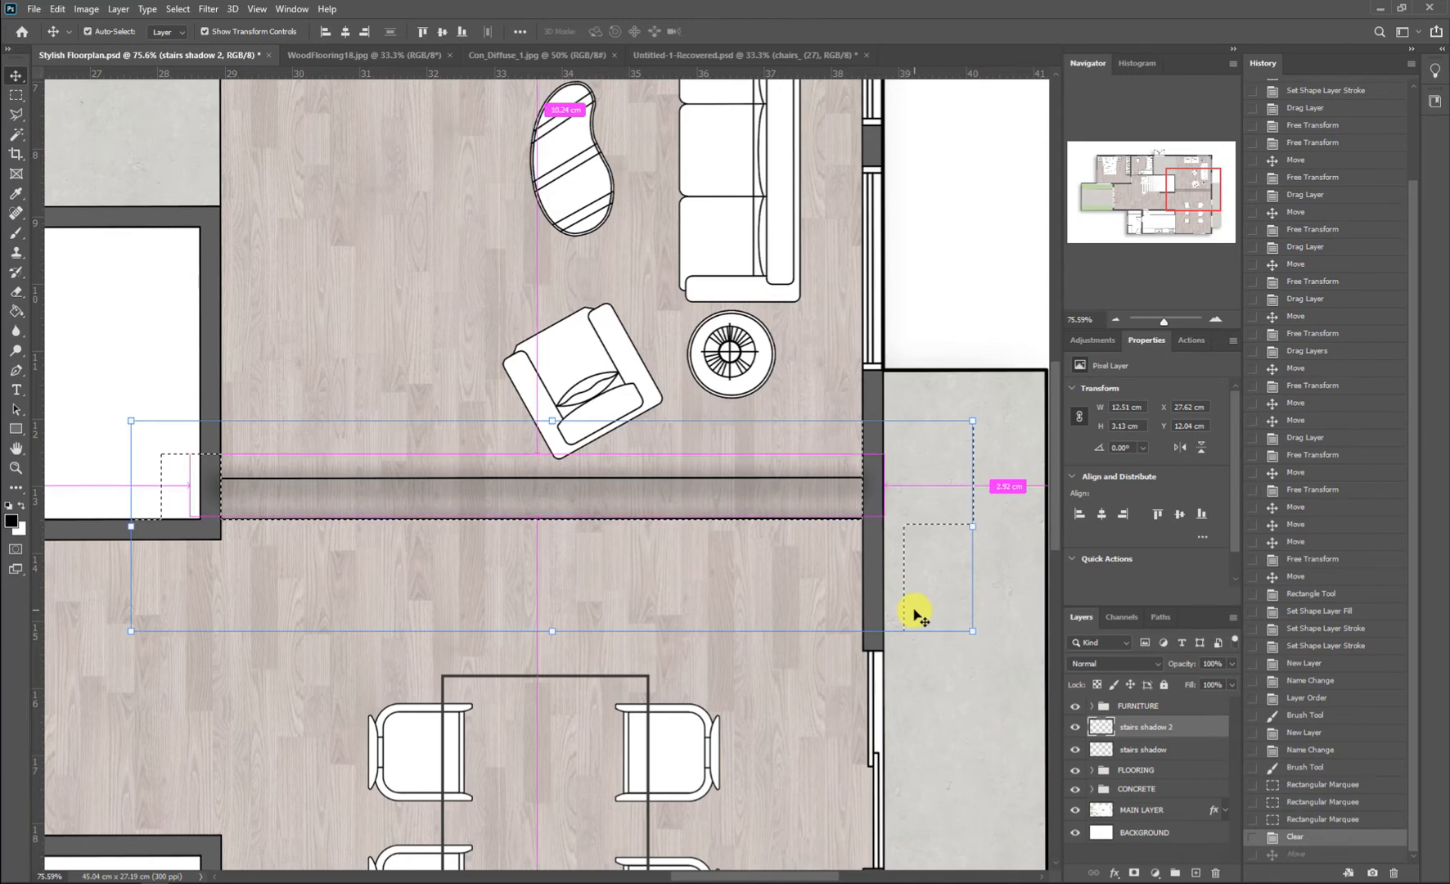
key("ctrl+d")
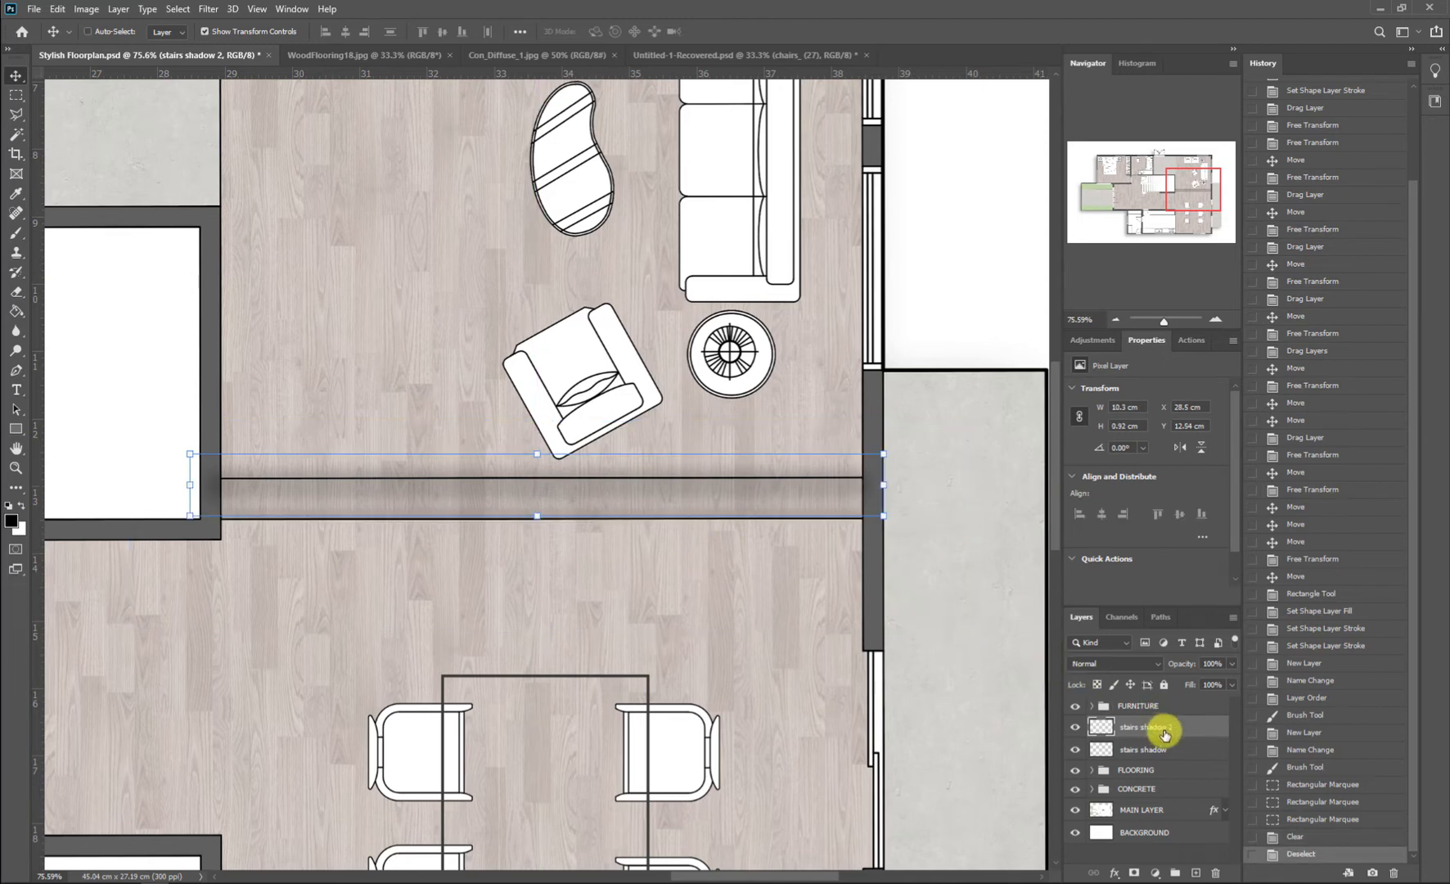
key("Delete")
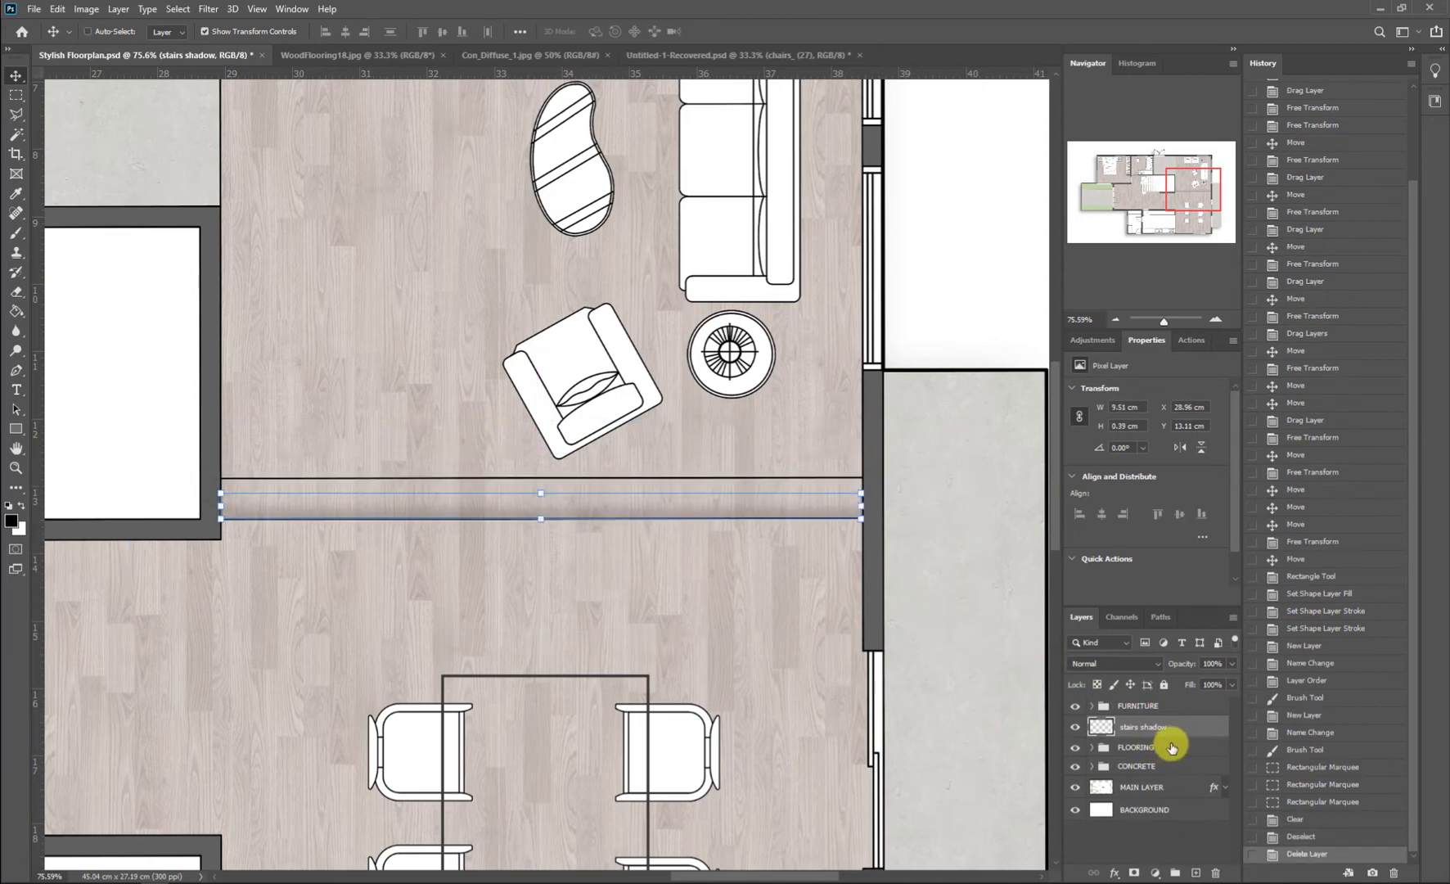
Step: Duplicate the trimmed stairs shadow layer and move the copy up until its dark edge meets the upper stair line
left_click_drag(1181, 736, 1198, 696)
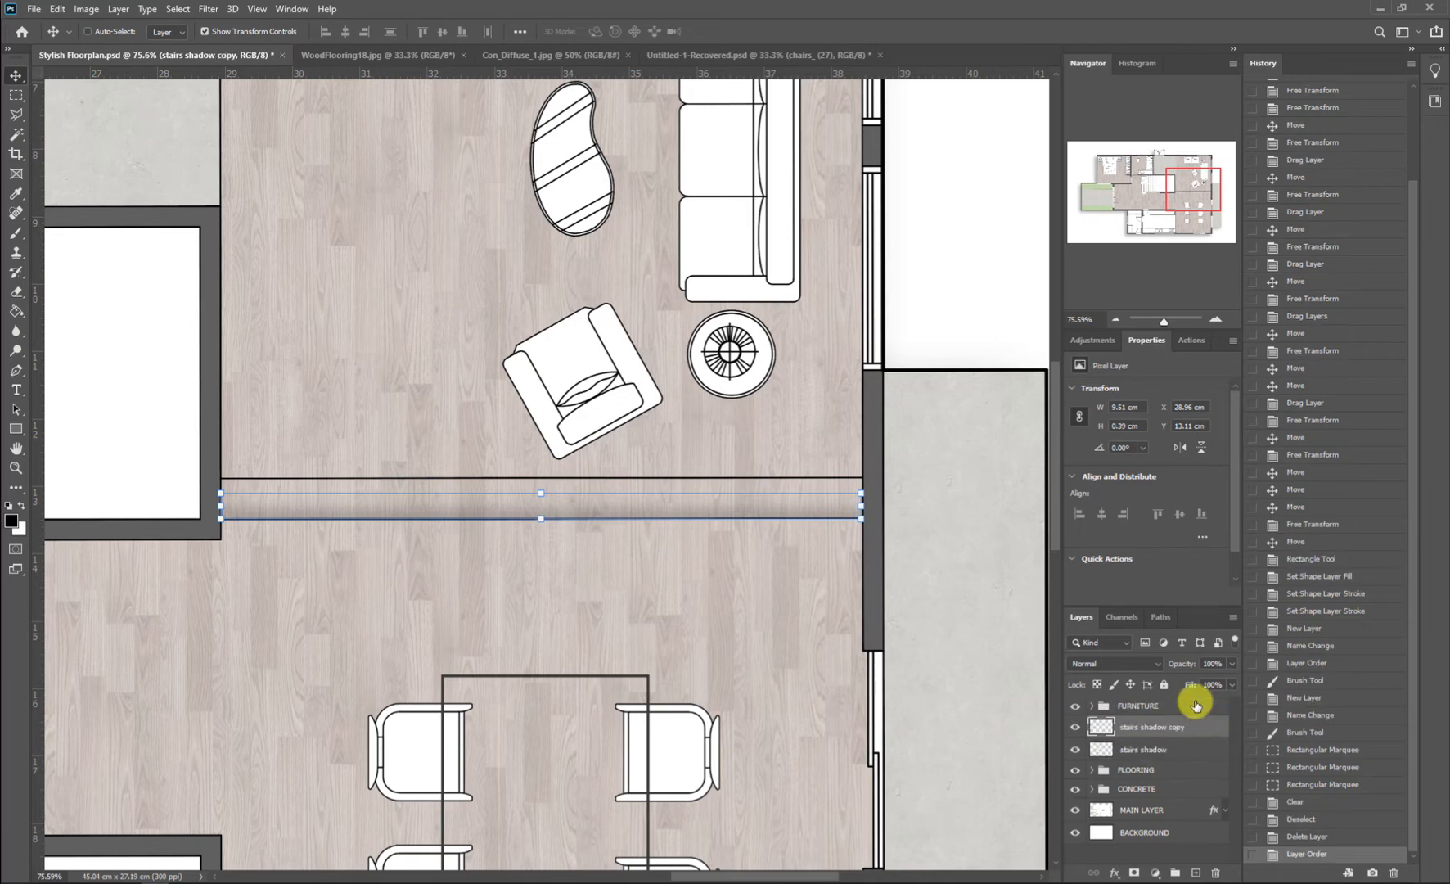
left_click_drag(654, 511, 652, 471)
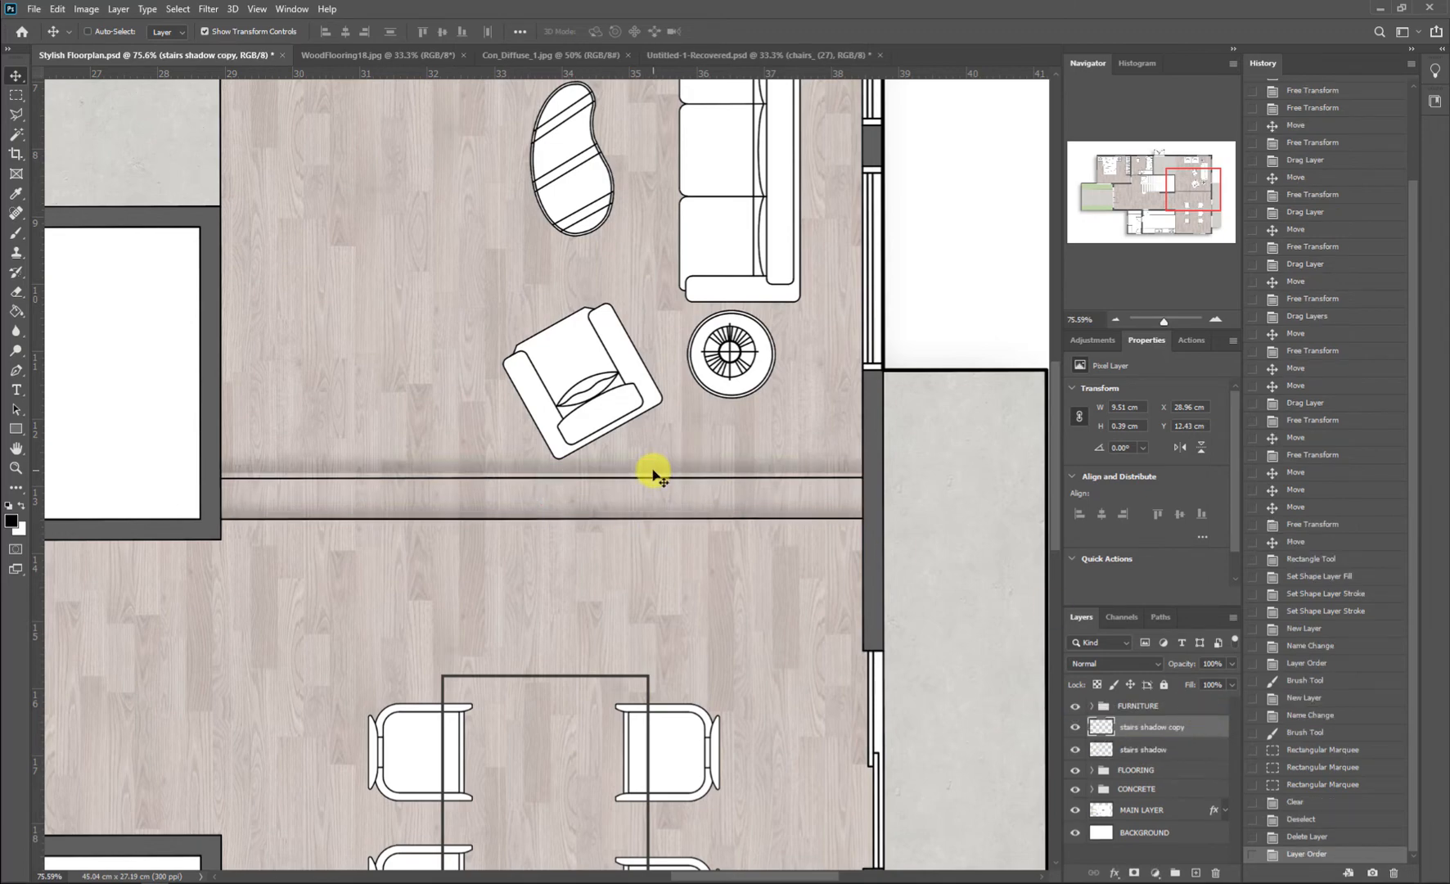
scroll(311, 475, "up", 5)
key("Down")
key("Down")
key("Down")
key("Down")
key("Down")
key("Down")
key("Down")
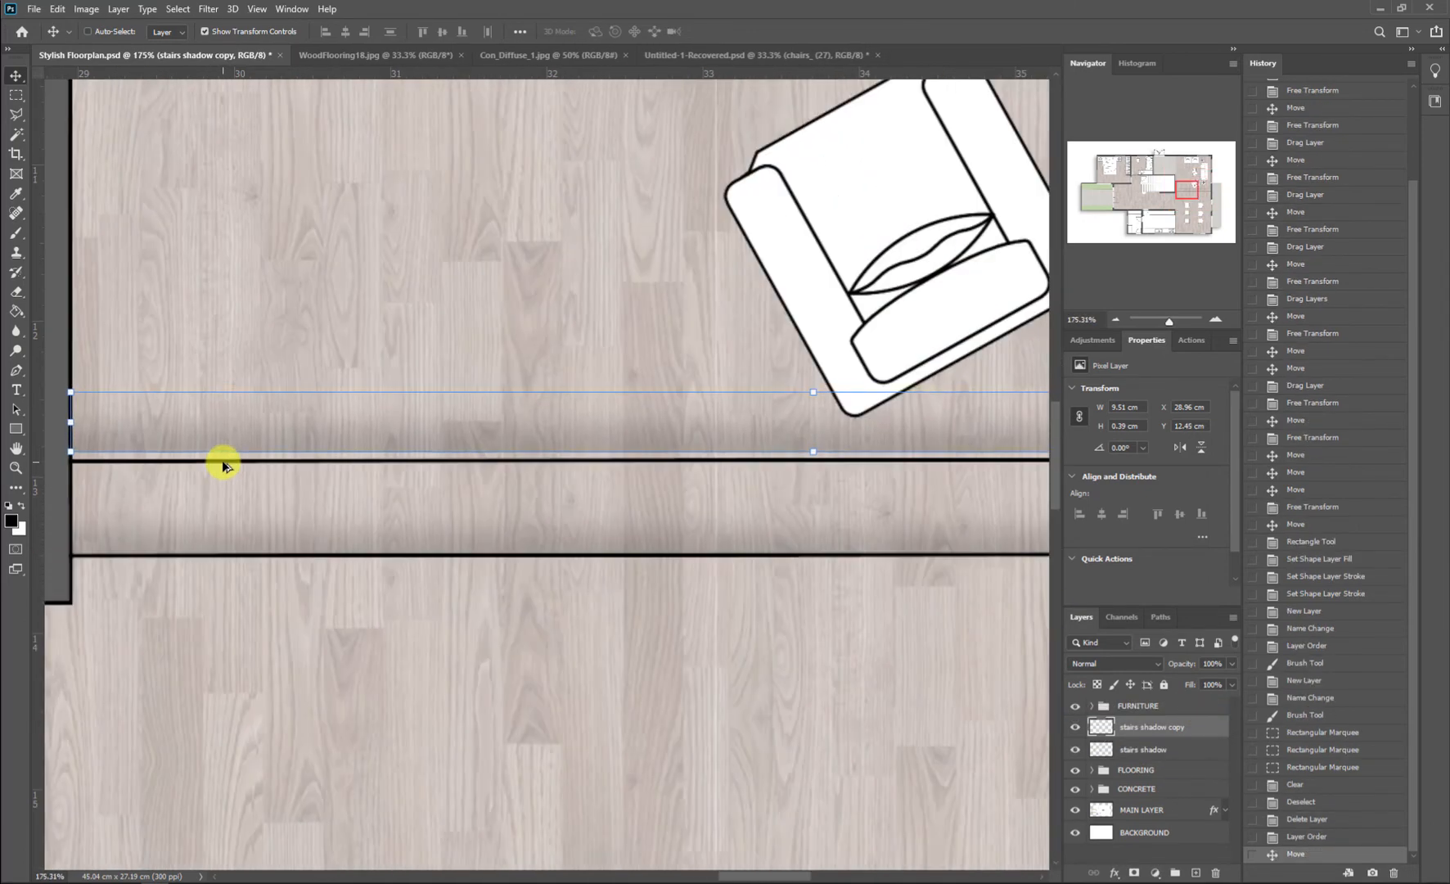
key("Down")
key("a")
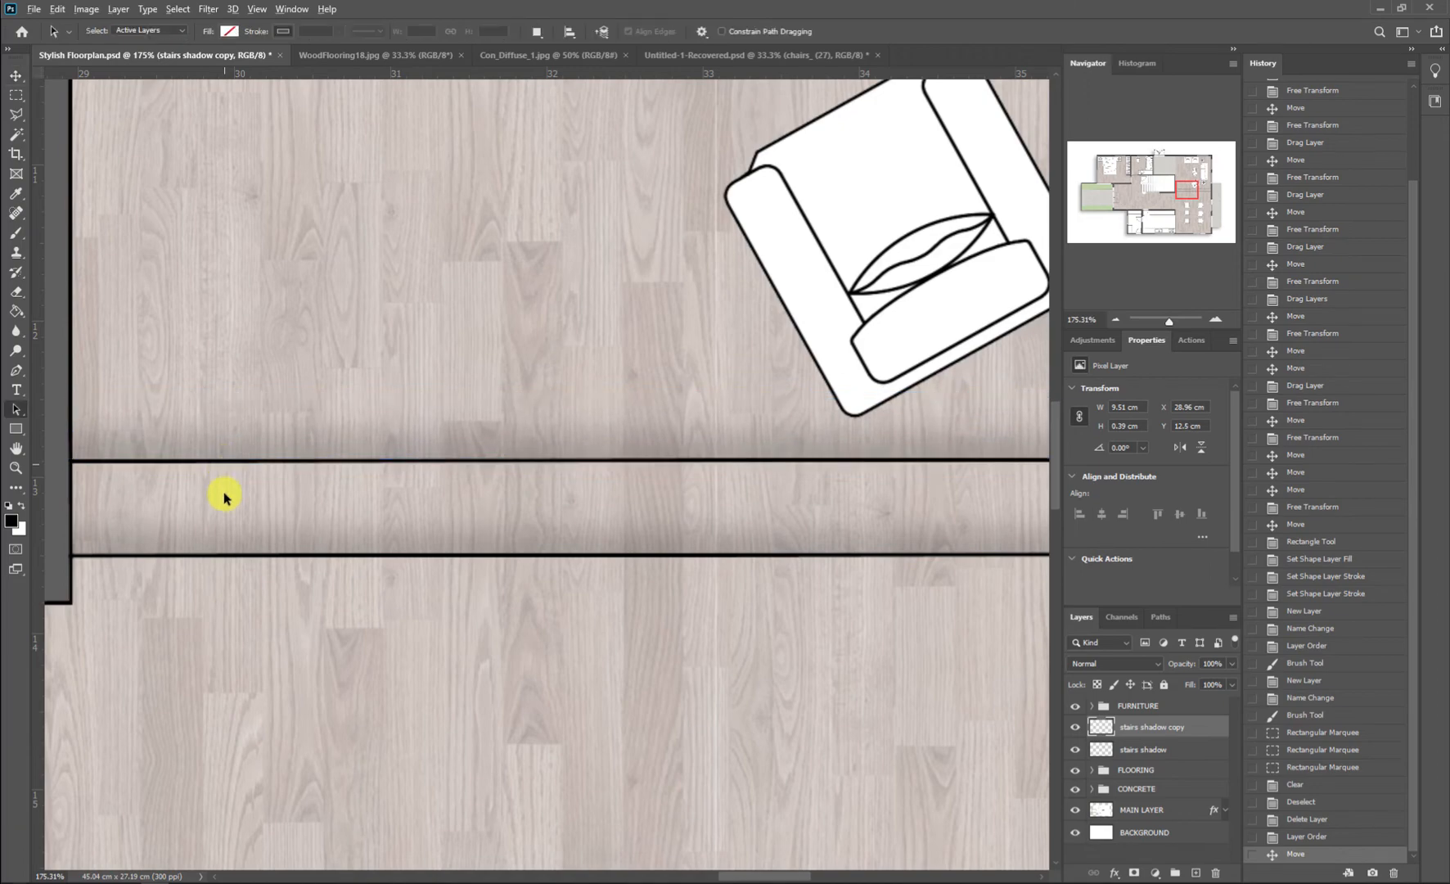
Step: Duplicate the upper stair shadow, rotate the copy -90°, and align its dark edge with the outer entrance wall beside the concrete porch
scroll(217, 516, "down", 6)
scroll(527, 582, "down", 4)
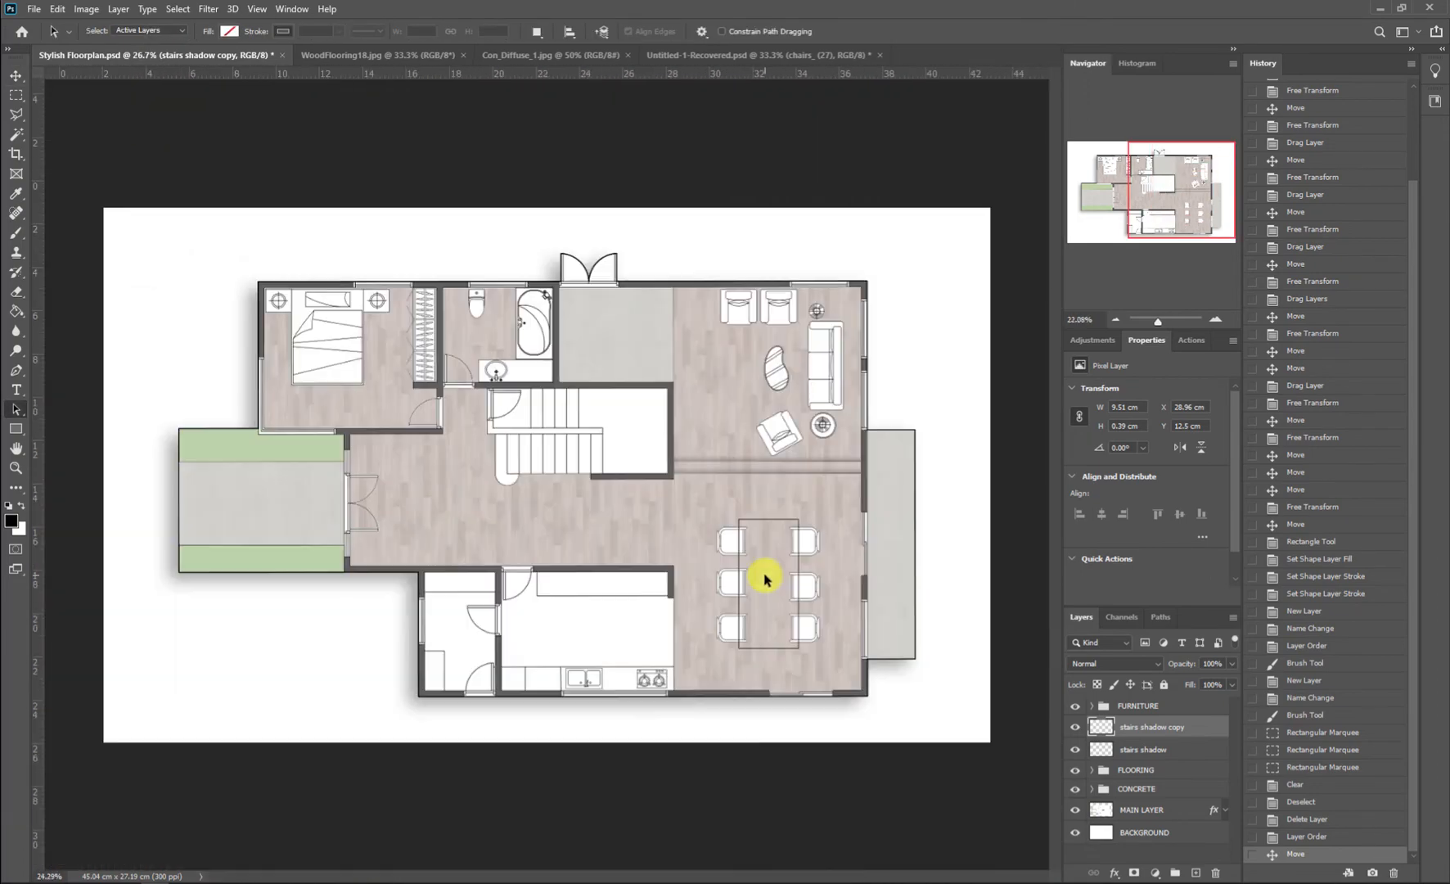
scroll(379, 505, "up", 2)
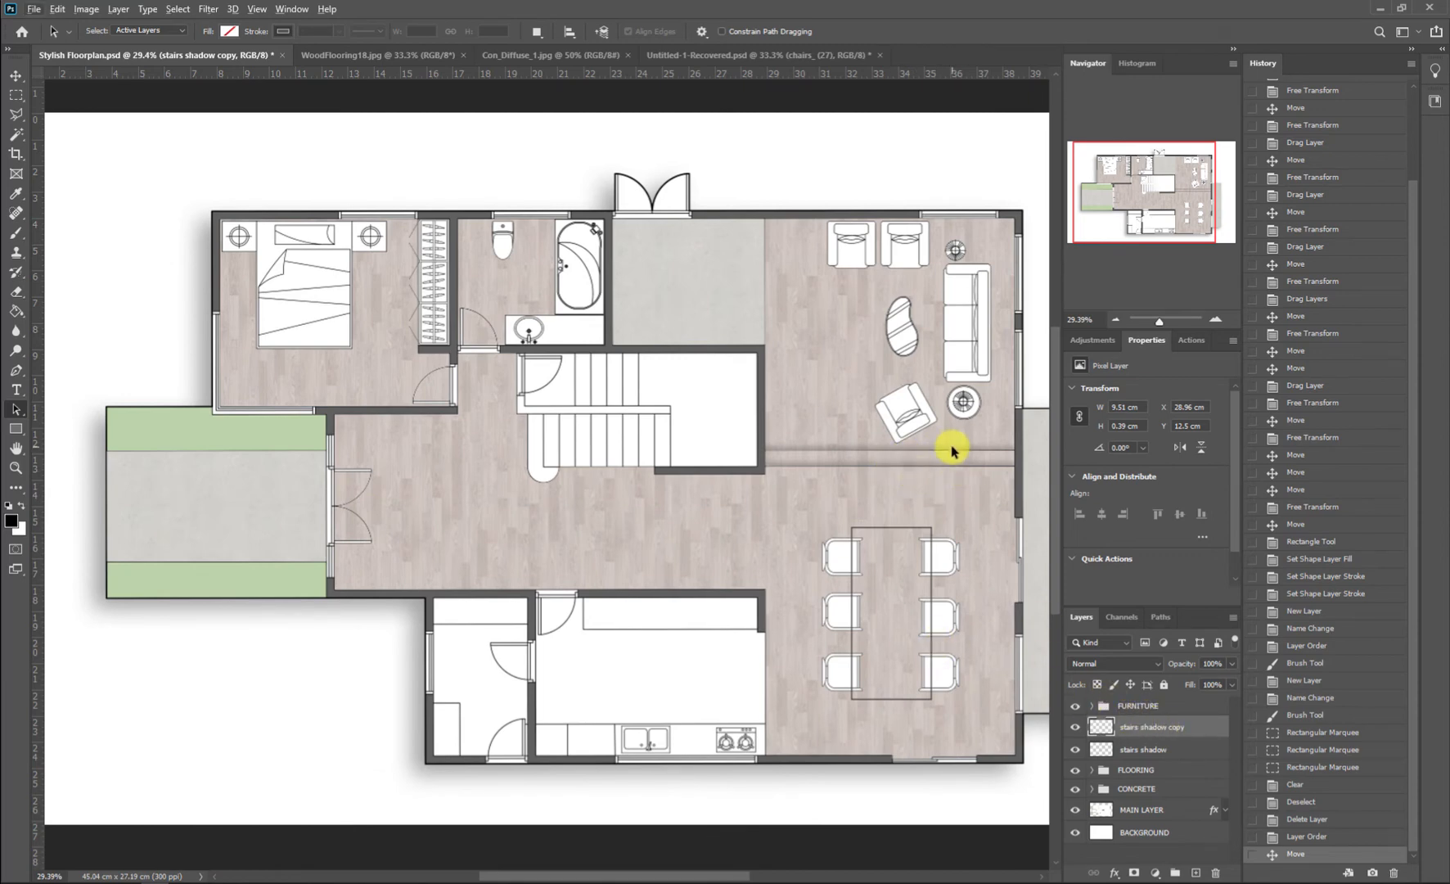
key("v")
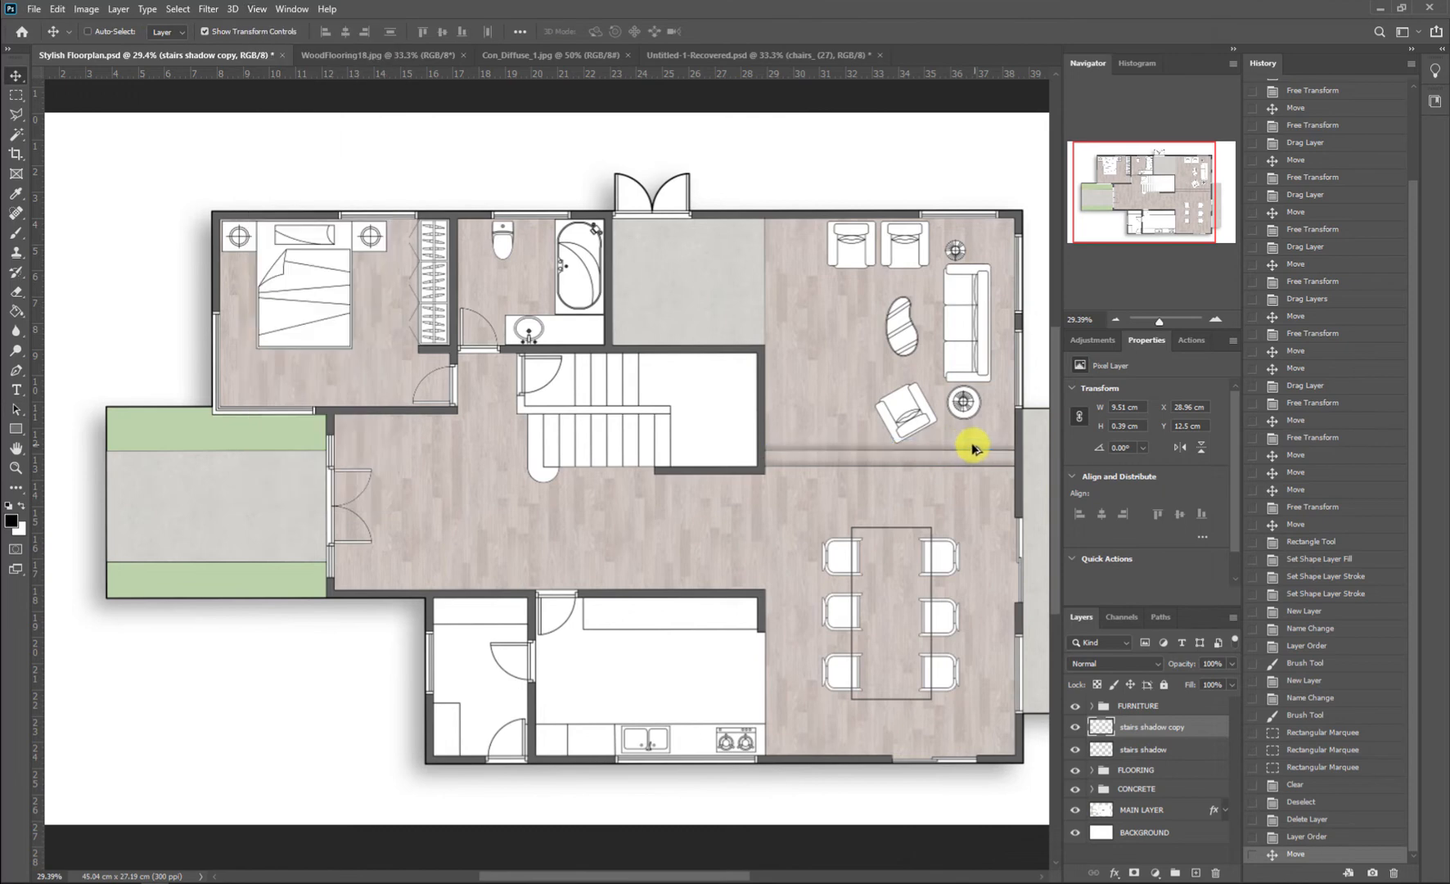
left_click_drag(970, 450, 330, 394)
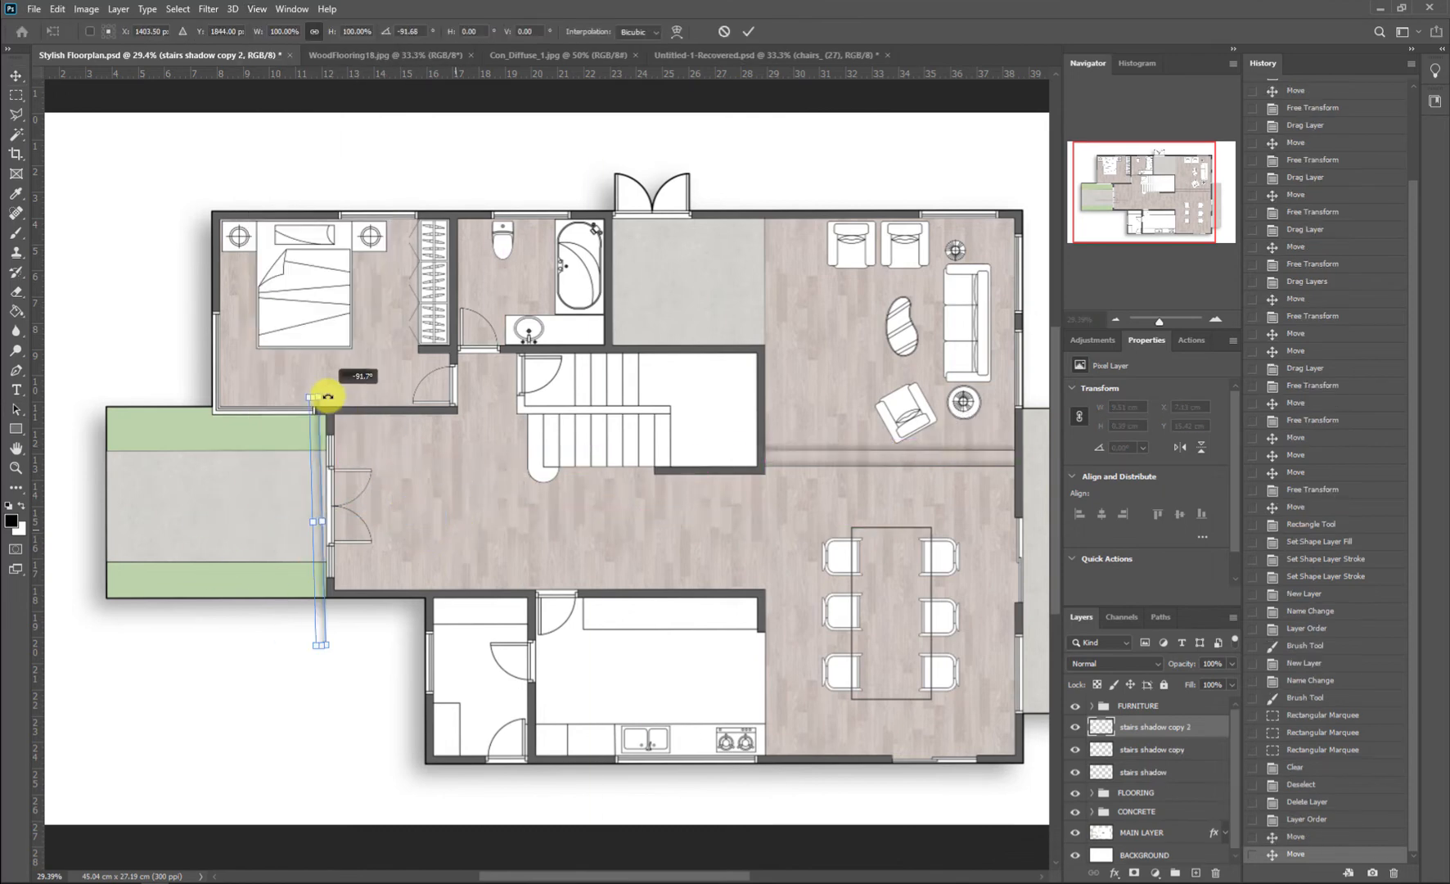
scroll(314, 550, "up", 5)
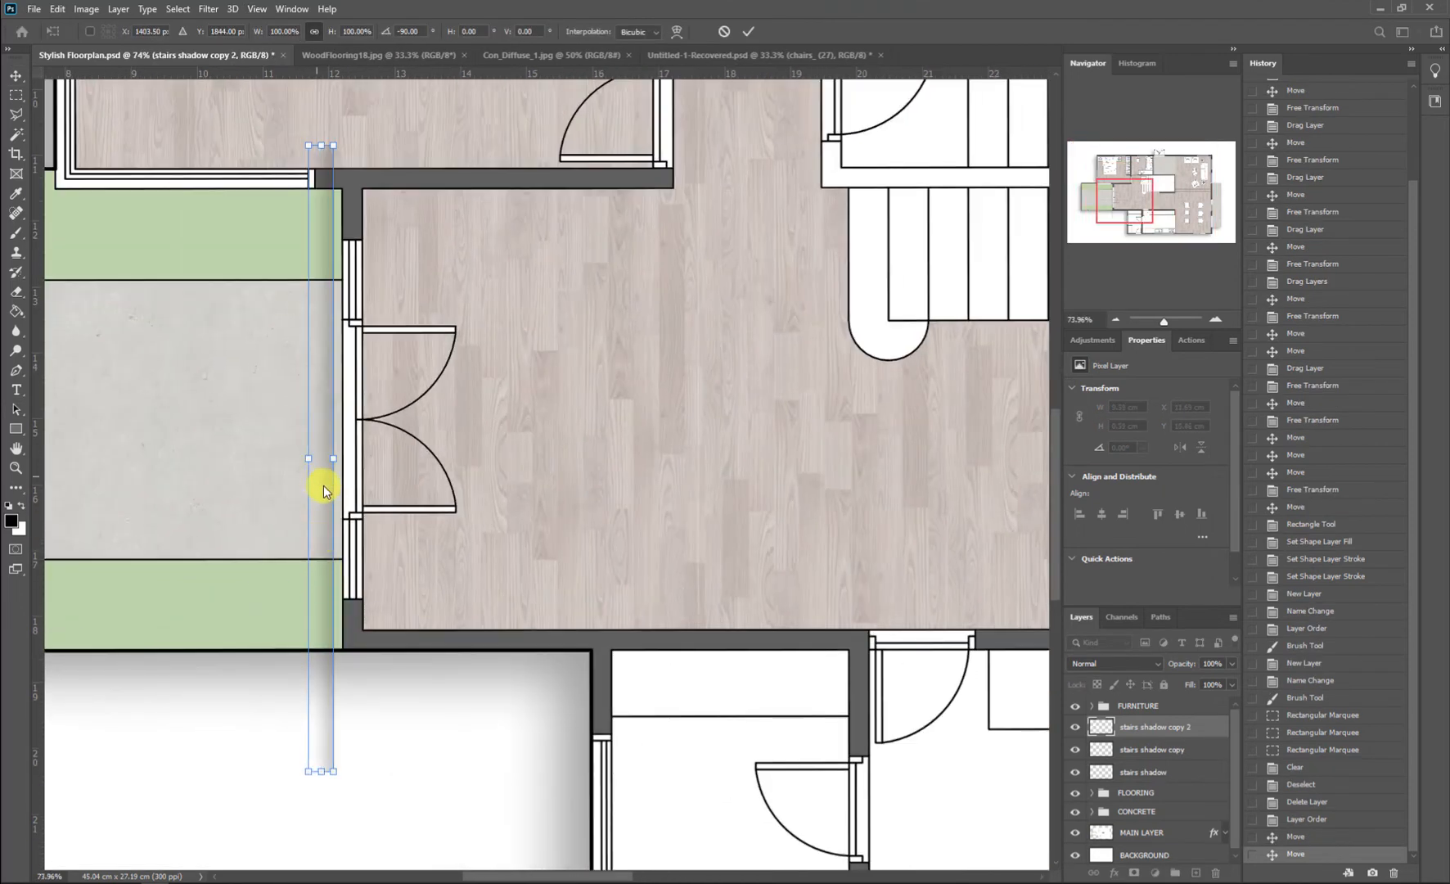
left_click_drag(332, 536, 337, 586)
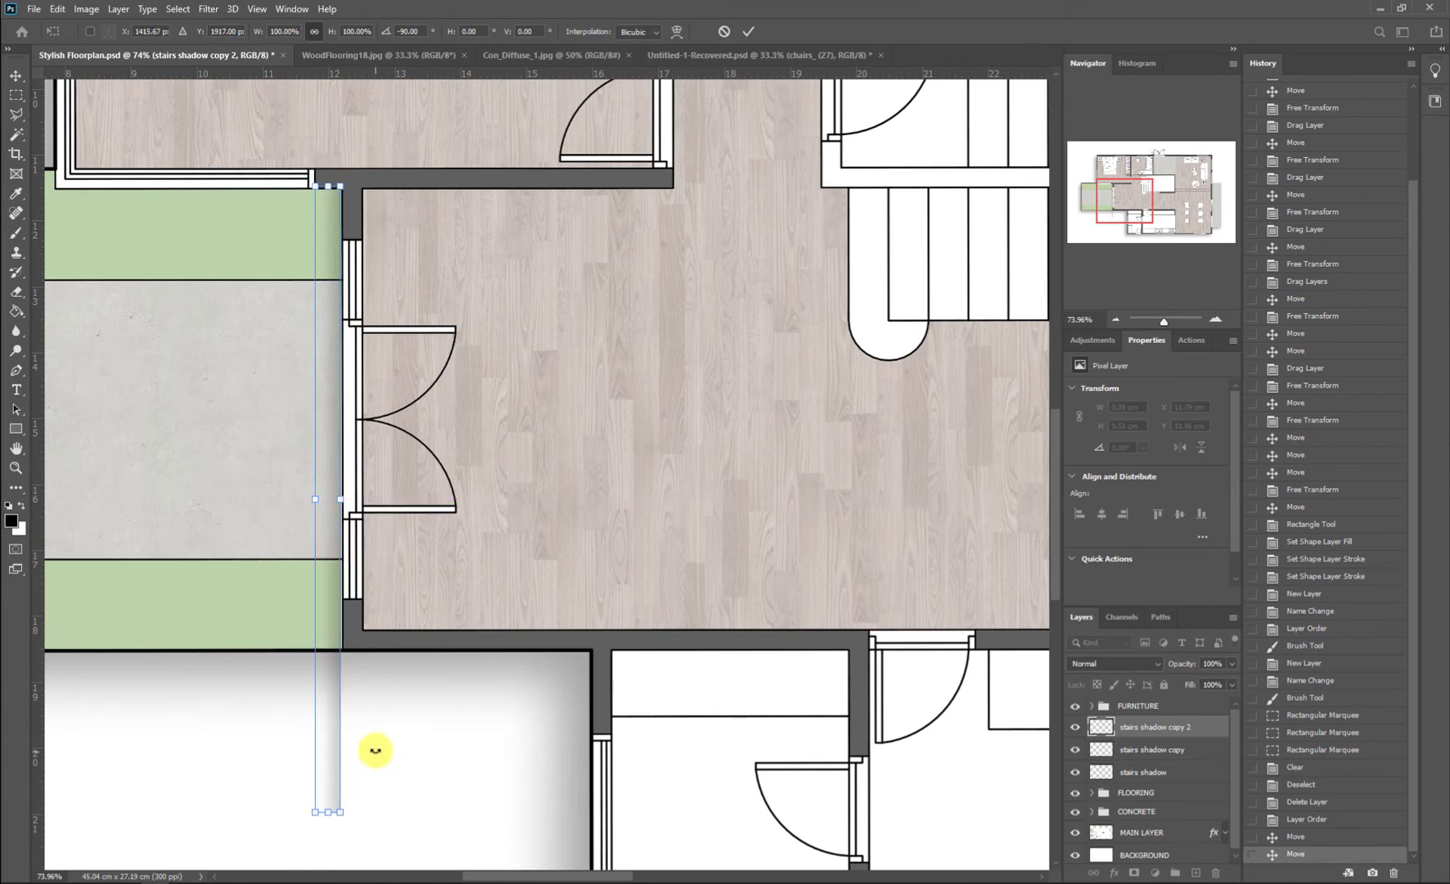
key("Return")
key("a")
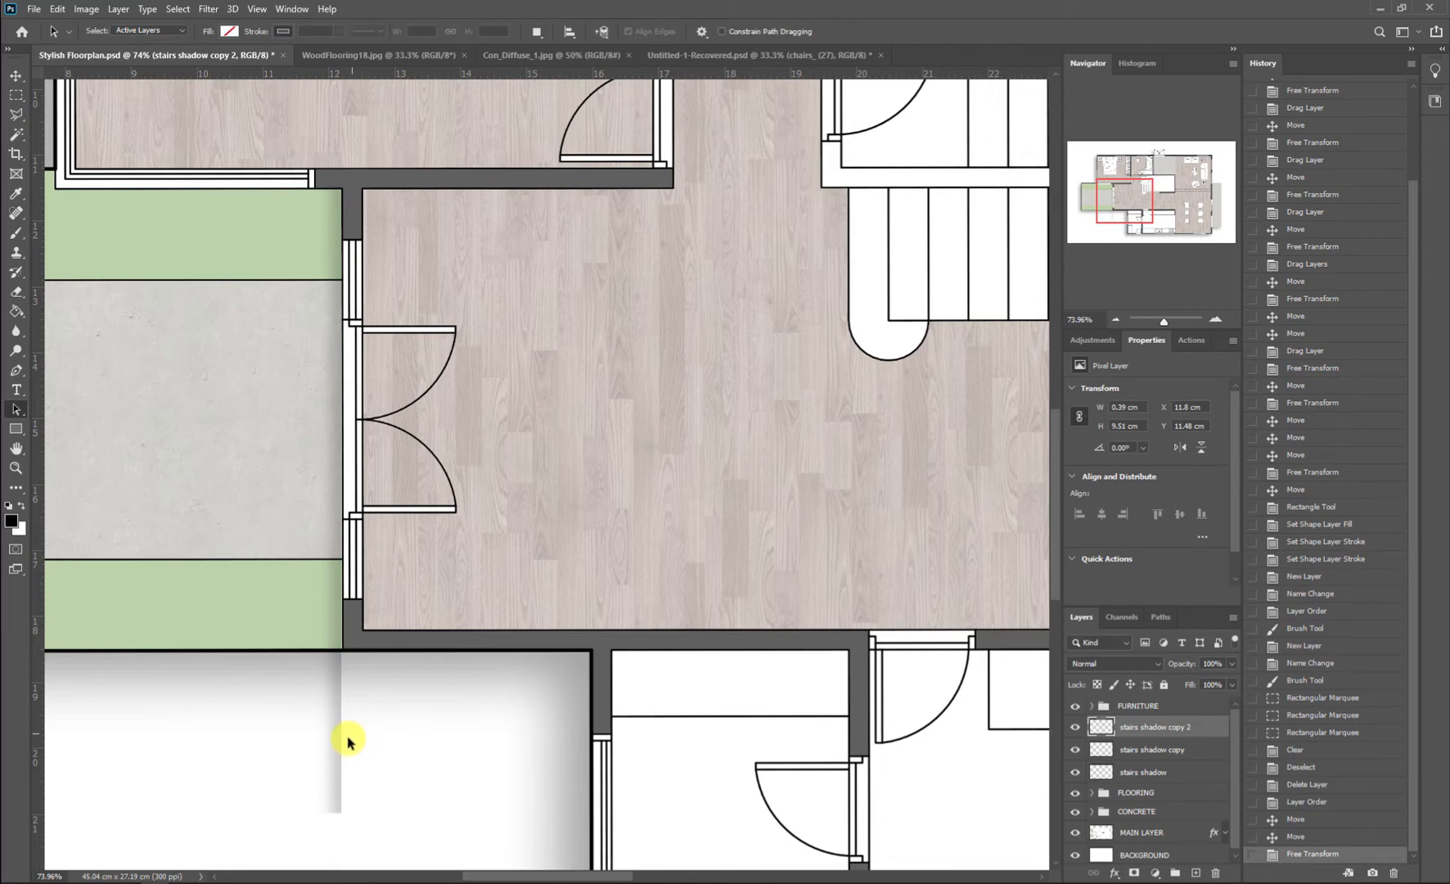
key("v")
key("Right")
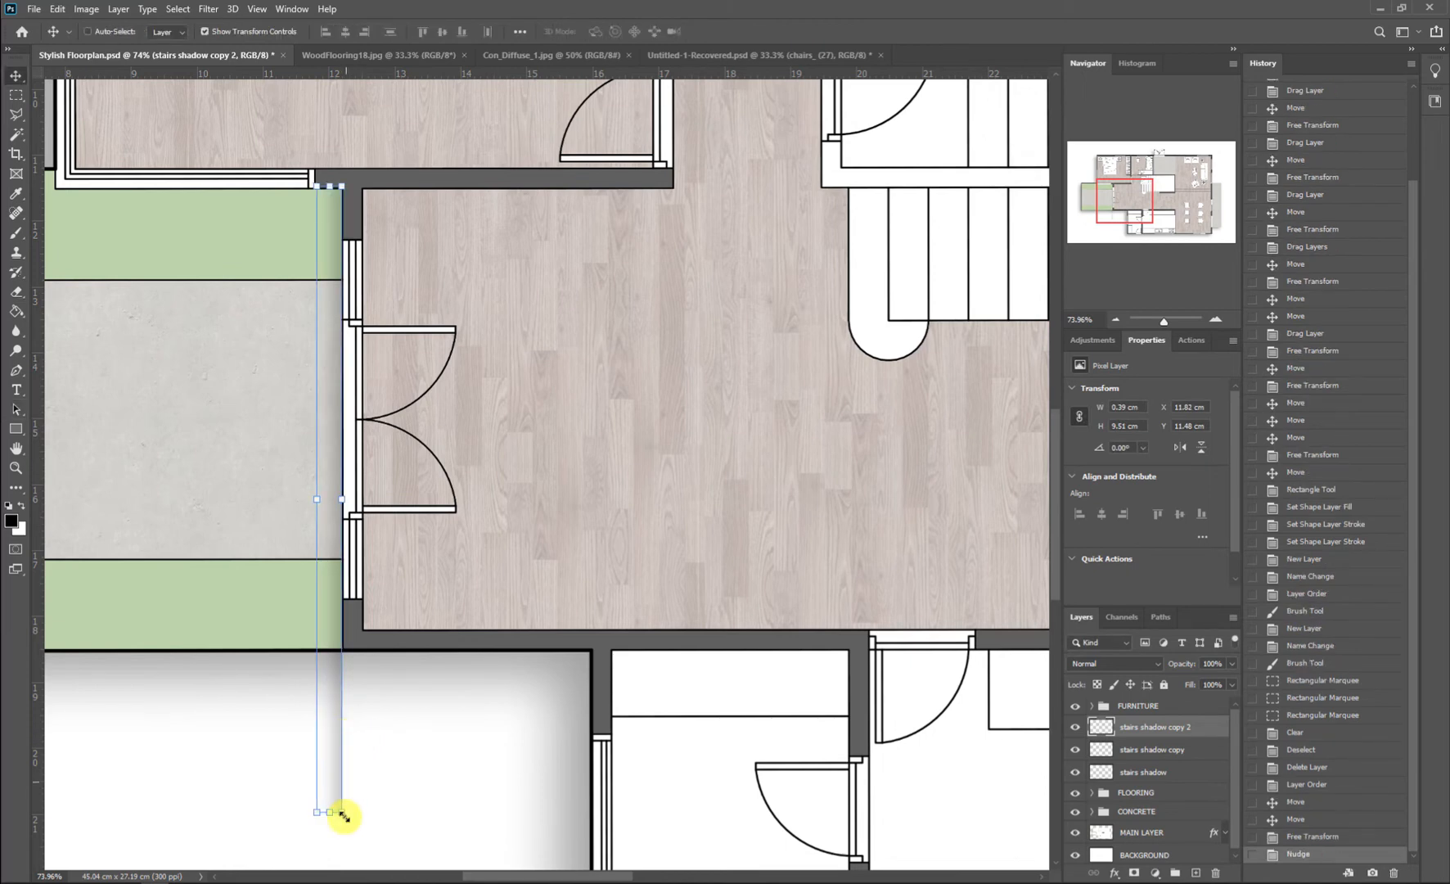
Step: Shorten the entrance shadow to about 7.03 cm so it ends at the porch's lower edge
left_click_drag(330, 819, 336, 651)
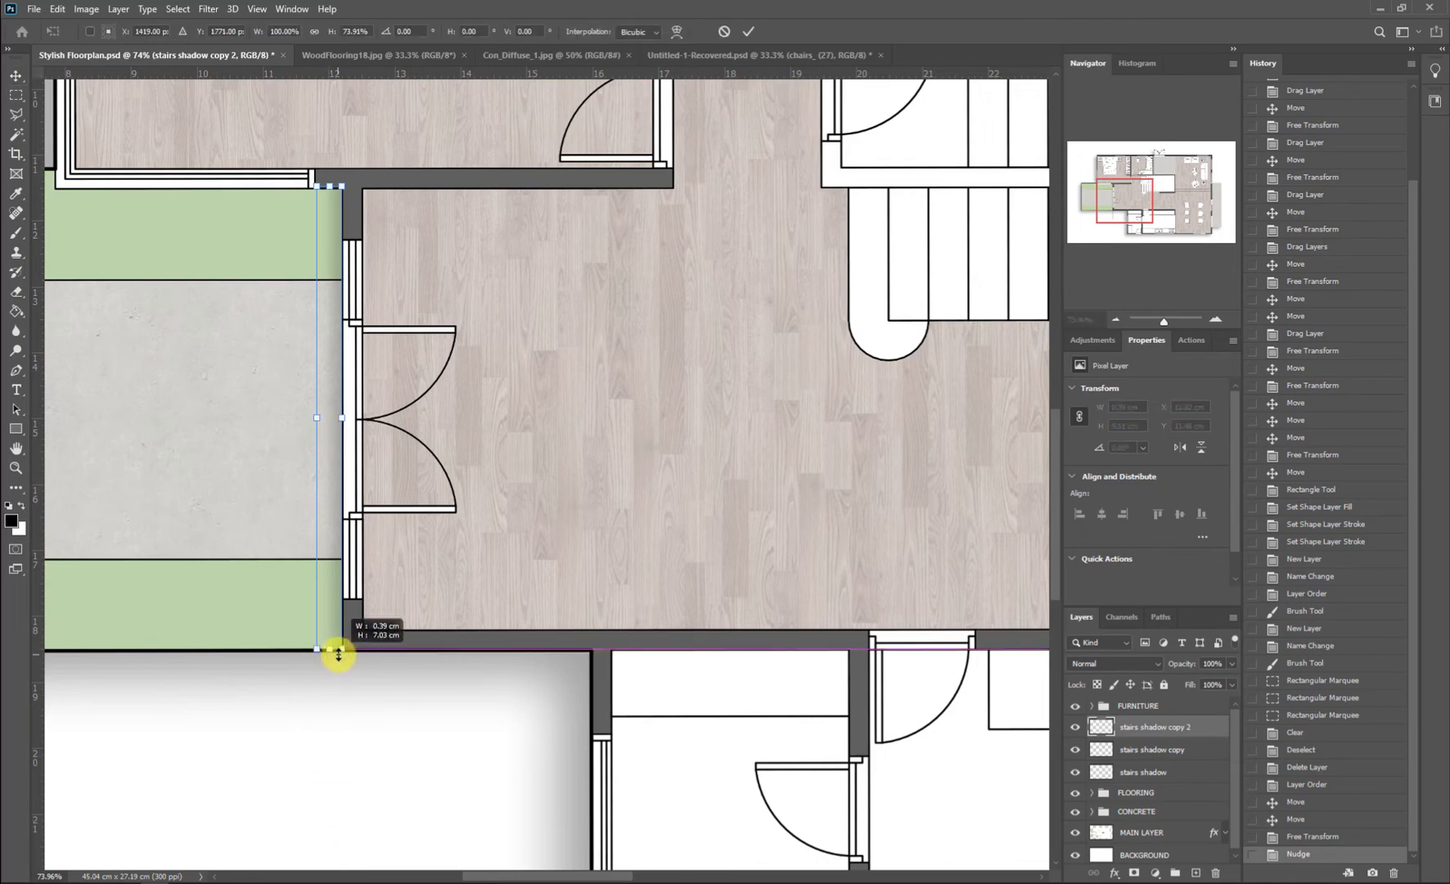
key("Return")
key("a")
scroll(250, 625, "down", 5)
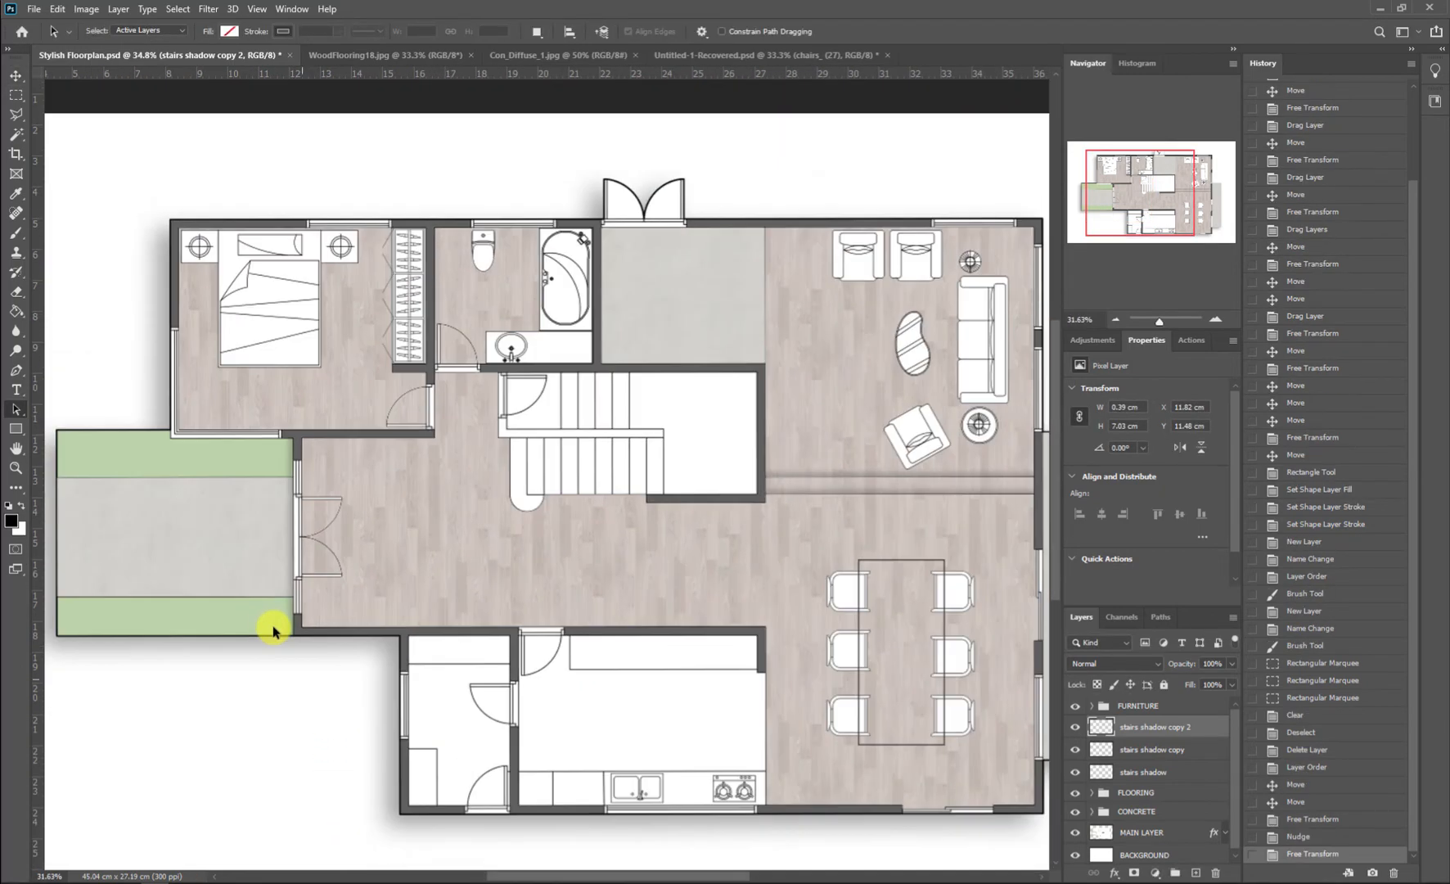
Step: Duplicate the stairs shadow copy layer, rotate it 90° against the terrace's house wall, and stretch it to the terrace's full height, about 11.7 cm
scroll(704, 593, "up", 4)
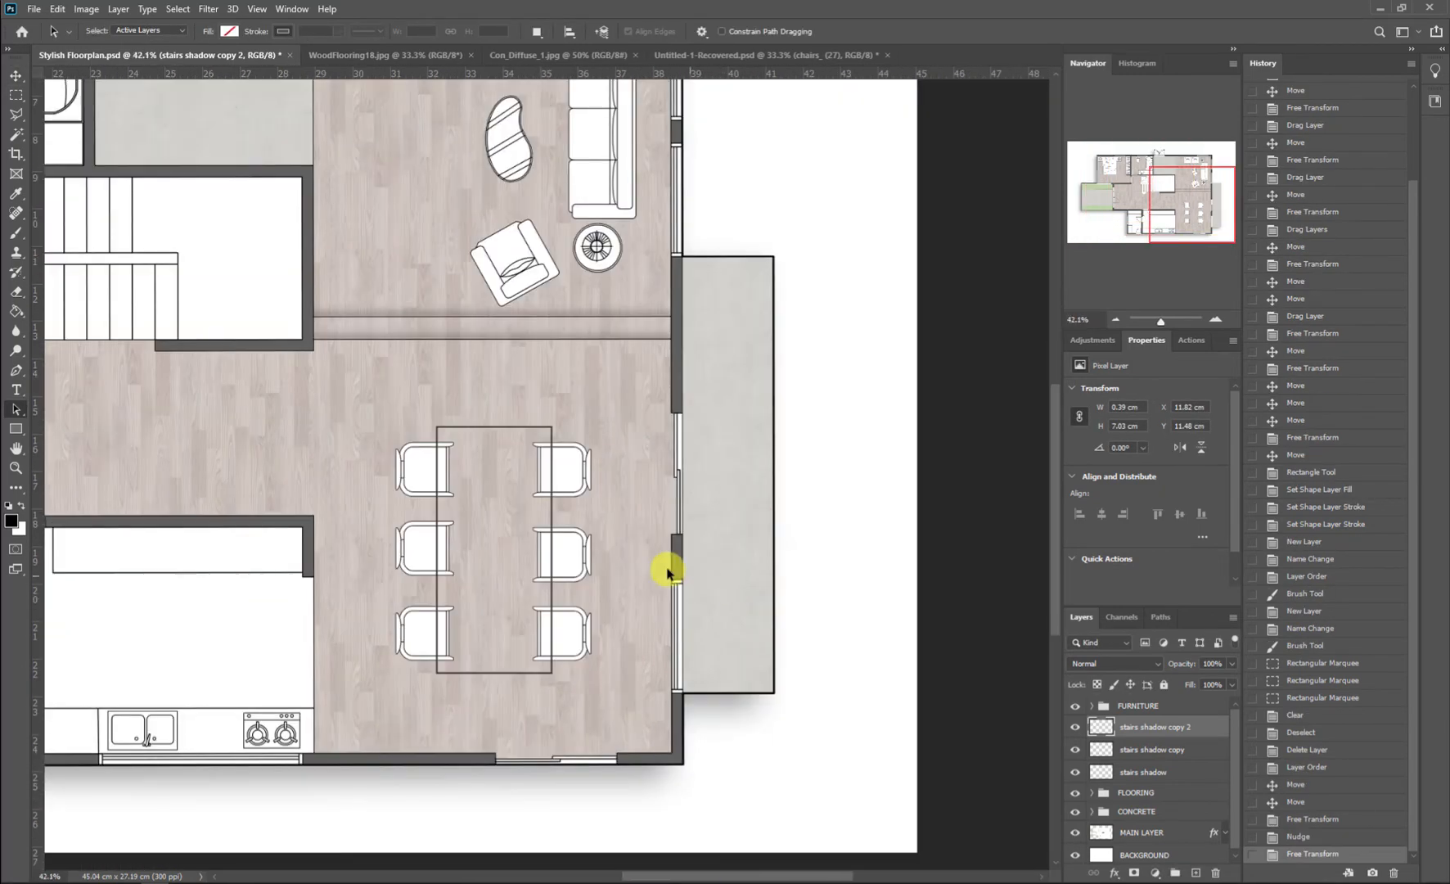
left_click(1187, 750)
key("v")
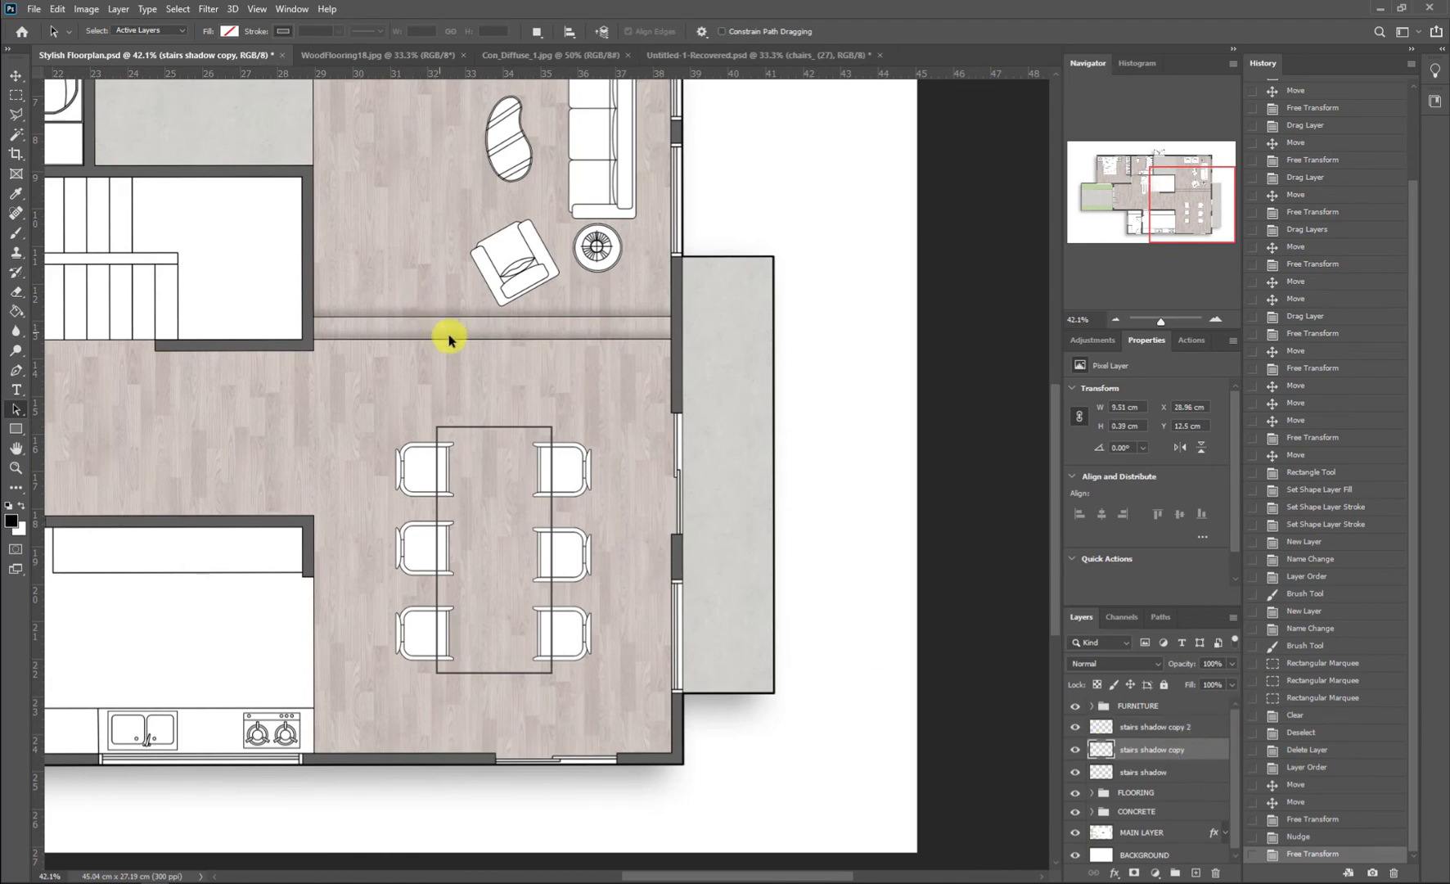
left_click_drag(550, 315, 742, 494)
left_click_drag(865, 511, 700, 582)
scroll(657, 576, "up", 2)
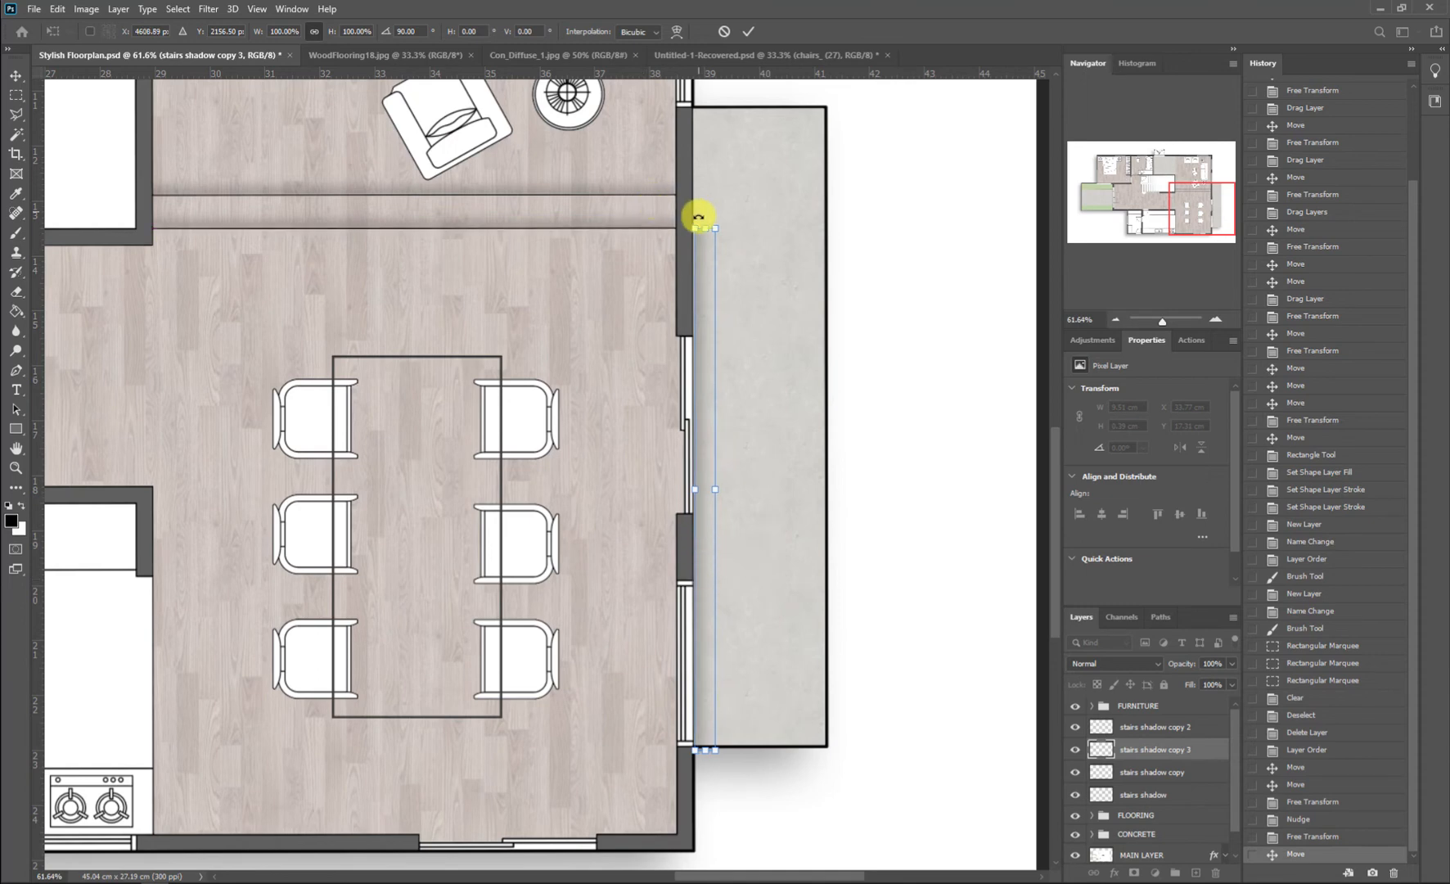
left_click_drag(708, 204, 714, 105)
key("Return")
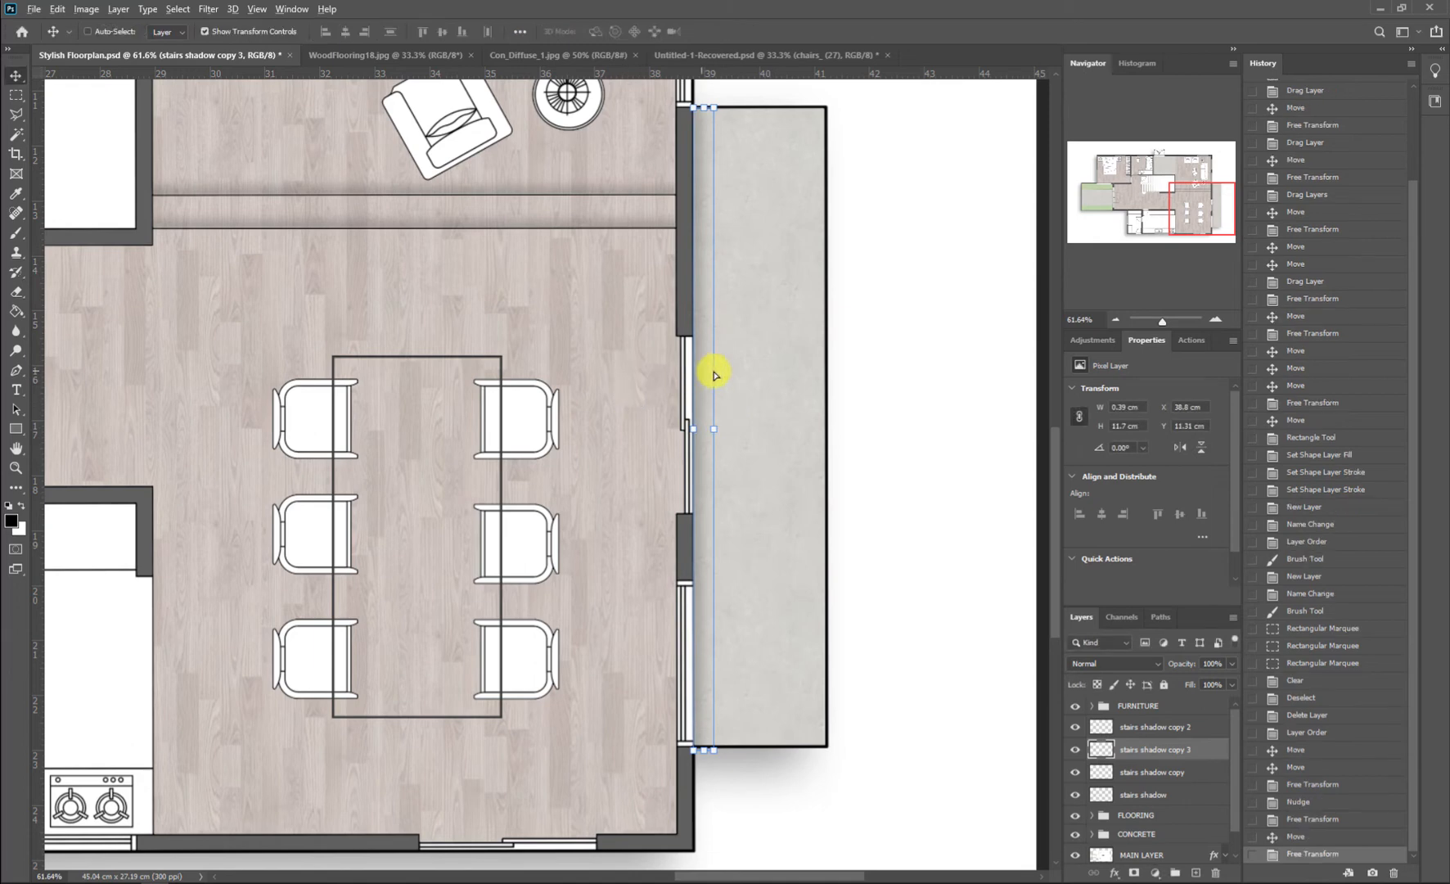
Step: Duplicate the terrace shadow, place the copy just outside the terrace's outer edge, and nudge it up slightly
left_click_drag(714, 375, 839, 378)
key("Up")
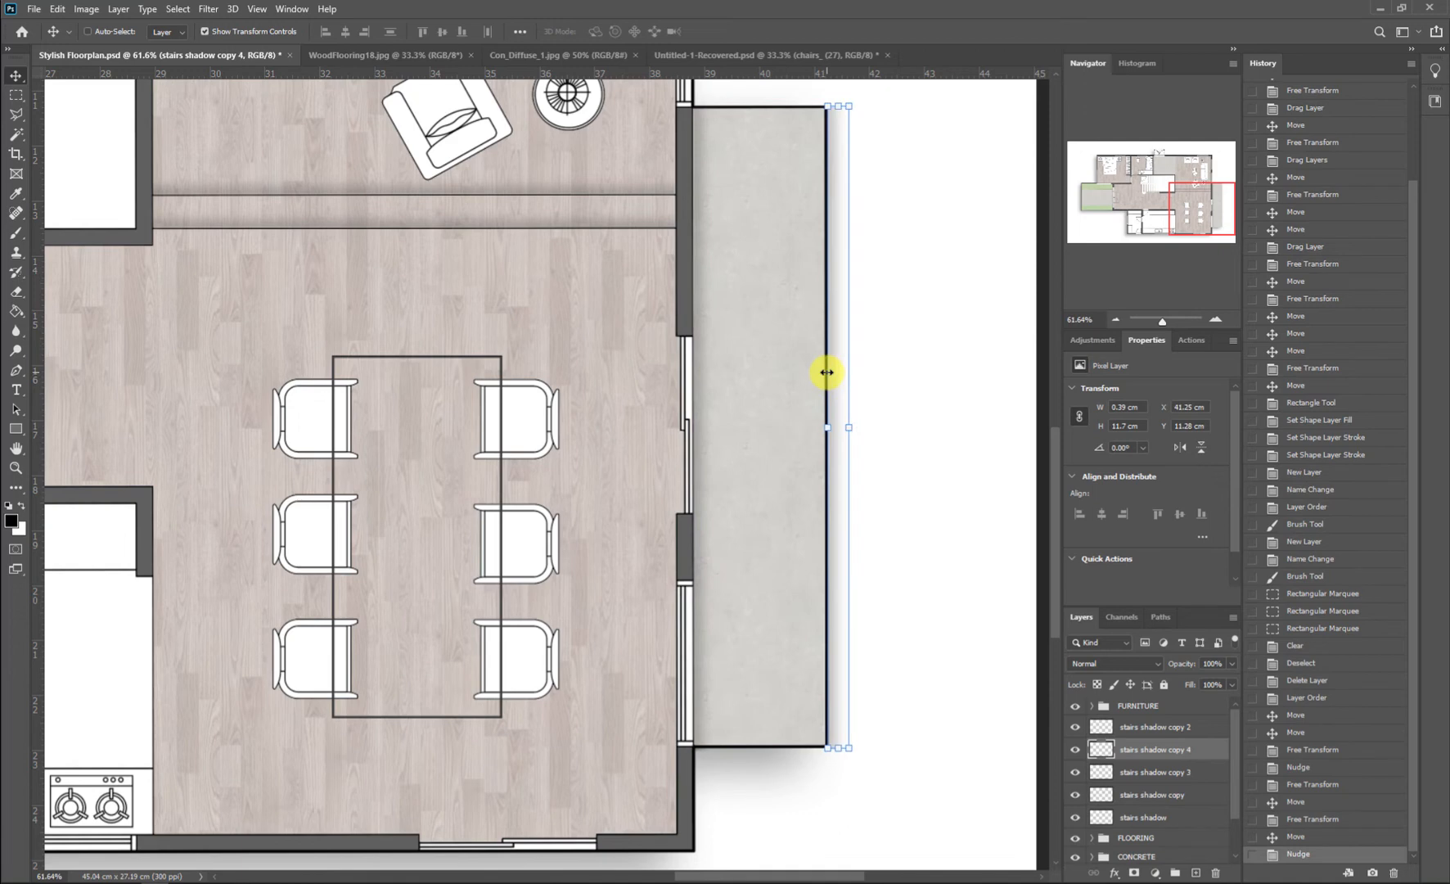
key("a")
key("v")
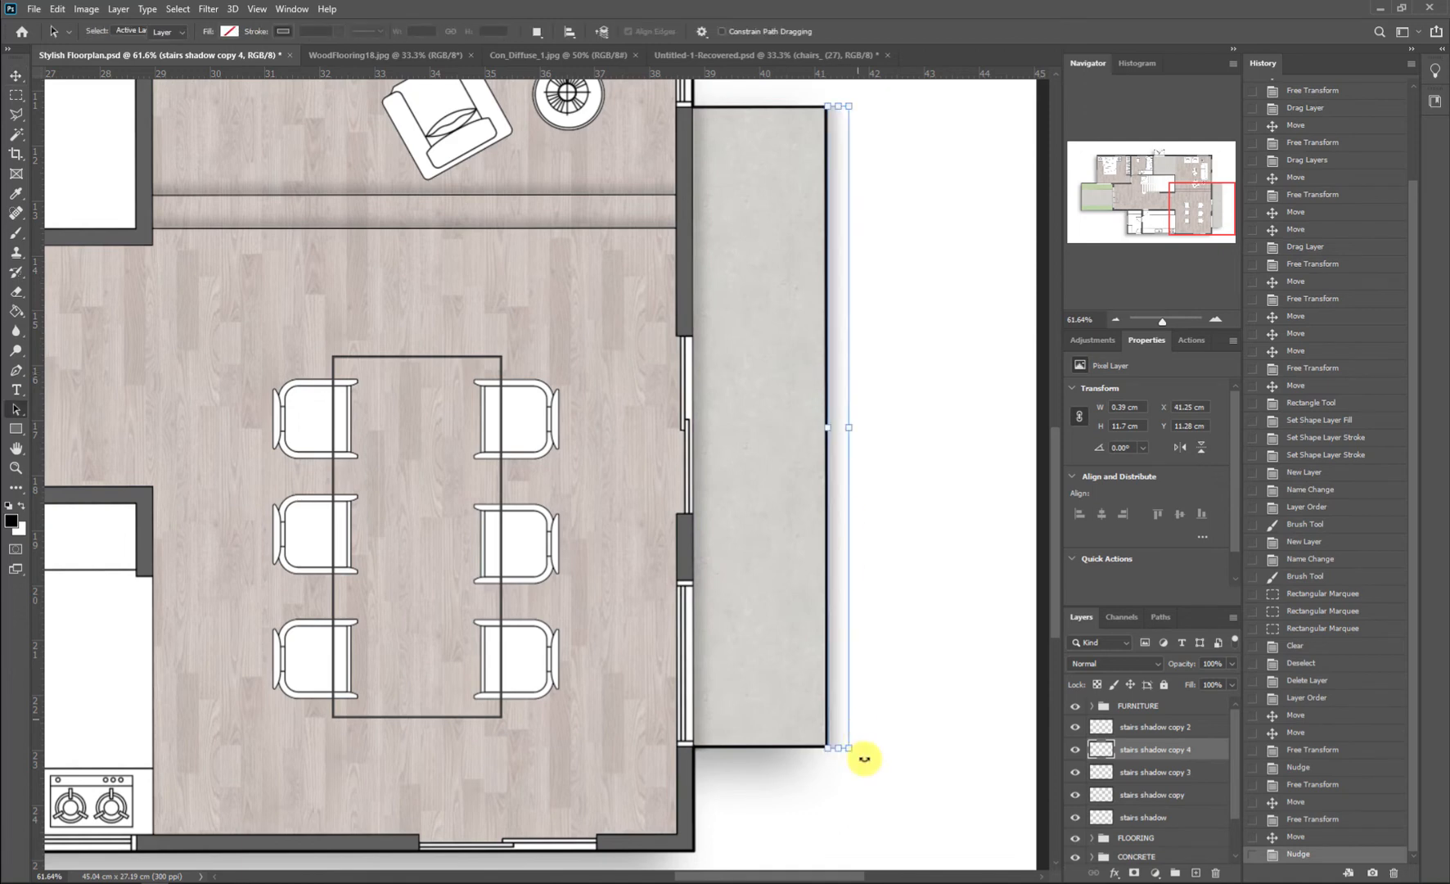
Step: Transform the outer terrace shadow so its ends match the terrace corners and its dark edge touches the black outline
left_click_drag(836, 749, 820, 690)
scroll(848, 755, "up", 5)
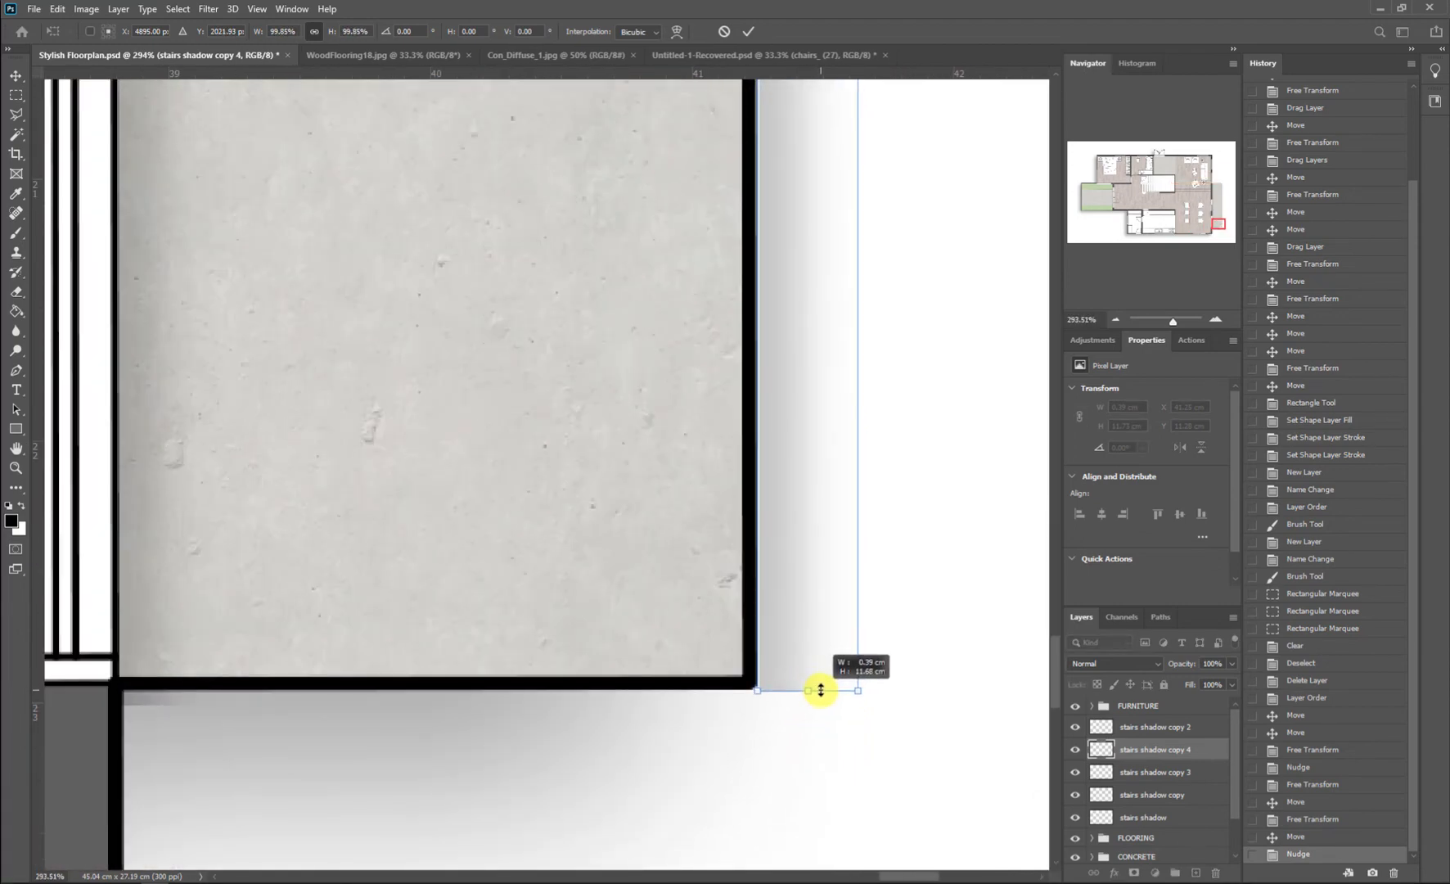
scroll(815, 678, "down", 6)
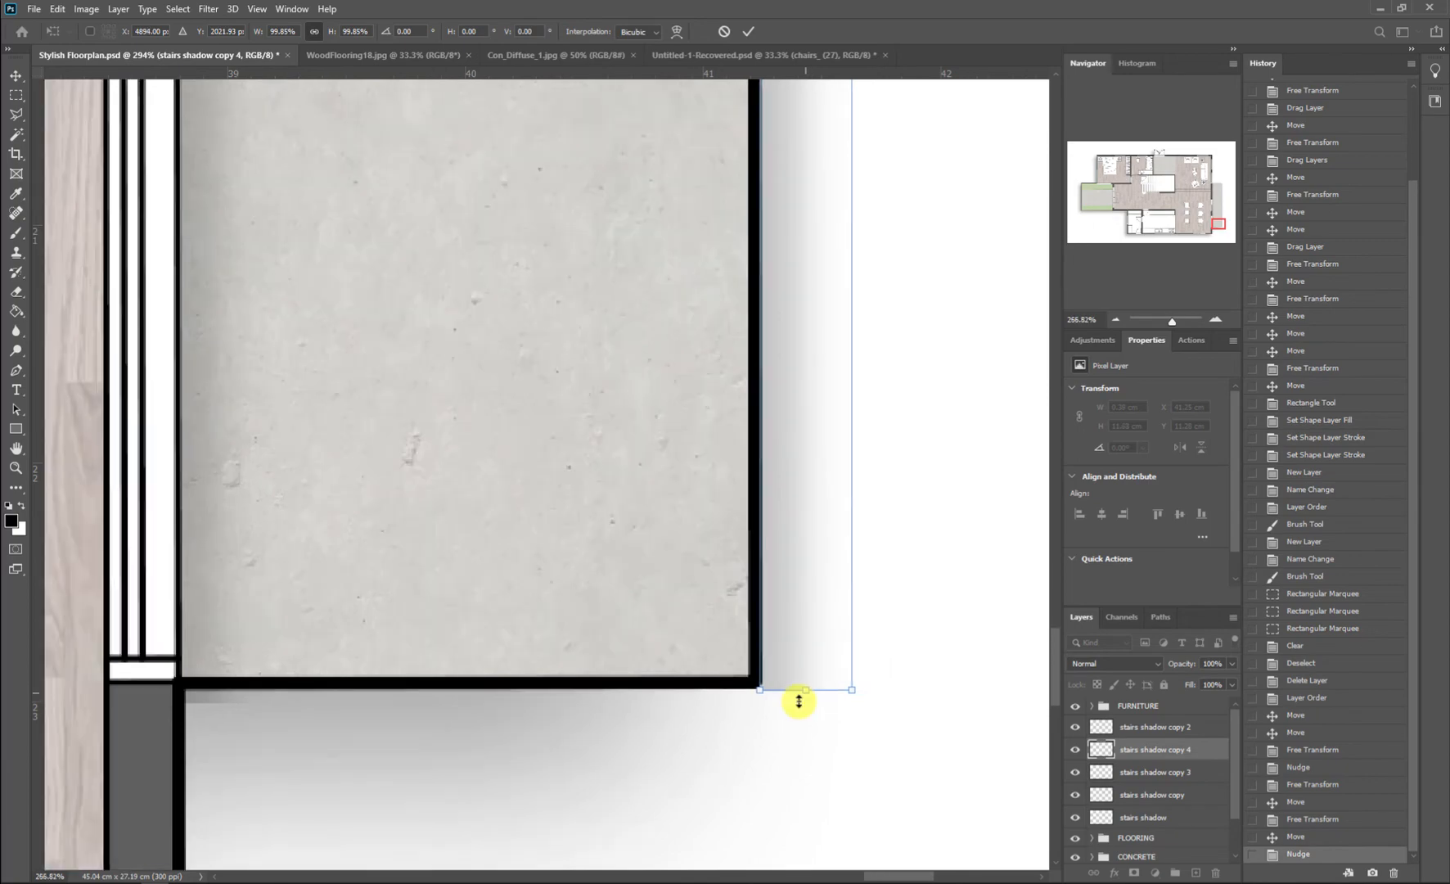
scroll(825, 363, "up", 10)
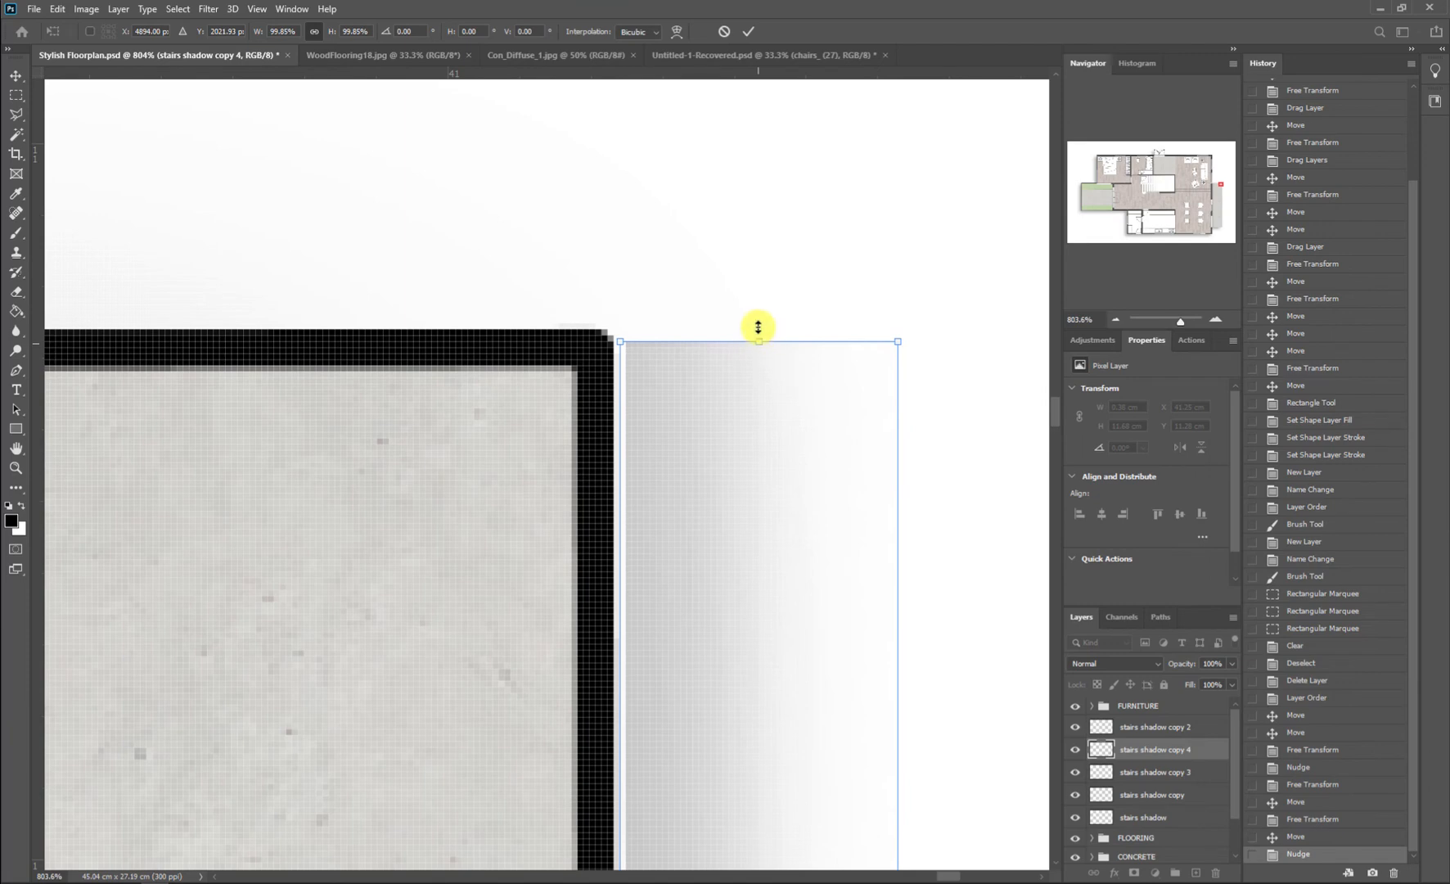
left_click_drag(758, 326, 737, 332)
left_click_drag(606, 301, 603, 301)
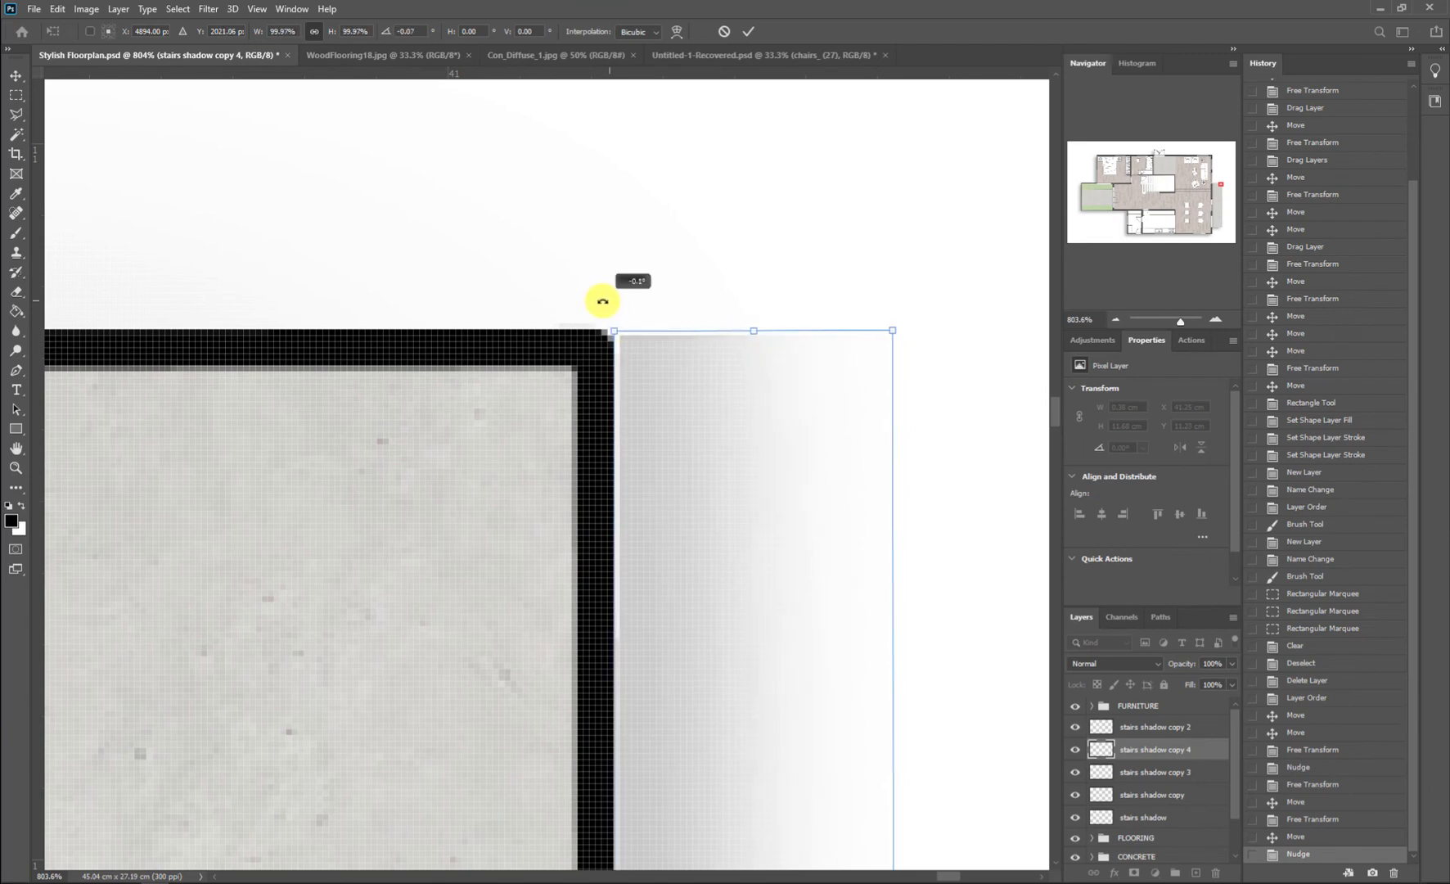
key("Return")
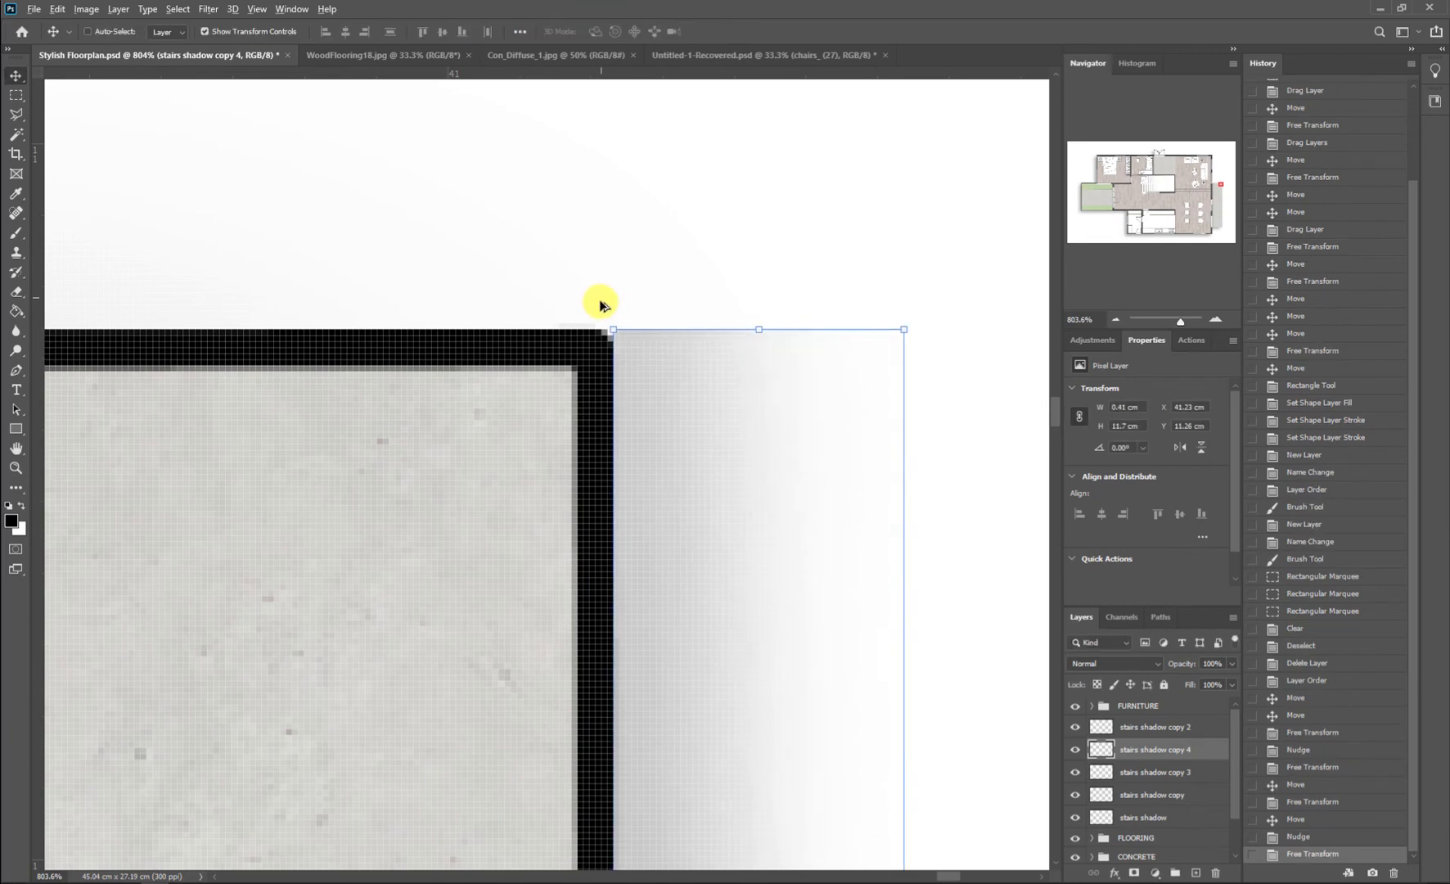
Step: Widen the outer terrace shadow to about 0.78 cm
scroll(540, 285, "down", 5)
scroll(531, 270, "down", 3)
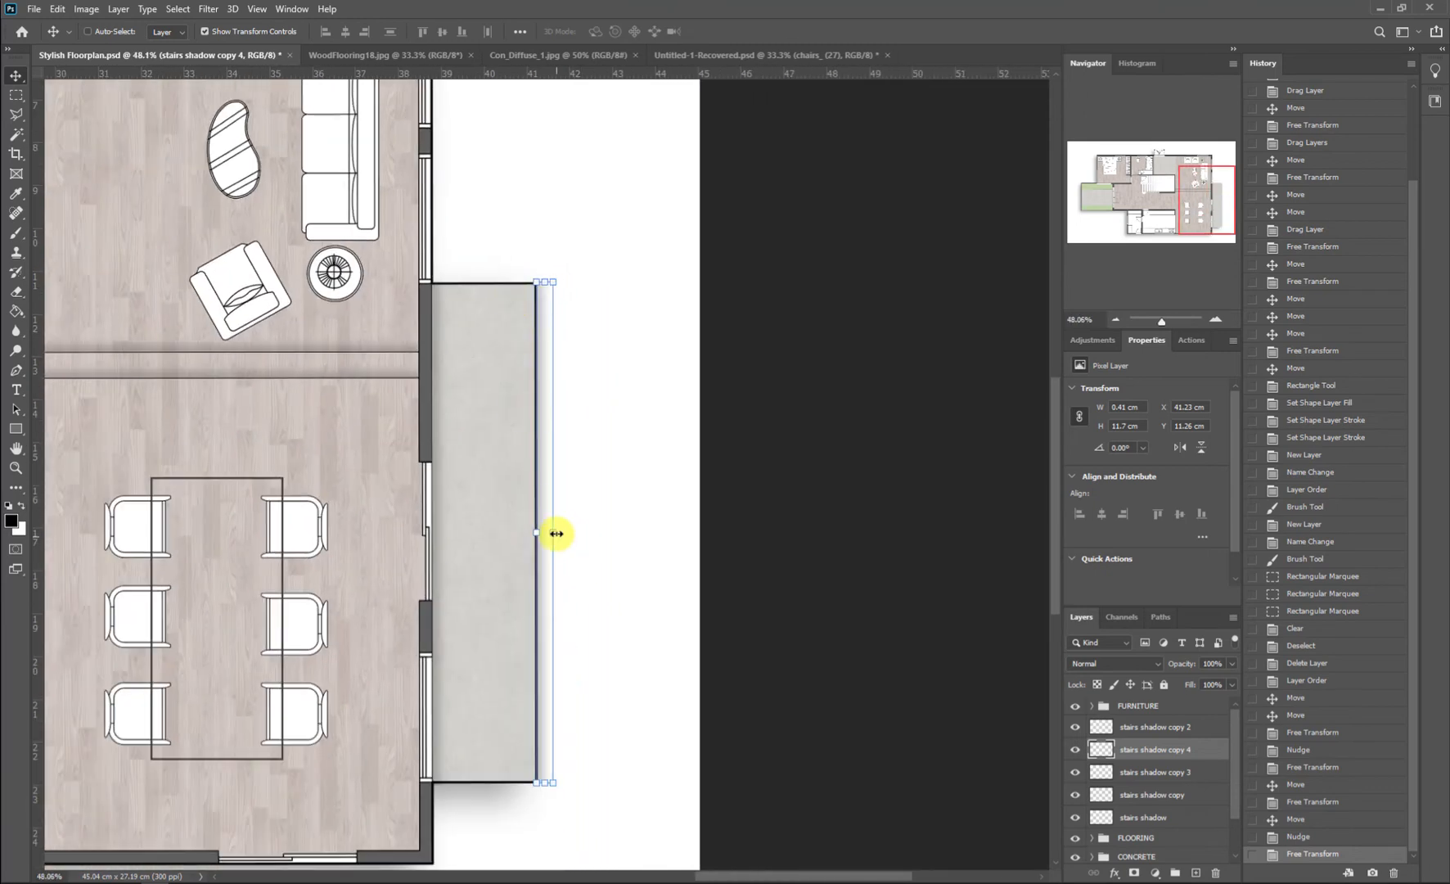
left_click_drag(555, 534, 575, 528)
key("Return")
key("ctrl")
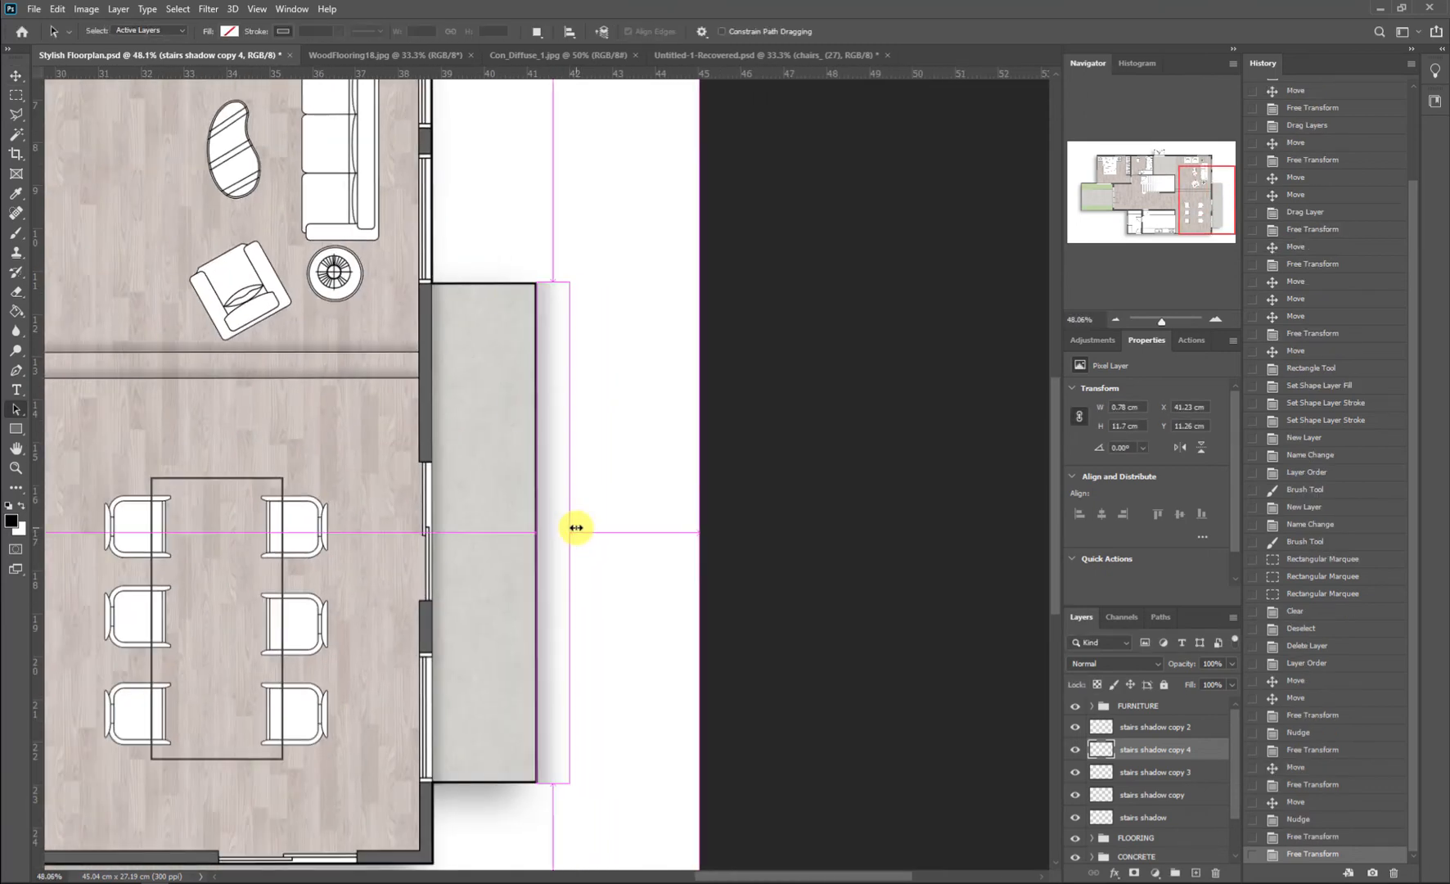
key("ctrl+0")
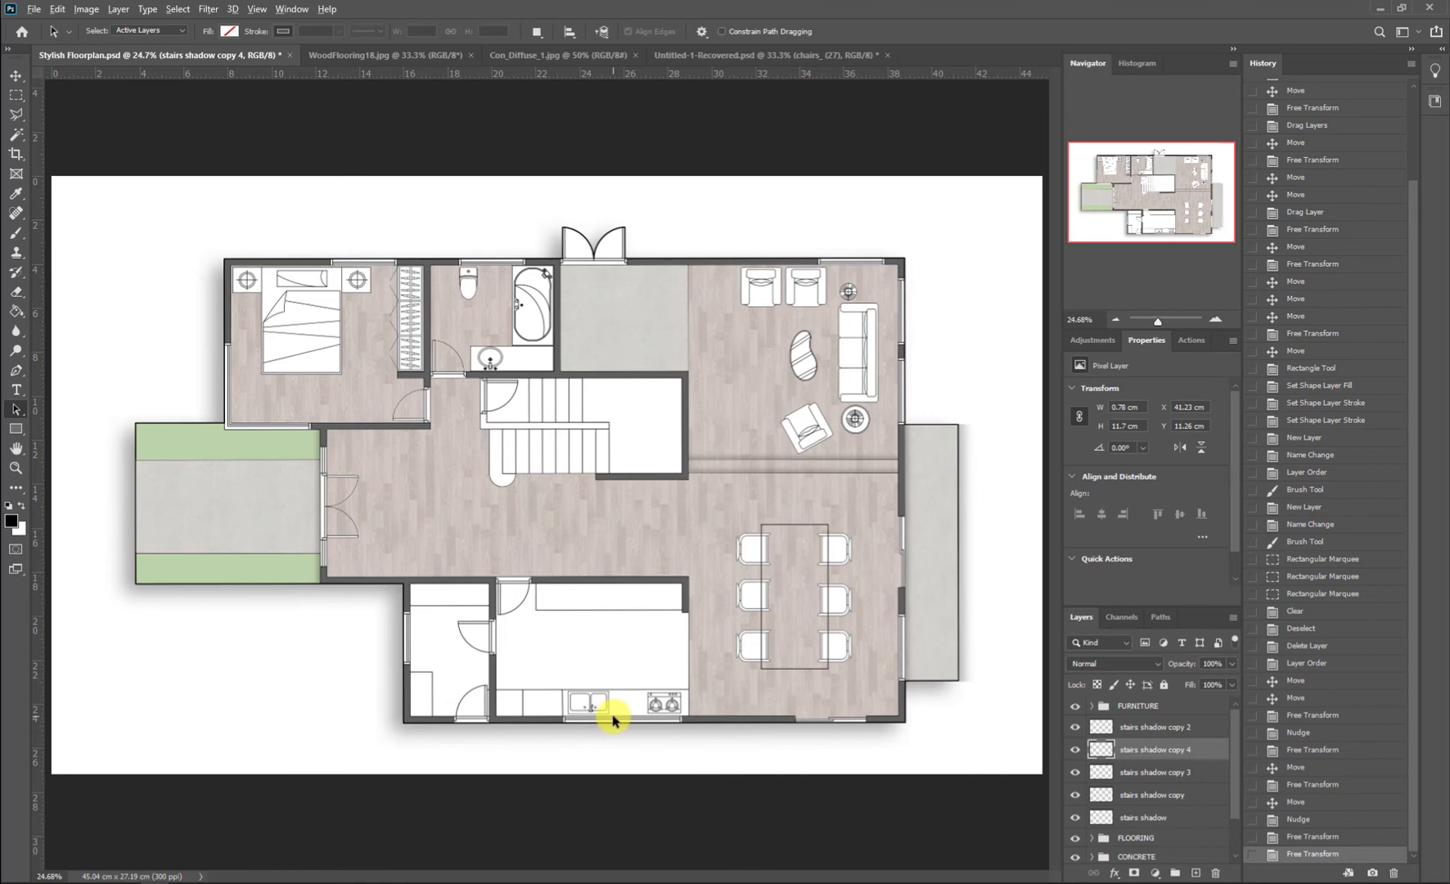
Step: Group the stairs shadow layer and its four copies
scroll(613, 718, "up", 1)
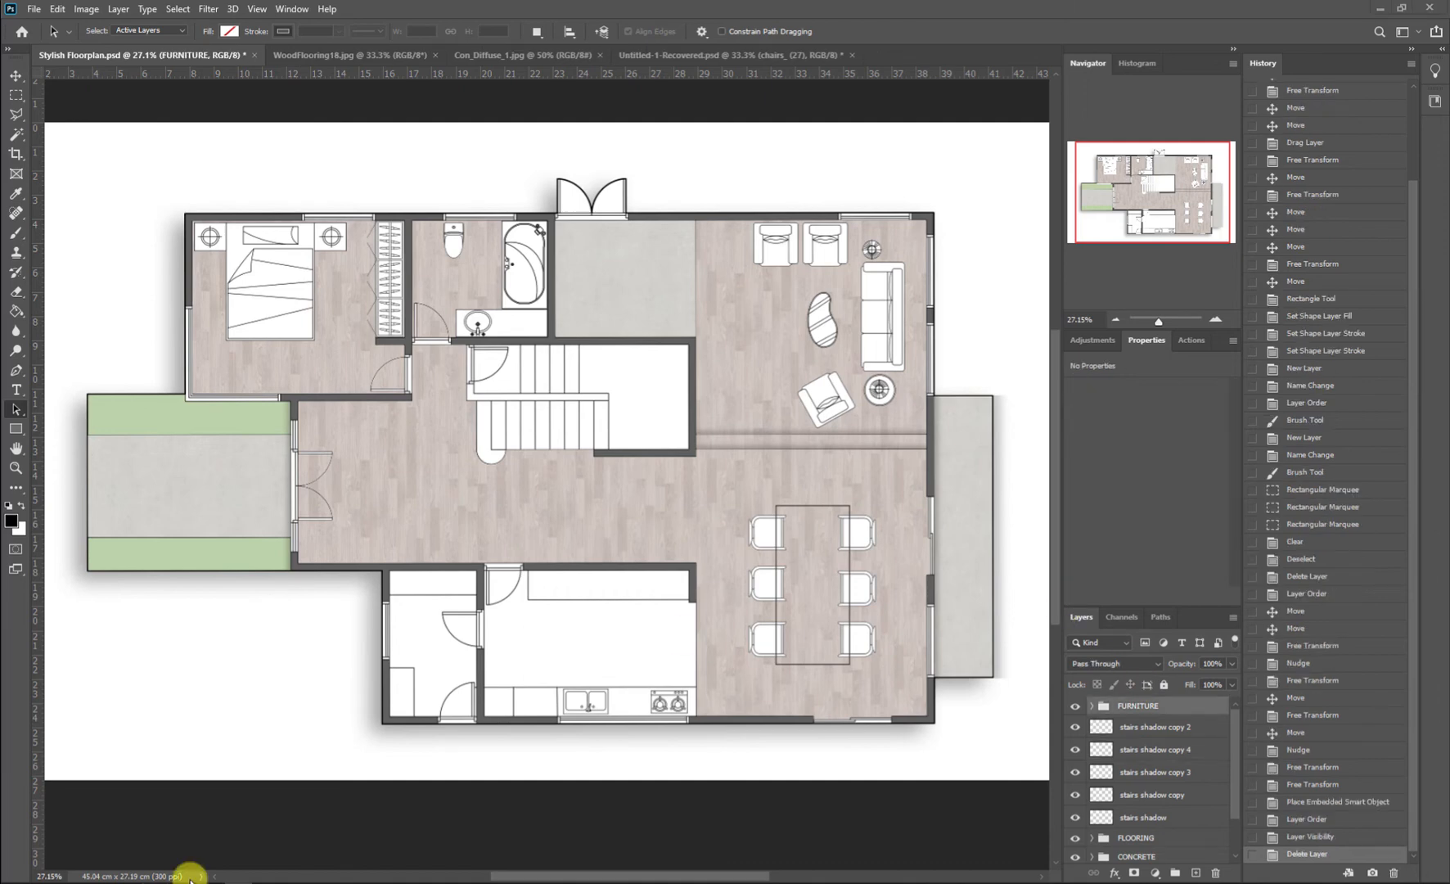
left_click(1190, 731)
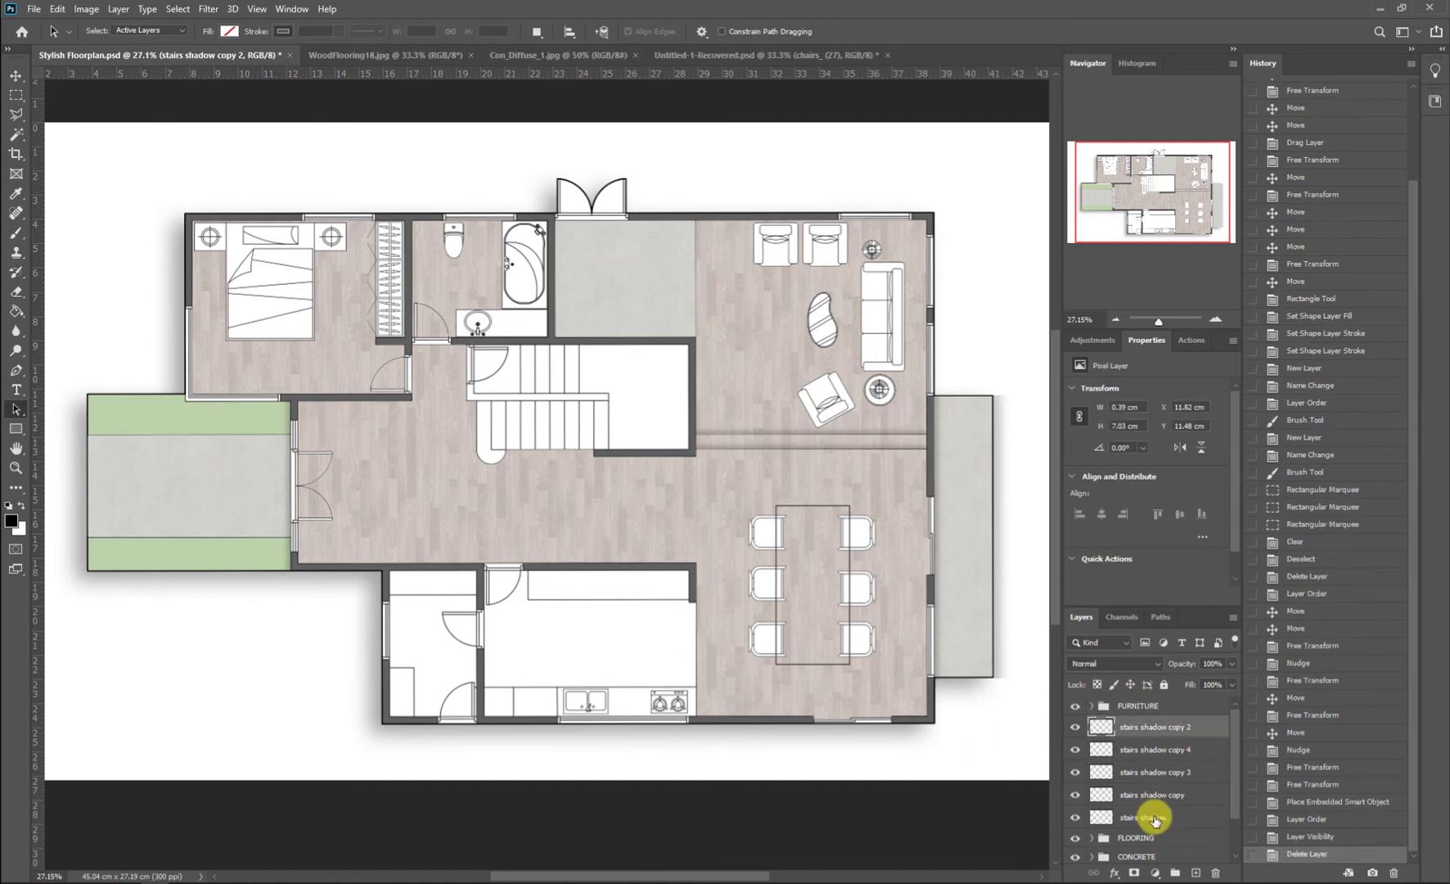
left_click(1149, 816, "shift")
left_click(1176, 874)
Step: Enlarge the layer list area and rename the new shadow group "stairs shadow"
double_click(1132, 725)
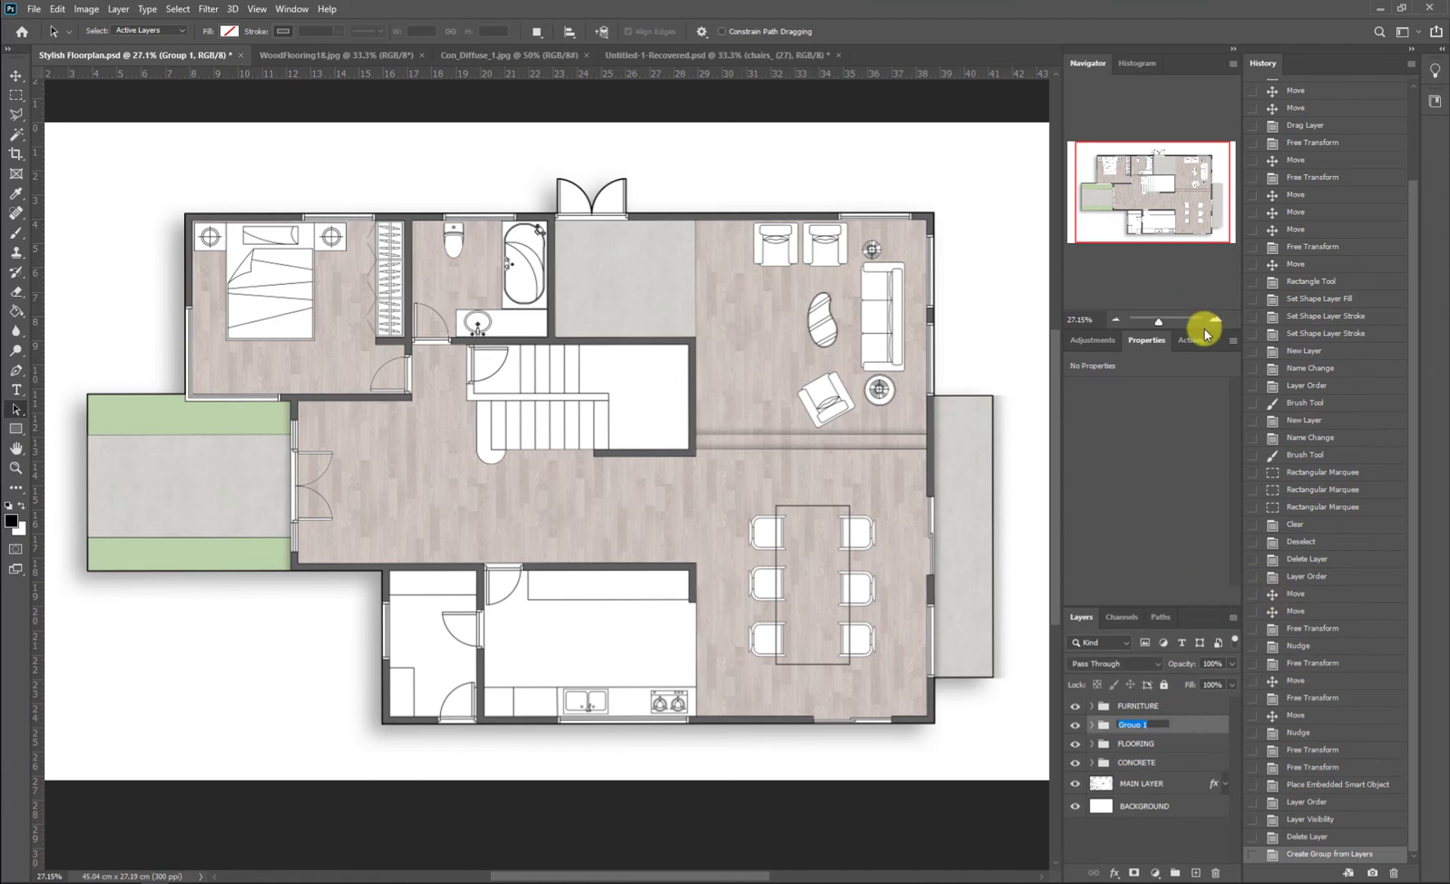
key("Return")
left_click_drag(1190, 329, 1204, 212)
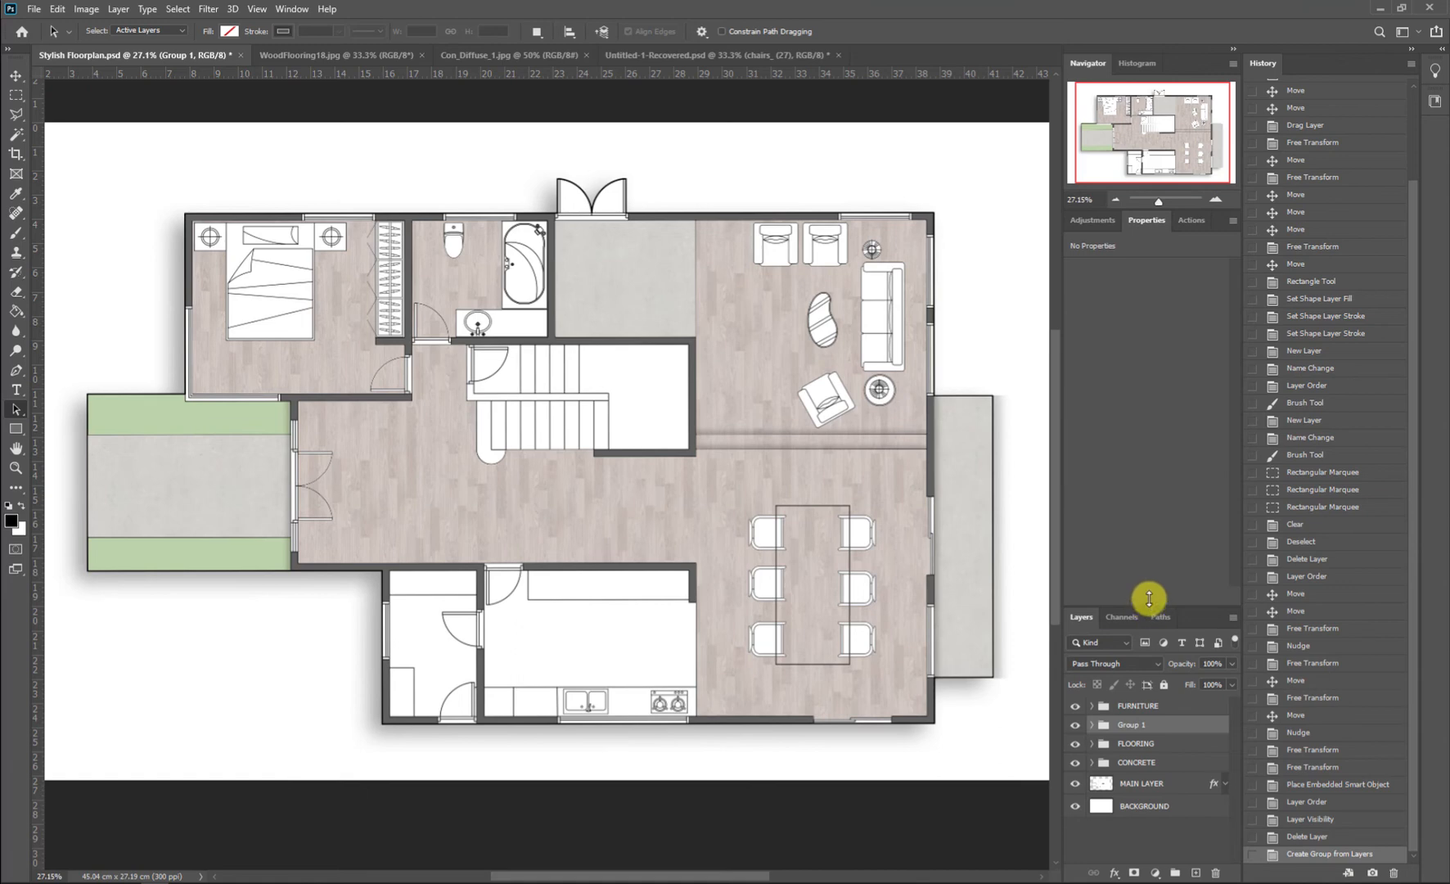
left_click_drag(1147, 603, 1156, 469)
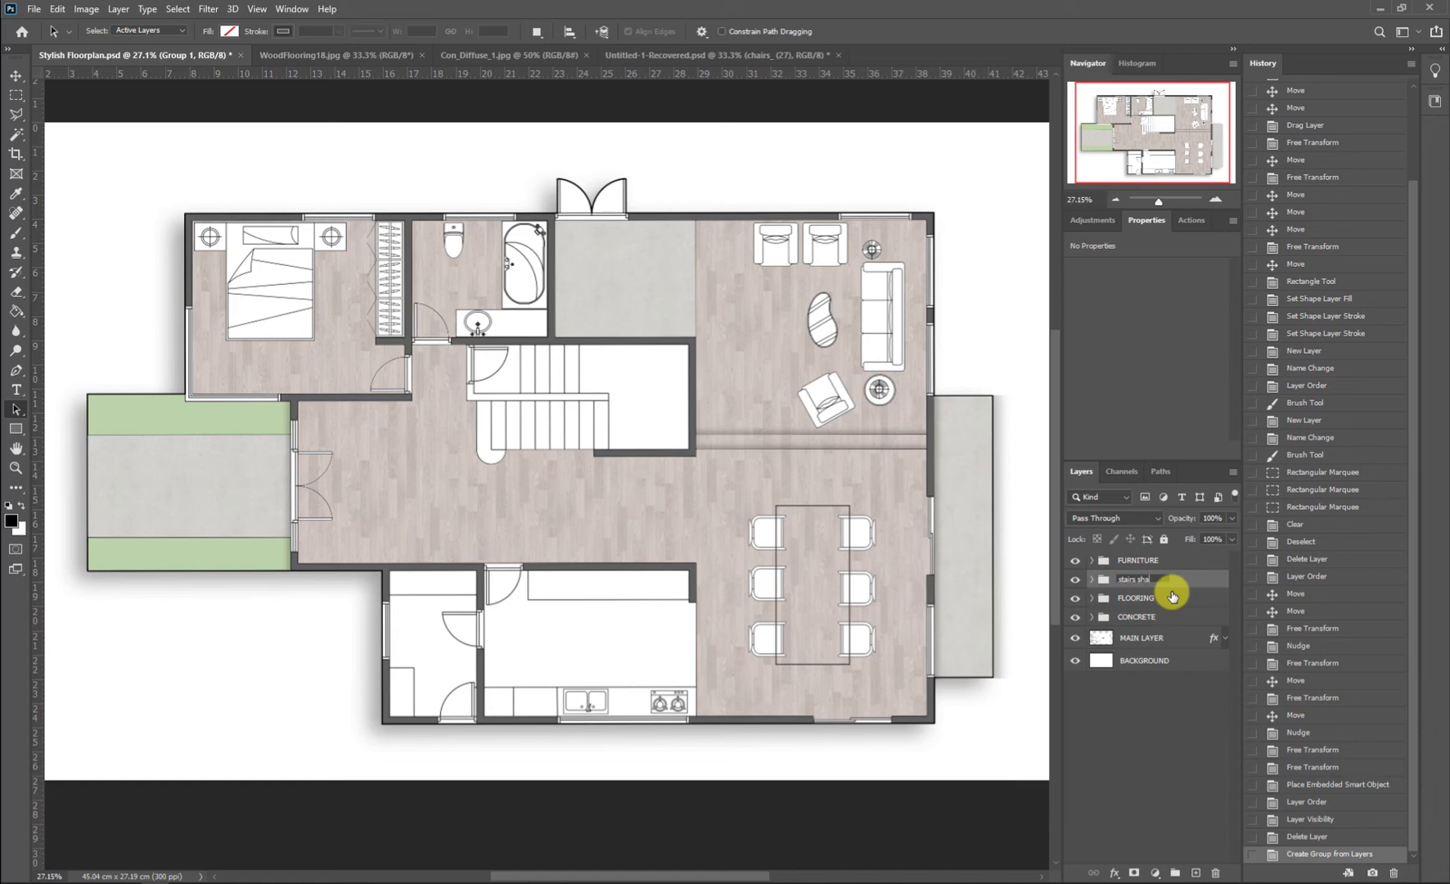
type("w")
key("Return")
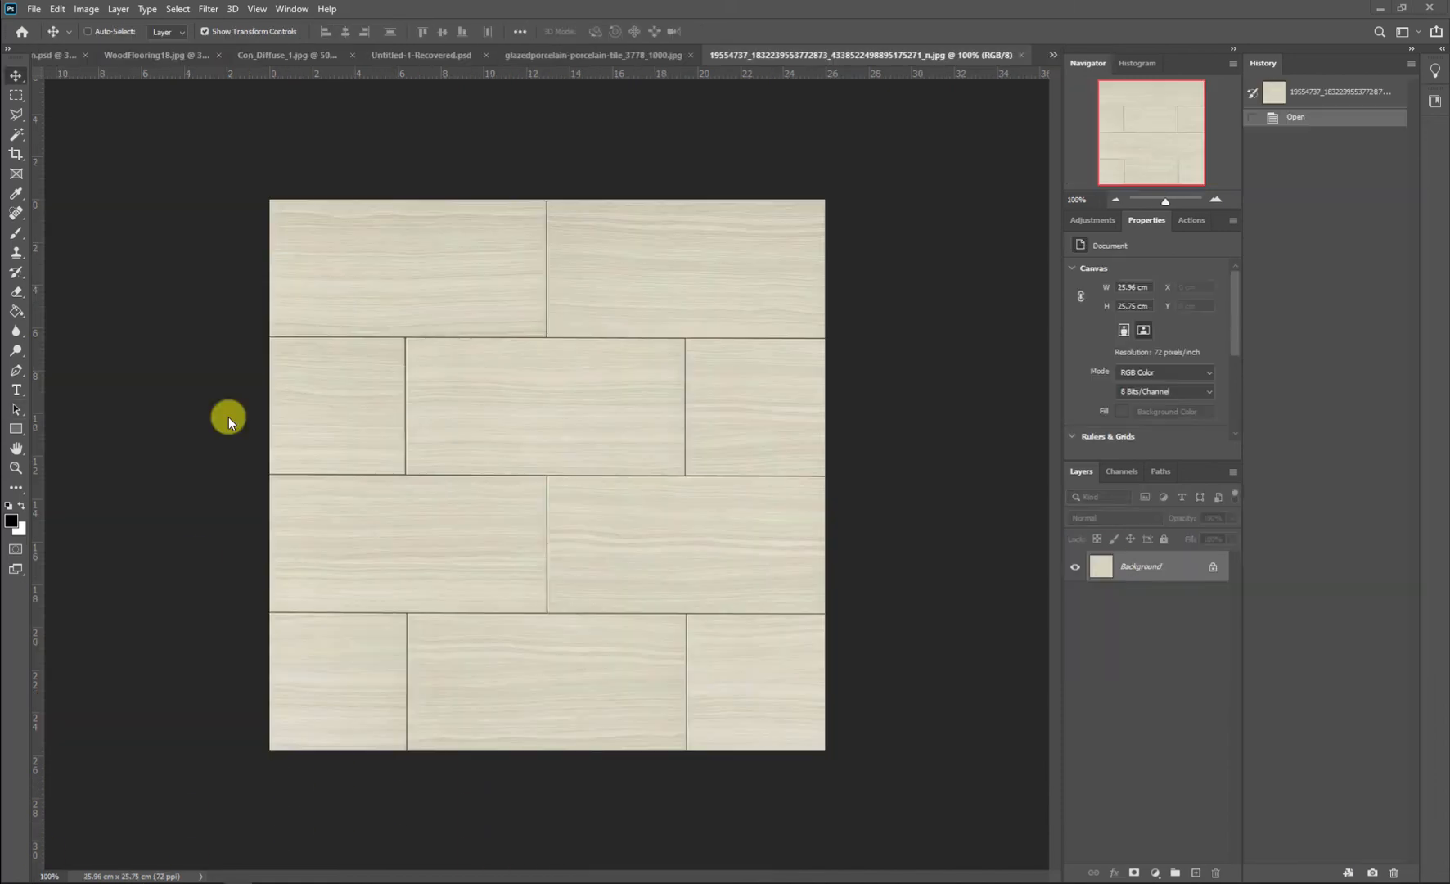
Step: Bring the glazed porcelain tile texture into the floor plan and scale it to about 2.98 × 2.94 cm at the small room's upper end
left_click(65, 55)
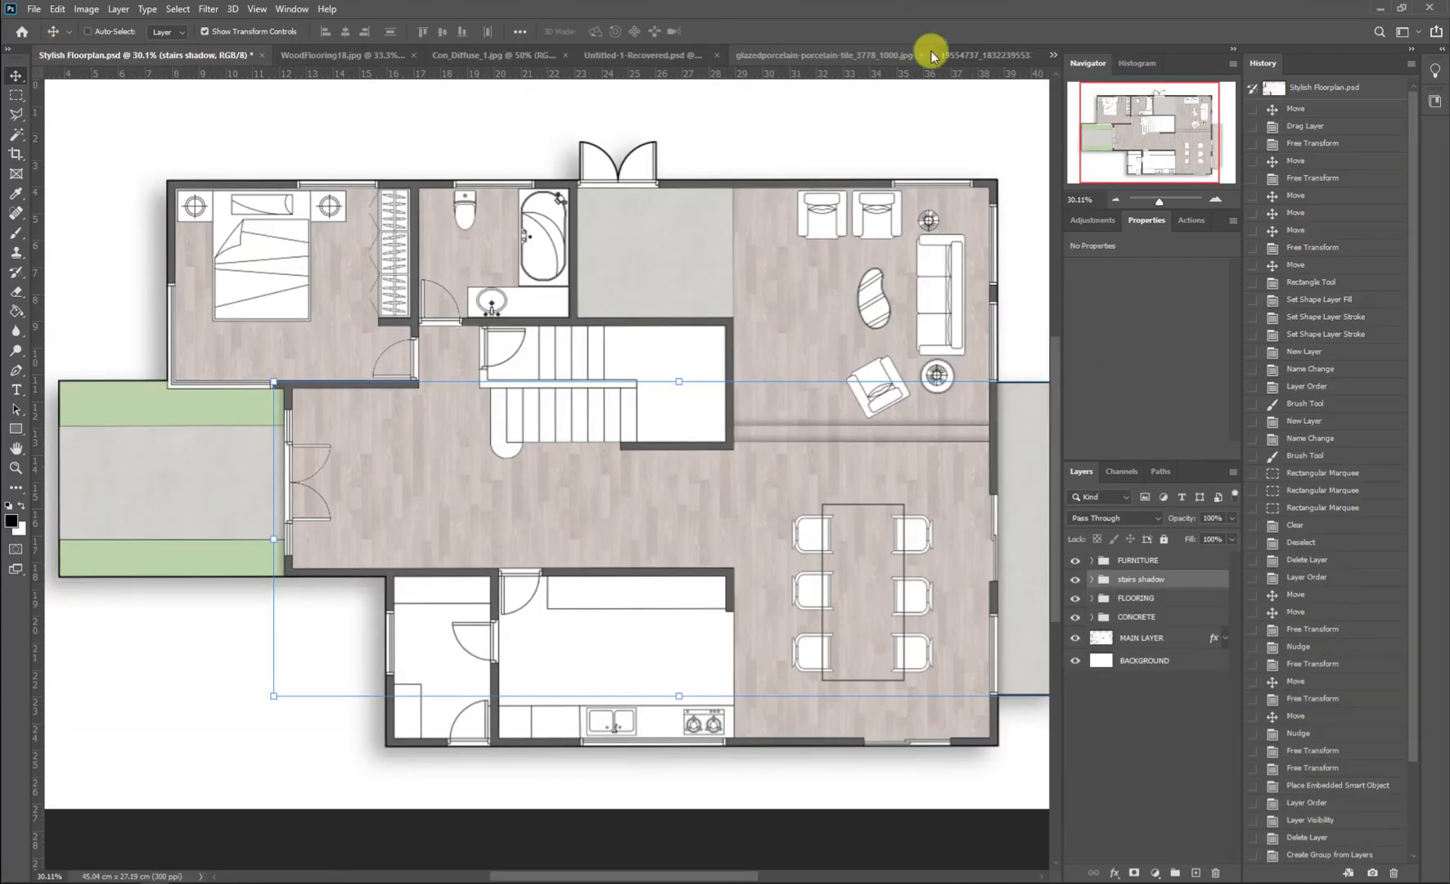
left_click(850, 56)
left_click_drag(661, 576, 473, 548)
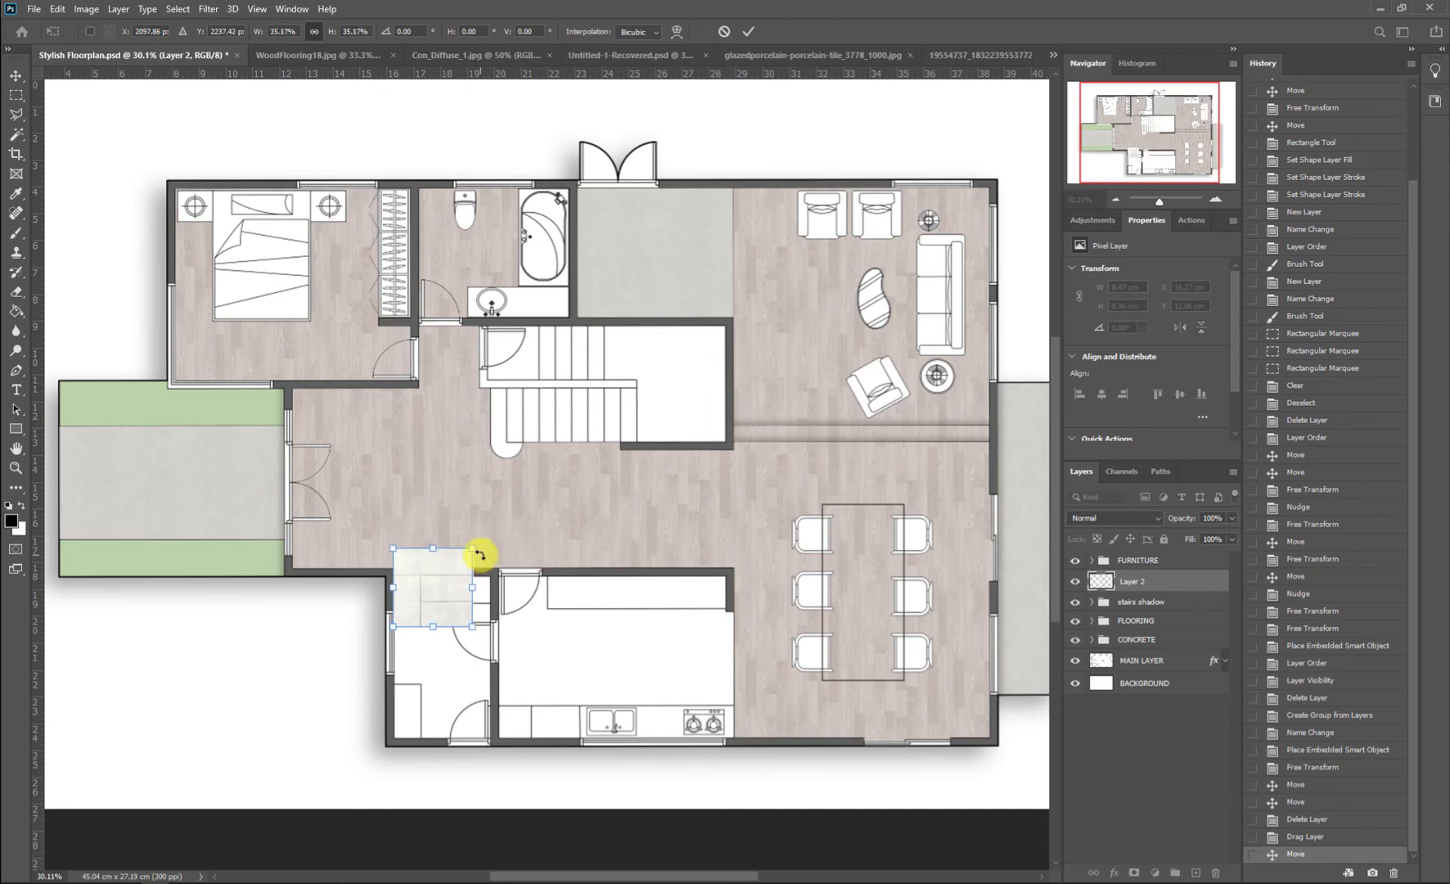
key("Return")
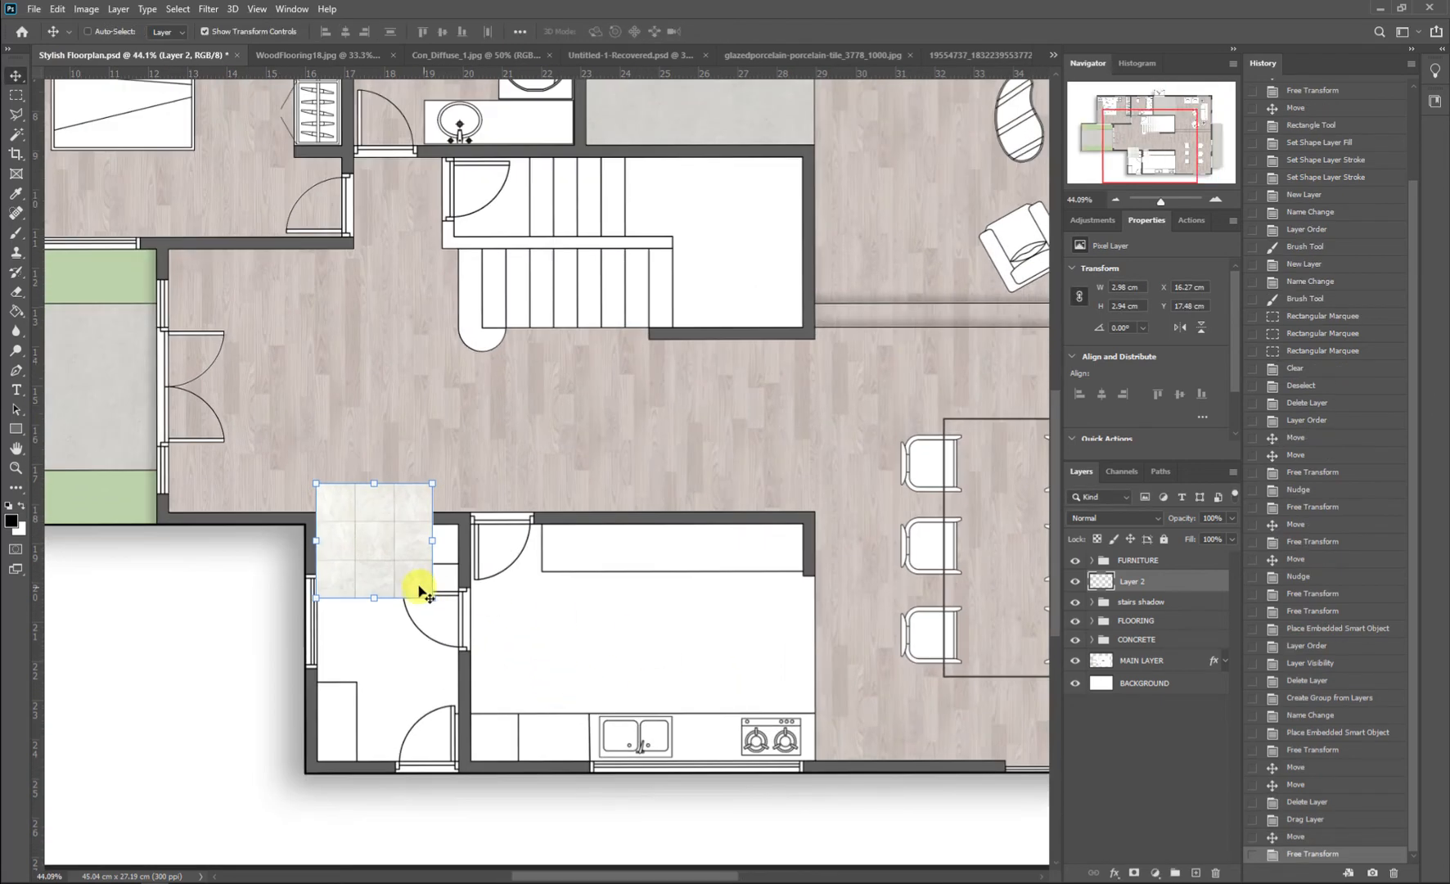
Step: Duplicate the tile patch twice downward, edge to edge, to form a column spanning the small room's height
left_click_drag(393, 530, 386, 649)
key("Escape")
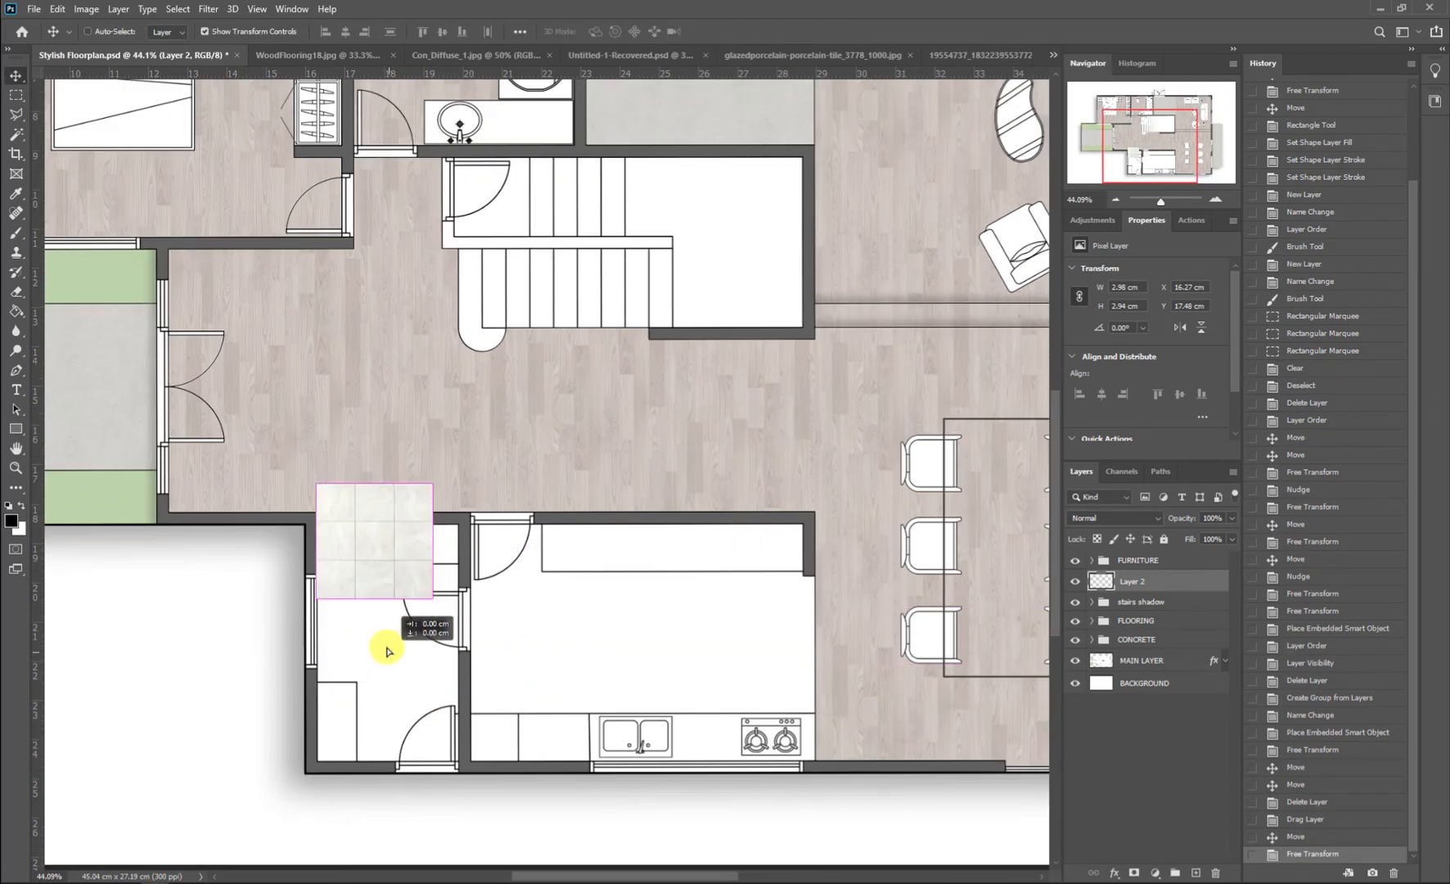
left_click_drag(394, 528, 422, 741)
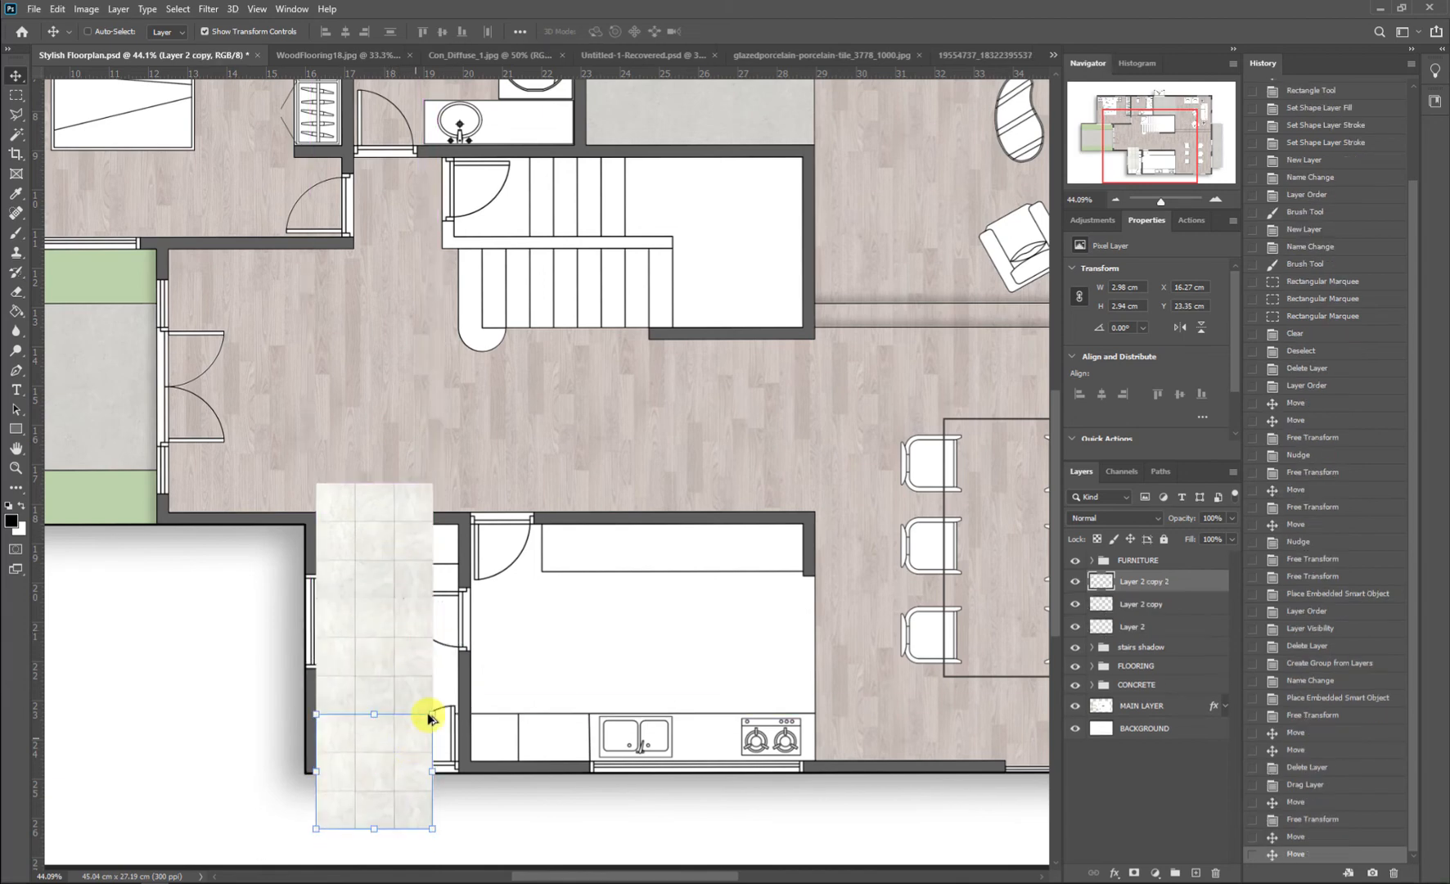
Step: Duplicate the three-patch tile column sideways, edge to edge, until the tiles cover the small room and kitchen, about 14.86 × 8.81 cm
left_click(397, 563, "ctrl+shift")
left_click(401, 631, "ctrl+shift")
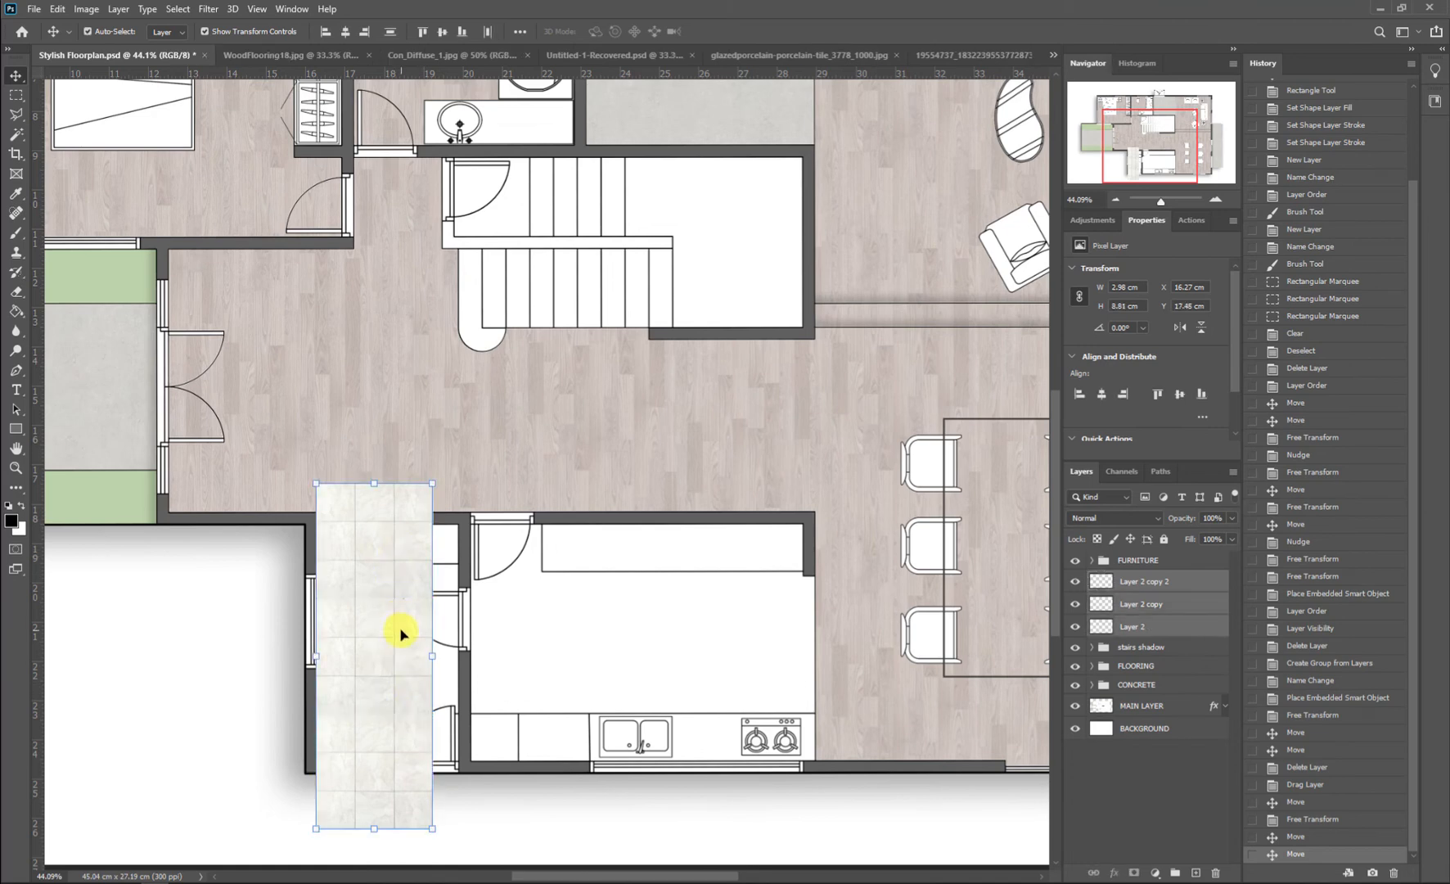
left_click_drag(393, 642, 793, 651)
Step: Merge all the porcelain tile patches into one layer and place it below the stairs shadow group
left_click(1125, 585)
scroll(1189, 638, "down", 5)
left_click(1200, 771, "shift")
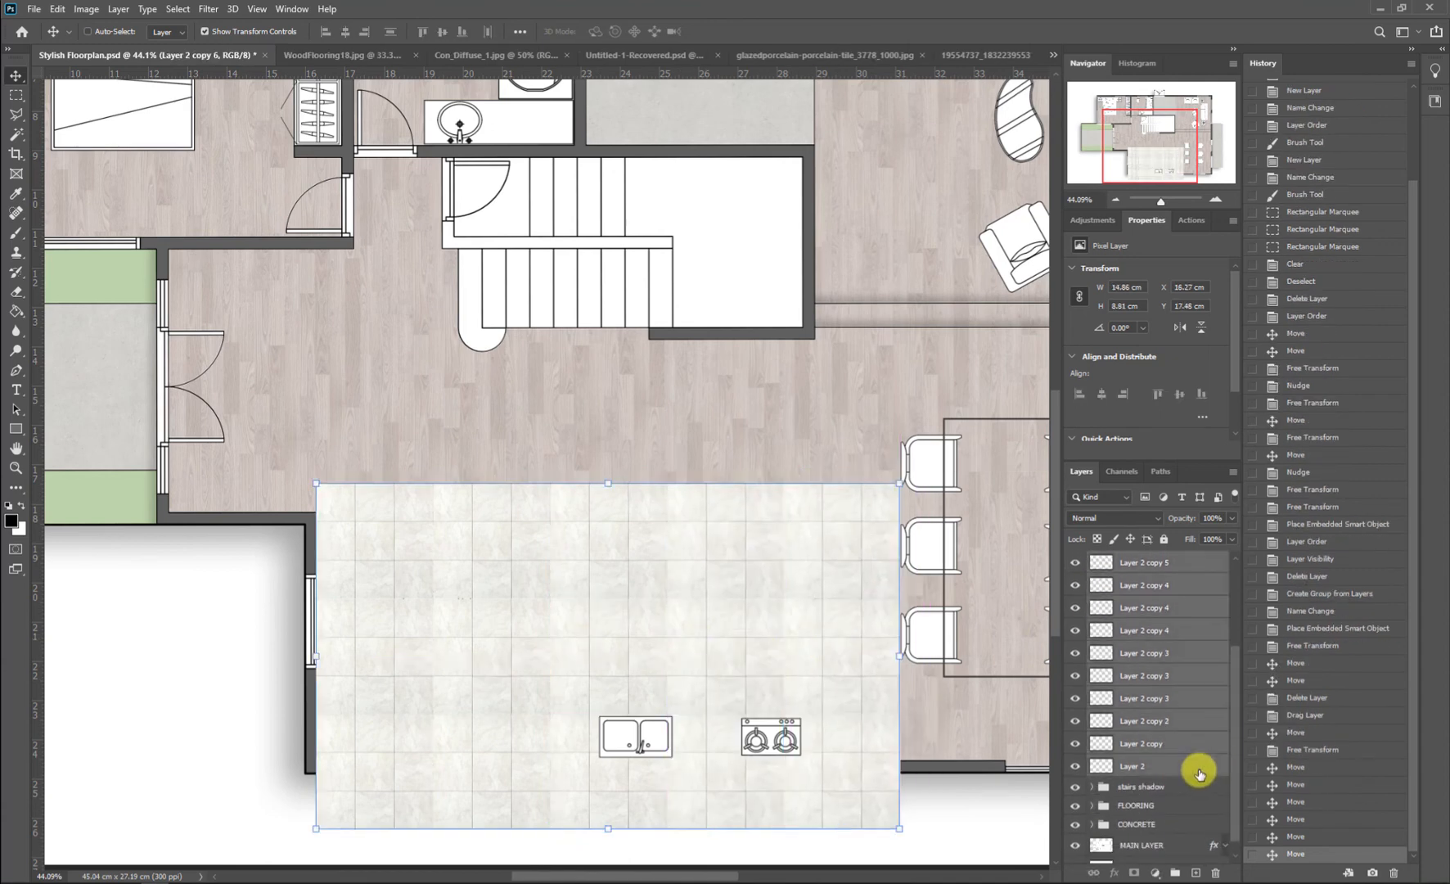
right_click(1196, 761)
left_click(1269, 563)
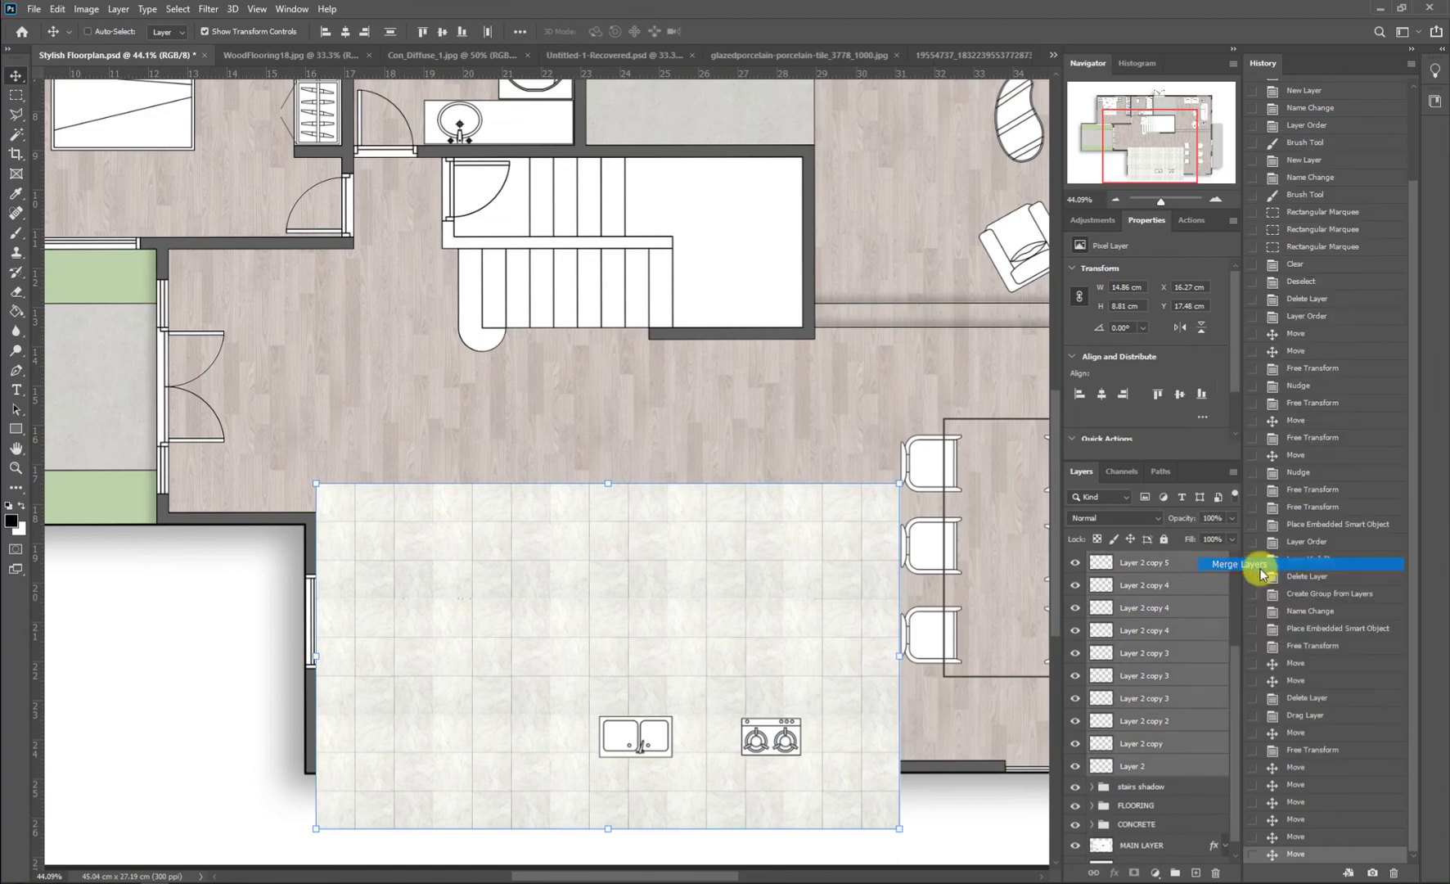
left_click_drag(1182, 572, 1164, 616)
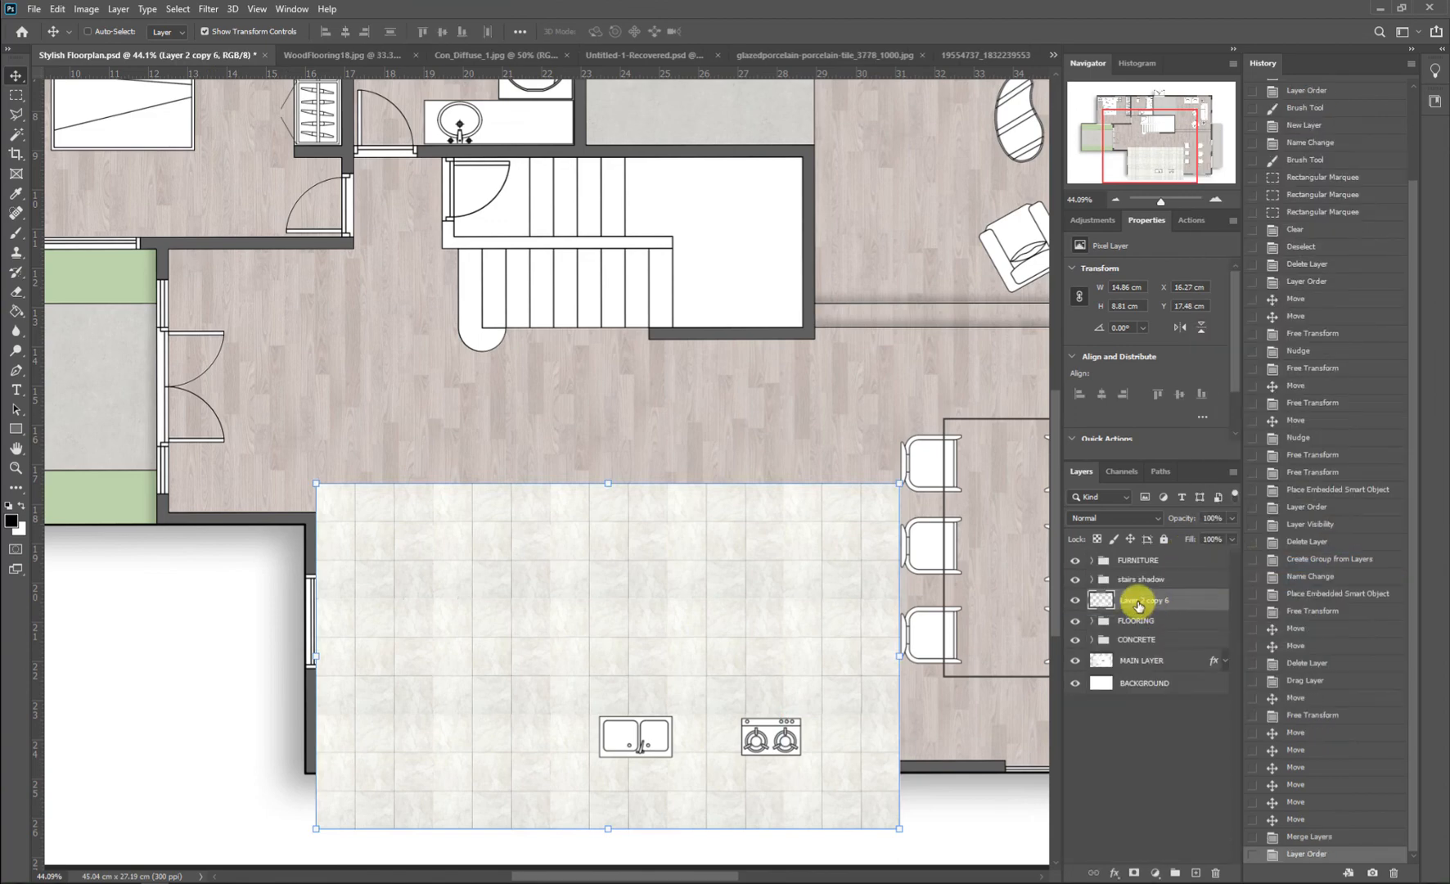
Step: Put the merged tile layer into a new group named "FLOORING 2"
left_click(1177, 874)
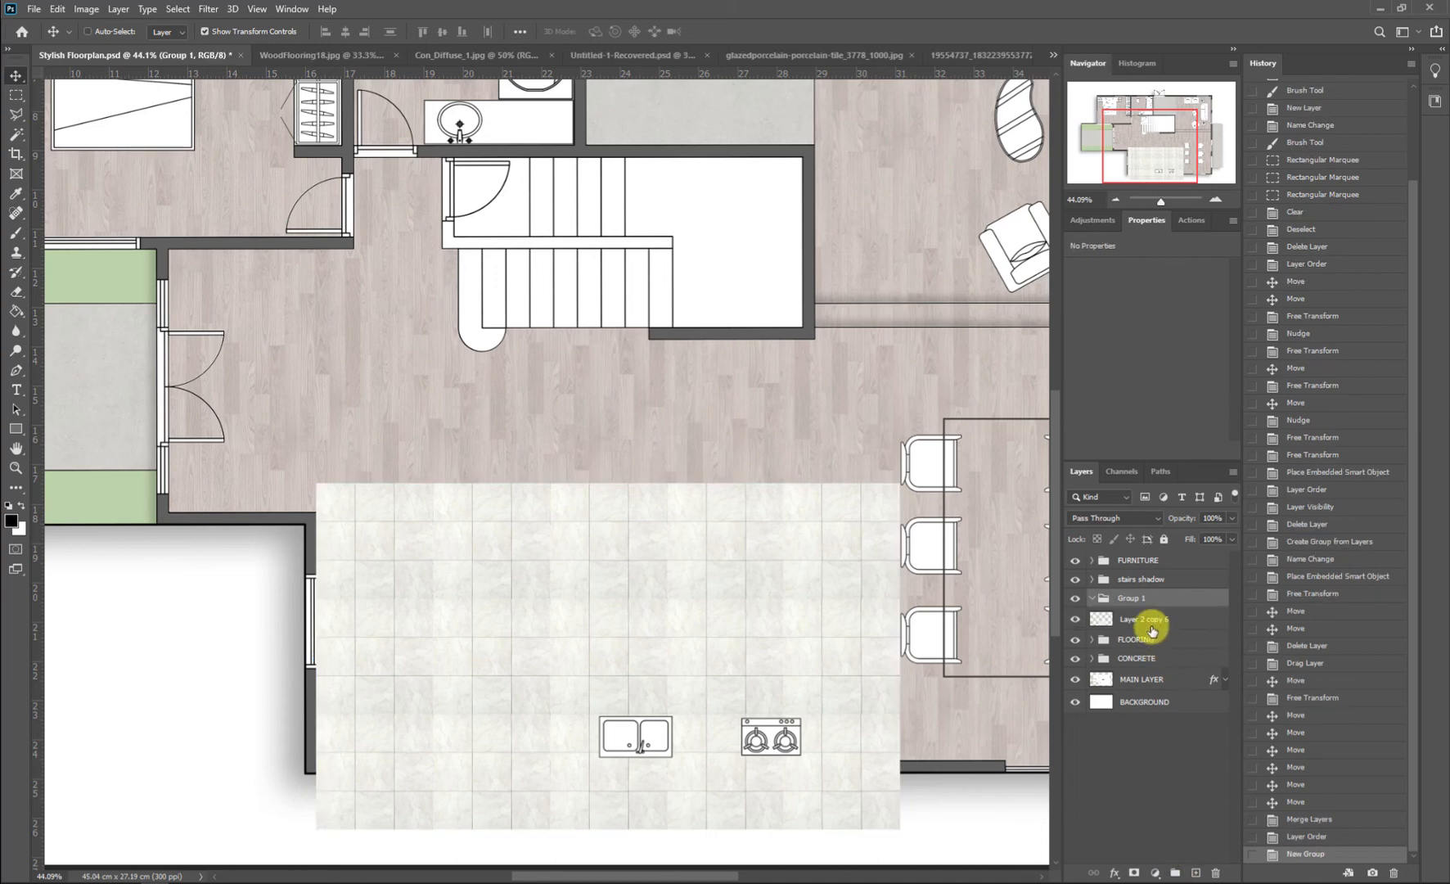
left_click_drag(1150, 621, 1136, 599)
double_click(1136, 598)
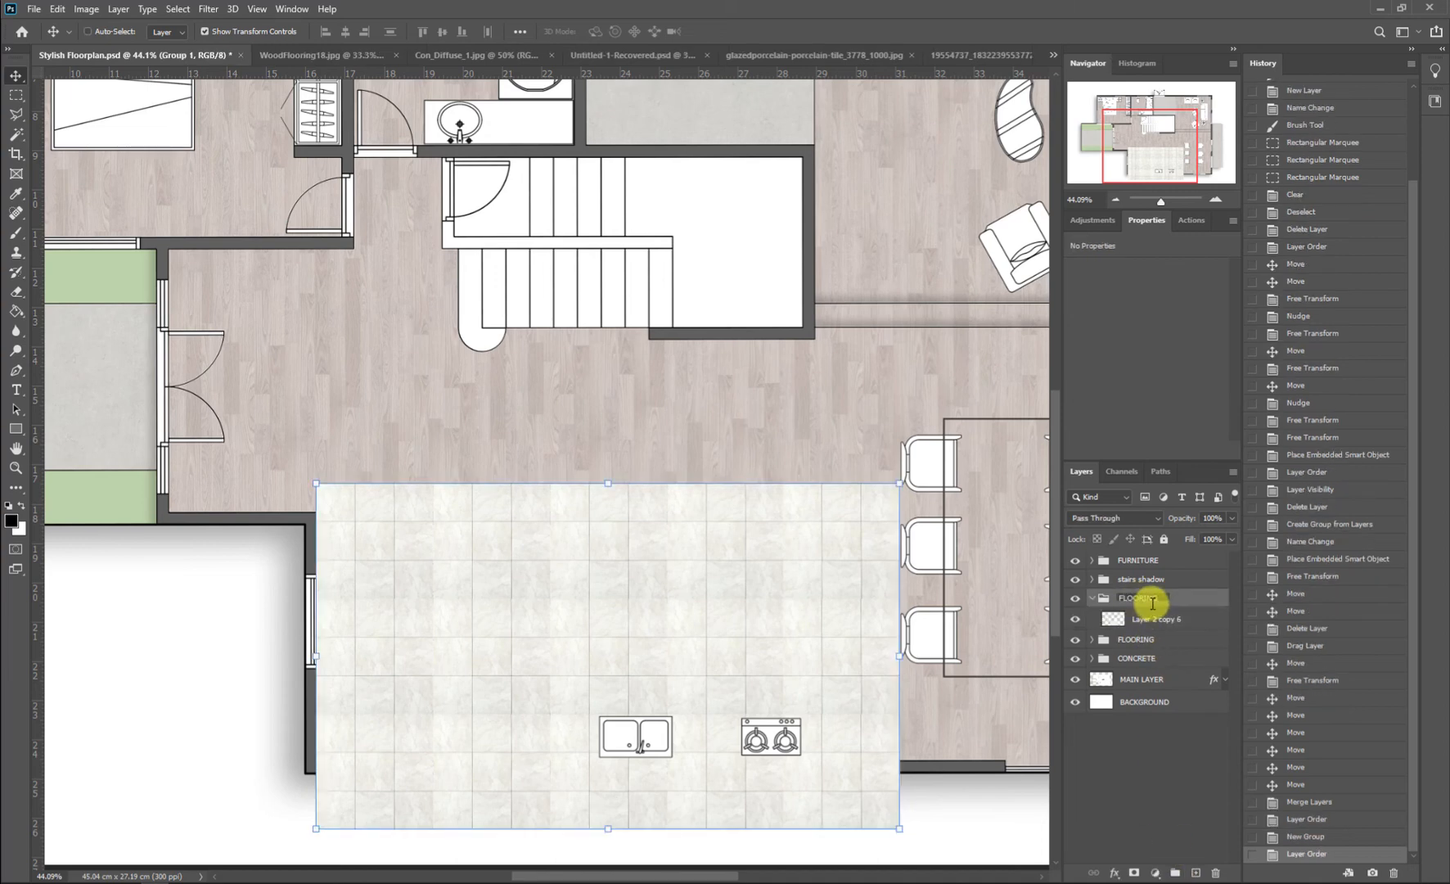
key("Return")
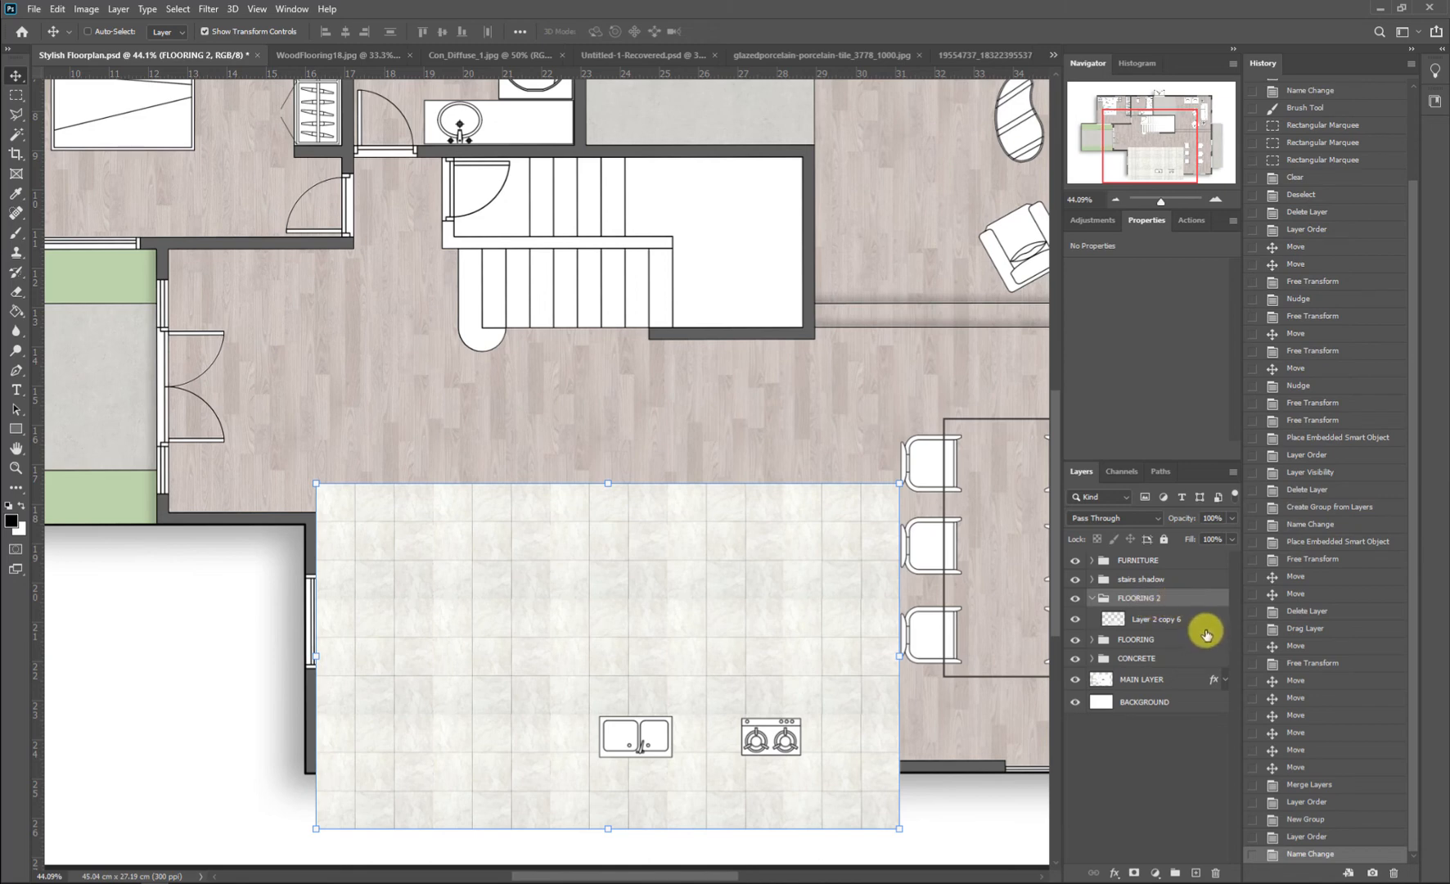
Step: Hide the FLOORING 2 group and select the kitchen and small room floor areas, including the door swings, on the main layer with the Magic Wand
left_click(1139, 681)
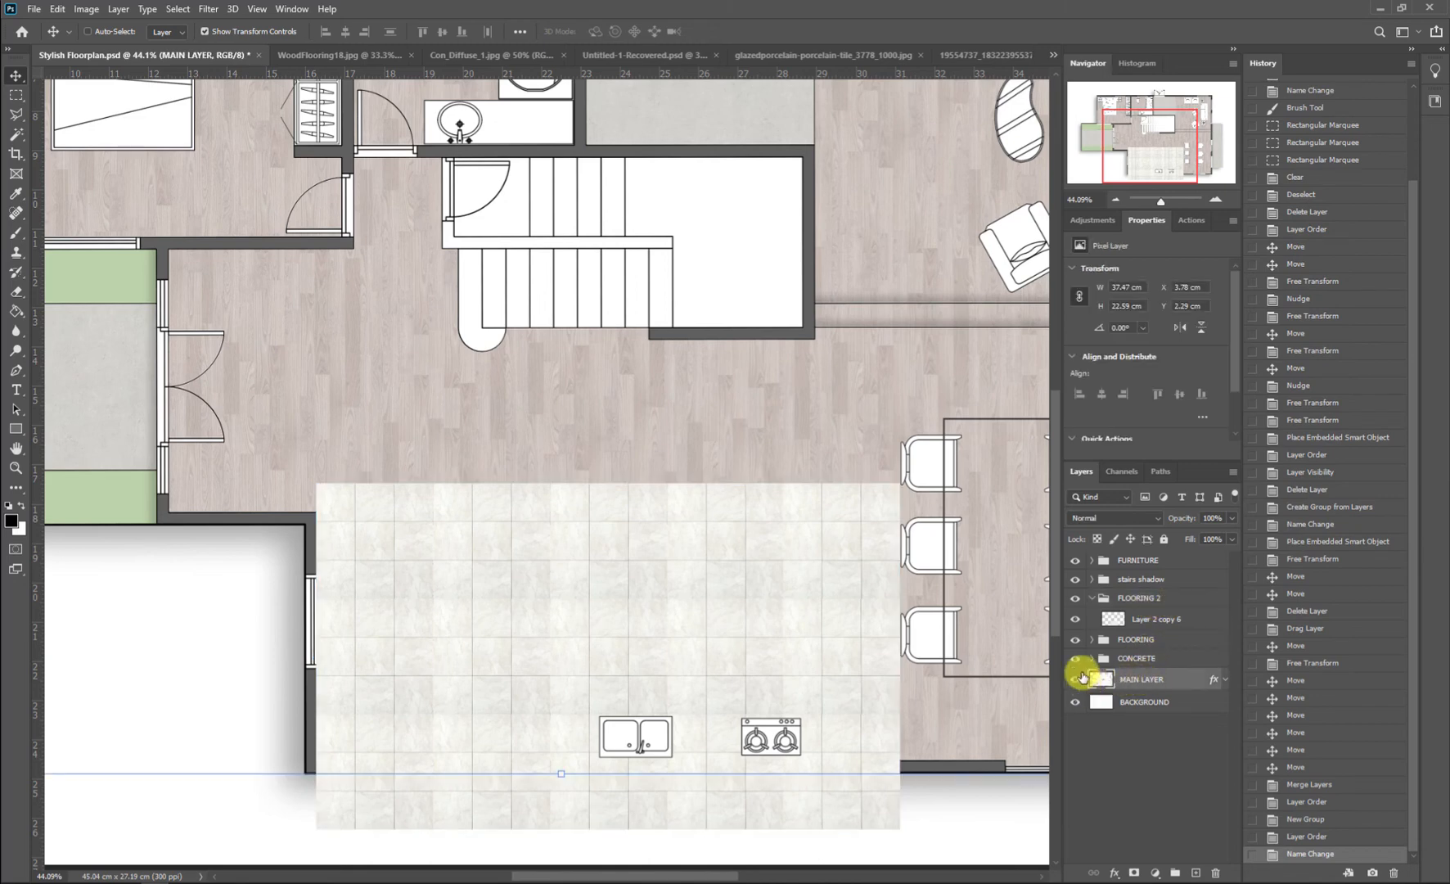
left_click(1075, 599)
key("w")
left_click(503, 554)
left_click(504, 554)
left_click(424, 614)
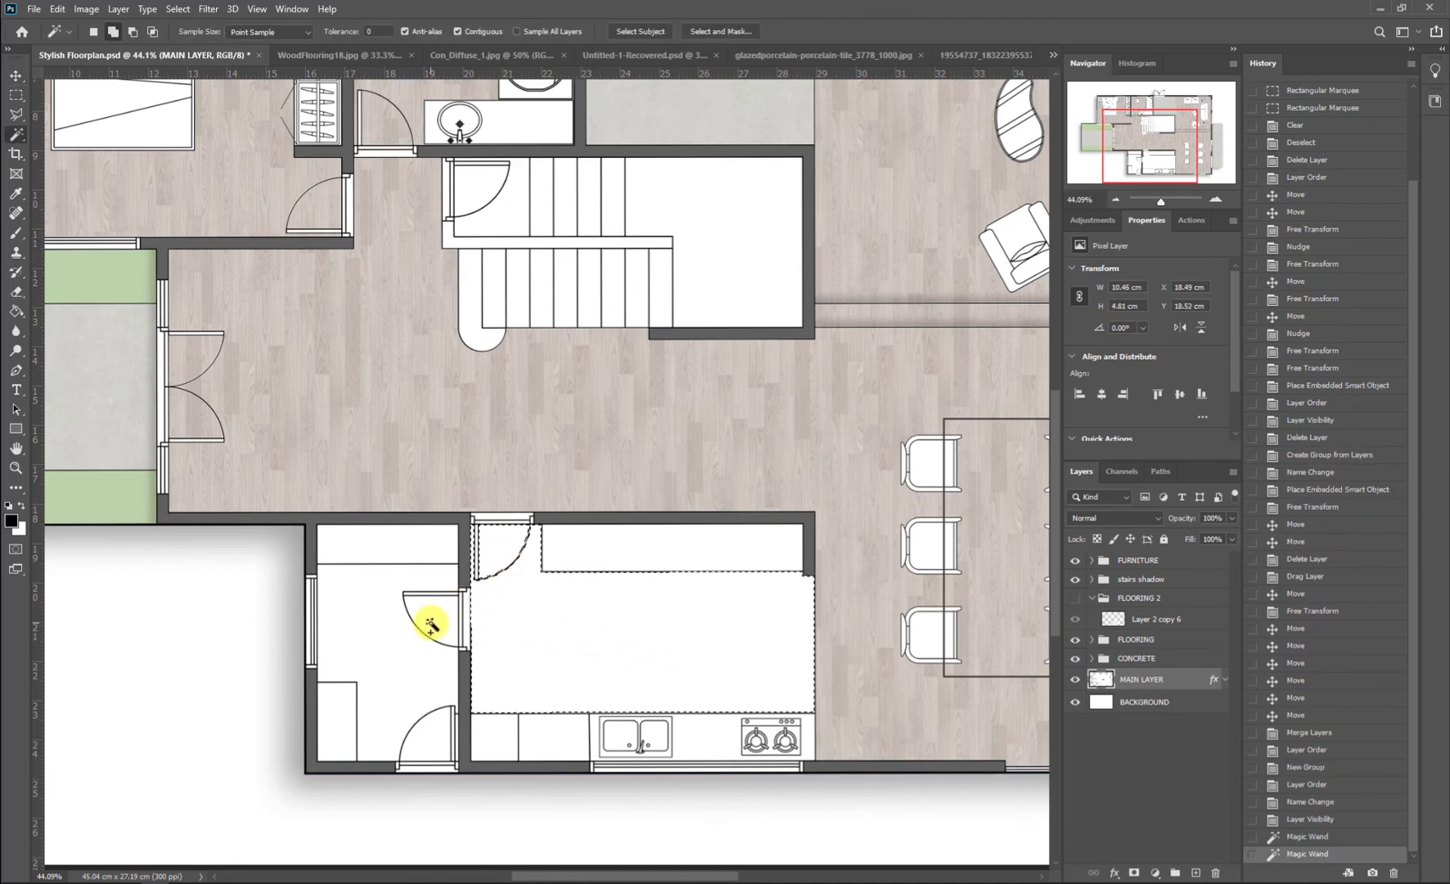
left_click(395, 651)
left_click(424, 754)
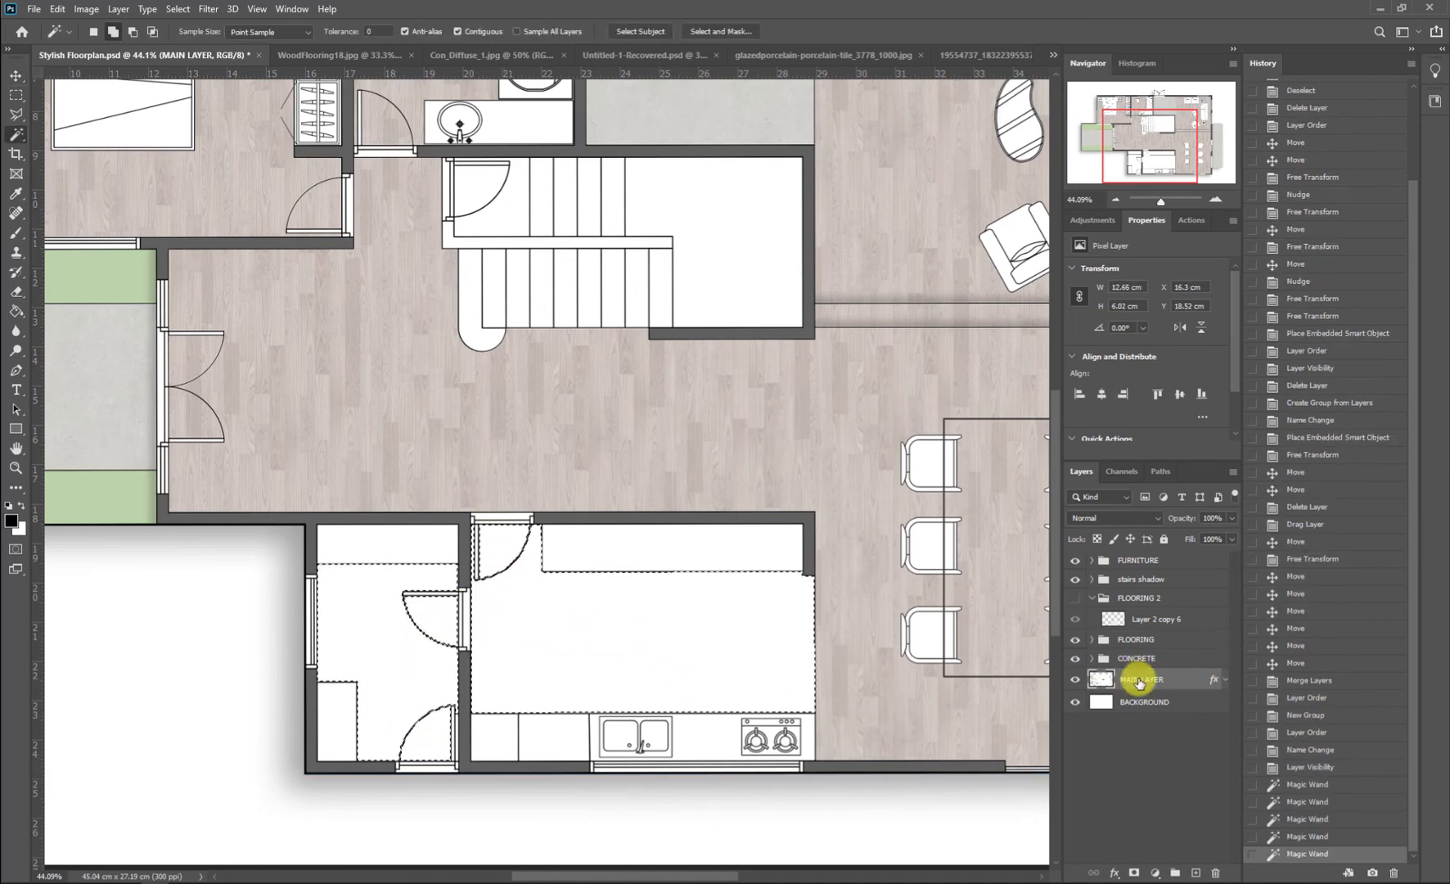
left_click(1166, 640)
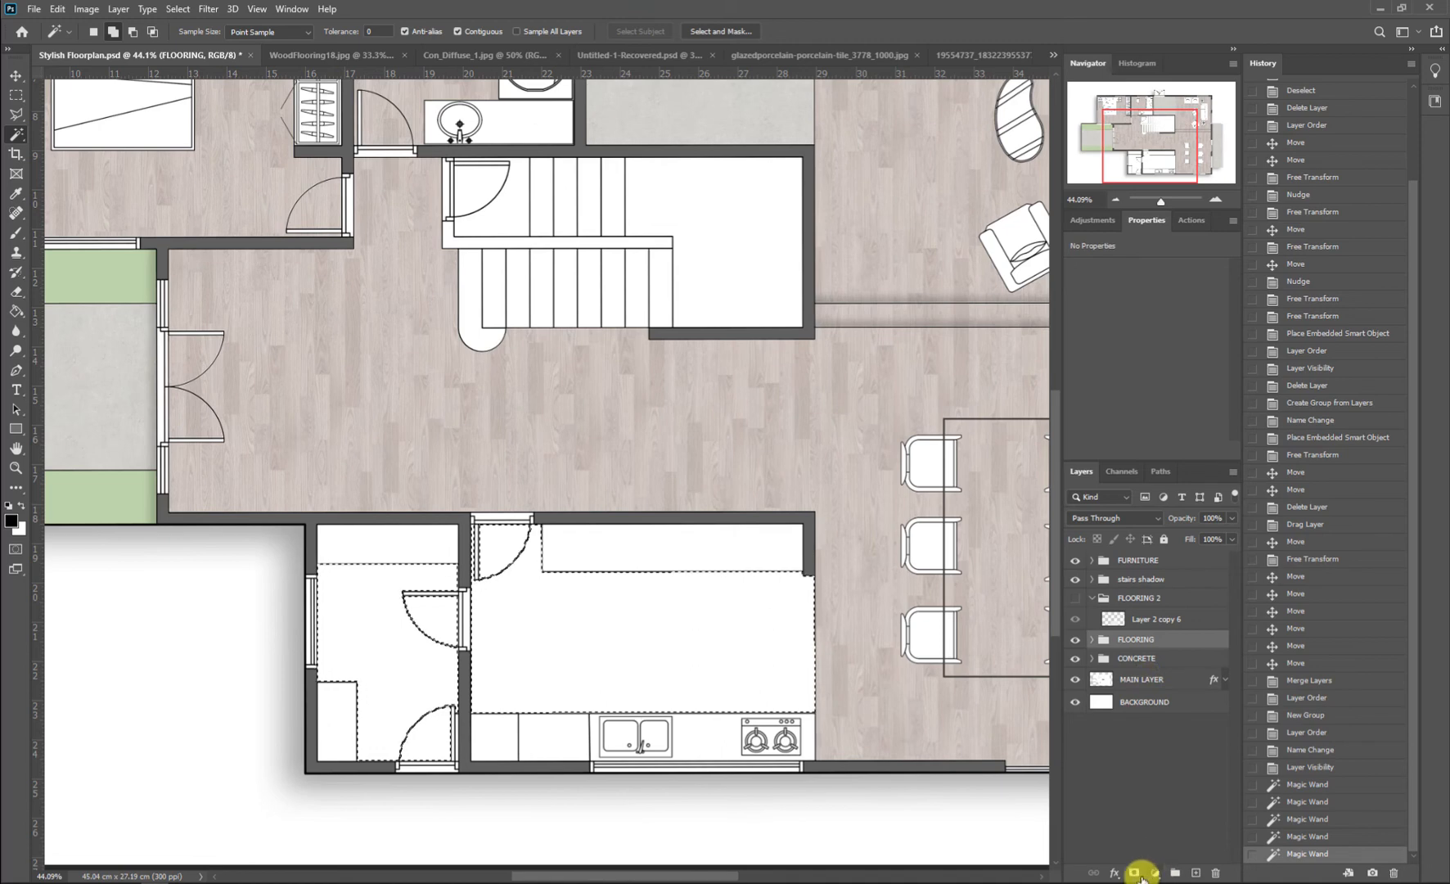
left_click(1134, 872)
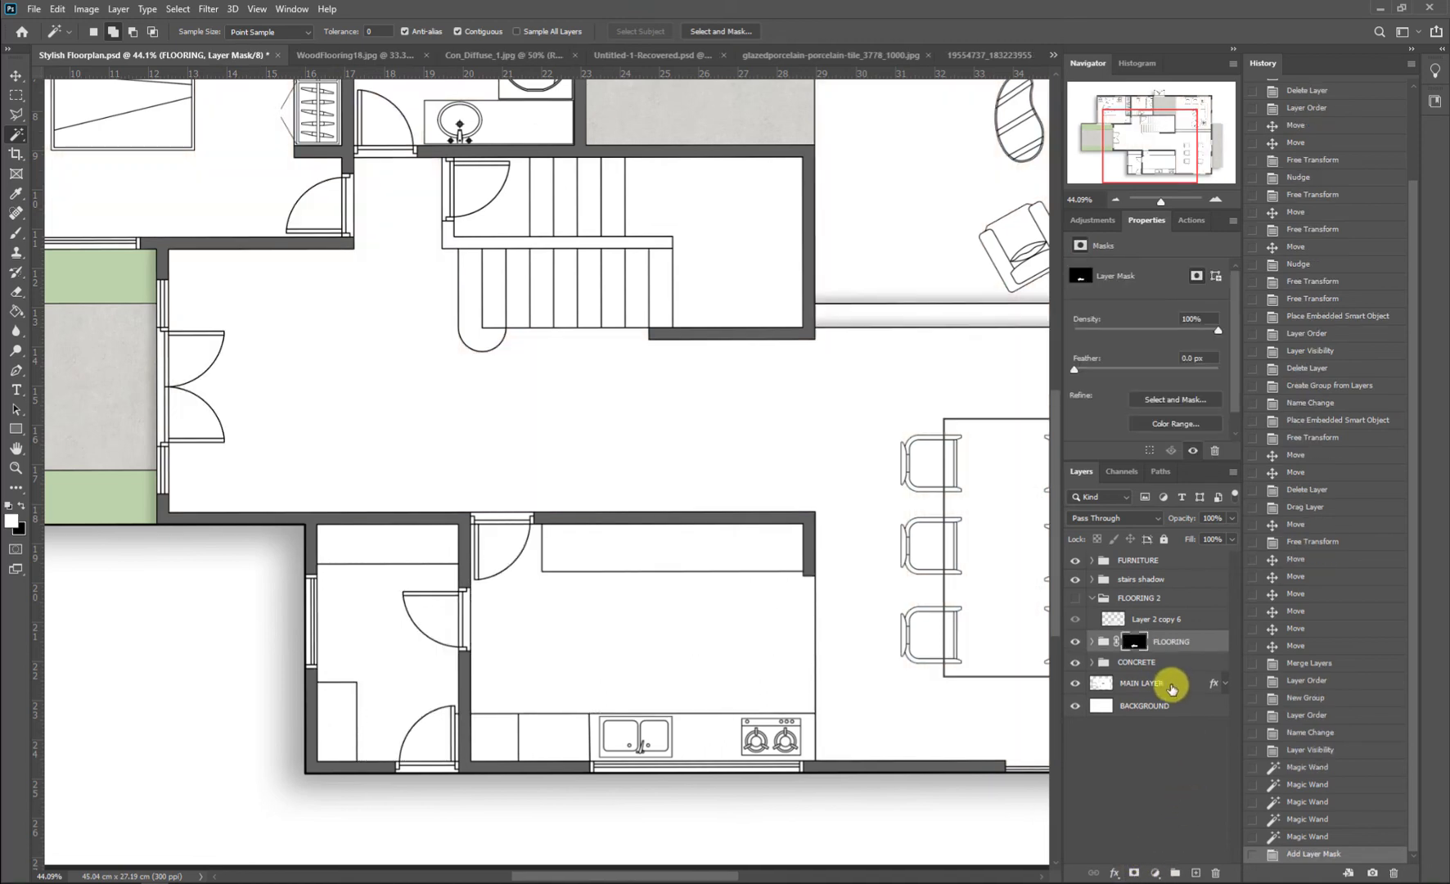
key("ctrl+z")
Step: Mask the merged tile layer to the selected floor areas, show the FLOORING 2 group again and collapse it
left_click(1172, 597)
left_click(1177, 620)
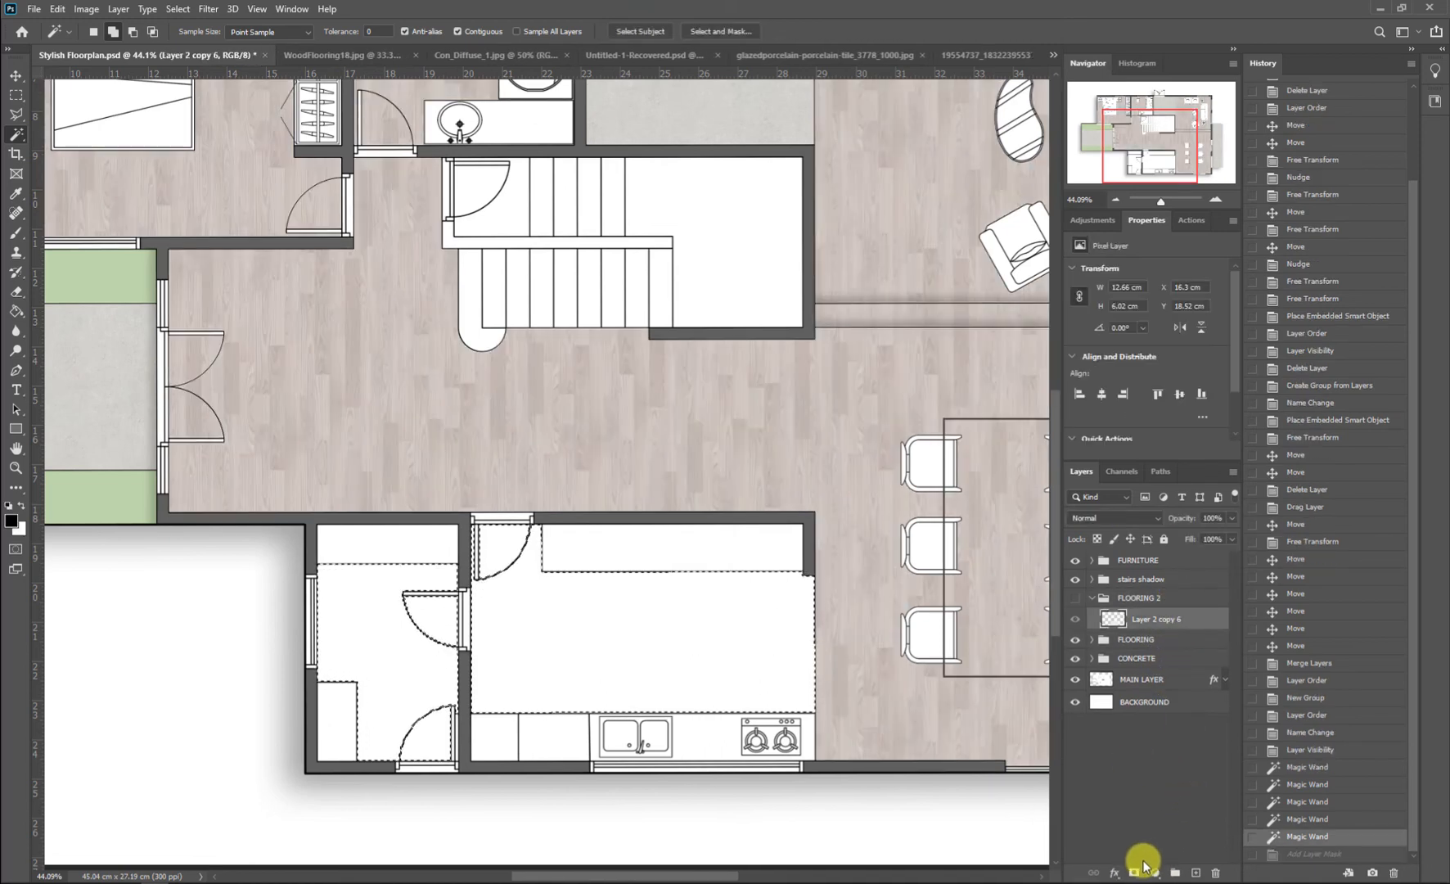
left_click(1134, 872)
left_click(1076, 598)
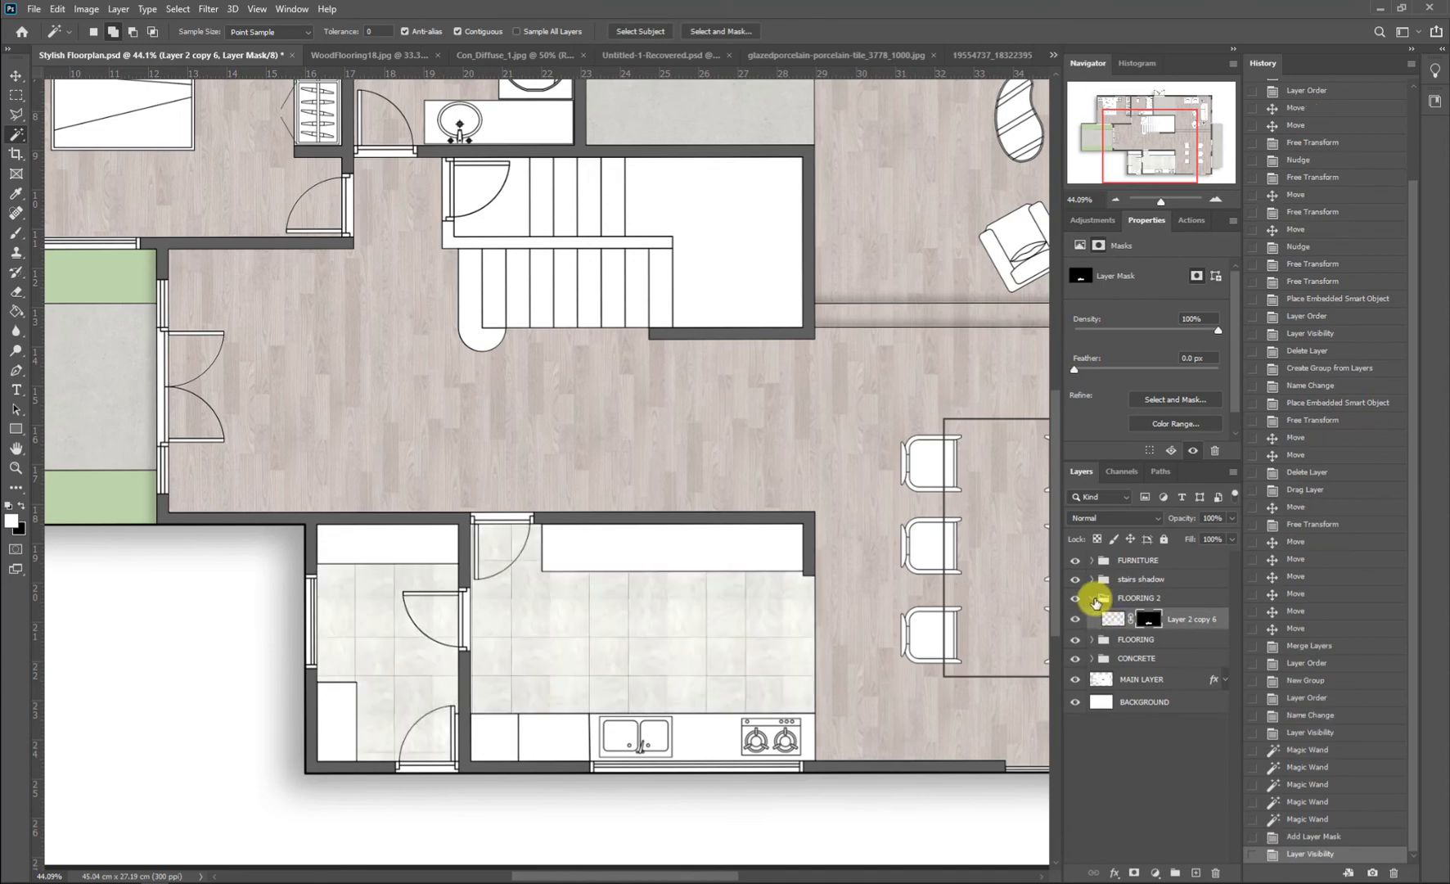
left_click(1092, 599)
scroll(676, 765, "down", 2)
scroll(676, 765, "up", 6)
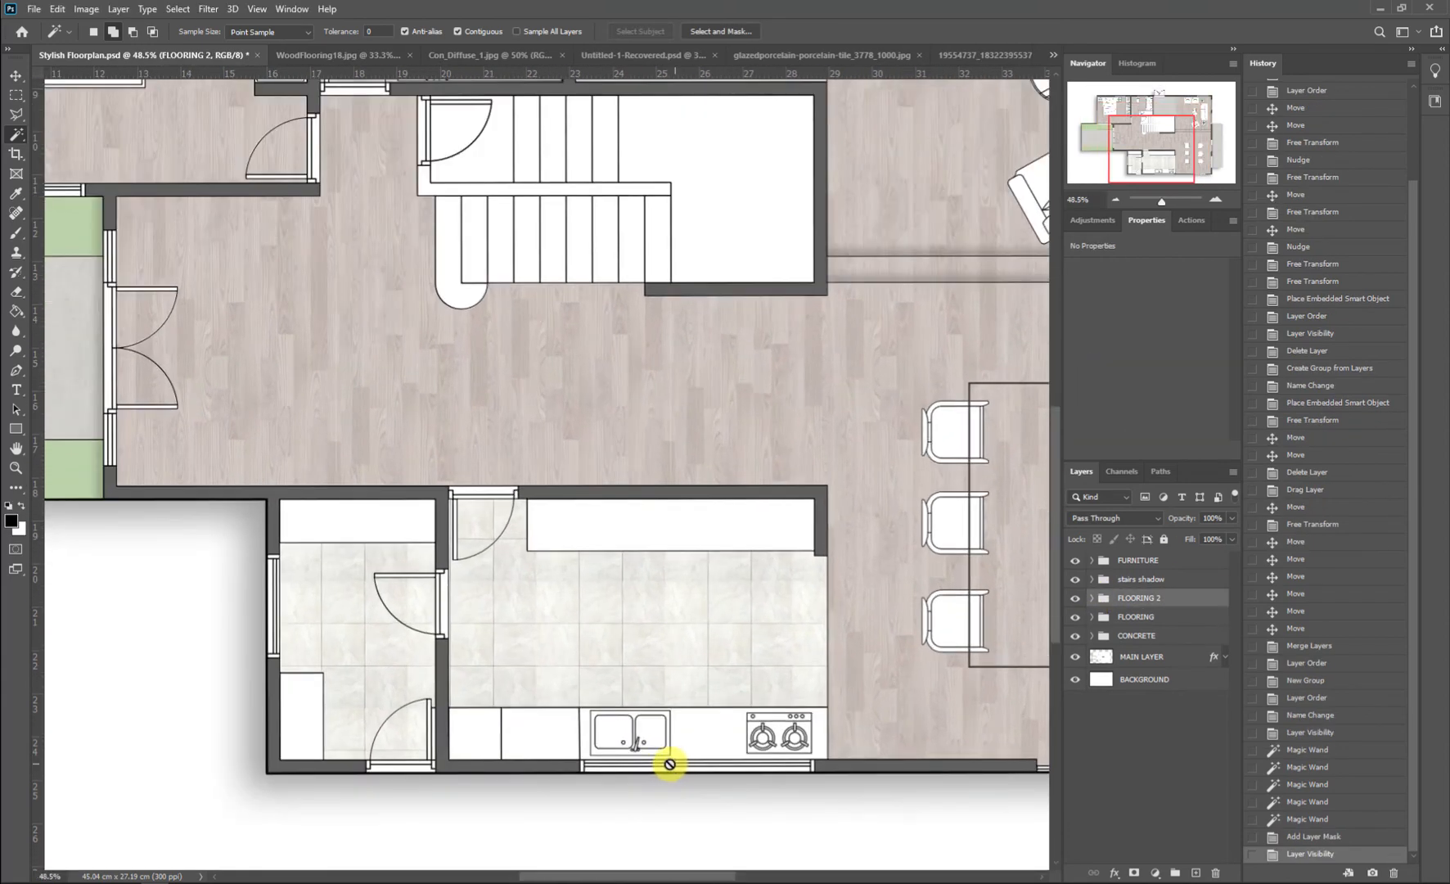
scroll(741, 767, "down", 7)
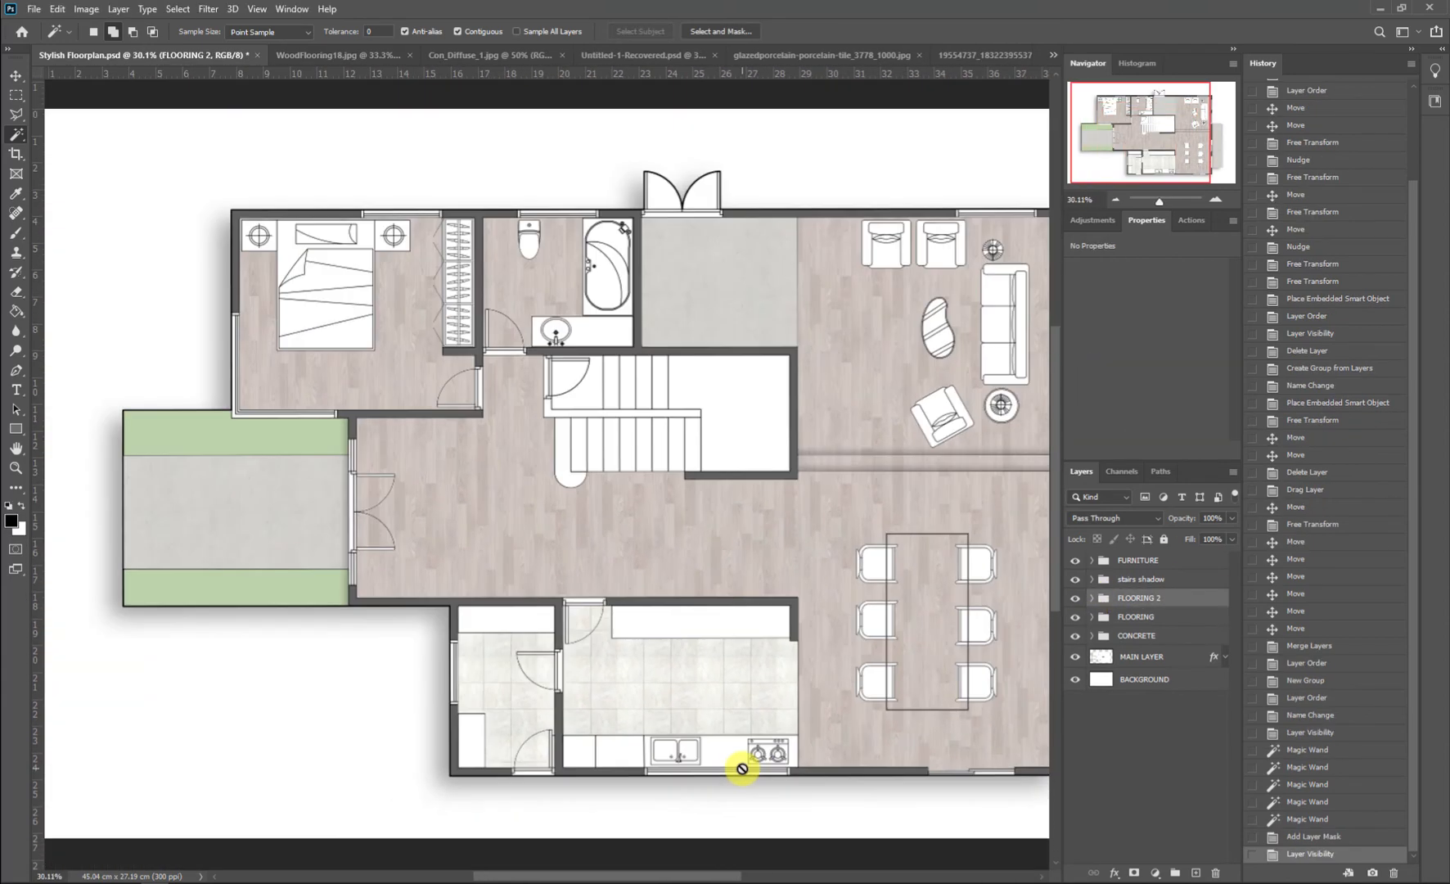
scroll(644, 597, "up", 1)
key("a")
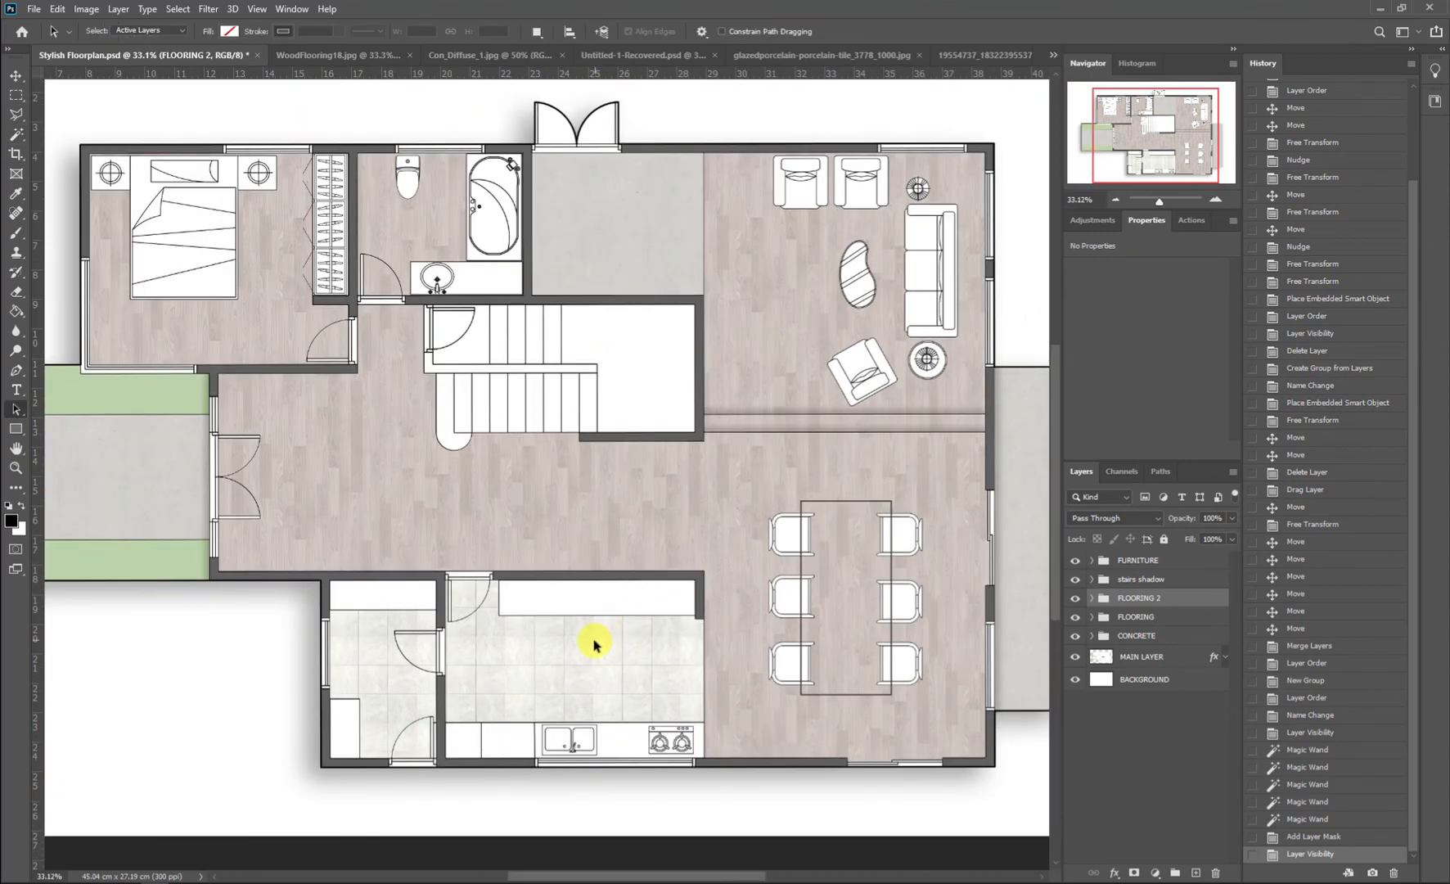
scroll(604, 687, "down", 2)
scroll(537, 421, "up", 2)
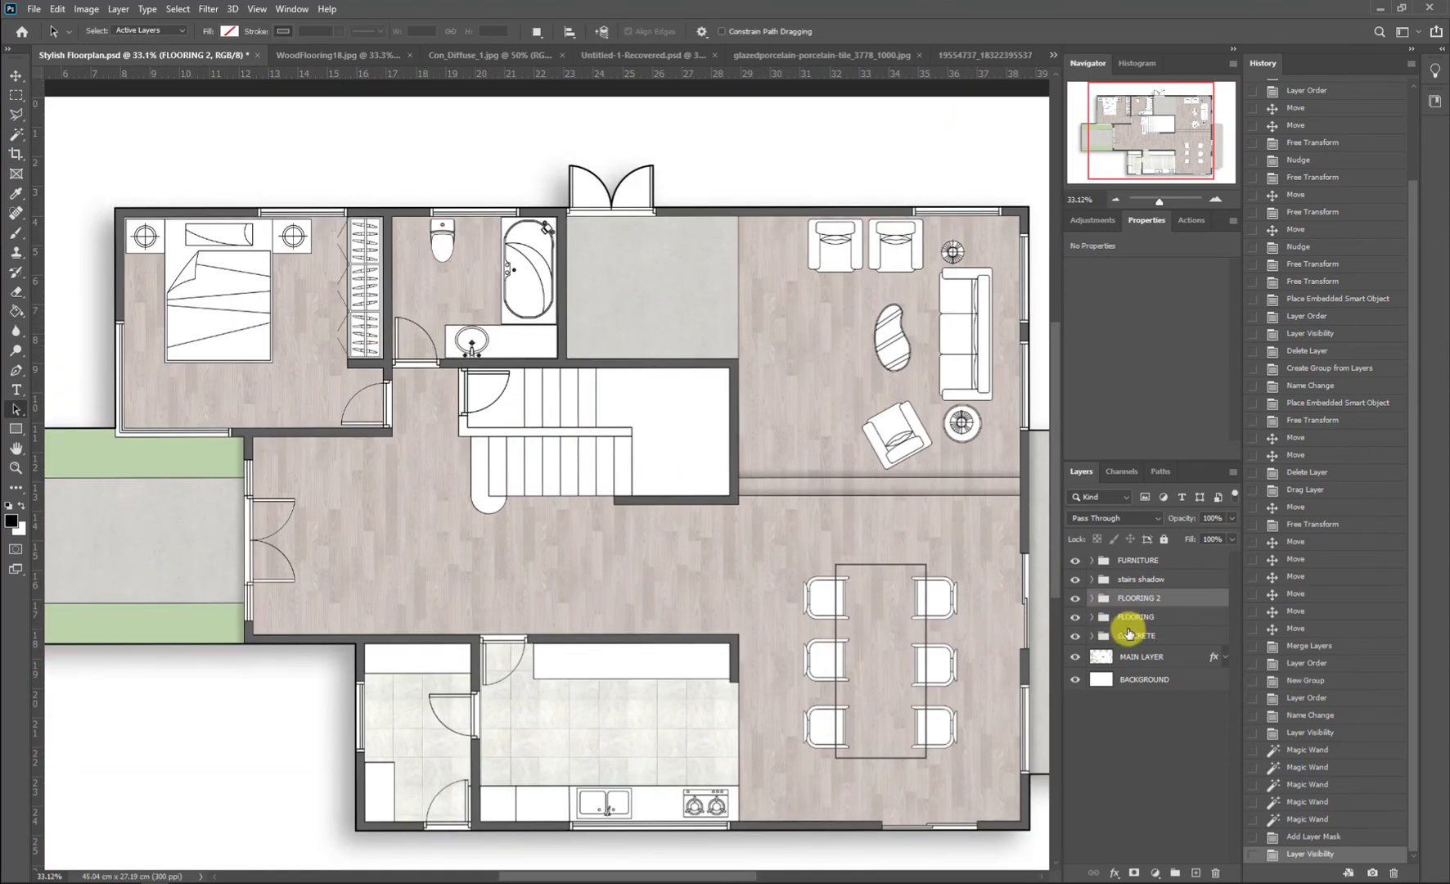
Step: Bring the beige staggered tile texture into the floor plan, rotate it 90° and scale it to about 2.11 × 2.13 cm at the bathroom's upper-left corner
left_click(969, 55)
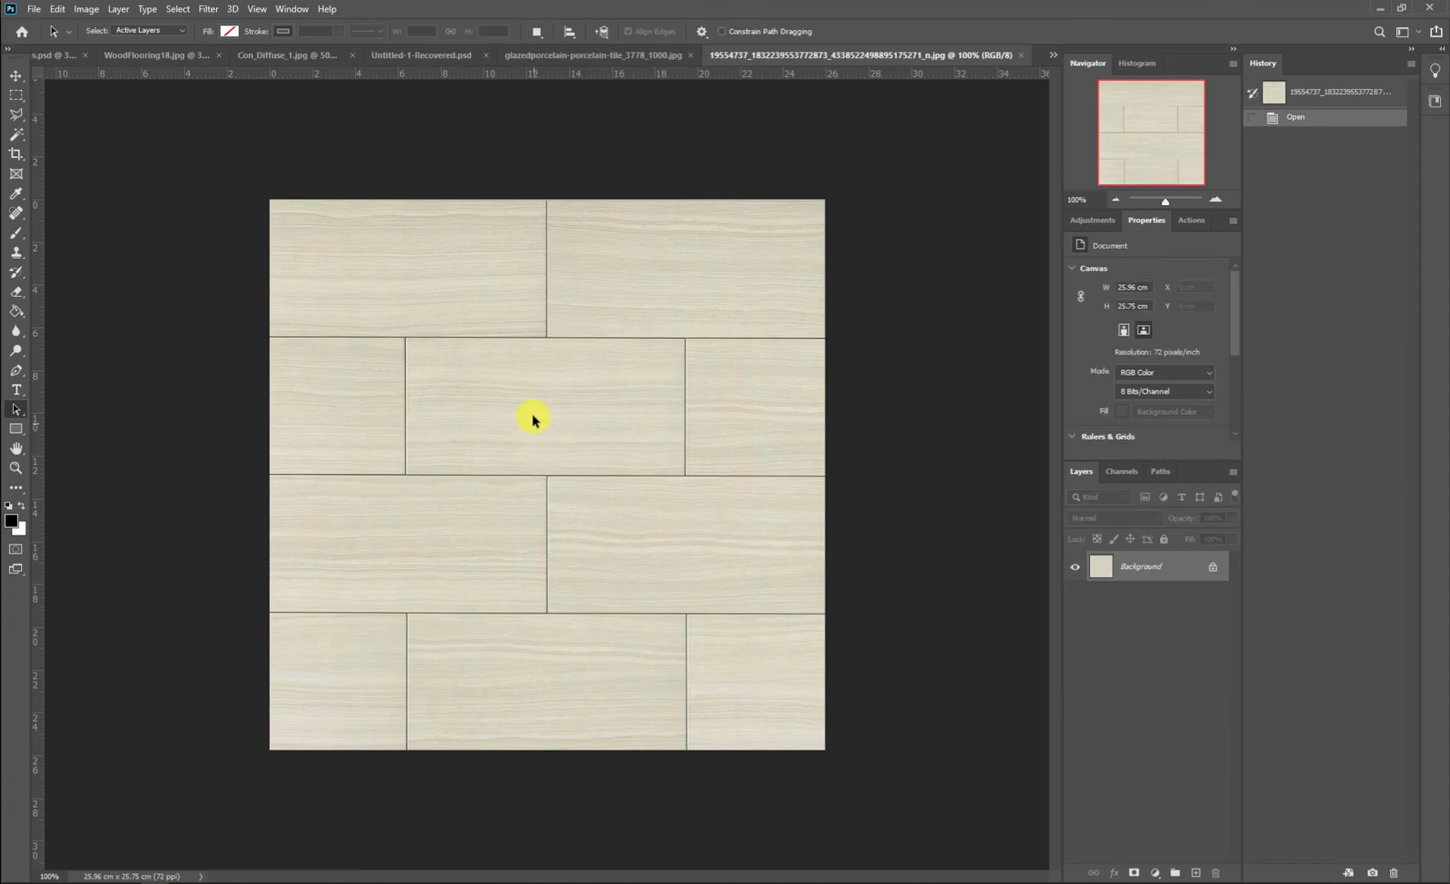
key("v")
left_click_drag(68, 60, 566, 453)
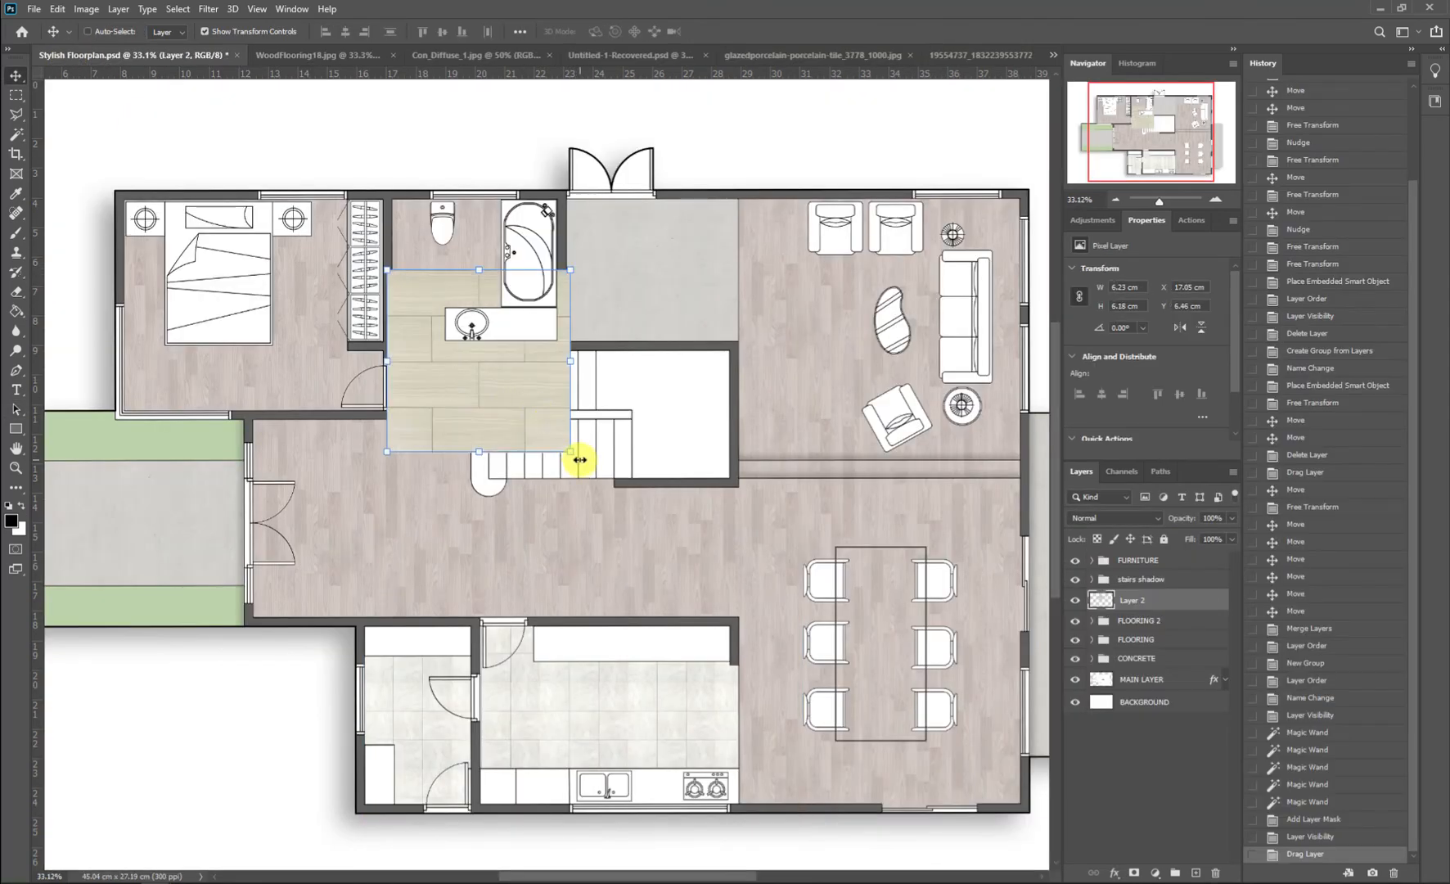
left_click_drag(584, 464, 429, 358)
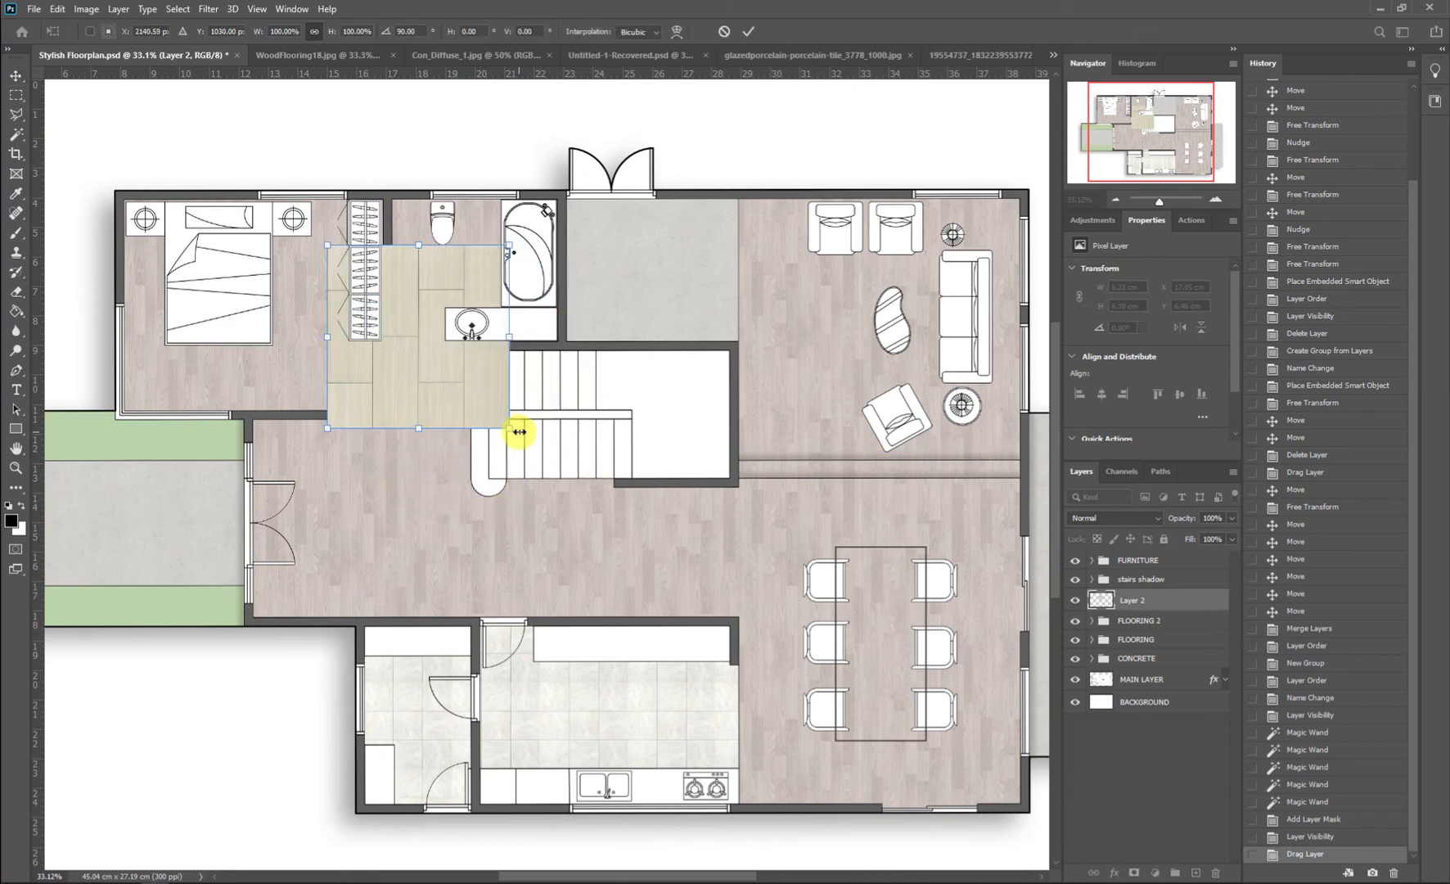
left_click_drag(512, 430, 440, 247)
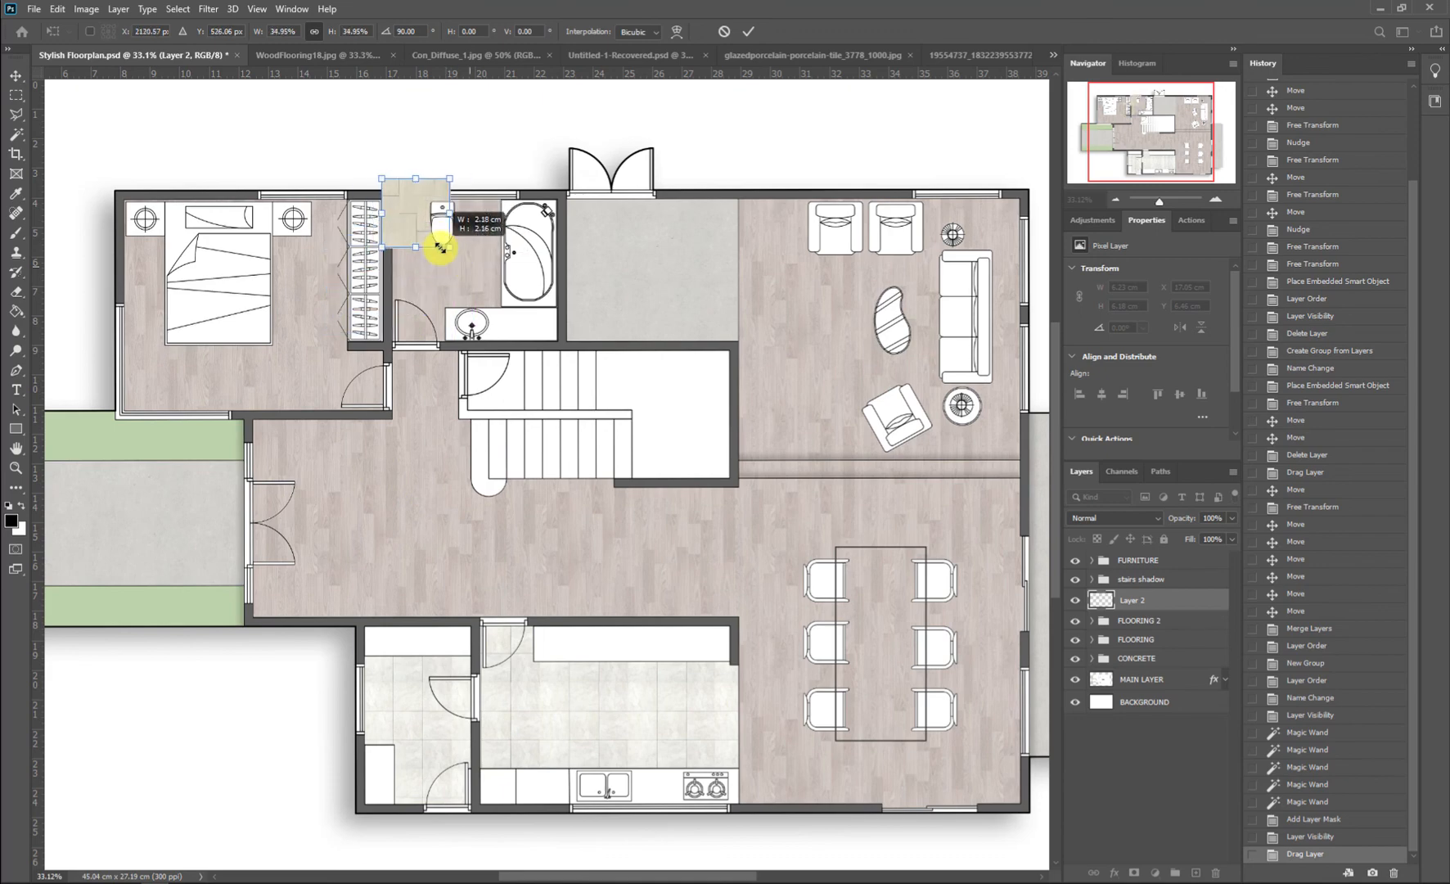
key("Return")
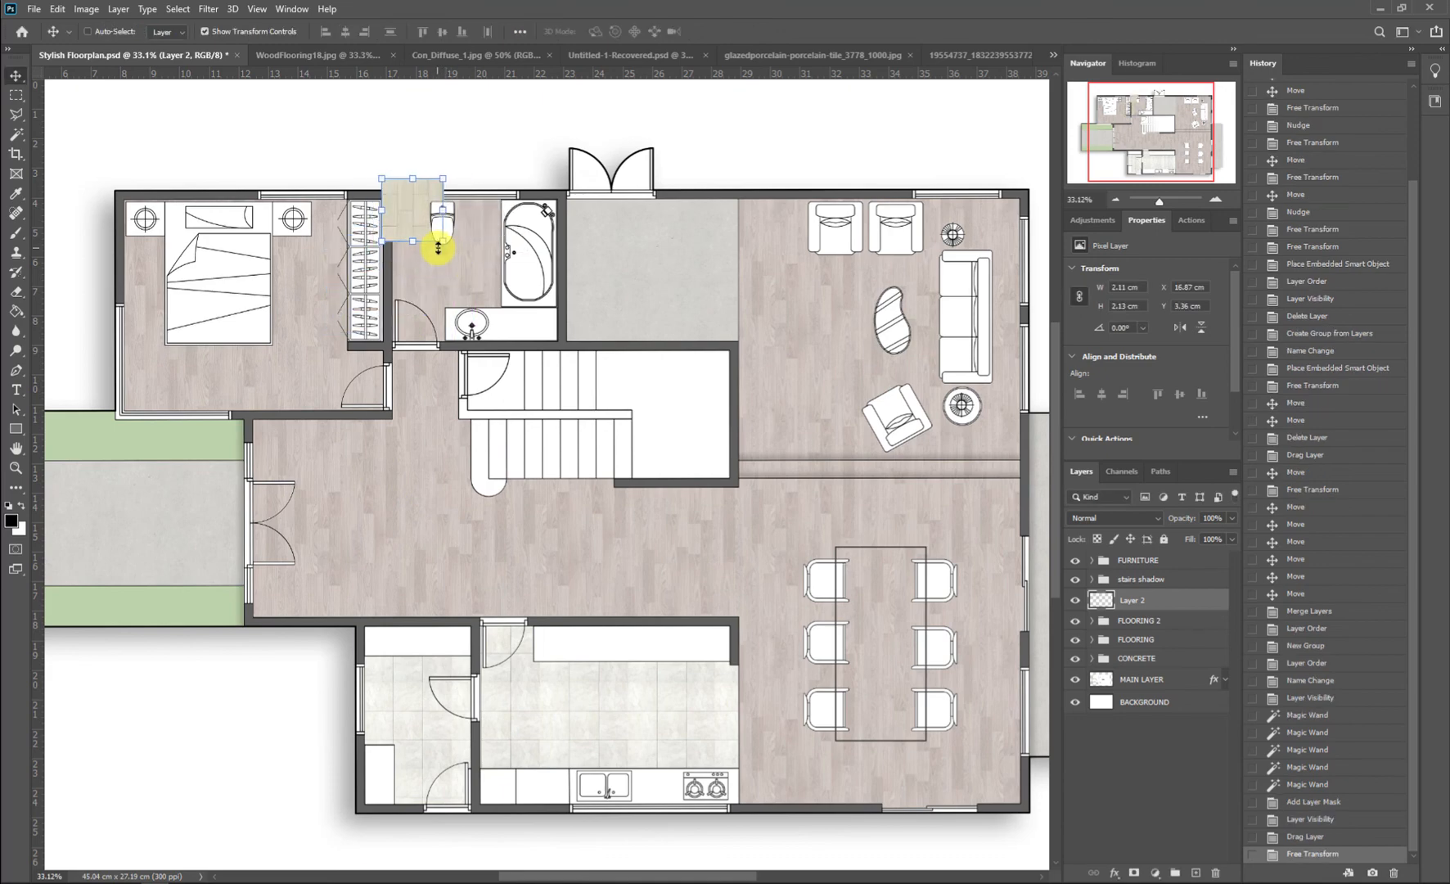
Step: Duplicate the beige tile patch downward, close its seam, and duplicate the pair below to form a four-patch column through the bathroom
scroll(437, 248, "up", 5)
left_click_drag(389, 162, 393, 290)
left_click_drag(398, 158, 396, 290)
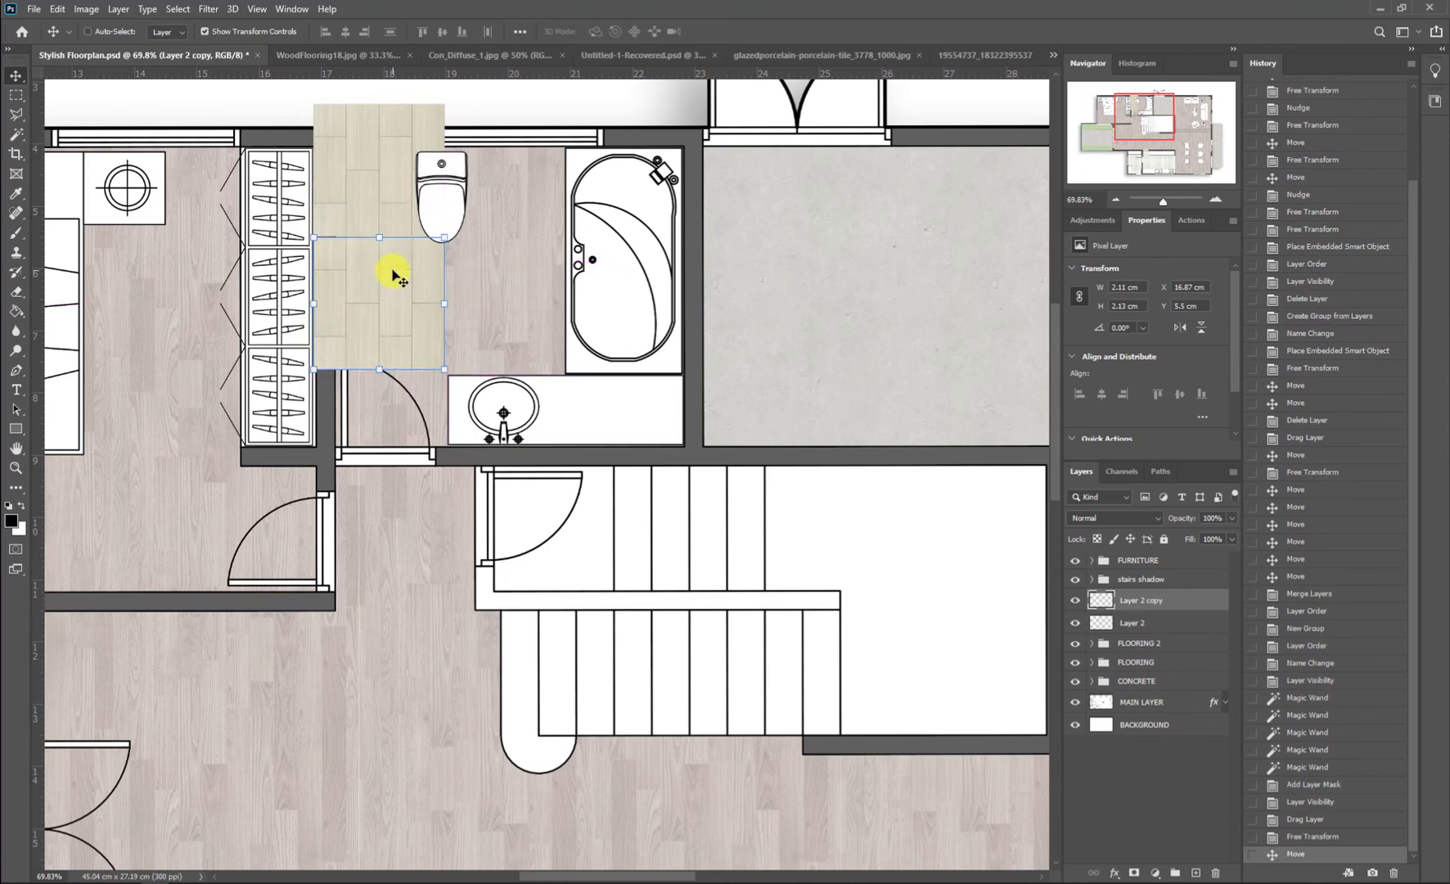
key("Up")
key("a")
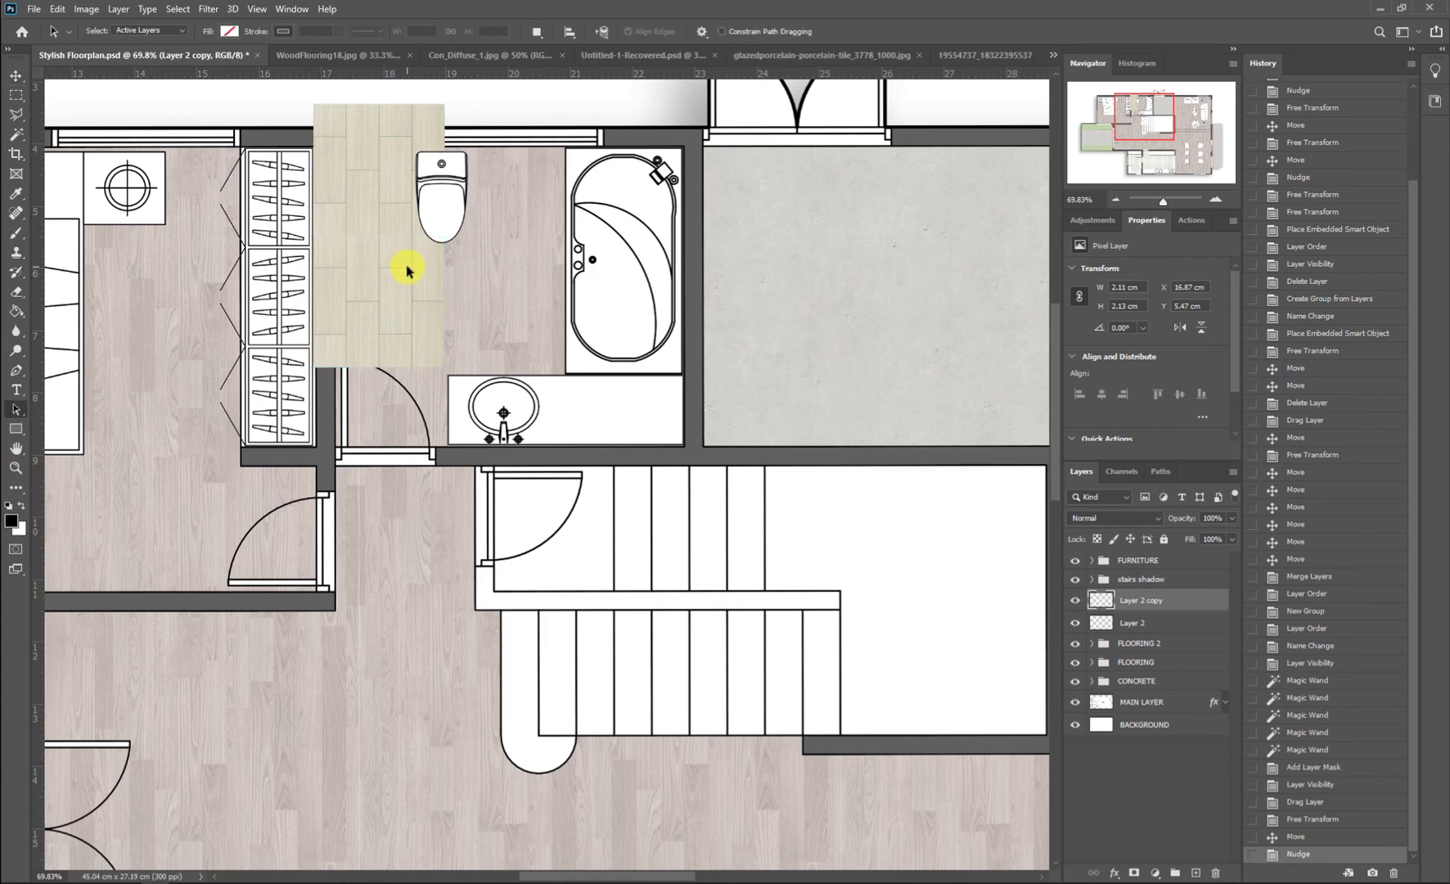
key("v")
left_click_drag(411, 269, 397, 499)
Step: Nudge the upper two beige tile patches down to close the seam in the middle of the column
left_click(1121, 622, "shift")
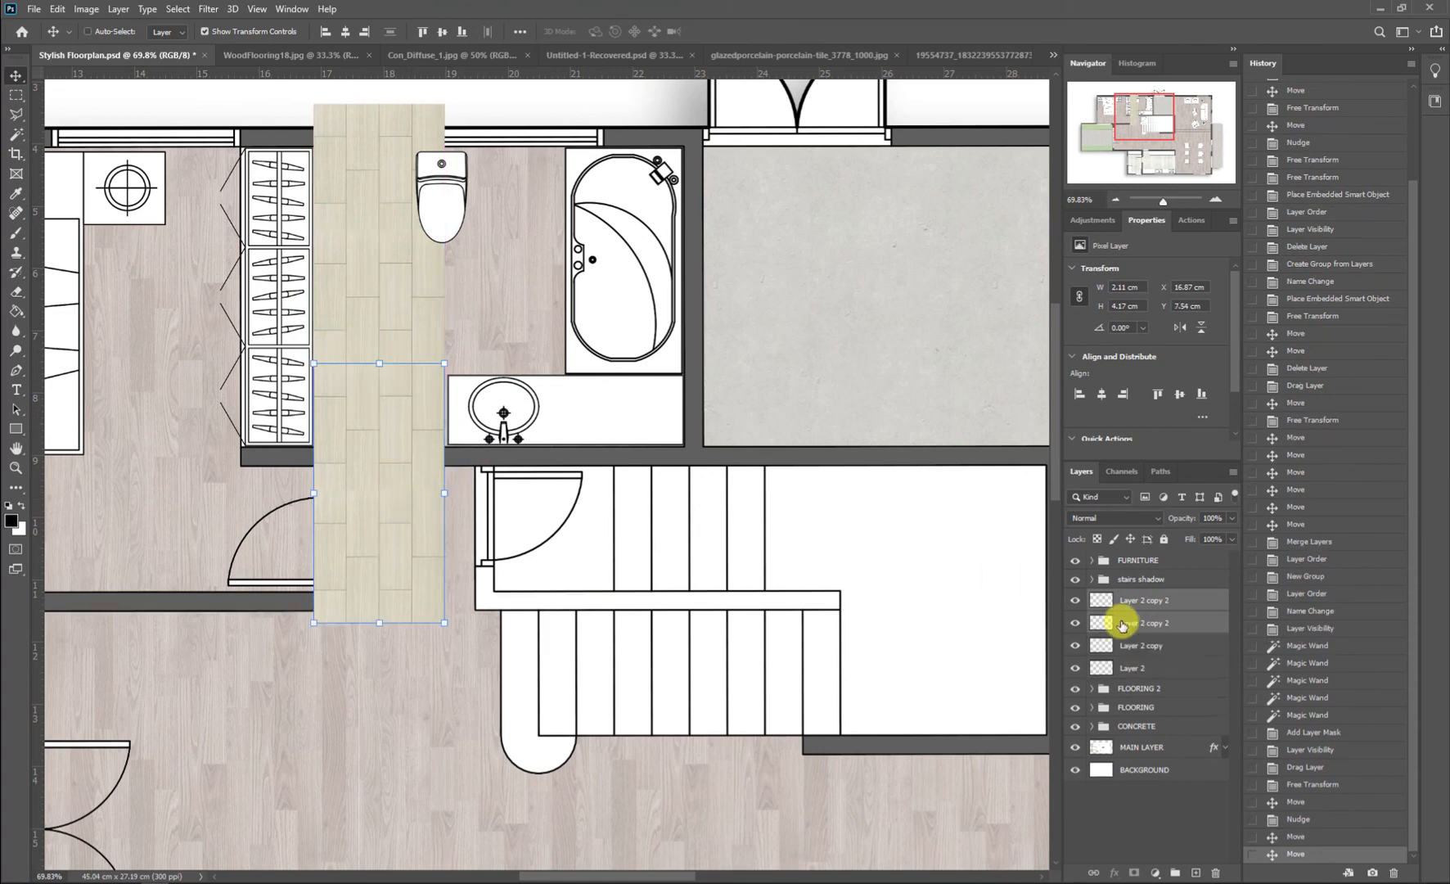
left_click(1147, 668, "shift")
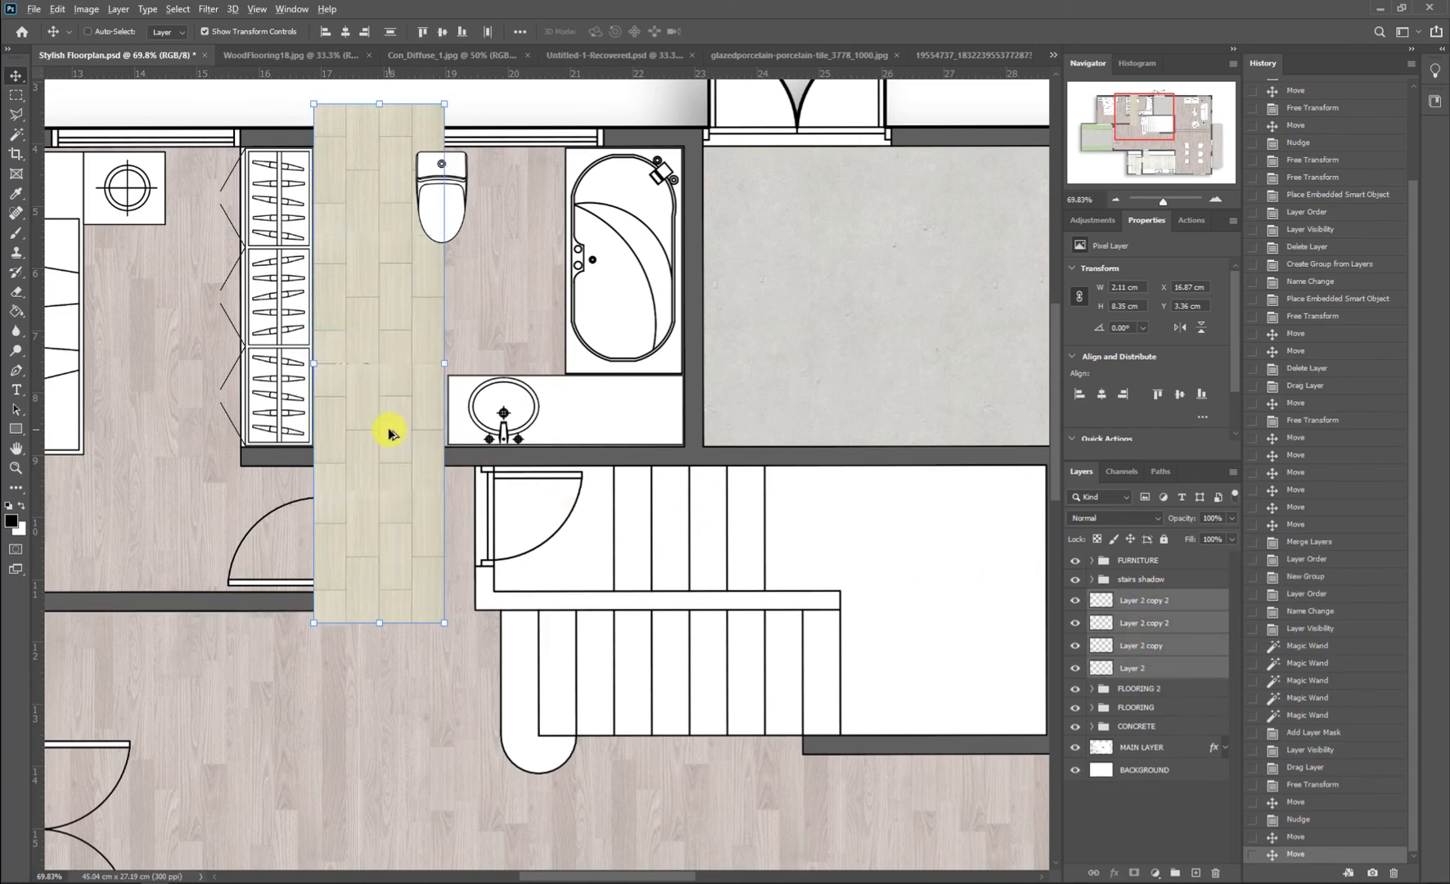
left_click(1154, 645)
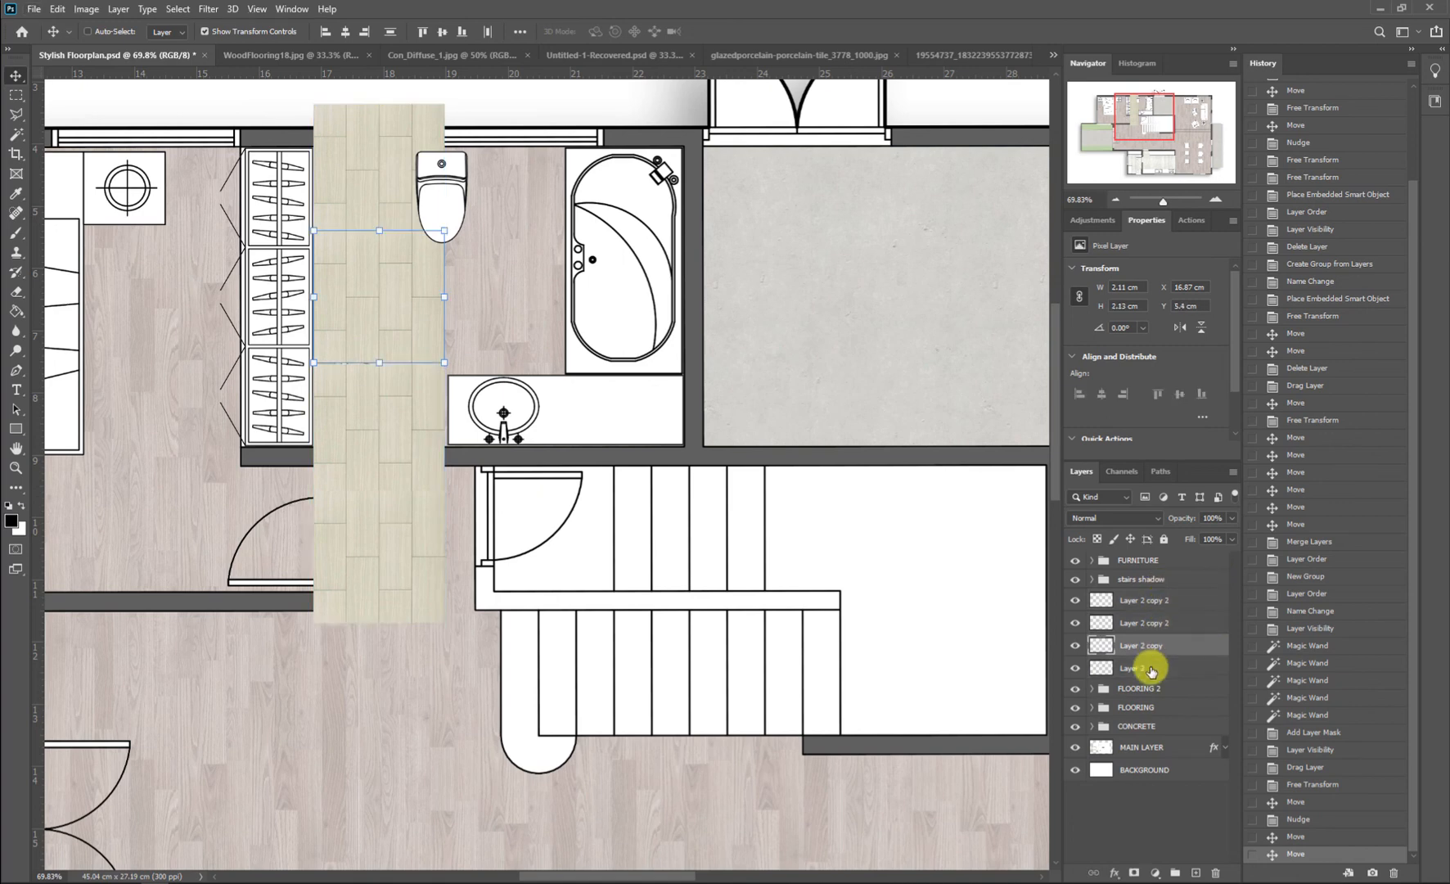
left_click(1151, 670, "shift")
key("Down")
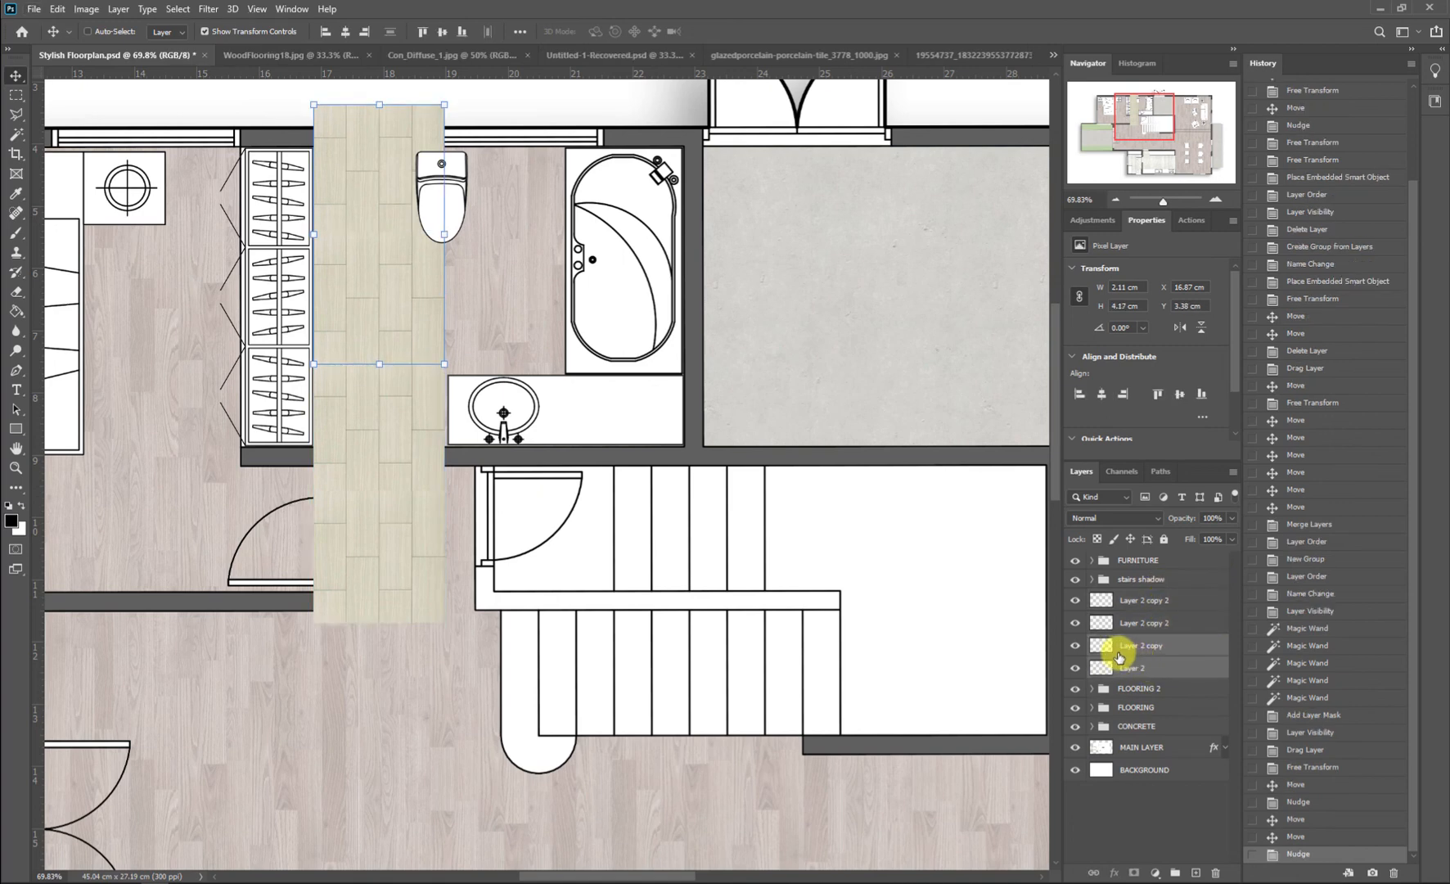
Step: Duplicate the four-patch column sideways beside the first, and merge all eight beige tile patches into one layer
left_click(1150, 601)
left_click(1143, 661, "shift")
left_click_drag(399, 415, 516, 397)
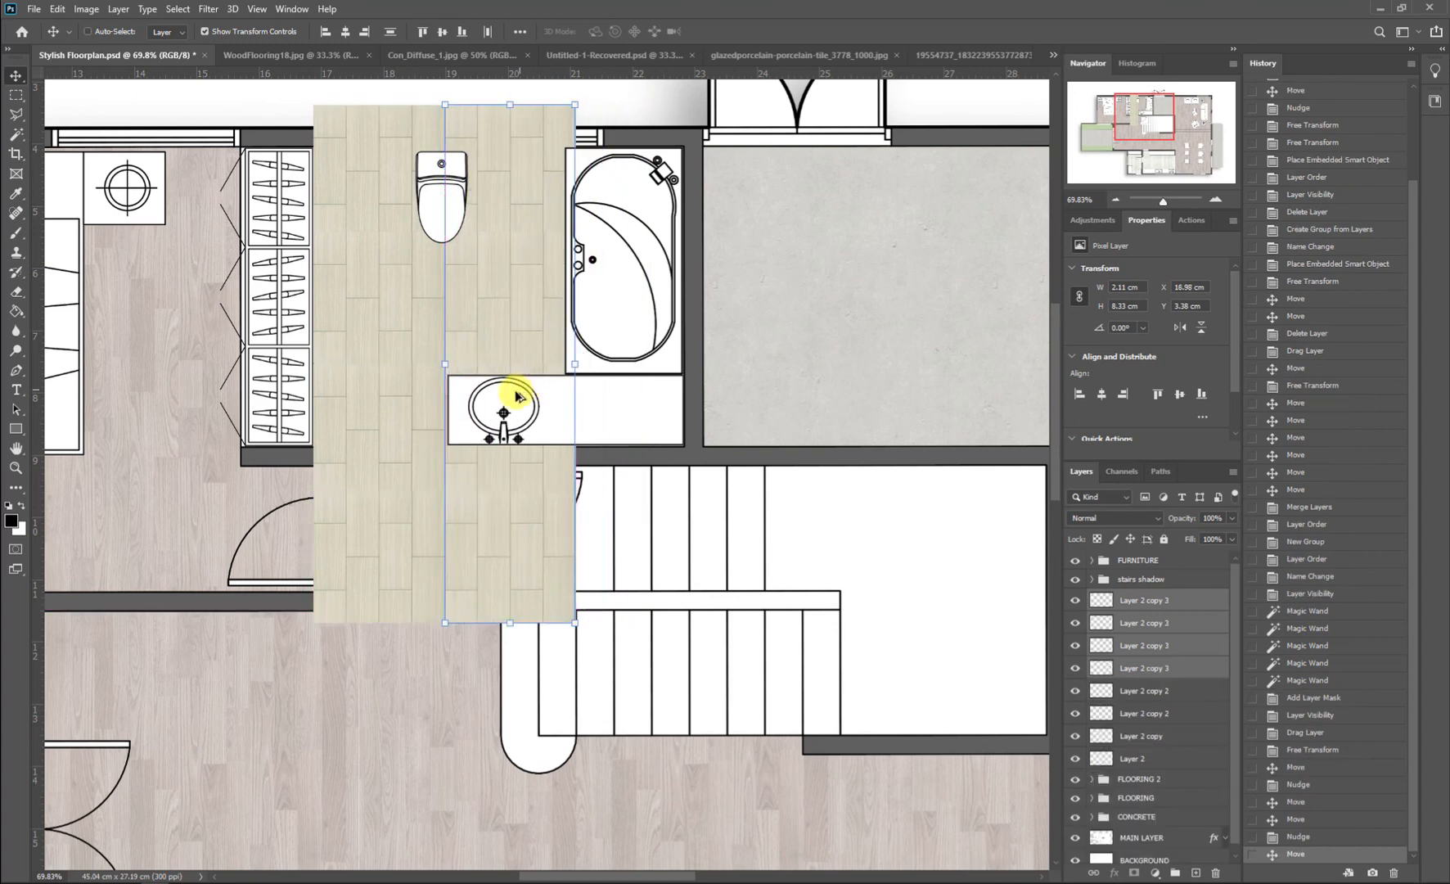
left_click(1173, 600)
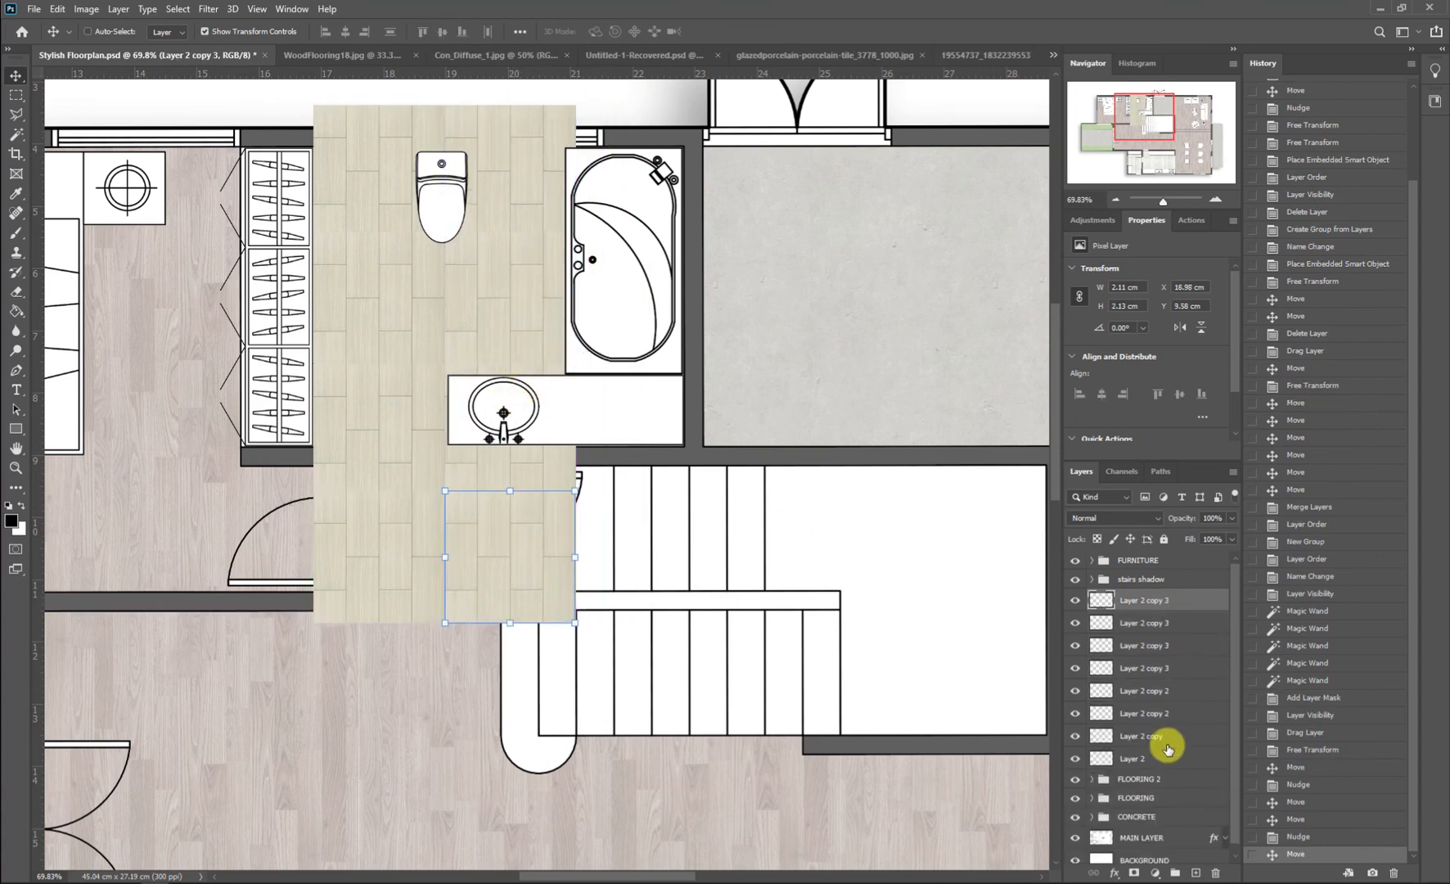
left_click(1164, 758, "shift")
key("ctrl+e")
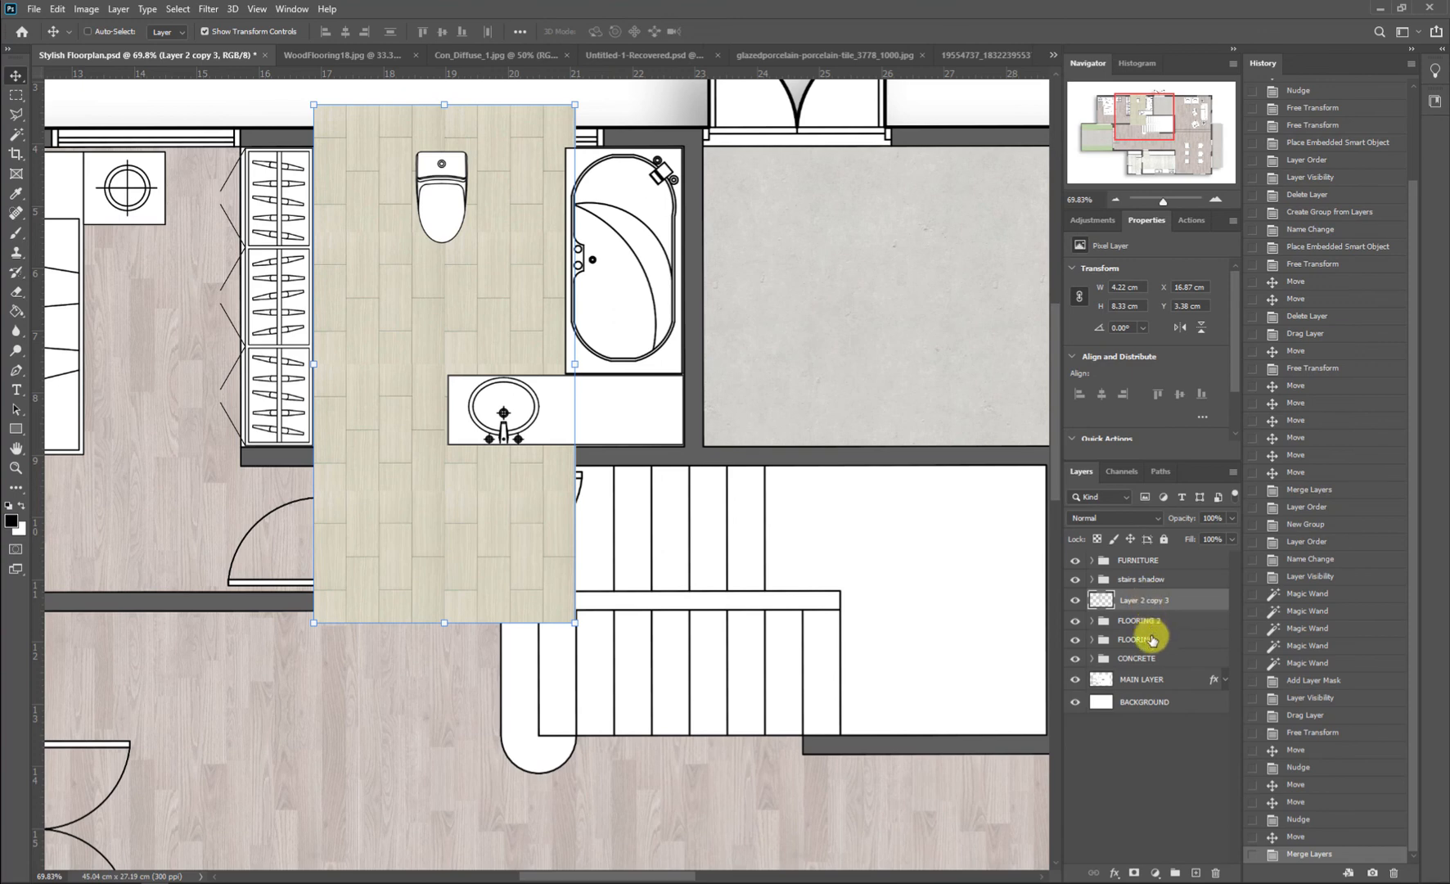
Step: Put the merged beige tile layer into a new group named "BATH" and make the main layer active
left_click(1175, 873)
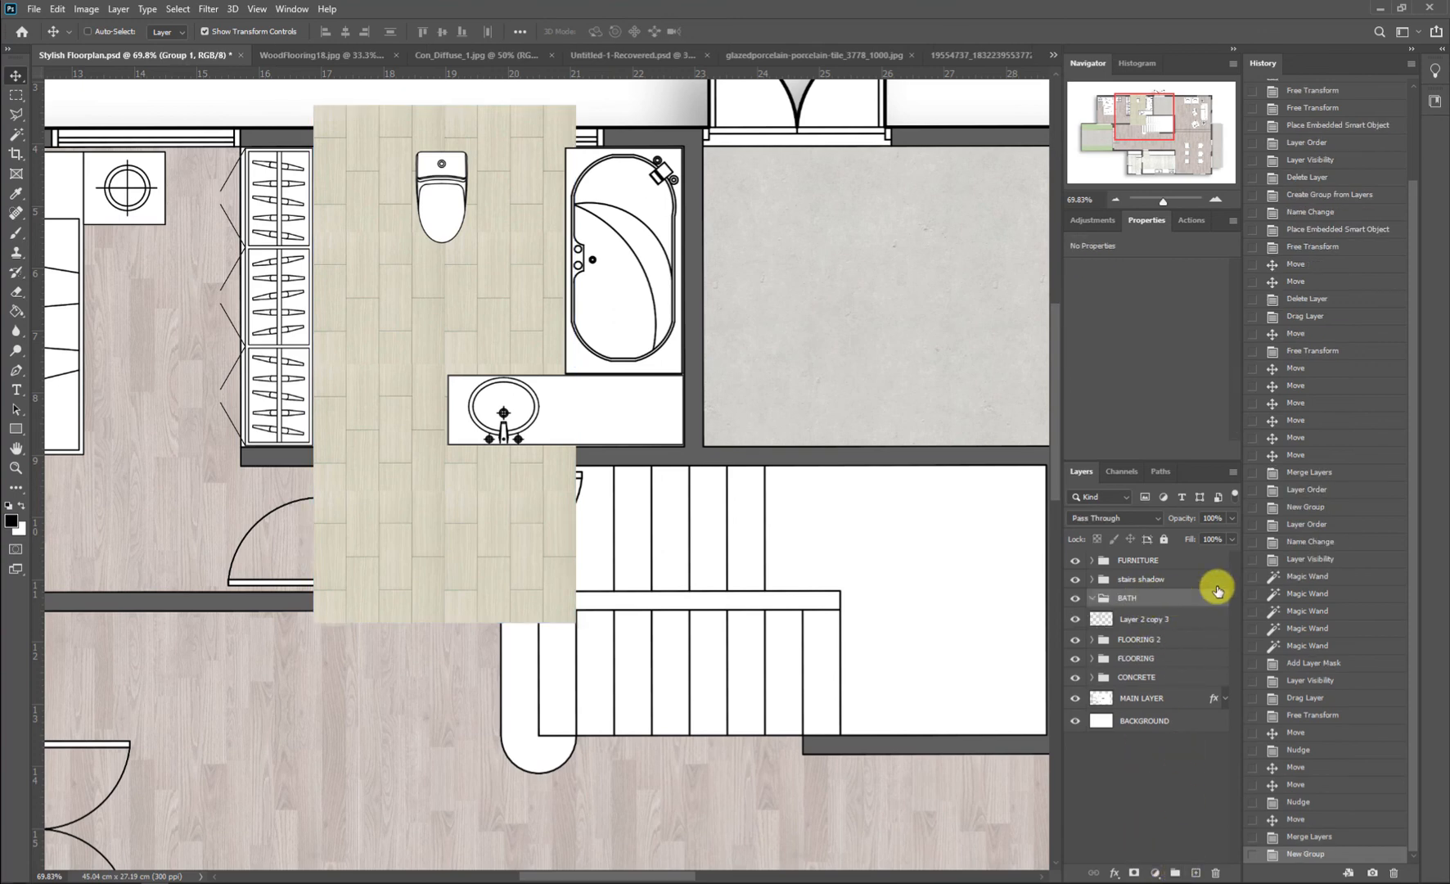
key("Return")
mouse_move(1181, 623)
left_mouse_down()
mouse_move(1184, 593)
mouse_move(1175, 606)
left_mouse_up()
left_click(1146, 698)
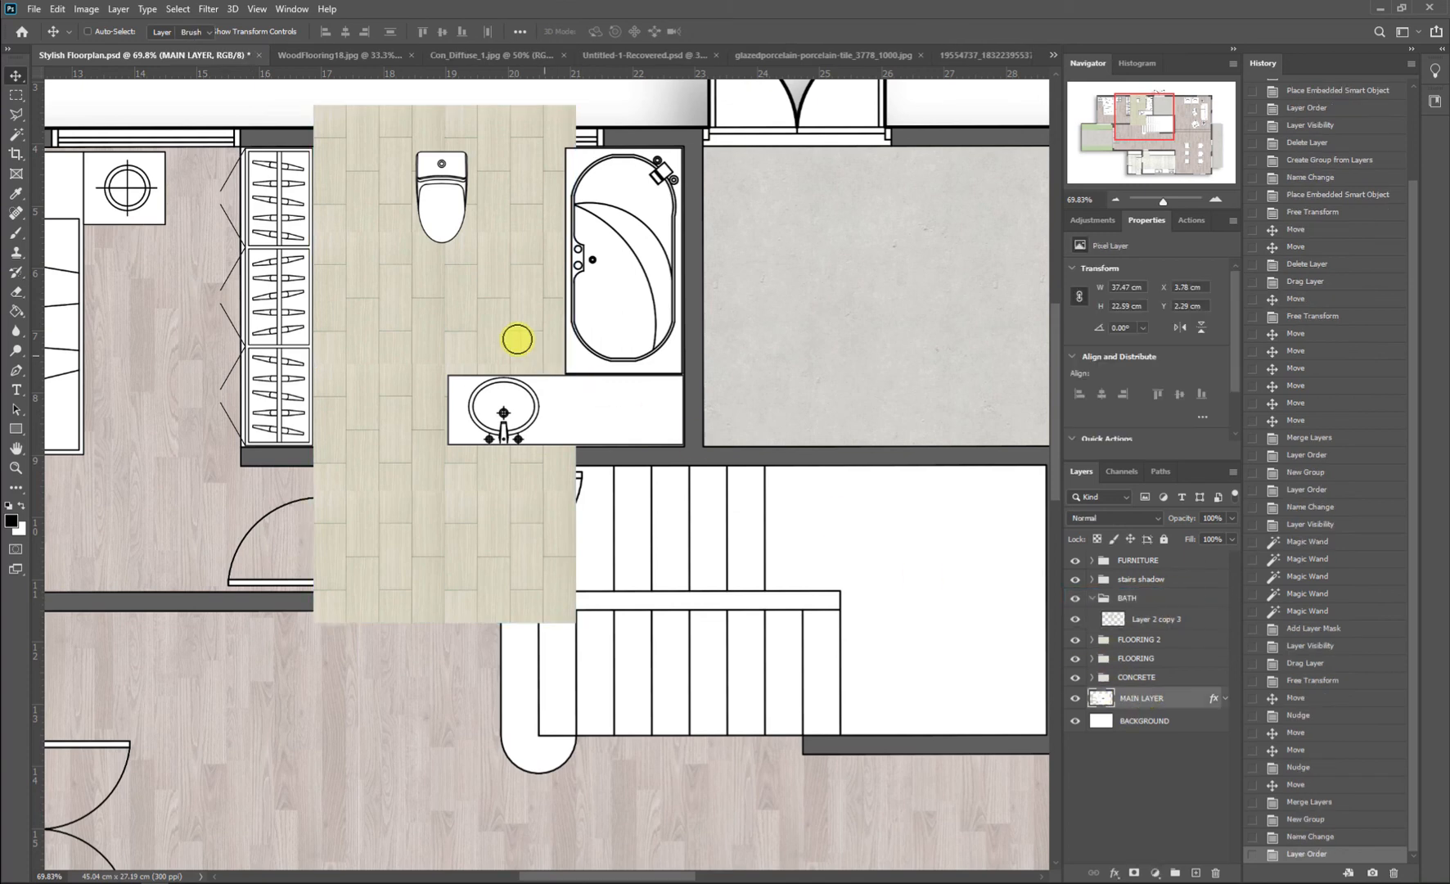
key("e")
left_click(508, 323)
key("ctrl+z")
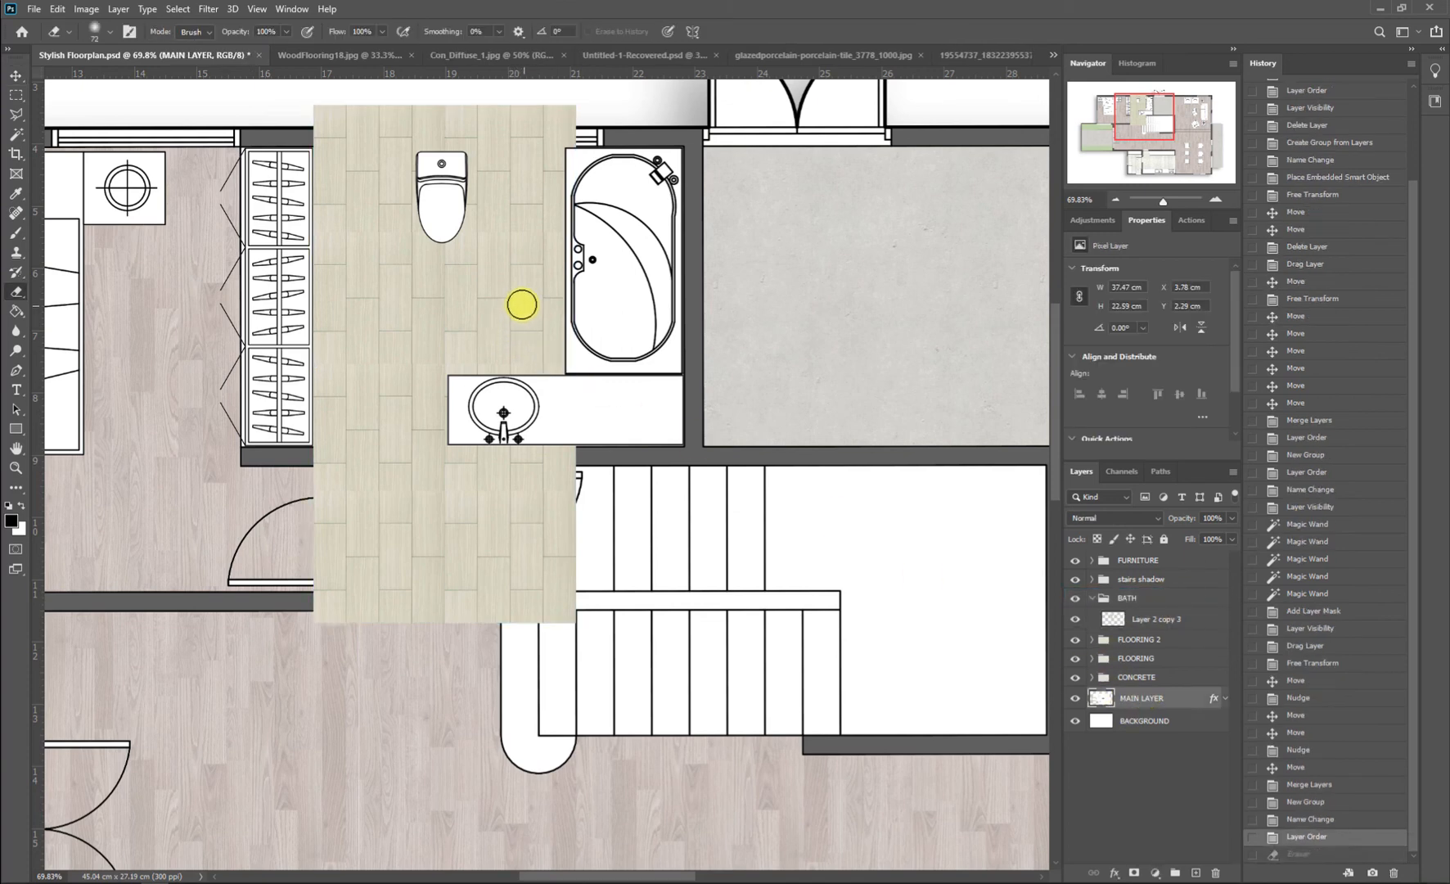
Step: Try to mask the beige tile layer to the bathroom floor area selected with the Magic Wand, and undo the mask and selection
left_click(17, 136)
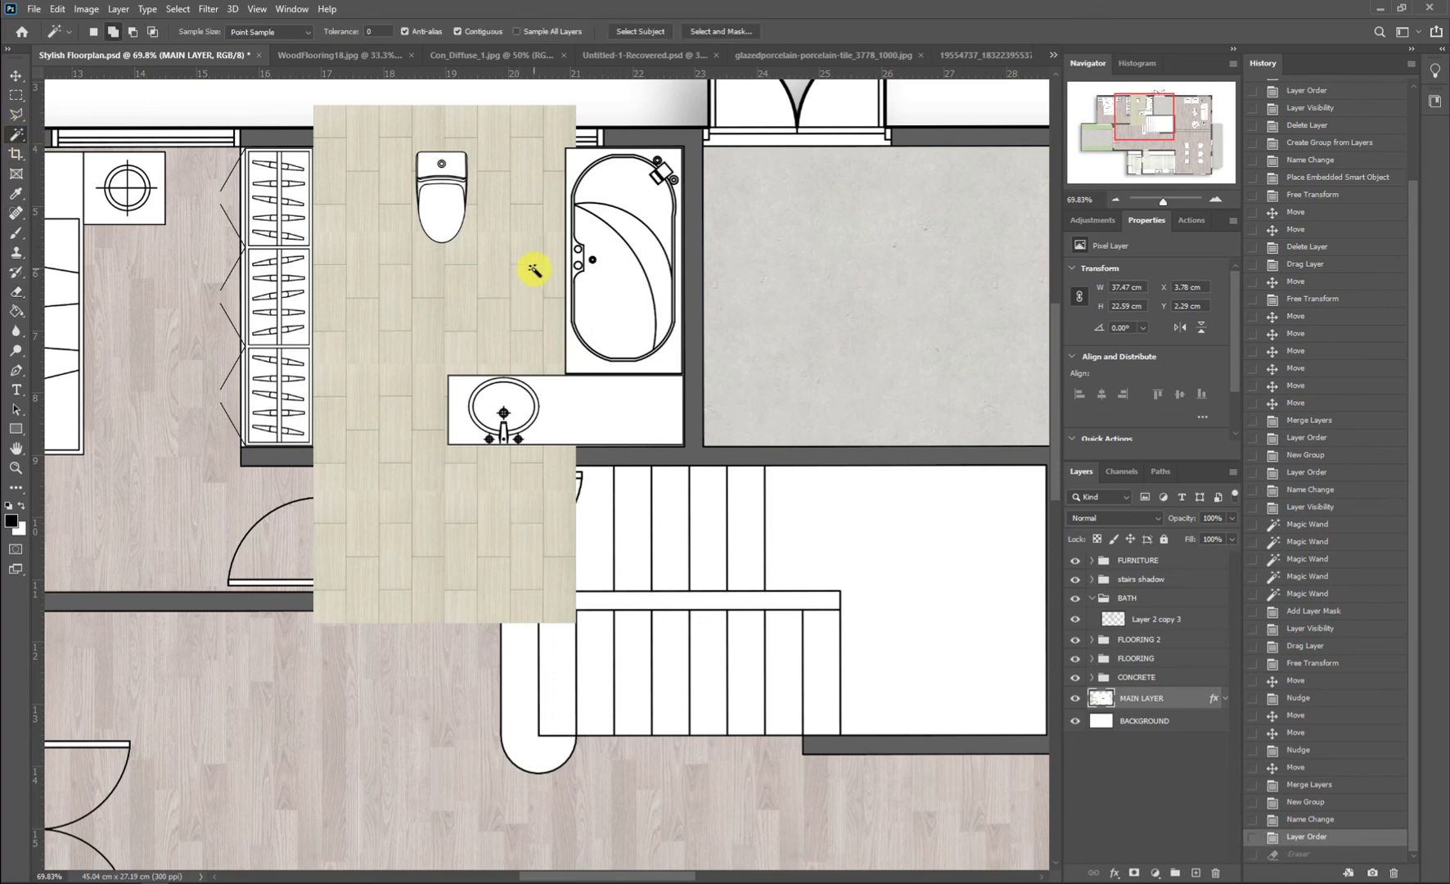
left_click(529, 270)
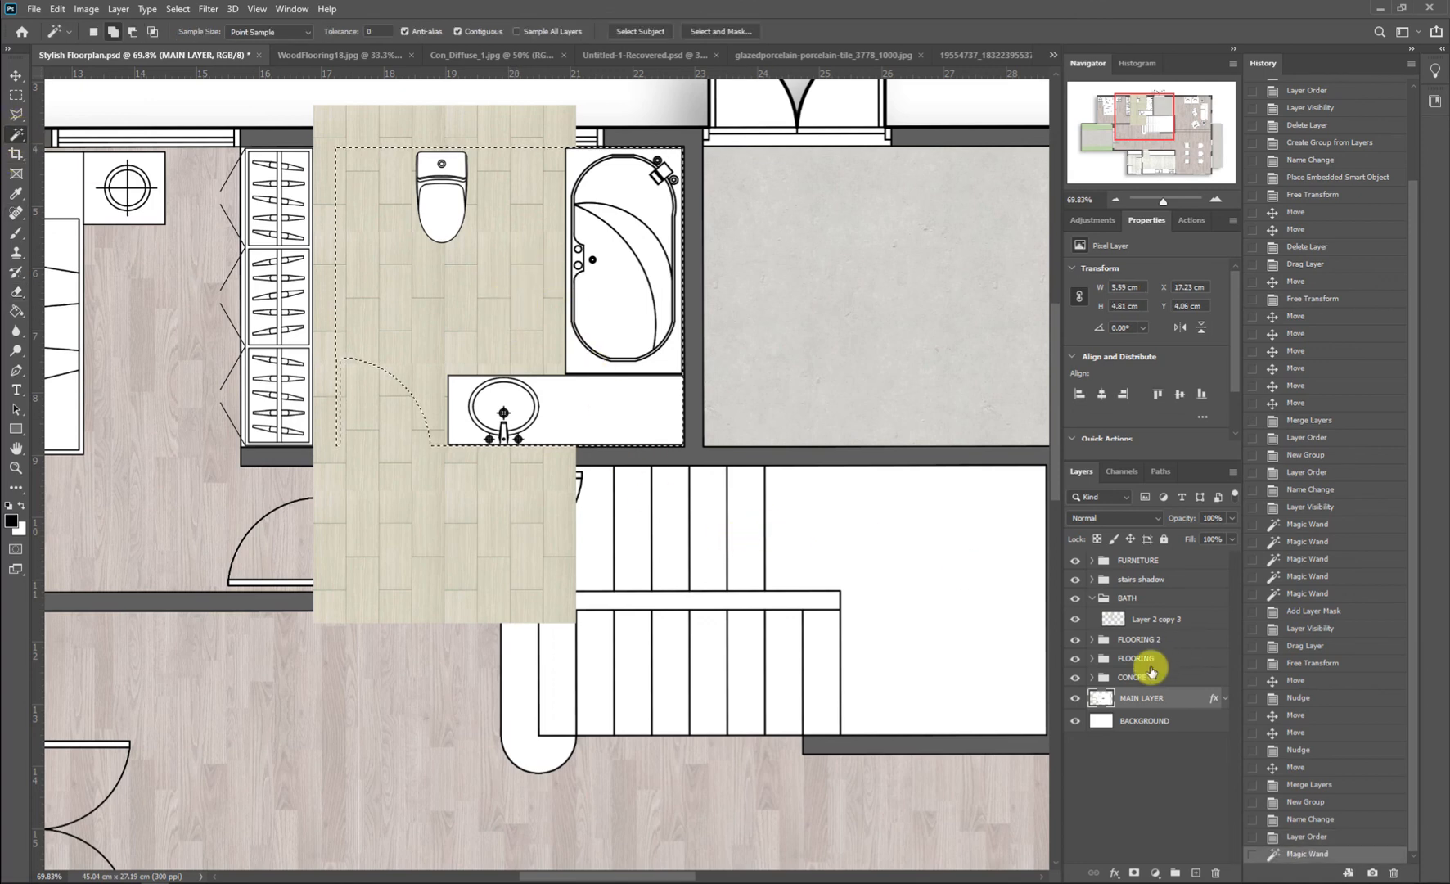
left_click(1156, 619)
left_click(1134, 875)
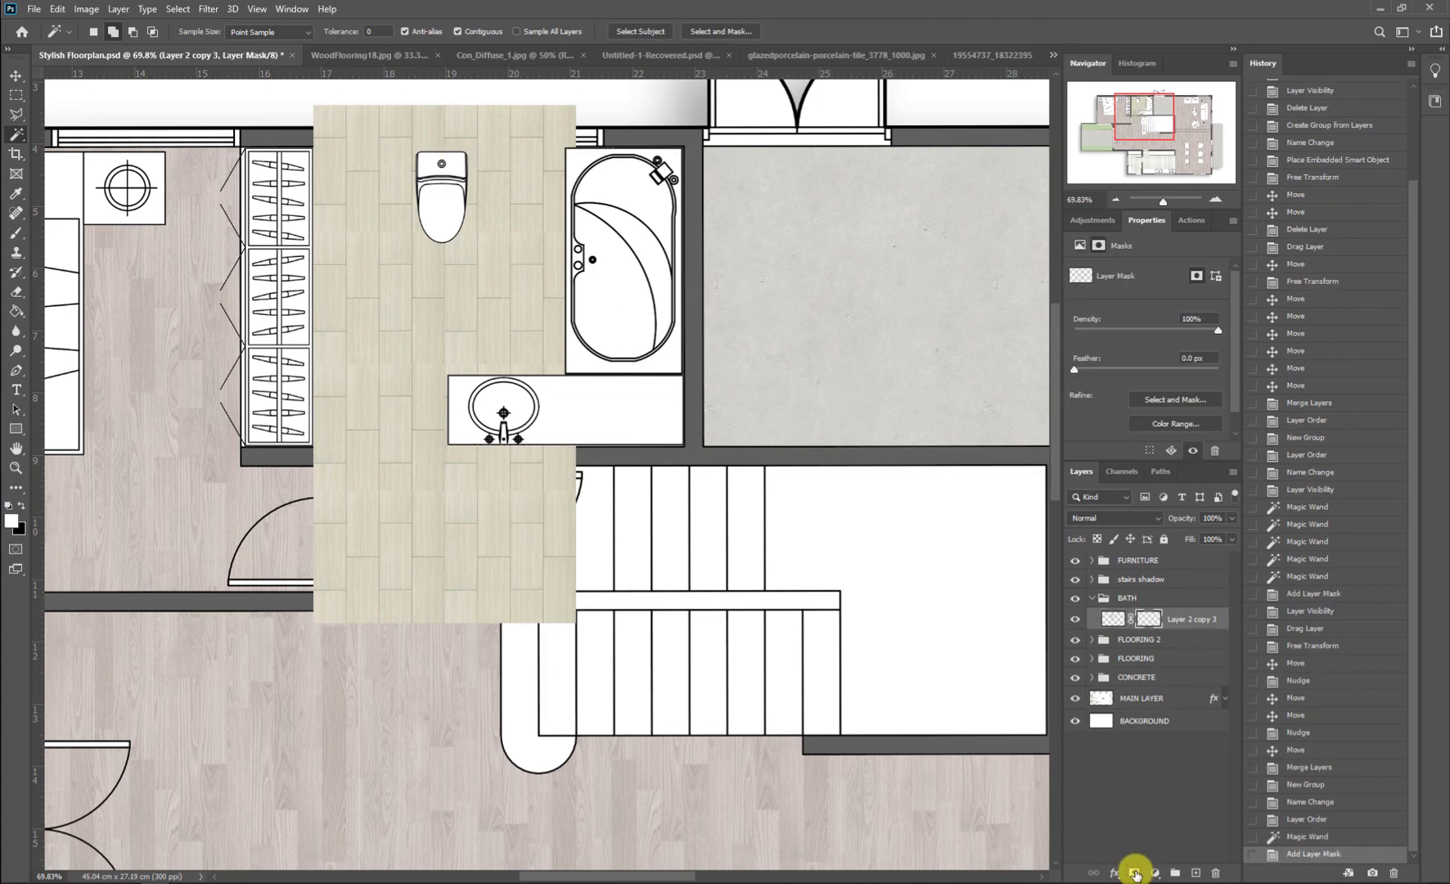
left_click(1093, 599)
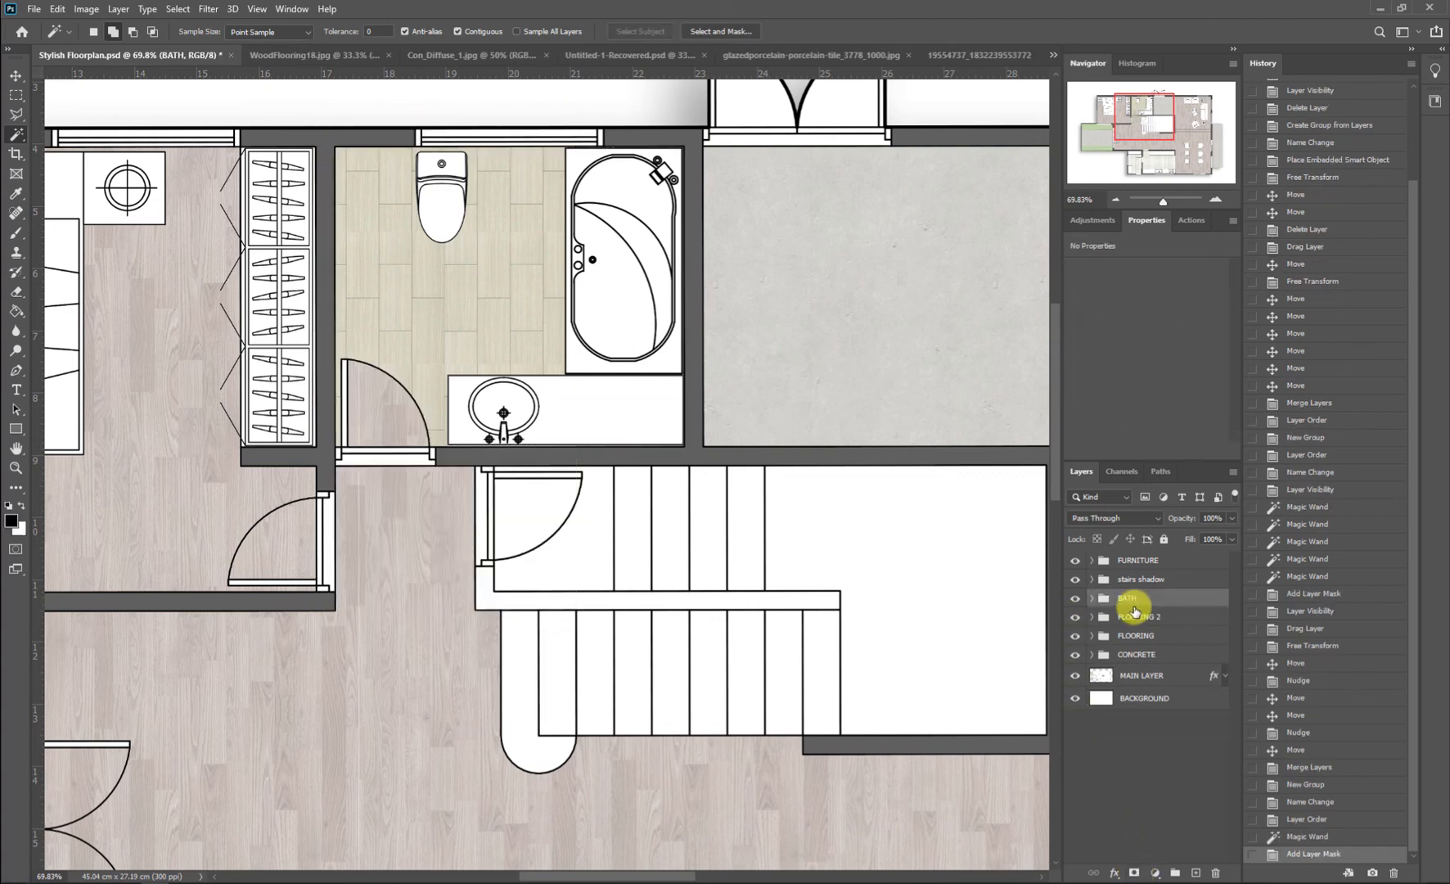
key("ctrl+z")
key("ctrl+z")
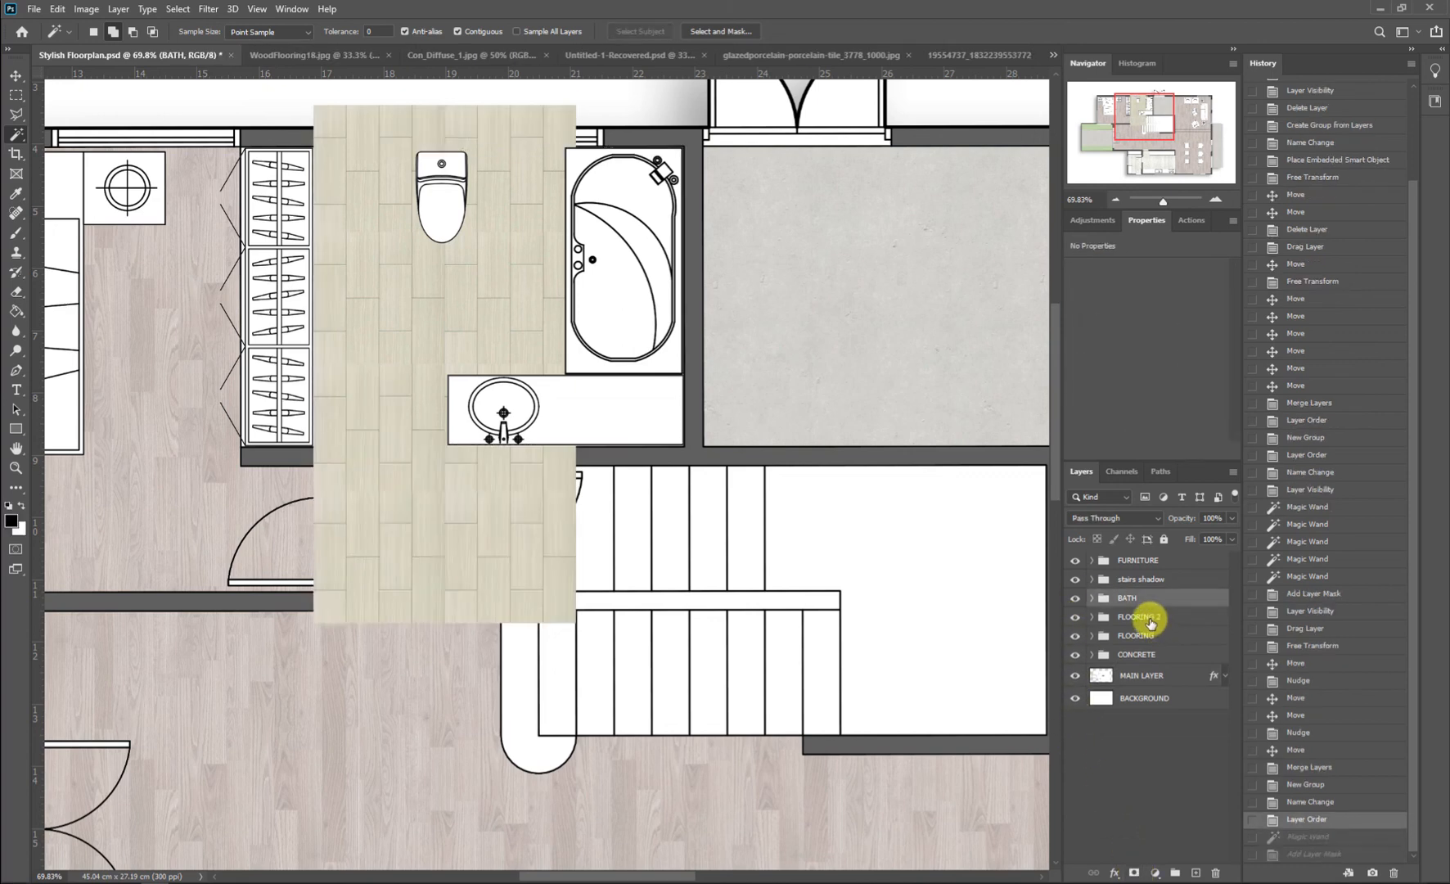
Step: Mask the beige tile layer in the BATH group to the bathroom floor plus door swing area, selected with Magic Wand on the main layer
left_click(1146, 676)
left_click(384, 376)
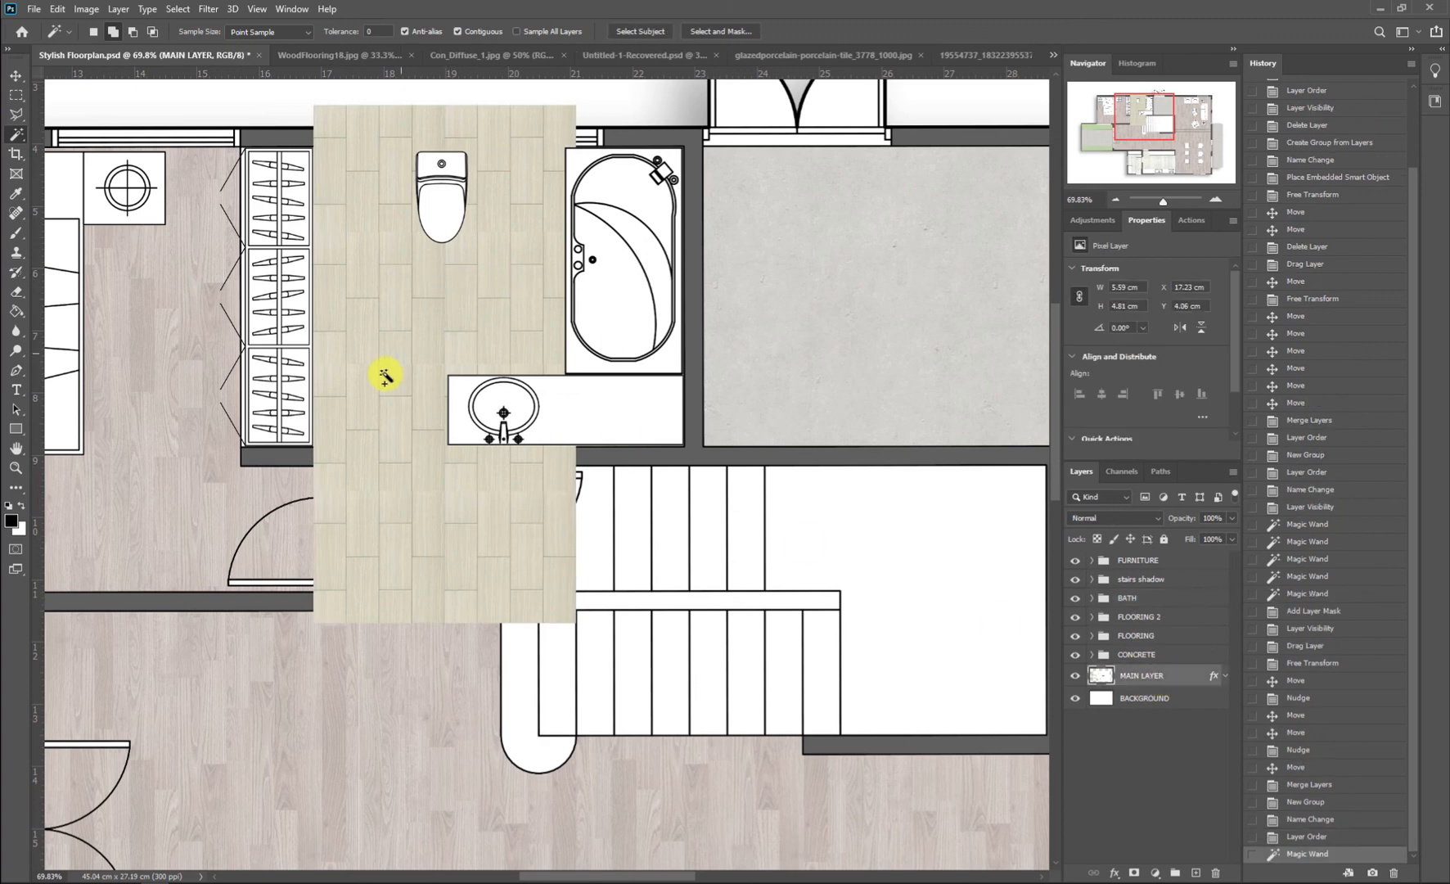
left_click(386, 394)
left_click(1094, 599)
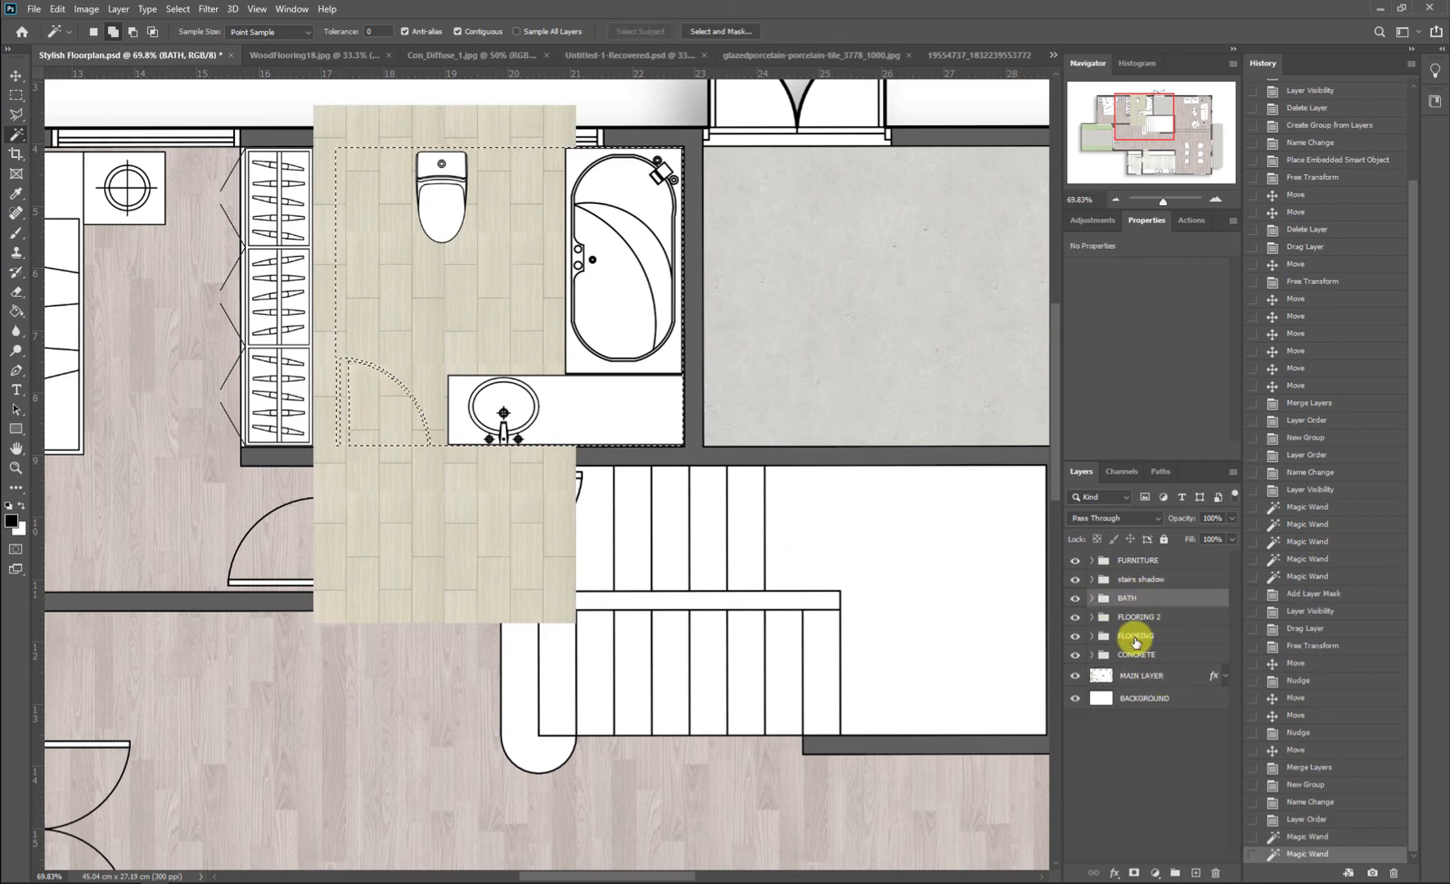
left_click(1092, 599)
left_click(1154, 619)
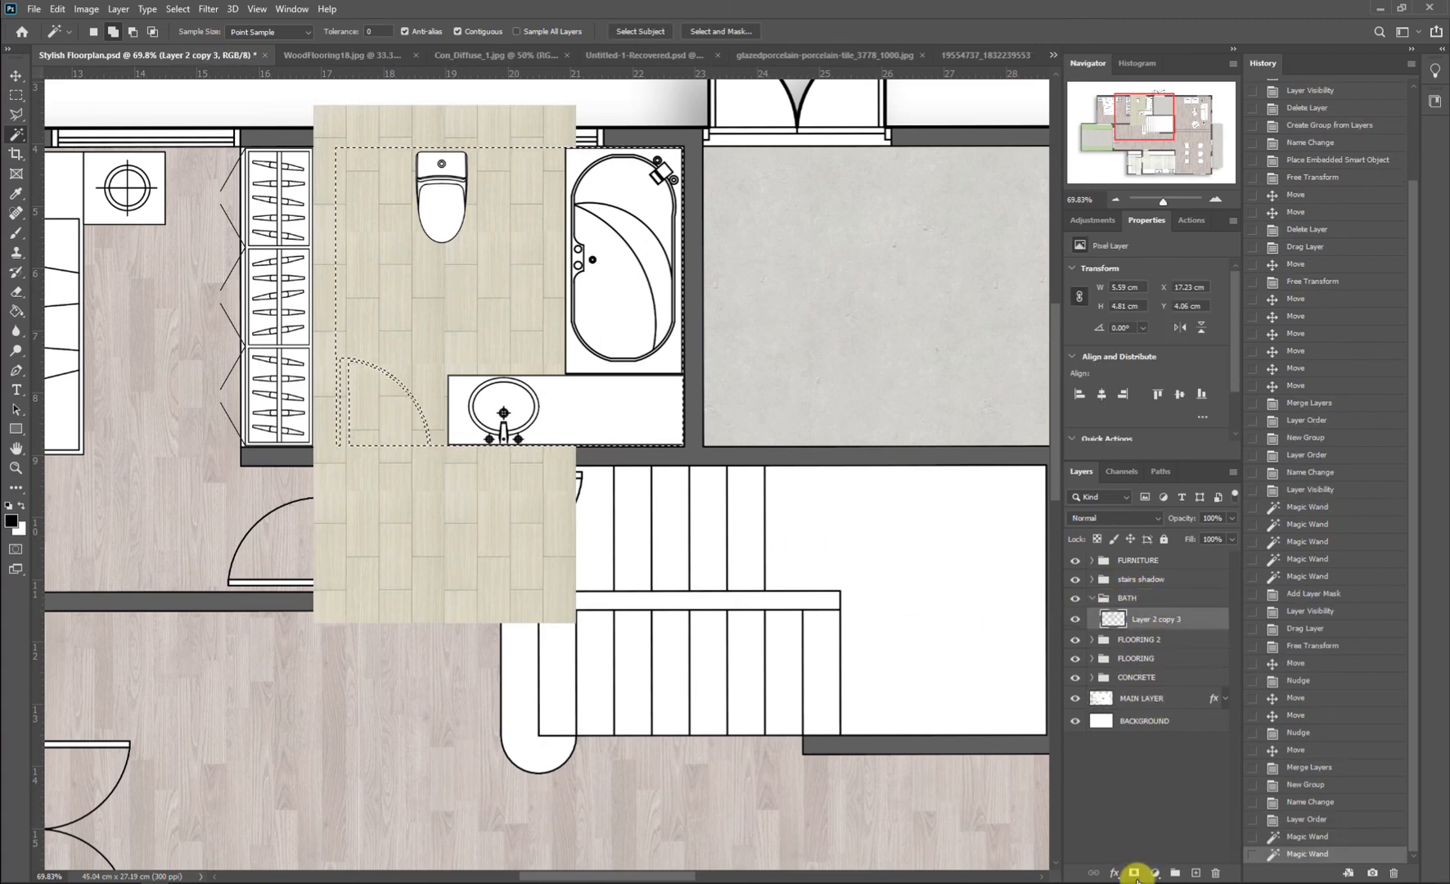
left_click(1134, 873)
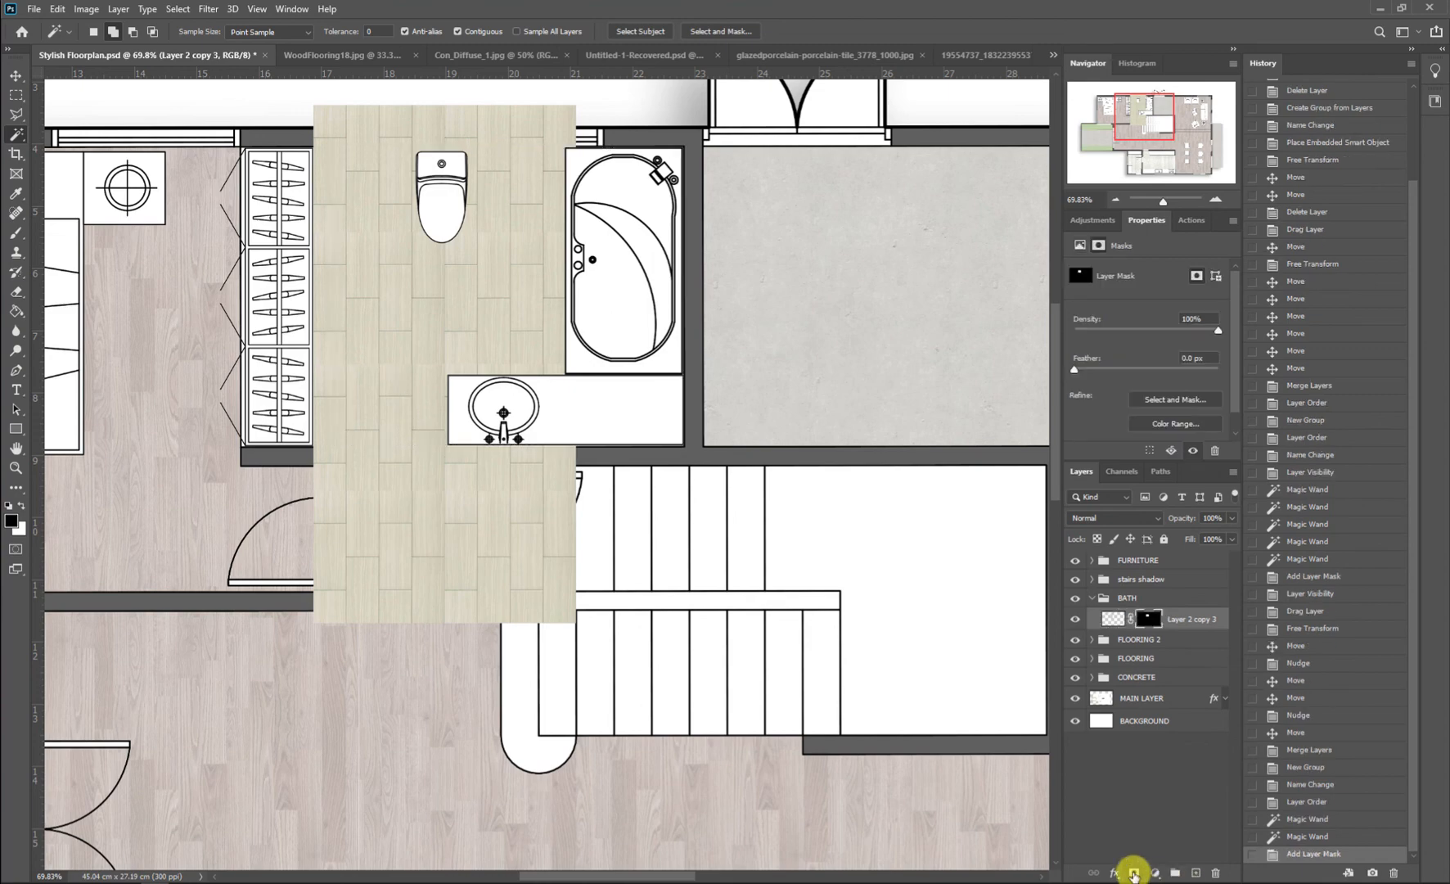
left_click(1092, 599)
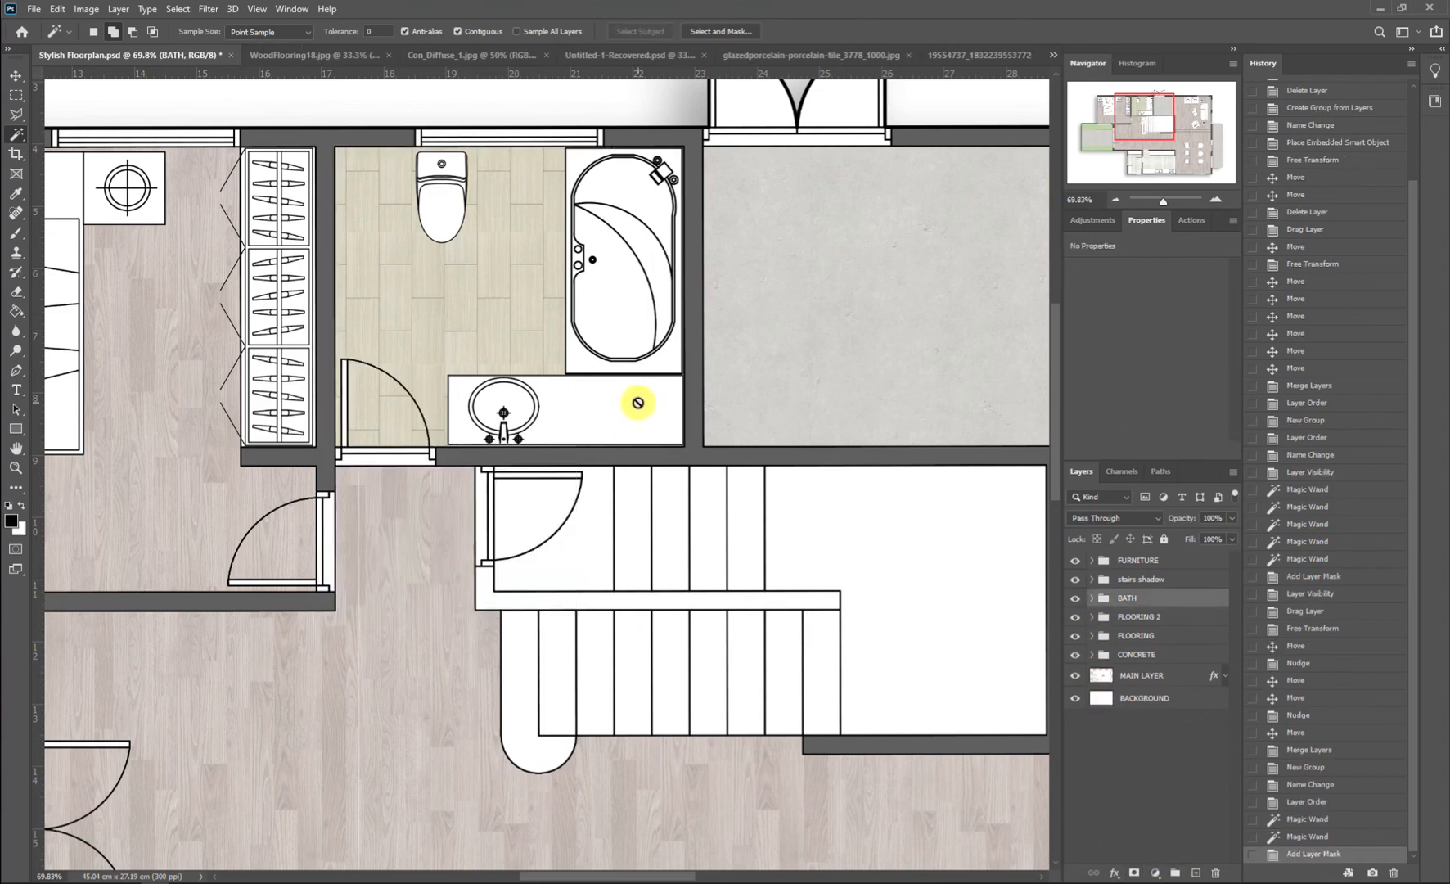
key("ctrl+0")
key("a")
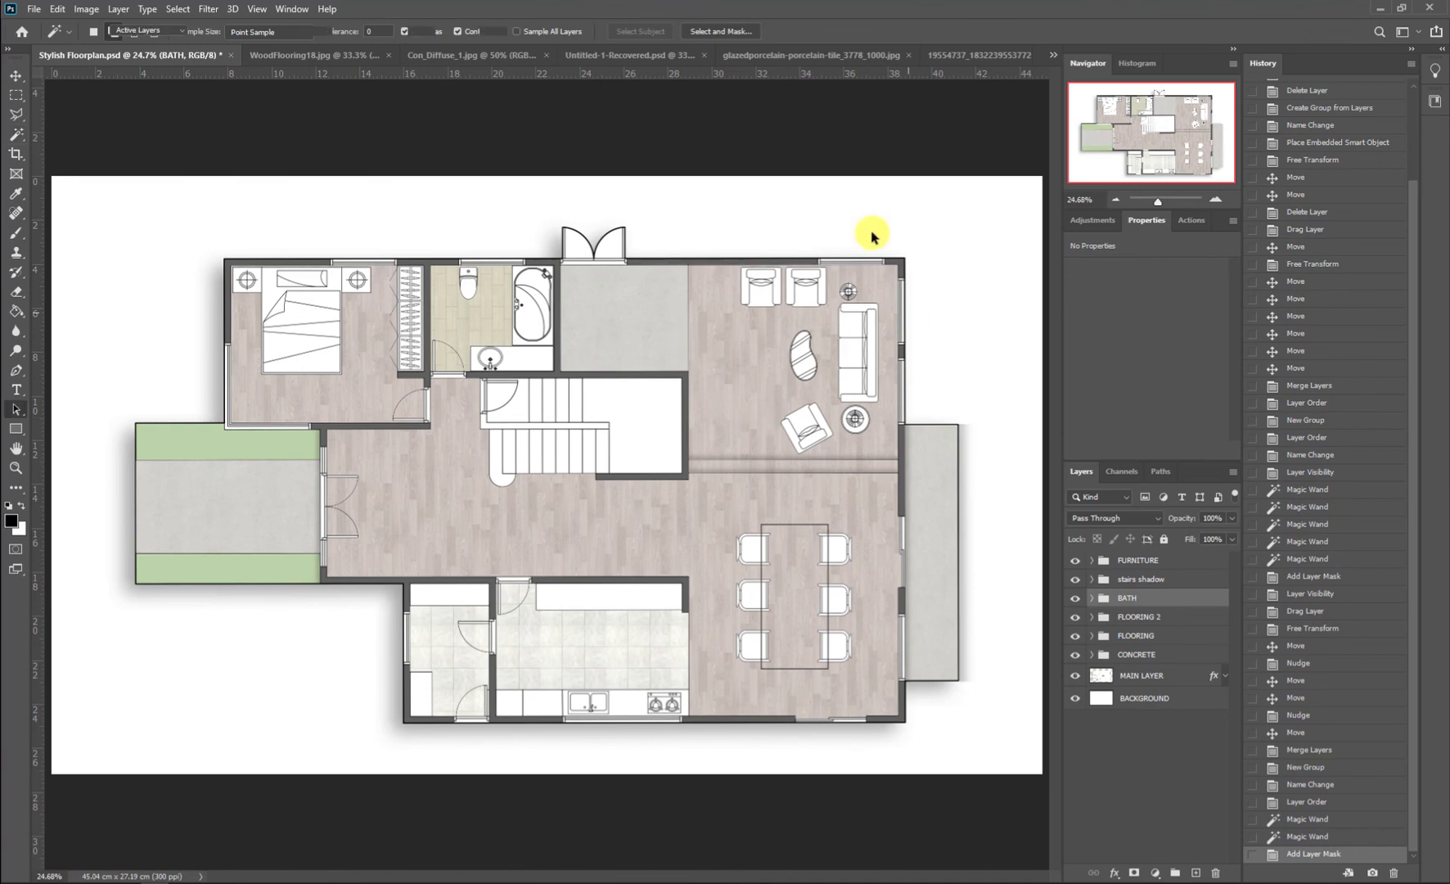